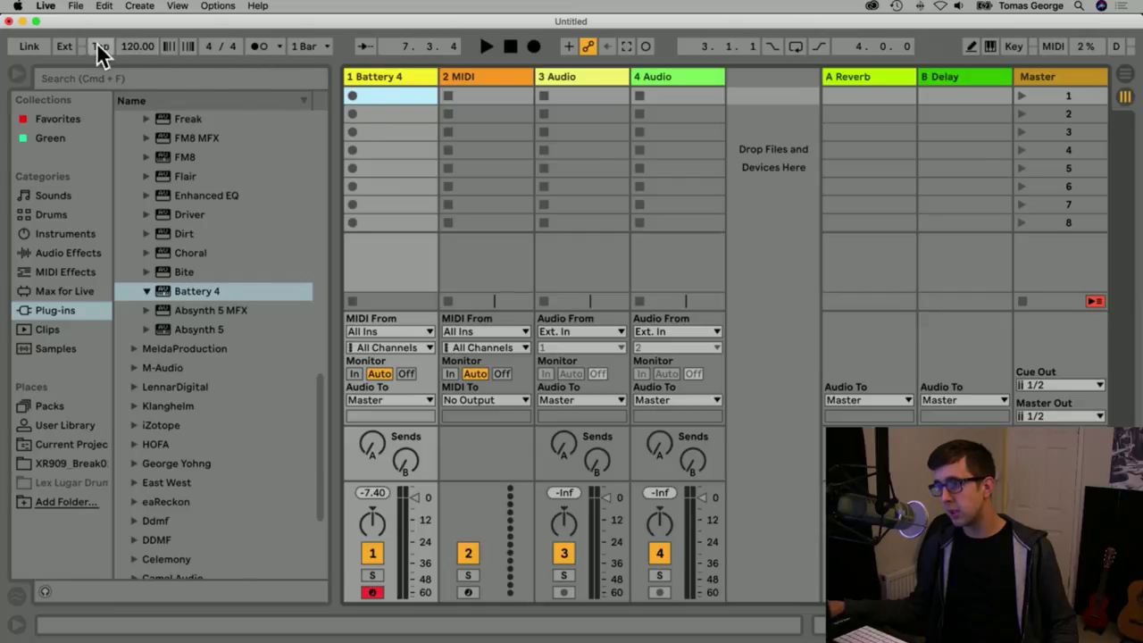
# Set the tempo to 110 BPM and start playback with the metronome on to rehearse on the Battery 4 track.
pyautogui.moveTo(128, 46)
pyautogui.mouseDown()
pyautogui.moveTo(128, 61)
pyautogui.moveTo(136, 45)
pyautogui.mouseUp()
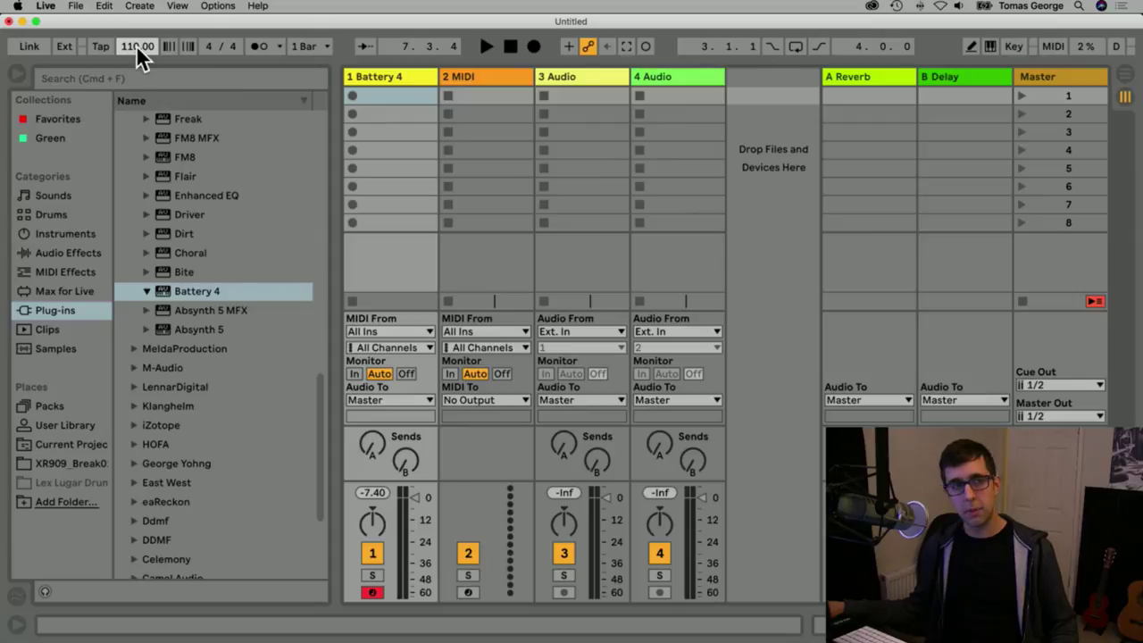
pyautogui.click(257, 47)
pyautogui.click(486, 47)
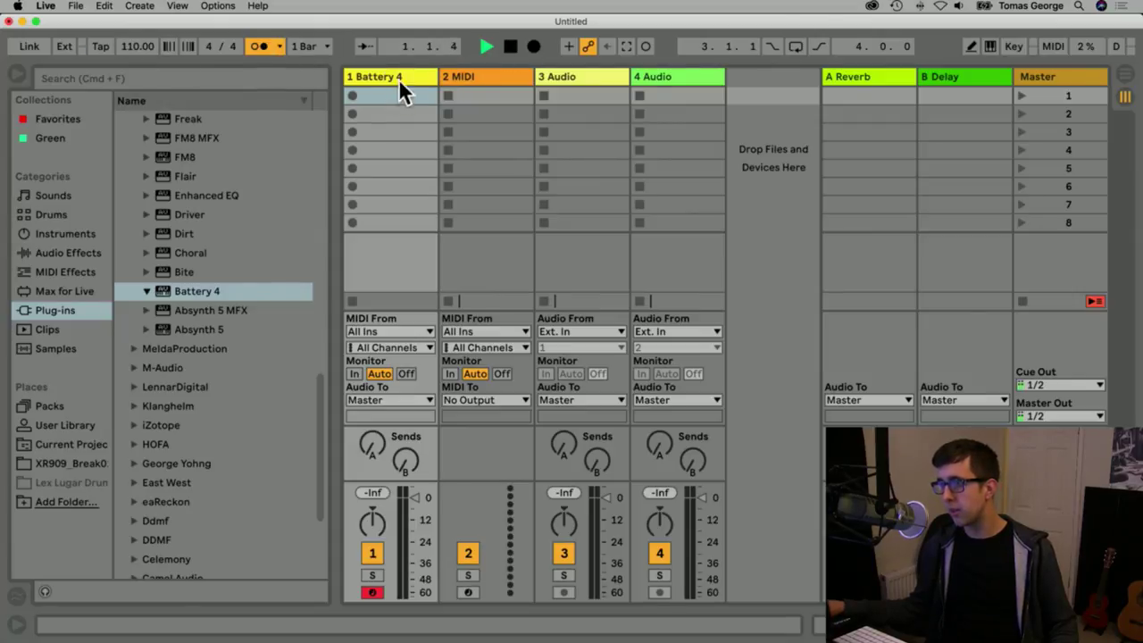
pyautogui.click(384, 97)
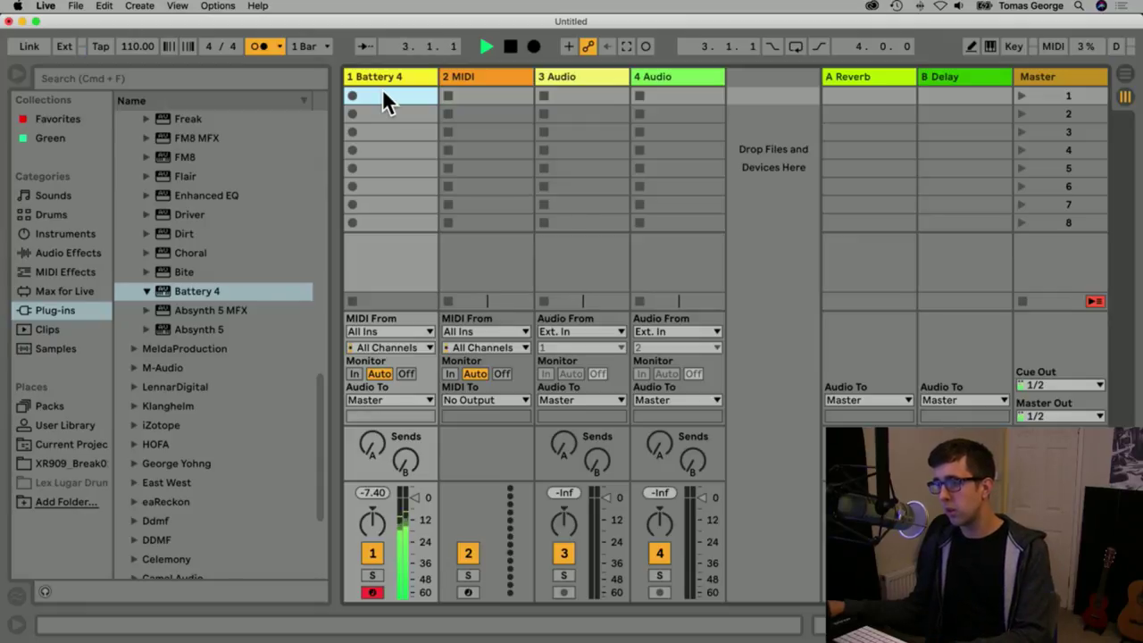
# Set the tempo to 105 BPM and record a drum pattern into the first clip slot of the Battery 4 track.
pyautogui.moveTo(136, 47); pyautogui.dragTo(136, 59)
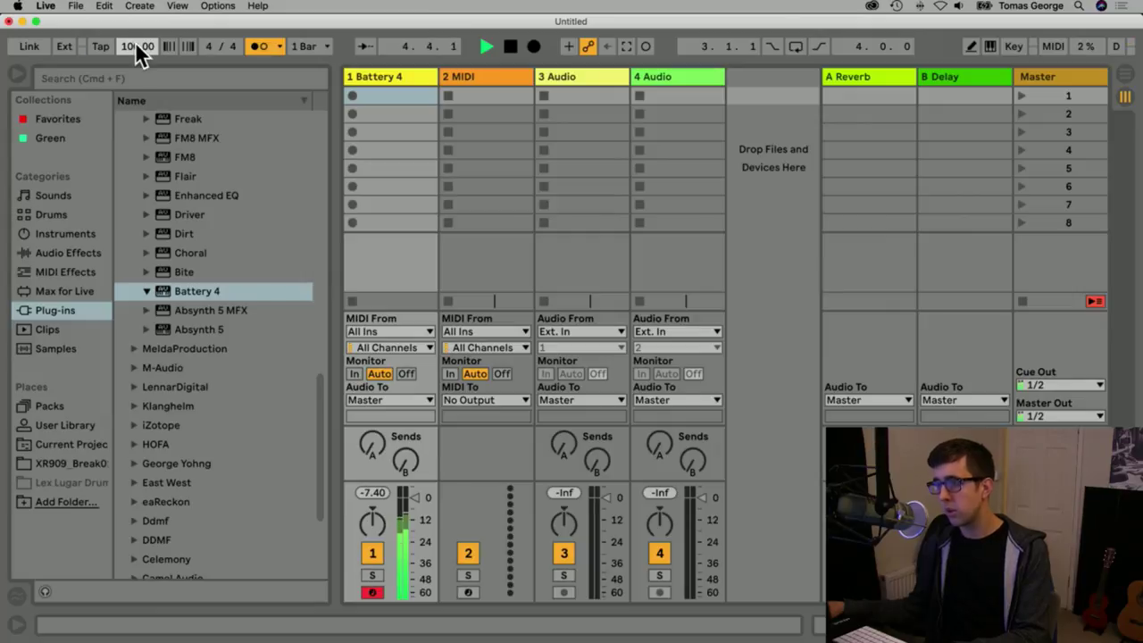
pyautogui.moveTo(135, 47); pyautogui.dragTo(135, 40)
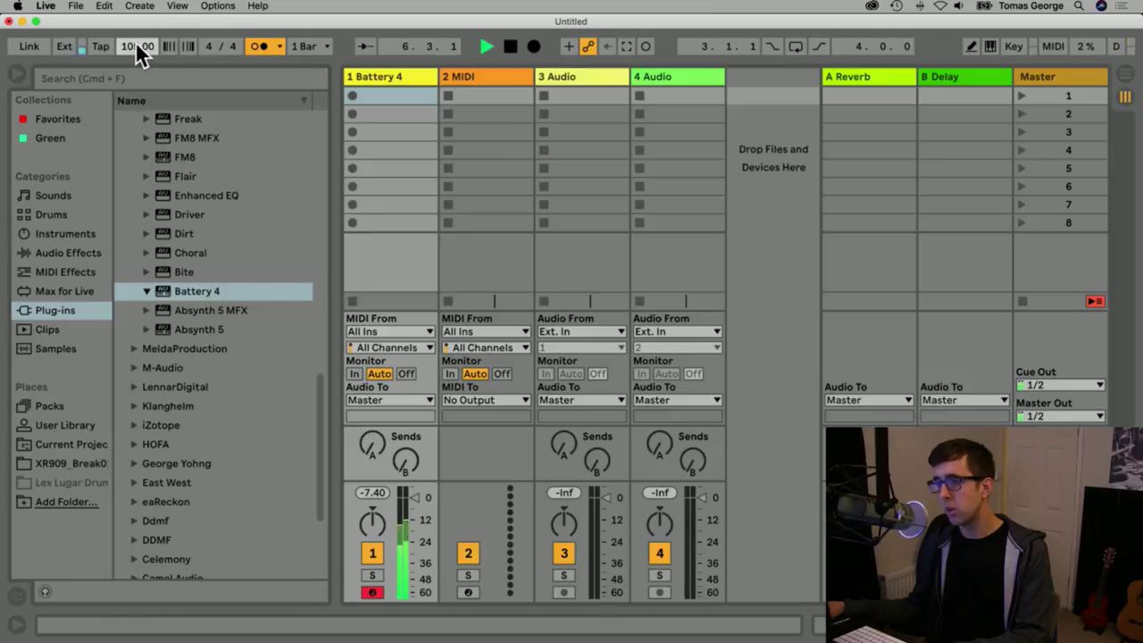
pyautogui.click(351, 95)
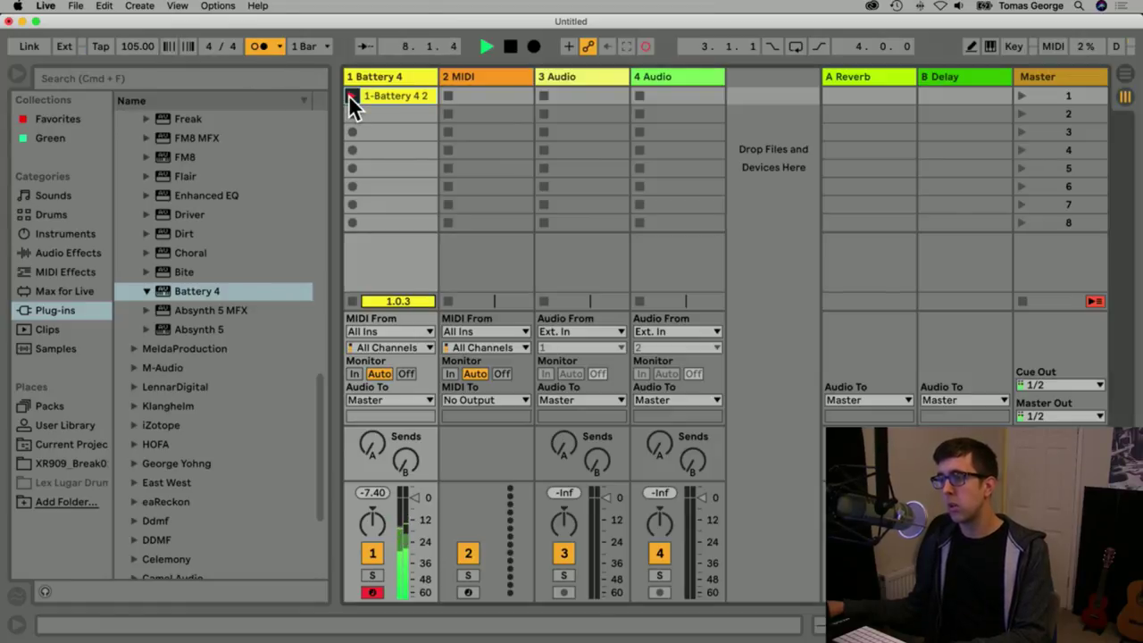
pyautogui.click(349, 95)
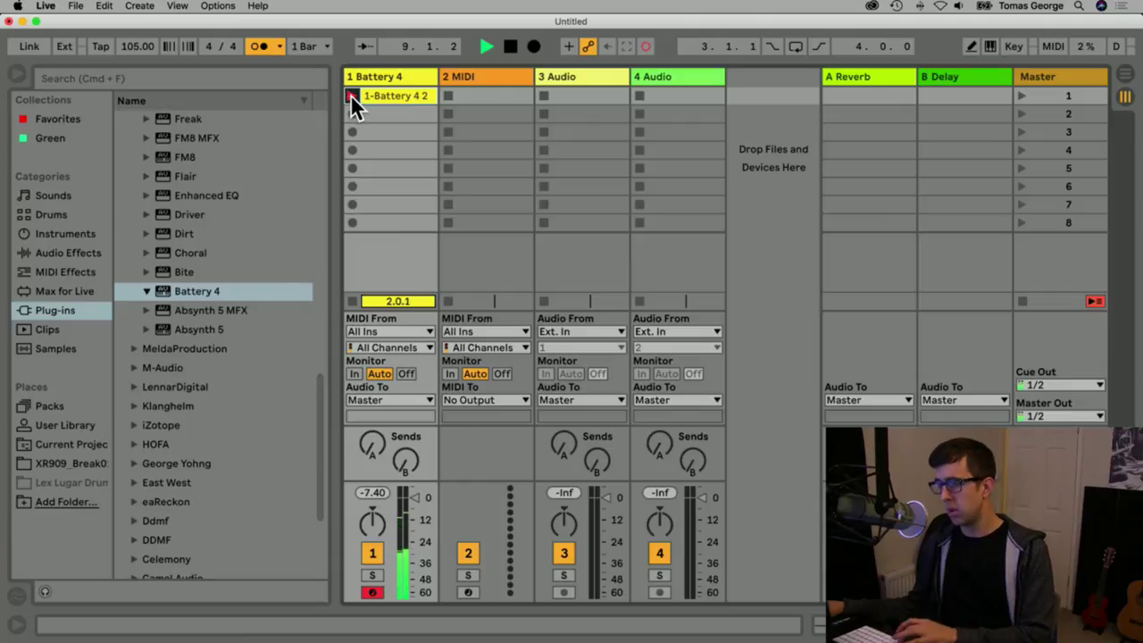
# Open the recorded Battery 4 clip in an enlarged note editor and quantize all of its notes.
pyautogui.doubleClick(387, 98)
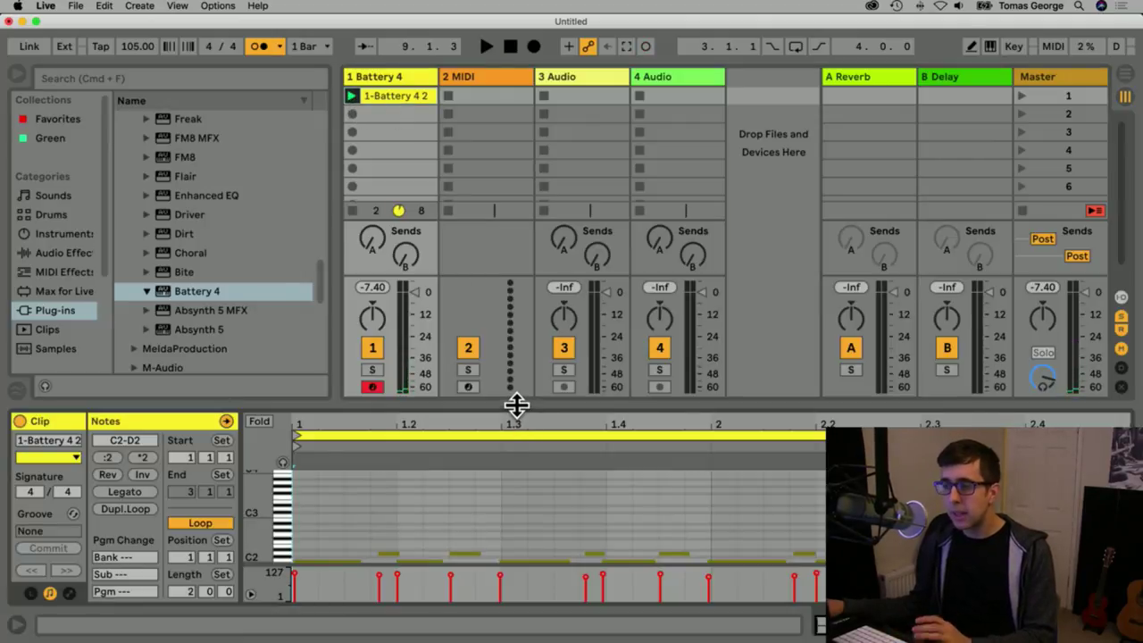
pyautogui.moveTo(517, 406); pyautogui.dragTo(463, 187)
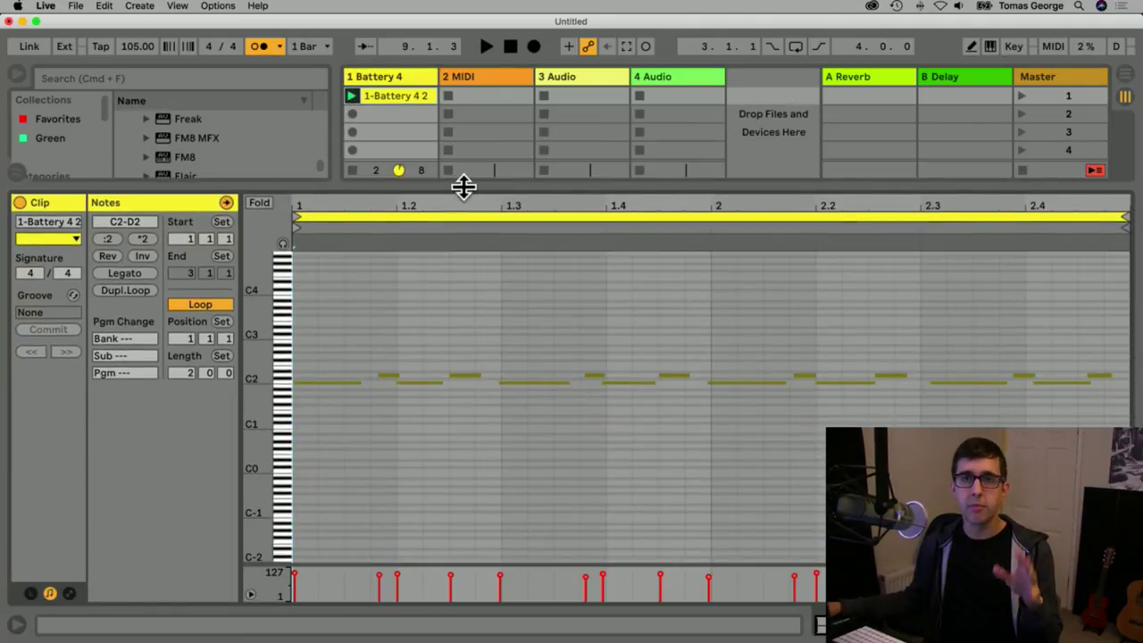
pyautogui.click(523, 361)
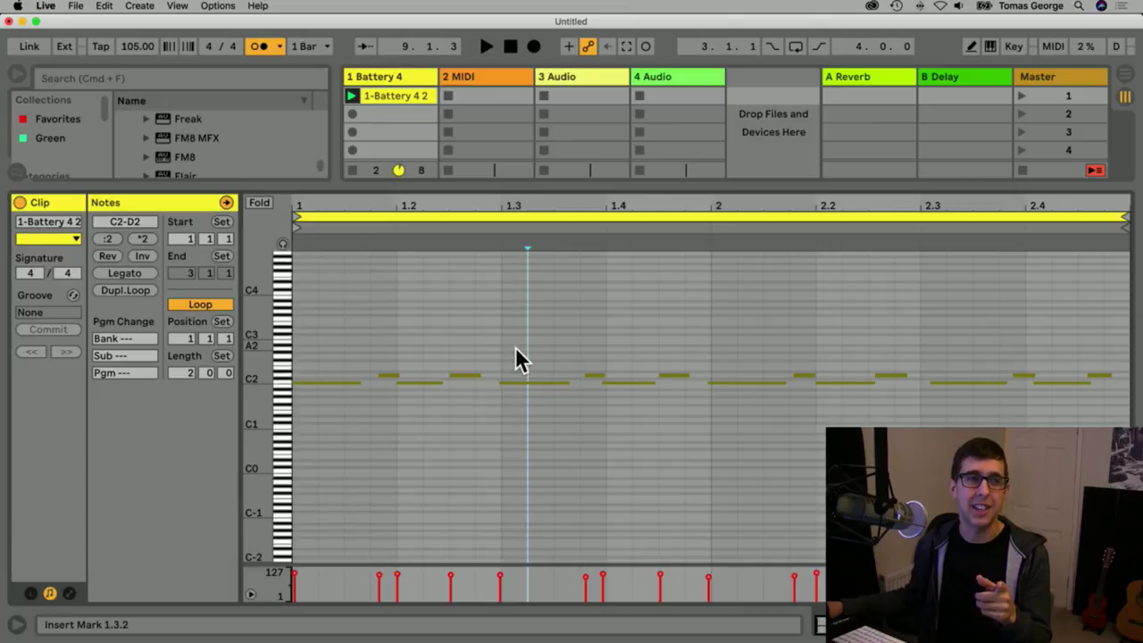
pyautogui.click(339, 401)
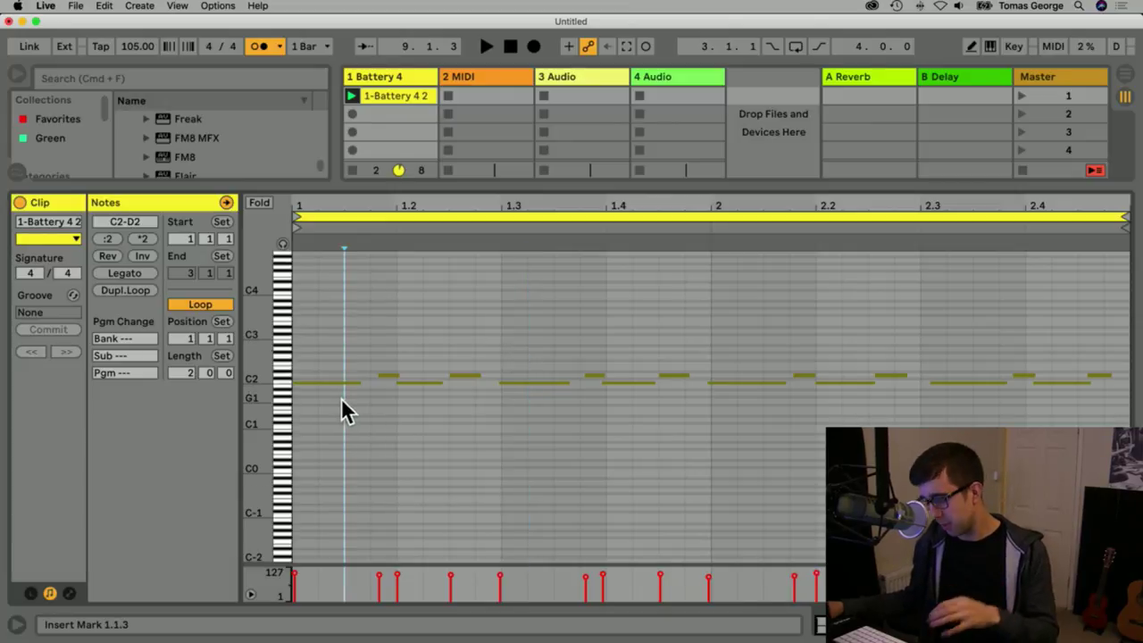
pyautogui.press('super+a')
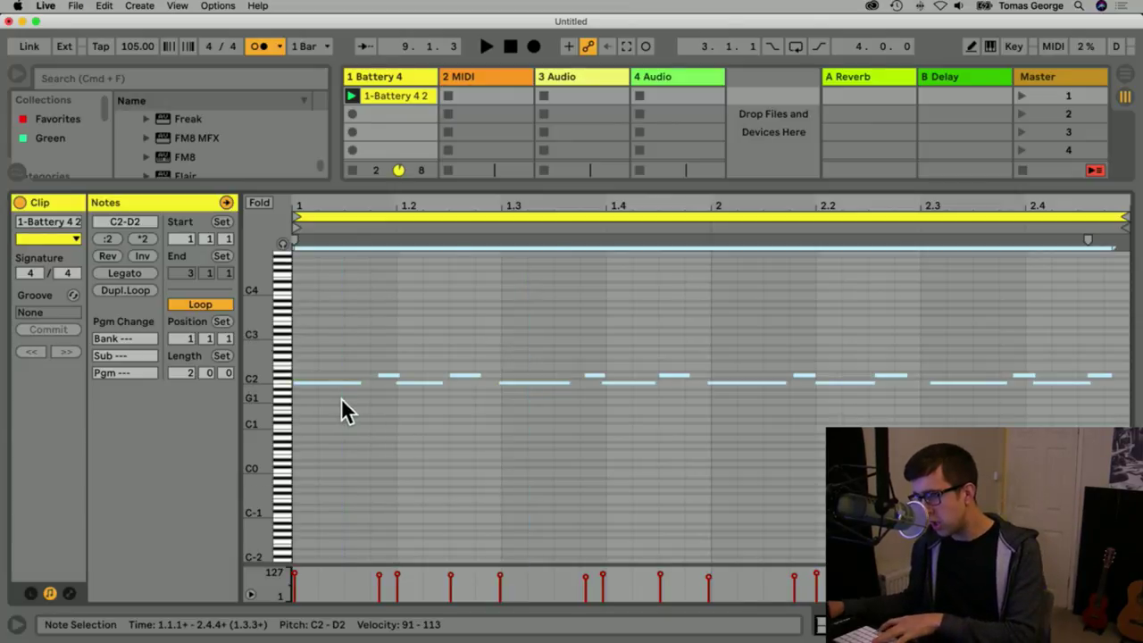
pyautogui.press('super+u')
pyautogui.click(341, 397)
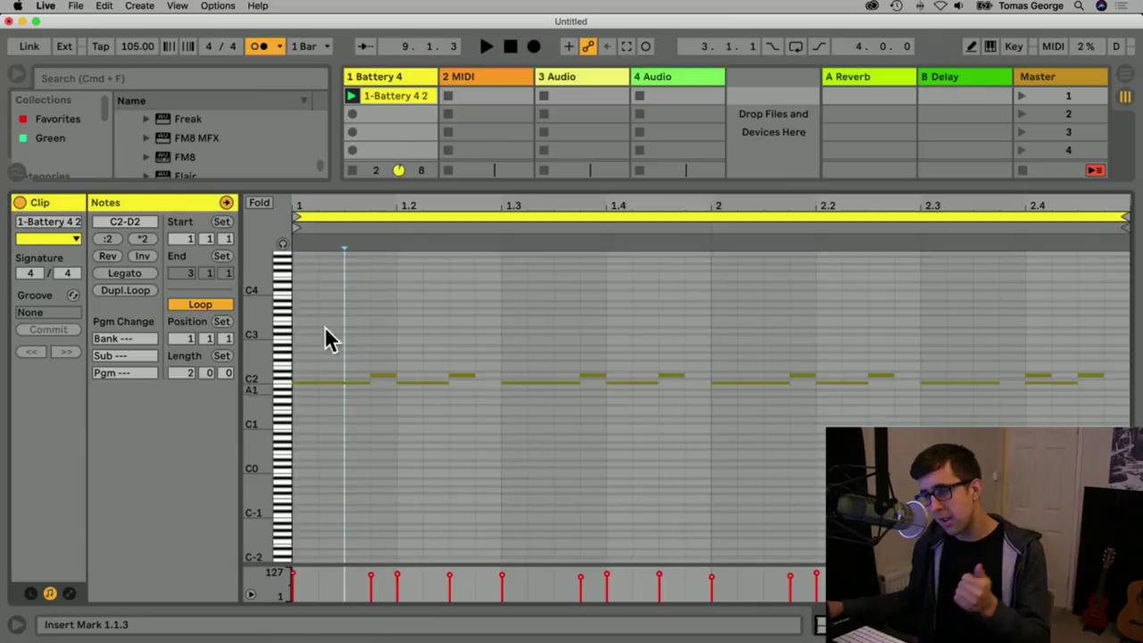
# Play back the quantized clip with the metronome turned off and the tempo raised to 122 BPM.
pyautogui.moveTo(397, 187); pyautogui.dragTo(479, 518)
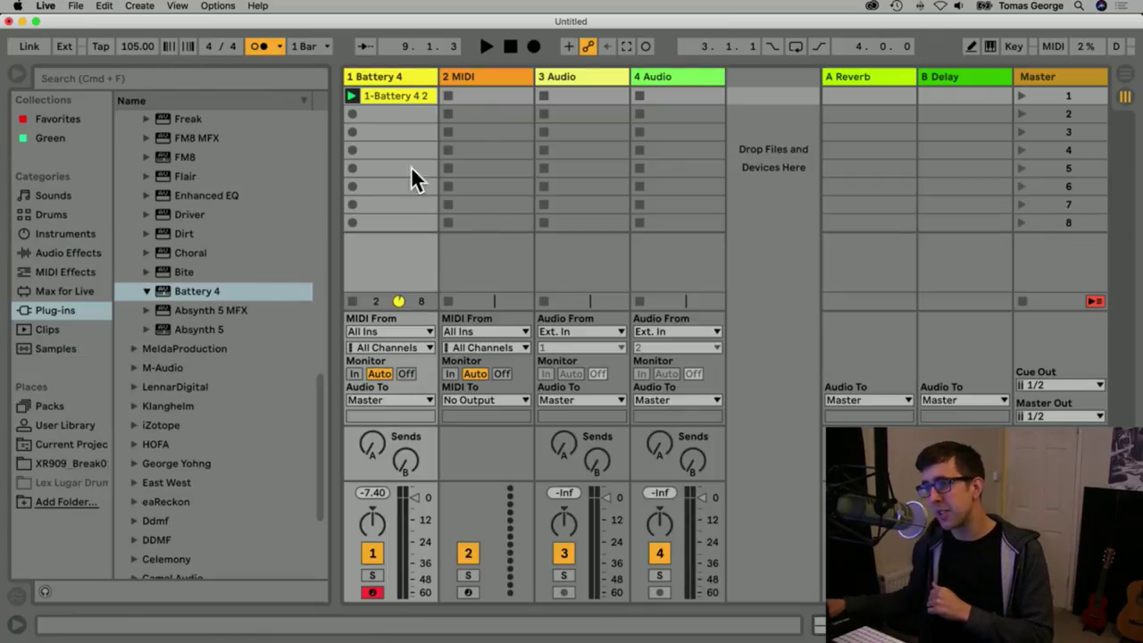
pyautogui.click(358, 94)
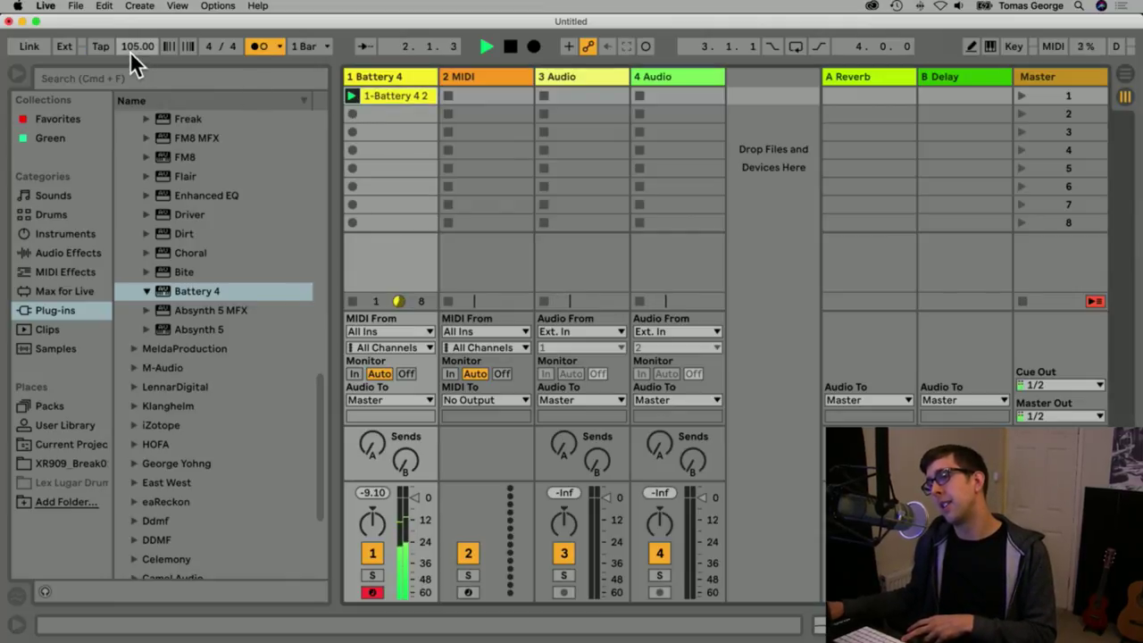
pyautogui.click(256, 46)
pyautogui.moveTo(143, 48); pyautogui.dragTo(143, 40)
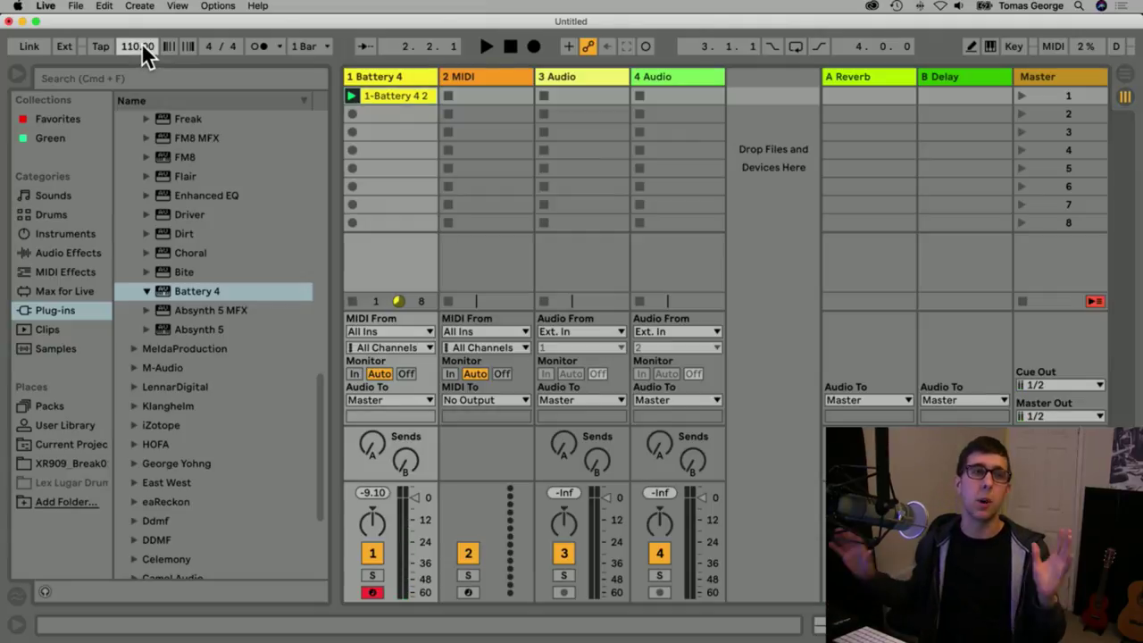
pyautogui.click(350, 95)
pyautogui.moveTo(144, 49)
pyautogui.mouseDown()
pyautogui.moveTo(144, 36)
pyautogui.moveTo(140, 56)
pyautogui.moveTo(135, 47)
pyautogui.mouseUp()
# Open the Battery 4 plug-in window, audition the Kick Krypt 1 pad and close the window.
pyautogui.doubleClick(385, 96)
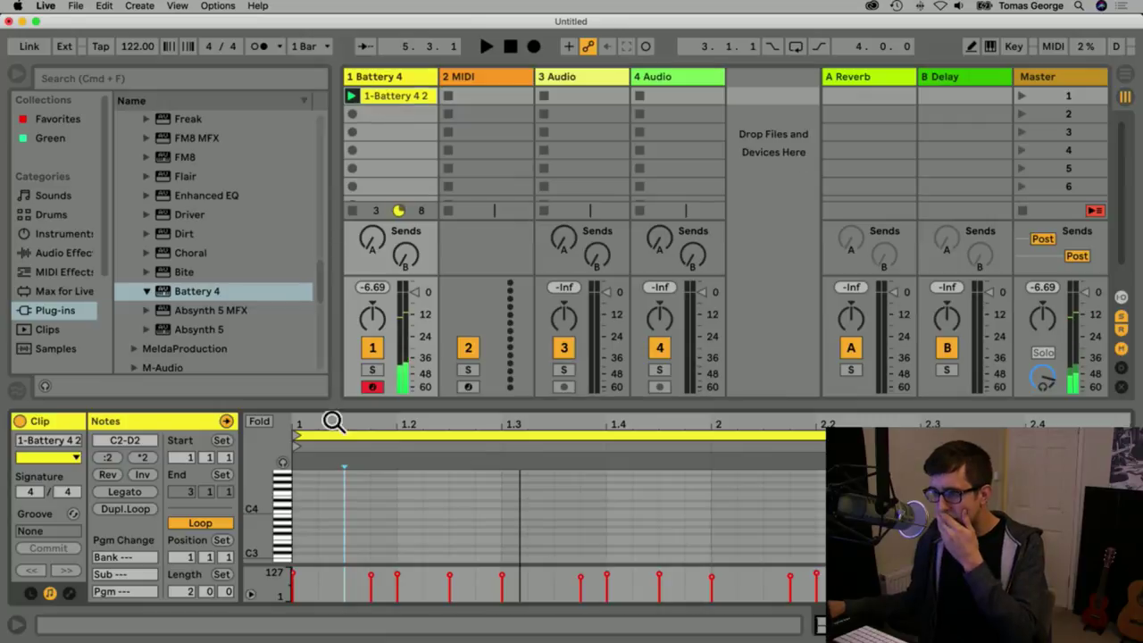
pyautogui.click(388, 76)
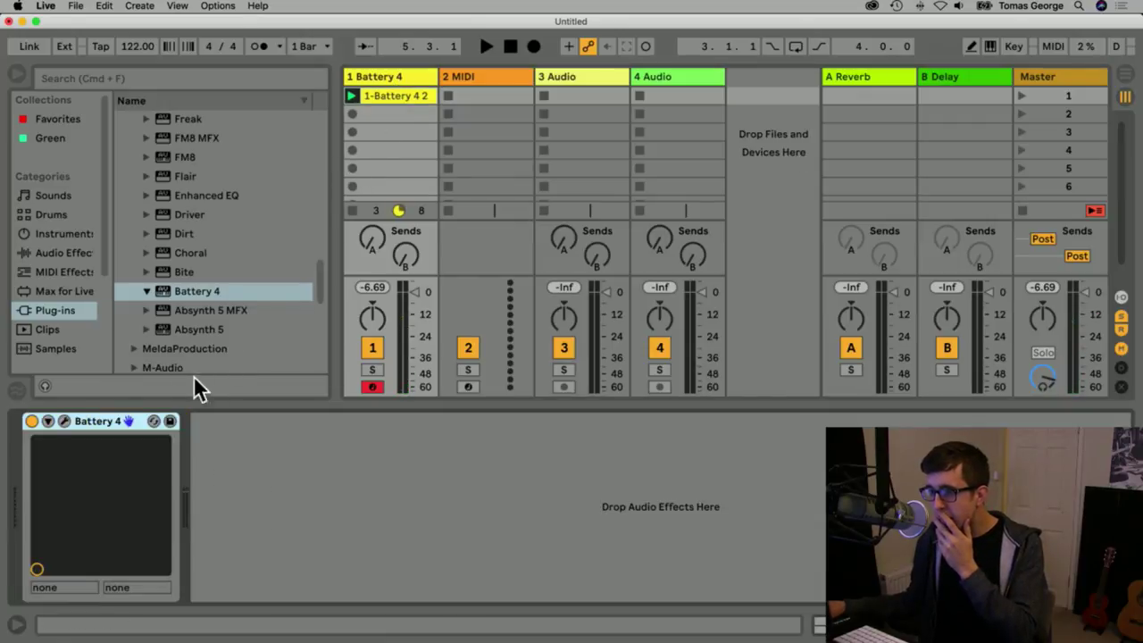
pyautogui.click(64, 420)
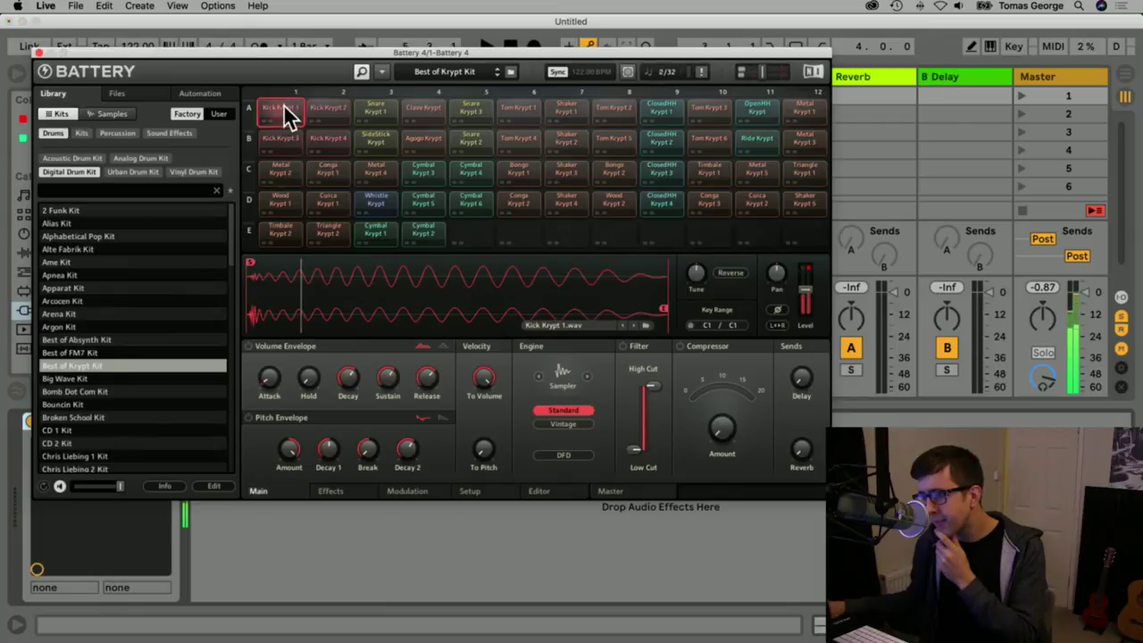
pyautogui.click(279, 143)
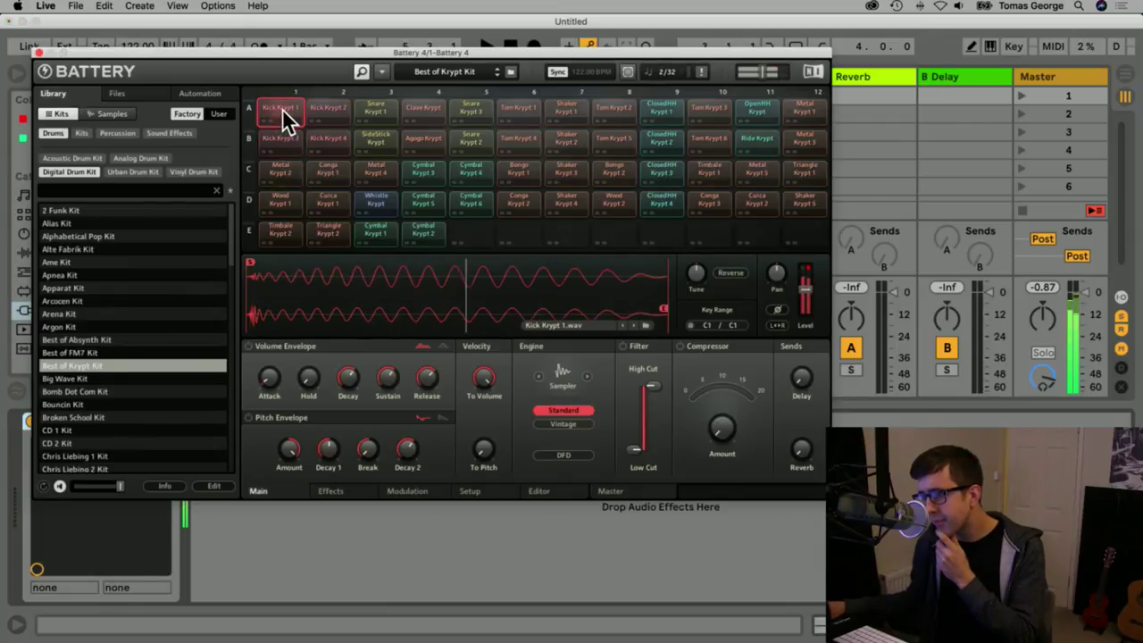
pyautogui.click(275, 104)
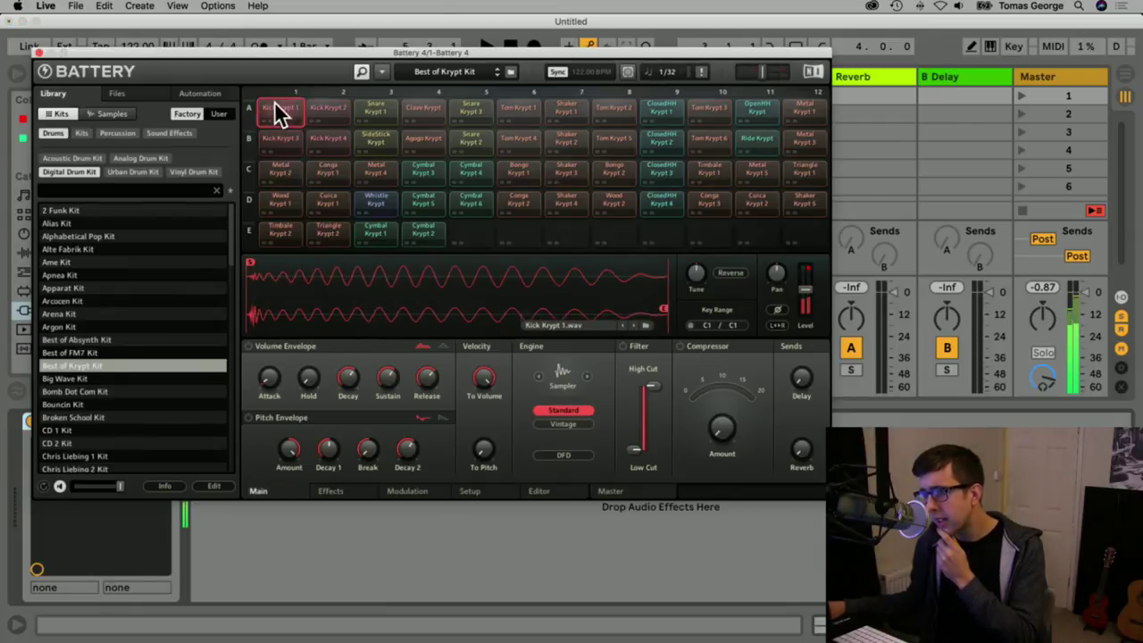
pyautogui.click(38, 52)
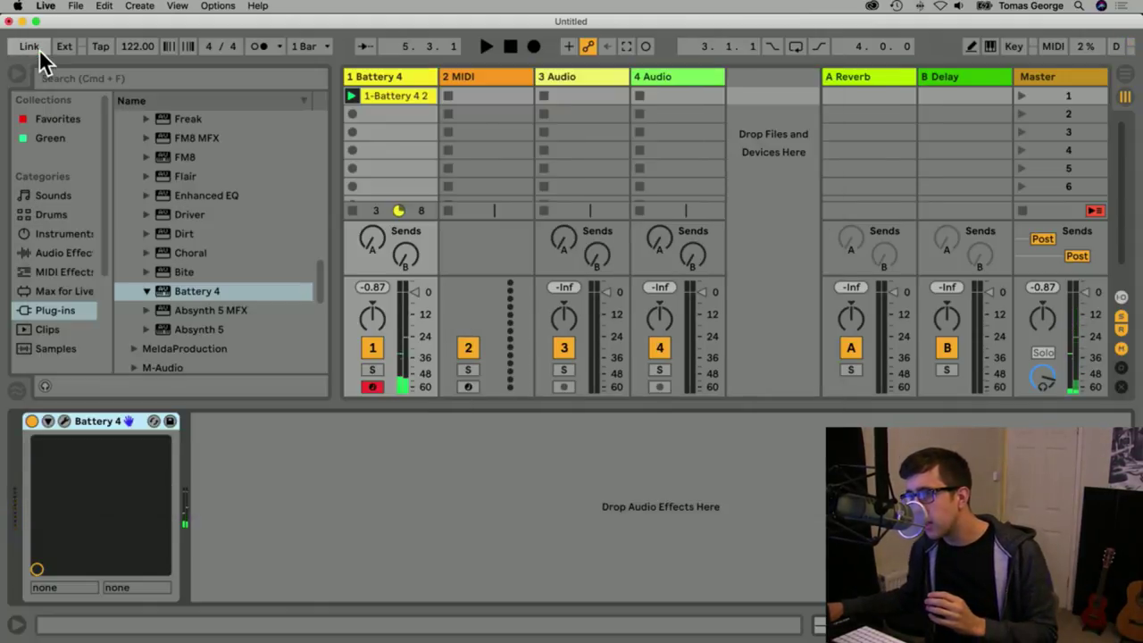
# Transpose all C2 notes in the Battery 4 clip down to C1, enable note preview and play the clip.
pyautogui.click(395, 90)
pyautogui.moveTo(372, 407); pyautogui.dragTo(375, 76)
pyautogui.click(287, 385)
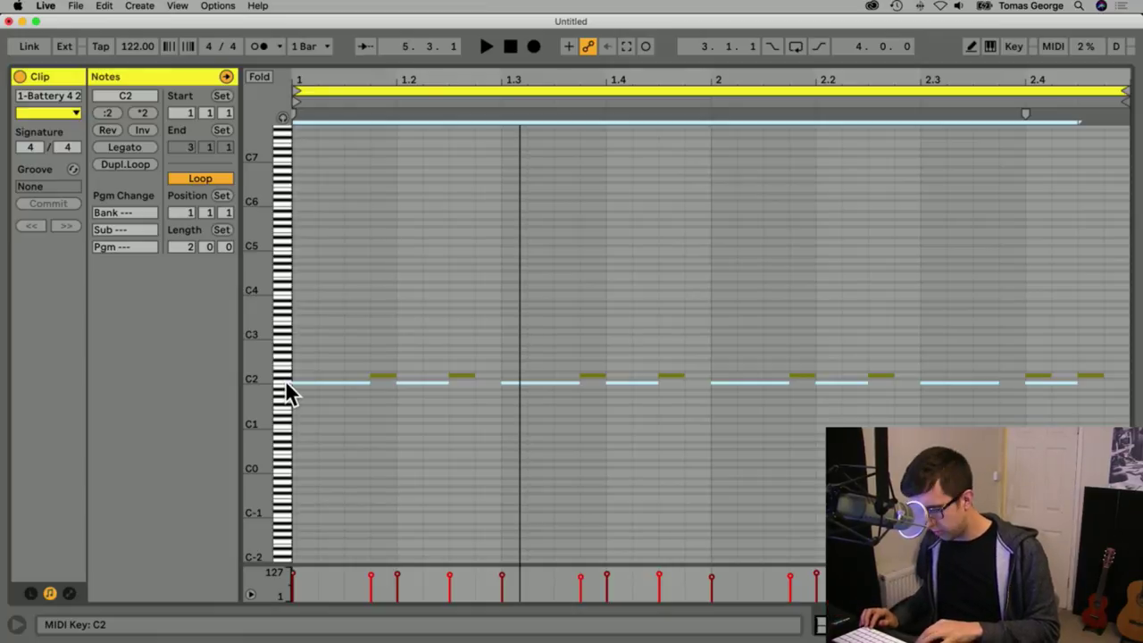
pyautogui.click(286, 385)
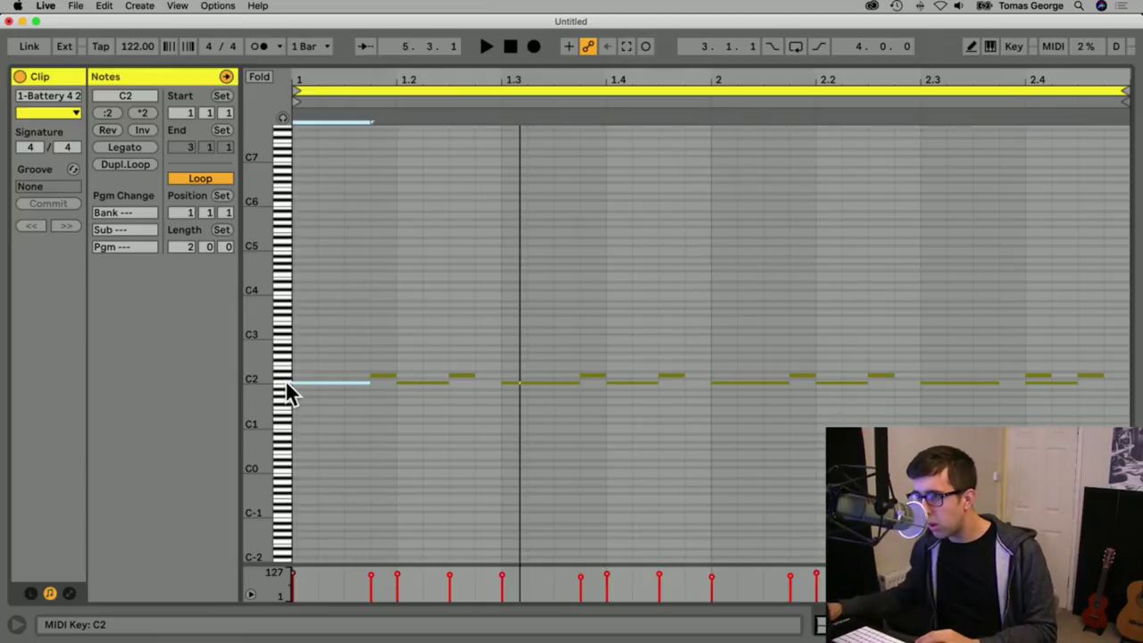
pyautogui.click(286, 385)
pyautogui.moveTo(301, 394); pyautogui.dragTo(301, 427)
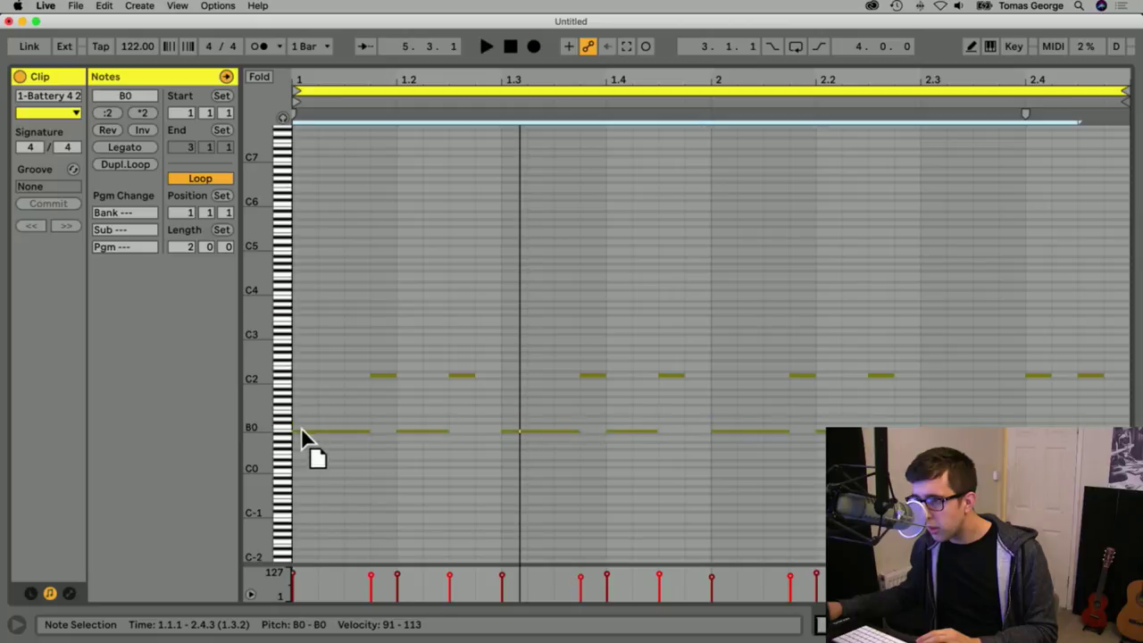
pyautogui.click(282, 117)
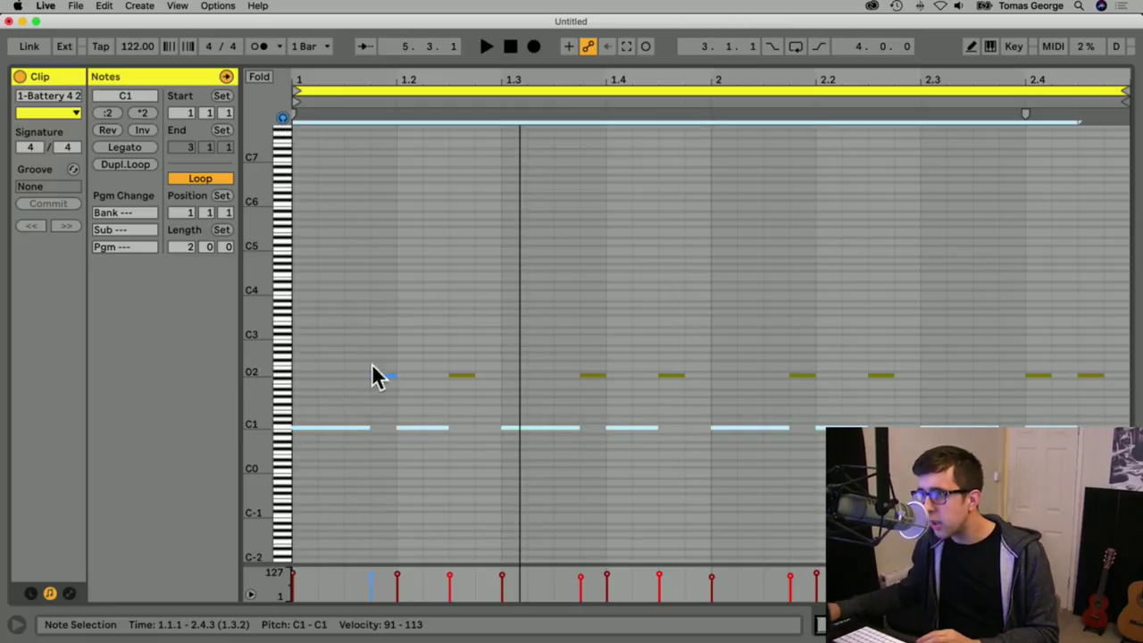
pyautogui.moveTo(484, 62); pyautogui.dragTo(518, 588)
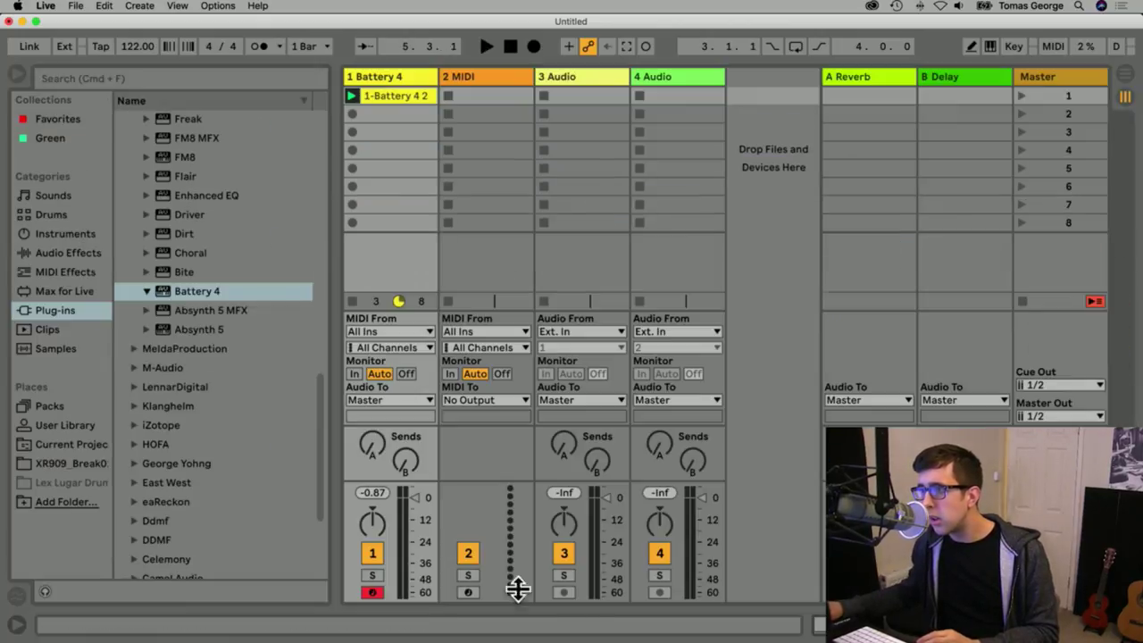
pyautogui.click(350, 93)
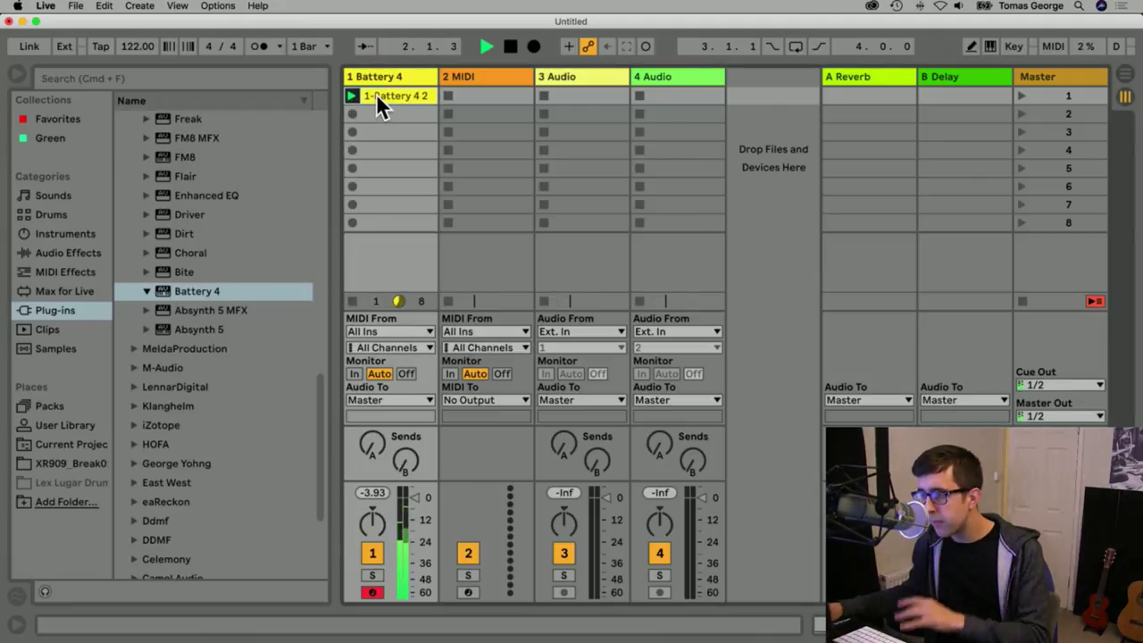
# Move all D2 notes in the Battery 4 clip down to C#2 and play the result.
pyautogui.doubleClick(383, 92)
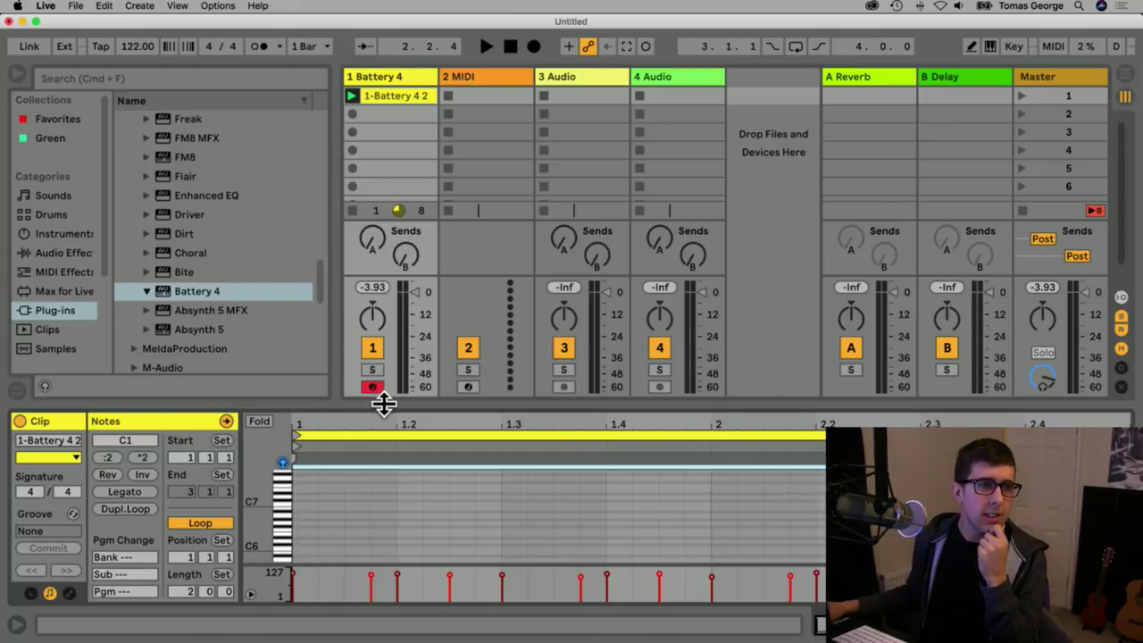
pyautogui.click(475, 459)
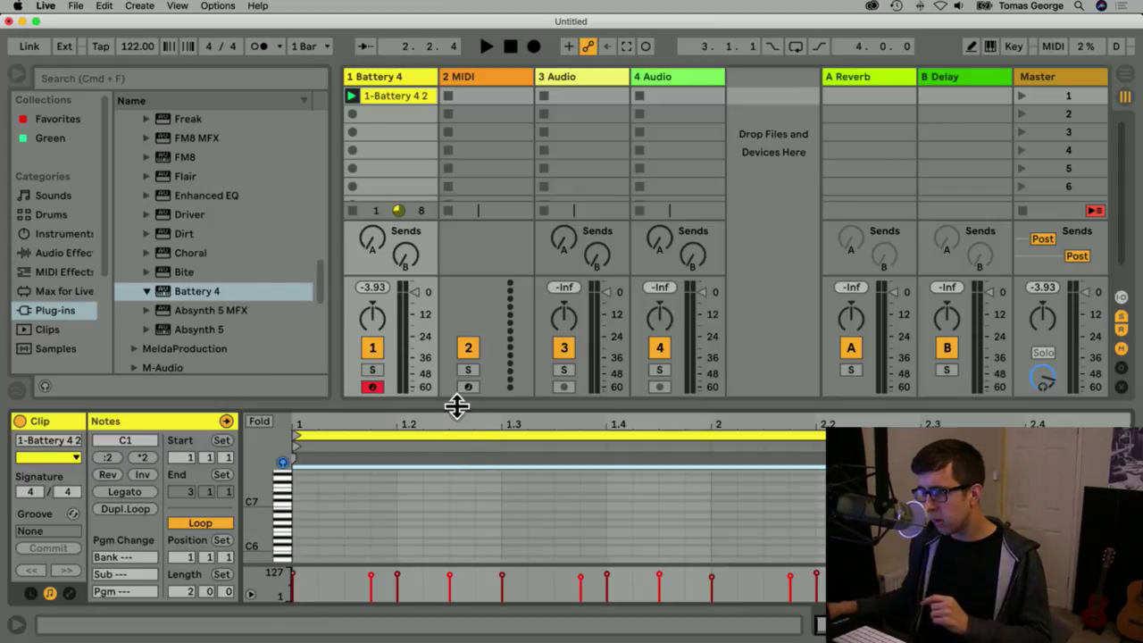
pyautogui.moveTo(456, 406); pyautogui.dragTo(421, 119)
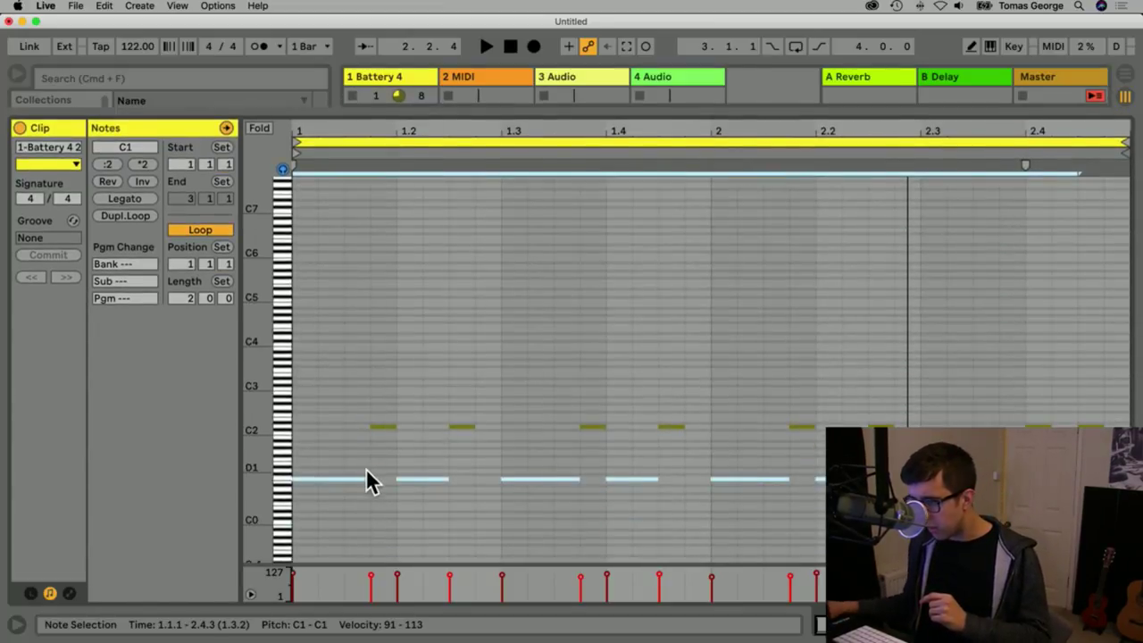
pyautogui.click(283, 429)
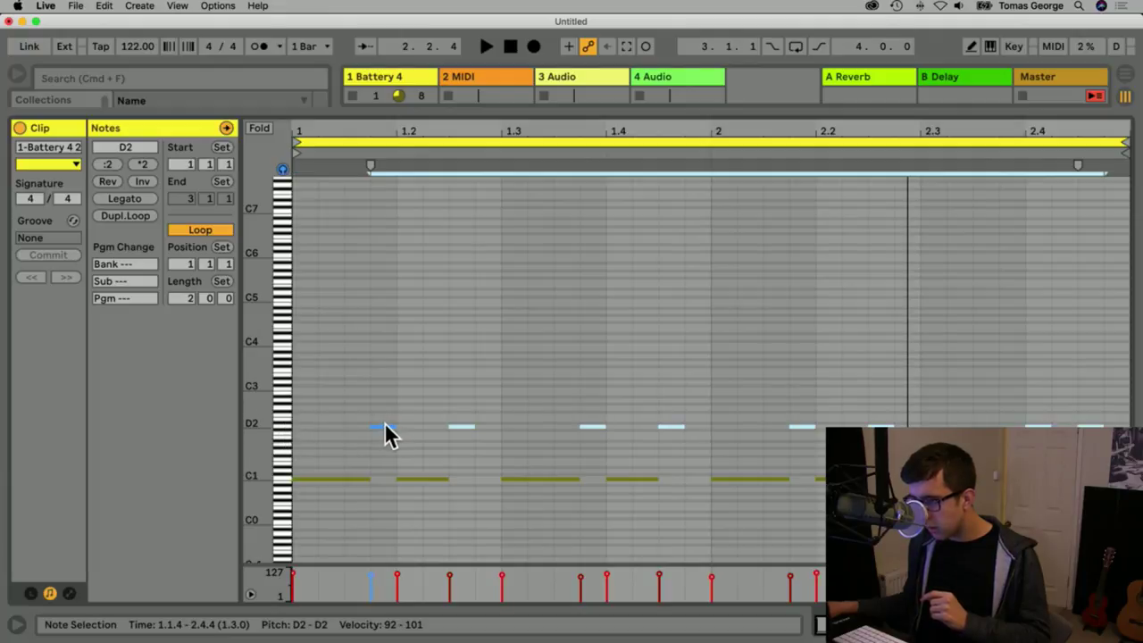
pyautogui.click(385, 431)
pyautogui.click(283, 428)
pyautogui.moveTo(383, 427); pyautogui.dragTo(383, 432)
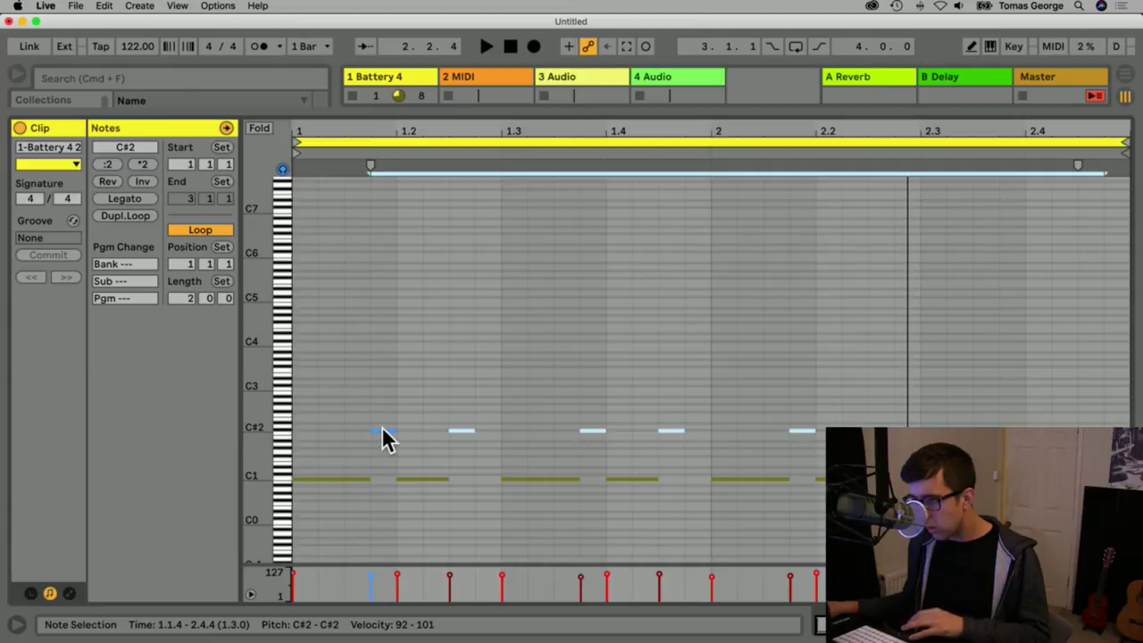
pyautogui.press('space')
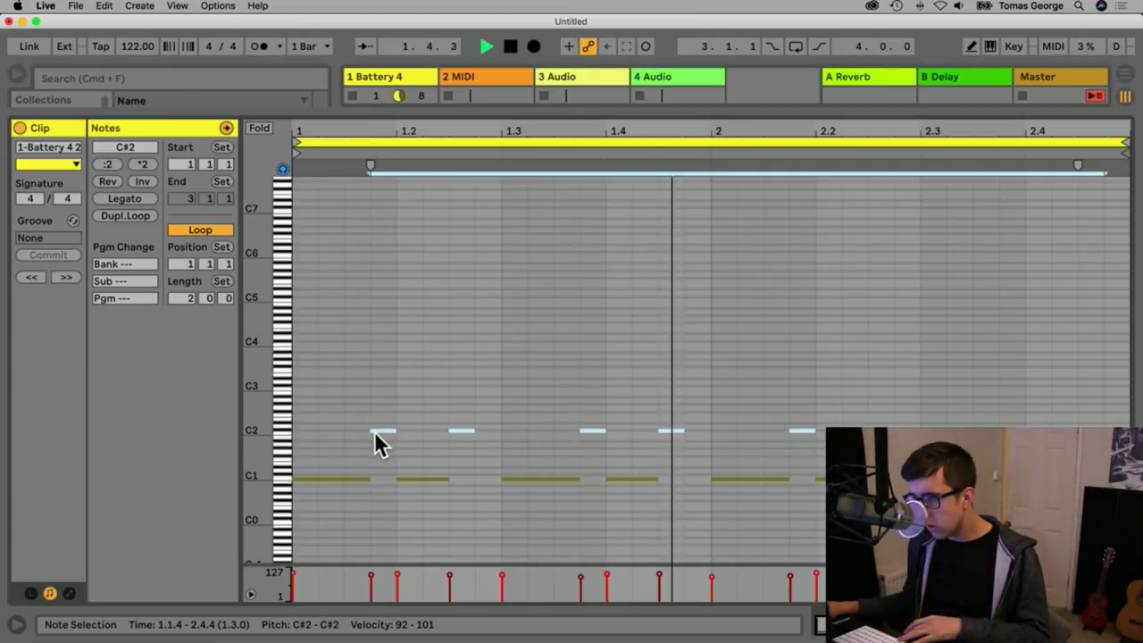
# Copy the clip's C#2 notes down to E1, keeping the originals, and play the layered pattern.
pyautogui.press('space')
pyautogui.moveTo(380, 439); pyautogui.dragTo(379, 465)
pyautogui.press('space')
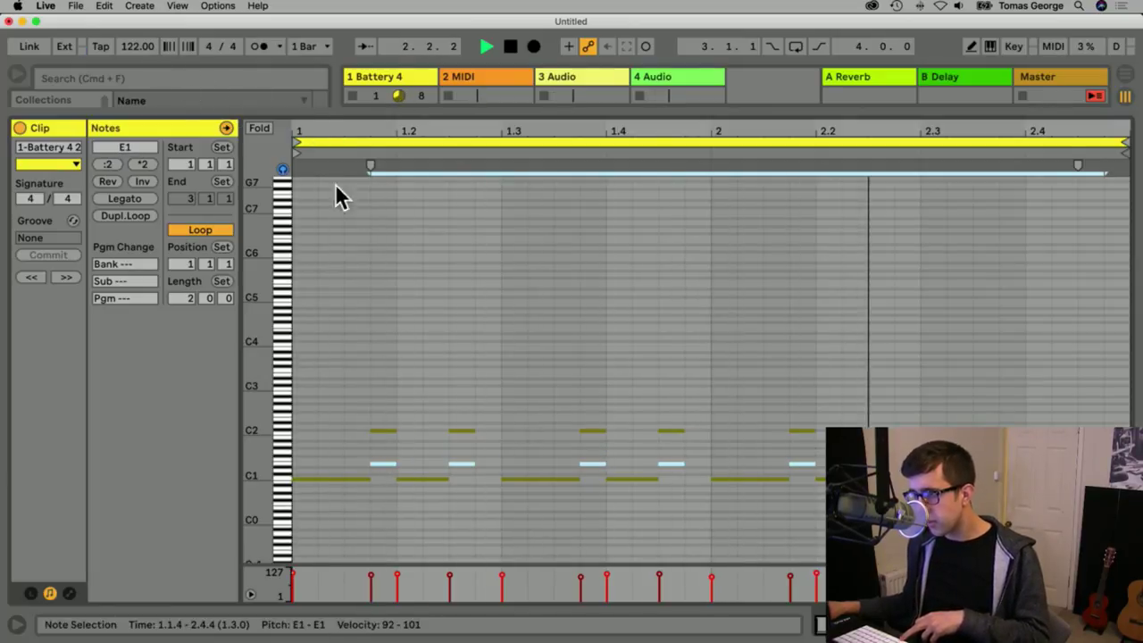
# Shorten the Battery 4 clip's loop to one bar and play it with the clip editor collapsed.
pyautogui.press('space')
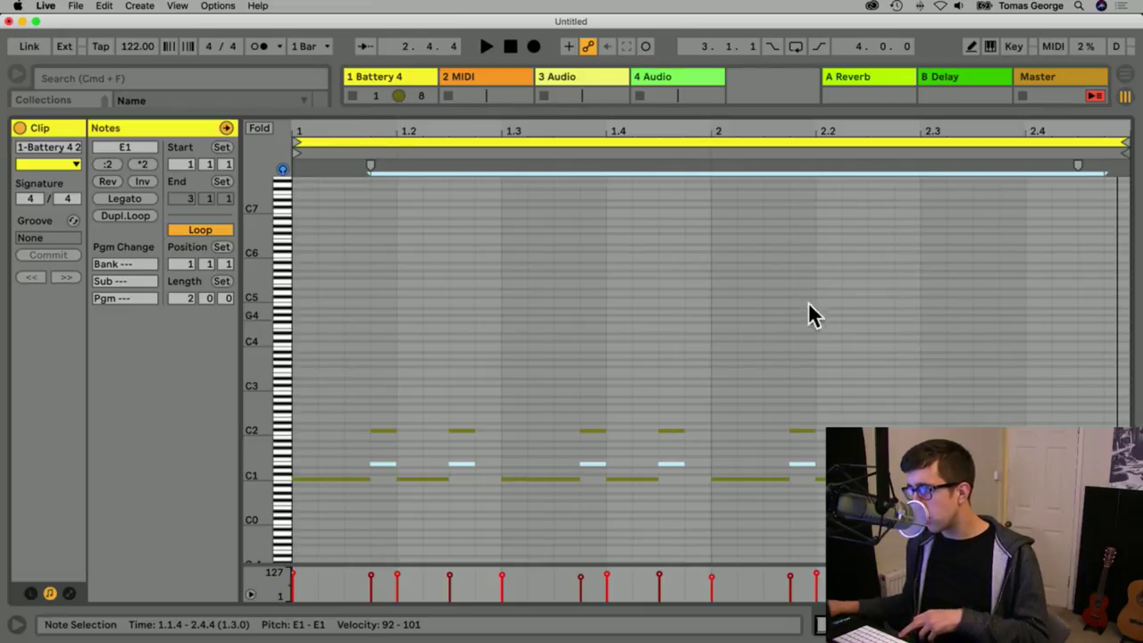
pyautogui.moveTo(1123, 143); pyautogui.dragTo(707, 170)
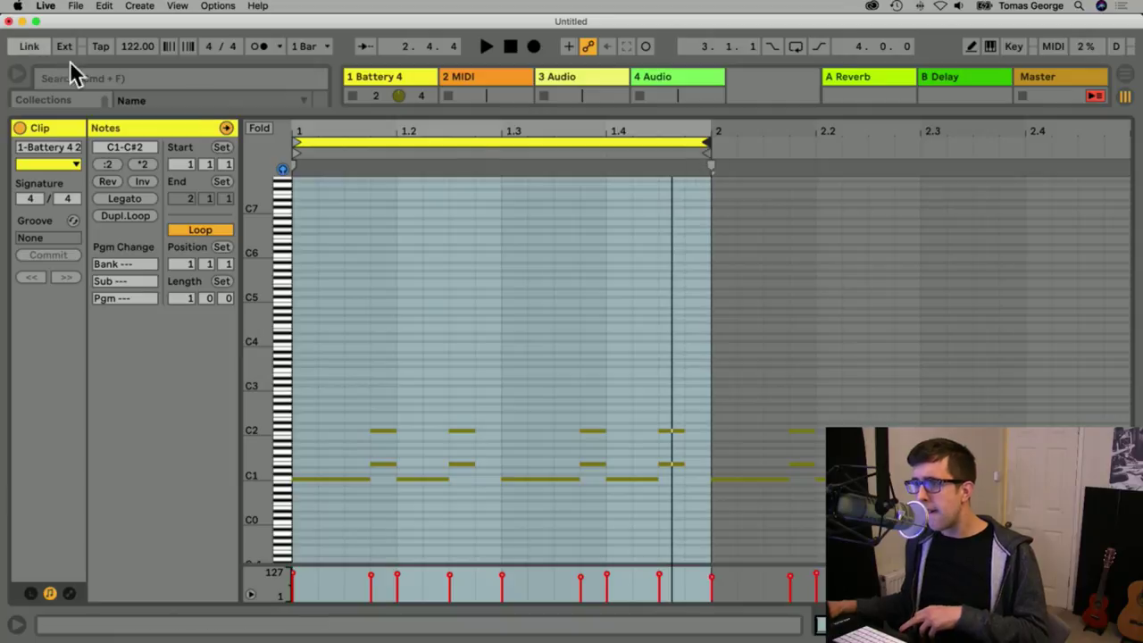
pyautogui.moveTo(318, 113); pyautogui.dragTo(319, 625)
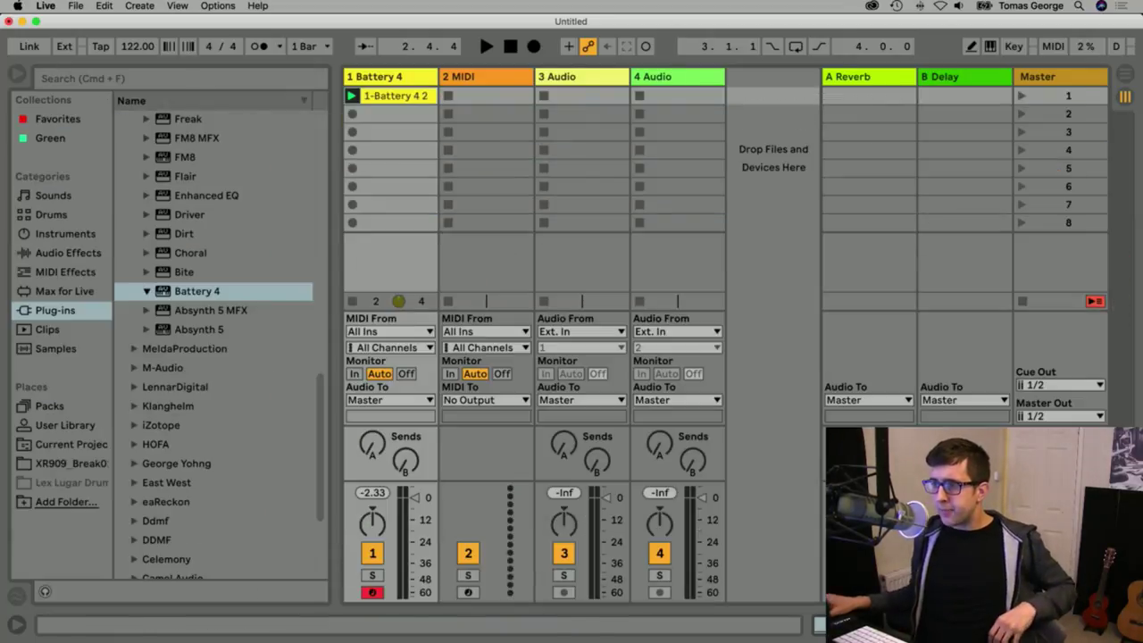
pyautogui.click(351, 96)
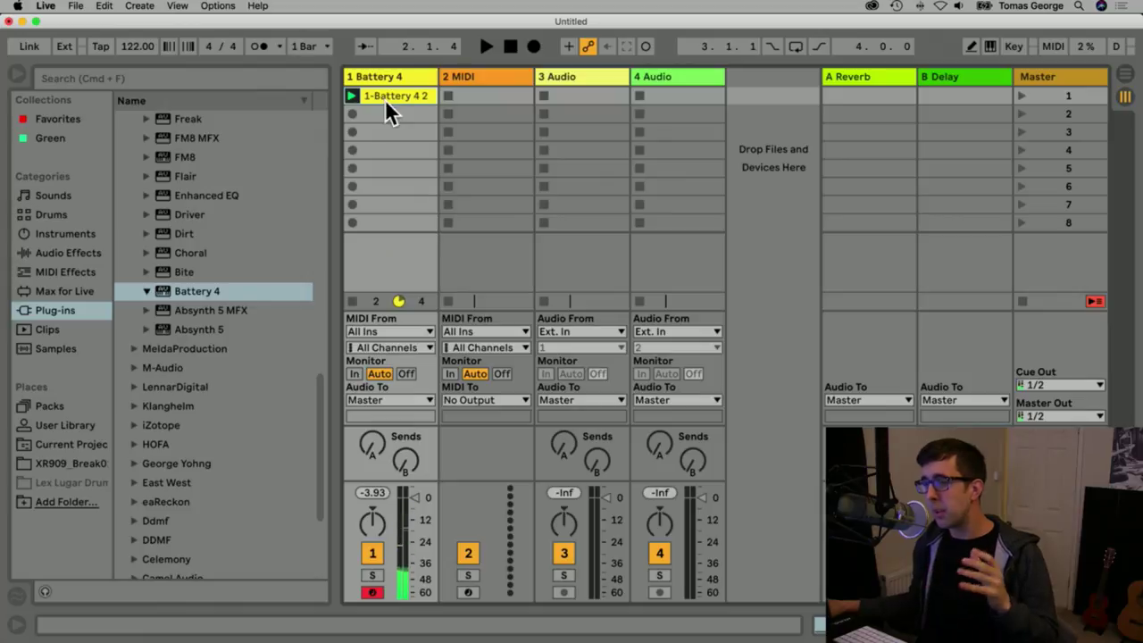
# Load the Audio Units version of Xfer Records Serum onto the 2 MIDI track.
pyautogui.click(473, 75)
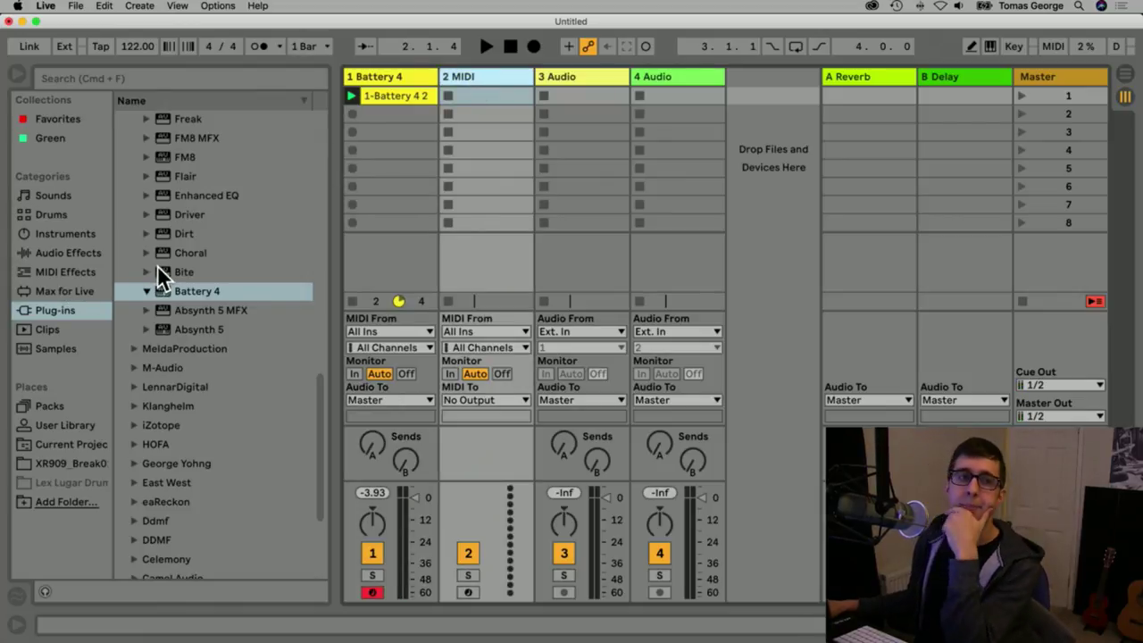
pyautogui.click(210, 297)
pyautogui.scroll(-3, 210, 299)
pyautogui.scroll(5, 210, 299)
pyautogui.scroll(10, 210, 299)
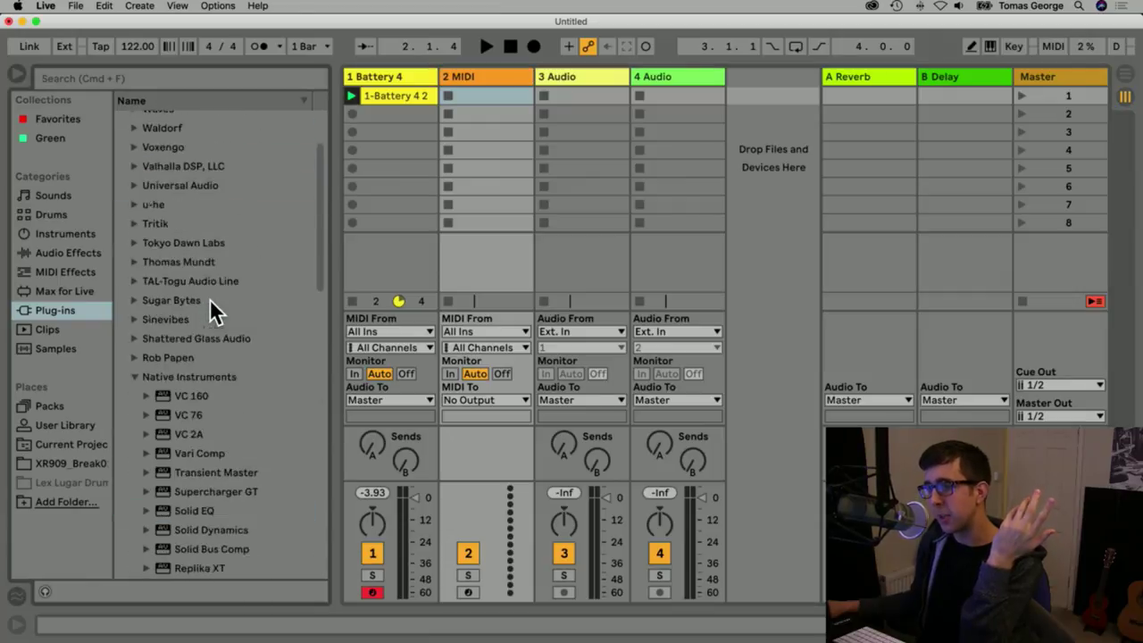
pyautogui.click(134, 176)
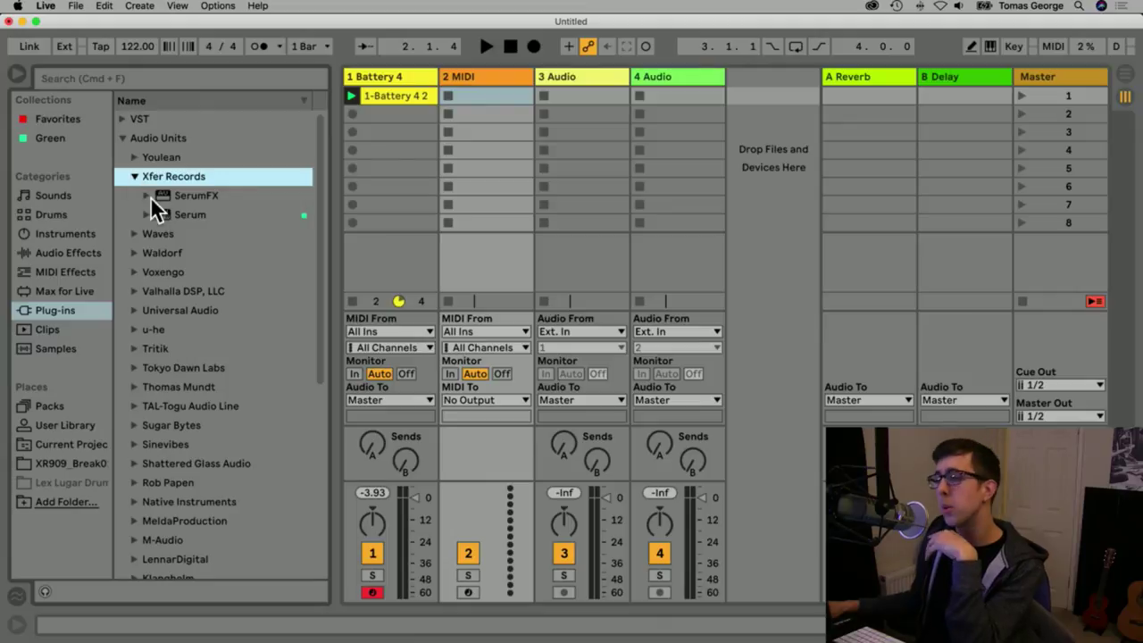
pyautogui.doubleClick(191, 211)
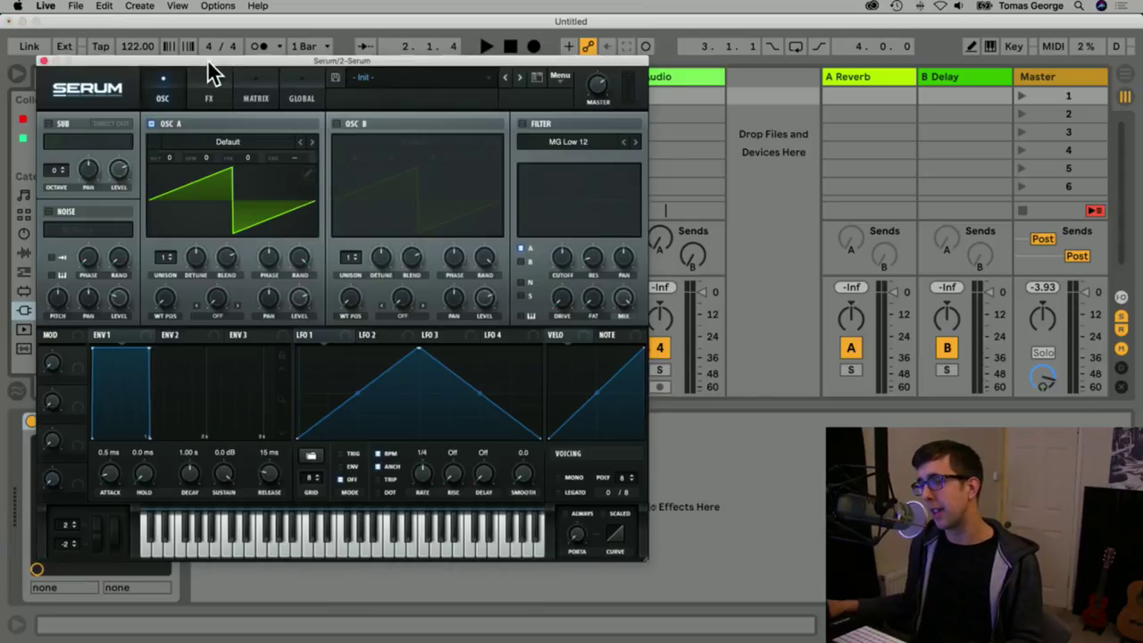
# Load Serum's Bass01 preset from the Deep House Bass category and close the plug-in window.
pyautogui.moveTo(210, 75); pyautogui.dragTo(495, 94)
pyautogui.click(725, 100)
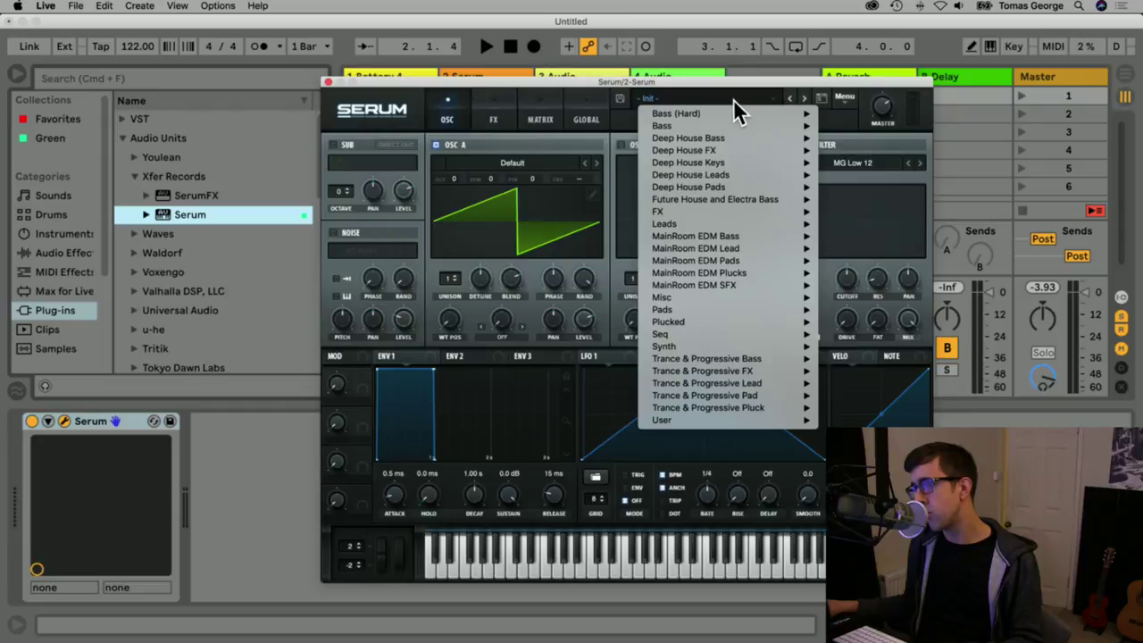
pyautogui.moveTo(735, 138)
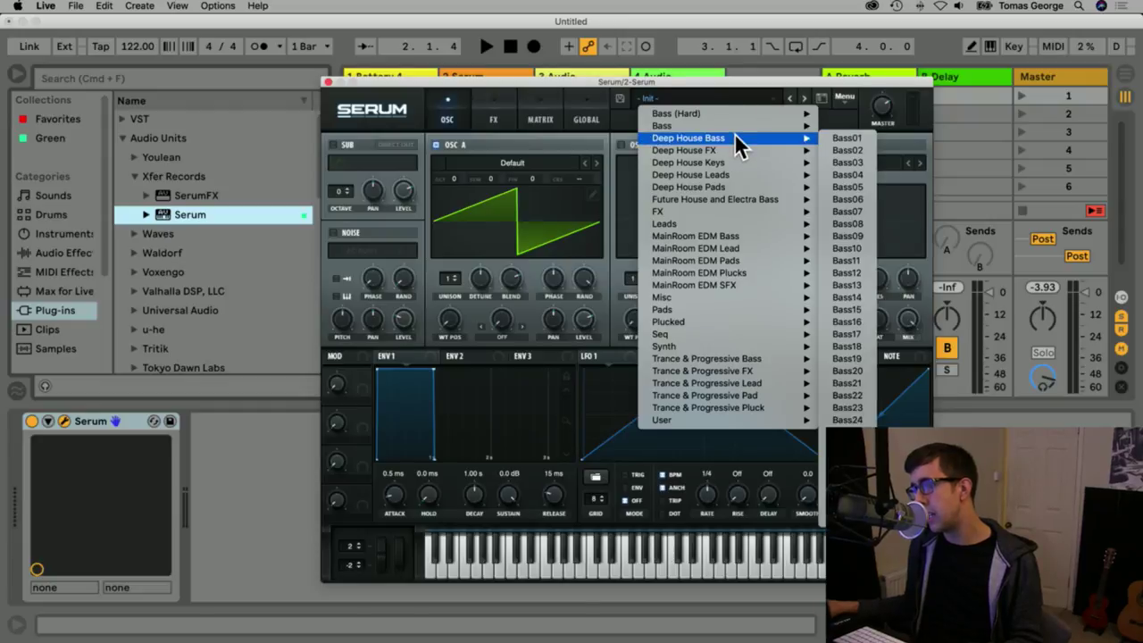
pyautogui.click(847, 139)
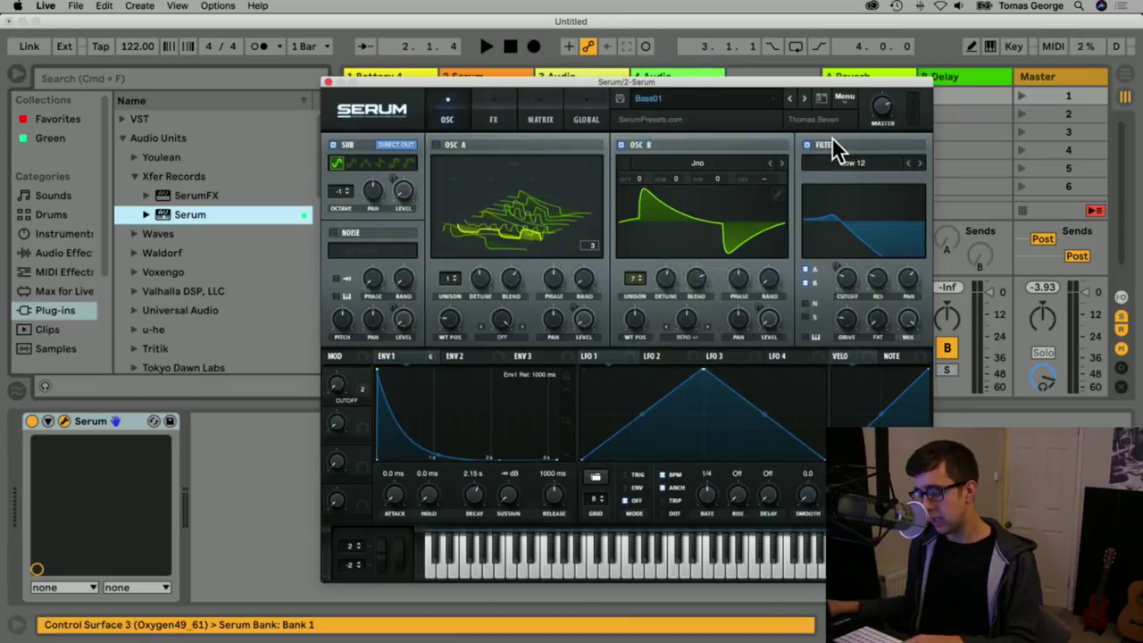
pyautogui.click(327, 82)
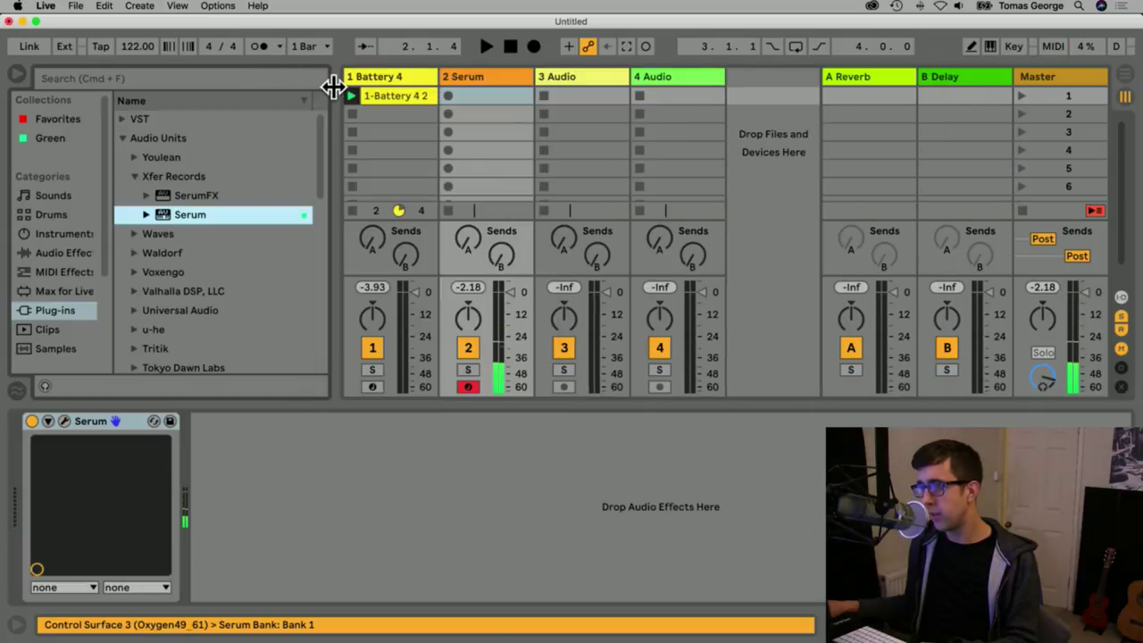
# Try the bass sound over the playing Battery 4 clip and add a Limiter to the Master track.
pyautogui.click(353, 95)
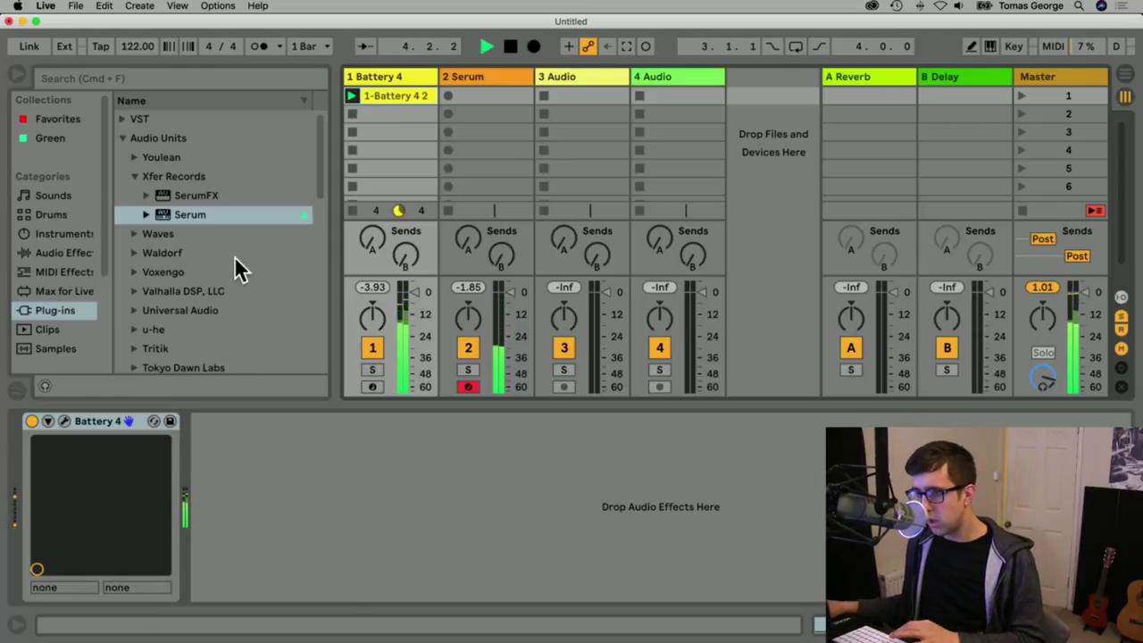
pyautogui.press('space')
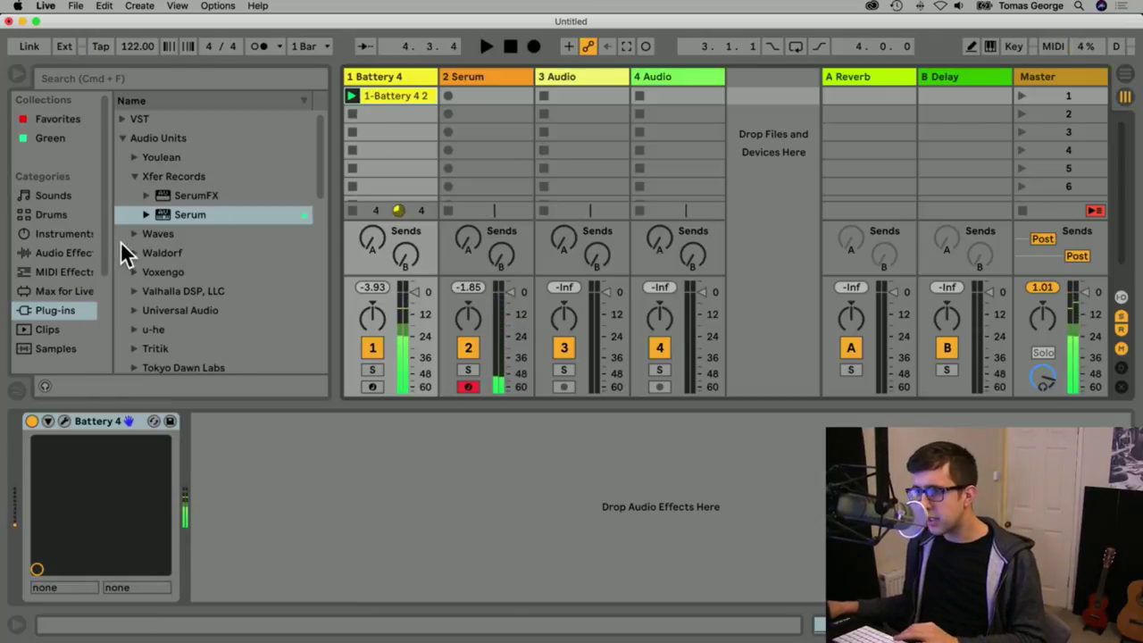
pyautogui.click(62, 253)
pyautogui.scroll(-5, 227, 261)
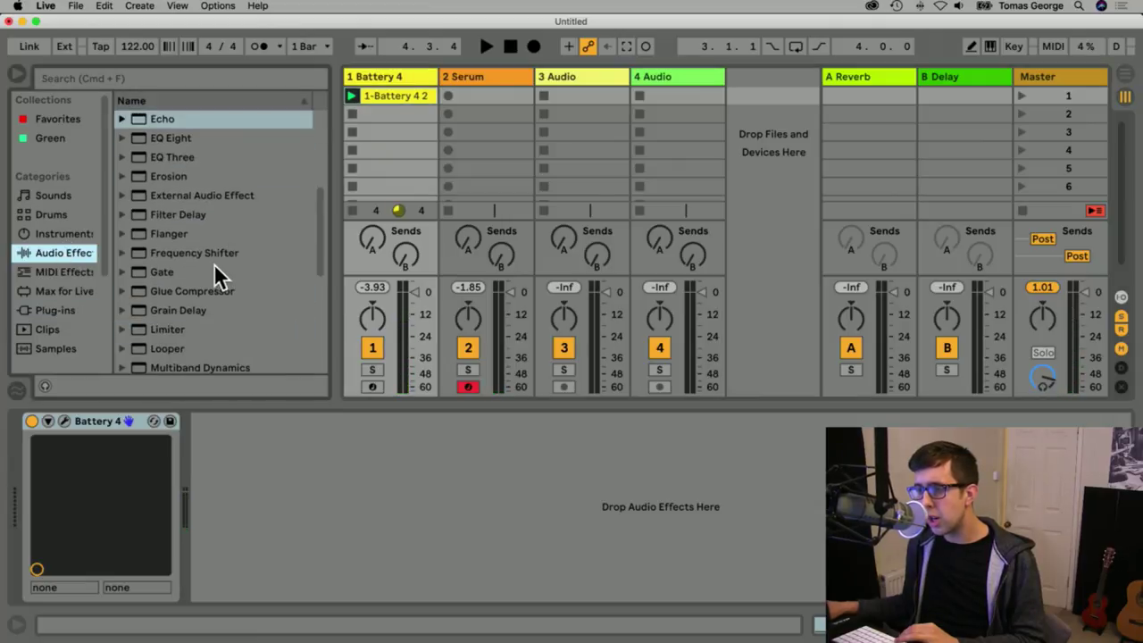
pyautogui.moveTo(171, 328); pyautogui.dragTo(1075, 77)
pyautogui.click(459, 89)
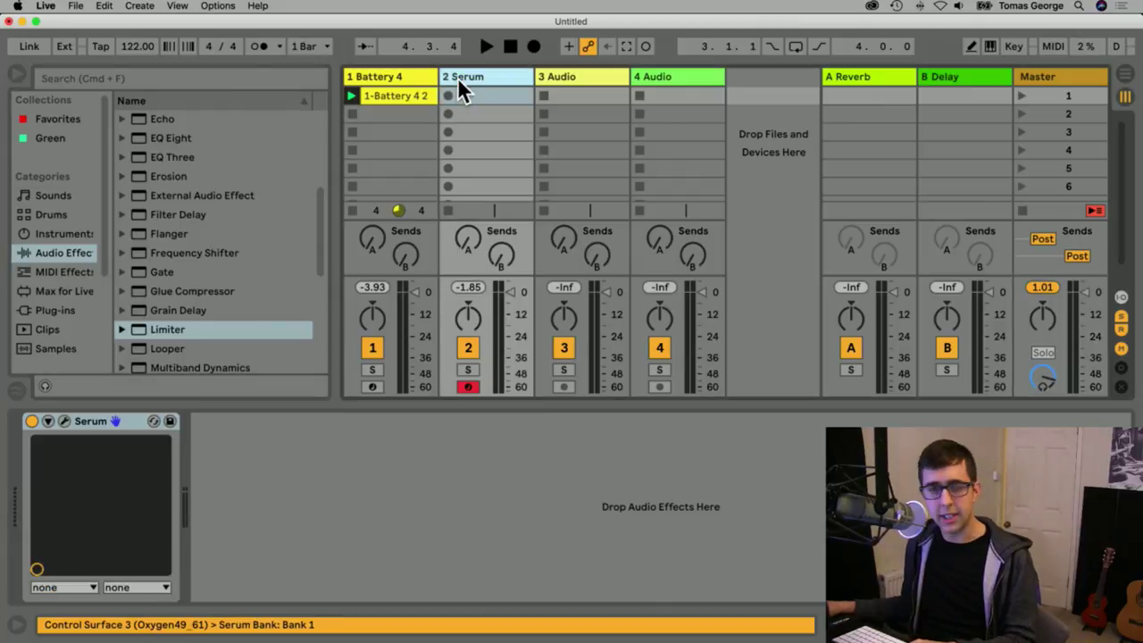
pyautogui.click(352, 95)
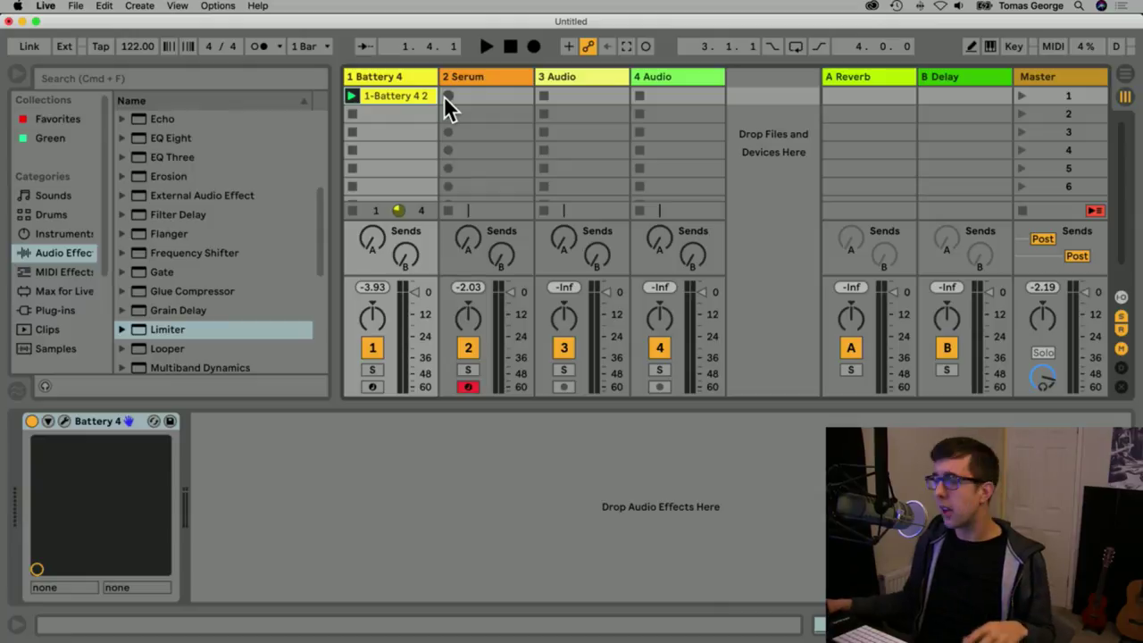
pyautogui.click(446, 95)
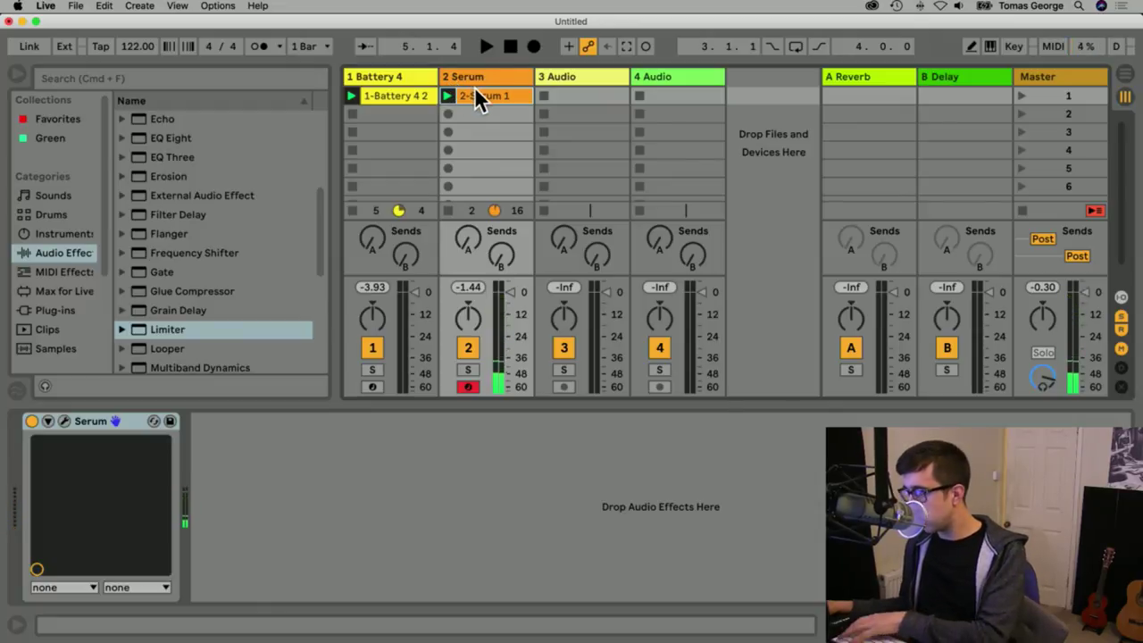
pyautogui.press('Delete')
# Record a bass line into the Serum track's first slot and open the clip in an enlarged note editor.
pyautogui.click(449, 95)
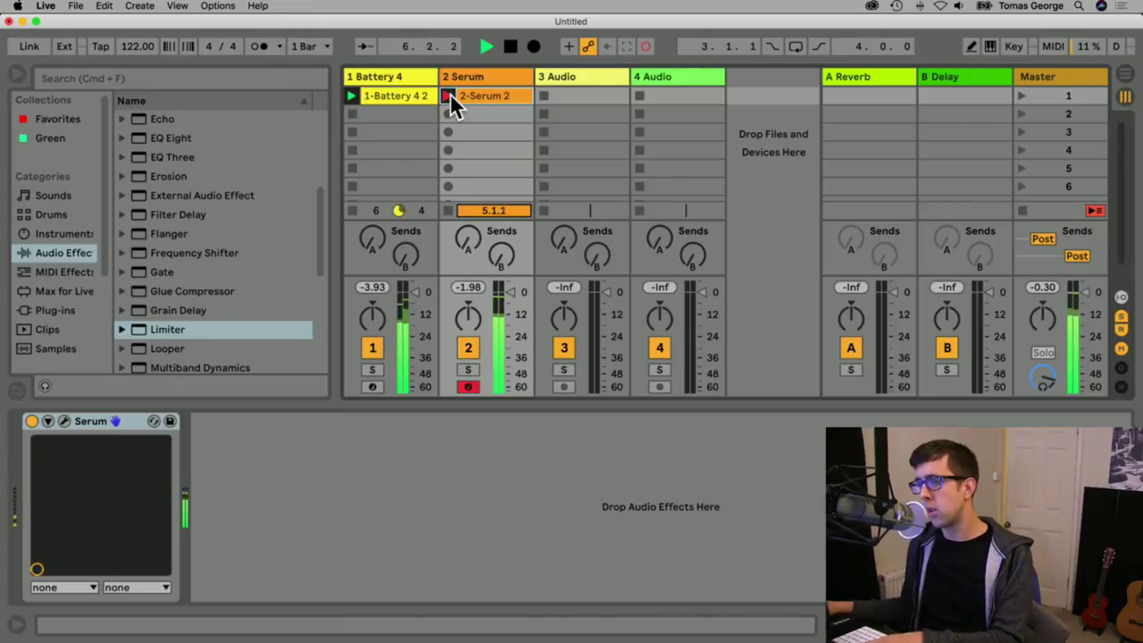
pyautogui.click(451, 92)
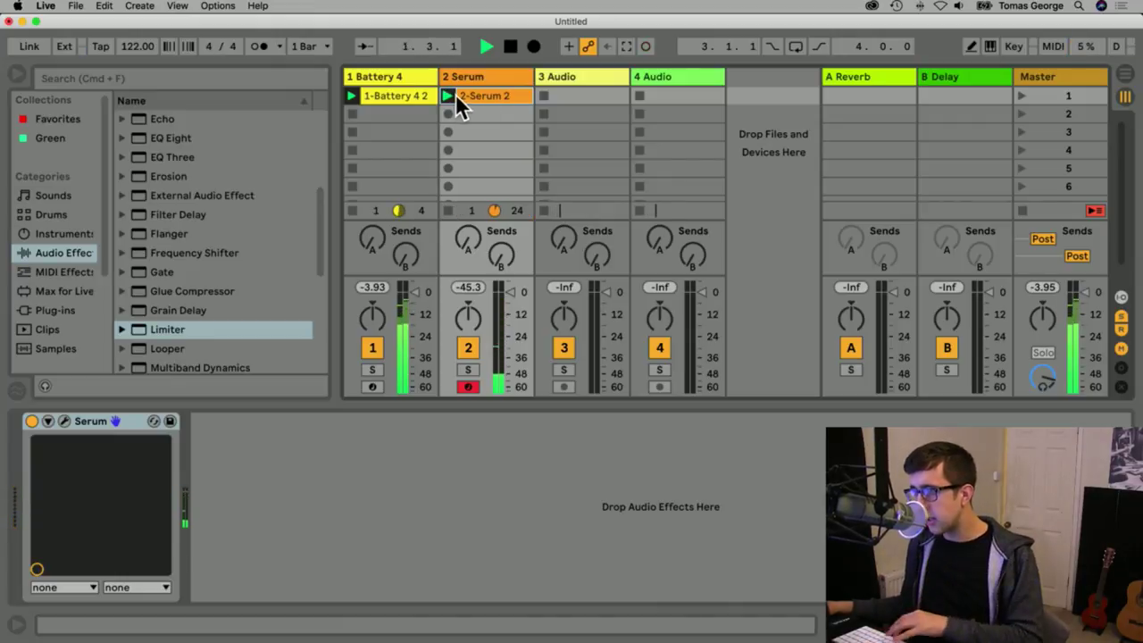
pyautogui.click(471, 93)
pyautogui.moveTo(714, 404); pyautogui.dragTo(676, 183)
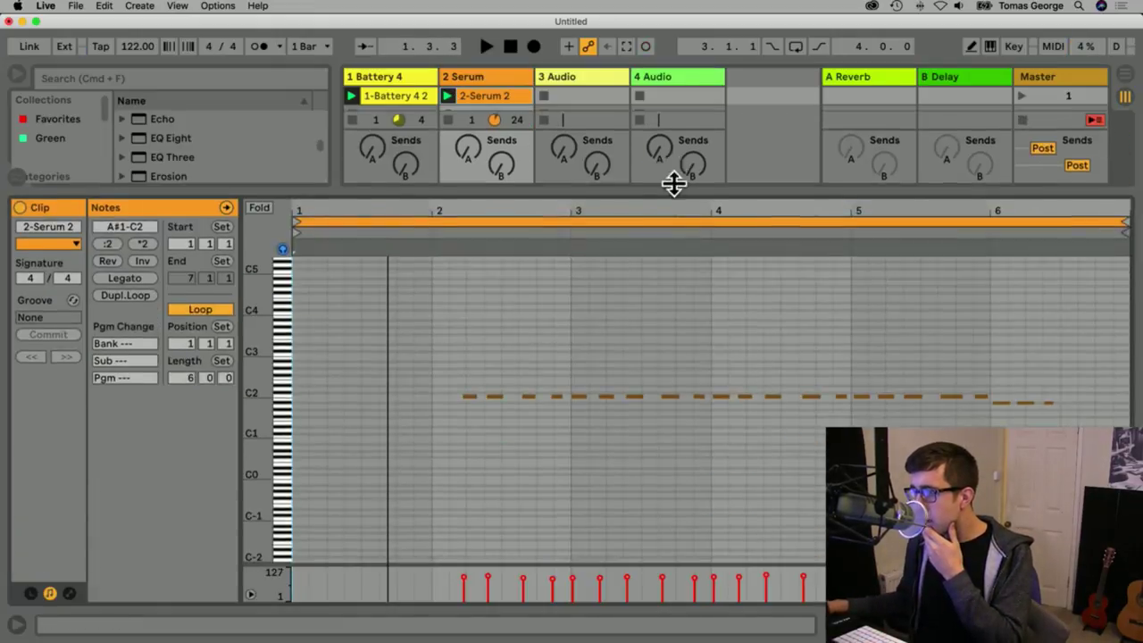
# Delete the A#1 notes at the end of the Serum clip and quantize the C2 notes.
pyautogui.moveTo(988, 412)
pyautogui.mouseDown()
pyautogui.moveTo(1046, 408)
pyautogui.moveTo(469, 359)
pyautogui.mouseUp()
pyautogui.press('Delete')
pyautogui.press('Right')
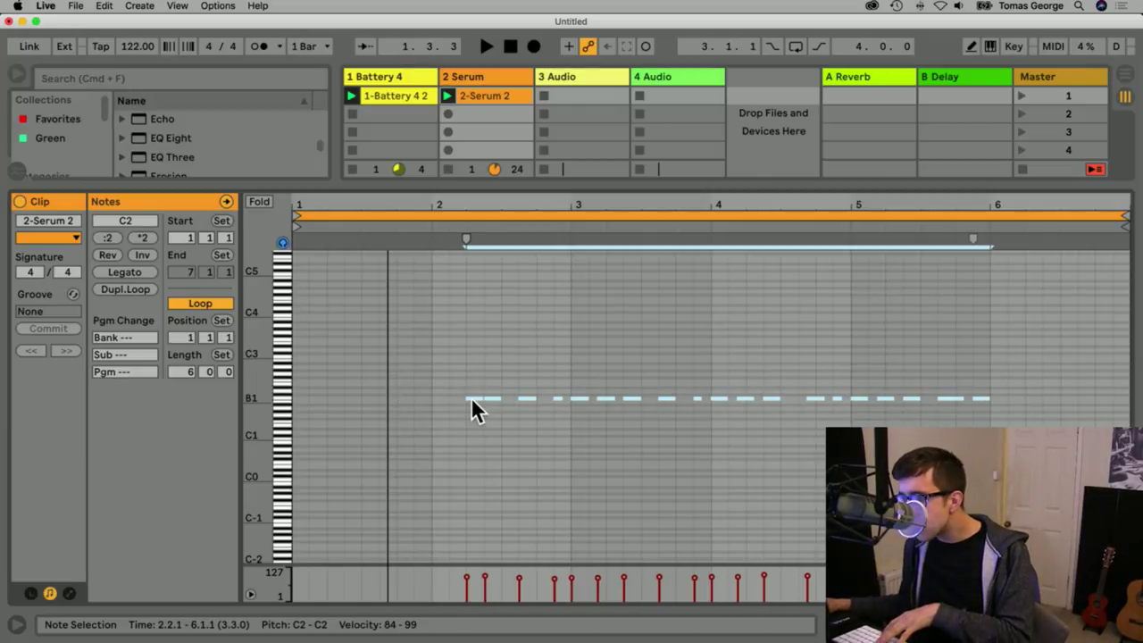
# Shift all C2 notes earlier to begin at 2.1.3 and set the clip's loop start to 2.1.1.
pyautogui.moveTo(473, 404)
pyautogui.mouseDown()
pyautogui.moveTo(435, 395)
pyautogui.moveTo(463, 395)
pyautogui.mouseUp()
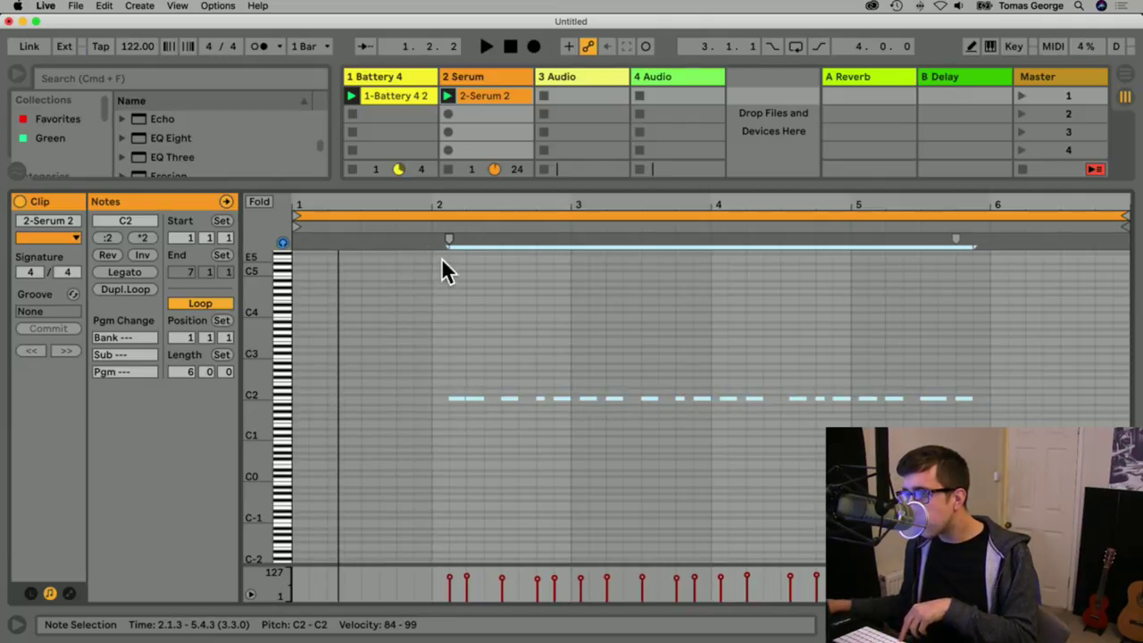
pyautogui.click(302, 218)
pyautogui.moveTo(302, 218); pyautogui.dragTo(426, 232)
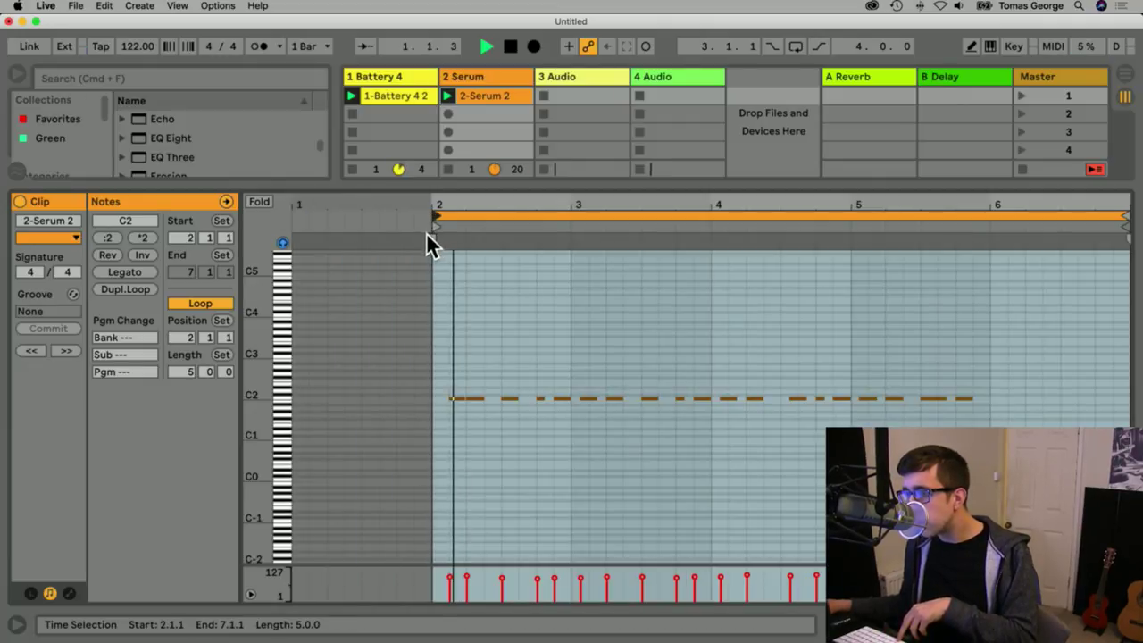
pyautogui.moveTo(453, 396); pyautogui.dragTo(475, 408)
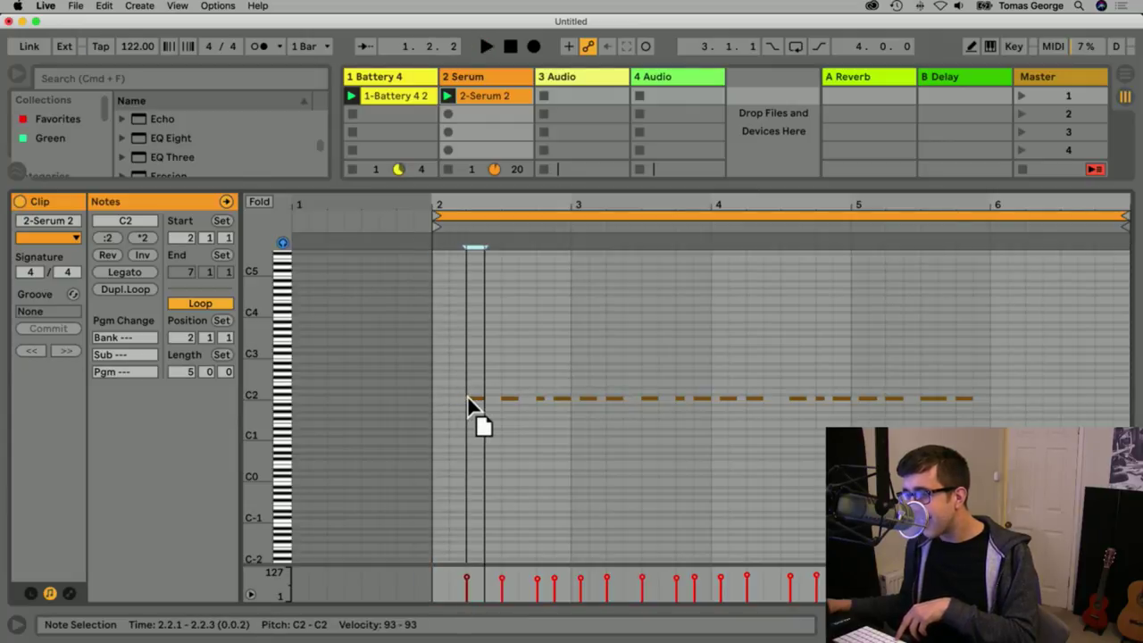
pyautogui.press('space')
pyautogui.press('space')
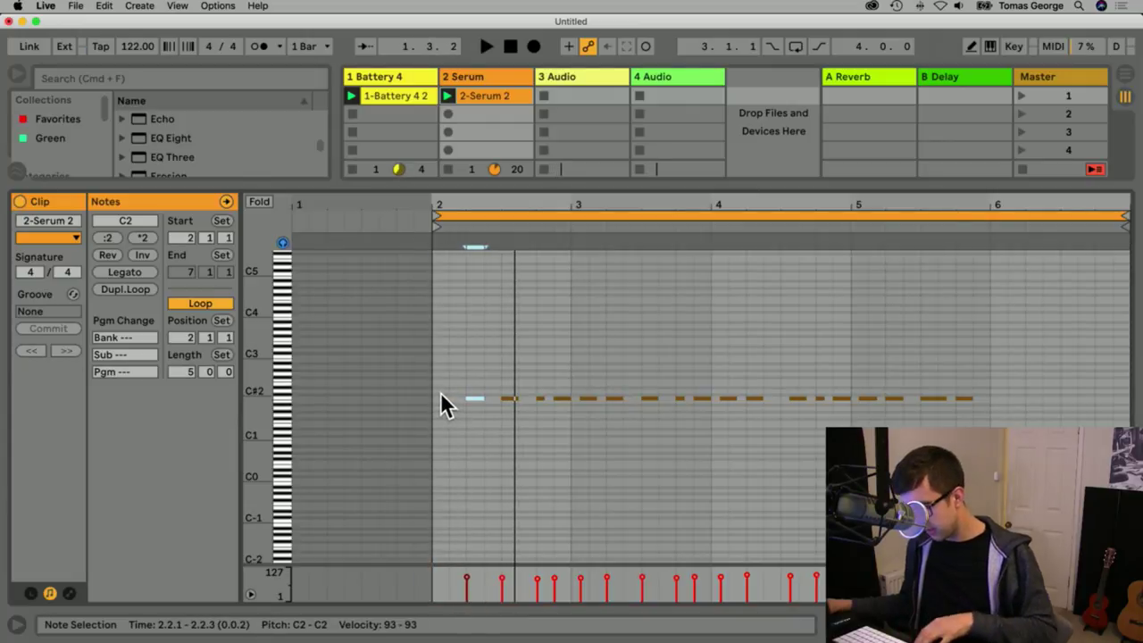
pyautogui.press('super+z')
# Move the Serum clip's second note to 2.2.2, comparing playback before and after the change.
pyautogui.click(438, 365)
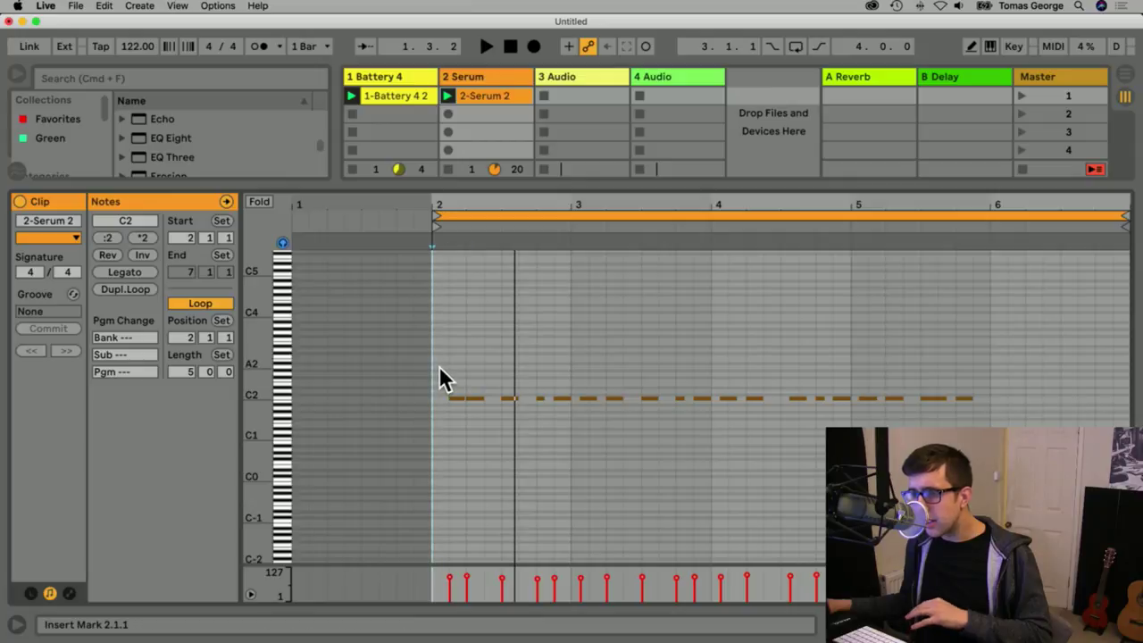
pyautogui.press('space')
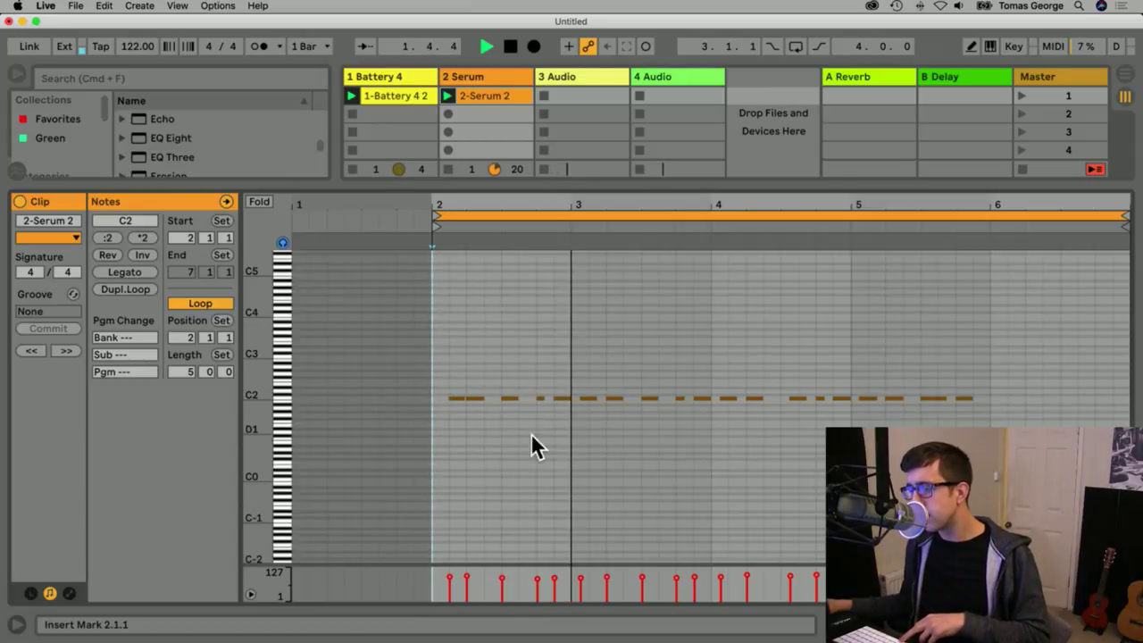
pyautogui.press('space')
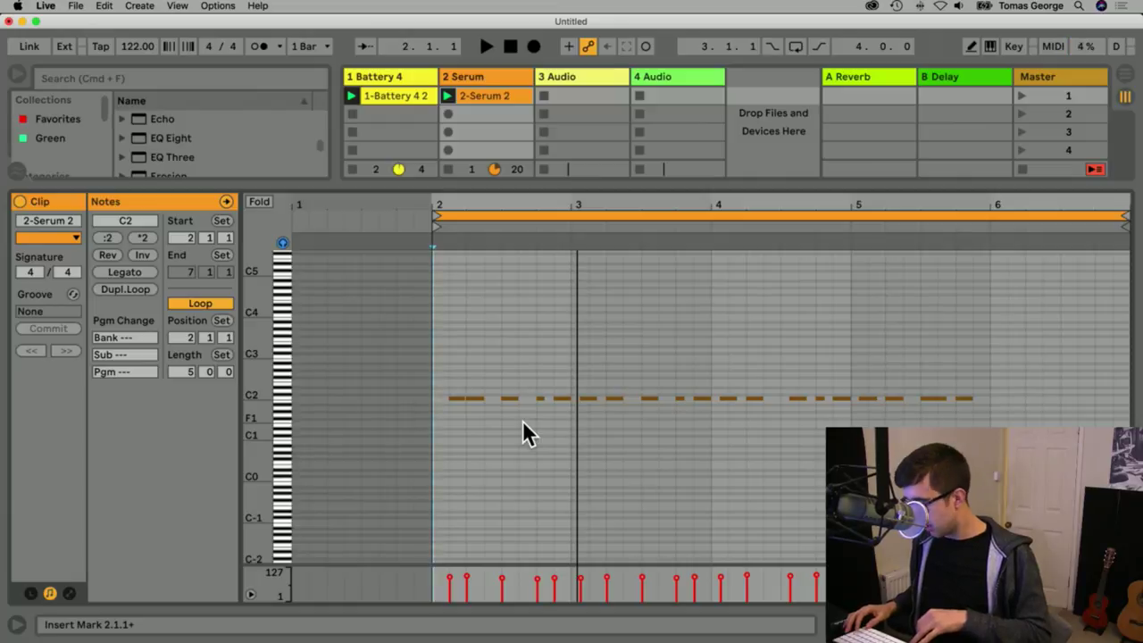
pyautogui.press('+')
pyautogui.press('+')
pyautogui.press('+')
pyautogui.press('-')
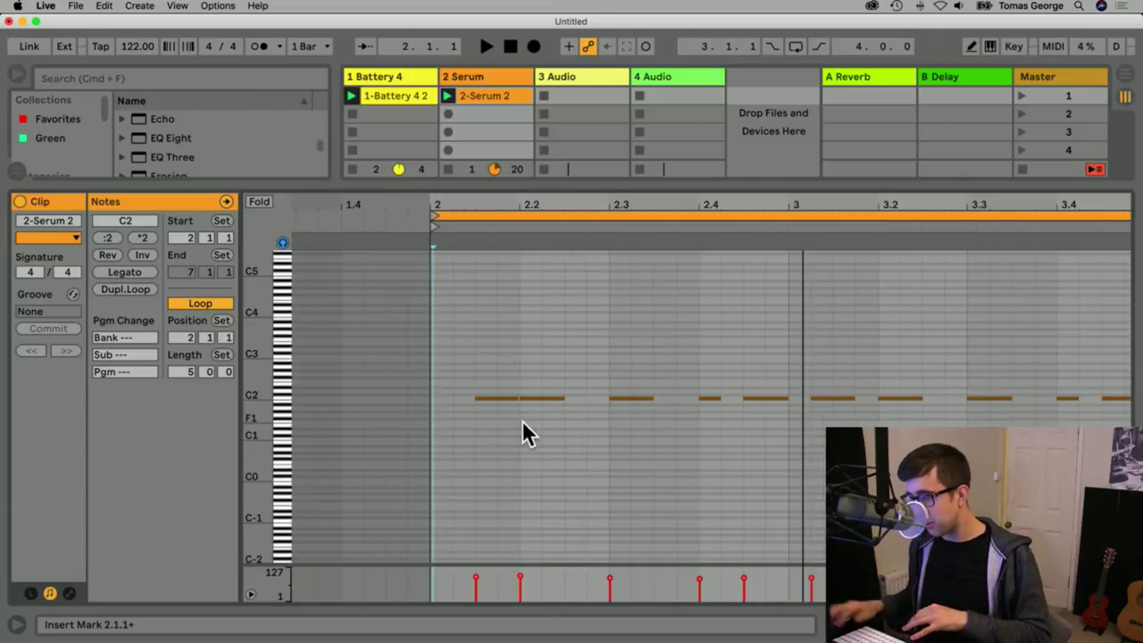
pyautogui.click(543, 399)
pyautogui.moveTo(546, 409); pyautogui.dragTo(569, 407)
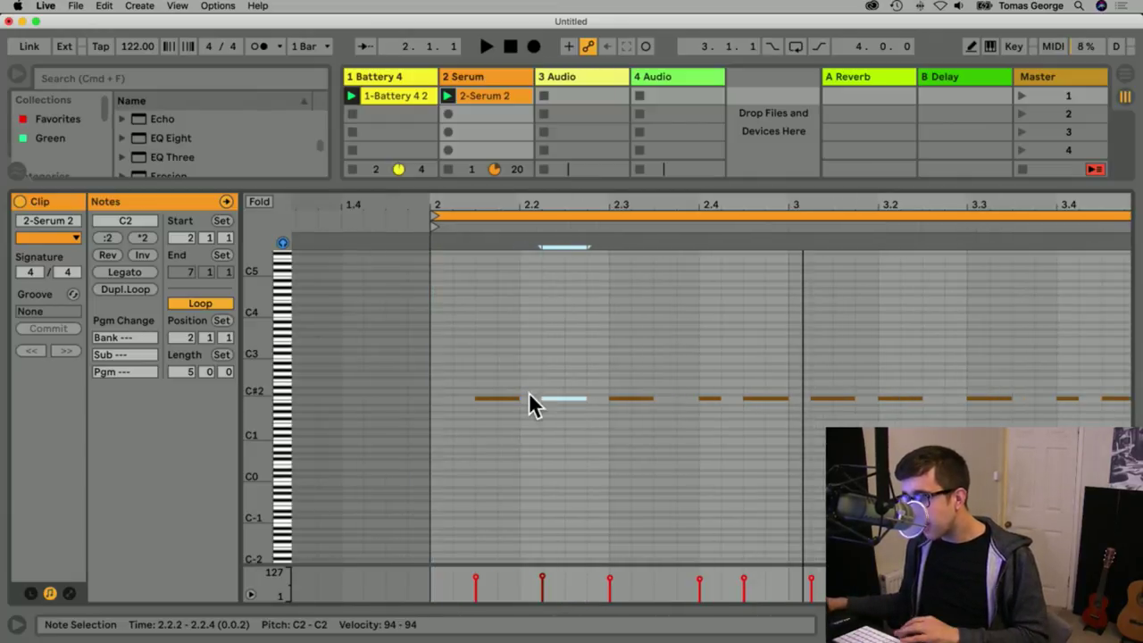
pyautogui.press('space')
pyautogui.press('space')
# Move the short C2 note at 2.4.1 to 2.3.4 and play the revised bass line.
pyautogui.click(620, 401)
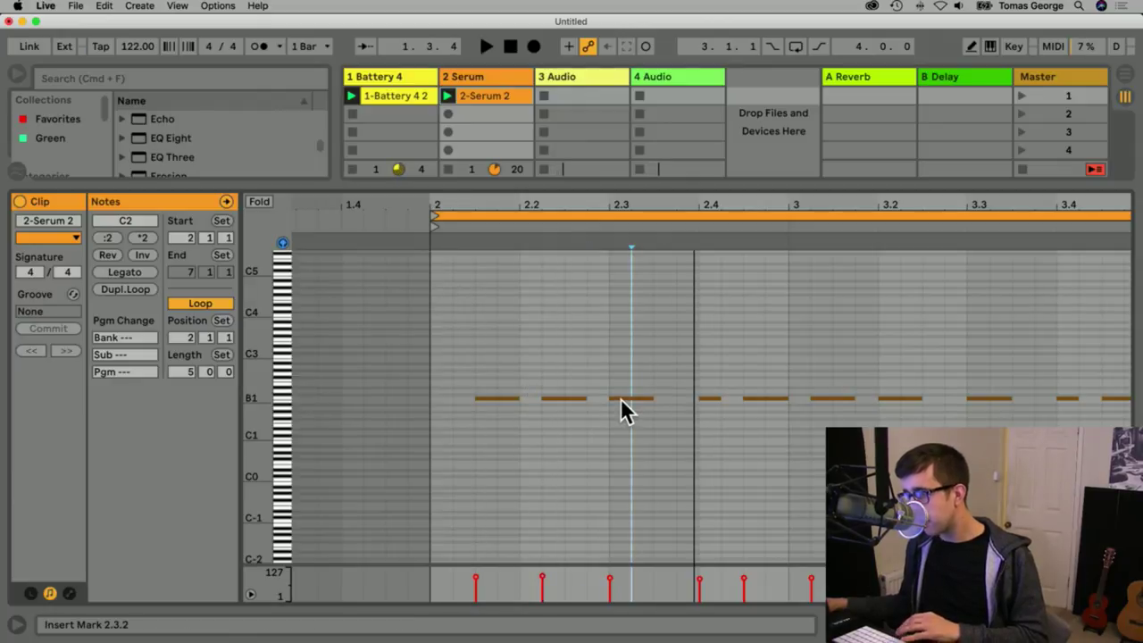
pyautogui.click(625, 398)
pyautogui.moveTo(709, 398); pyautogui.dragTo(680, 397)
pyautogui.press('space')
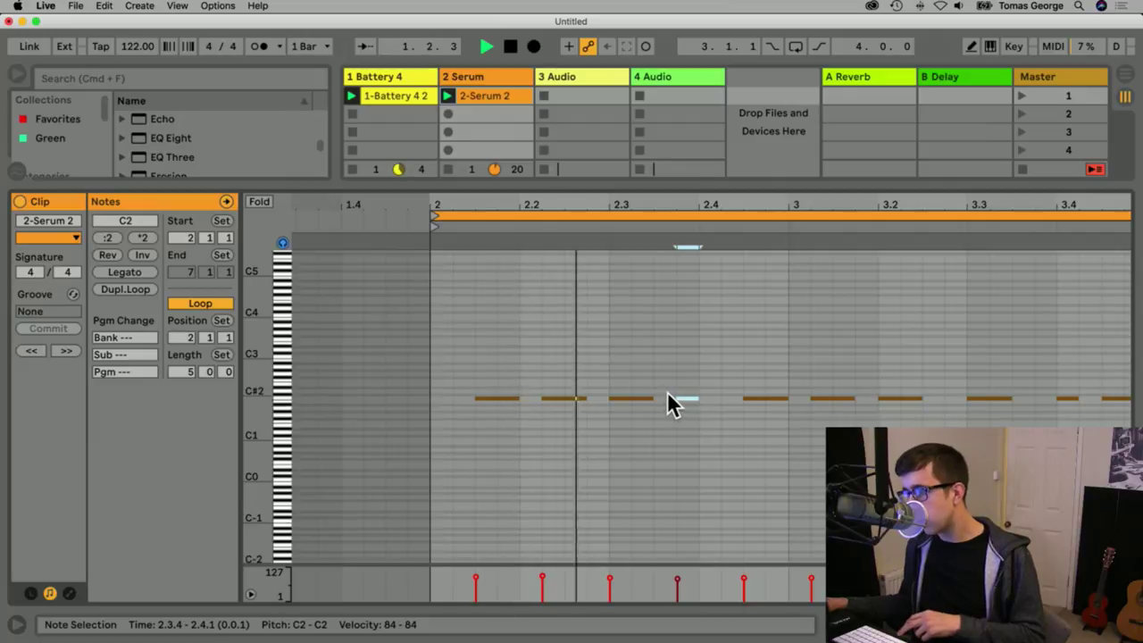
pyautogui.click(577, 400)
pyautogui.press('space')
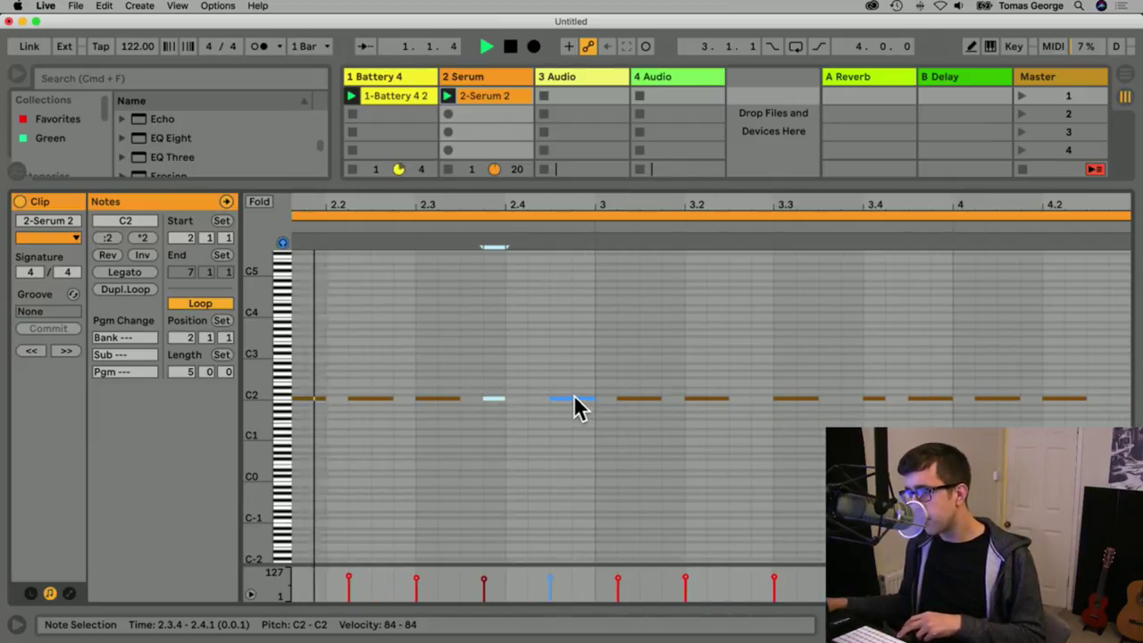
pyautogui.hscroll(-2, 577, 396)
pyautogui.hscroll(7, 577, 395)
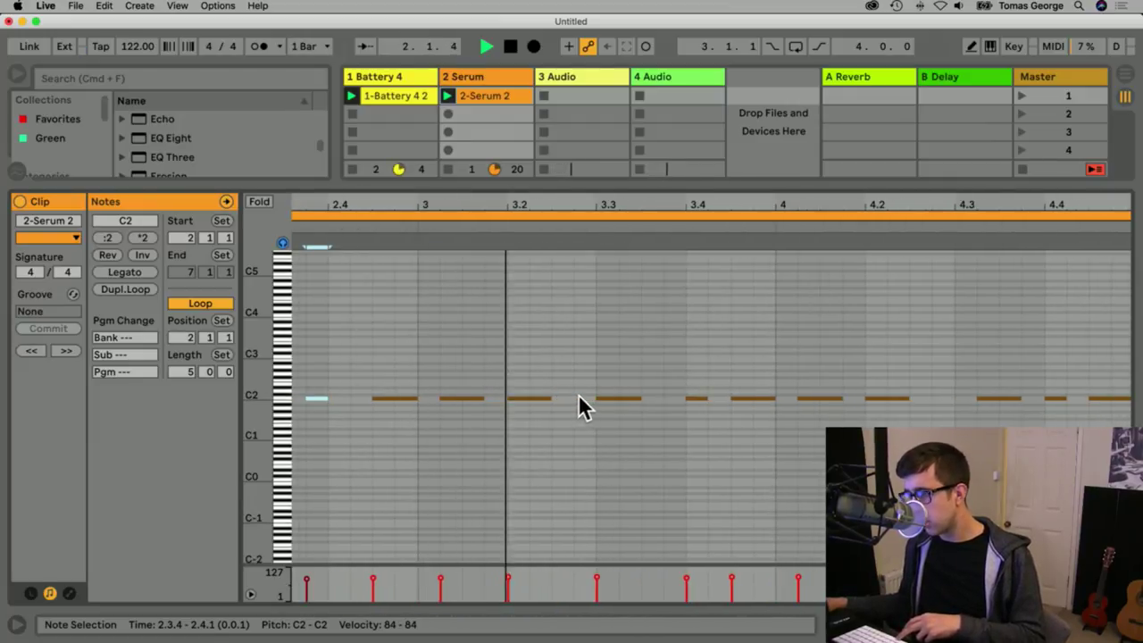
# Replace the C2 notes in bar 3 of the Serum clip with a copy of bar 2's pattern, starting at 3.1.3.
pyautogui.press('space')
pyautogui.moveTo(471, 378); pyautogui.dragTo(760, 424)
pyautogui.press('Delete')
pyautogui.hscroll(-5, 759, 424)
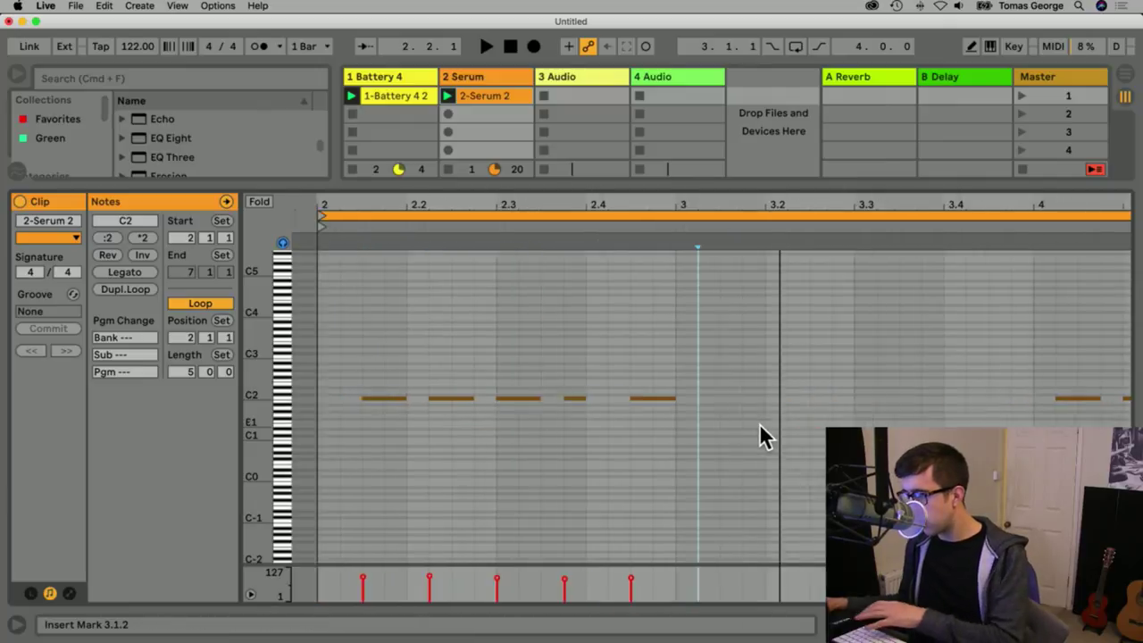
pyautogui.press('-')
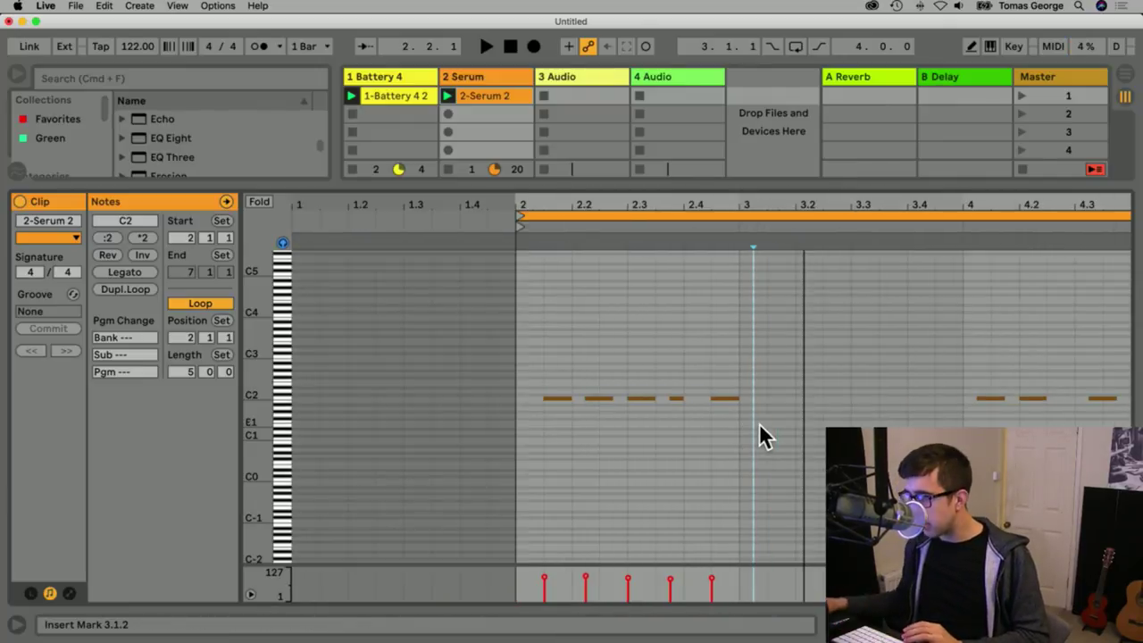
pyautogui.moveTo(730, 423); pyautogui.dragTo(776, 400)
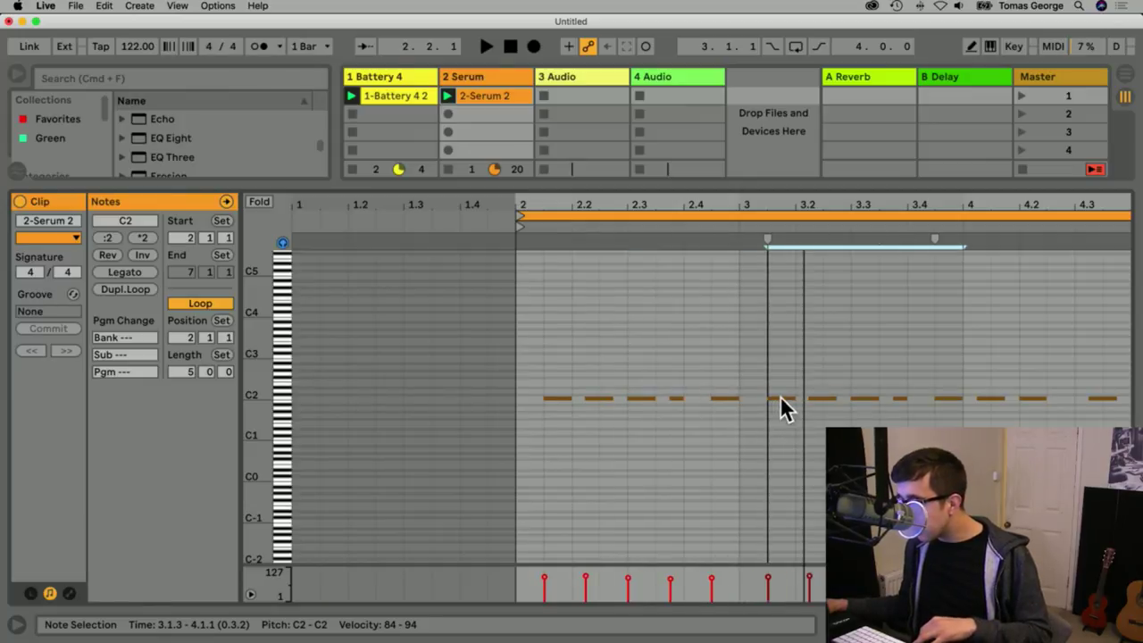
# Delete the Serum clip's notes after 4.1.1, shorten its loop to two bars ending at 4.1.1, and play it.
pyautogui.hscroll(3, 777, 403)
pyautogui.moveTo(590, 416); pyautogui.dragTo(975, 362)
pyautogui.press('Delete')
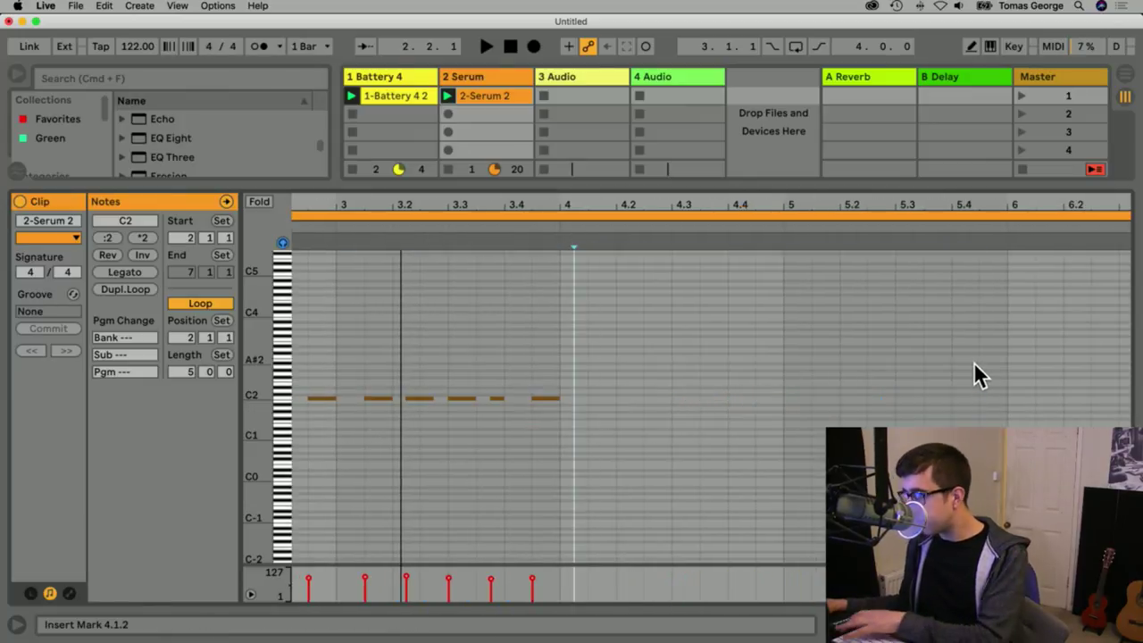
pyautogui.hscroll(2, 858, 277)
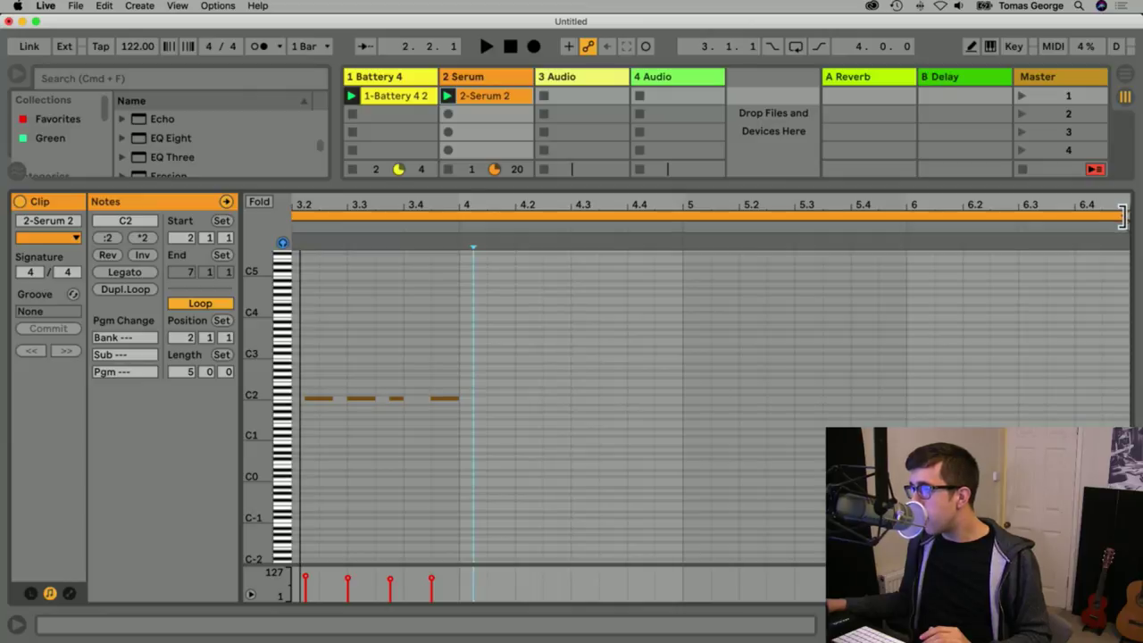
pyautogui.moveTo(1123, 217); pyautogui.dragTo(459, 217)
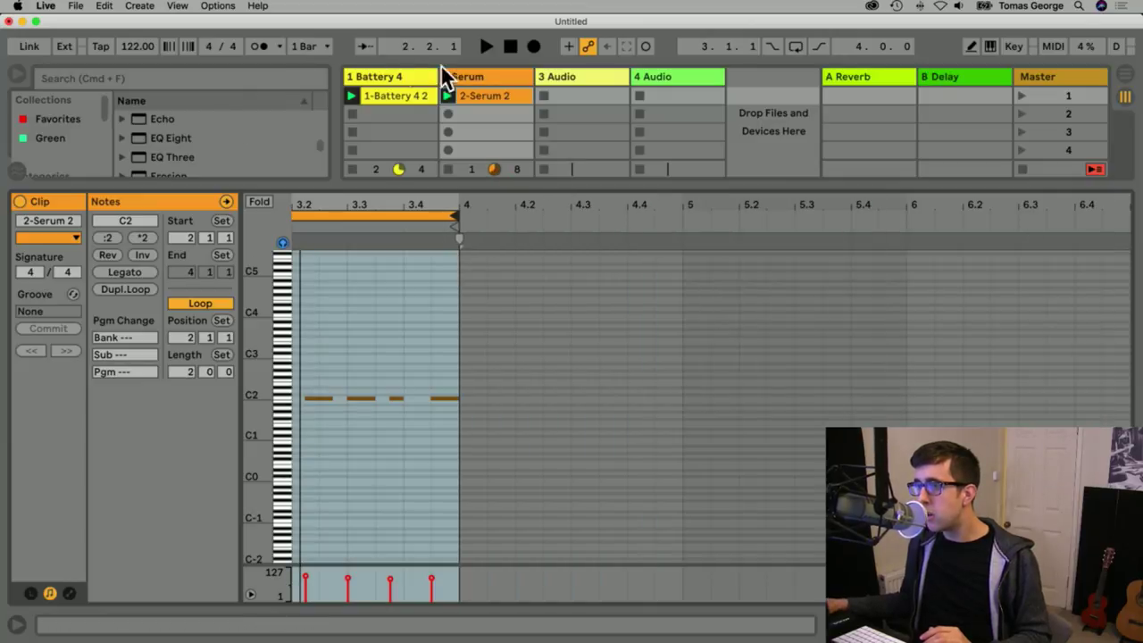
pyautogui.click(448, 93)
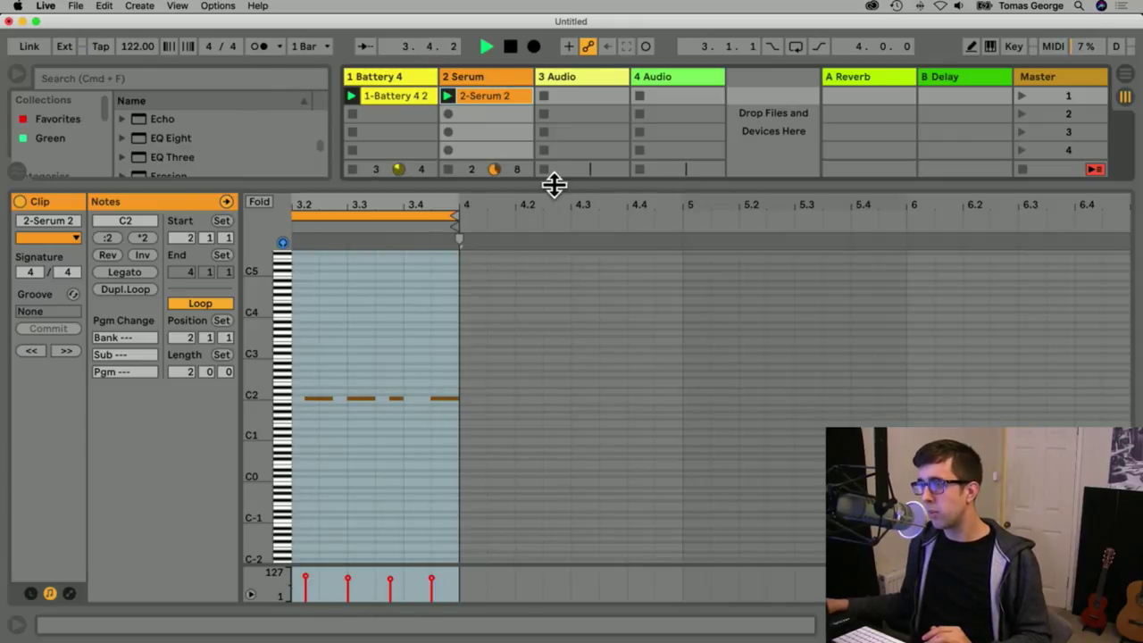
# Duplicate the Battery 4 clip into the track's second slot and open the copy's notes down to the C1 range.
pyautogui.moveTo(554, 185); pyautogui.dragTo(554, 617)
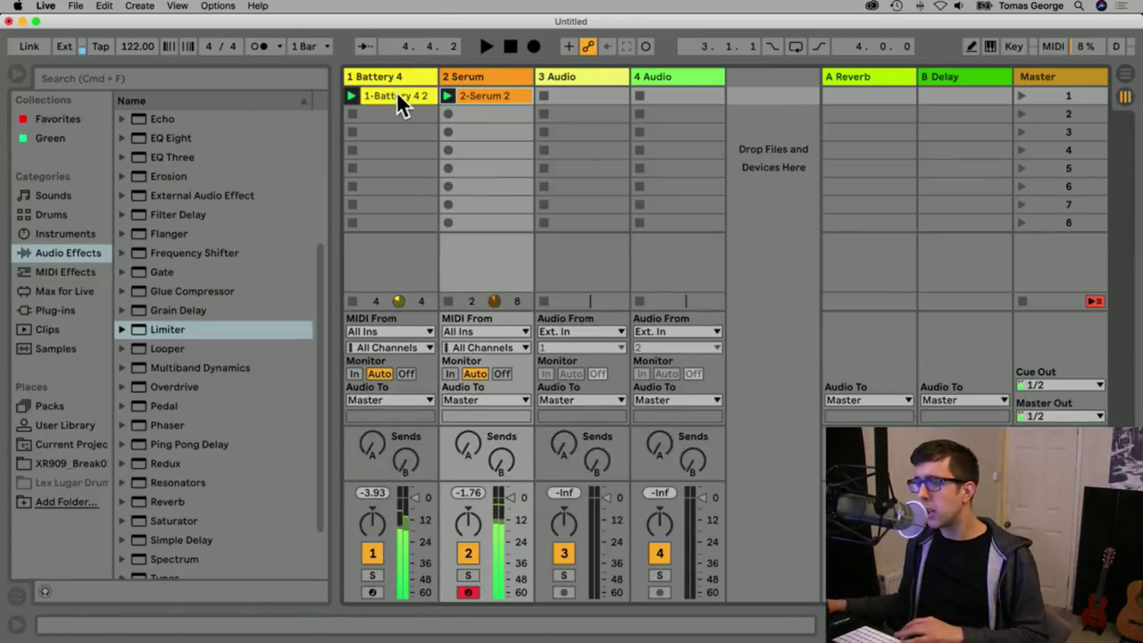
pyautogui.moveTo(398, 94); pyautogui.dragTo(390, 115)
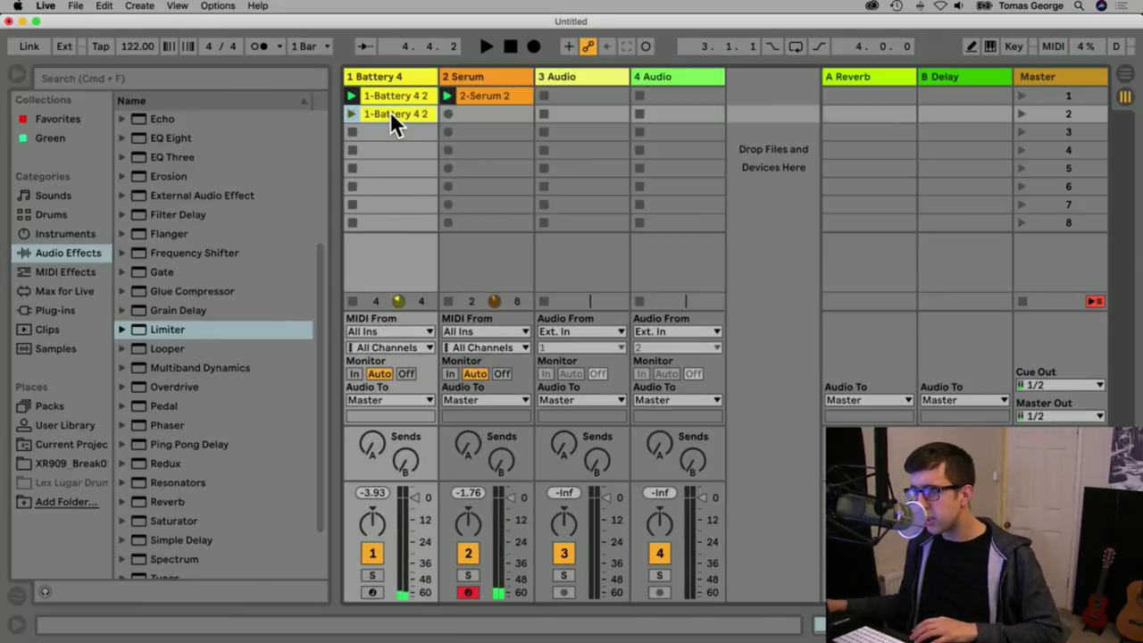
pyautogui.doubleClick(389, 111)
pyautogui.moveTo(421, 420); pyautogui.dragTo(401, 212)
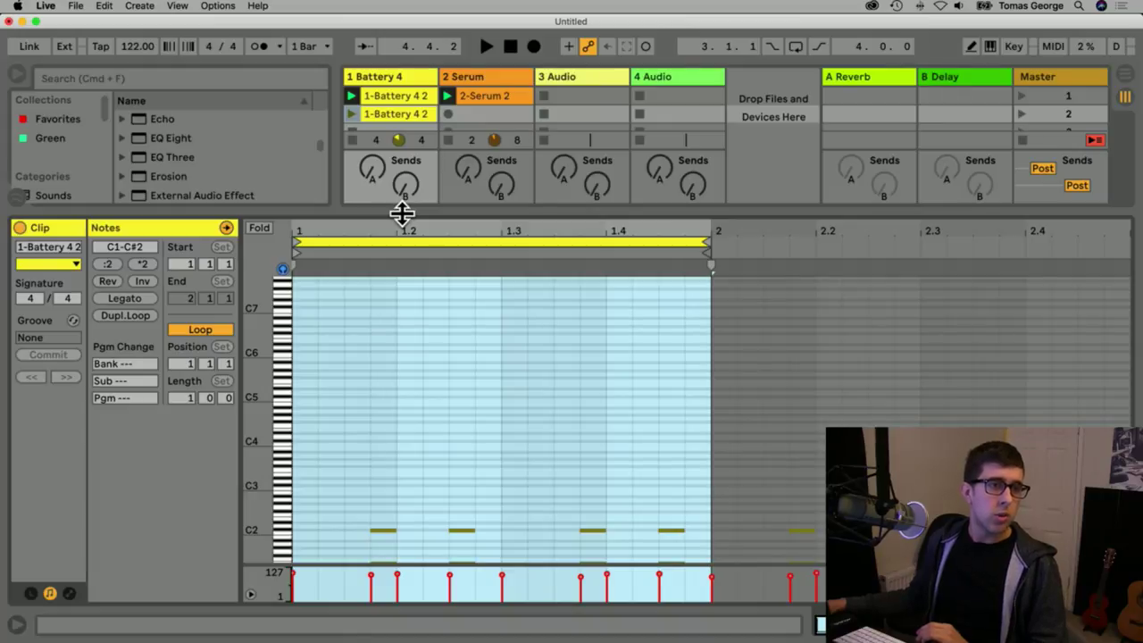
pyautogui.click(397, 260)
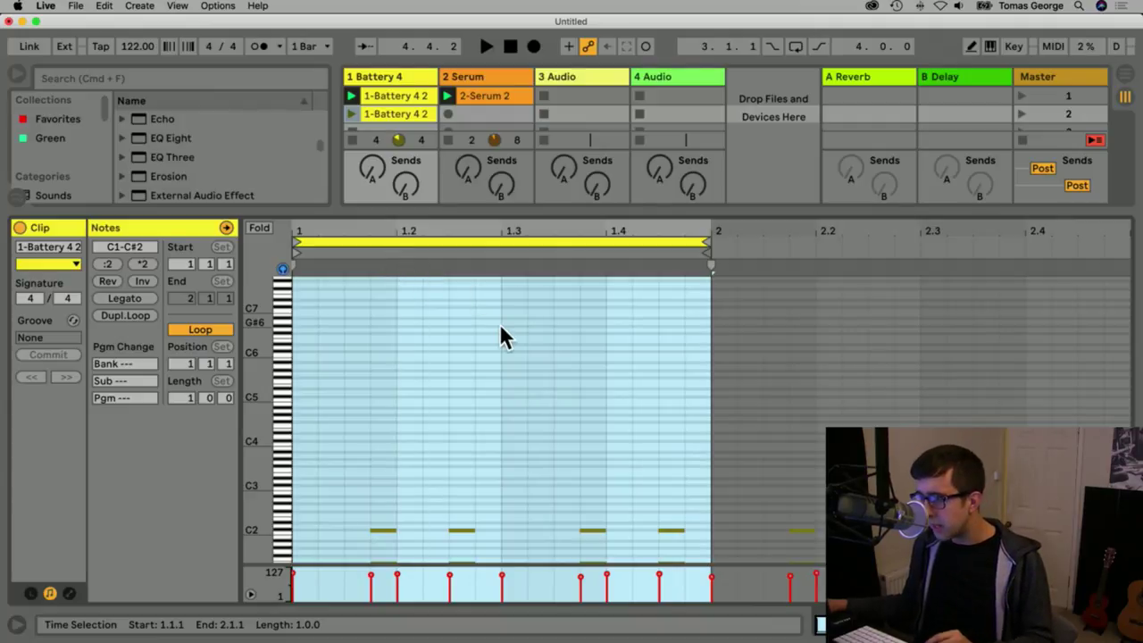
pyautogui.scroll(-5, 454, 371)
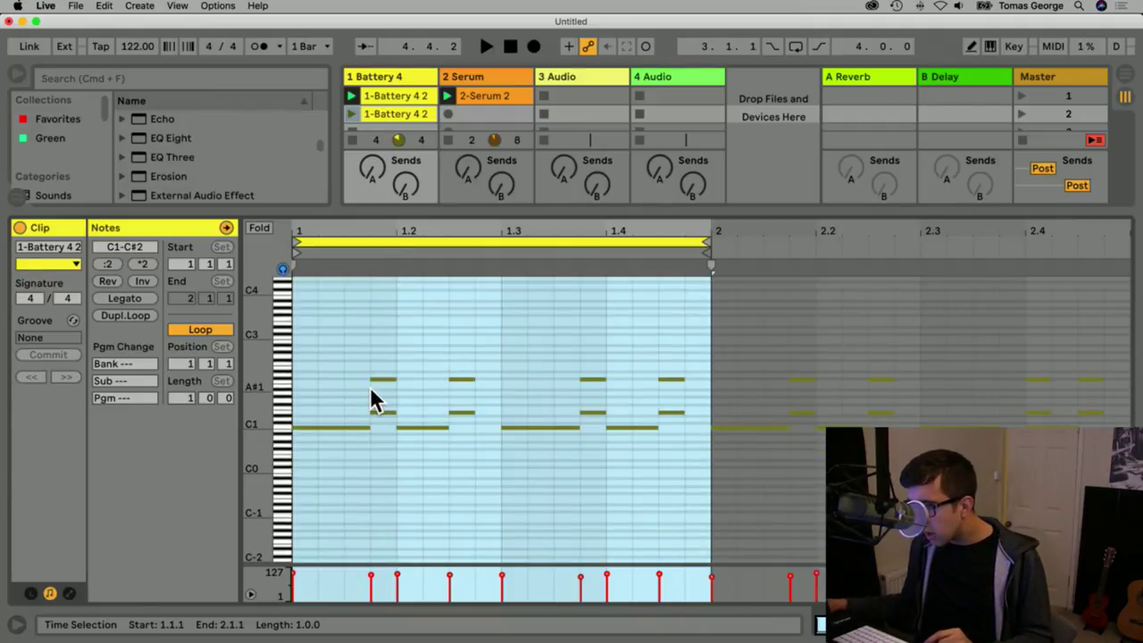
# Move the duplicate clip's E1 and C#2 notes from 1.1.4, 1.2.3 and 1.3.4 to 1.2.1, 1.3.1 and 1.4.1, and play it.
pyautogui.click(332, 427)
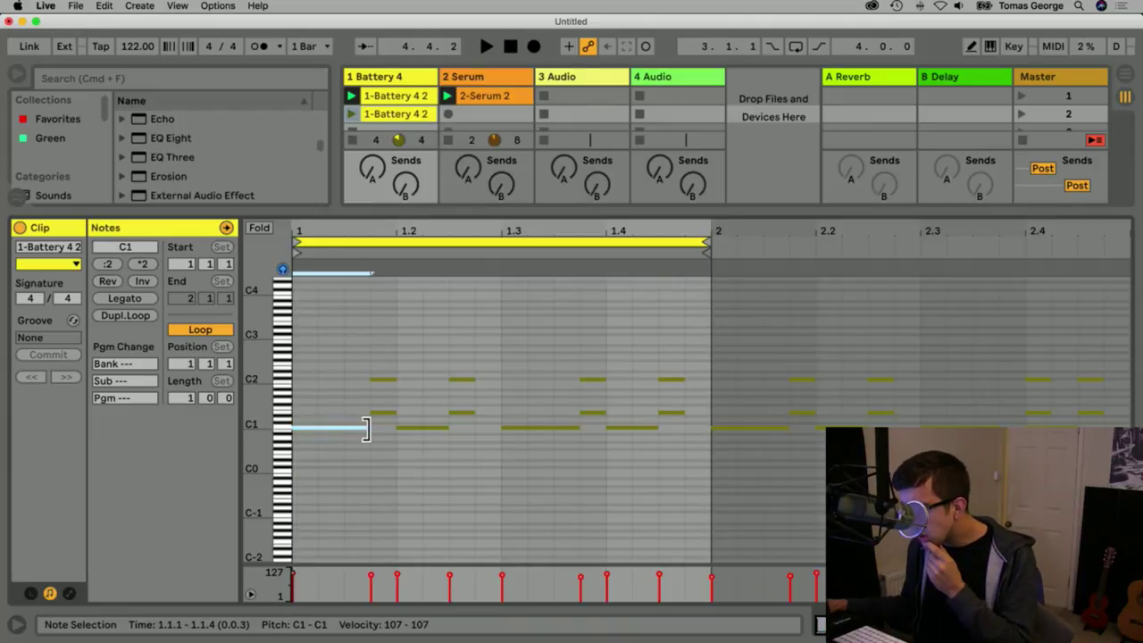
pyautogui.press('space')
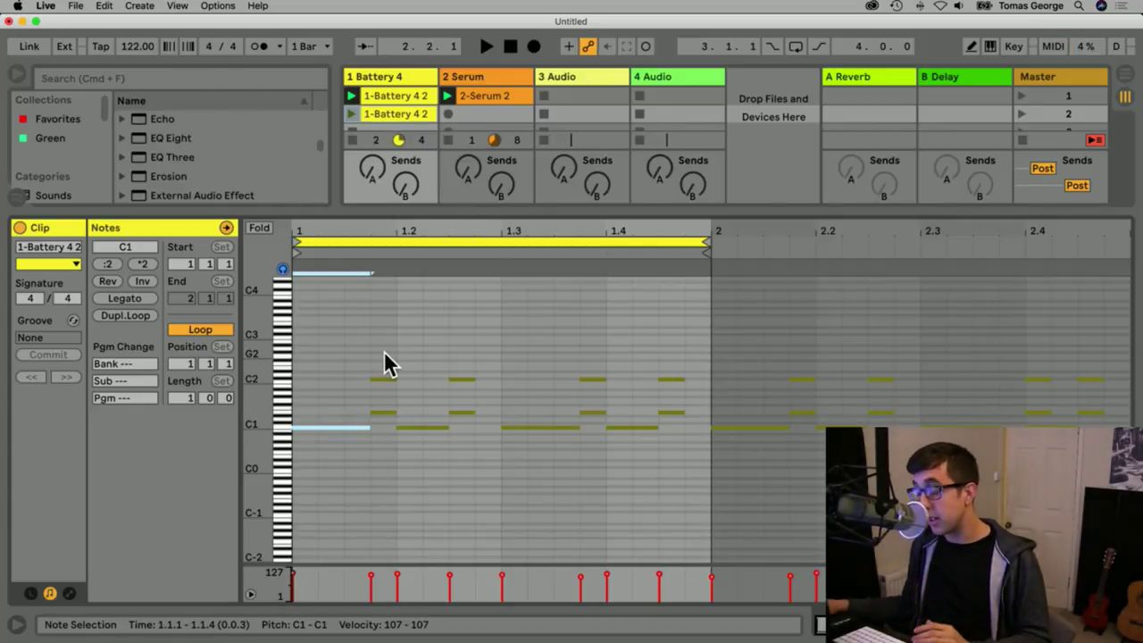
pyautogui.moveTo(385, 349); pyautogui.dragTo(388, 429)
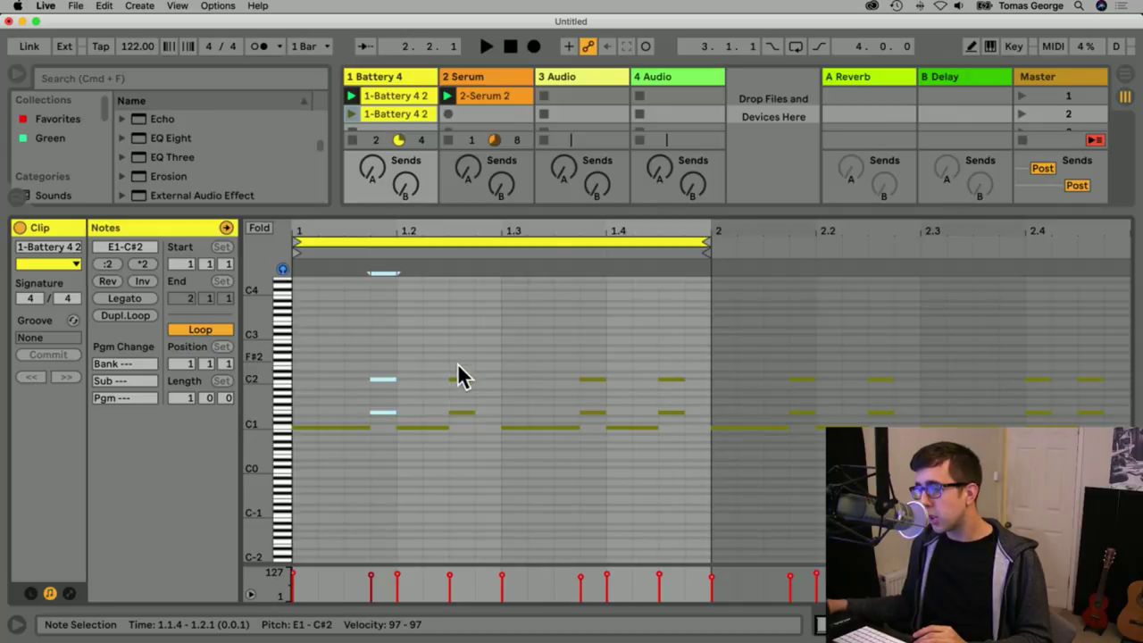
pyautogui.moveTo(457, 364); pyautogui.dragTo(512, 412)
pyautogui.moveTo(386, 364); pyautogui.dragTo(406, 411)
pyautogui.moveTo(581, 349); pyautogui.dragTo(614, 434)
pyautogui.press('space')
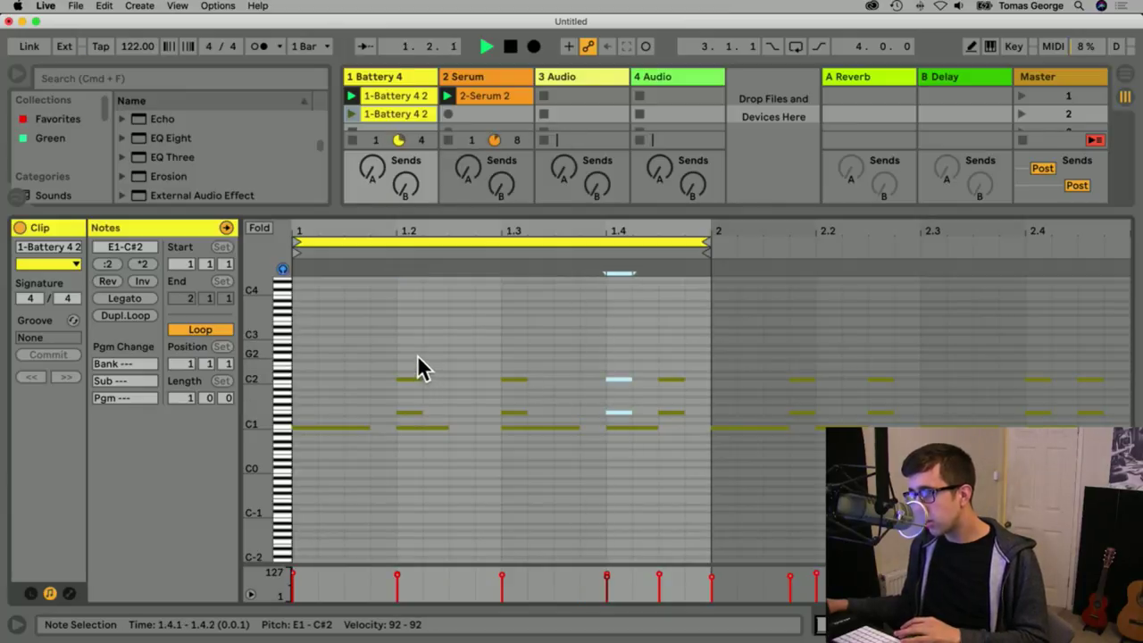
pyautogui.click(351, 112)
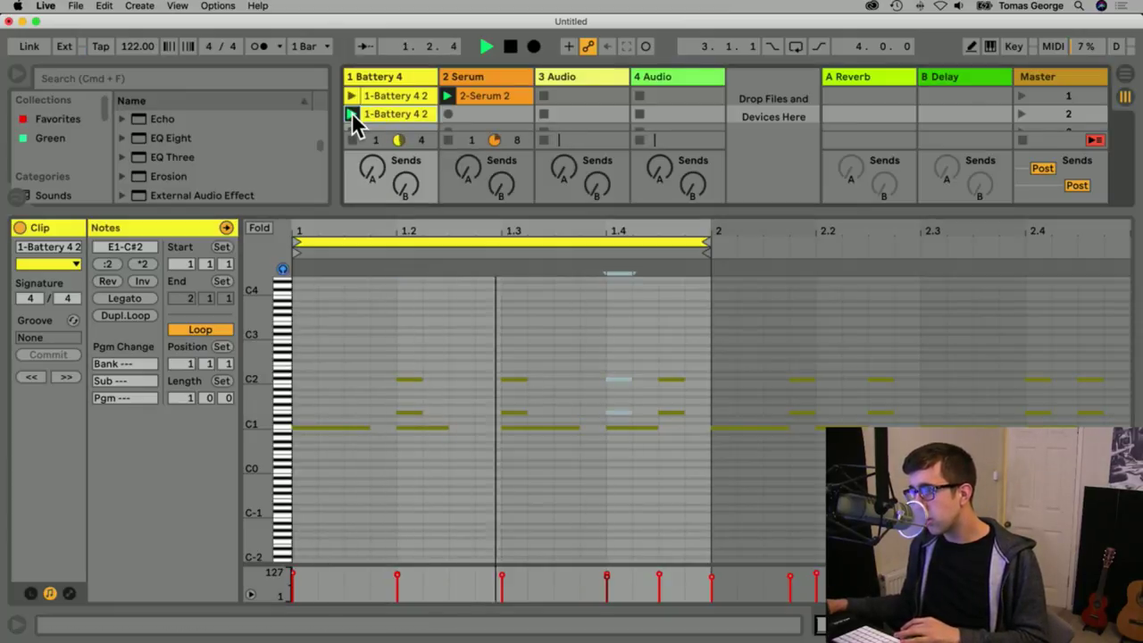
pyautogui.press('space')
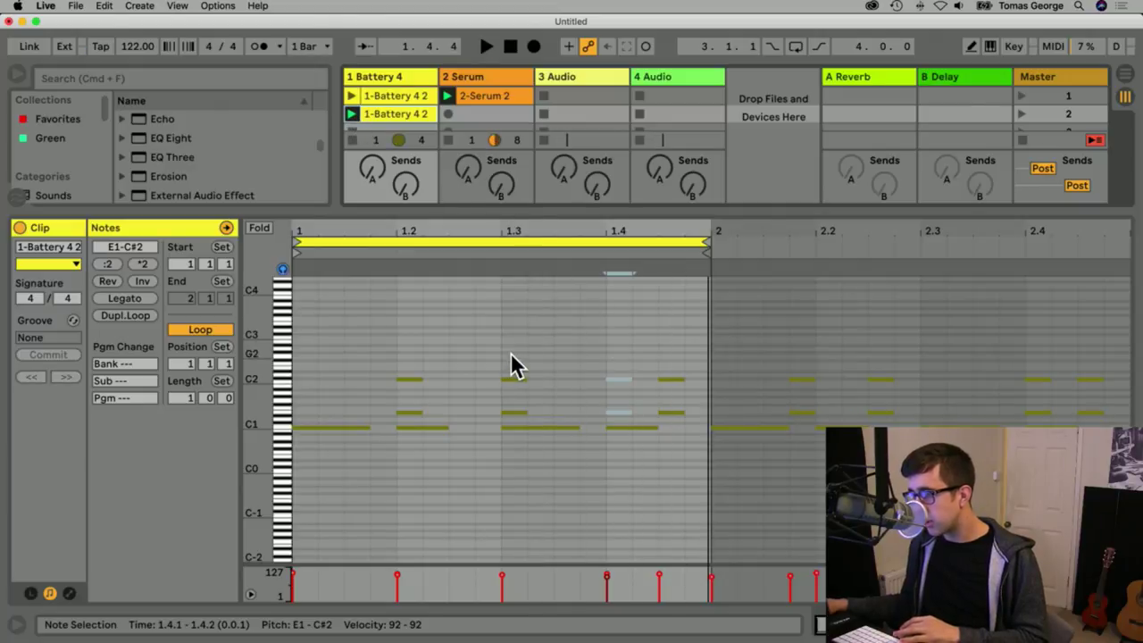
# Delete the E1 and C#2 notes at 1.3.1 and 1.4.3 in the duplicate Battery 4 clip.
pyautogui.moveTo(516, 364); pyautogui.dragTo(518, 413)
pyautogui.press('Delete')
pyautogui.moveTo(664, 353); pyautogui.dragTo(680, 434)
pyautogui.press('Delete')
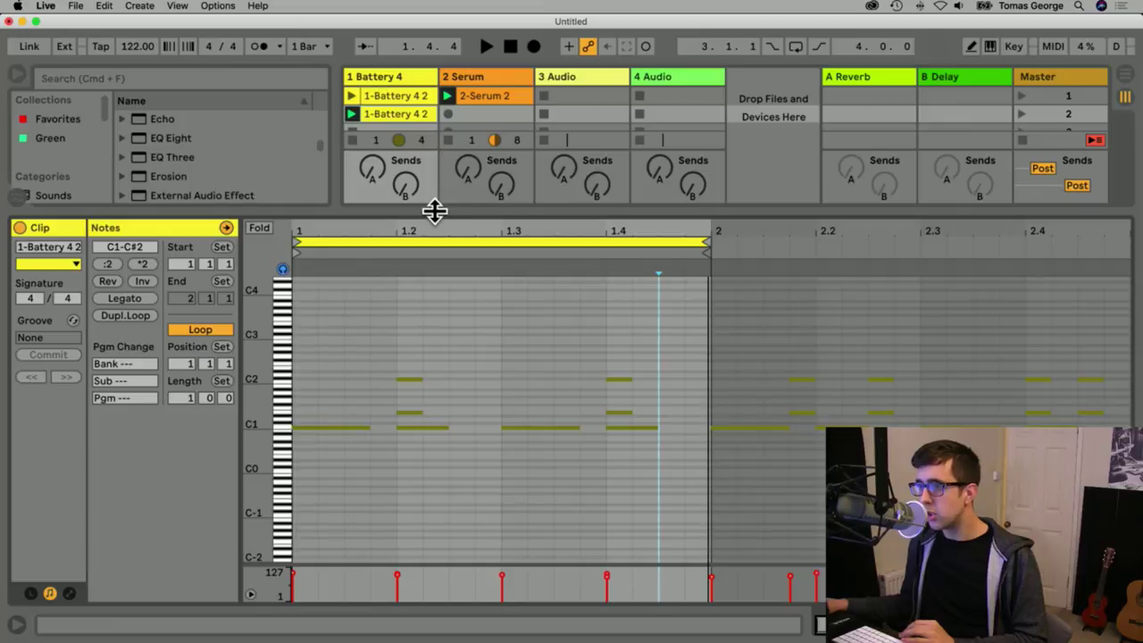
# Colour the duplicate Battery 4 clip green and launch the two drum clips alternately to compare them.
pyautogui.moveTo(434, 211); pyautogui.dragTo(421, 448)
pyautogui.click(351, 96)
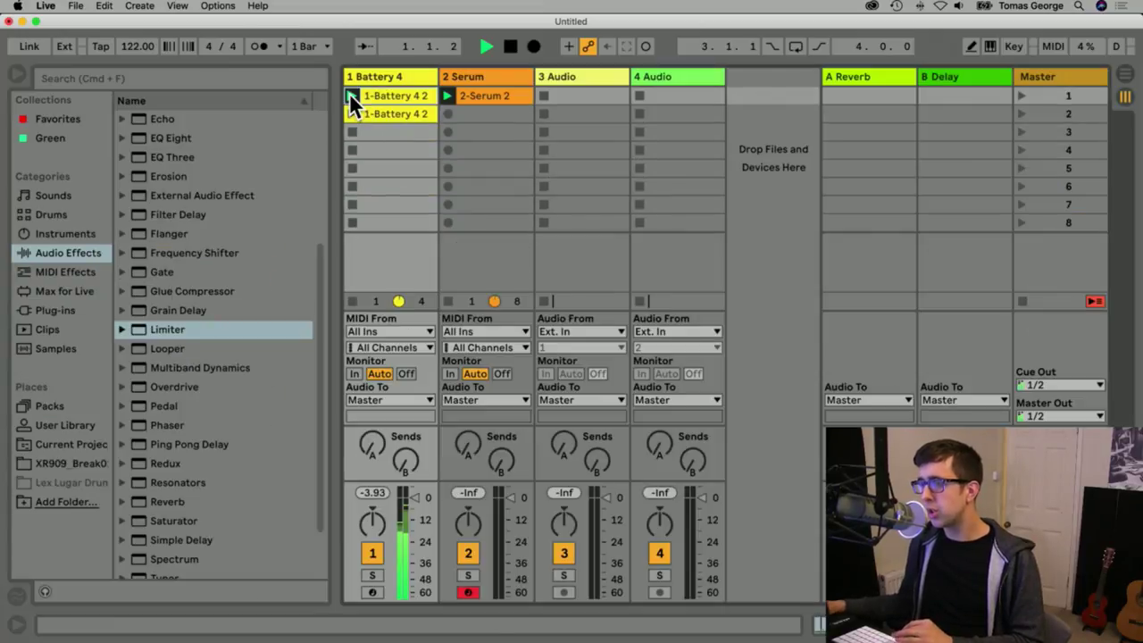
pyautogui.rightClick(396, 112)
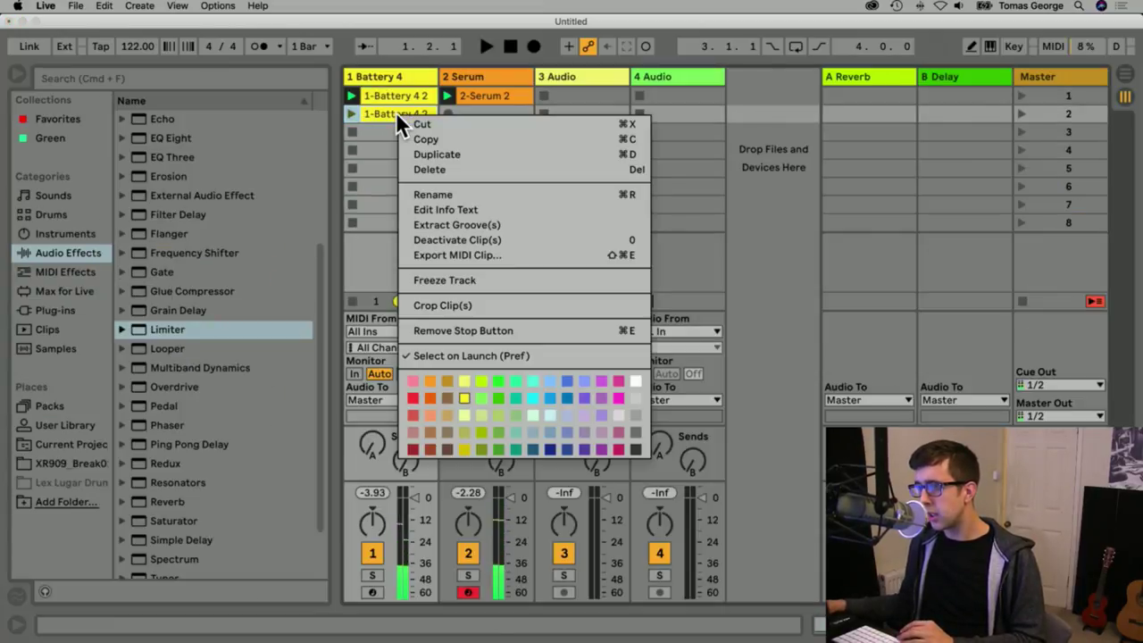
pyautogui.click(498, 380)
pyautogui.click(351, 95)
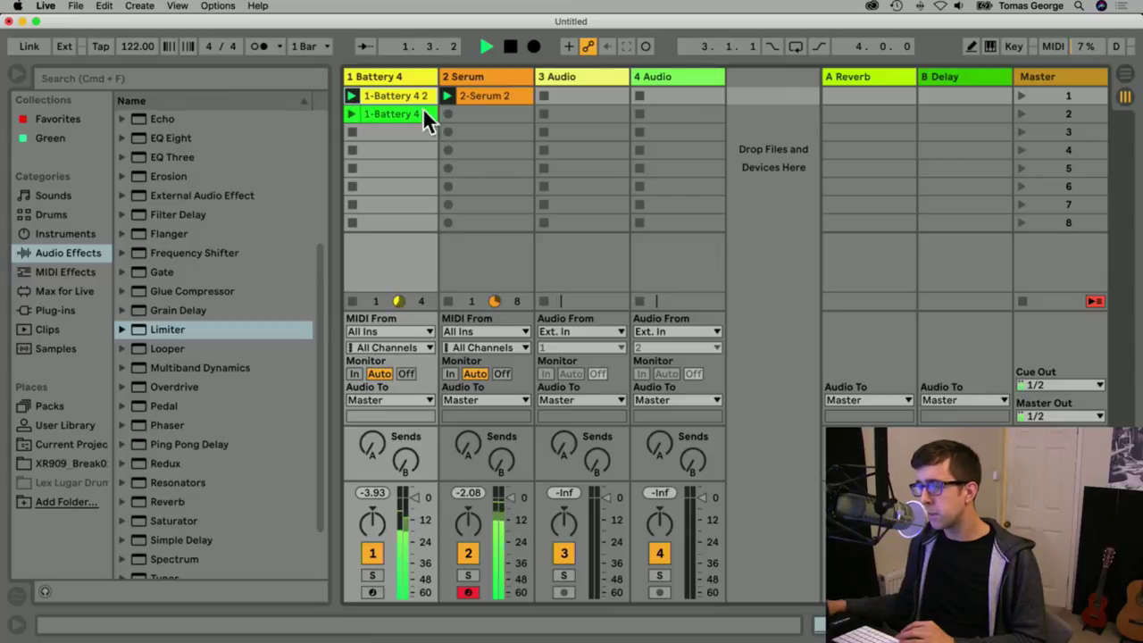
pyautogui.click(351, 112)
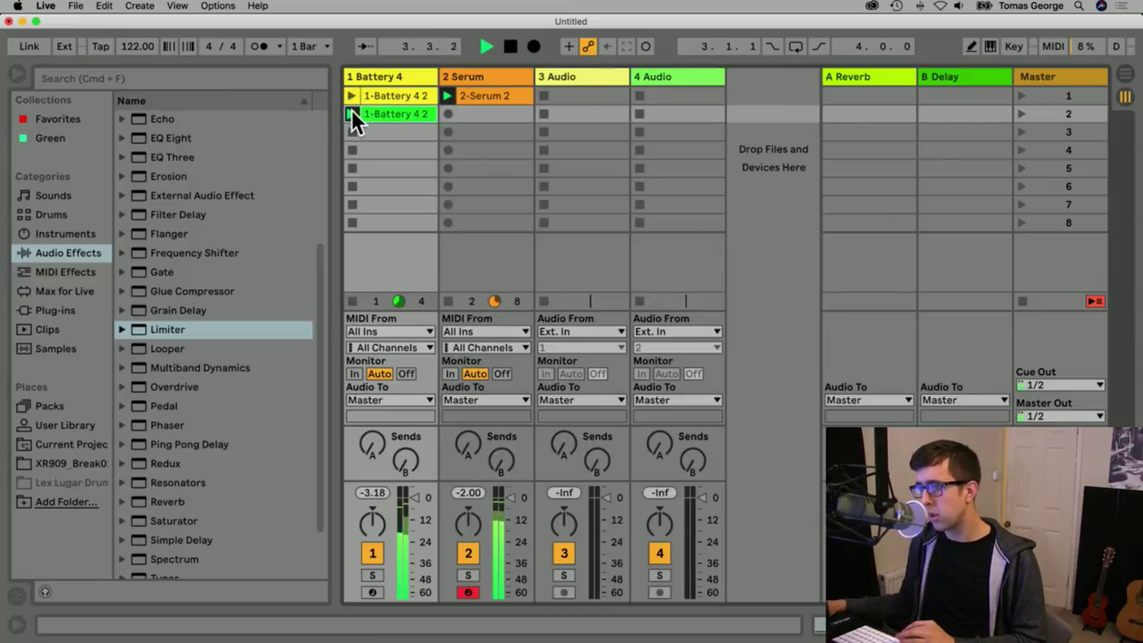
pyautogui.click(348, 91)
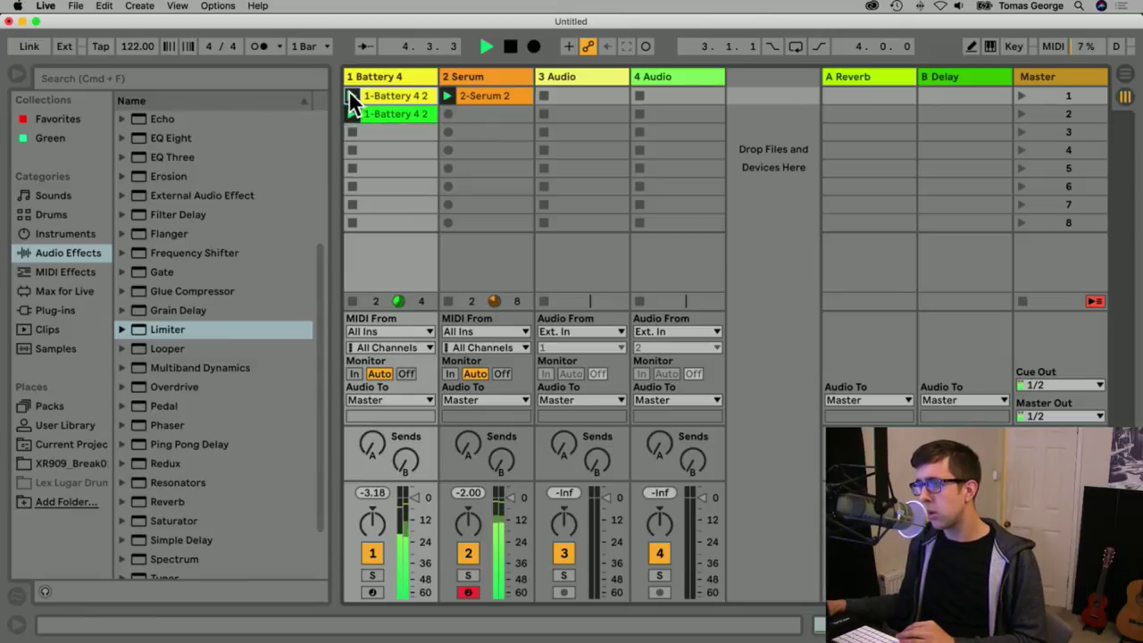
# Record a new bass clip in the Serum track's second slot over the first drum clip.
pyautogui.click(474, 111)
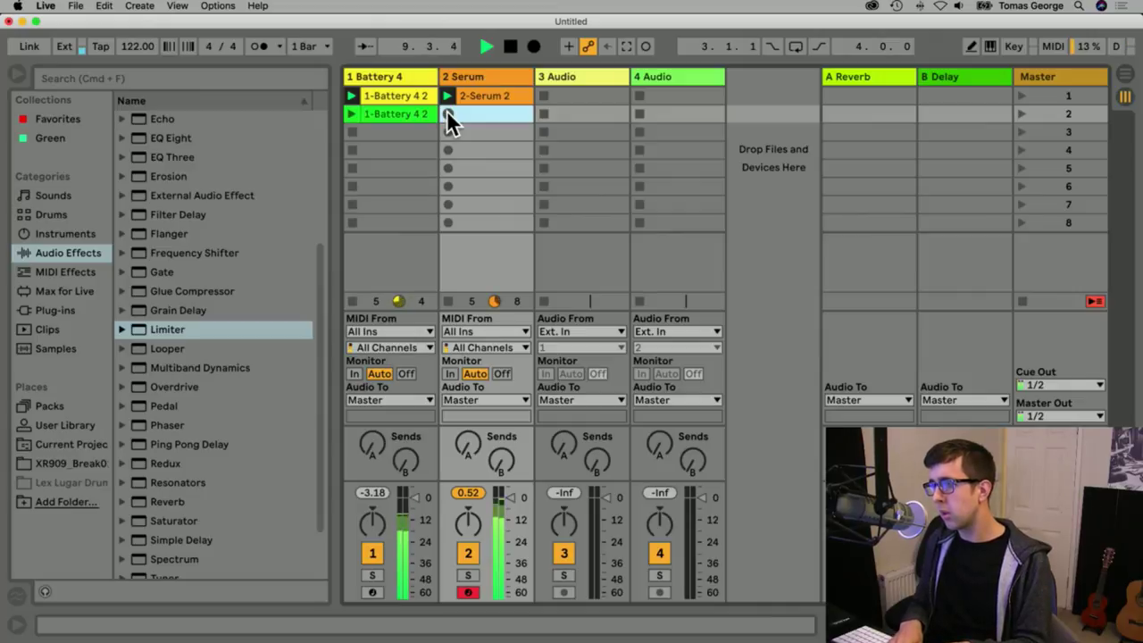
pyautogui.press('space')
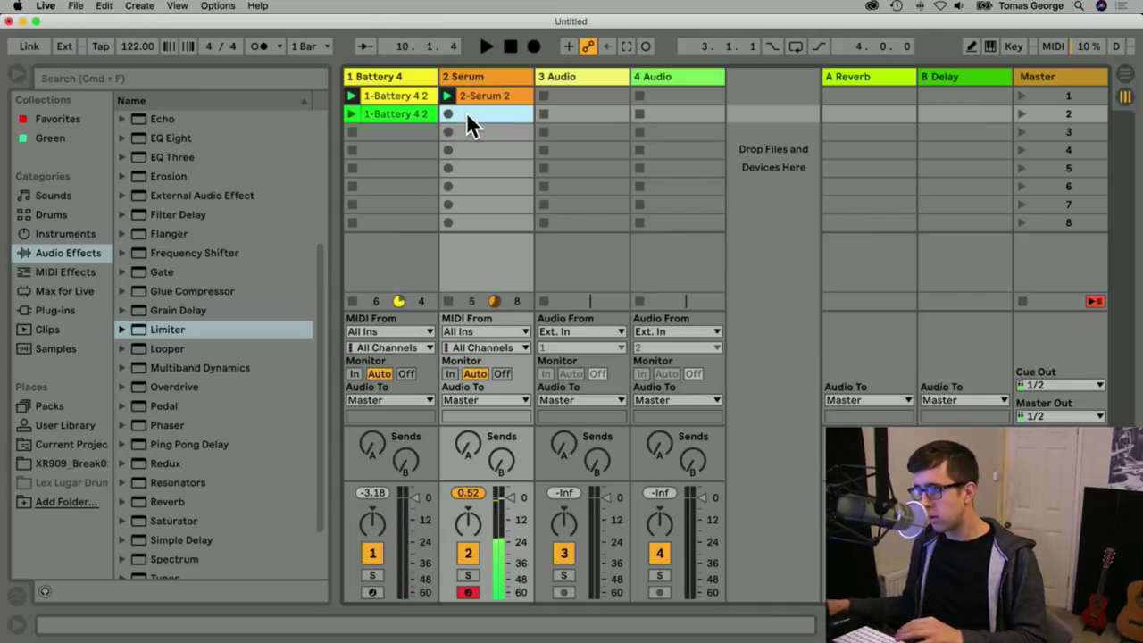
pyautogui.click(450, 114)
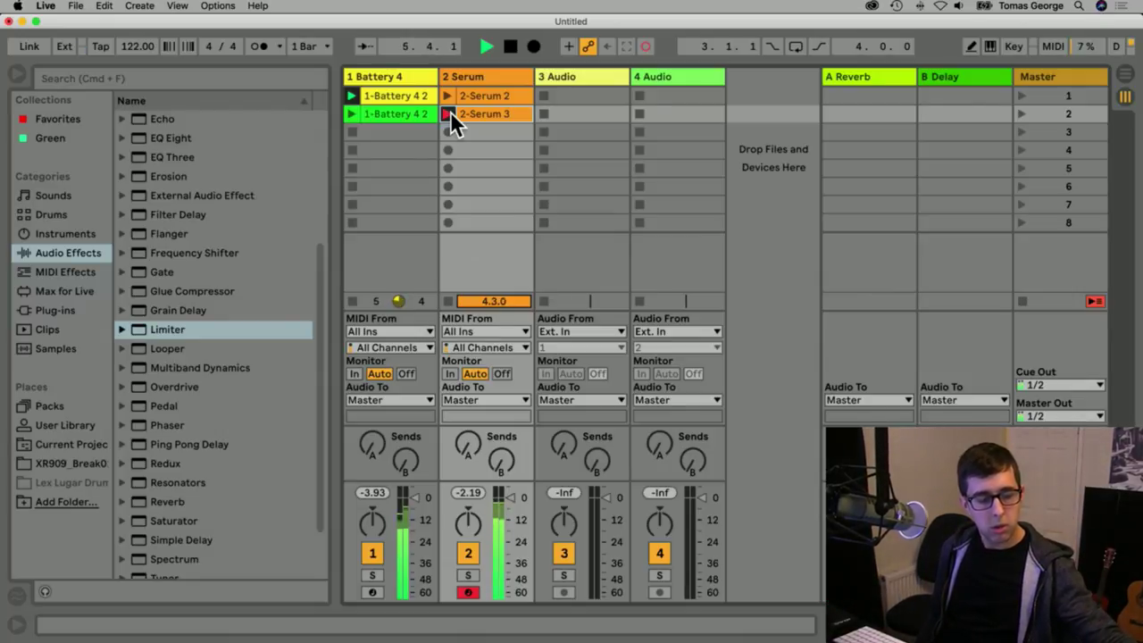
pyautogui.click(450, 114)
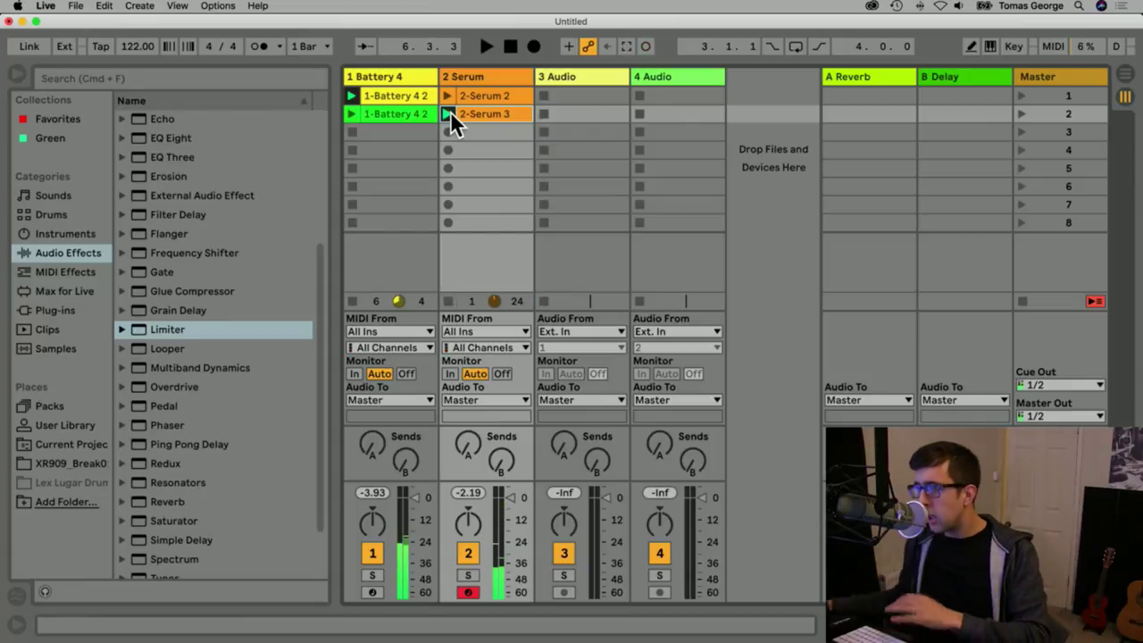
# Open the newly recorded Serum clip, quantize its C1 notes from bar 4 onward, and play the result.
pyautogui.doubleClick(497, 114)
pyautogui.moveTo(622, 409); pyautogui.dragTo(599, 192)
pyautogui.moveTo(719, 444); pyautogui.dragTo(1047, 507)
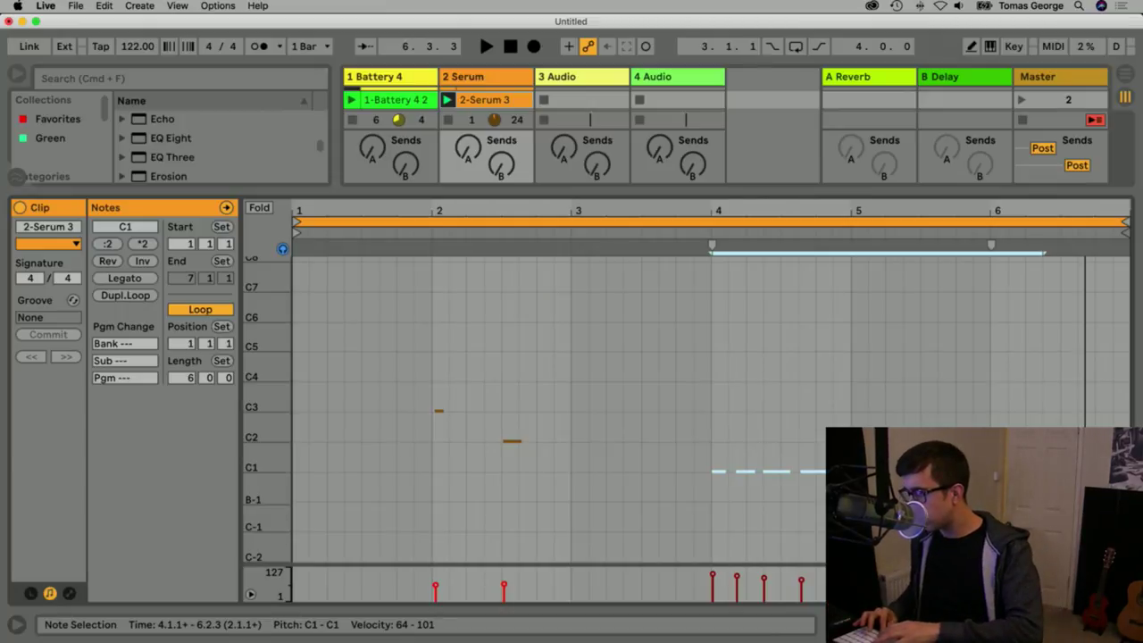
pyautogui.click(705, 229)
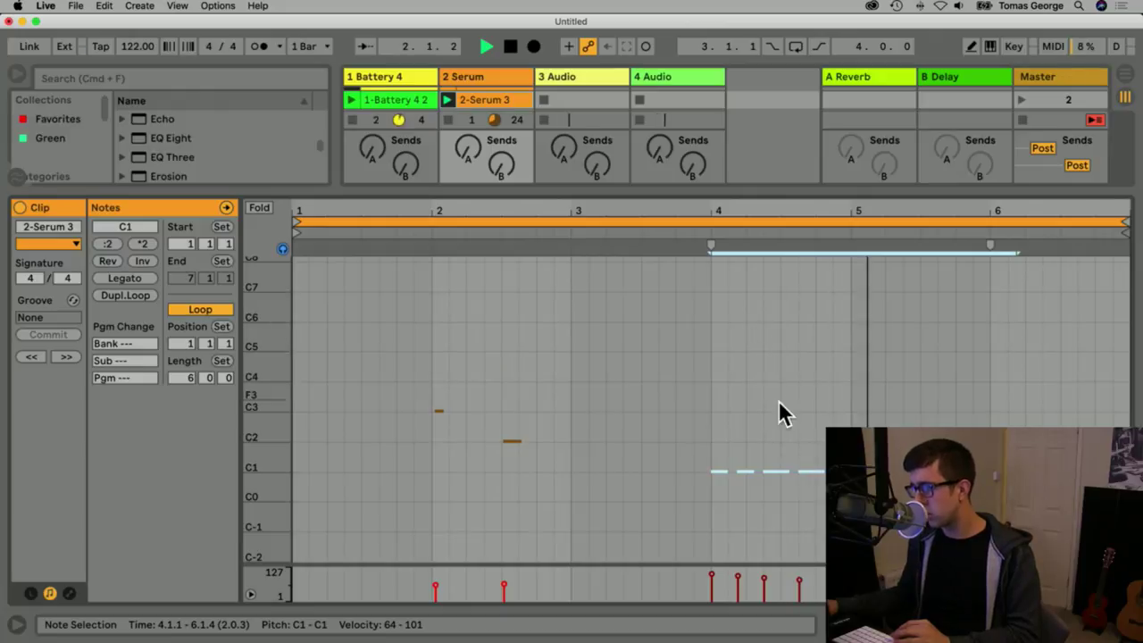
pyautogui.press('space')
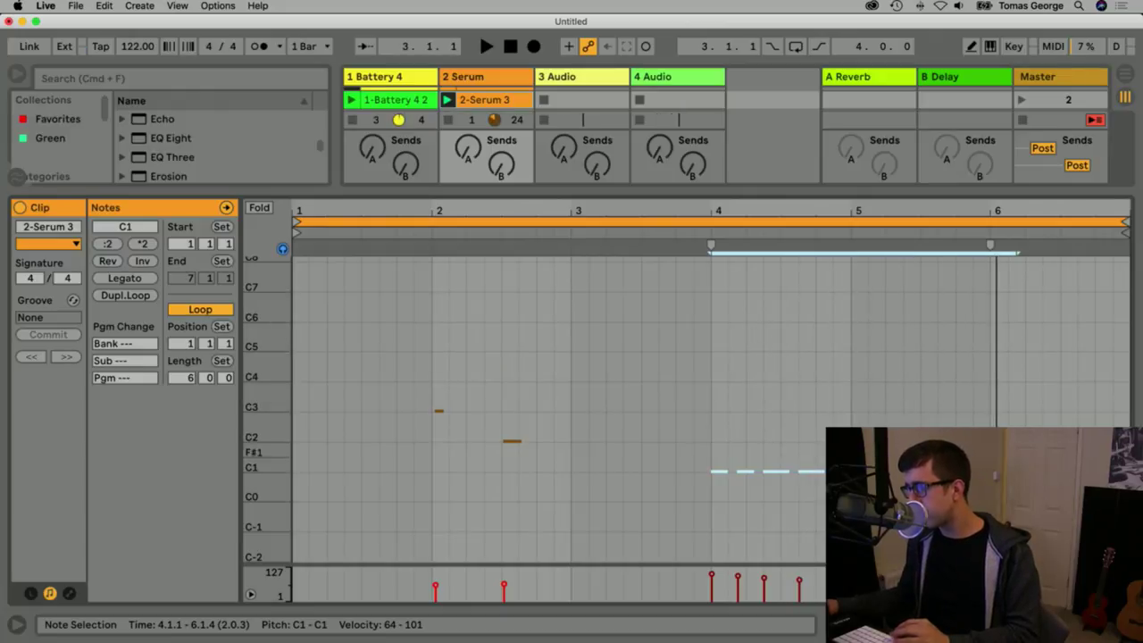
# Delete the new Serum clip's C1 notes from 5.1.1 onward and copy bar 4's C1 notes into bar 5.
pyautogui.moveTo(1023, 493); pyautogui.dragTo(853, 459)
pyautogui.press('Delete')
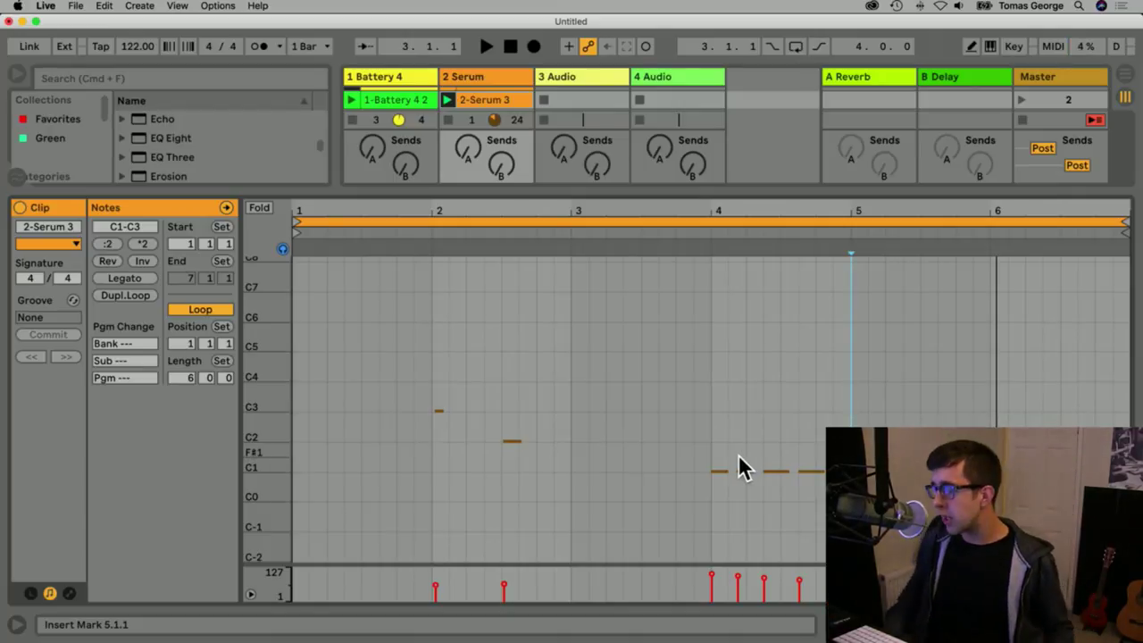
pyautogui.moveTo(726, 454); pyautogui.dragTo(830, 482)
pyautogui.moveTo(717, 471); pyautogui.dragTo(858, 472)
pyautogui.click(885, 497)
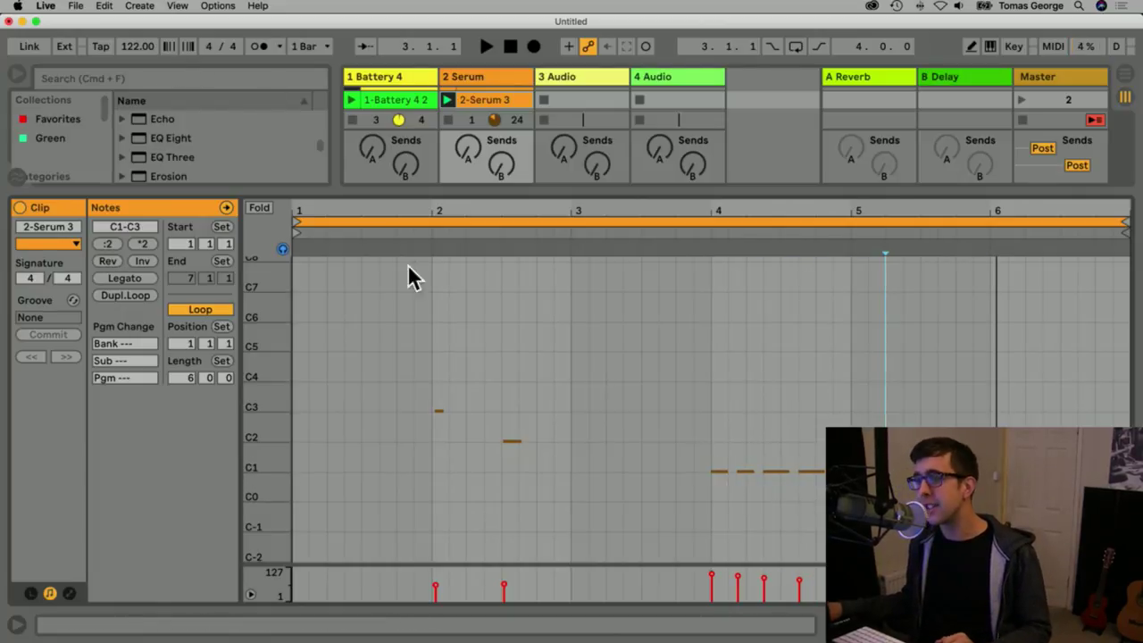
# Colour the Serum track's second clip purple and select the track's first clip.
pyautogui.moveTo(437, 196); pyautogui.dragTo(490, 554)
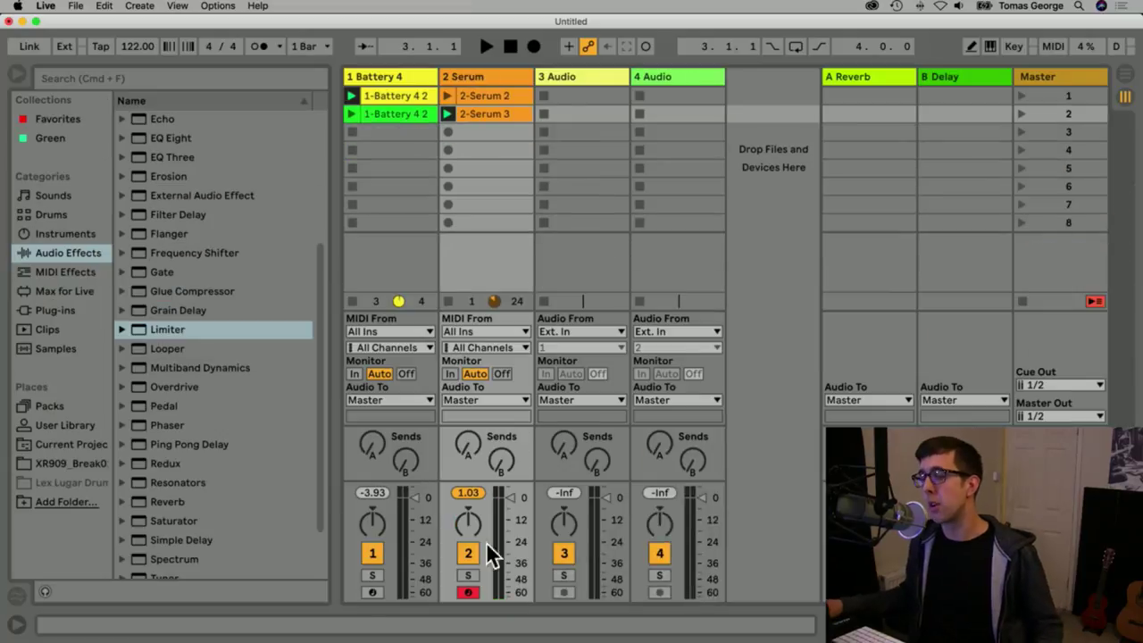
pyautogui.rightClick(497, 117)
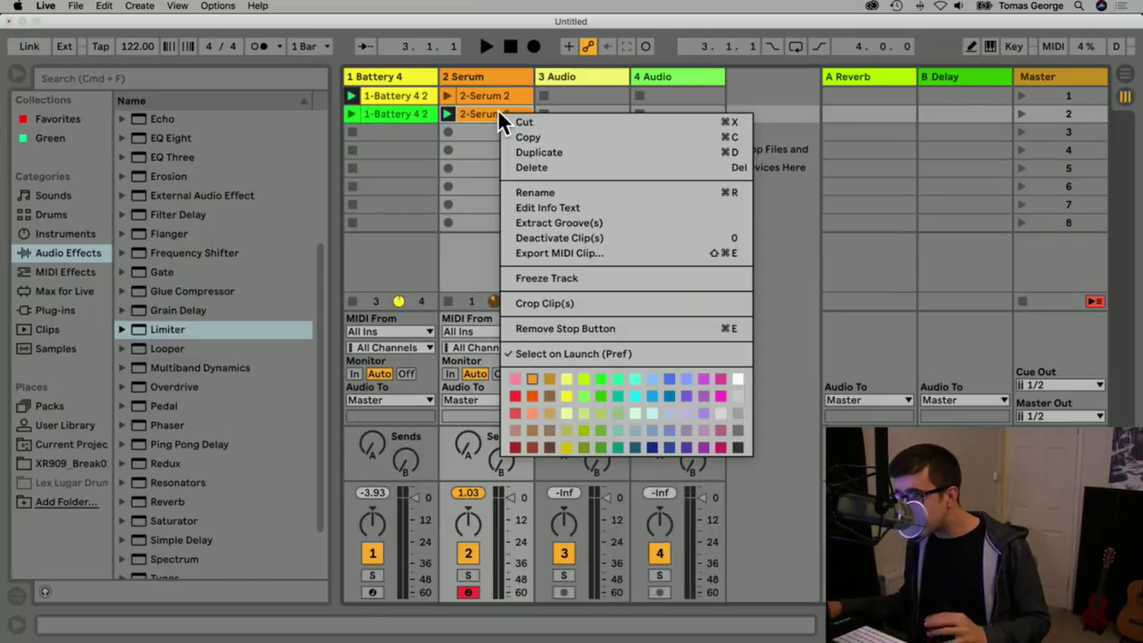
pyautogui.click(703, 384)
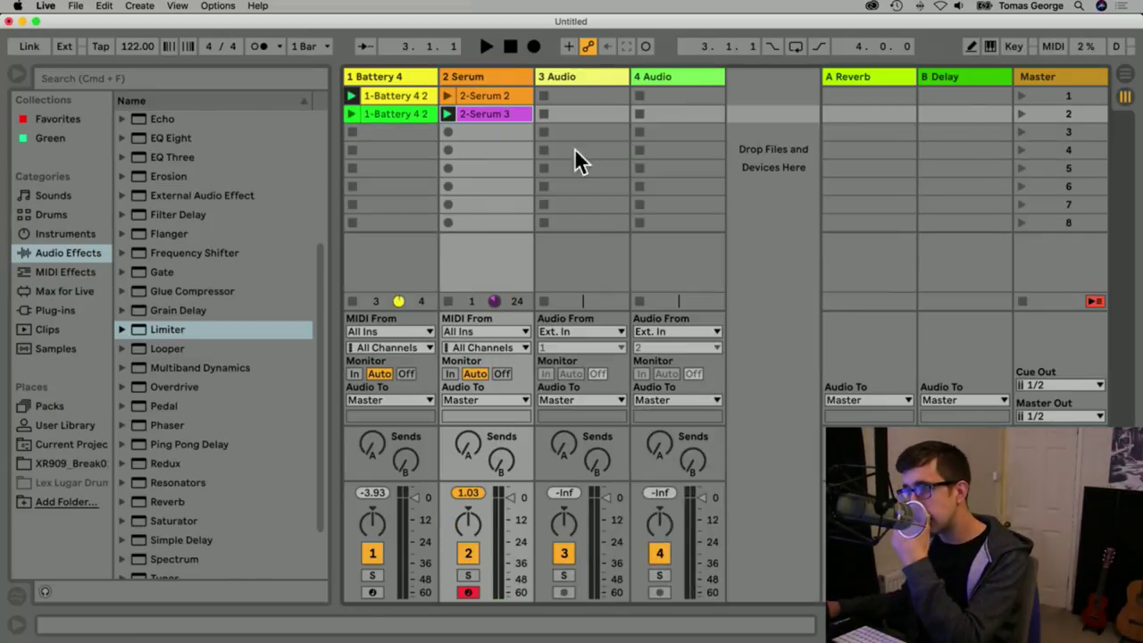
pyautogui.click(492, 125)
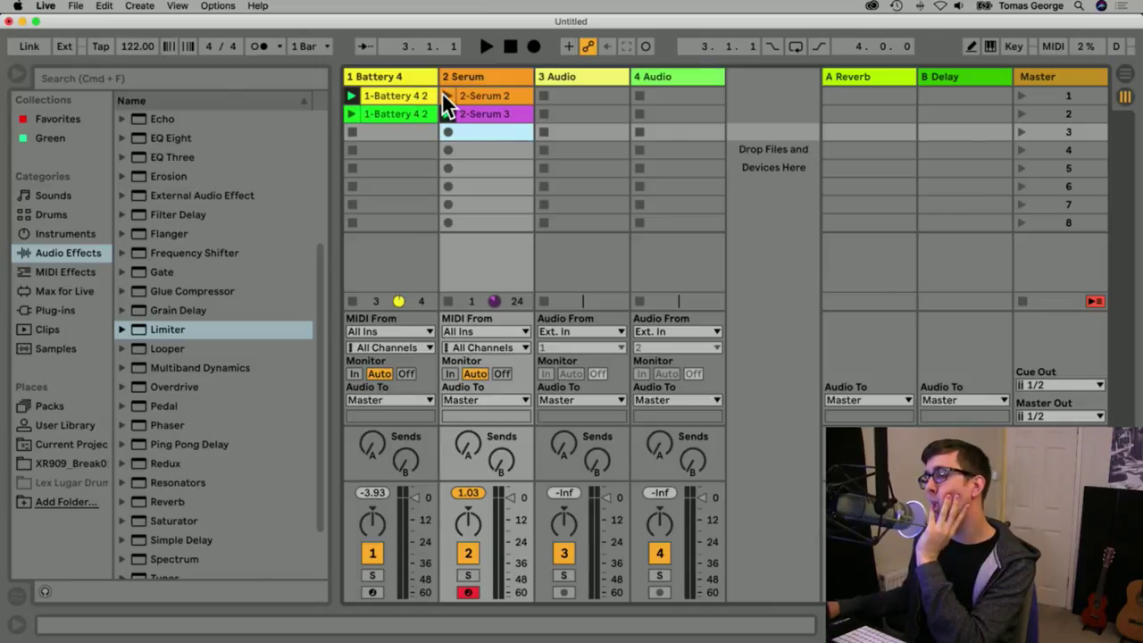
pyautogui.click(499, 93)
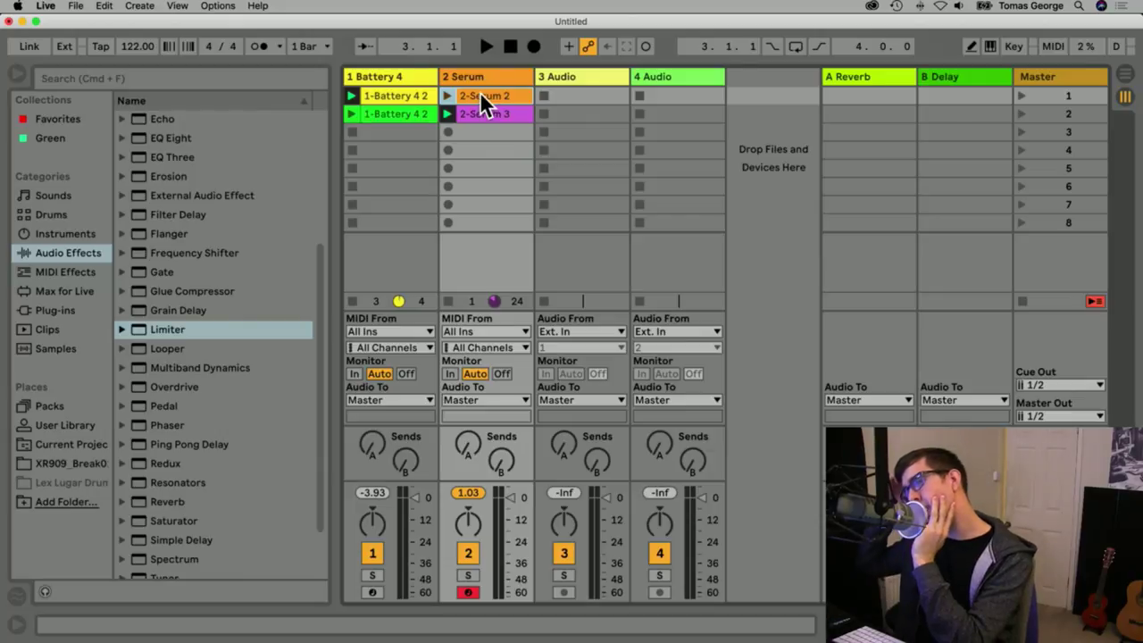
# Insert a MIDI track after the Serum track and delete the default Serum instrument from it.
pyautogui.click(495, 73)
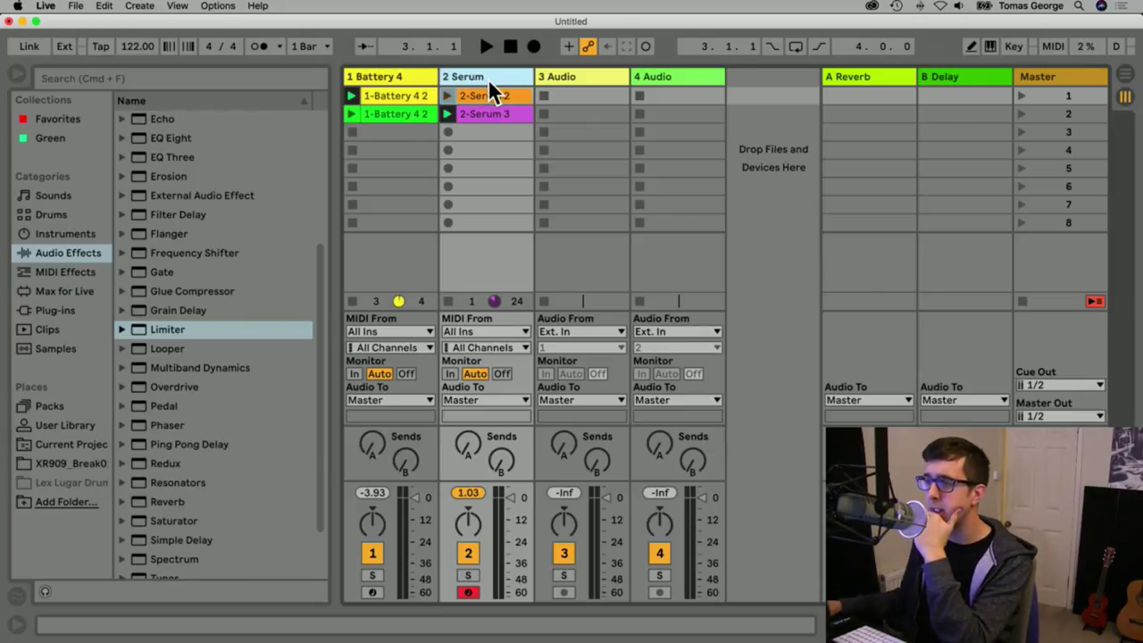
pyautogui.click(135, 7)
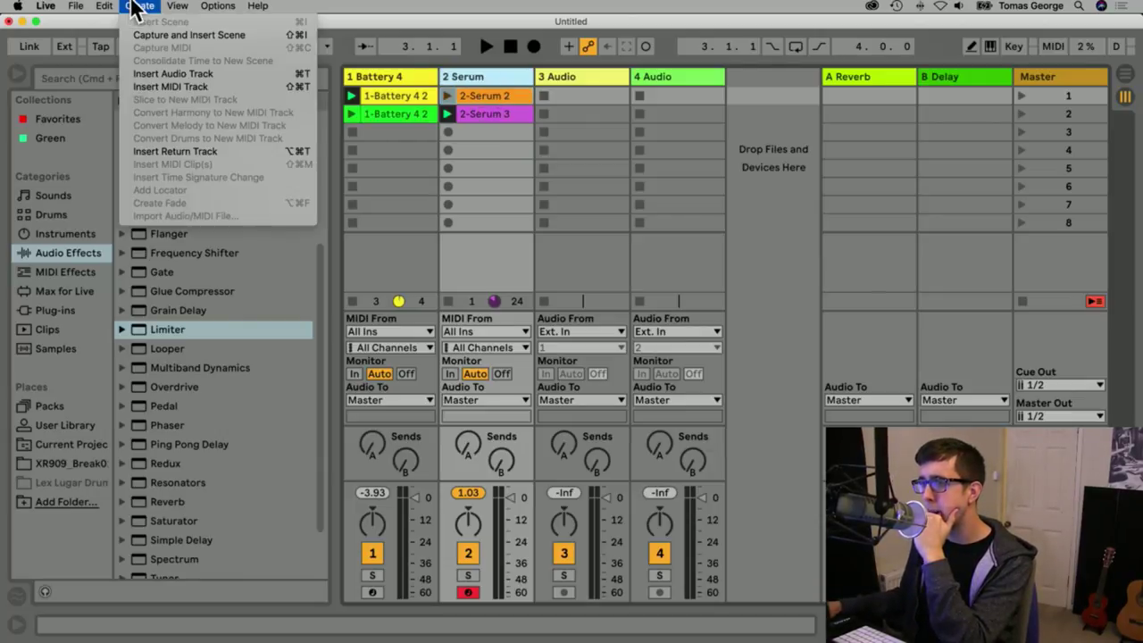
pyautogui.click(147, 83)
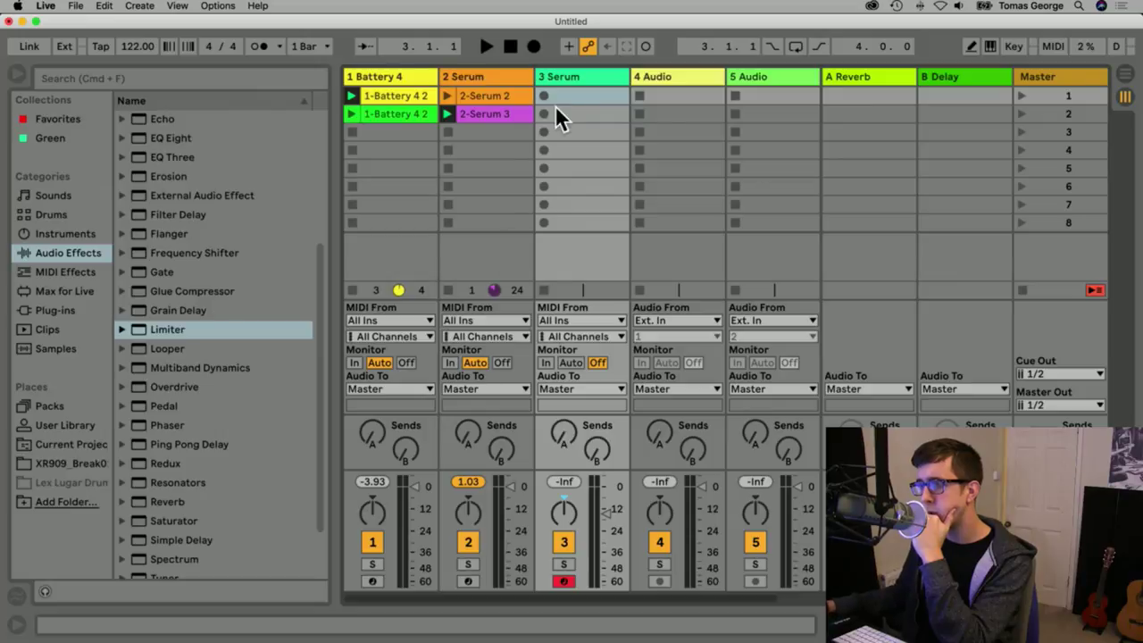
pyautogui.click(566, 78)
pyautogui.doubleClick(566, 77)
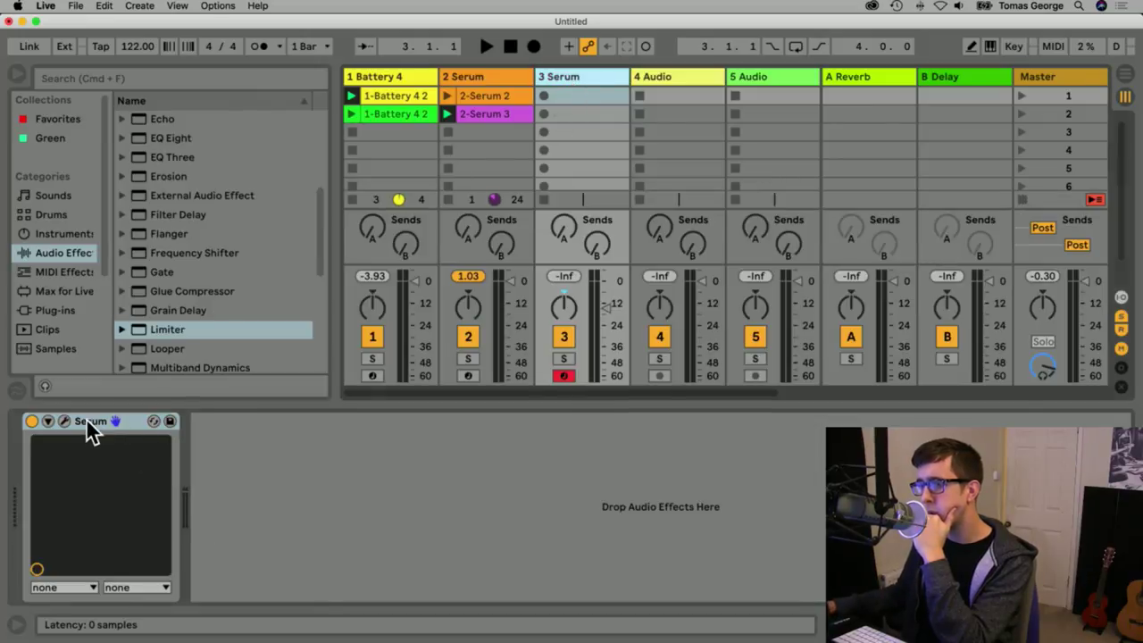
pyautogui.press('Delete')
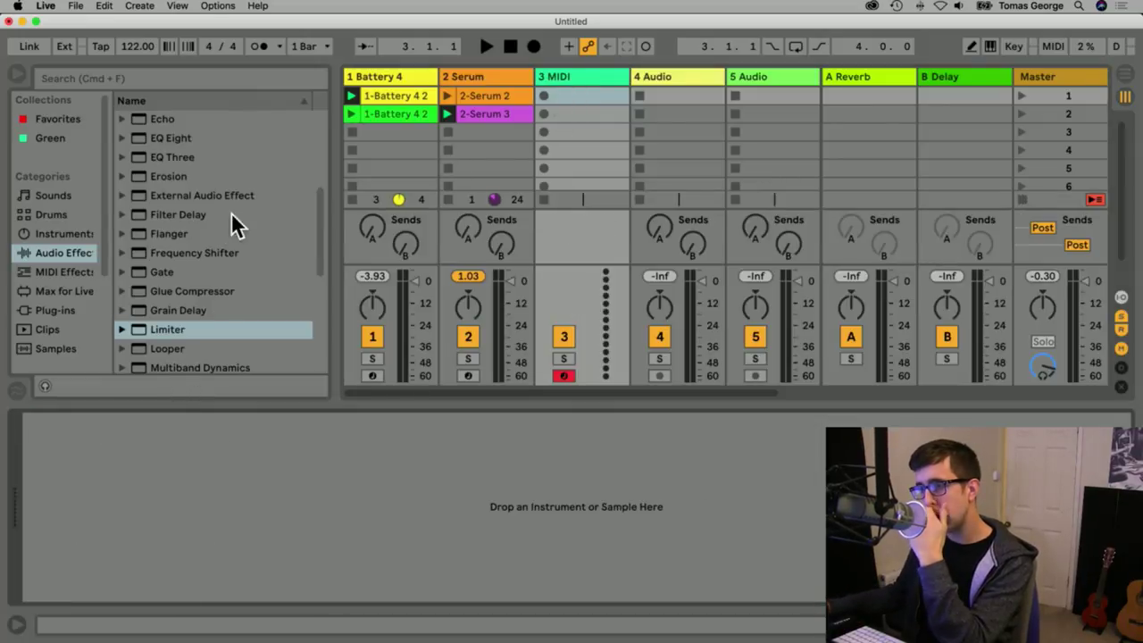
# Load the Serum Audio Unit from Xfer Records onto the new MIDI track.
pyautogui.scroll(-5, 229, 219)
pyautogui.scroll(10, 229, 228)
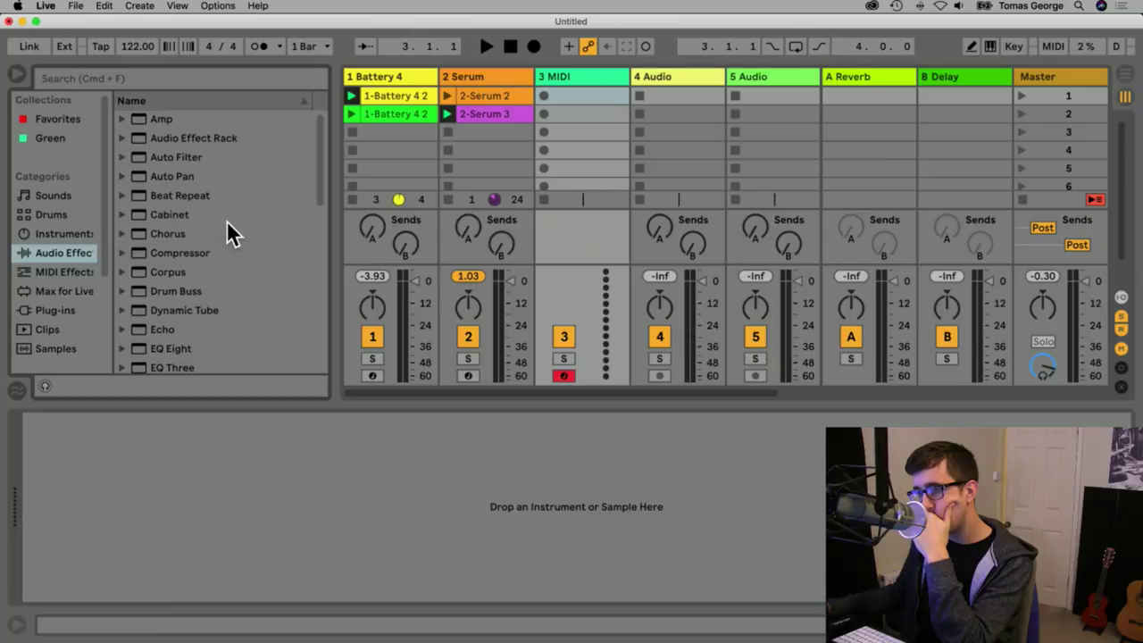
pyautogui.click(57, 307)
pyautogui.moveTo(184, 218); pyautogui.dragTo(590, 72)
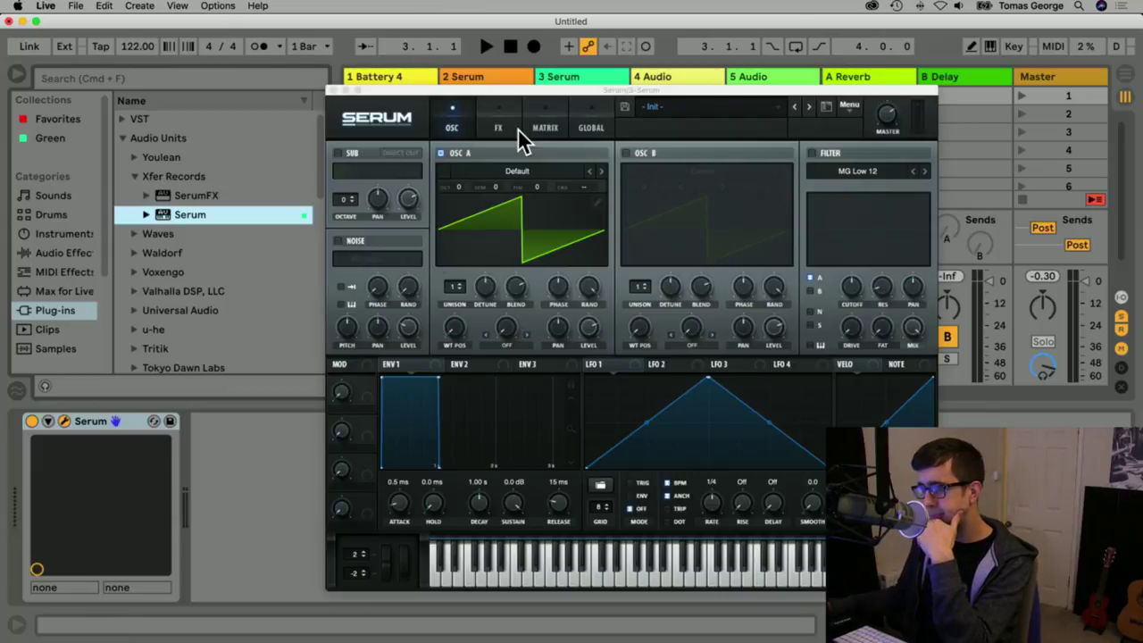
pyautogui.moveTo(480, 88); pyautogui.dragTo(477, 78)
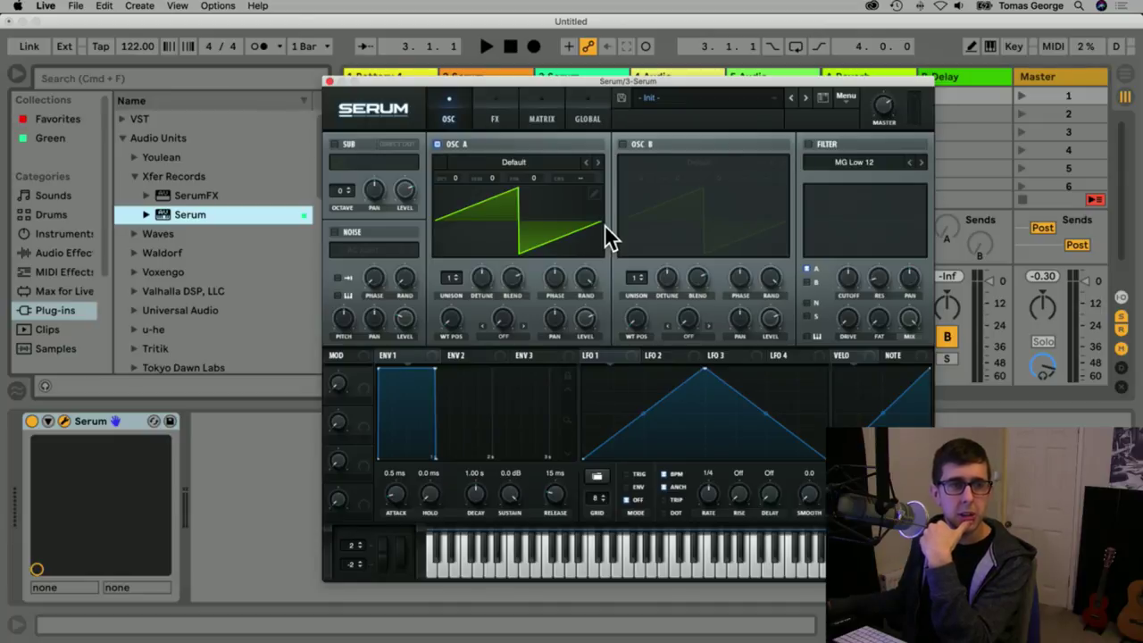
# Load the Pad02 preset from MainRoom EDM Pads in the new Serum, and switch it to Pad03.
pyautogui.click(689, 102)
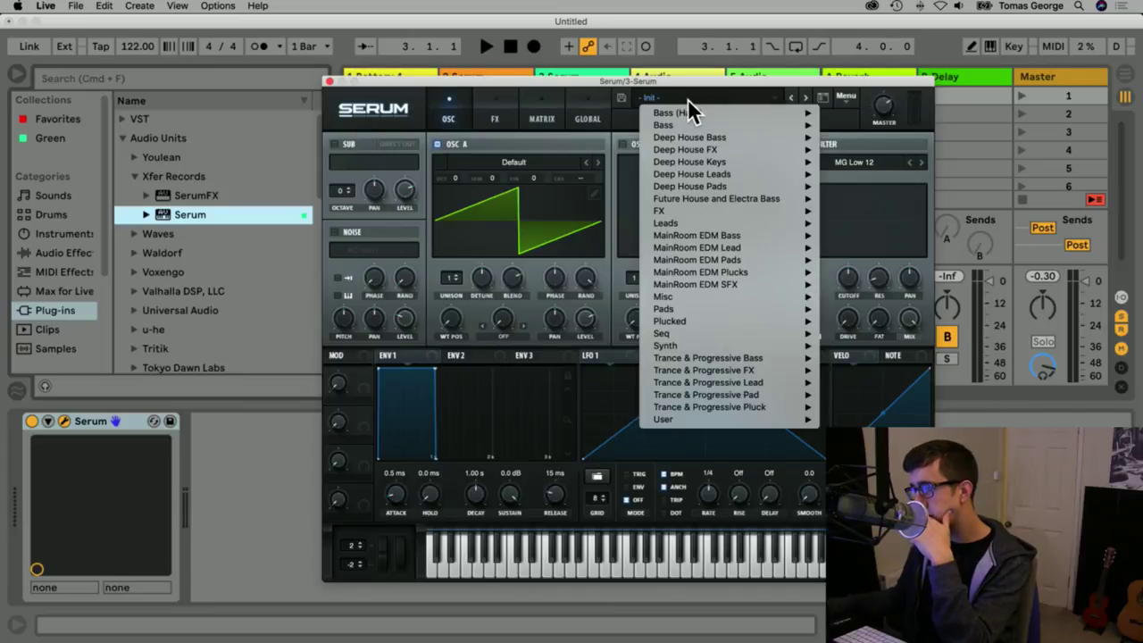
pyautogui.moveTo(758, 260)
pyautogui.click(854, 284)
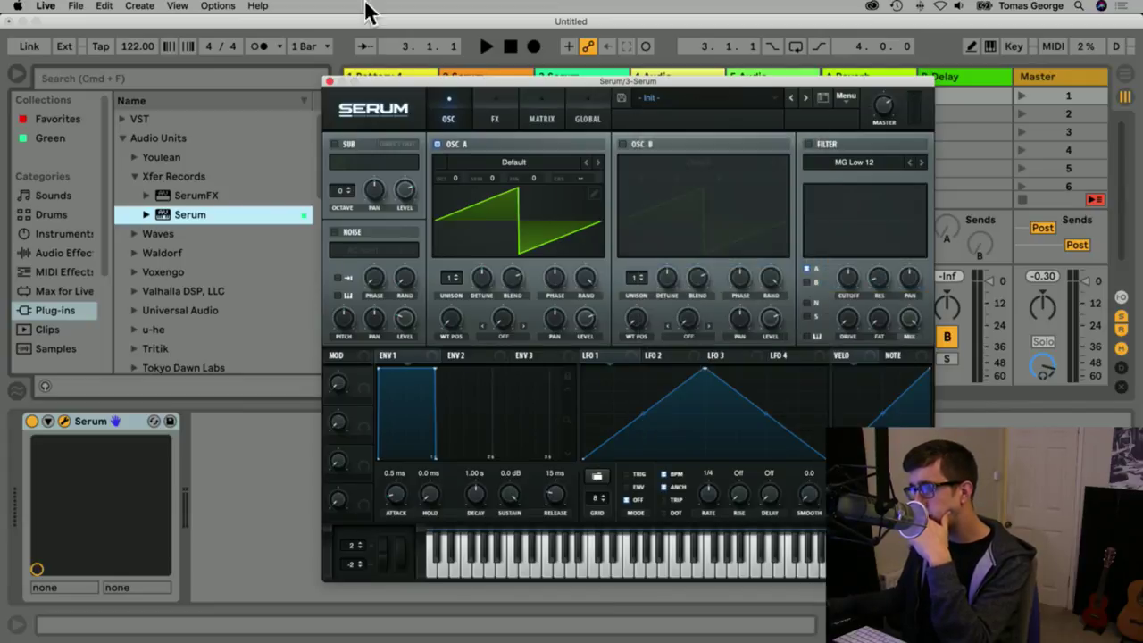
pyautogui.click(327, 81)
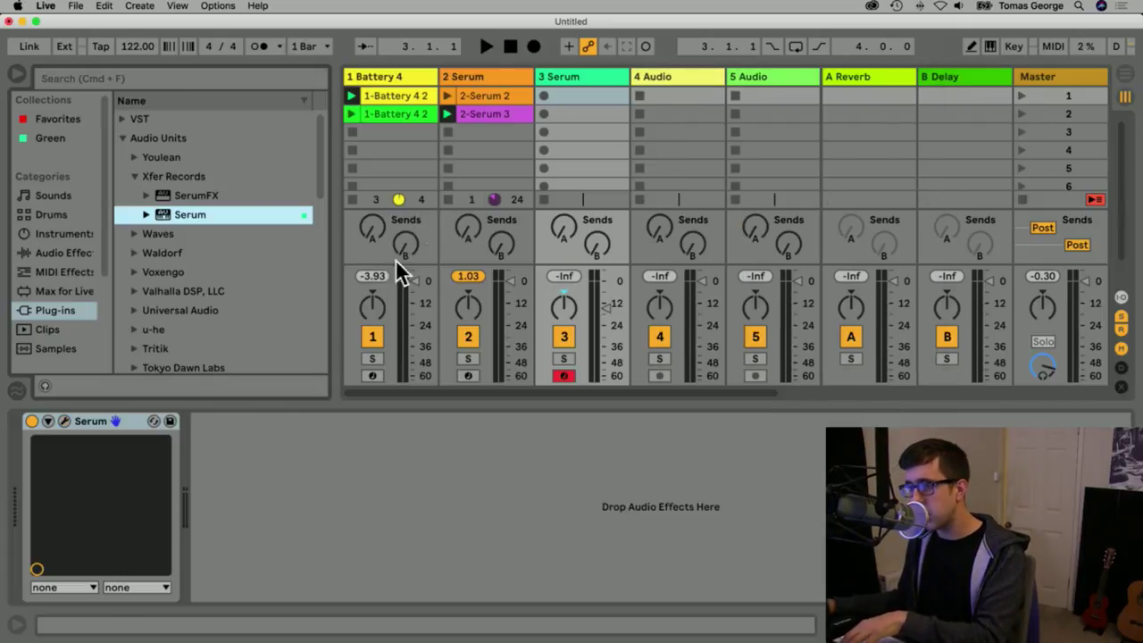
pyautogui.click(63, 421)
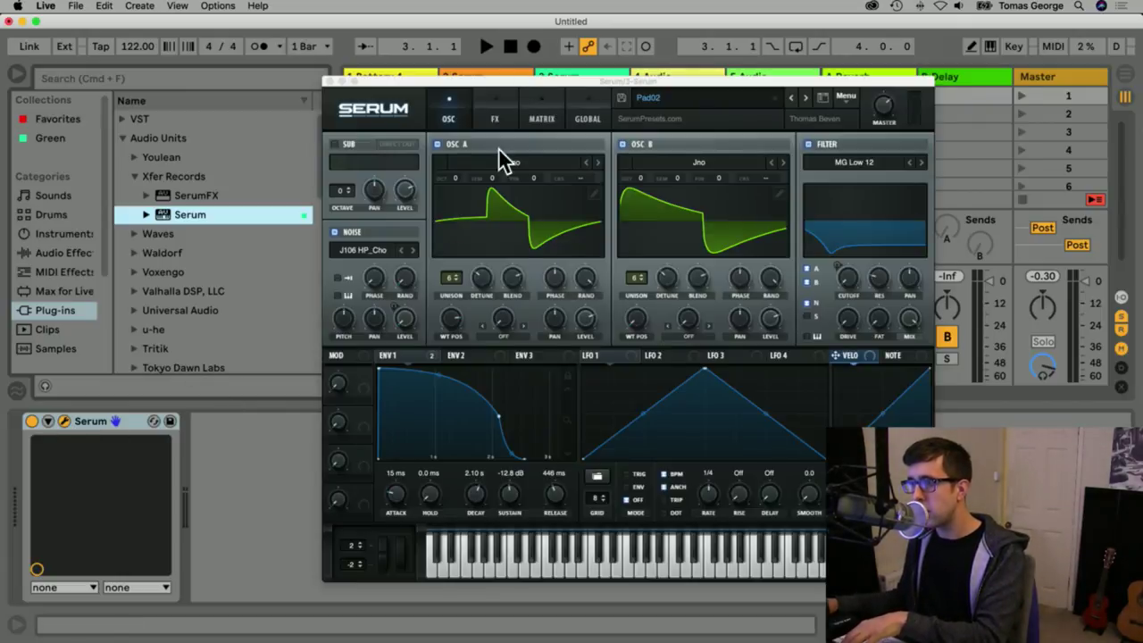
pyautogui.click(791, 86)
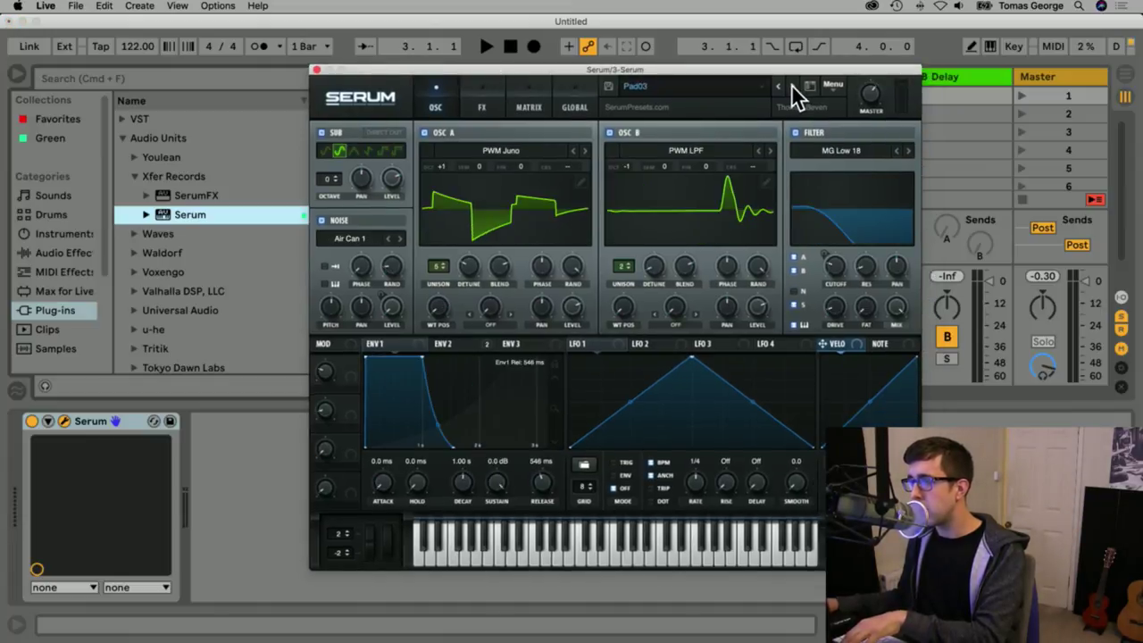
pyautogui.click(316, 70)
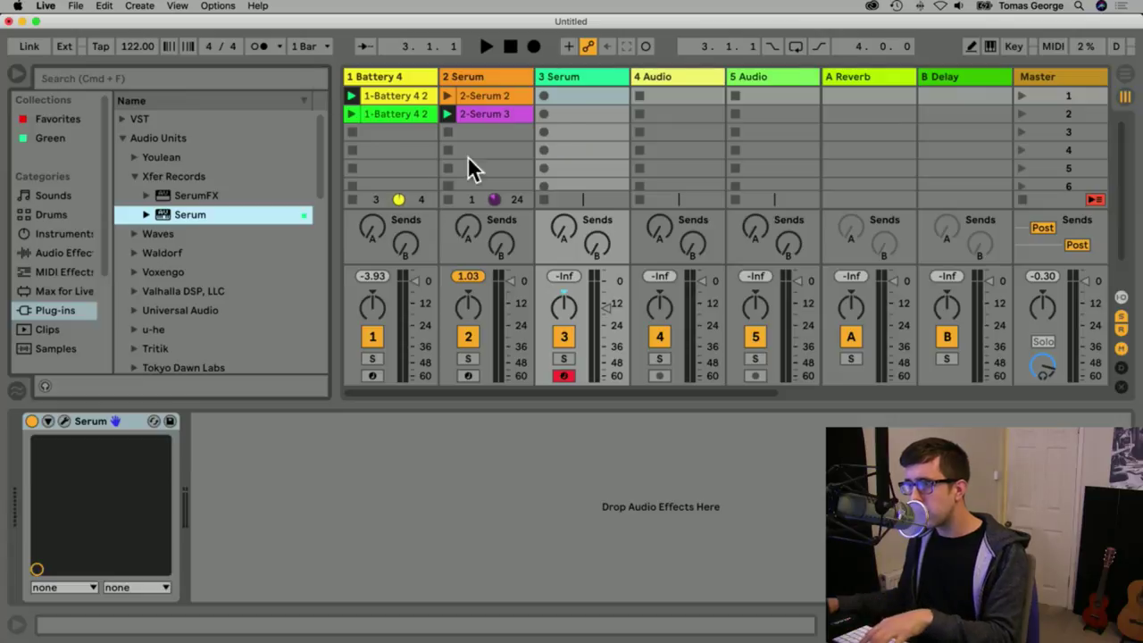
# Play the first bass clip on track 2 and reselect the new Serum pad track.
pyautogui.click(583, 81)
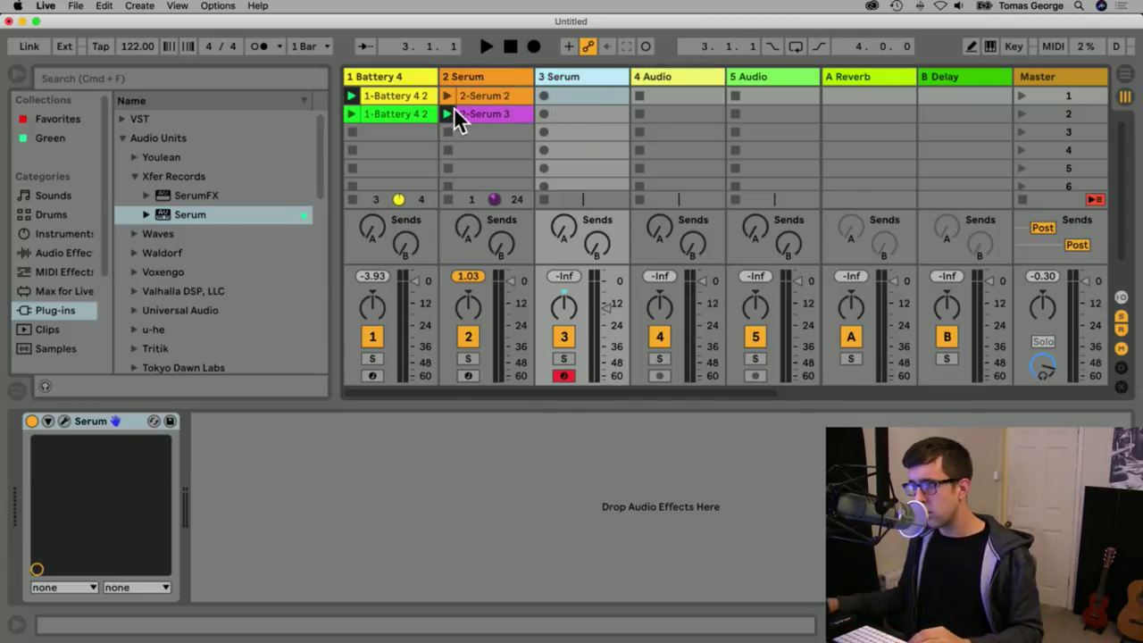
pyautogui.click(448, 94)
pyautogui.click(582, 76)
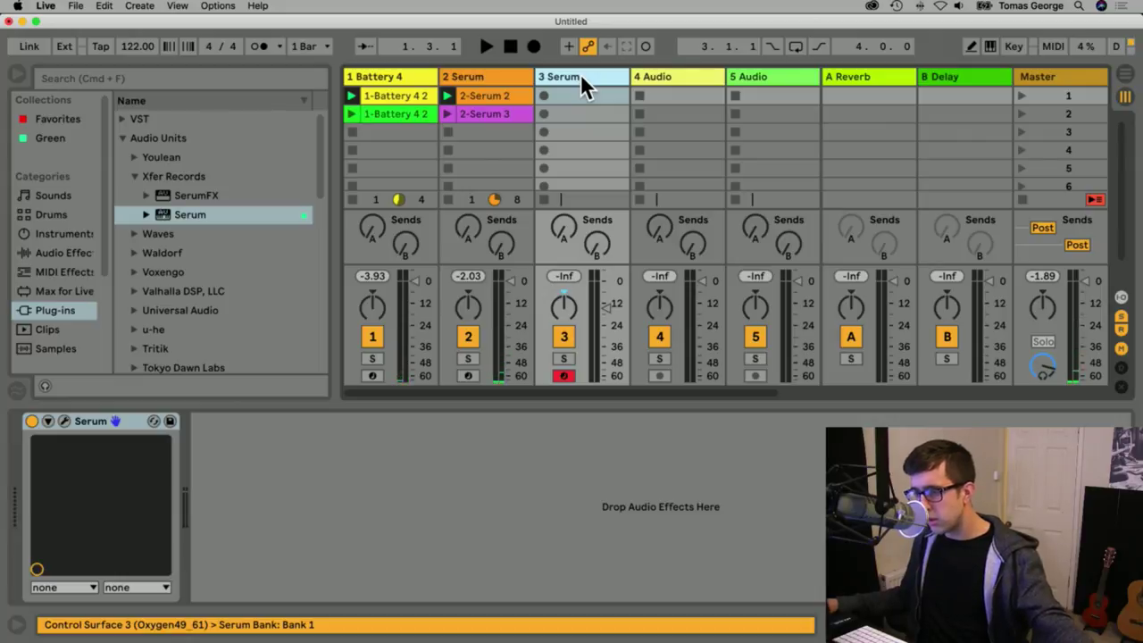
# Delete the Serum instrument from track 3 and remove the emptied MIDI track.
pyautogui.click(92, 421)
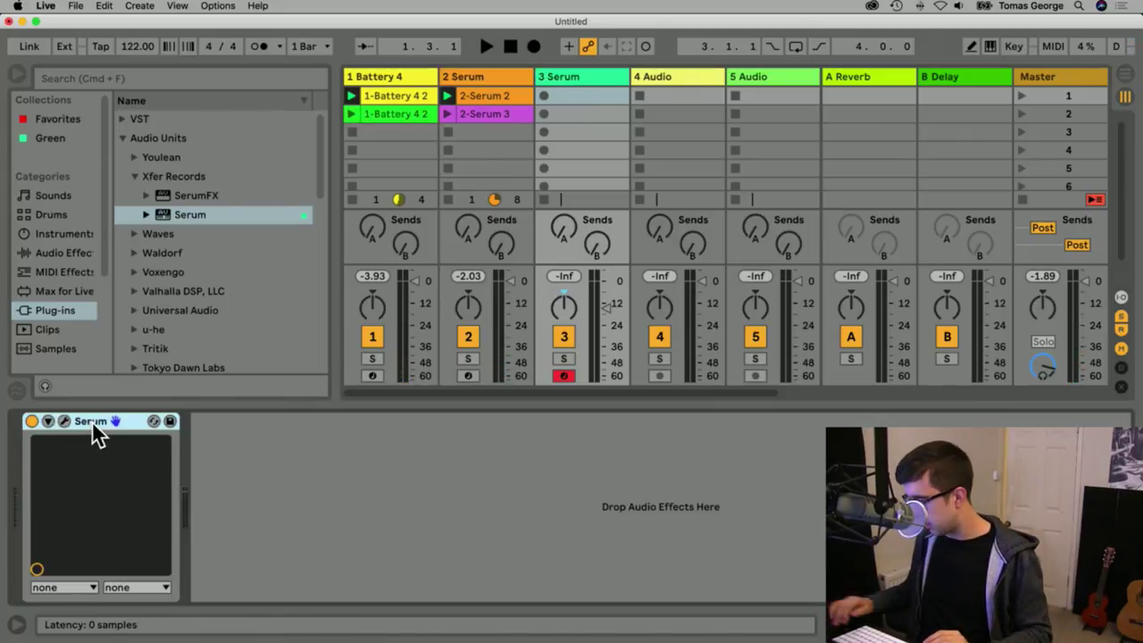
pyautogui.press('Delete')
pyautogui.click(554, 76)
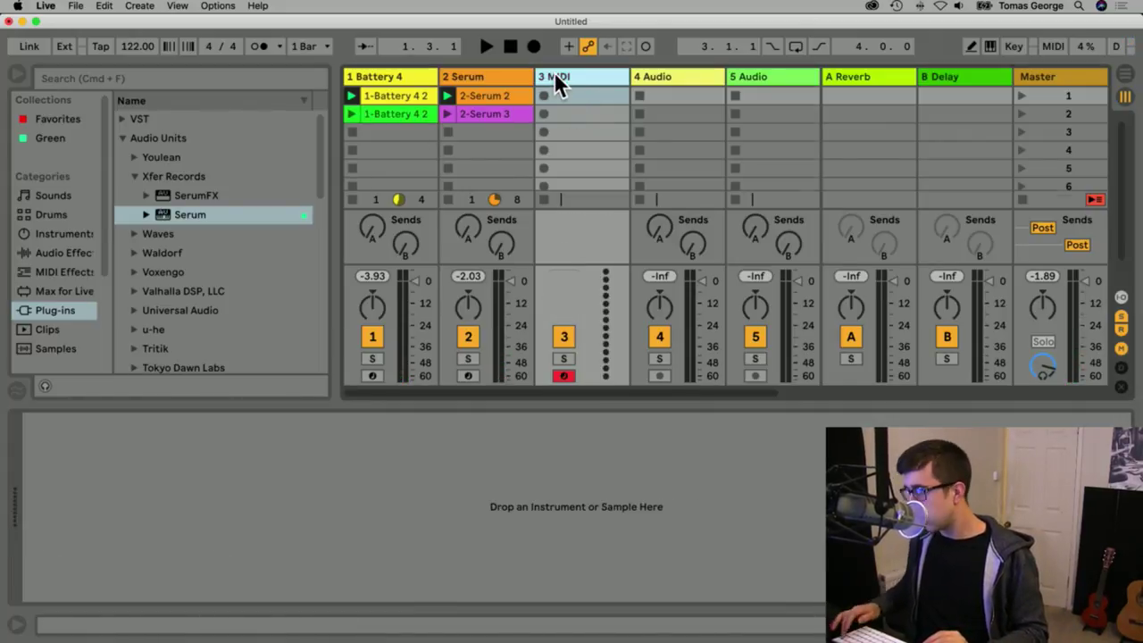
pyautogui.press('Delete')
# Insert a replacement MIDI track after the bass track and clear the default Serum from it.
pyautogui.click(487, 75)
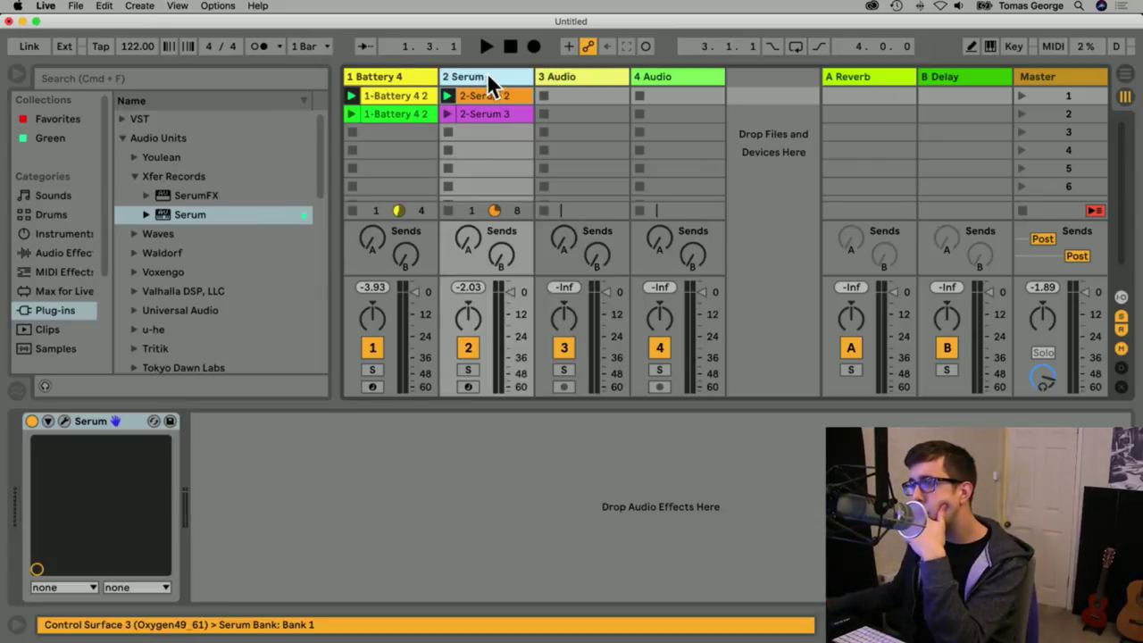
pyautogui.click(139, 5)
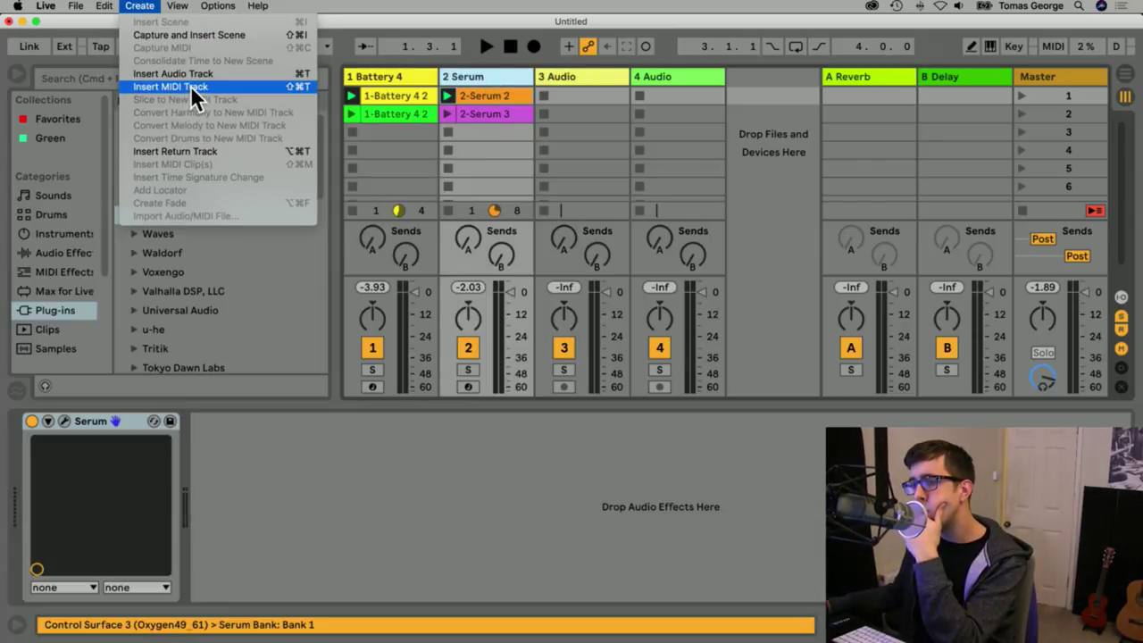
pyautogui.click(190, 87)
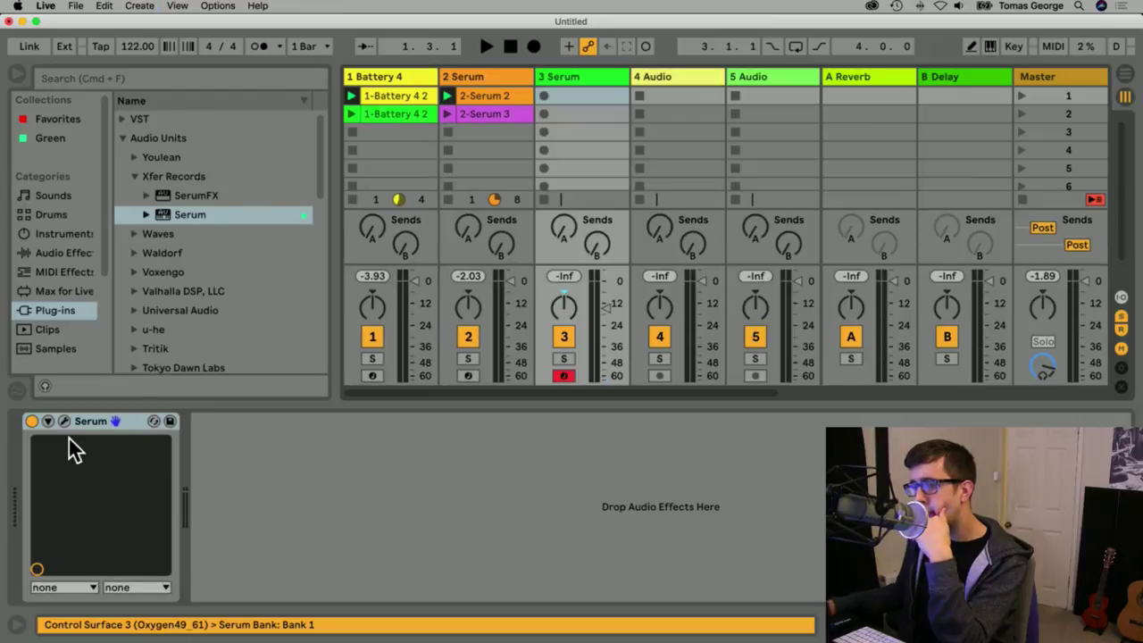
pyautogui.click(90, 425)
pyautogui.press('Delete')
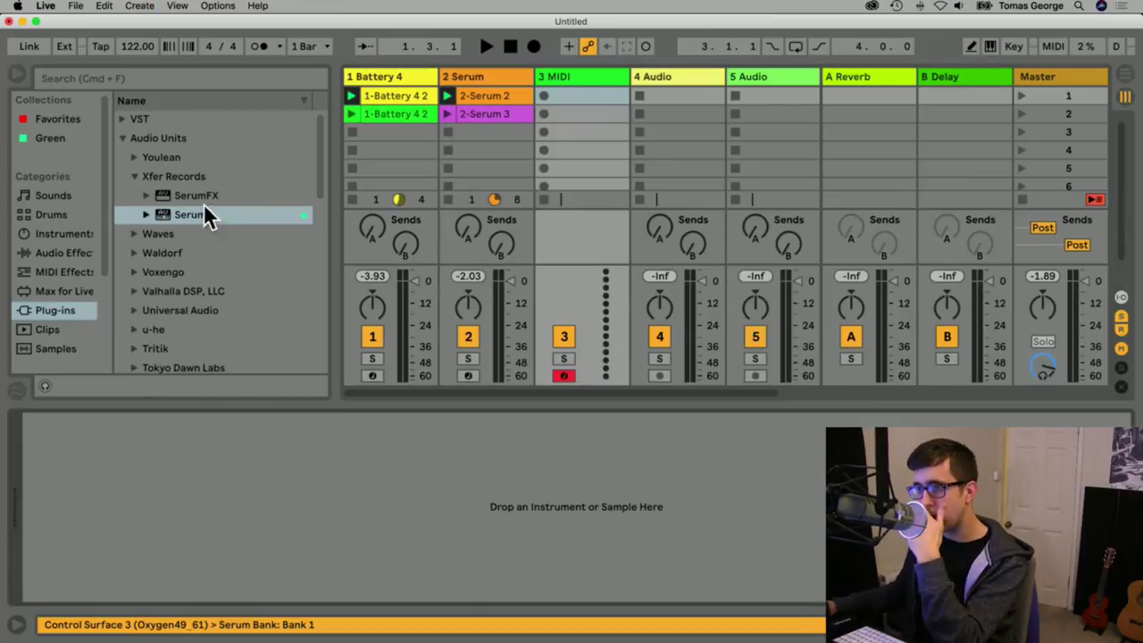
# Load a fresh Serum Audio Unit onto the replacement track, test a note, and close the plug-in window.
pyautogui.moveTo(204, 213); pyautogui.dragTo(480, 85)
pyautogui.moveTo(570, 79); pyautogui.dragTo(571, 82)
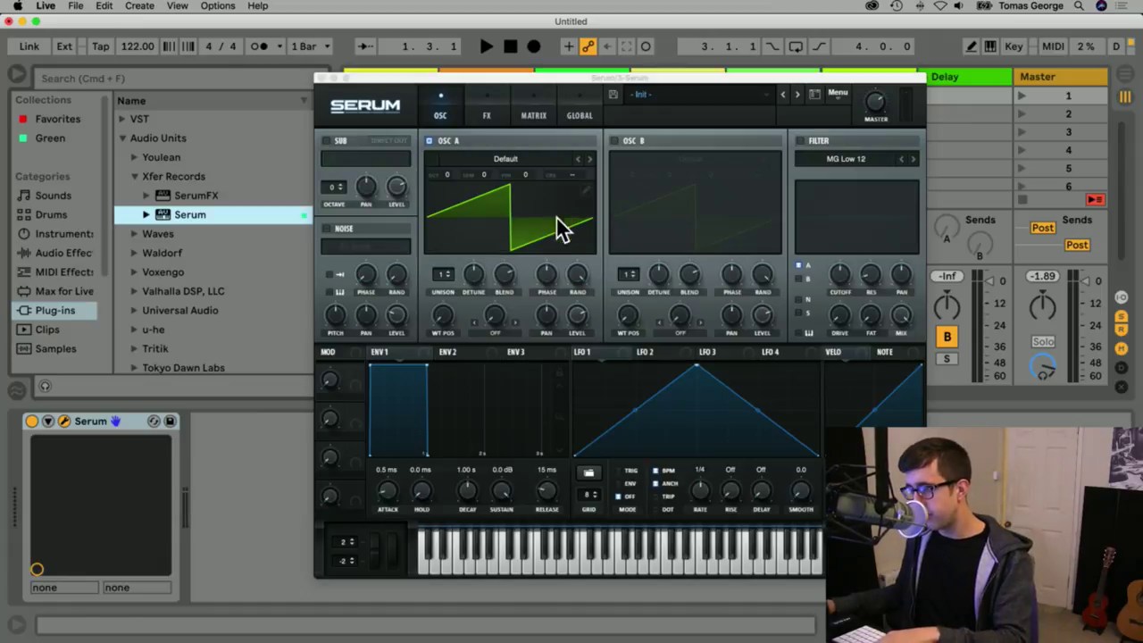
pyautogui.click(523, 568)
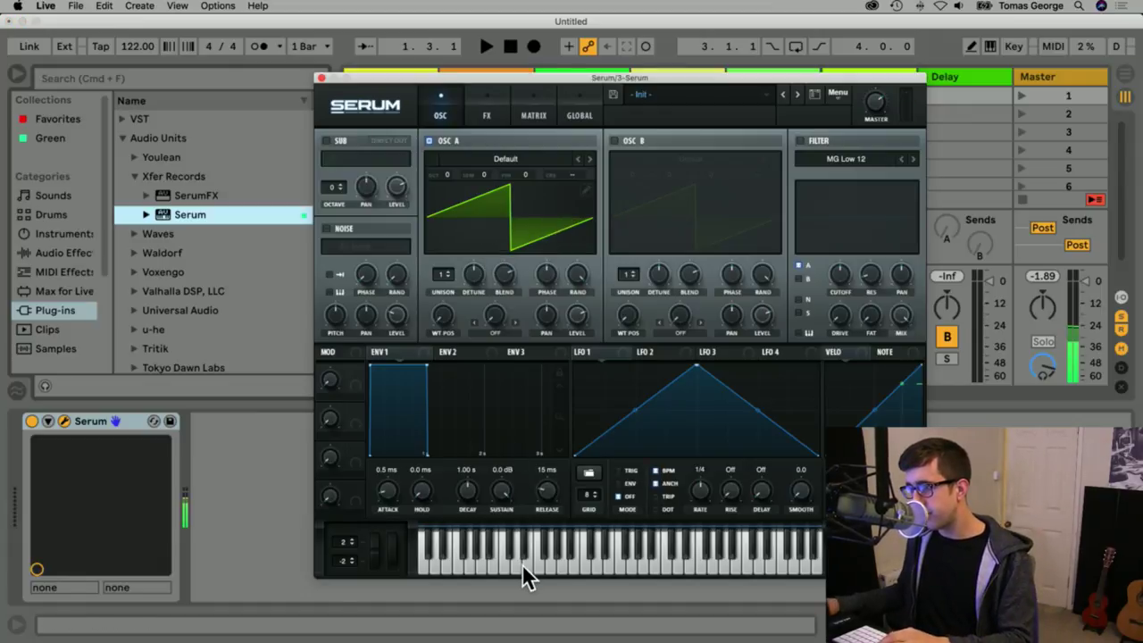
pyautogui.click(322, 78)
# Check the control surface and MIDI port settings in Preferences.
pyautogui.click(45, 6)
pyautogui.click(55, 42)
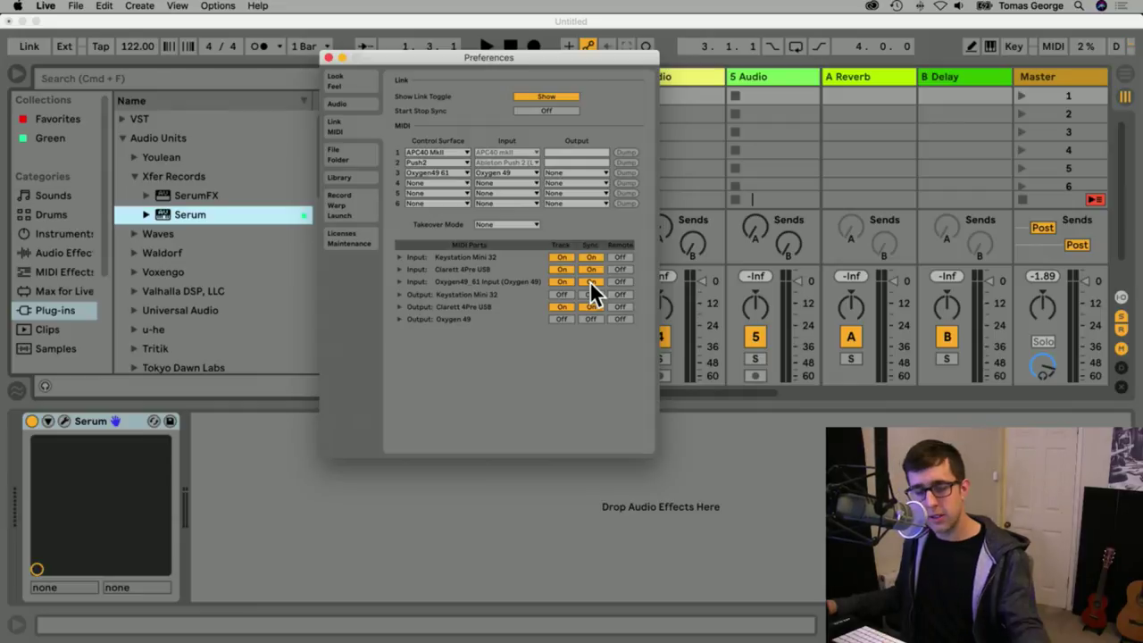
pyautogui.click(327, 57)
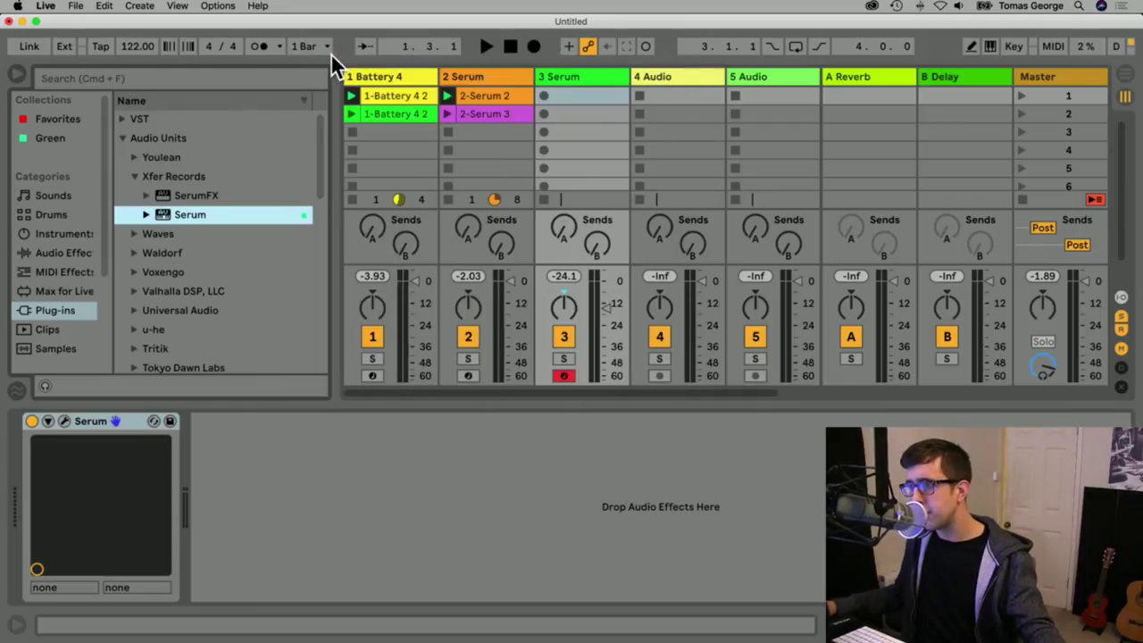
# Stop all clips, launch the first bass clip on its own, and select the new Serum track.
pyautogui.click(466, 78)
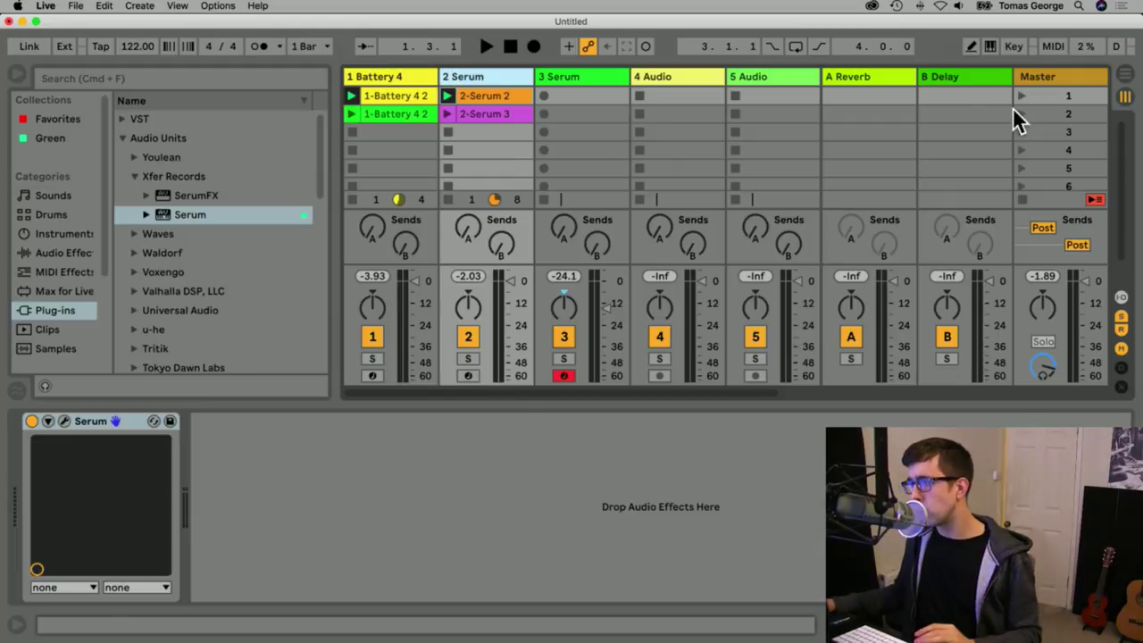
pyautogui.click(1024, 200)
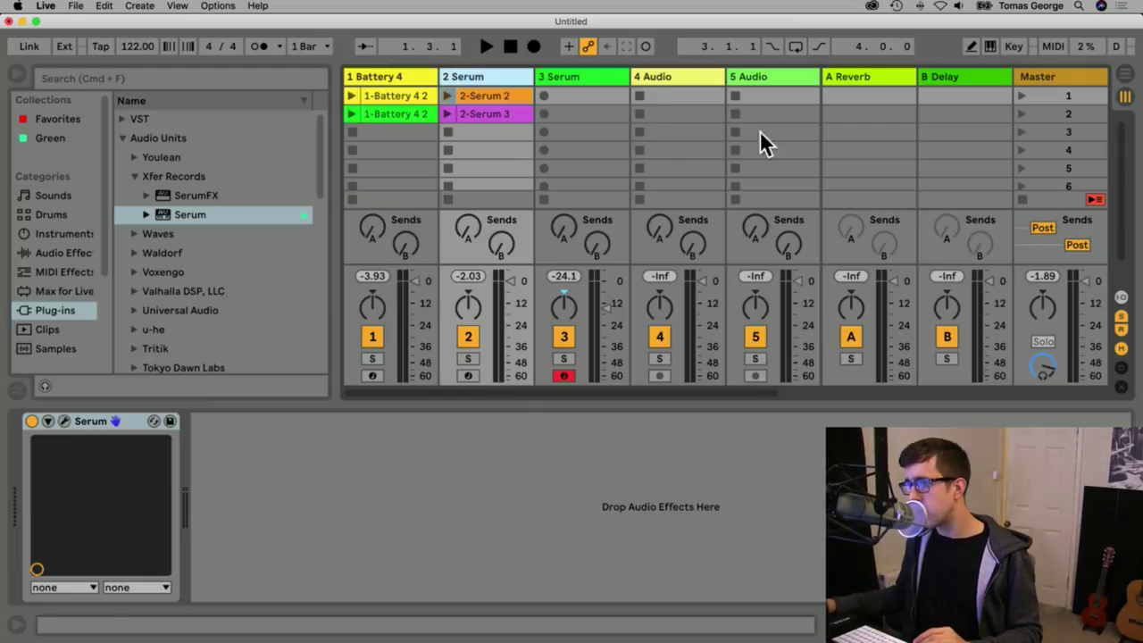
pyautogui.click(450, 95)
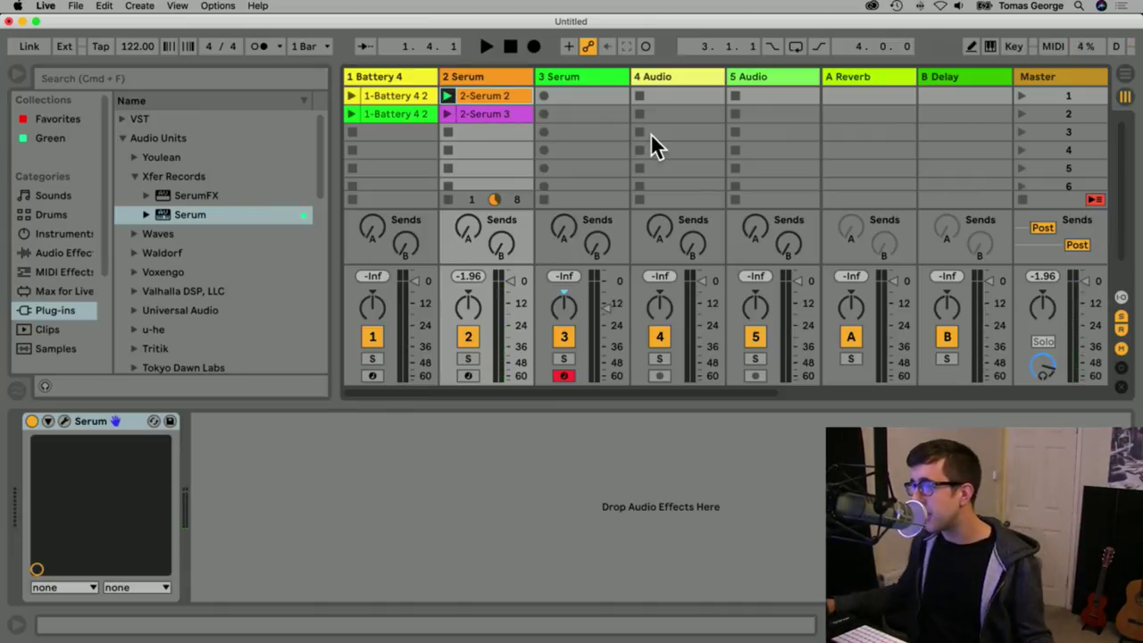
pyautogui.click(576, 76)
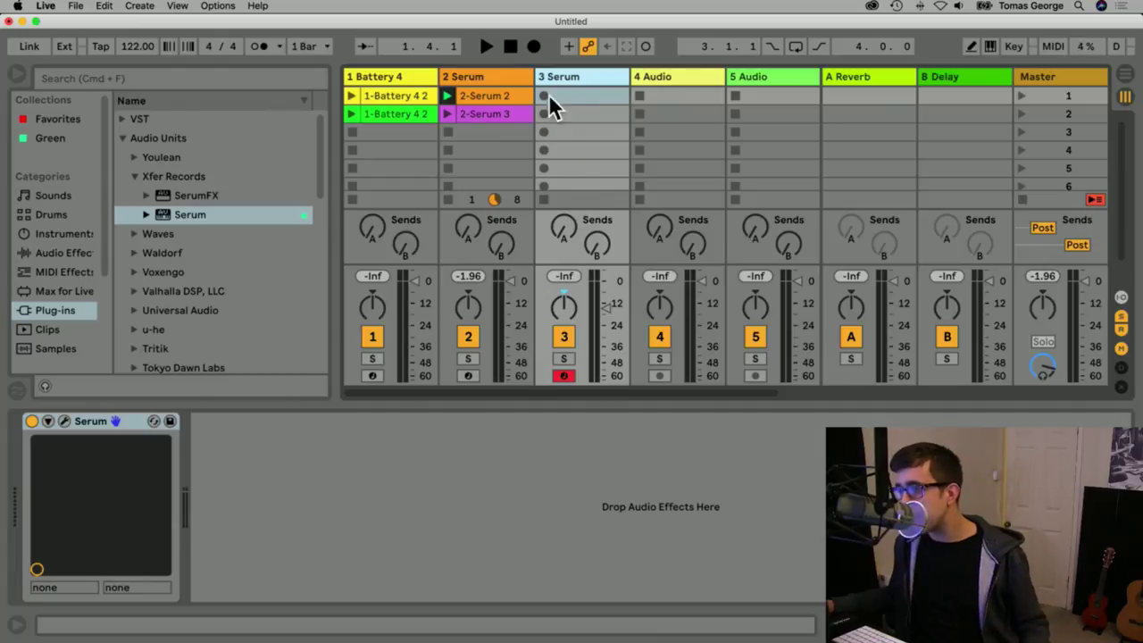
# Create a MIDI clip in the second Serum track's first slot and draw C2, D#2 and G2 together at its start.
pyautogui.doubleClick(571, 96)
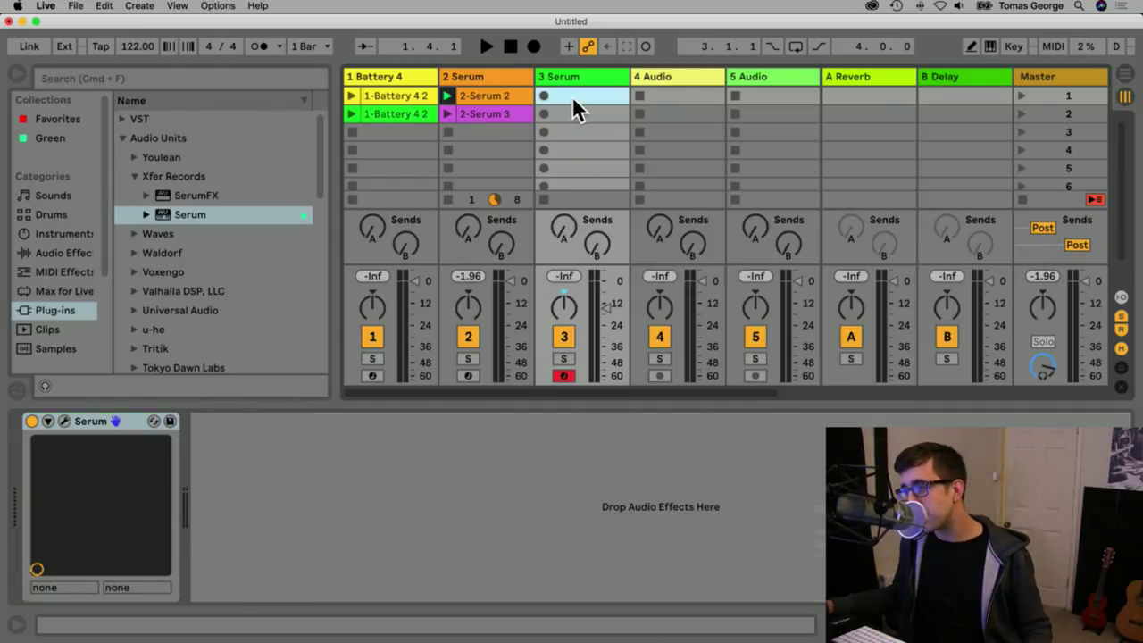
pyautogui.moveTo(543, 404); pyautogui.dragTo(518, 139)
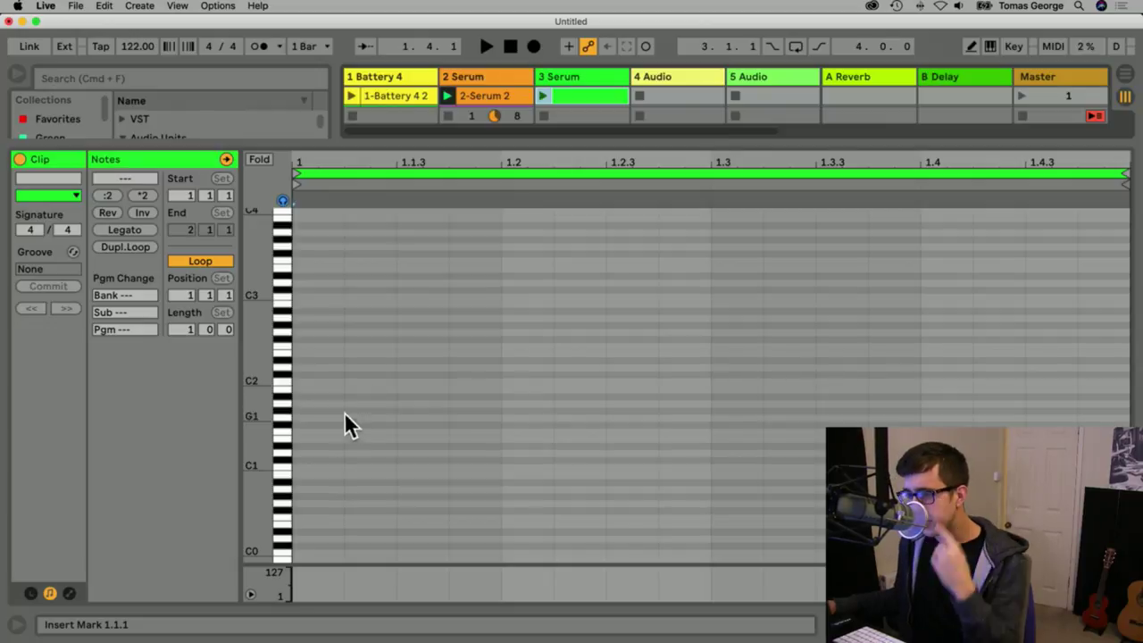
pyautogui.press('b')
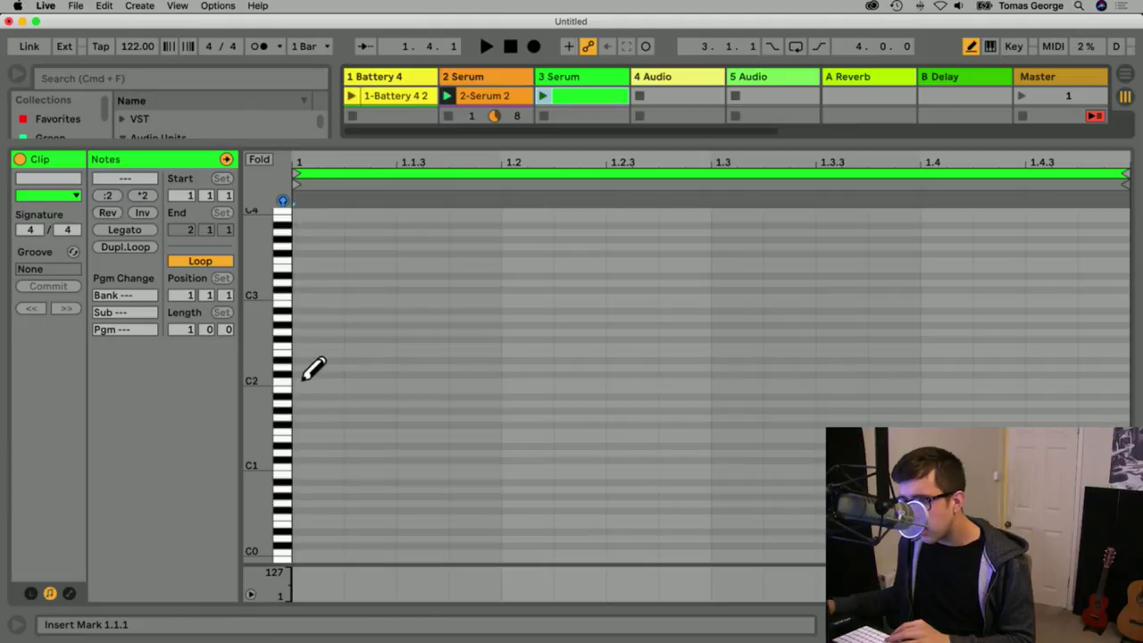
pyautogui.click(304, 382)
pyautogui.click(304, 359)
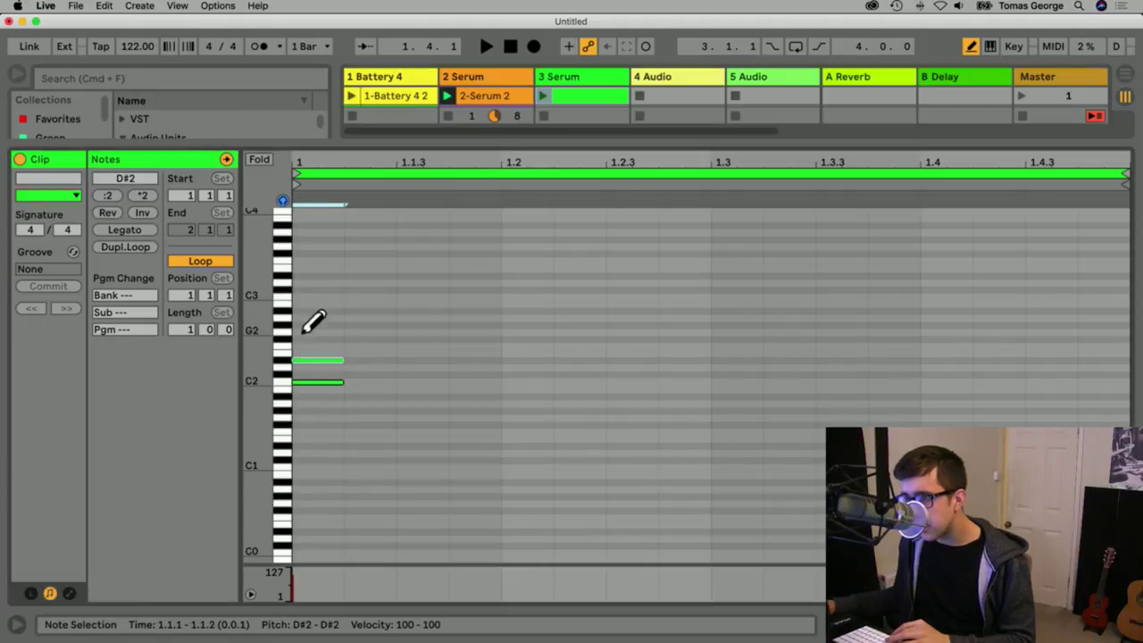
pyautogui.click(303, 332)
pyautogui.click(381, 410)
pyautogui.click(380, 408)
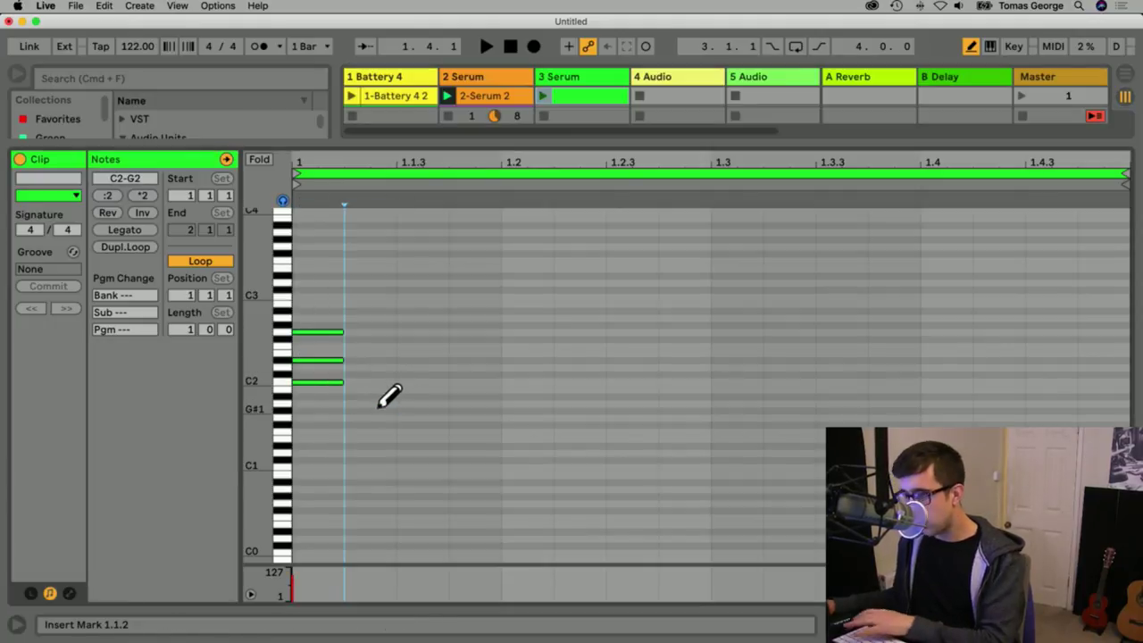
pyautogui.press('b')
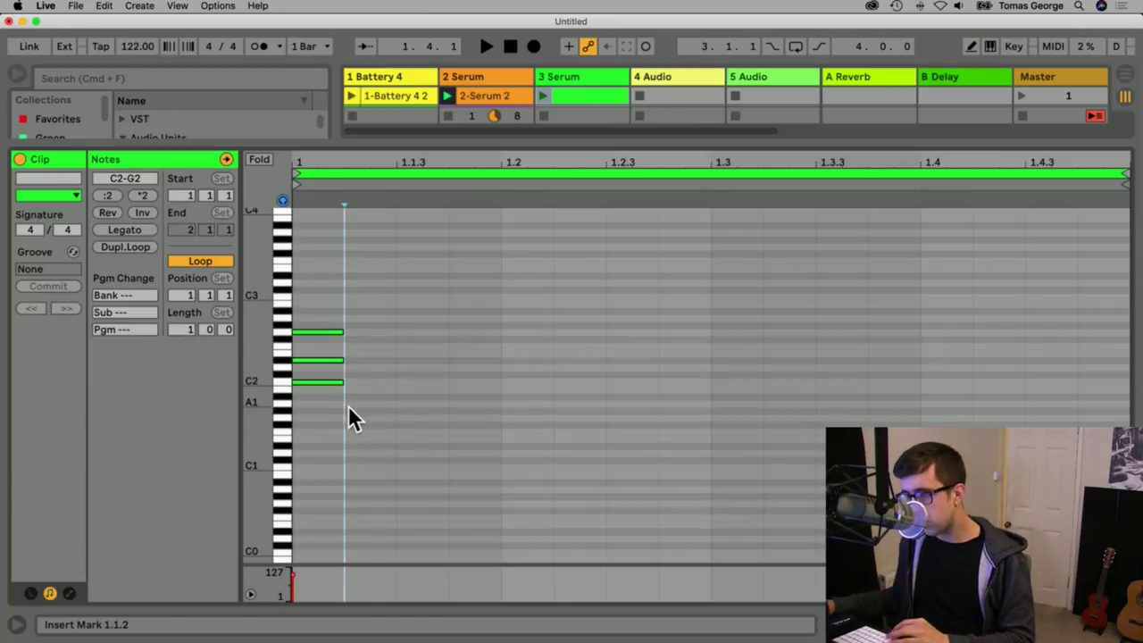
# Extend all three chord notes to fill the full bar and launch the clip.
pyautogui.press('super+a')
pyautogui.moveTo(339, 333)
pyautogui.mouseDown()
pyautogui.moveTo(723, 352)
pyautogui.moveTo(671, 352)
pyautogui.moveTo(710, 360)
pyautogui.mouseUp()
pyautogui.press('space')
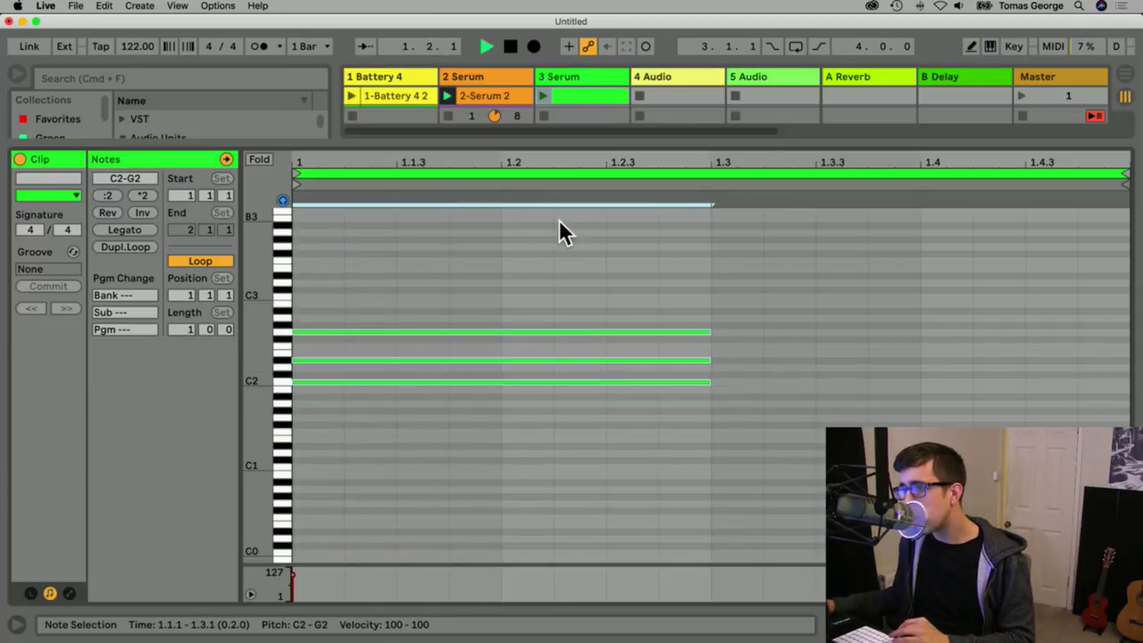
pyautogui.click(547, 96)
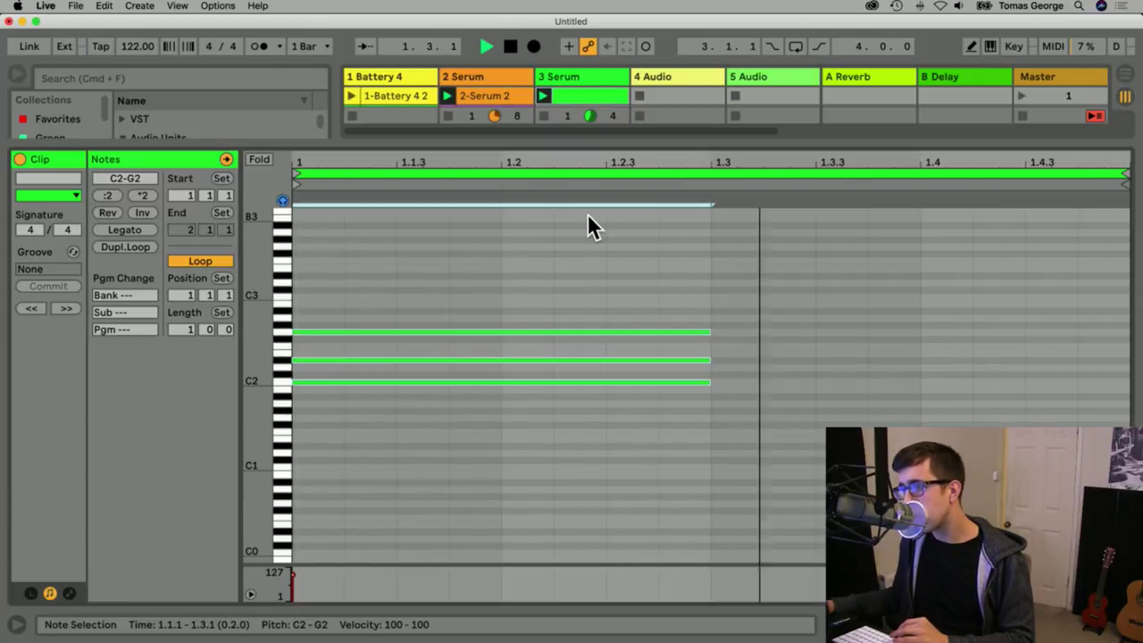
pyautogui.moveTo(703, 381); pyautogui.dragTo(1125, 385)
# Extend the chord clip's loop to four bars.
pyautogui.moveTo(519, 167); pyautogui.dragTo(520, 162)
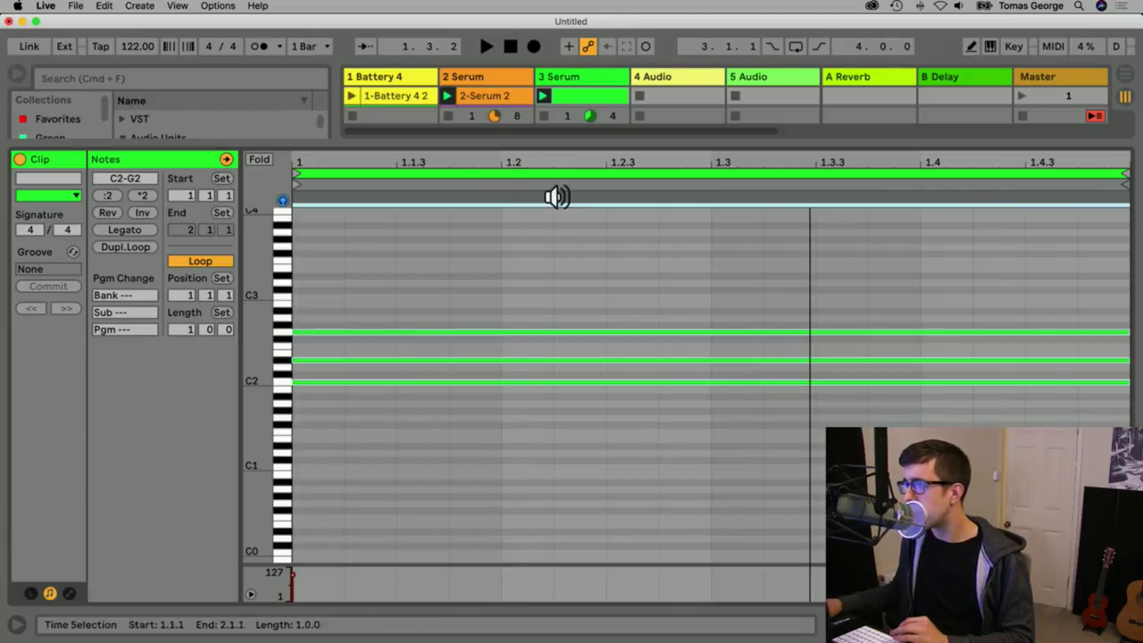
pyautogui.moveTo(1123, 172); pyautogui.dragTo(949, 202)
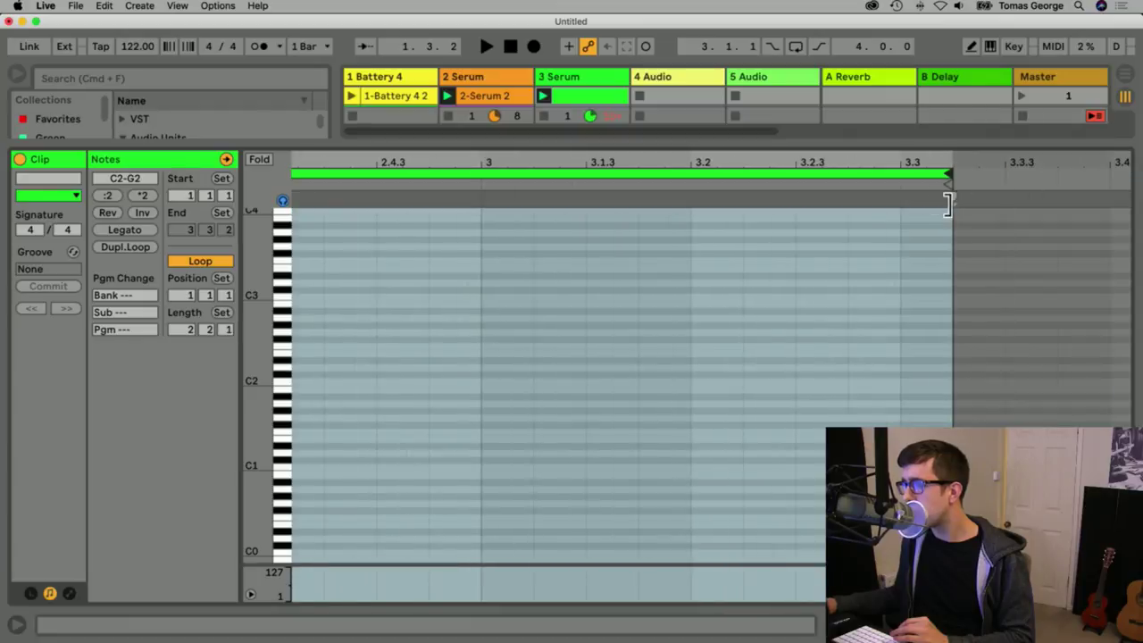
pyautogui.doubleClick(860, 162)
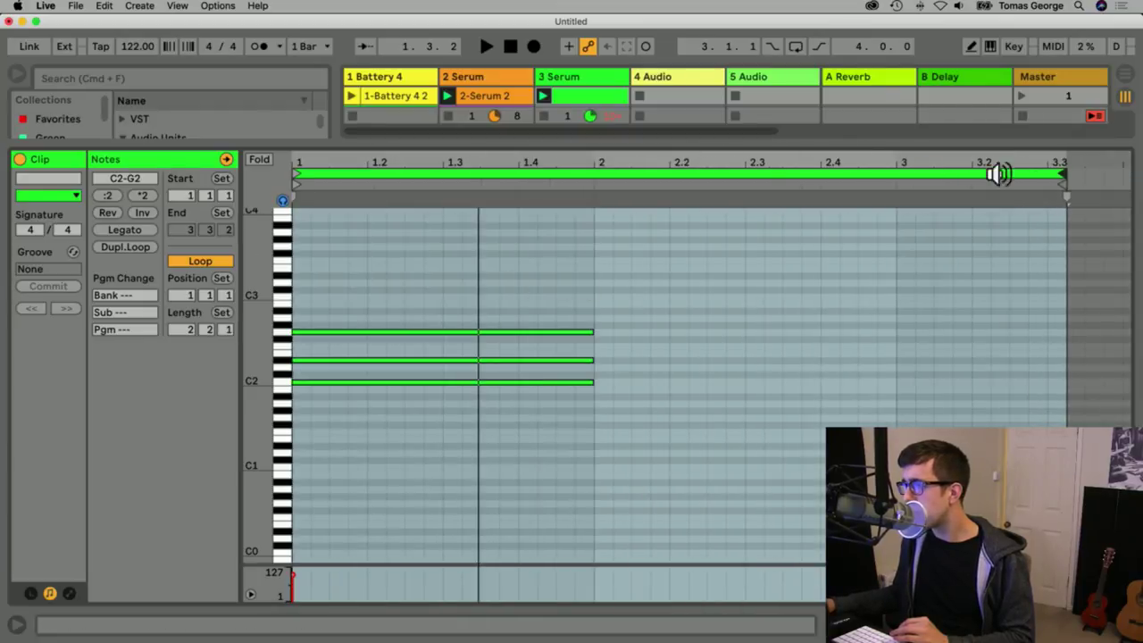
pyautogui.moveTo(1063, 173); pyautogui.dragTo(935, 203)
pyautogui.hscroll(-5, 925, 231)
pyautogui.hscroll(-3, 909, 237)
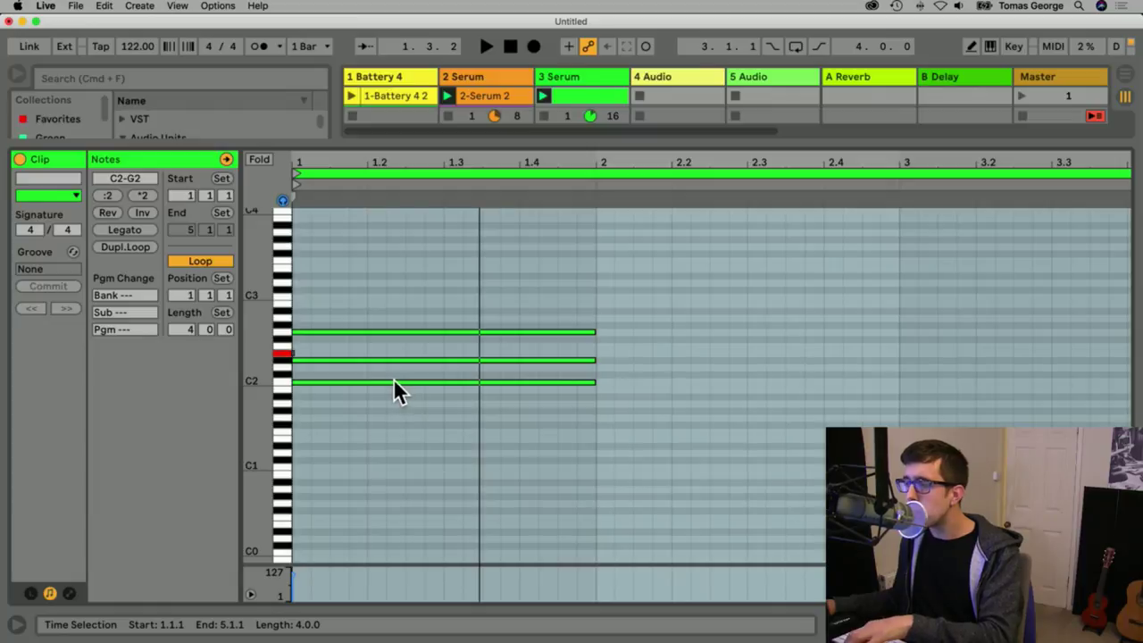
pyautogui.click(572, 75)
pyautogui.click(470, 79)
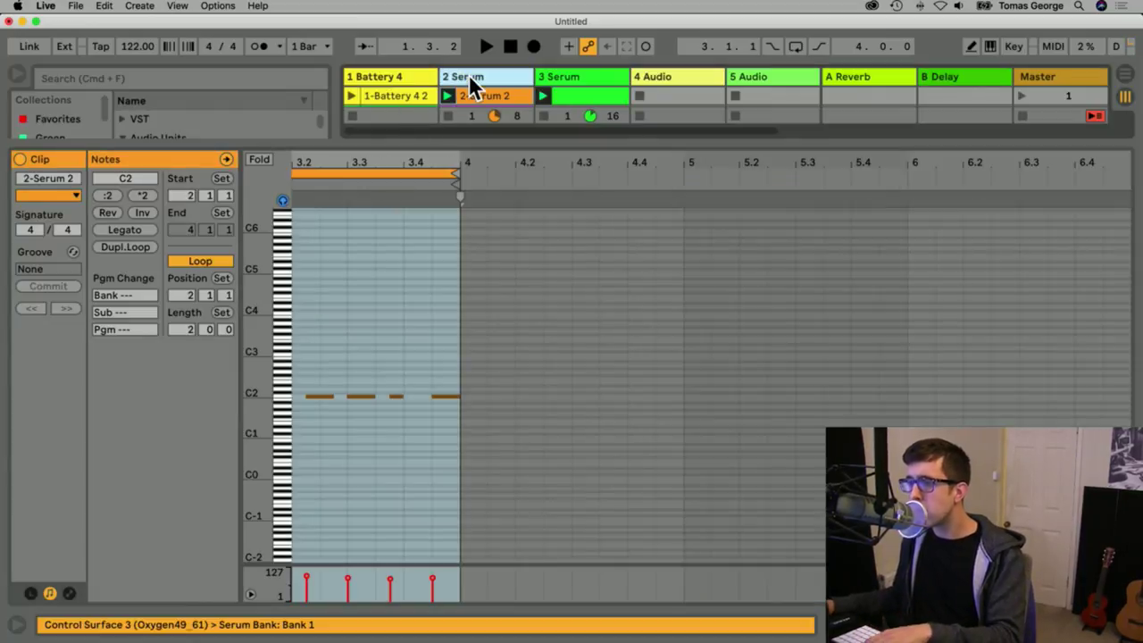
pyautogui.click(556, 81)
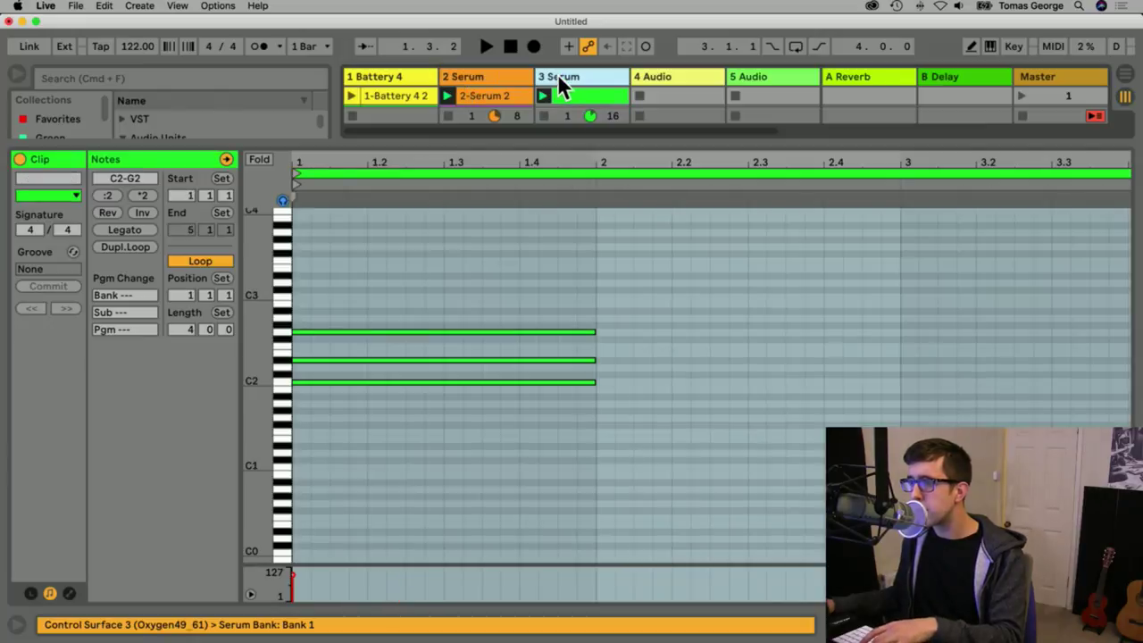
pyautogui.click(46, 7)
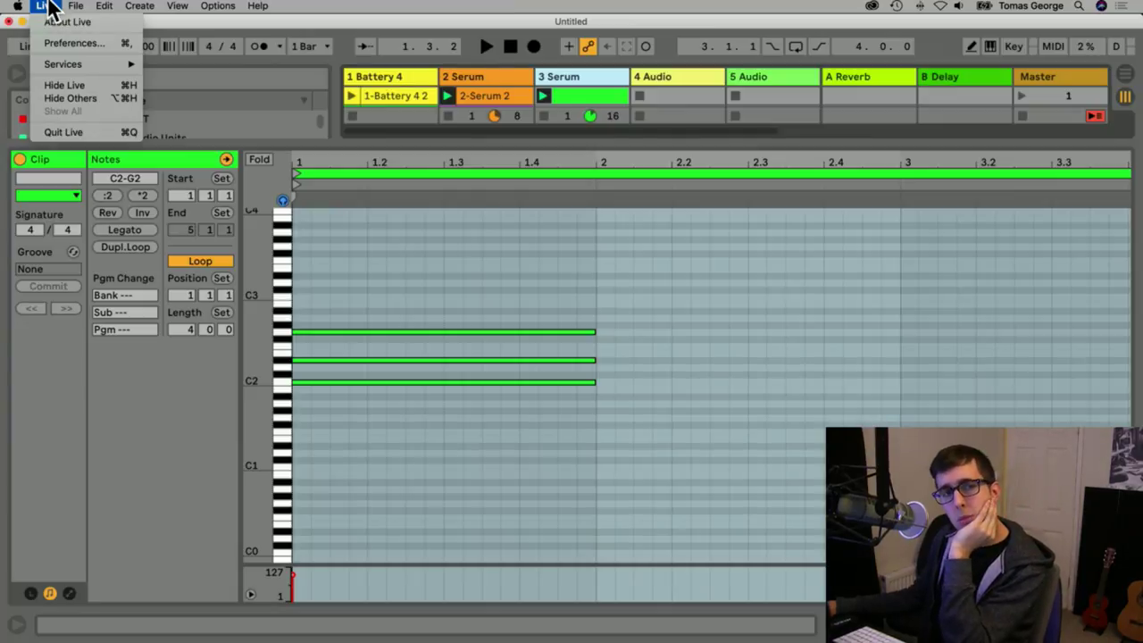
pyautogui.click(397, 13)
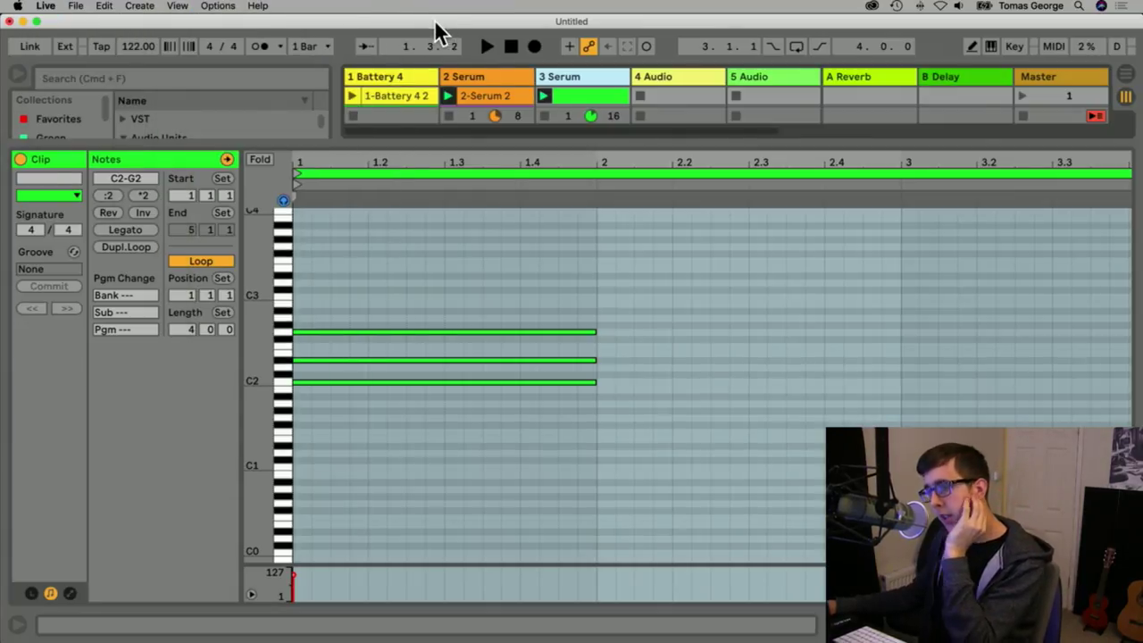
# Set the second Serum track's monitoring to Auto.
pyautogui.moveTo(407, 143); pyautogui.dragTo(492, 636)
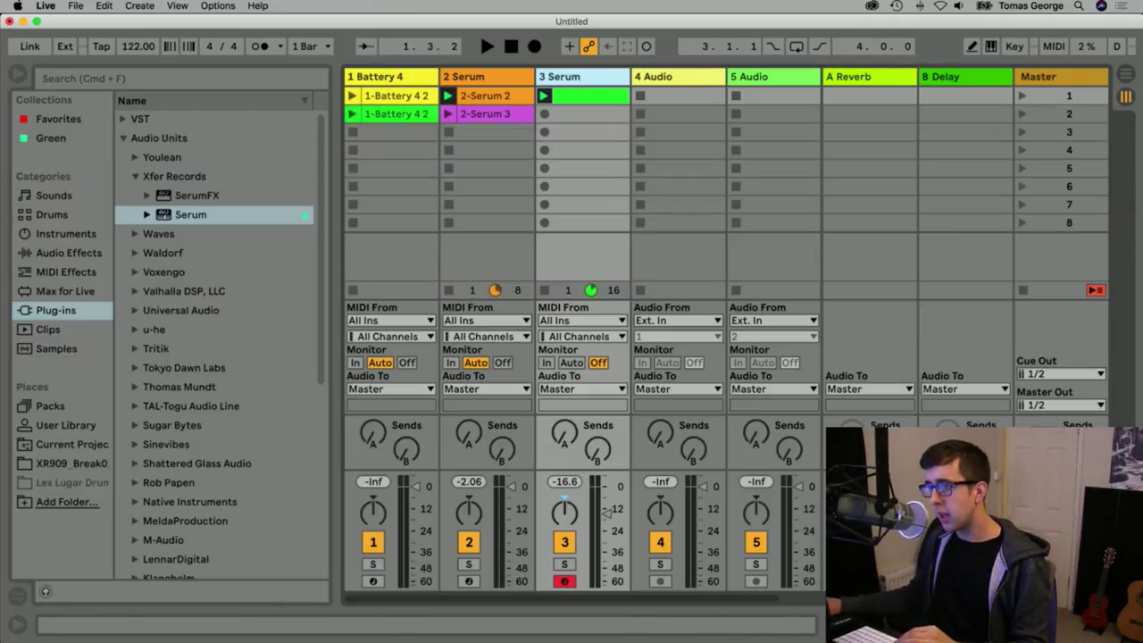
pyautogui.press('Tab')
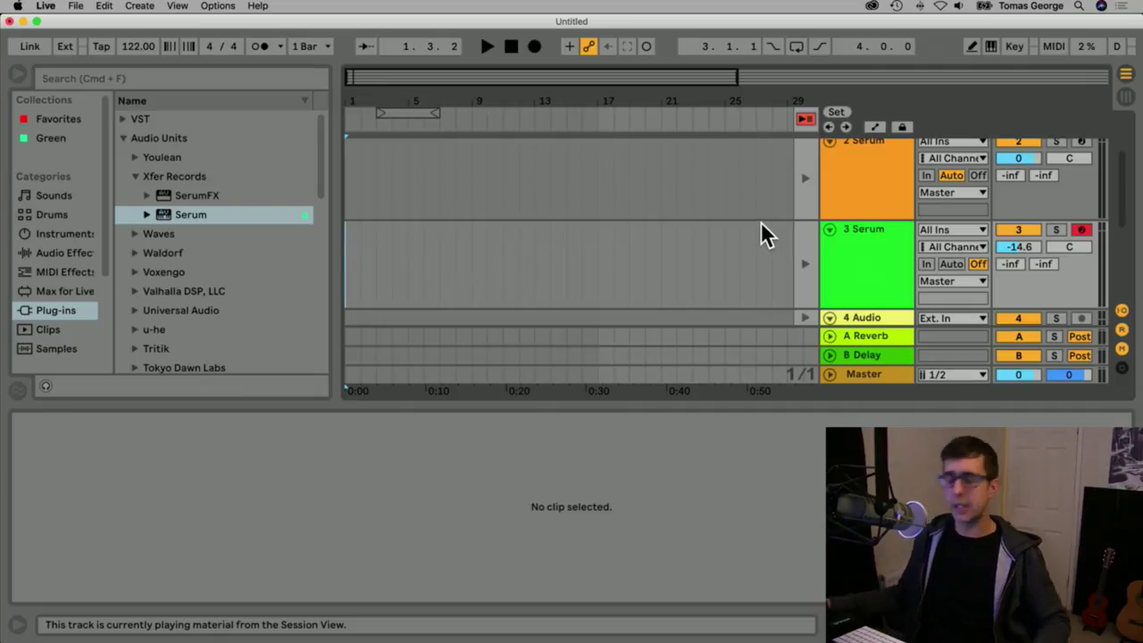
pyautogui.press('Tab')
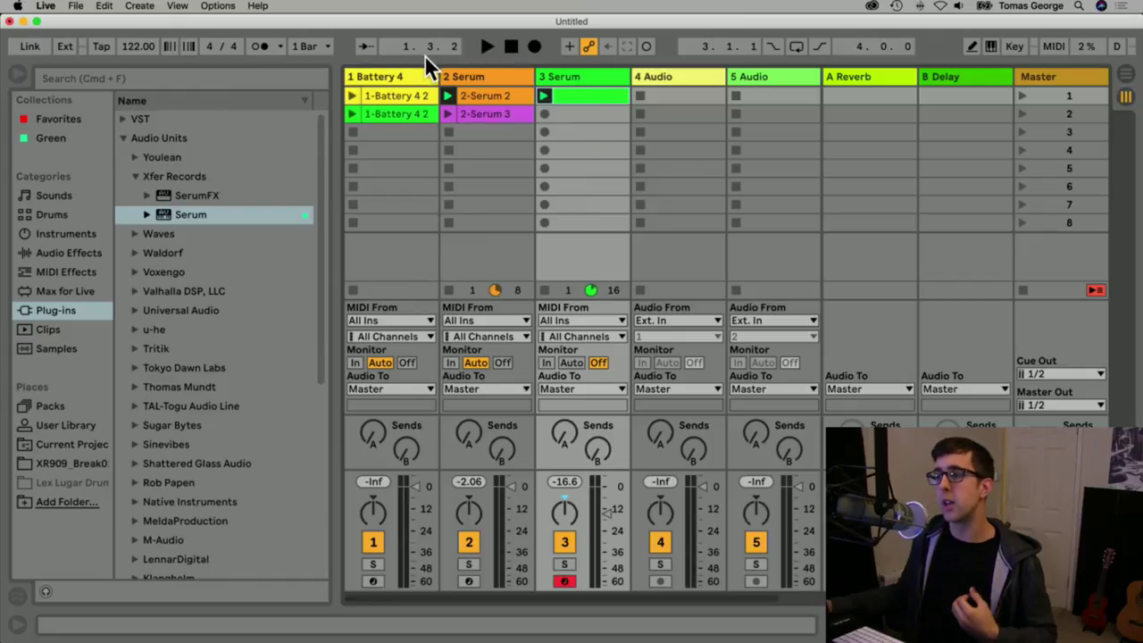
pyautogui.press('Tab')
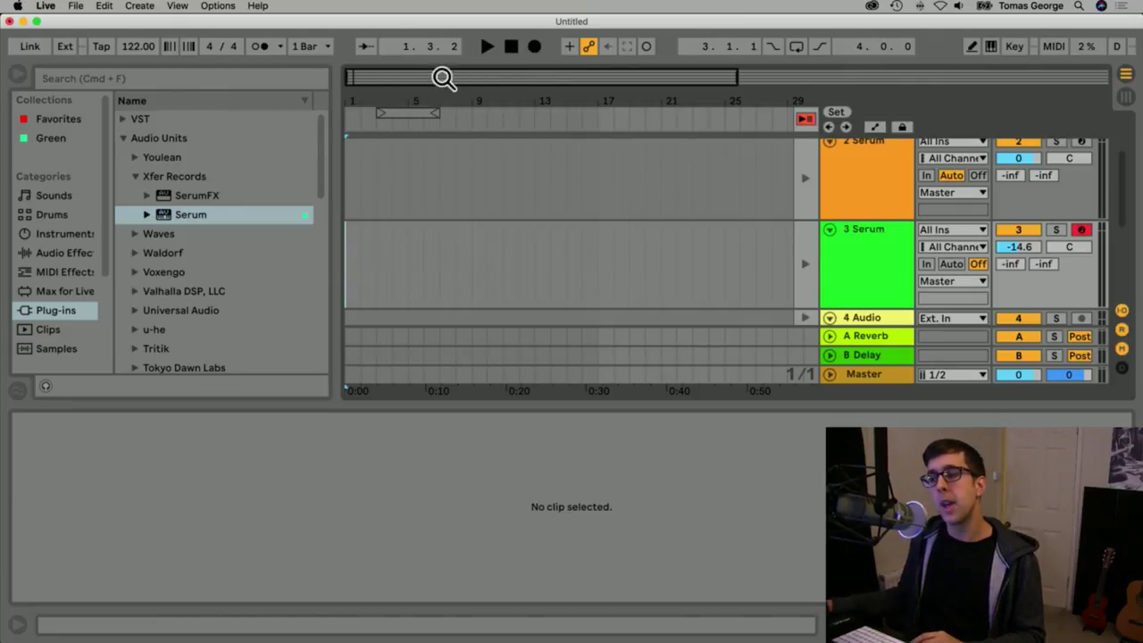
pyautogui.press('Tab')
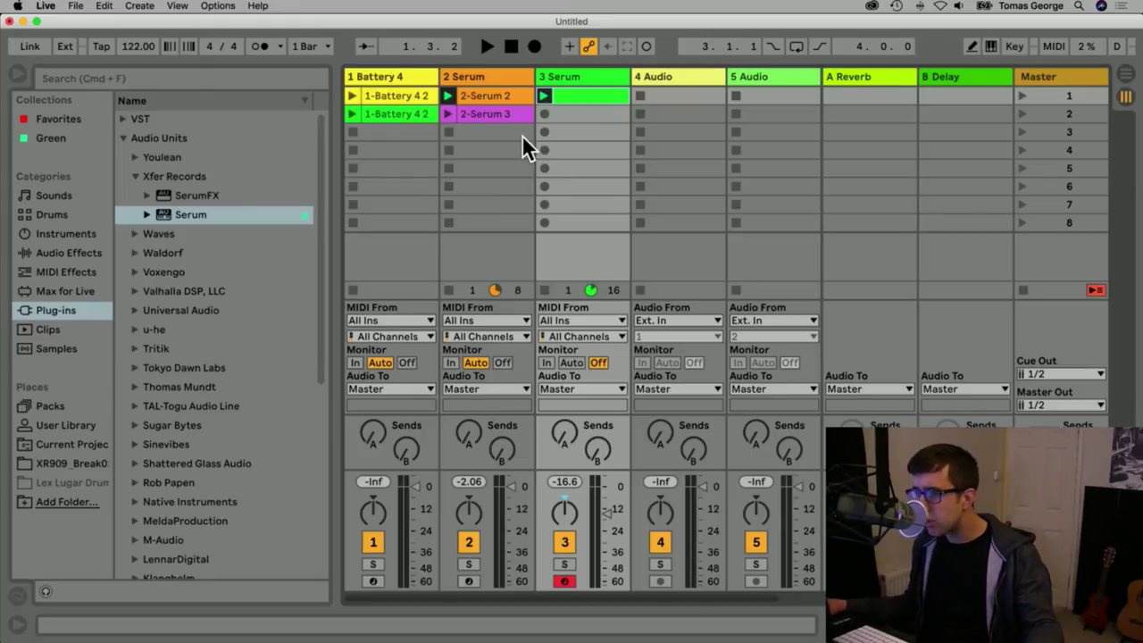
pyautogui.click(485, 75)
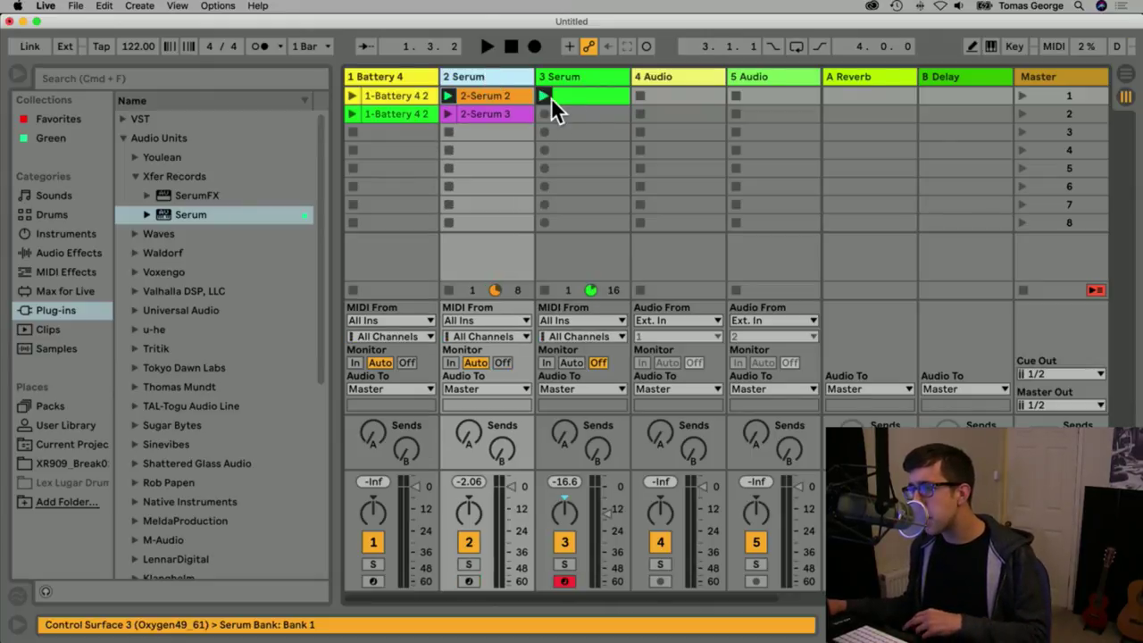
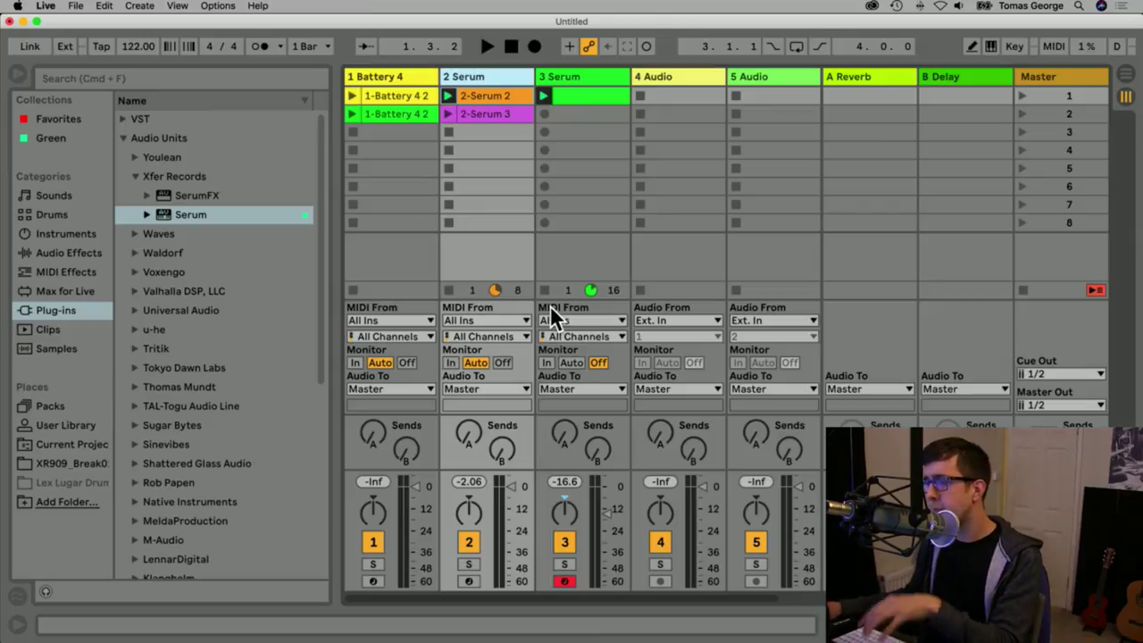
pyautogui.click(572, 362)
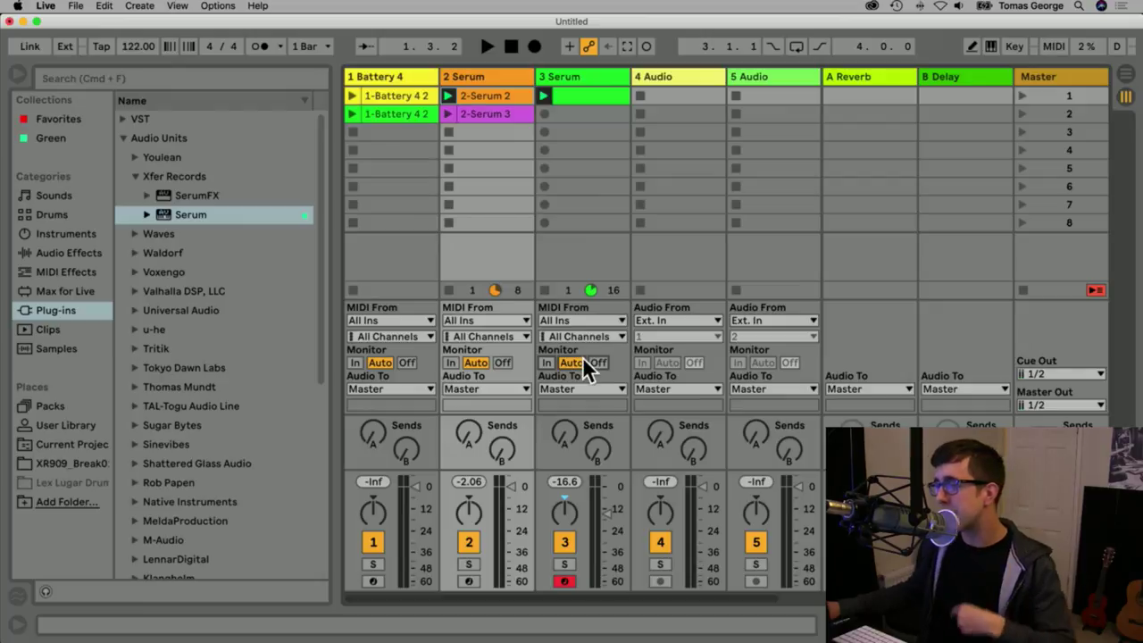
pyautogui.doubleClick(576, 95)
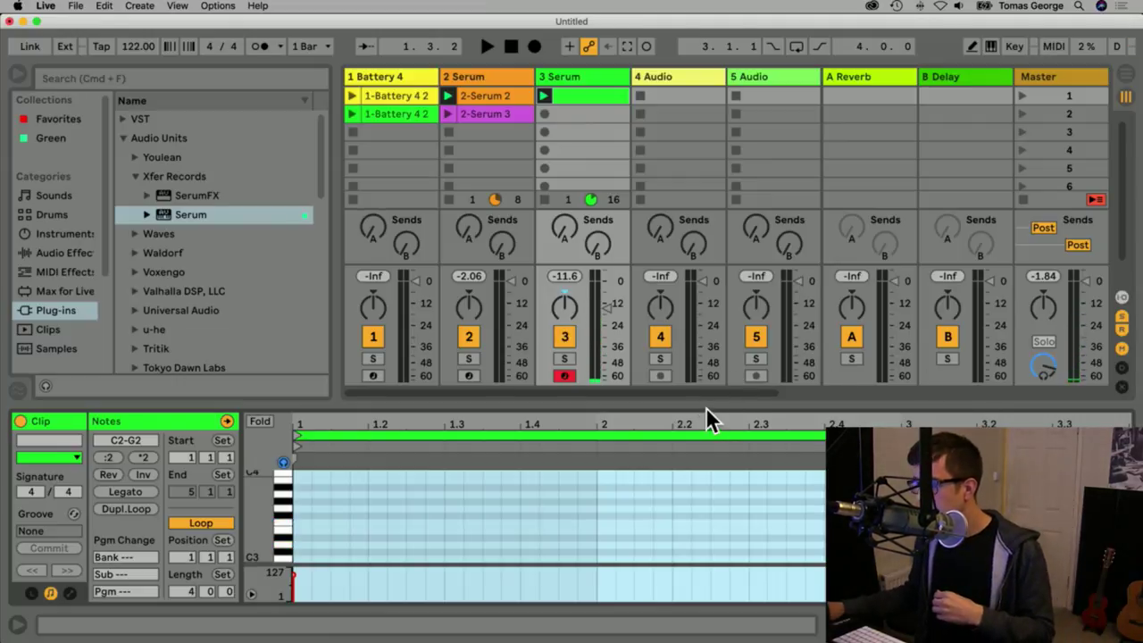
pyautogui.moveTo(705, 407); pyautogui.dragTo(695, 228)
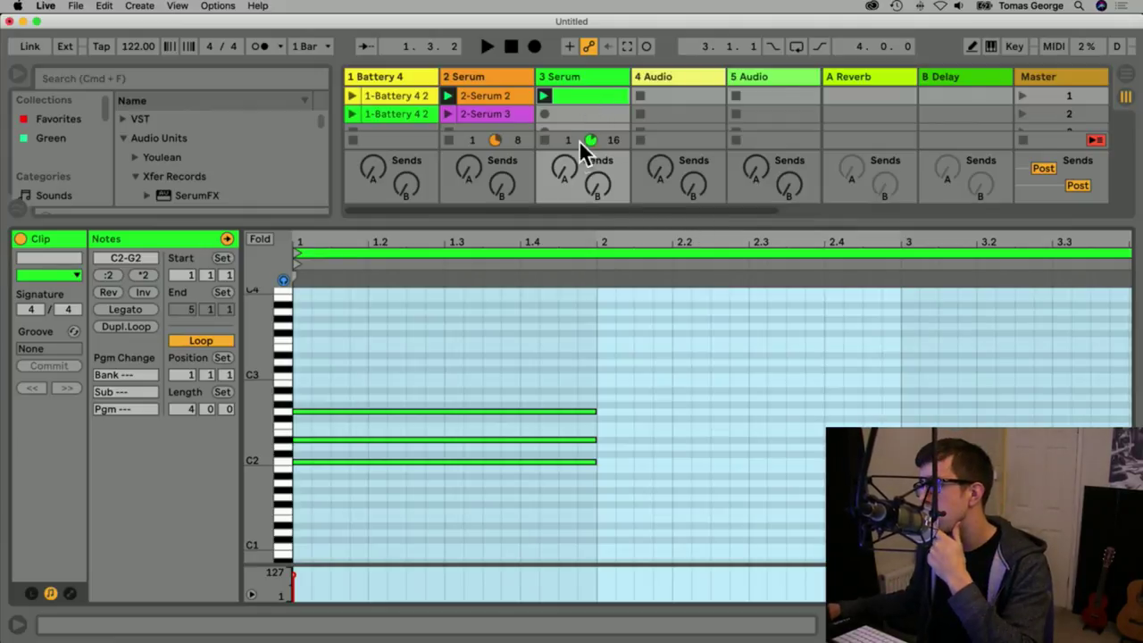
pyautogui.moveTo(583, 213); pyautogui.dragTo(605, 397)
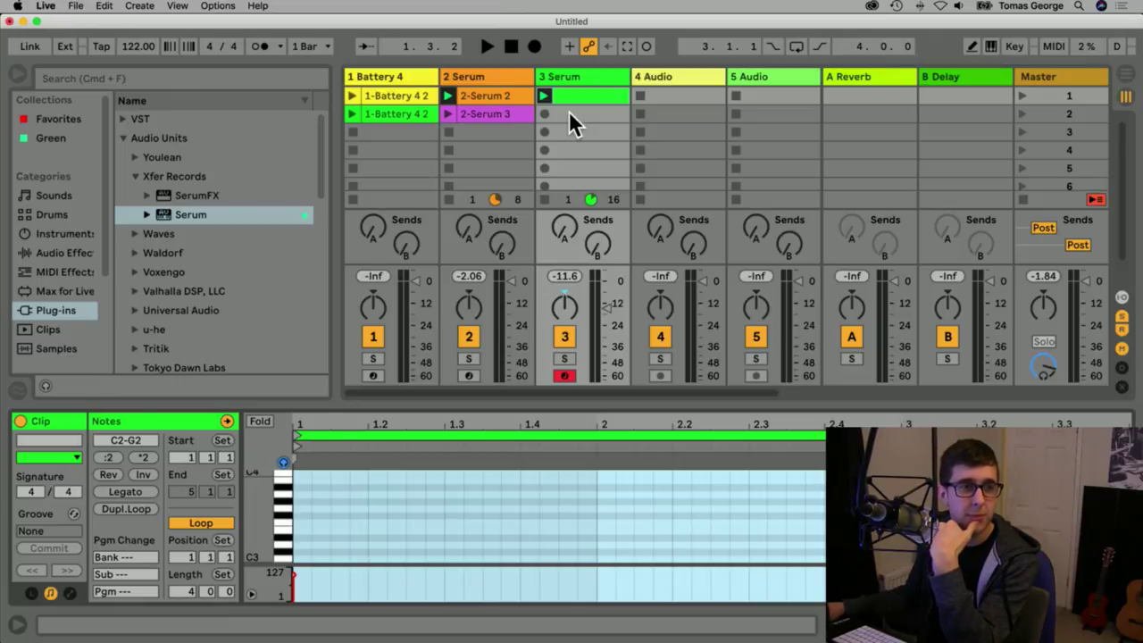
# Record a played chord part into the second Serum track's second slot with the green Battery 4 clip running, and stop playback.
pyautogui.click(548, 115)
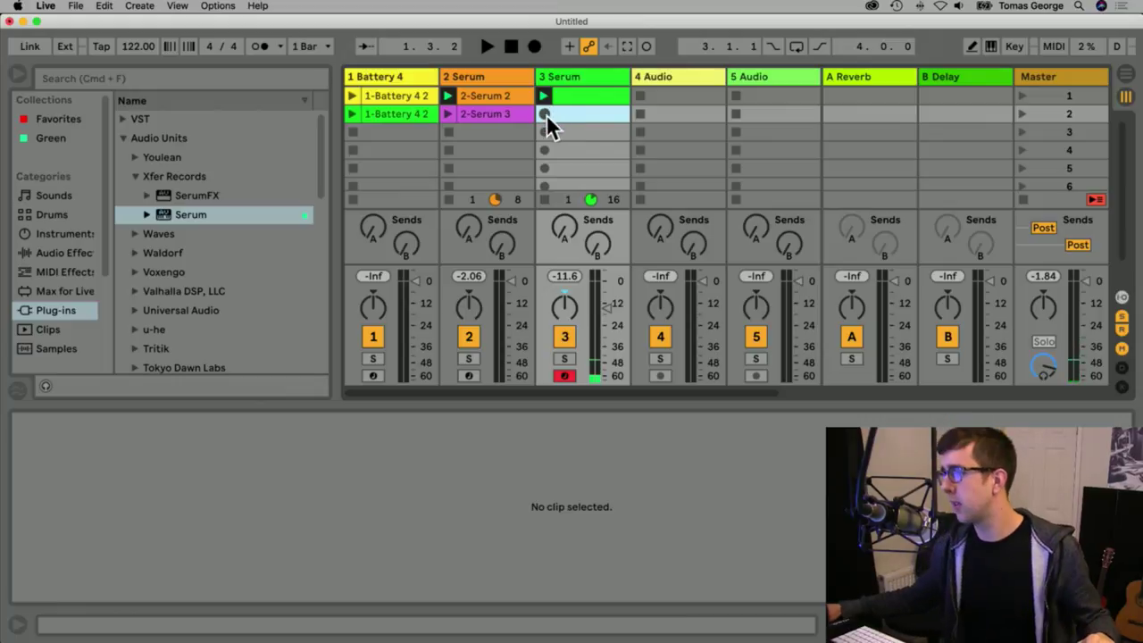
pyautogui.click(546, 110)
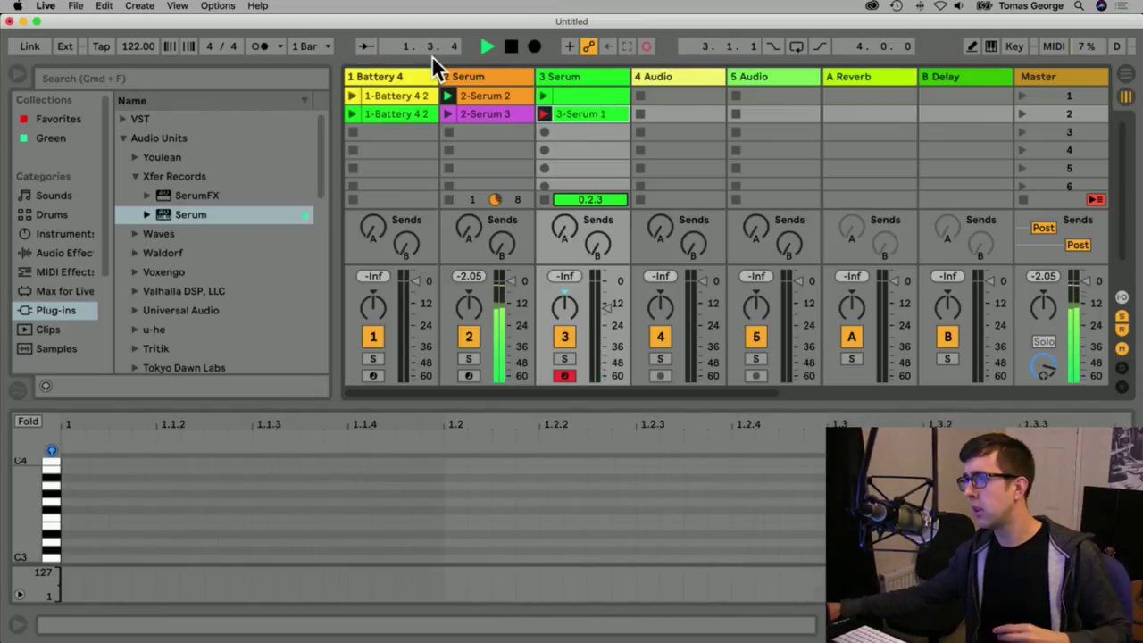
pyautogui.click(352, 113)
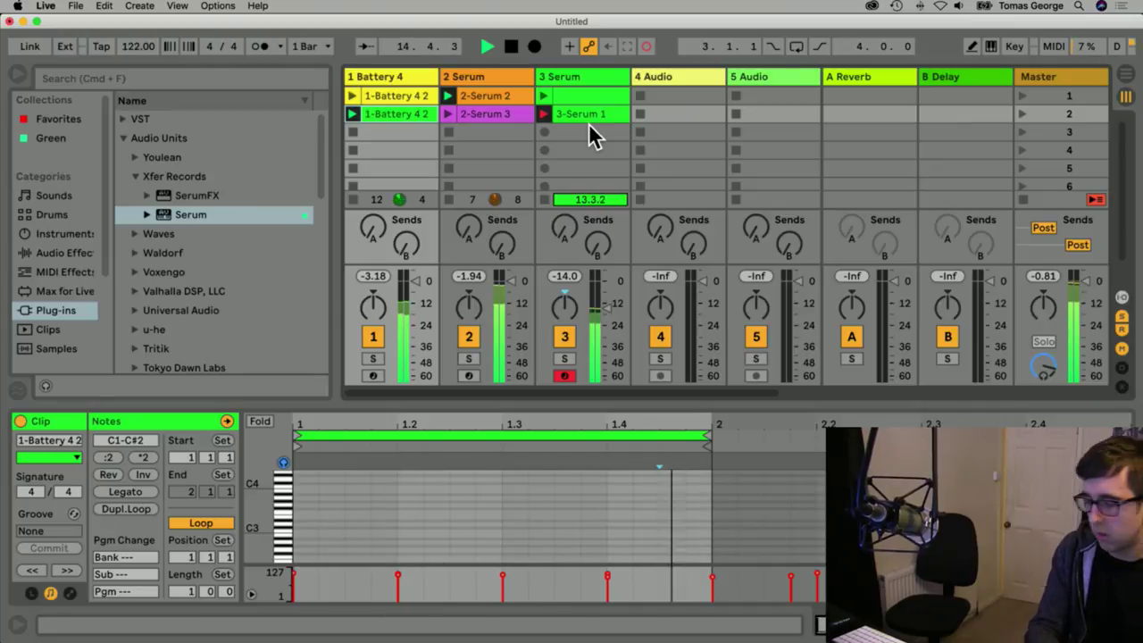
pyautogui.press('space')
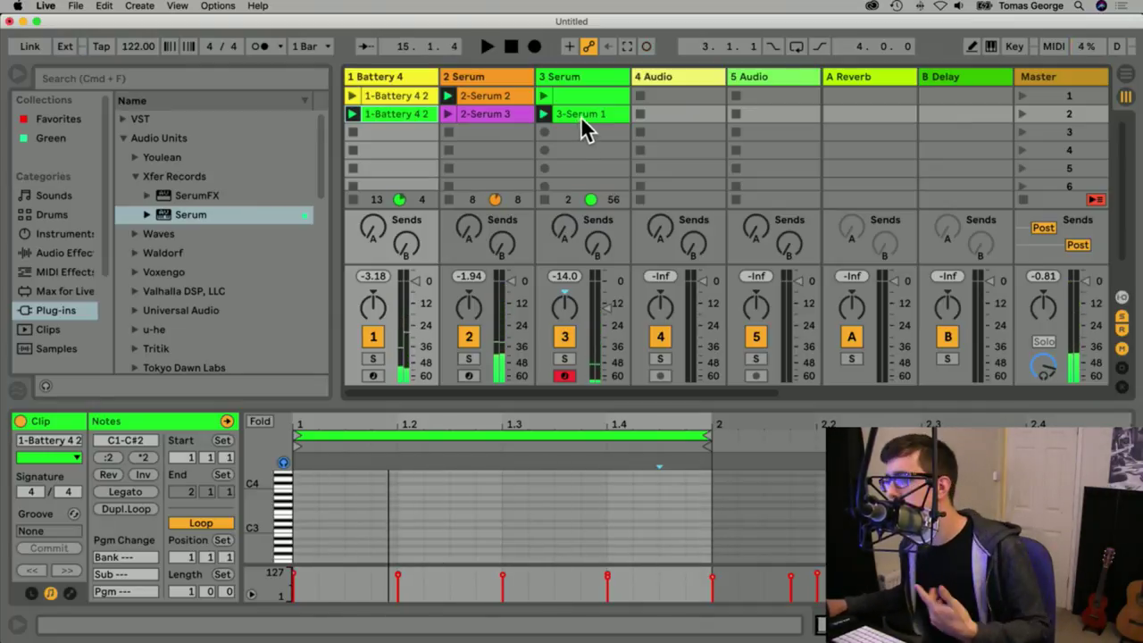
# Delete the first two recorded takes, starting at bars 5 and 9, from the 3-Serum 1 clip.
pyautogui.click(582, 115)
pyautogui.moveTo(658, 404); pyautogui.dragTo(625, 214)
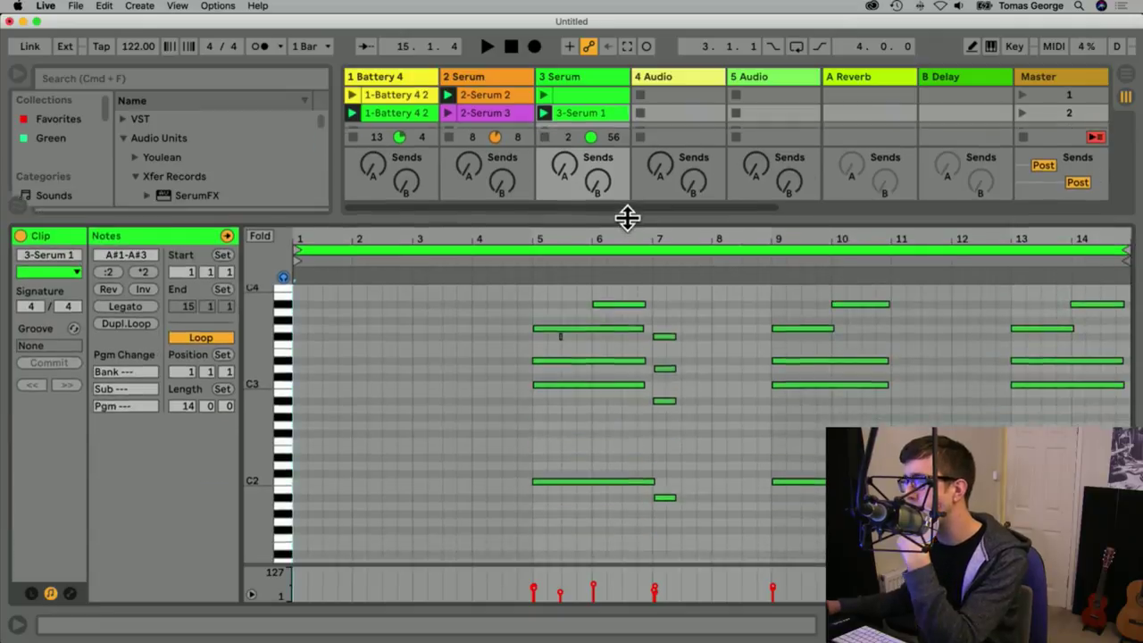
pyautogui.moveTo(732, 513); pyautogui.dragTo(533, 285)
pyautogui.press('Delete')
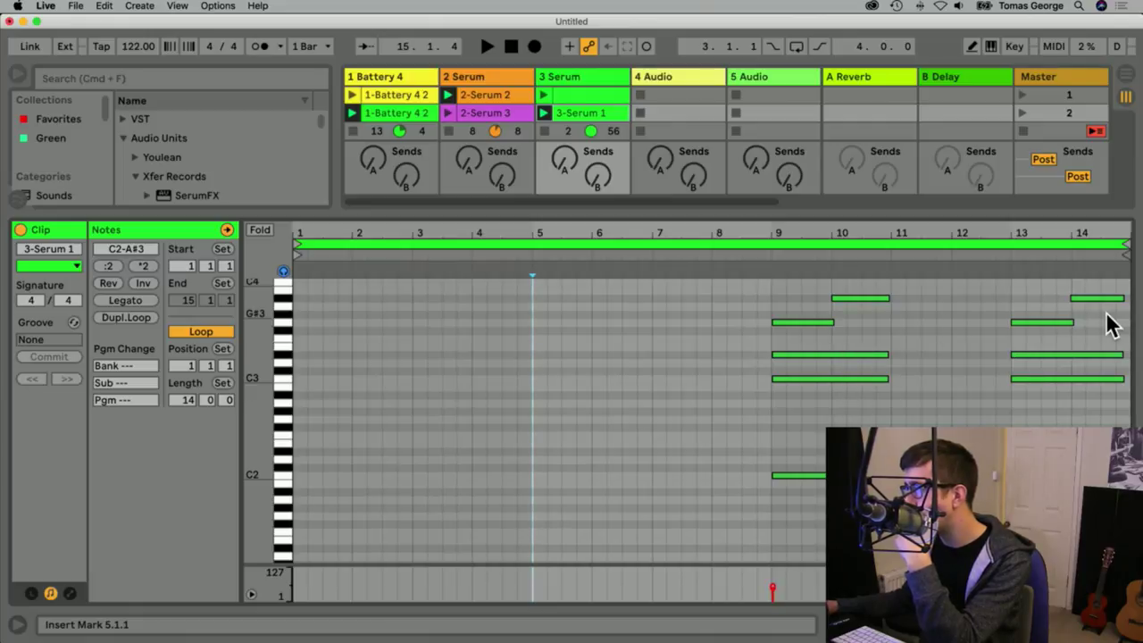
pyautogui.moveTo(741, 282); pyautogui.dragTo(924, 513)
pyautogui.press('Delete')
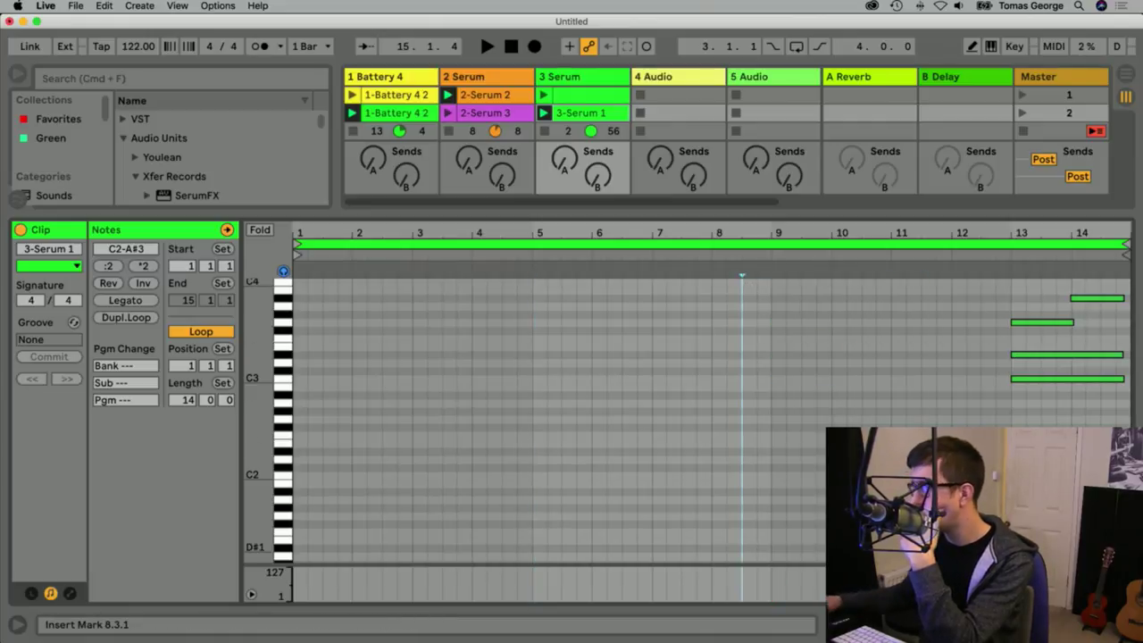
# Move the 3-Serum 1 clip's loop start to bar 11 and crop the clip to that four-bar loop.
pyautogui.moveTo(300, 244); pyautogui.dragTo(837, 247)
pyautogui.press('space')
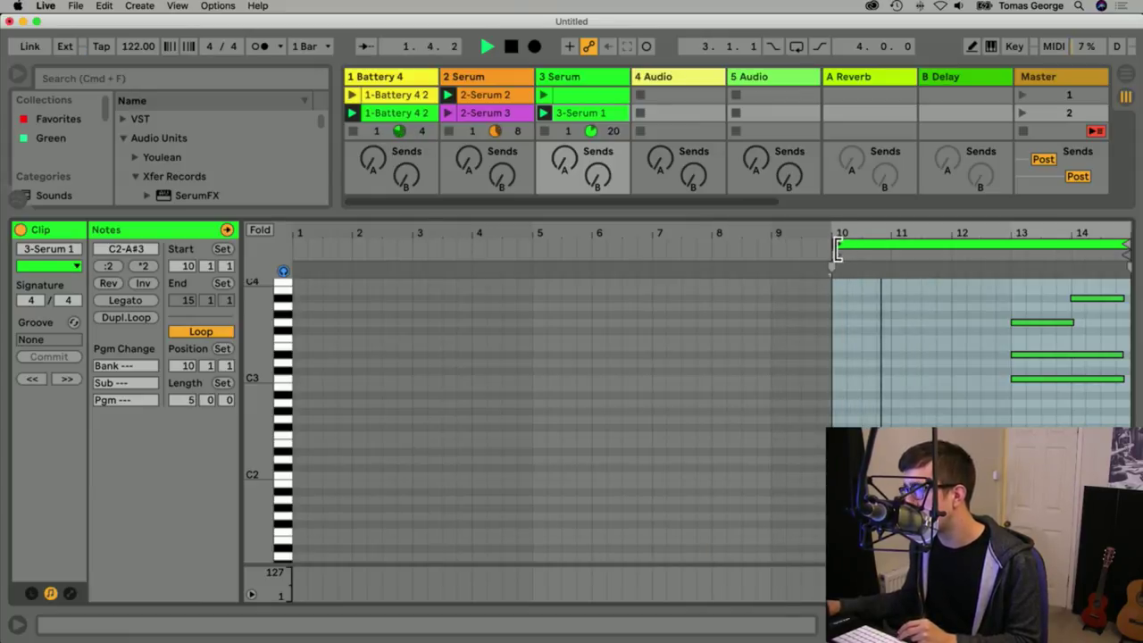
pyautogui.moveTo(837, 247); pyautogui.dragTo(950, 253)
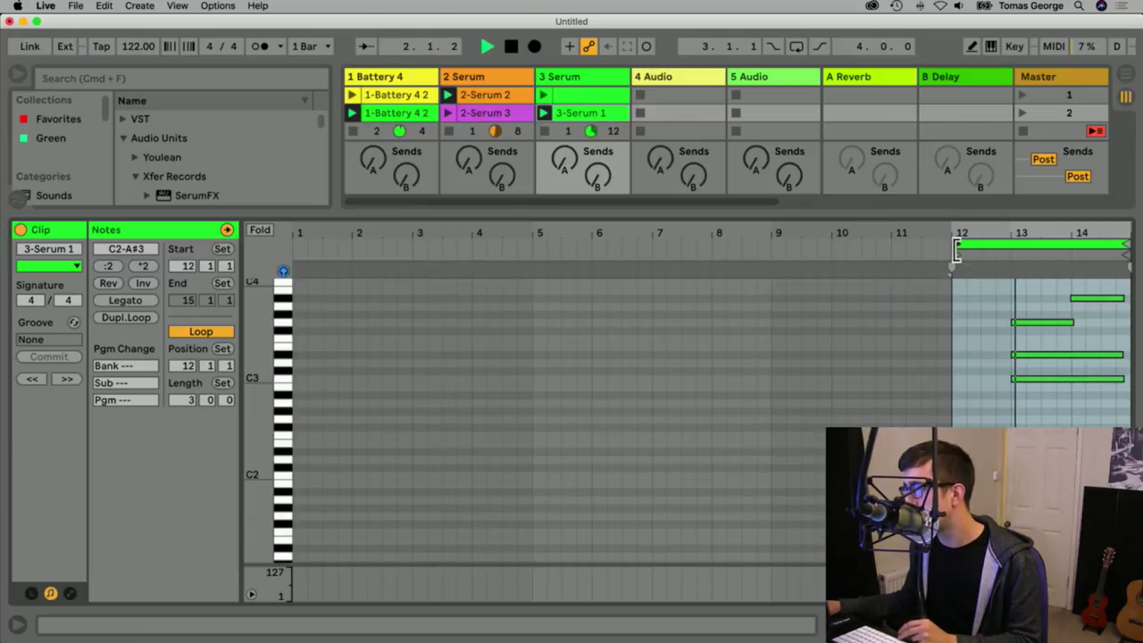
pyautogui.moveTo(949, 253); pyautogui.dragTo(893, 253)
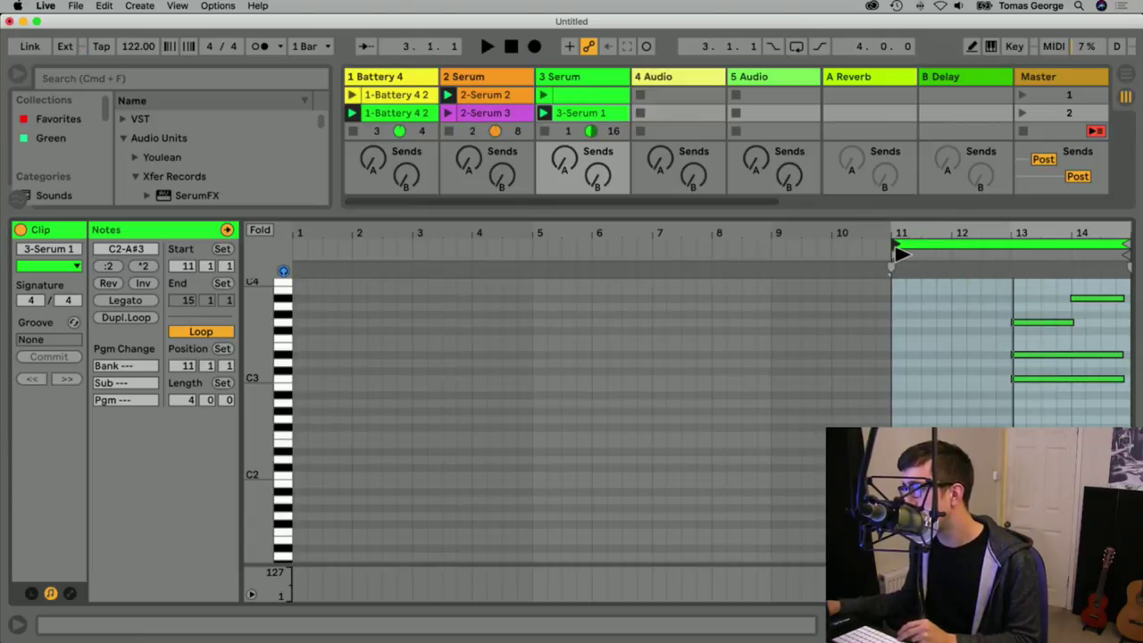
pyautogui.press('space')
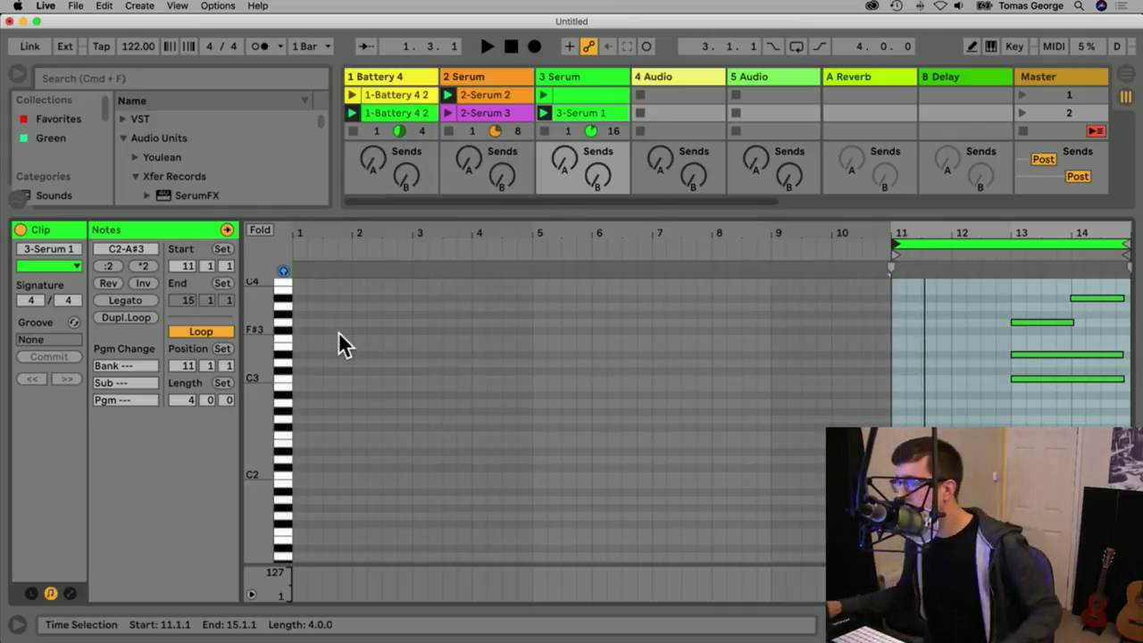
pyautogui.rightClick(900, 256)
pyautogui.click(913, 266)
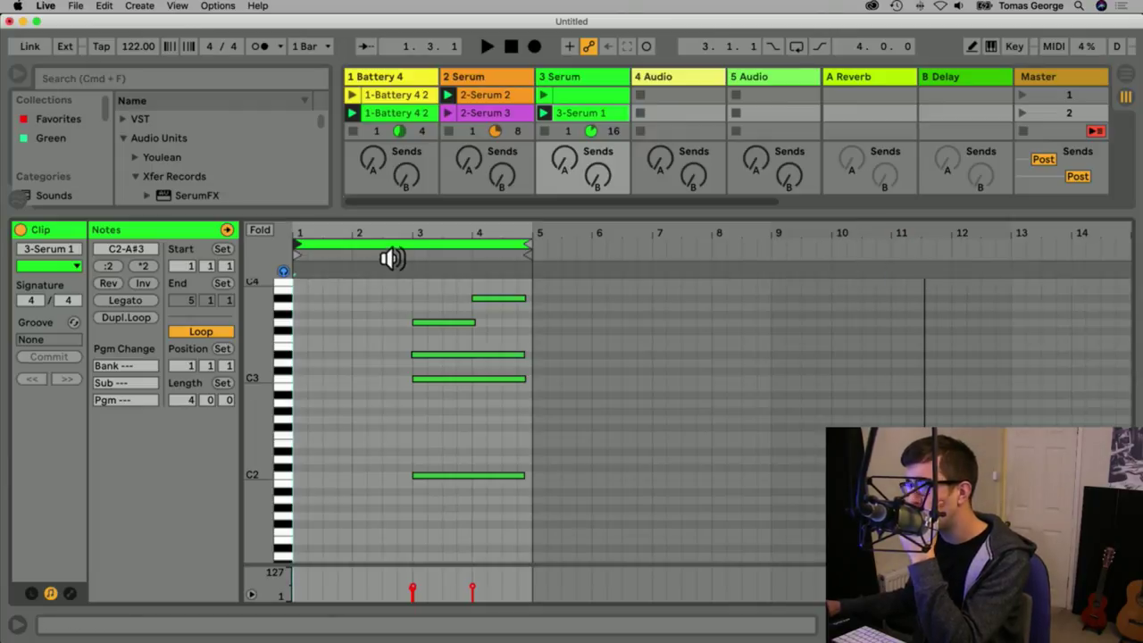
# Open Serum on the third track, switch oscillator A off and enable the sub oscillator.
pyautogui.moveTo(408, 213); pyautogui.dragTo(476, 466)
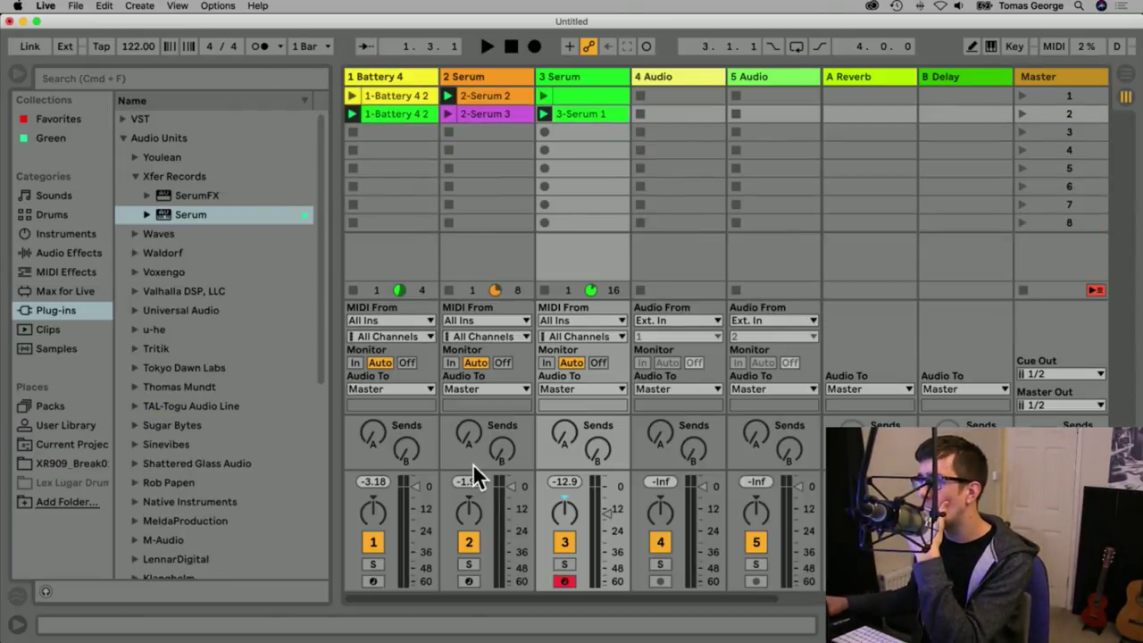
pyautogui.click(569, 76)
pyautogui.doubleClick(565, 74)
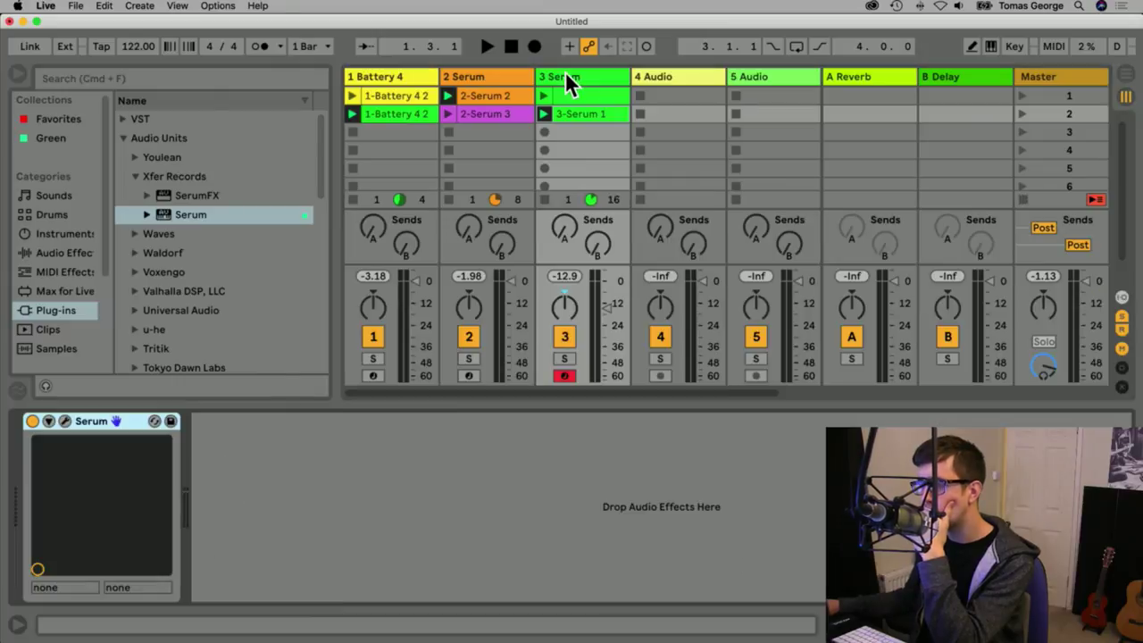
pyautogui.click(65, 420)
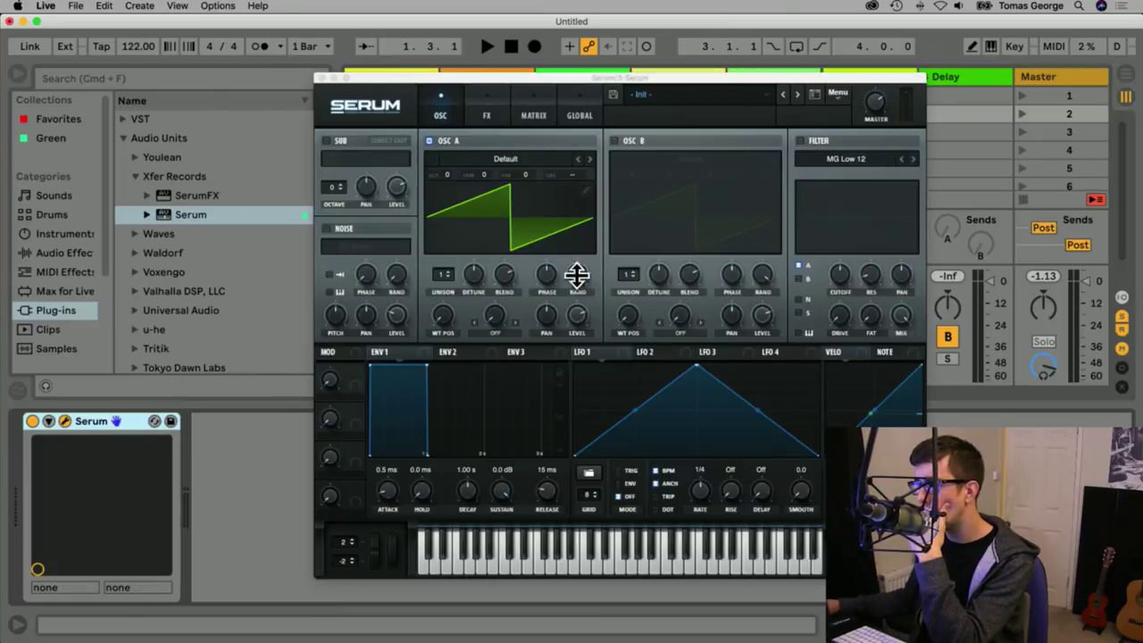
pyautogui.click(429, 141)
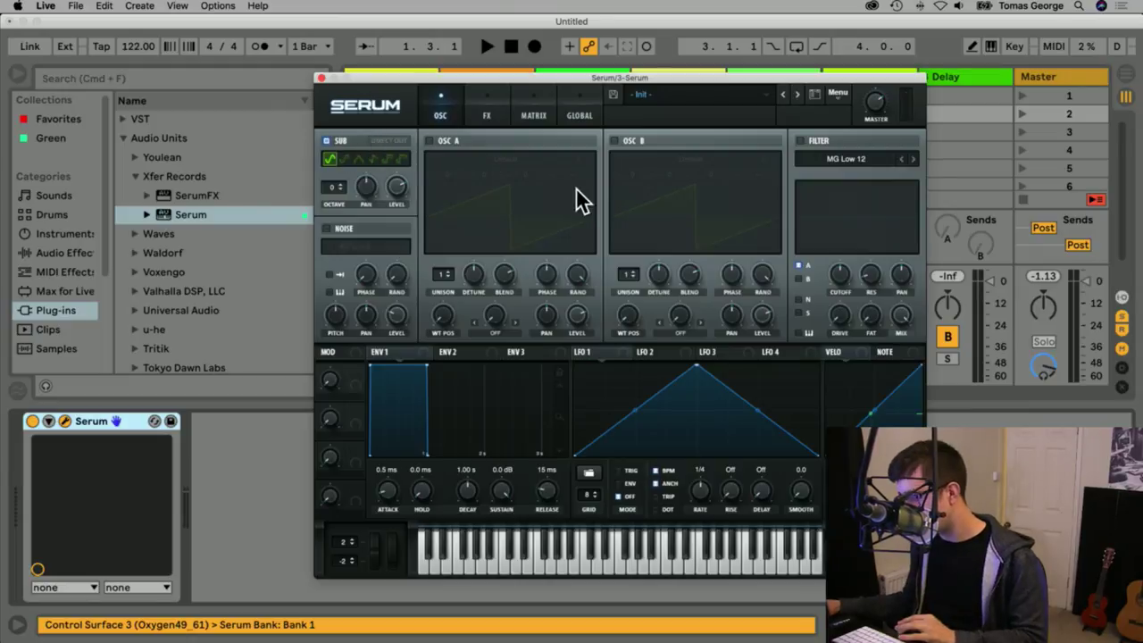
# Launch the 3-Serum 1 clip to hear the sub oscillator with the beat, and close the Serum window.
pyautogui.press('space')
pyautogui.moveTo(555, 82); pyautogui.dragTo(547, 161)
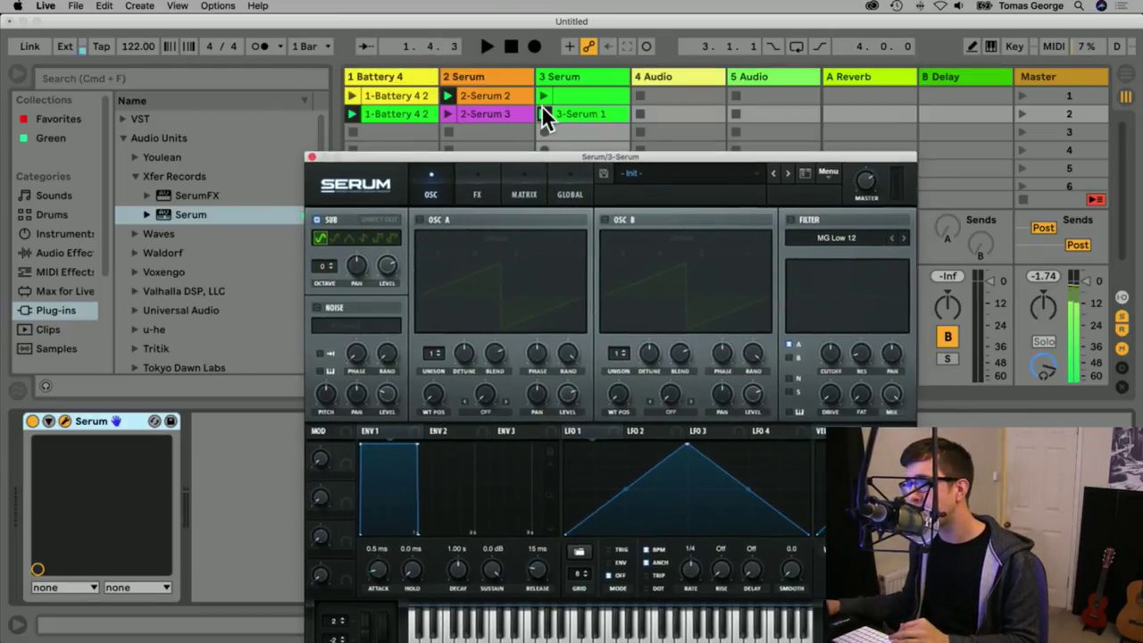
pyautogui.click(542, 112)
pyautogui.click(324, 266)
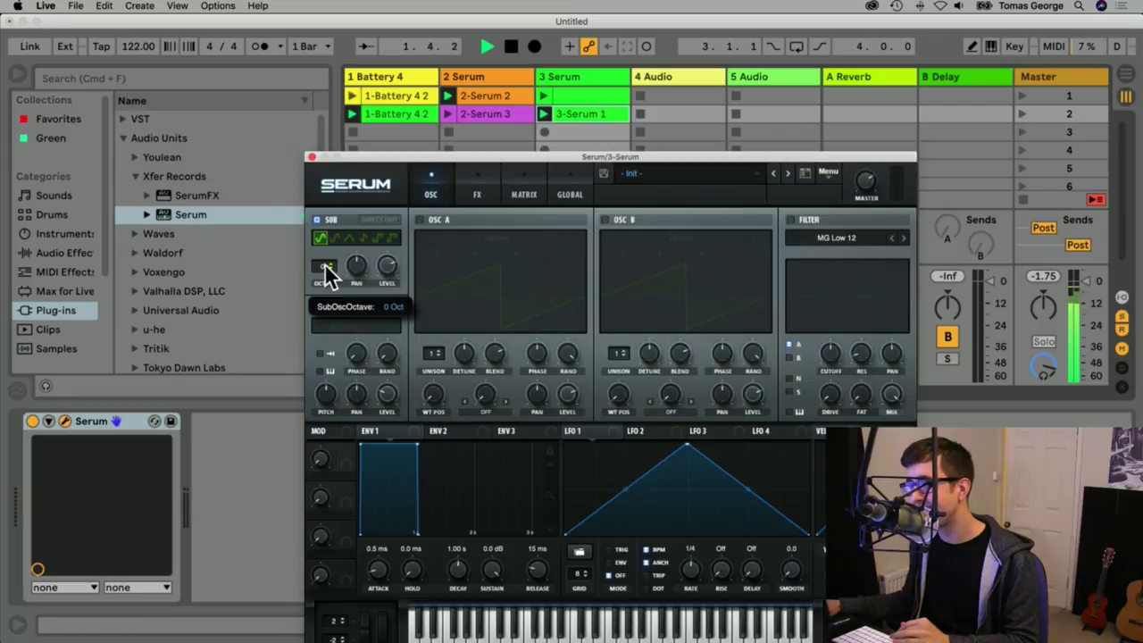
pyautogui.click(544, 112)
pyautogui.click(310, 157)
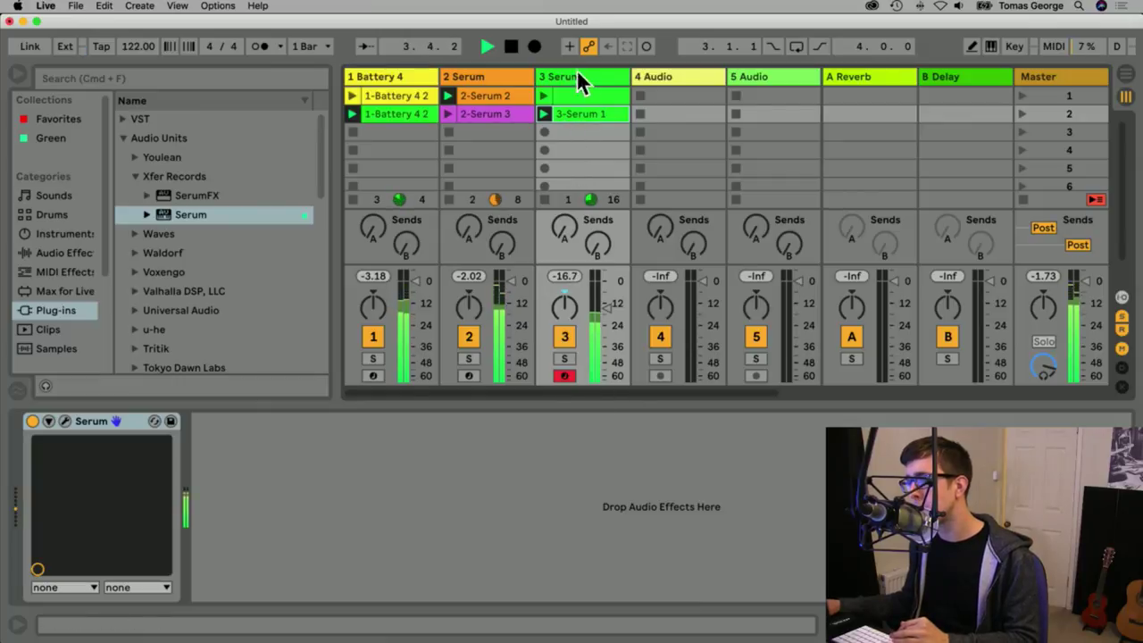
# Move the 3-Serum 1 clip's loop to start at bar 2 and end at bar 6.
pyautogui.doubleClick(579, 115)
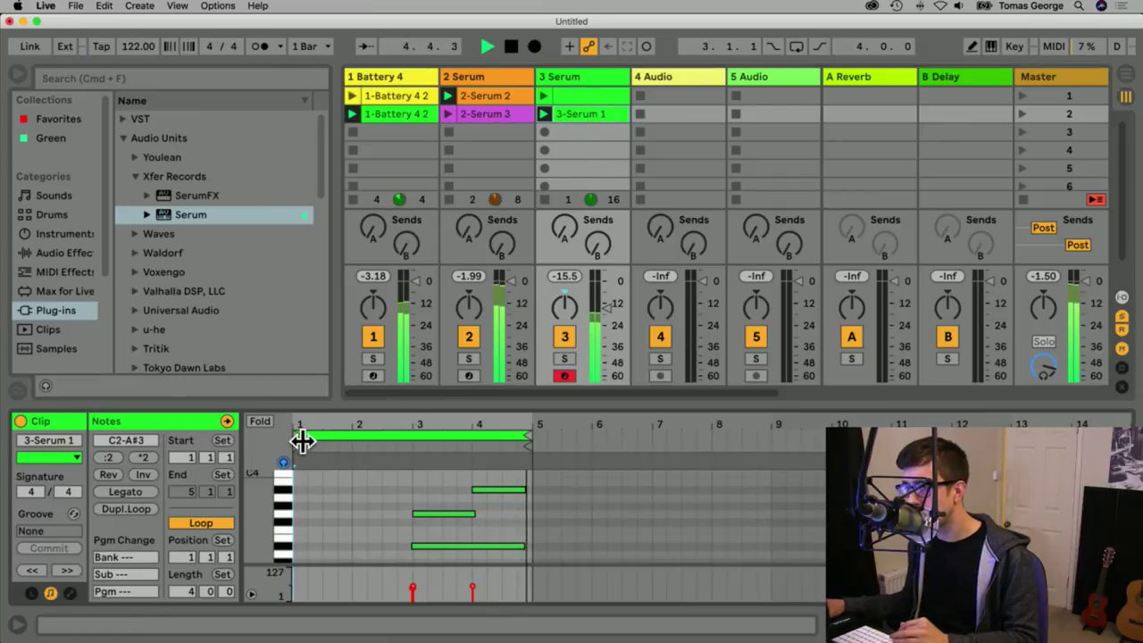
pyautogui.moveTo(301, 436); pyautogui.dragTo(353, 449)
pyautogui.press('space')
pyautogui.press('space')
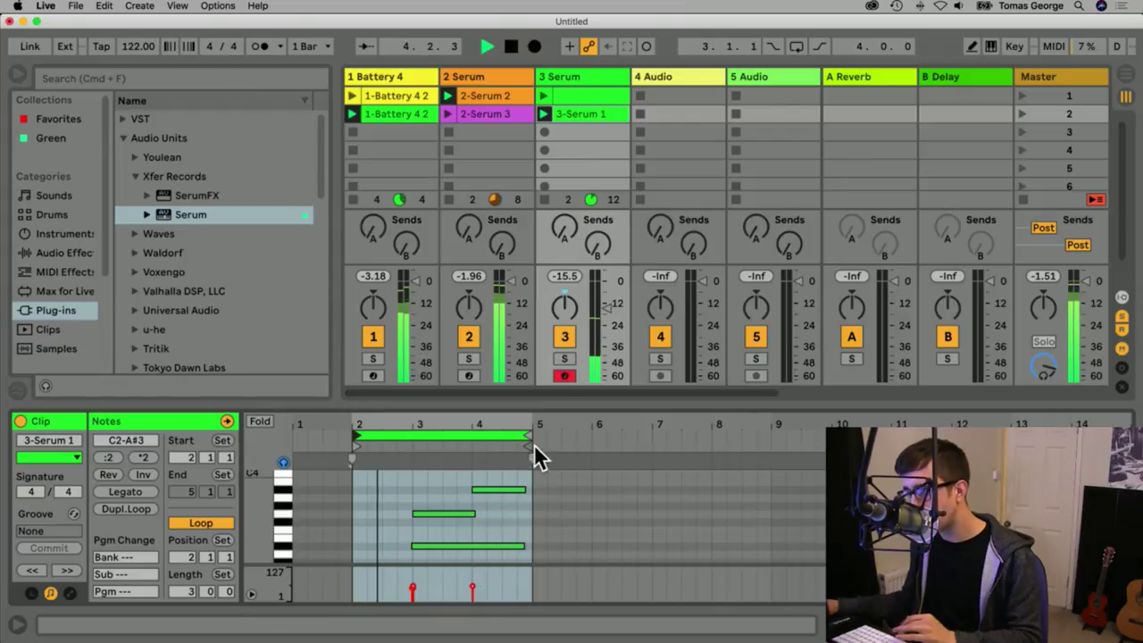
pyautogui.press('space')
pyautogui.moveTo(525, 439); pyautogui.dragTo(588, 444)
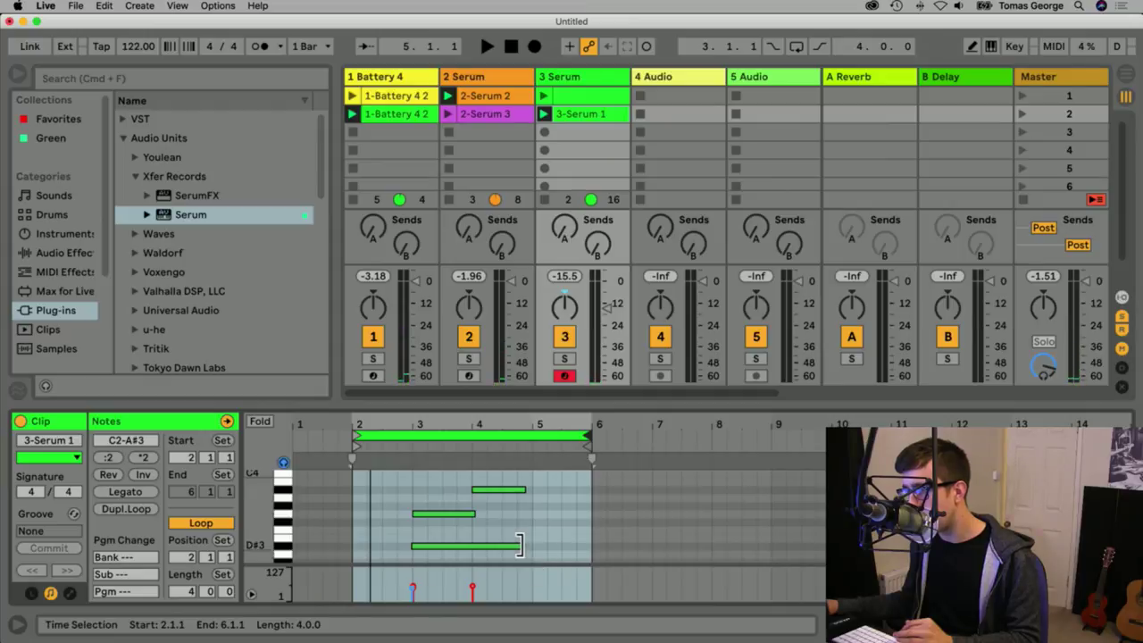
# Lengthen the D#3 and A#3 notes to the start of bar 5 and quantize all notes in the clip.
pyautogui.moveTo(525, 546); pyautogui.dragTo(532, 546)
pyautogui.click(523, 522)
pyautogui.moveTo(518, 486); pyautogui.dragTo(531, 489)
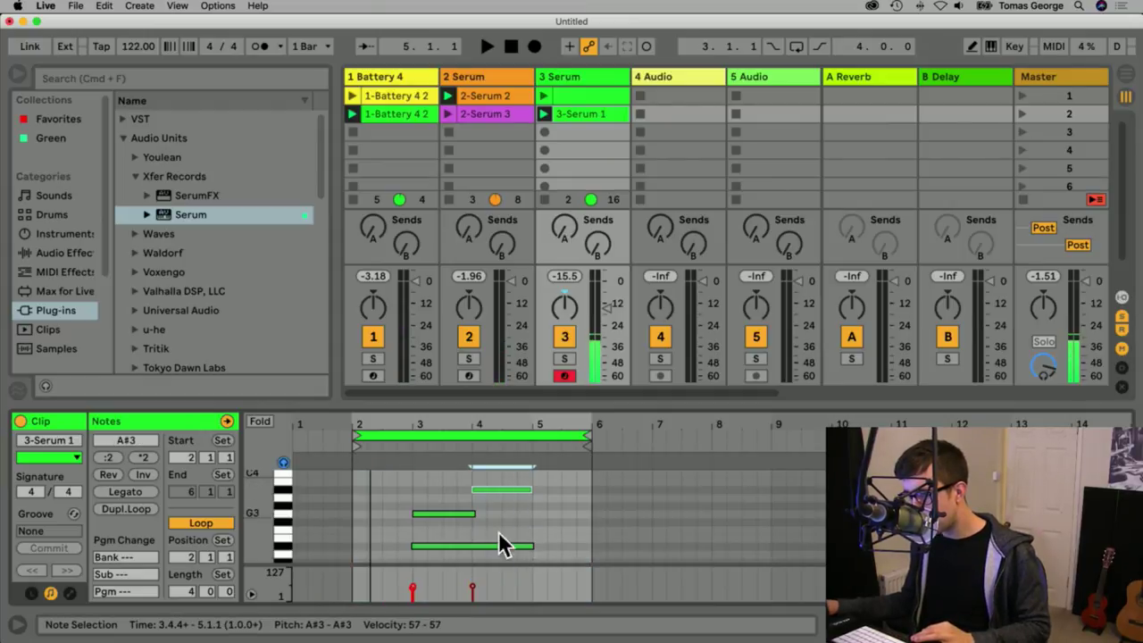
pyautogui.press('super+a')
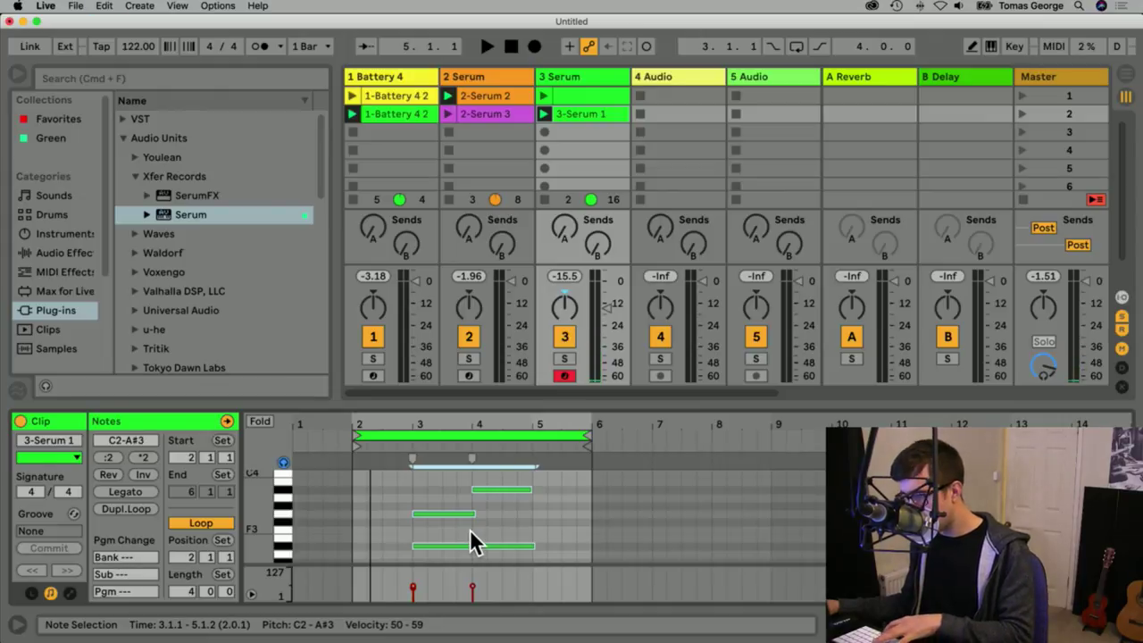
pyautogui.click(491, 529)
pyautogui.press('space')
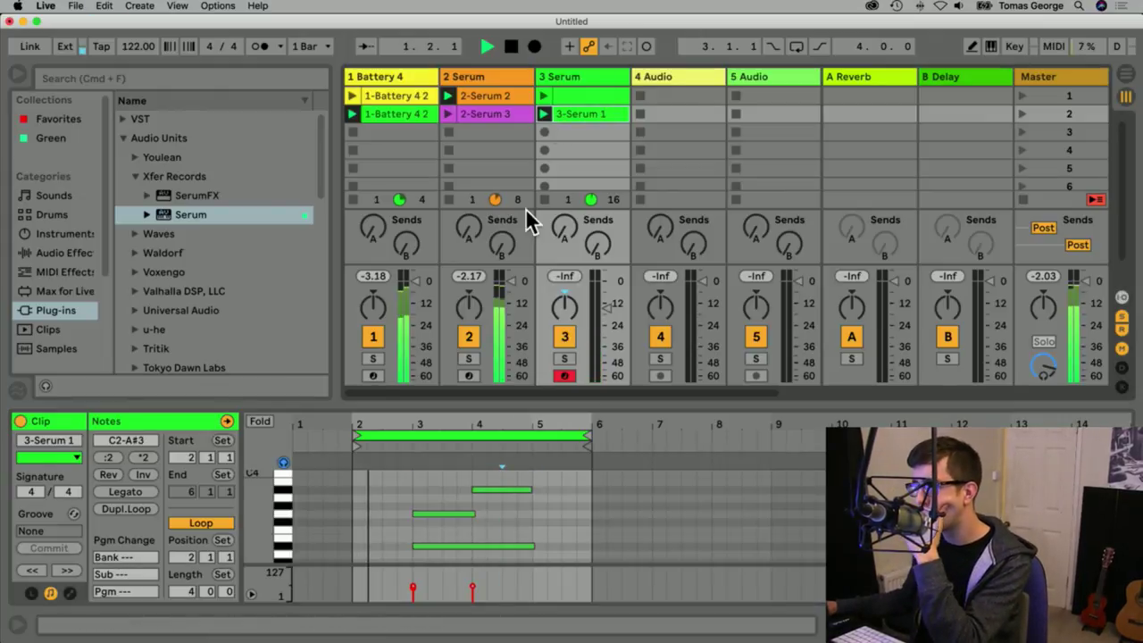
pyautogui.click(581, 75)
pyautogui.click(64, 420)
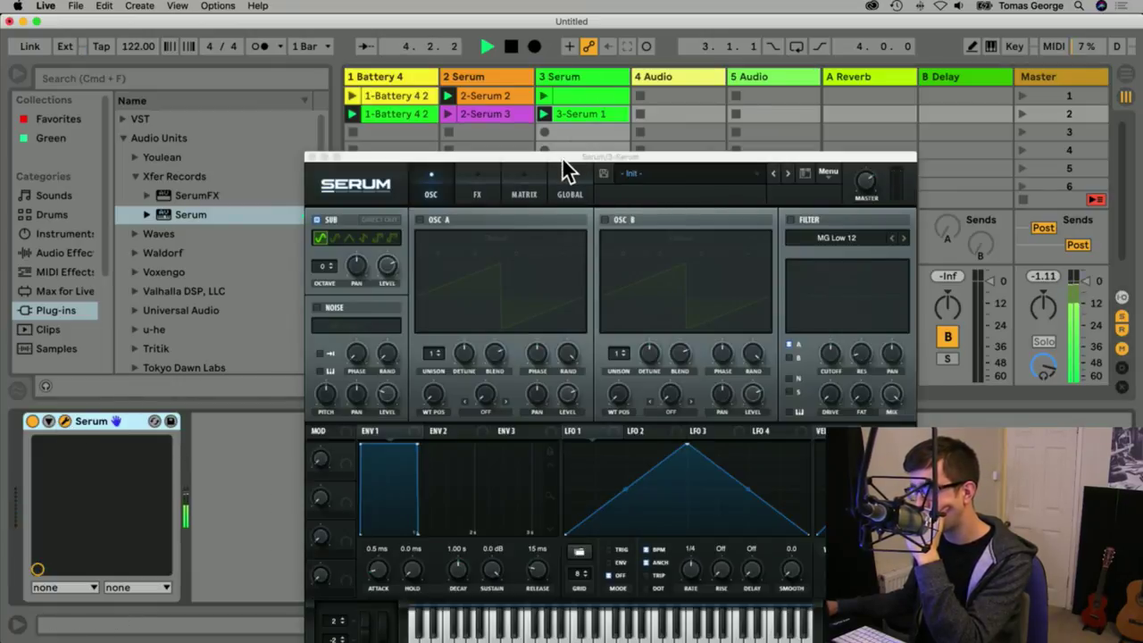
pyautogui.click(312, 156)
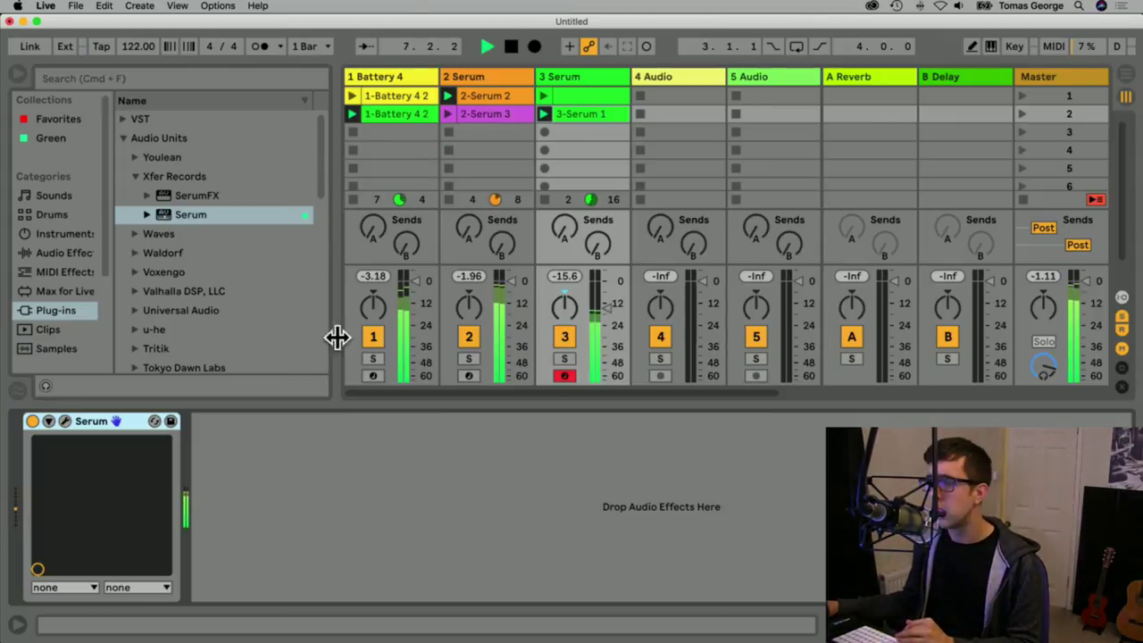
# Add an Arpeggiator at a 1/16 rate to the third track and raise the track's volume to near 0 dB.
pyautogui.click(65, 271)
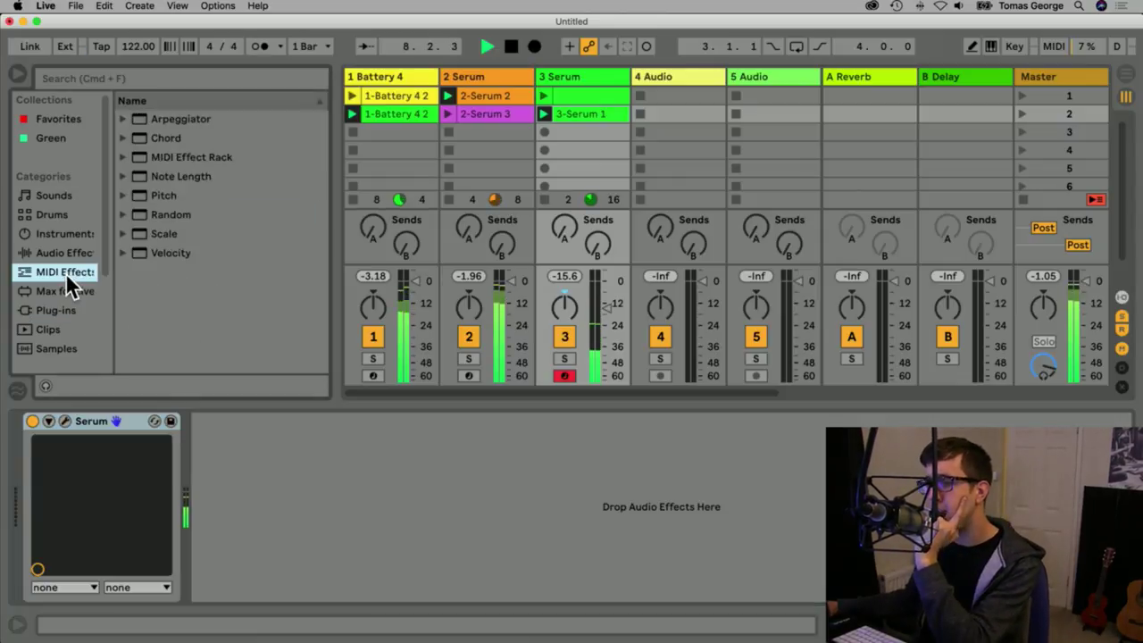
pyautogui.moveTo(171, 119); pyautogui.dragTo(584, 90)
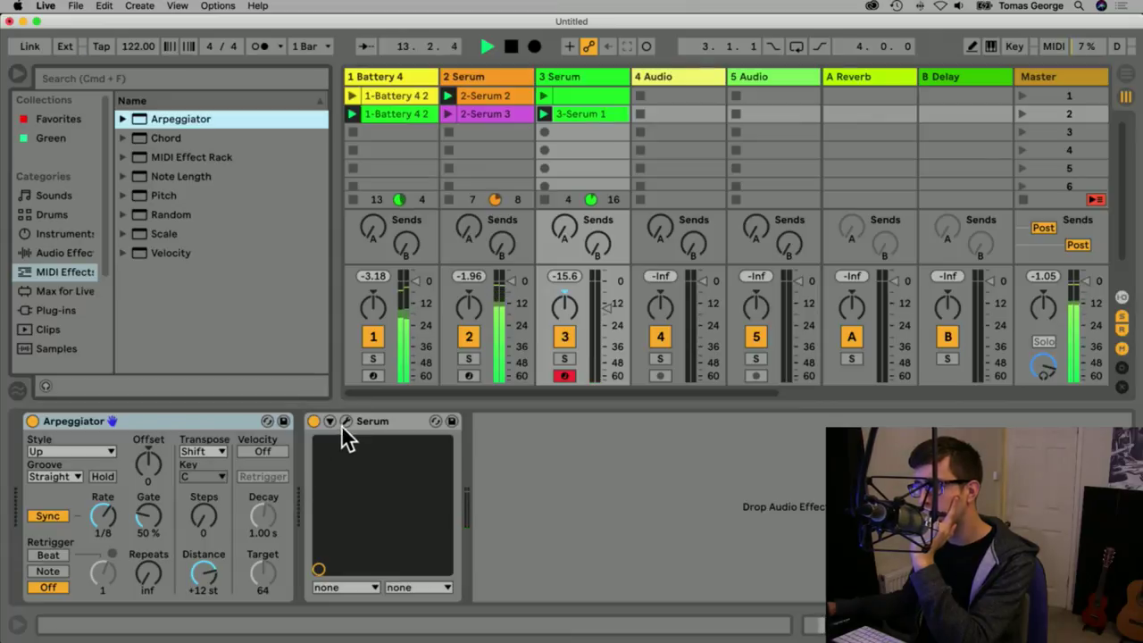
pyautogui.moveTo(120, 528)
pyautogui.mouseDown()
pyautogui.moveTo(120, 517)
pyautogui.moveTo(119, 536)
pyautogui.mouseUp()
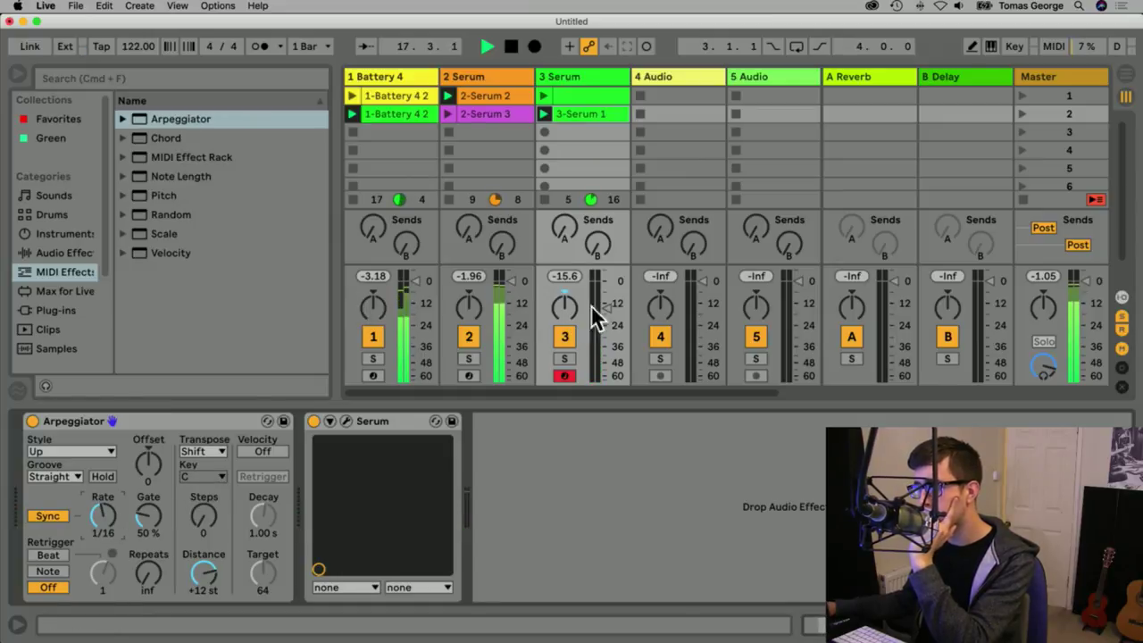
pyautogui.moveTo(606, 305); pyautogui.dragTo(606, 283)
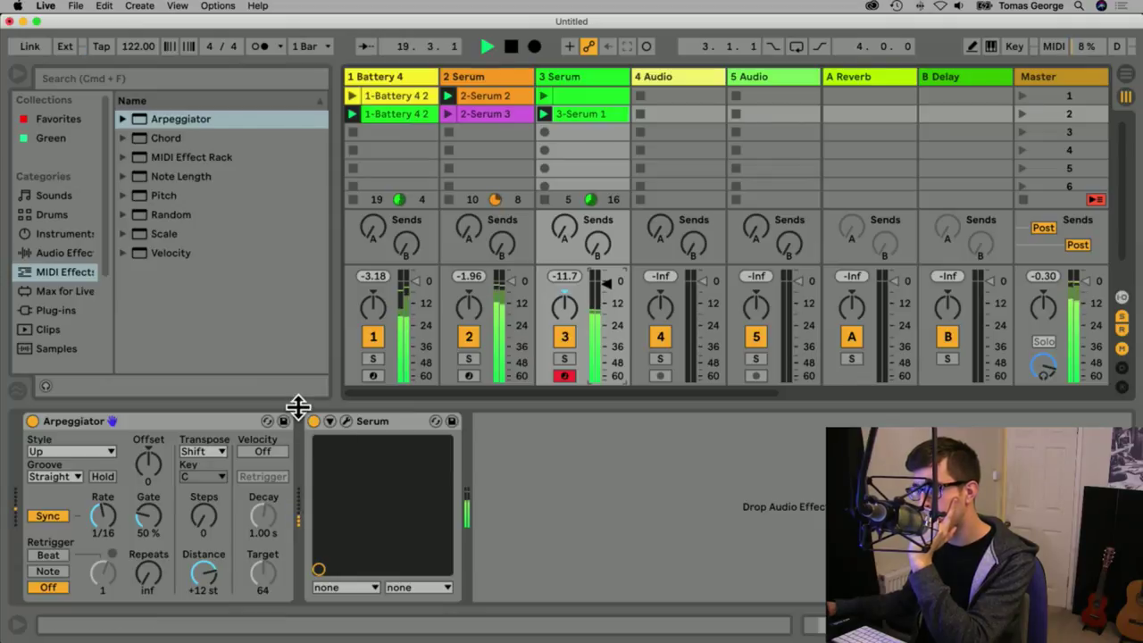
# Enable Serum's Delay effect on the third track, raise its filter frequency and set its mix to about 51%.
pyautogui.click(346, 421)
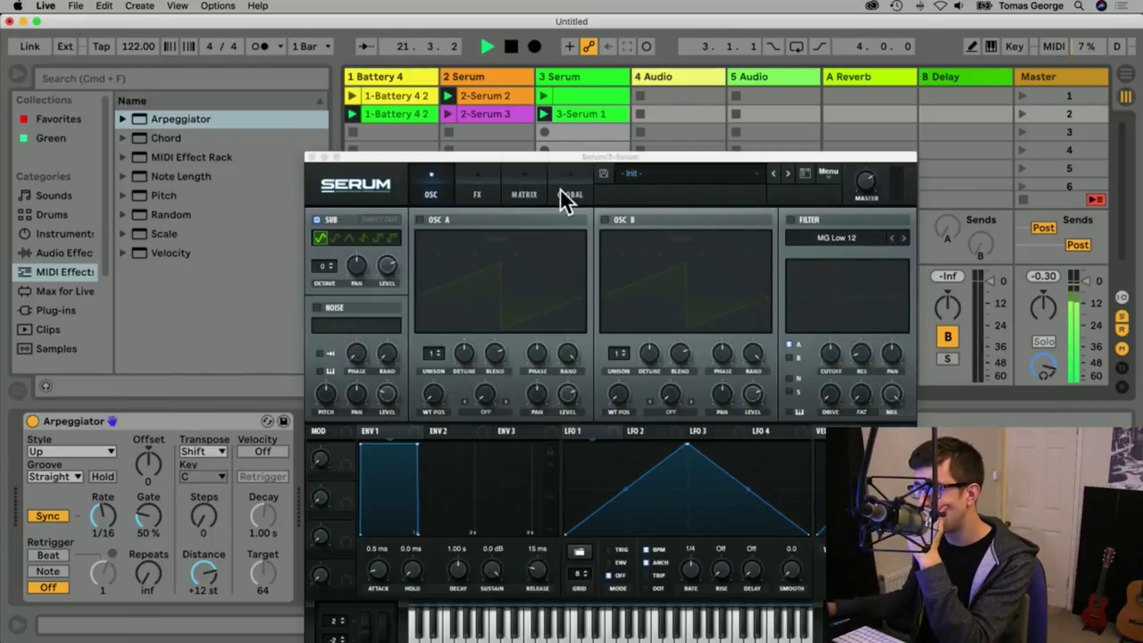
pyautogui.click(490, 191)
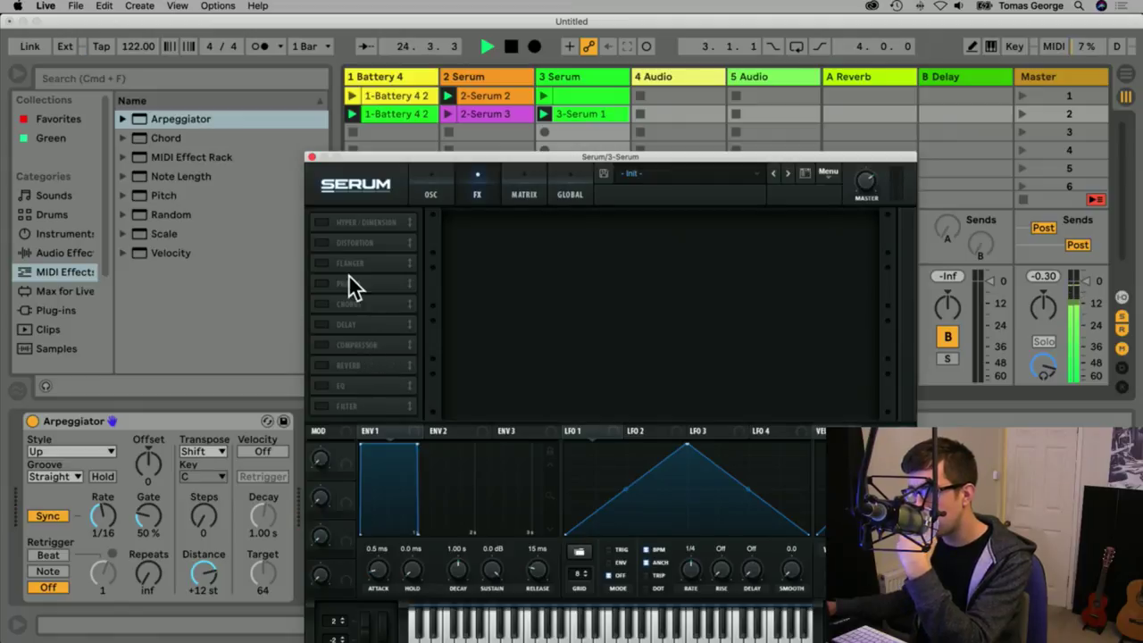
pyautogui.click(321, 325)
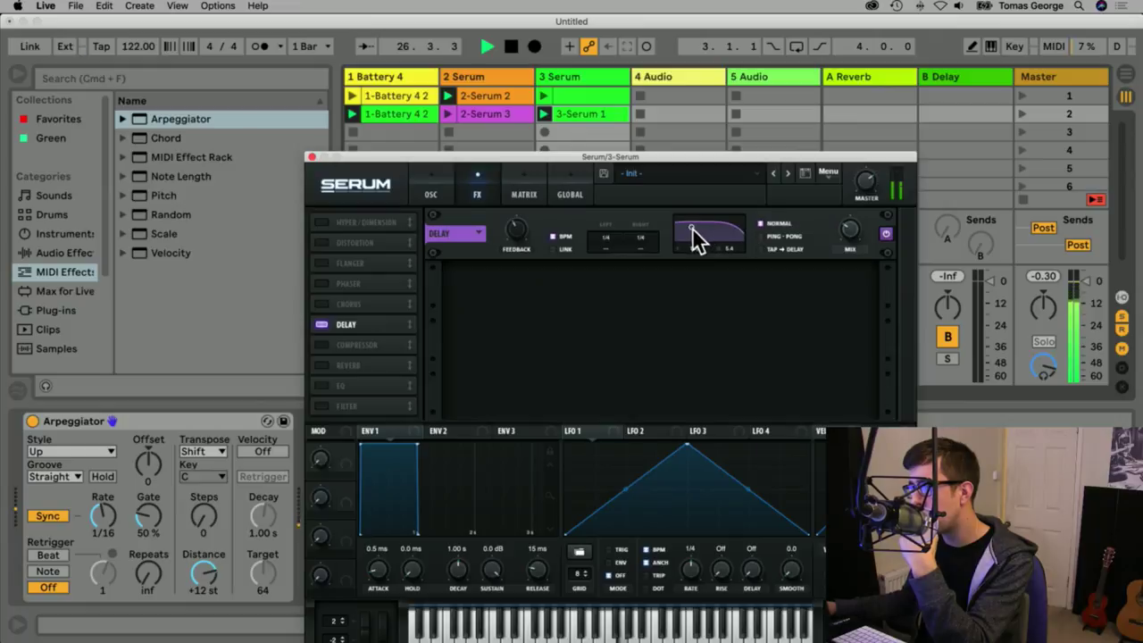
pyautogui.moveTo(693, 230); pyautogui.dragTo(725, 236)
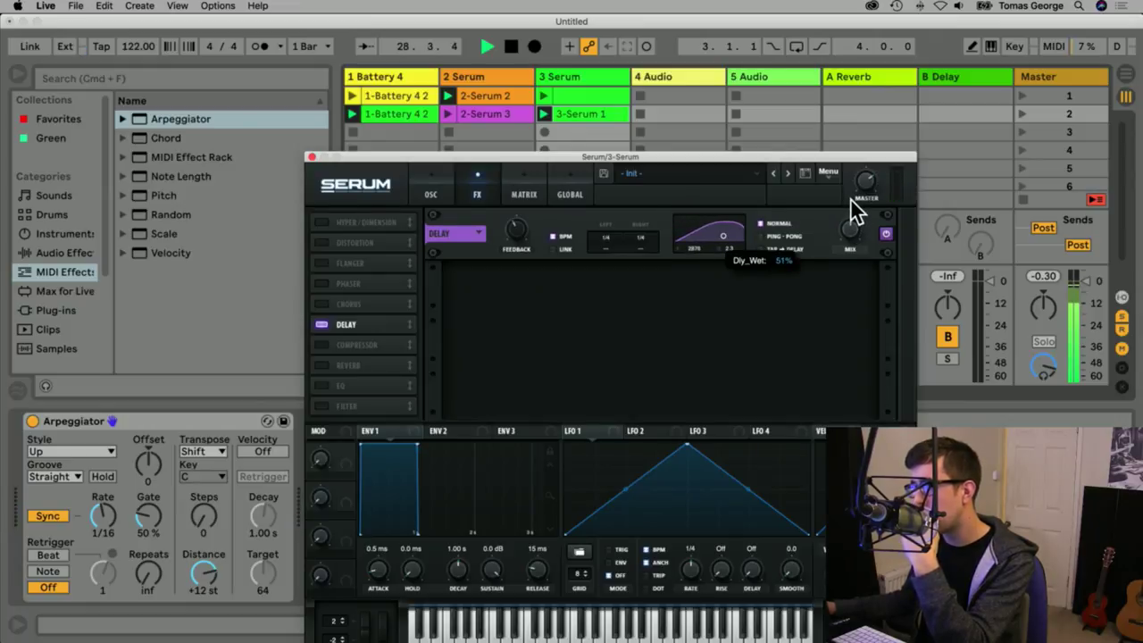
pyautogui.click(312, 157)
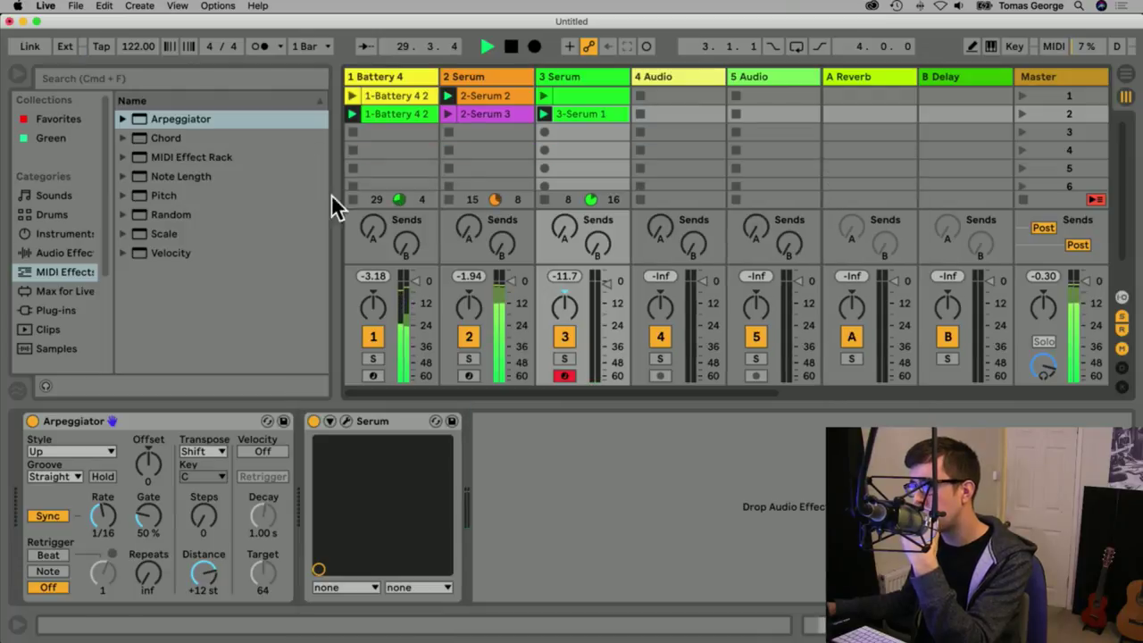
# Enable Serum's oscillator A with the Analog Basic Shapes wavetable at its square shape, set unison to 4 and lower the blend.
pyautogui.click(346, 421)
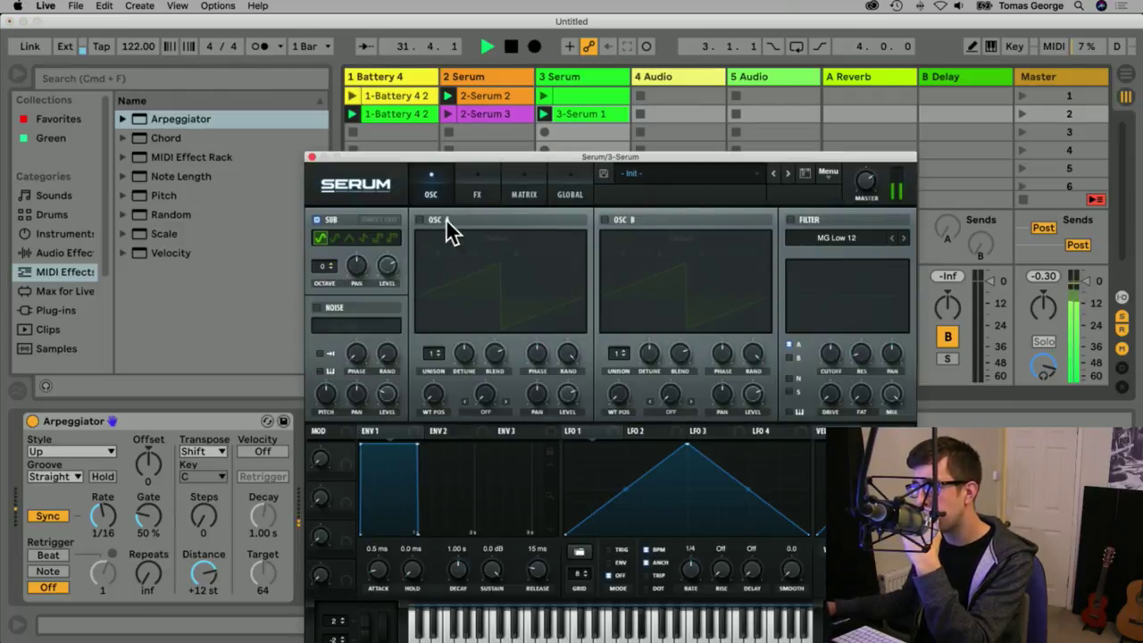
pyautogui.click(420, 220)
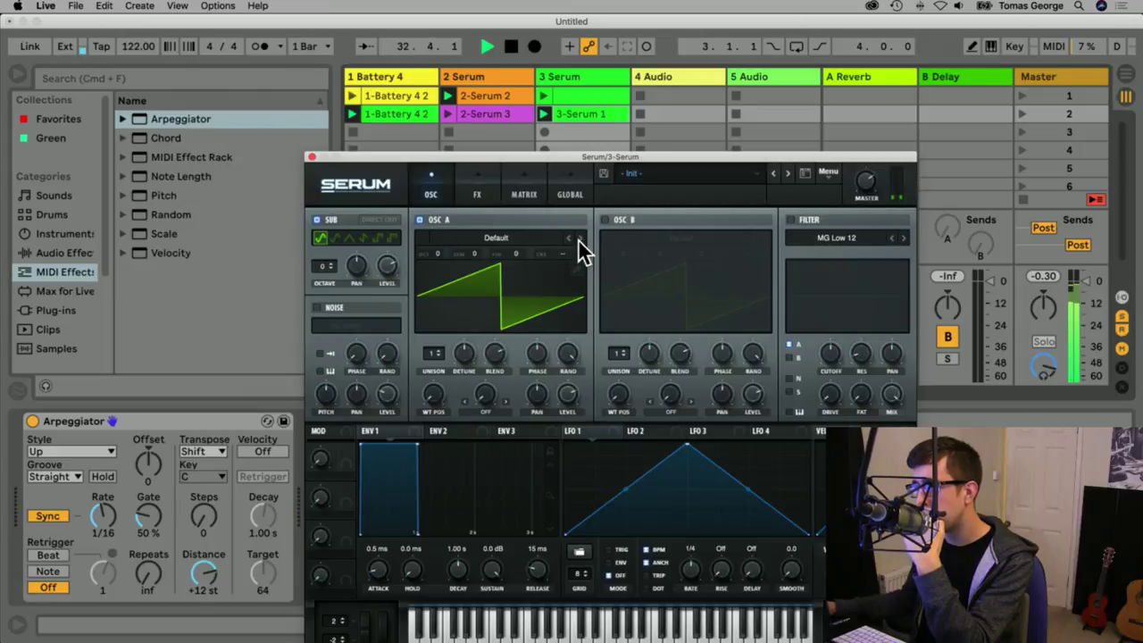
pyautogui.click(537, 234)
pyautogui.moveTo(541, 250)
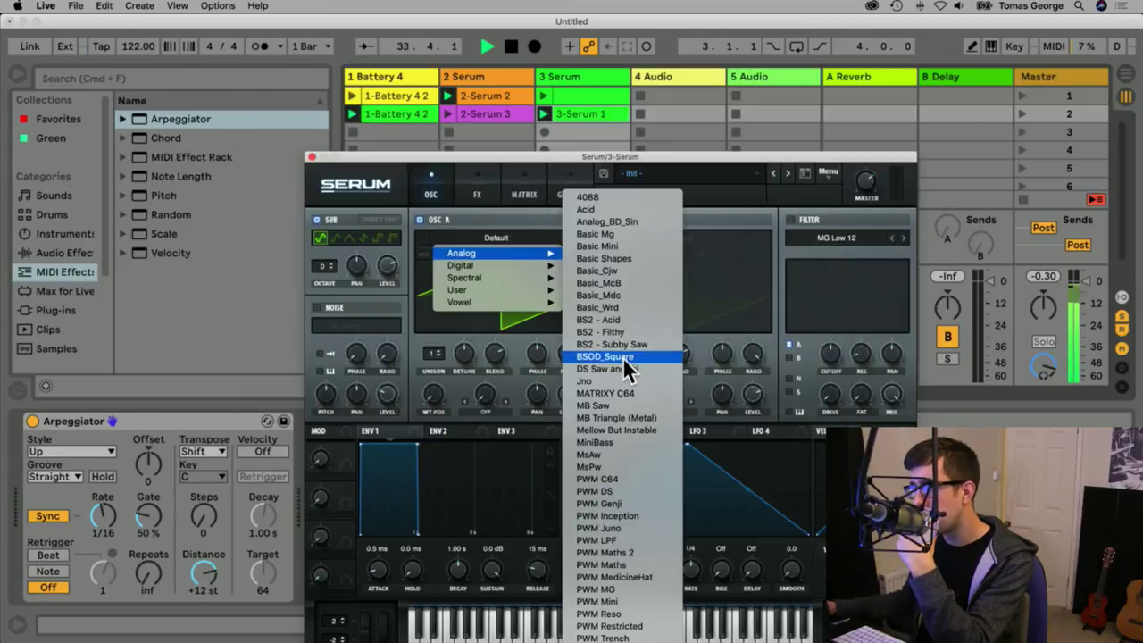
pyautogui.click(631, 259)
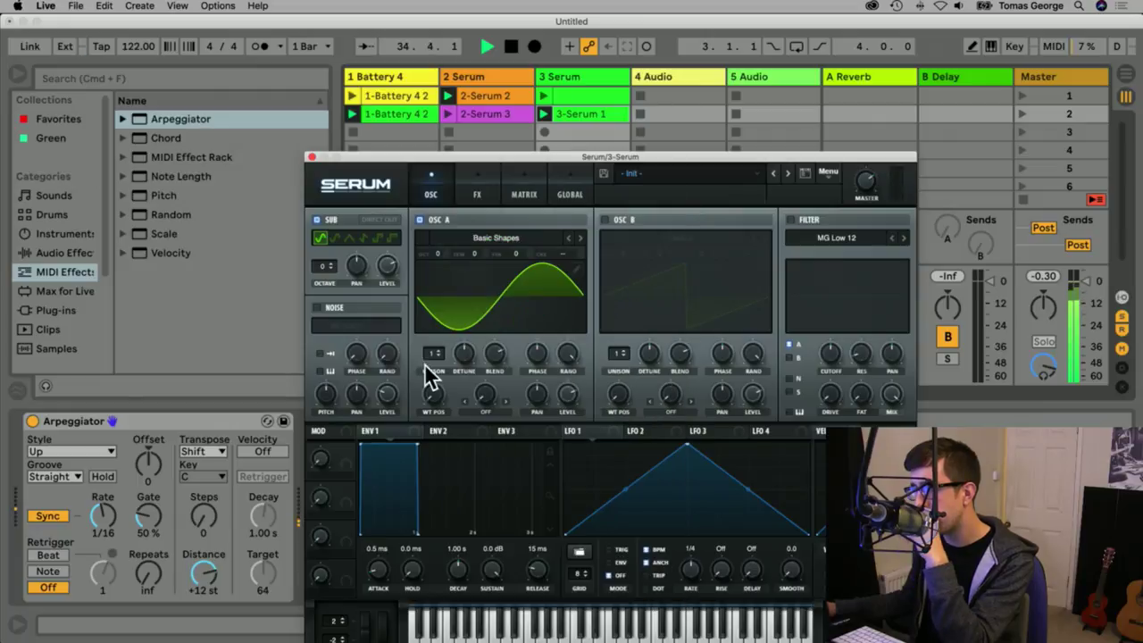
pyautogui.moveTo(432, 398); pyautogui.dragTo(439, 321)
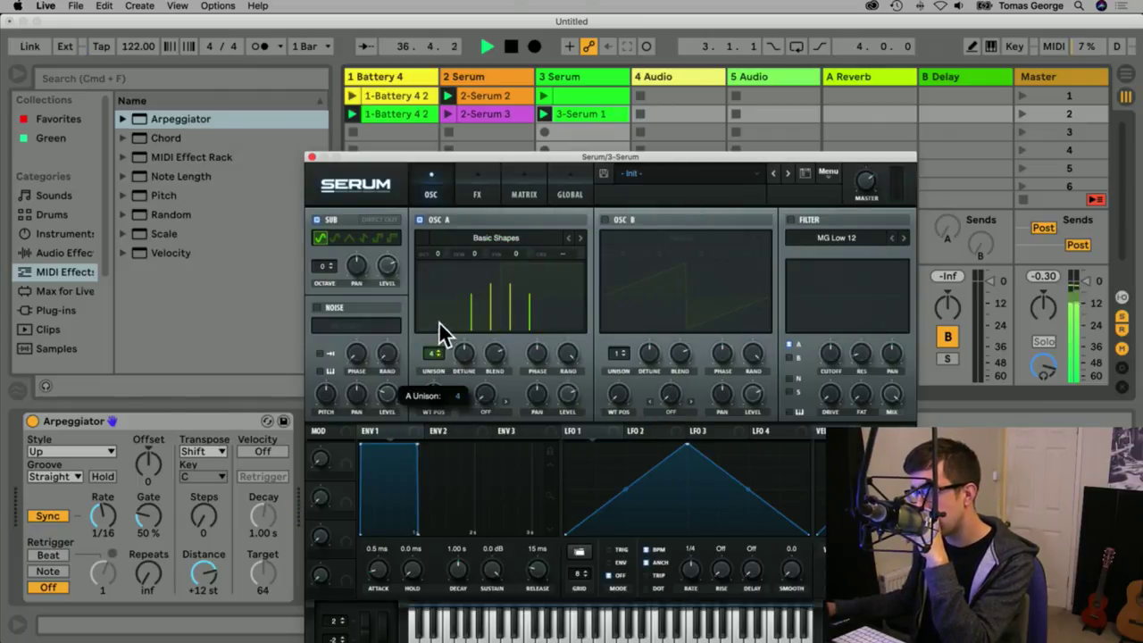
pyautogui.moveTo(497, 355)
pyautogui.mouseDown()
pyautogui.moveTo(494, 379)
pyautogui.moveTo(466, 342)
pyautogui.moveTo(465, 360)
pyautogui.moveTo(498, 375)
pyautogui.mouseUp()
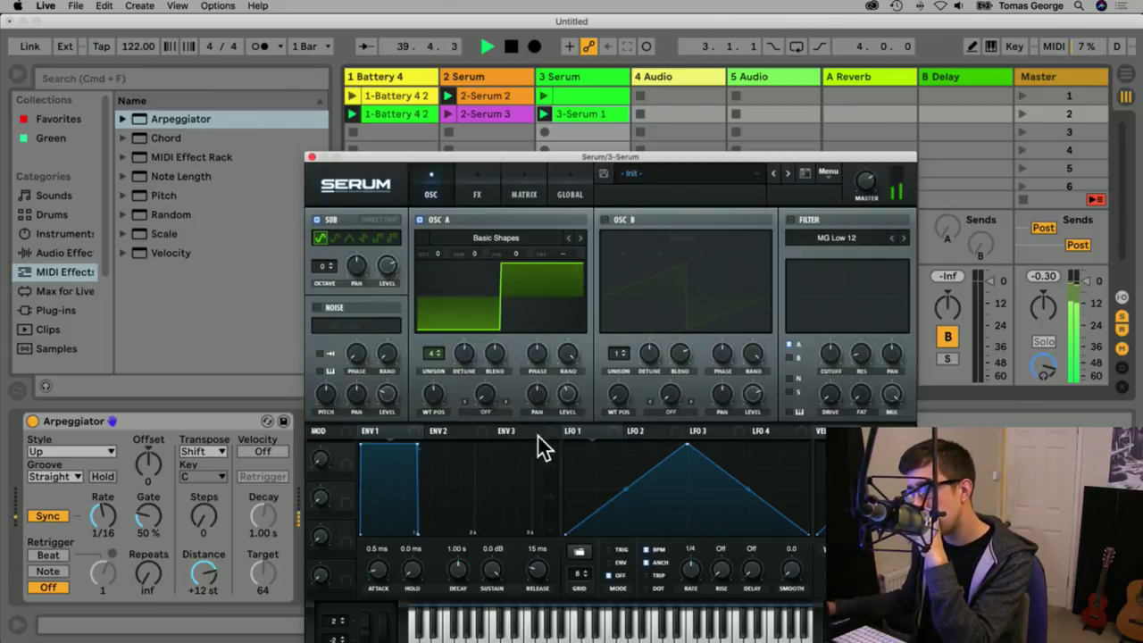
# Set Serum oscillator A's unison to 5, adjust its detune and phase, and shift the wavetable position to a narrower pulse shape.
pyautogui.moveTo(461, 362); pyautogui.dragTo(437, 342)
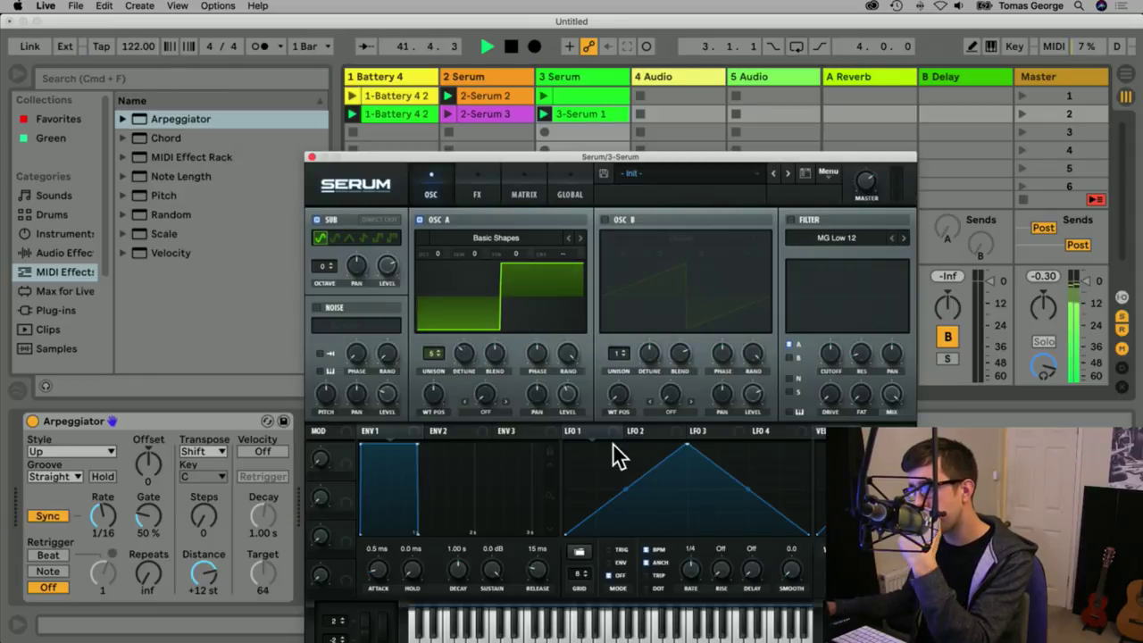
pyautogui.moveTo(460, 352); pyautogui.dragTo(533, 312)
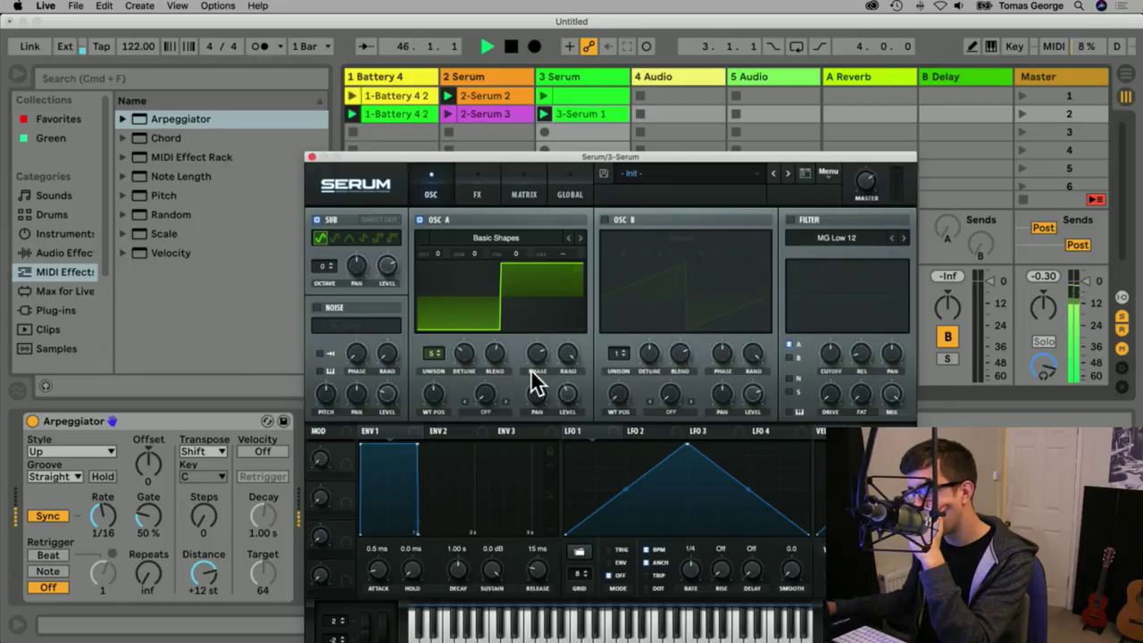
pyautogui.moveTo(537, 357); pyautogui.dragTo(539, 394)
pyautogui.moveTo(448, 399); pyautogui.dragTo(434, 362)
# Assign LFO 1 to oscillator A's level in Serum and adjust the level setting.
pyautogui.moveTo(576, 431); pyautogui.dragTo(569, 393)
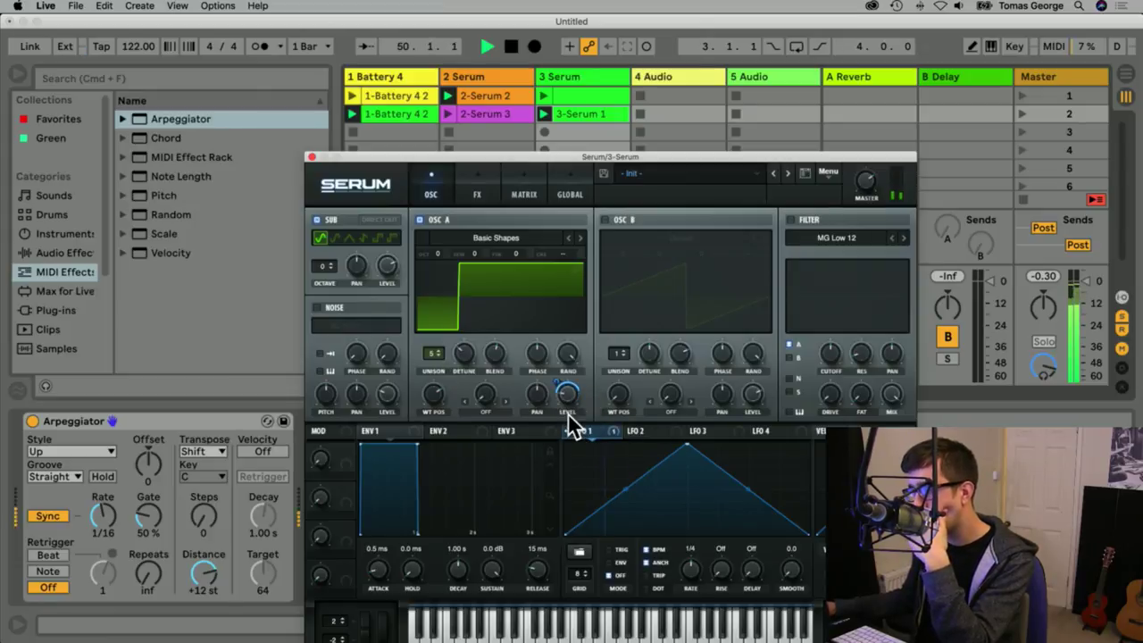
pyautogui.moveTo(560, 383); pyautogui.dragTo(564, 398)
# Load a Sidechain preset shape into LFO 1, then raise its second low point and bend the rising curve downward.
pyautogui.click(579, 552)
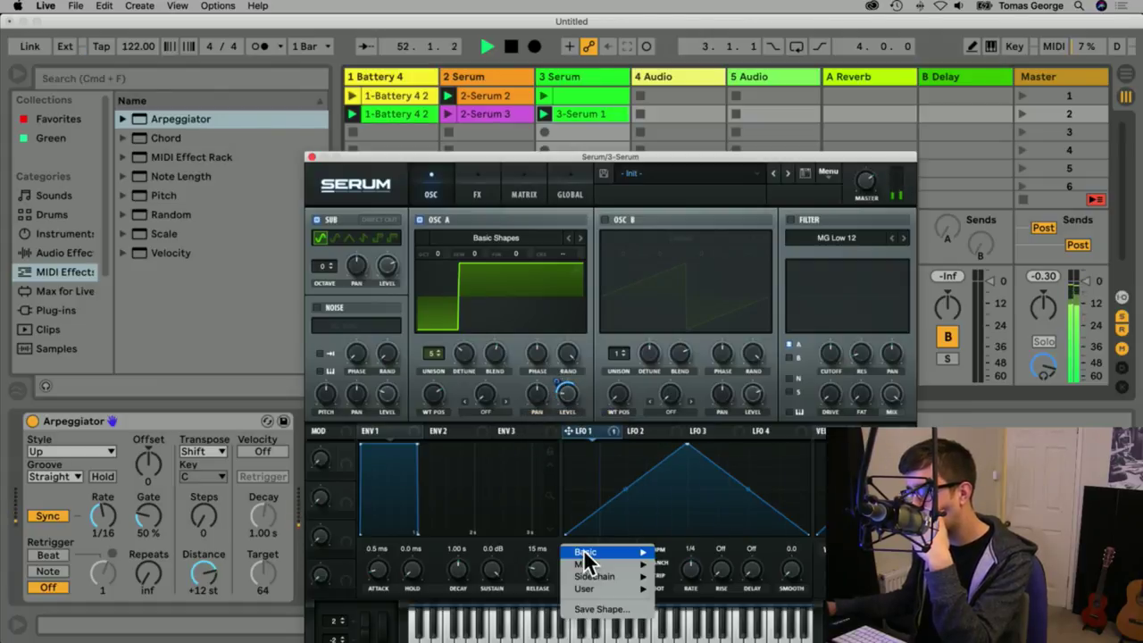
pyautogui.moveTo(636, 554)
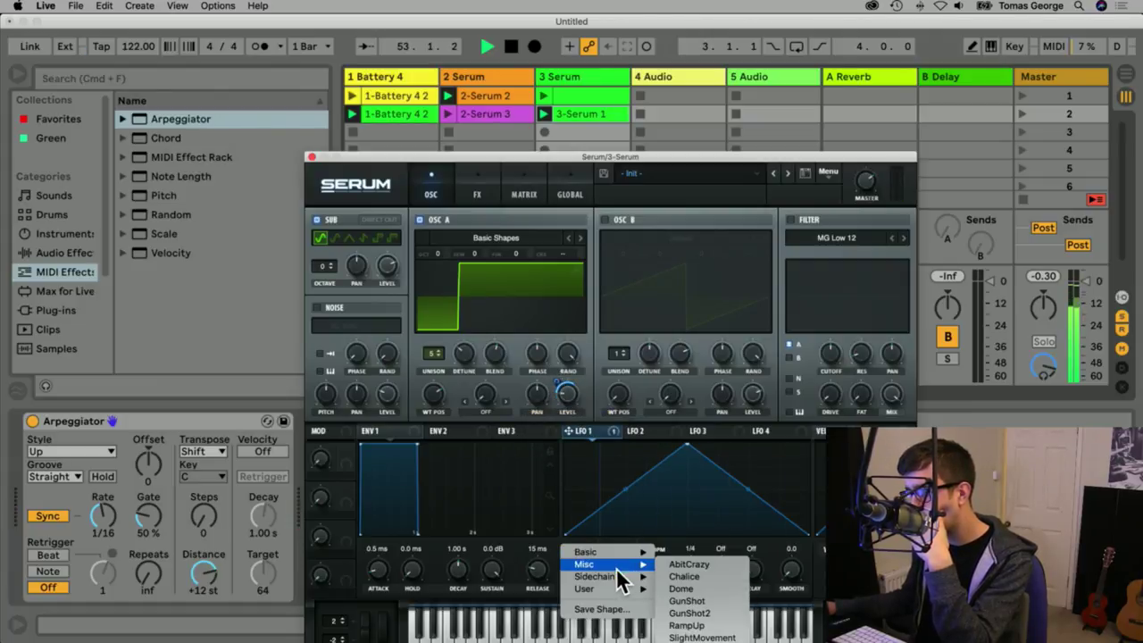
pyautogui.moveTo(608, 577)
pyautogui.click(675, 589)
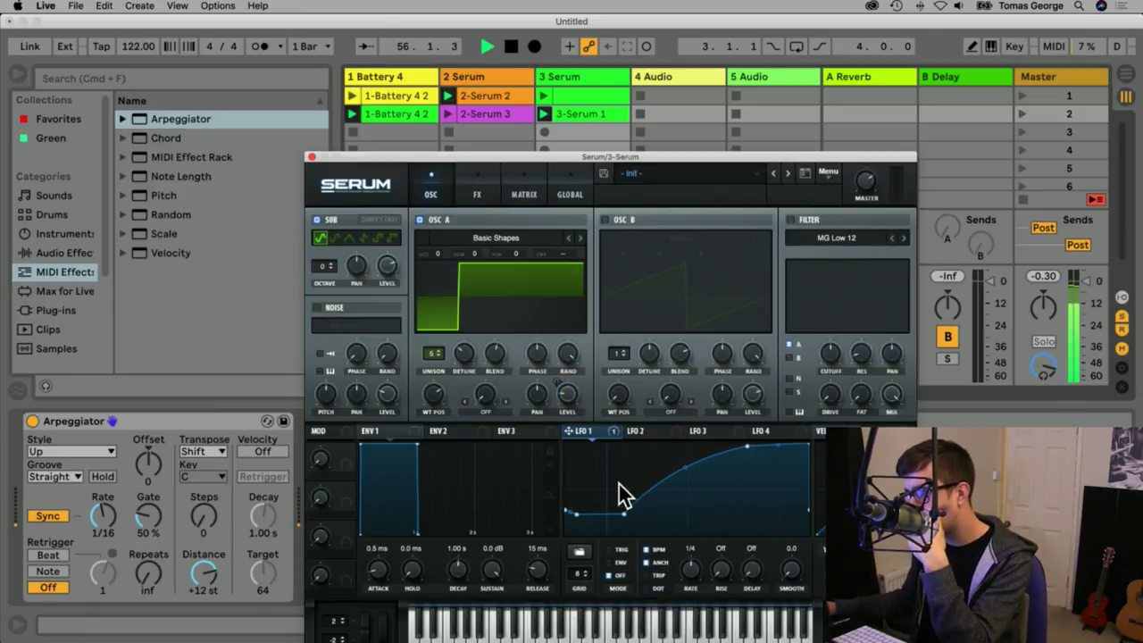
pyautogui.moveTo(622, 508); pyautogui.dragTo(617, 479)
pyautogui.moveTo(688, 467); pyautogui.dragTo(686, 507)
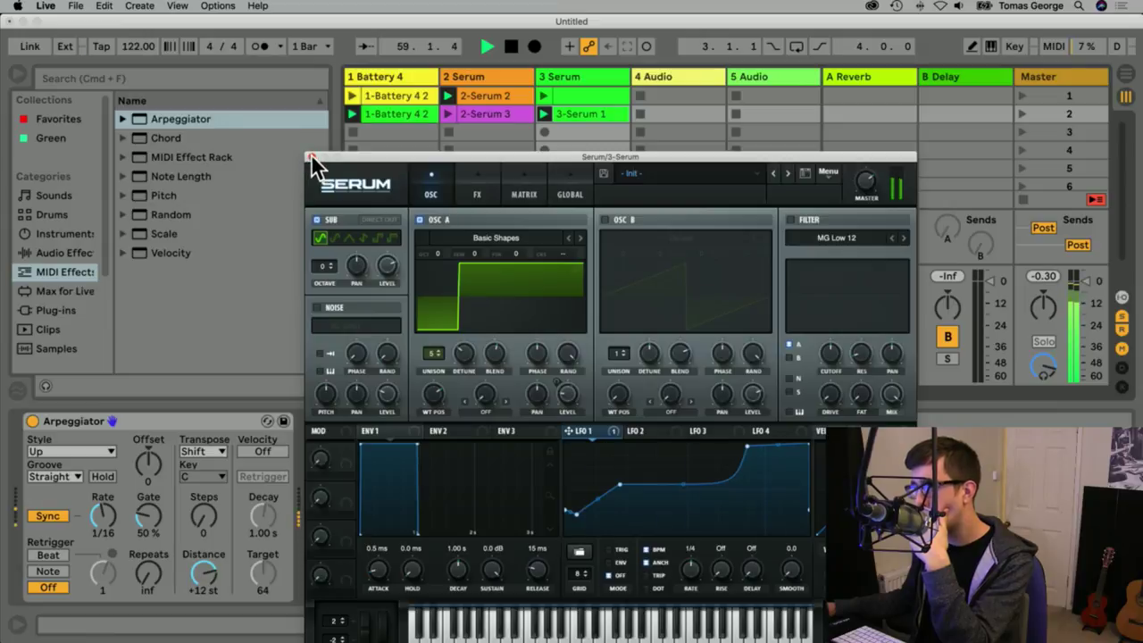
# Enable Serum's Distortion effect, change its type to HardClip, set the mix to about 59% and close the plug-in window.
pyautogui.click(477, 192)
pyautogui.click(321, 242)
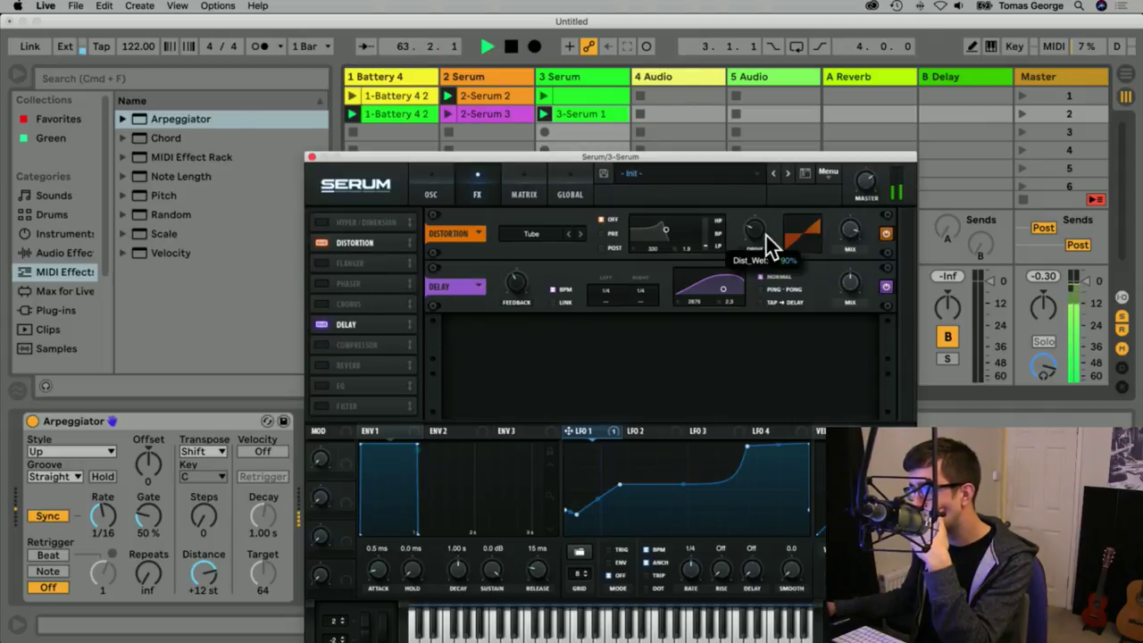
pyautogui.click(602, 232)
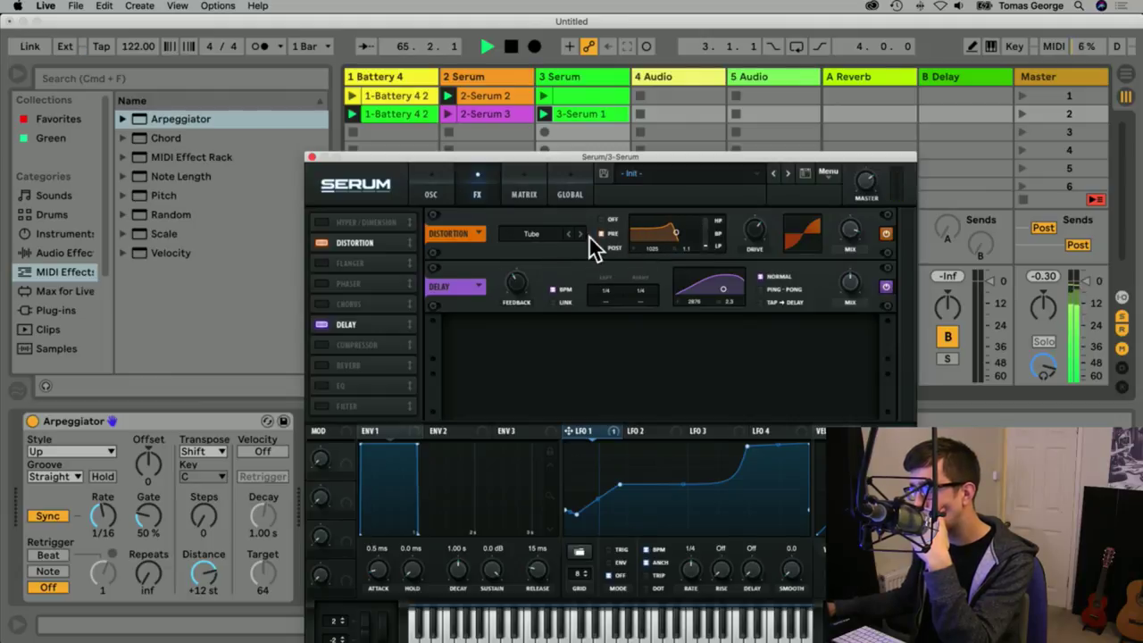
pyautogui.click(579, 234)
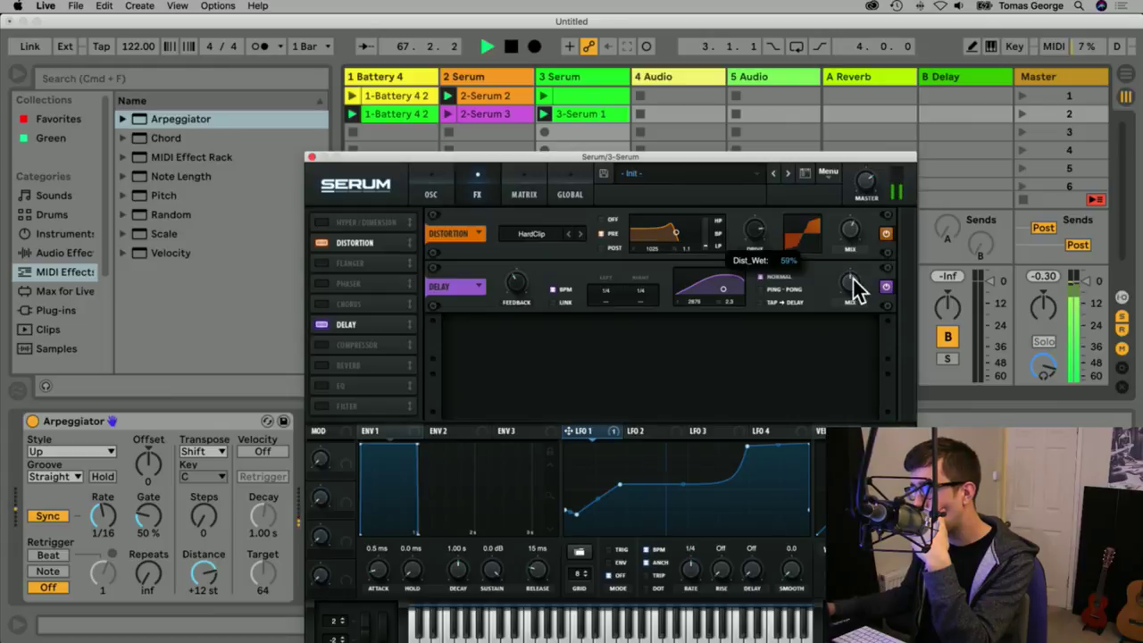
pyautogui.click(609, 220)
pyautogui.click(580, 234)
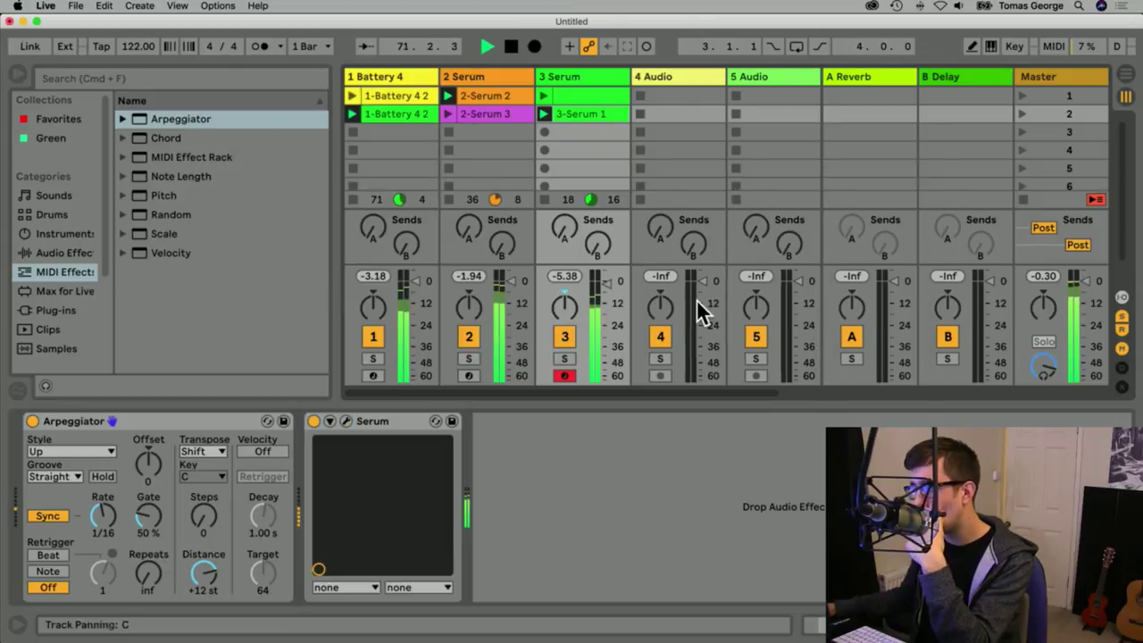
pyautogui.click(311, 157)
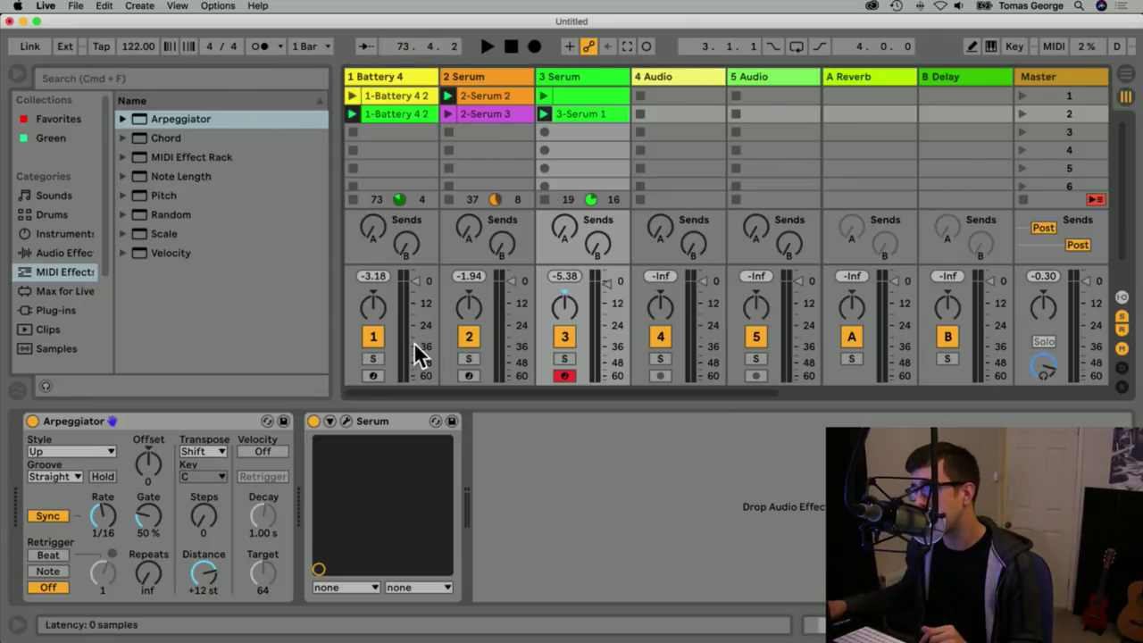
# Play the clips, record a new four-bar part into the third slot of the 3 Serum track, and stop playback.
pyautogui.click(544, 114)
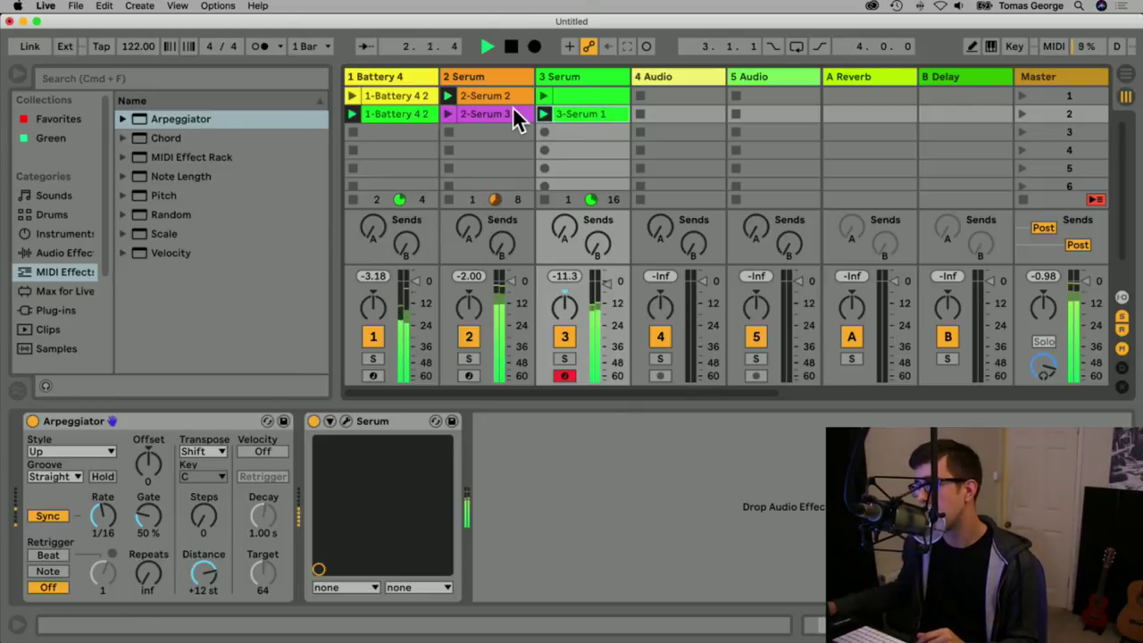
pyautogui.click(585, 118)
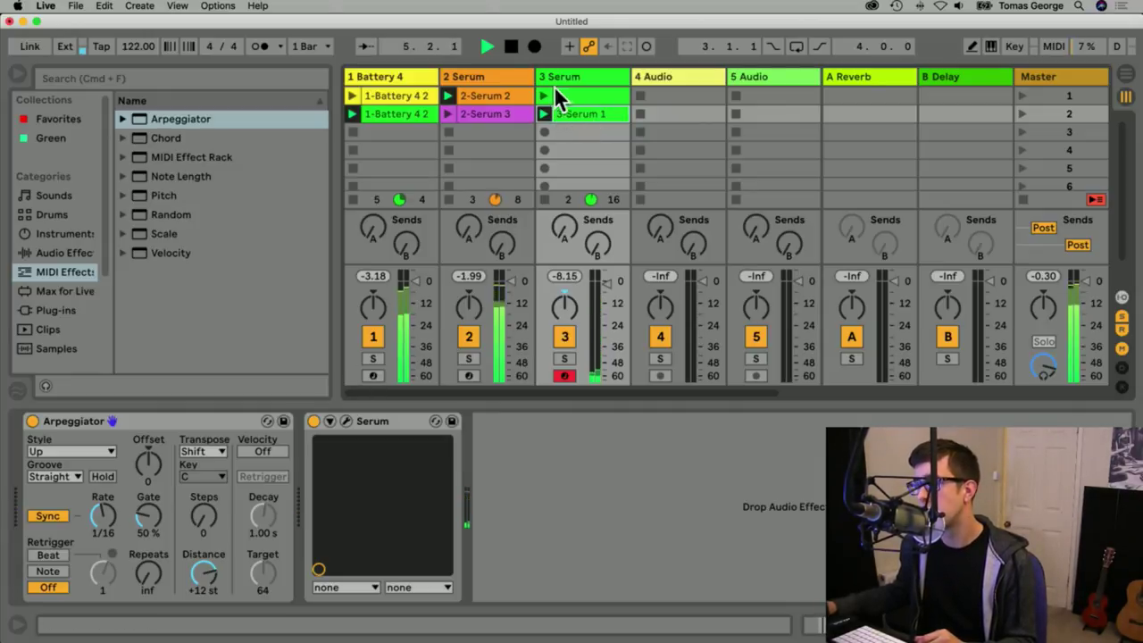
pyautogui.click(548, 132)
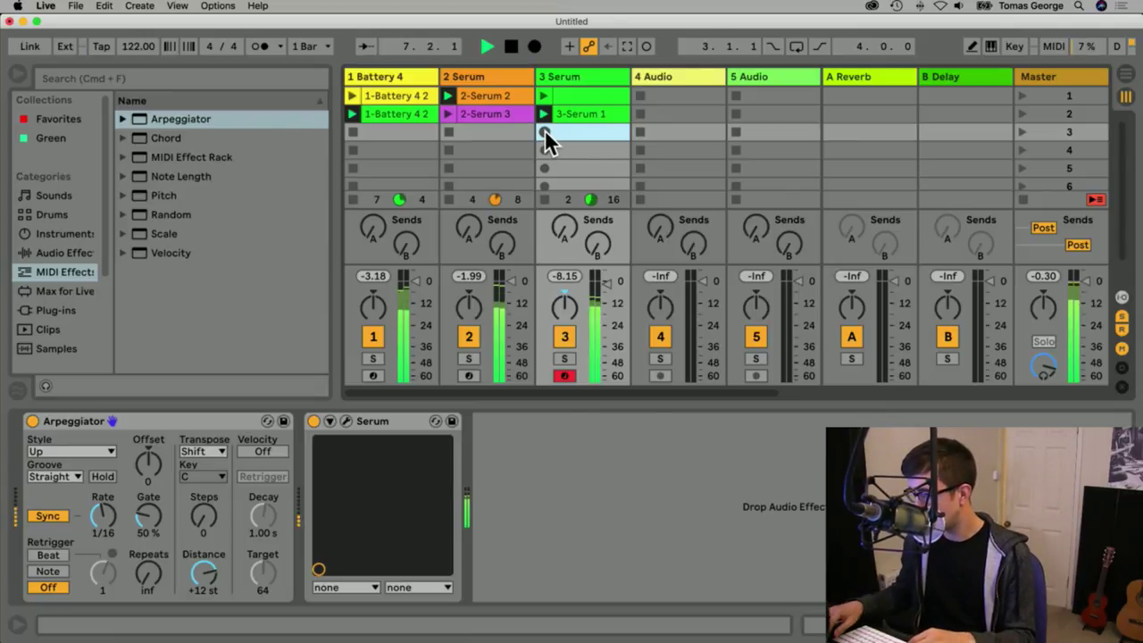
pyautogui.click(545, 132)
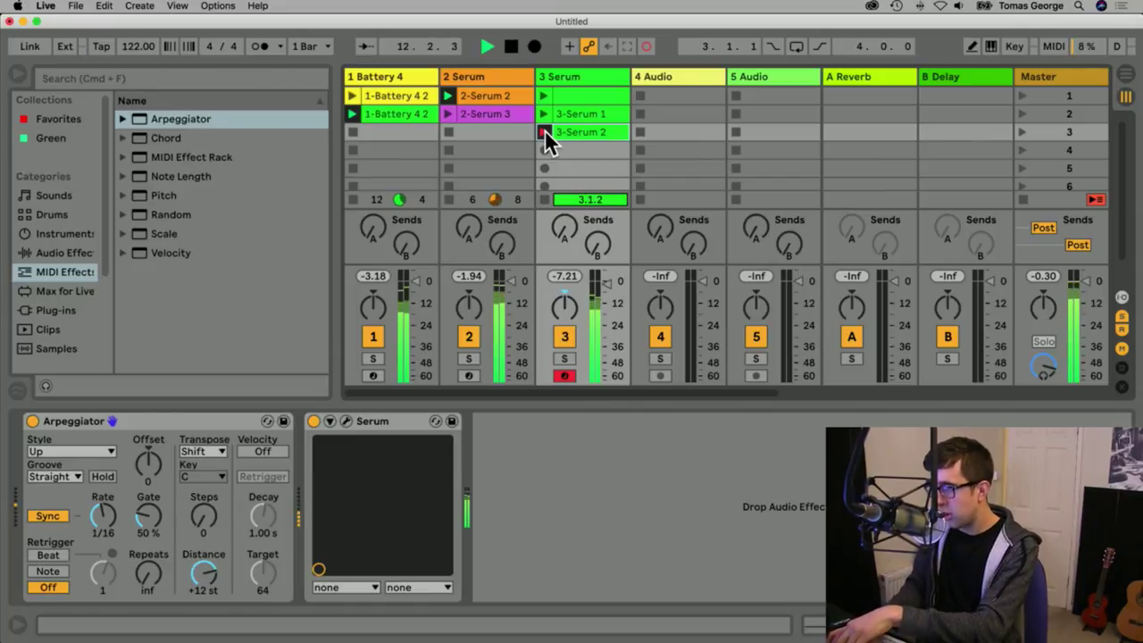
pyautogui.press('space')
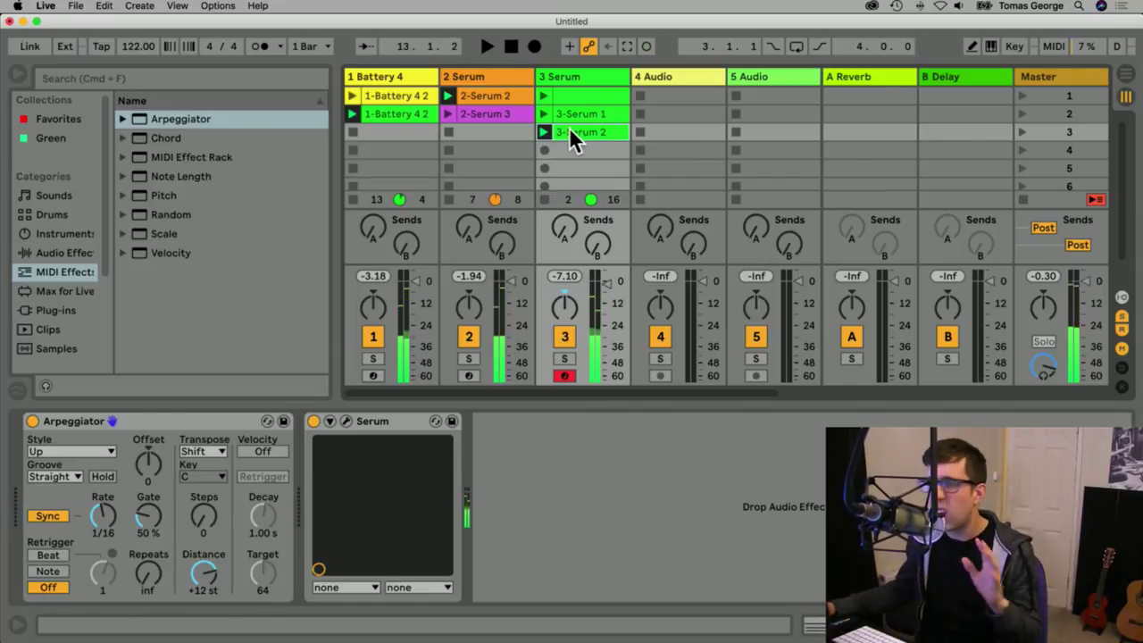
# Open the 3-Serum 2 clip in an enlarged editor and align its G3, first G#3 and A#3 notes to the bar lines.
pyautogui.doubleClick(576, 134)
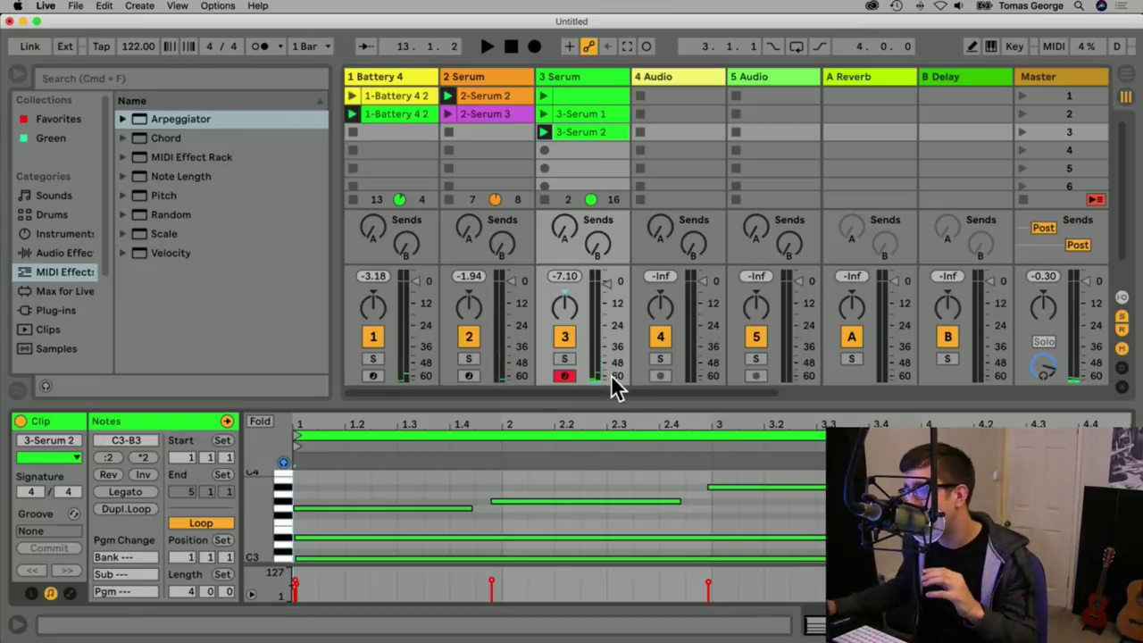
pyautogui.moveTo(602, 398); pyautogui.dragTo(569, 204)
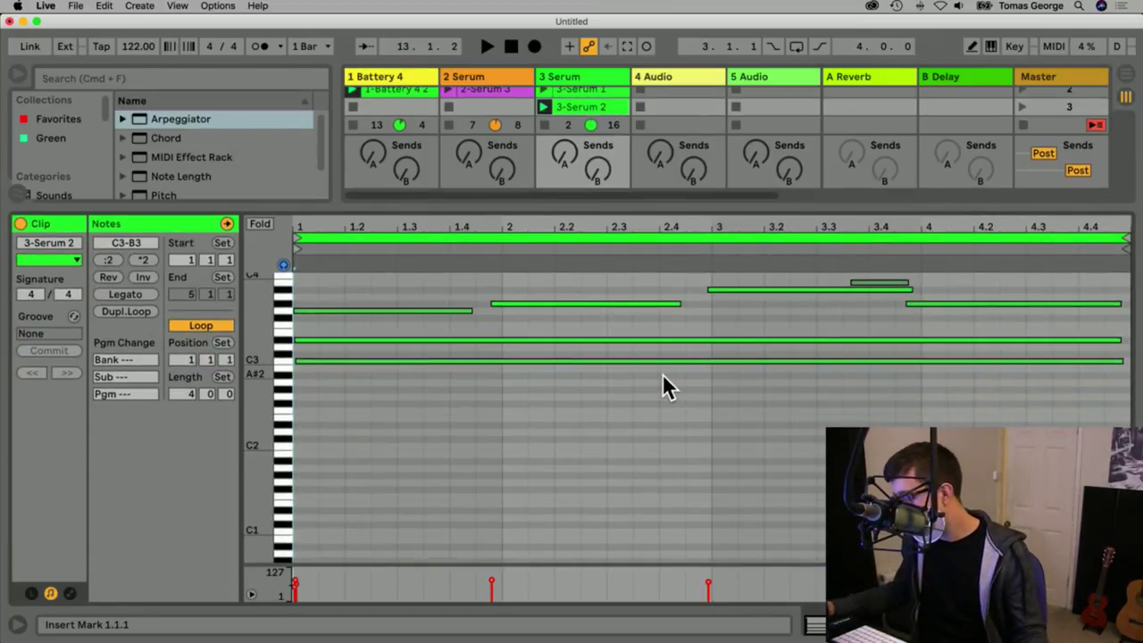
pyautogui.click(493, 304)
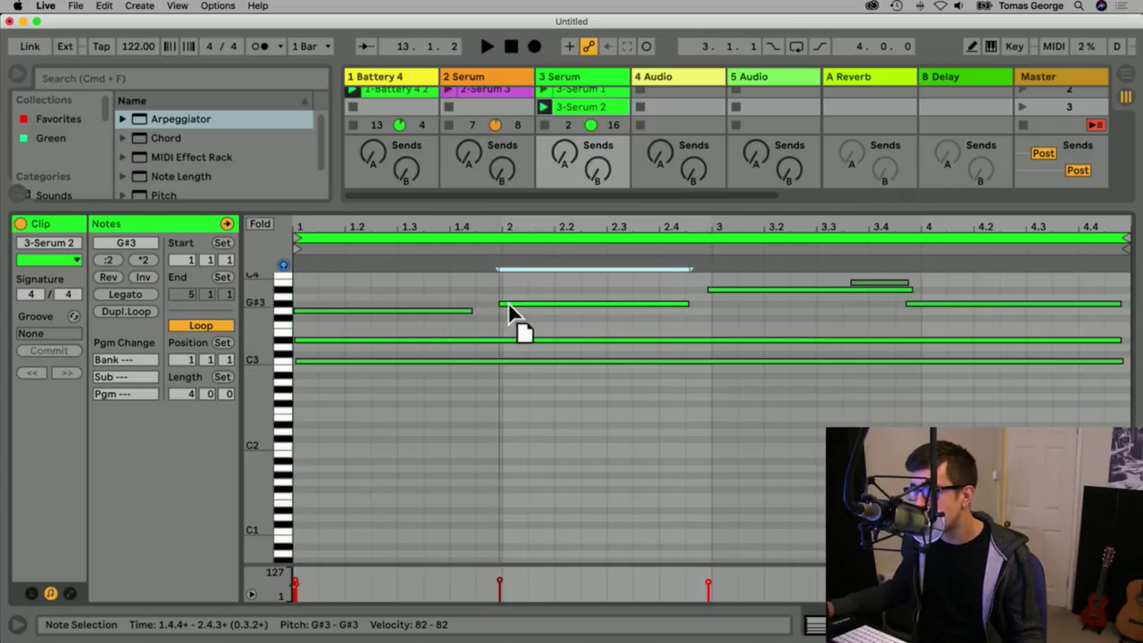
pyautogui.moveTo(468, 309); pyautogui.dragTo(498, 310)
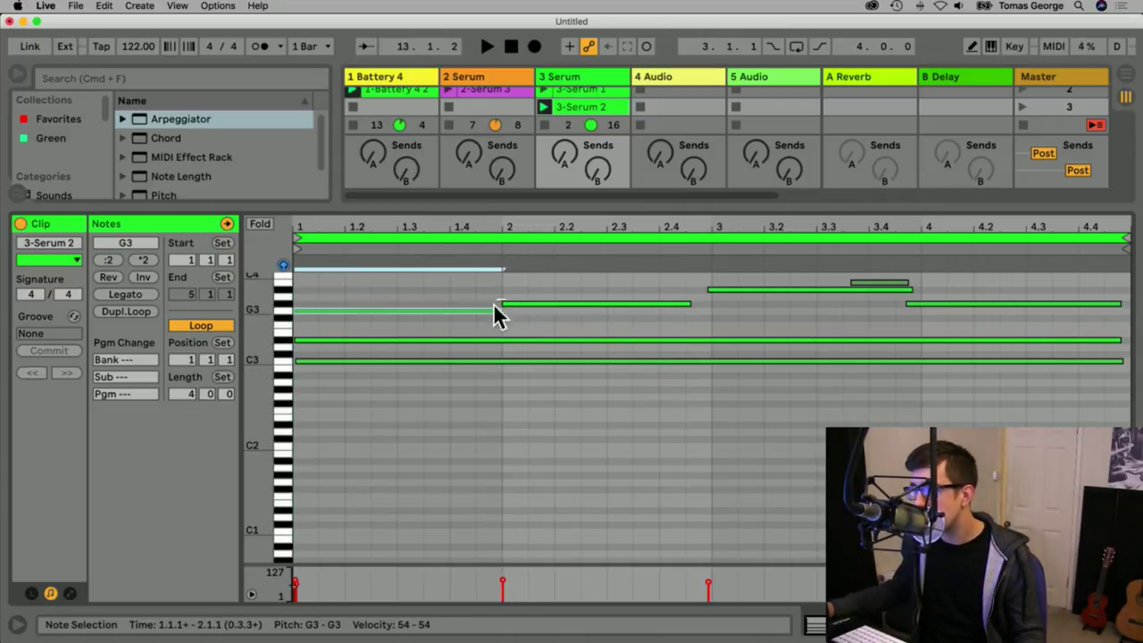
pyautogui.click(735, 288)
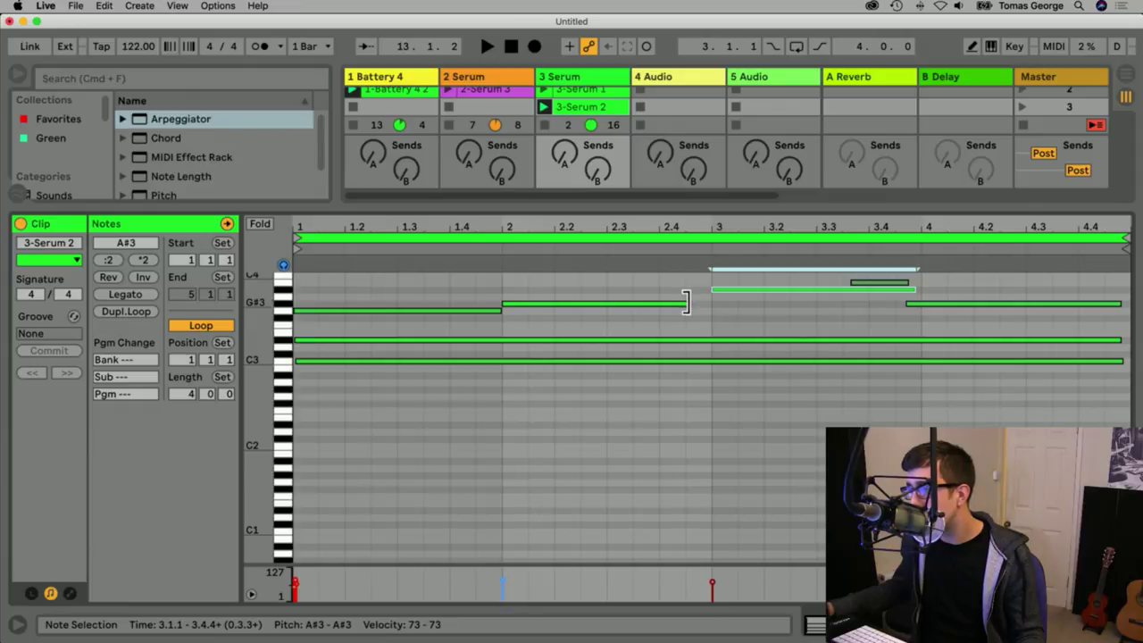
pyautogui.moveTo(689, 305); pyautogui.dragTo(710, 305)
pyautogui.moveTo(913, 289); pyautogui.dragTo(919, 290)
# Delete the short B3 note before bar 4 and quantize all the remaining notes in the clip.
pyautogui.scroll(5, 915, 302)
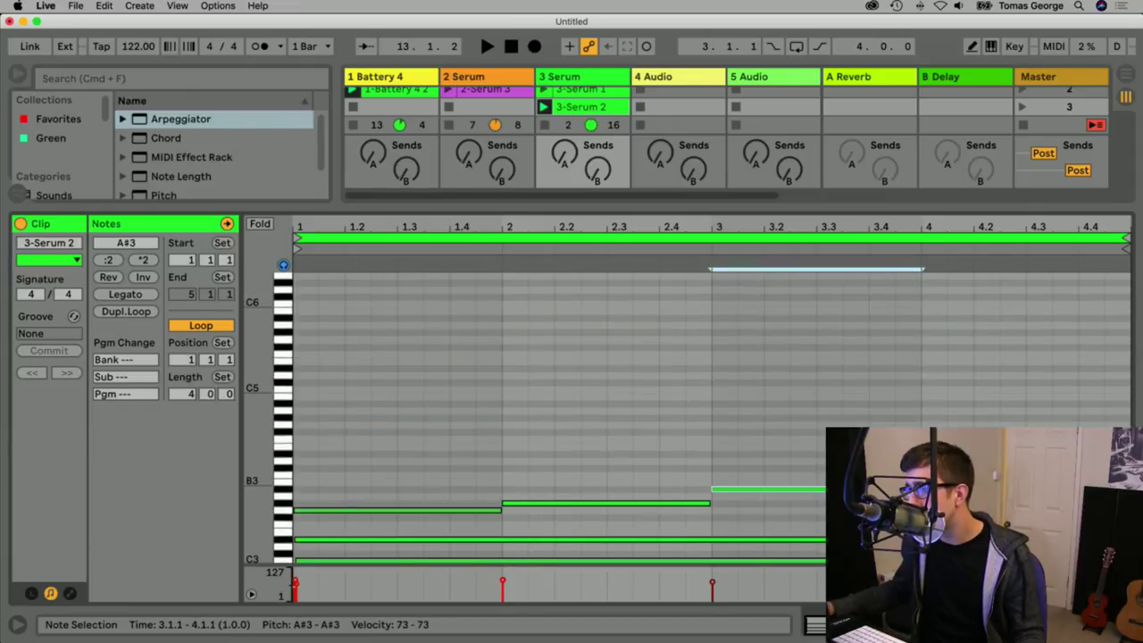
pyautogui.click(878, 482)
pyautogui.press('Delete')
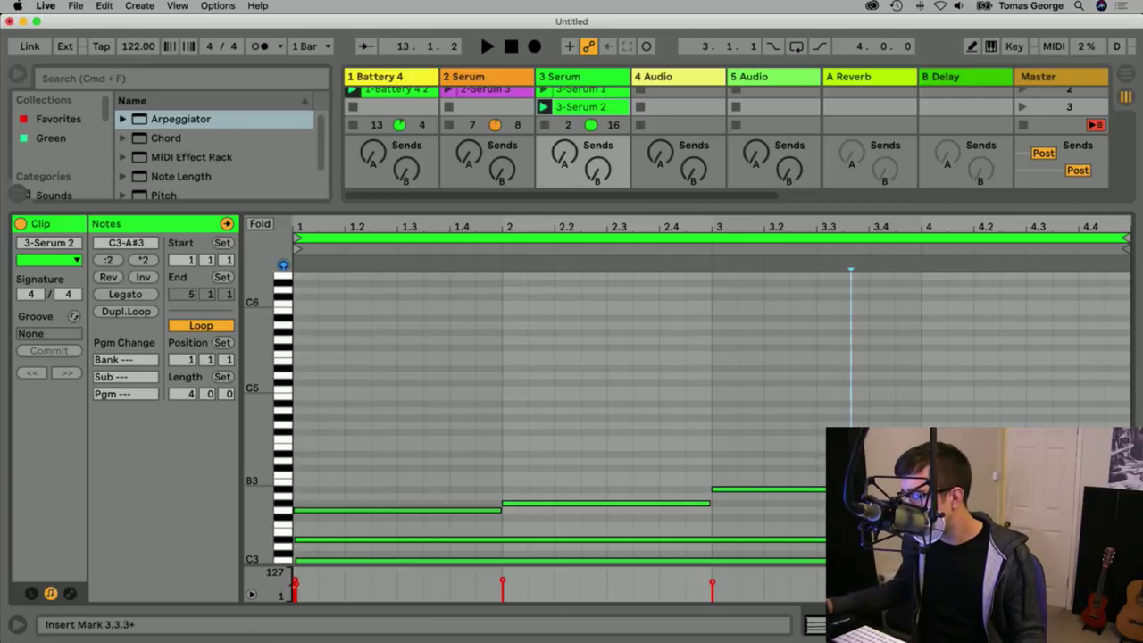
pyautogui.click(934, 503)
pyautogui.click(895, 510)
pyautogui.press('super+a')
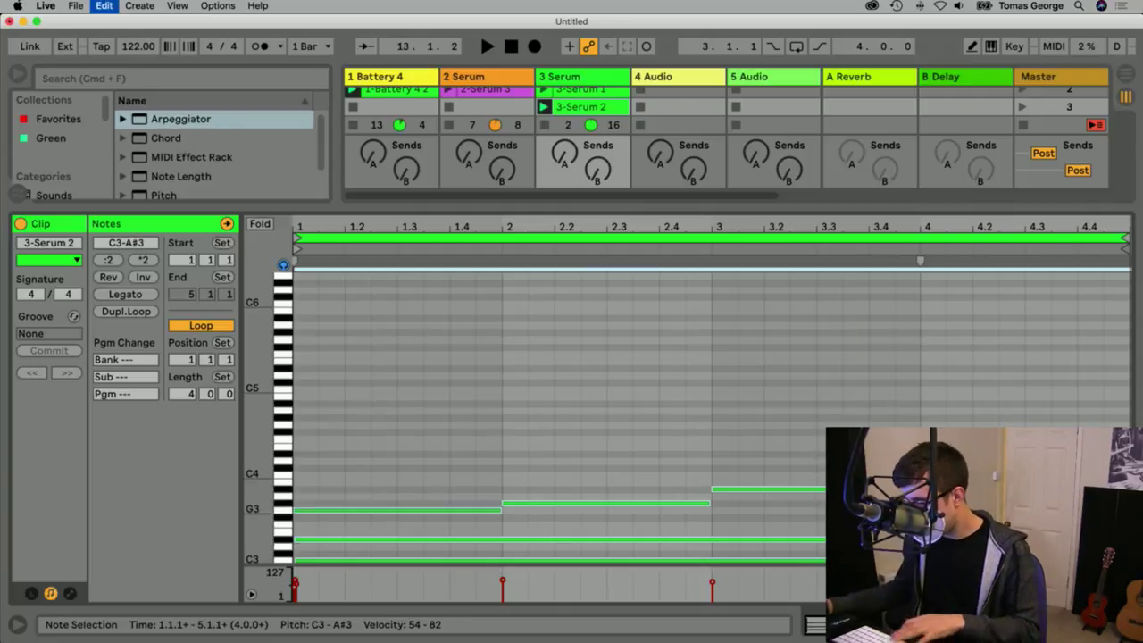
pyautogui.press('super+u')
pyautogui.click(894, 509)
# Lengthen the last G#3 note and the long D#3 and C3 notes to the start of bar 5.
pyautogui.hscroll(1, 894, 511)
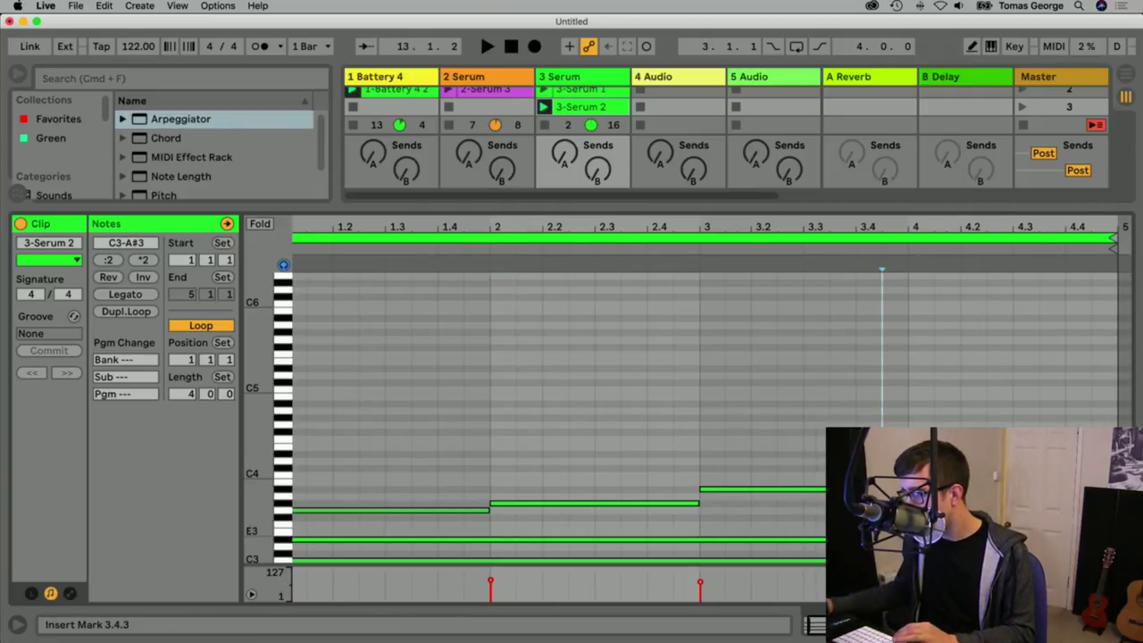
pyautogui.moveTo(1129, 502); pyautogui.dragTo(1115, 539)
pyautogui.click(1107, 539)
pyautogui.scroll(-5, 1114, 537)
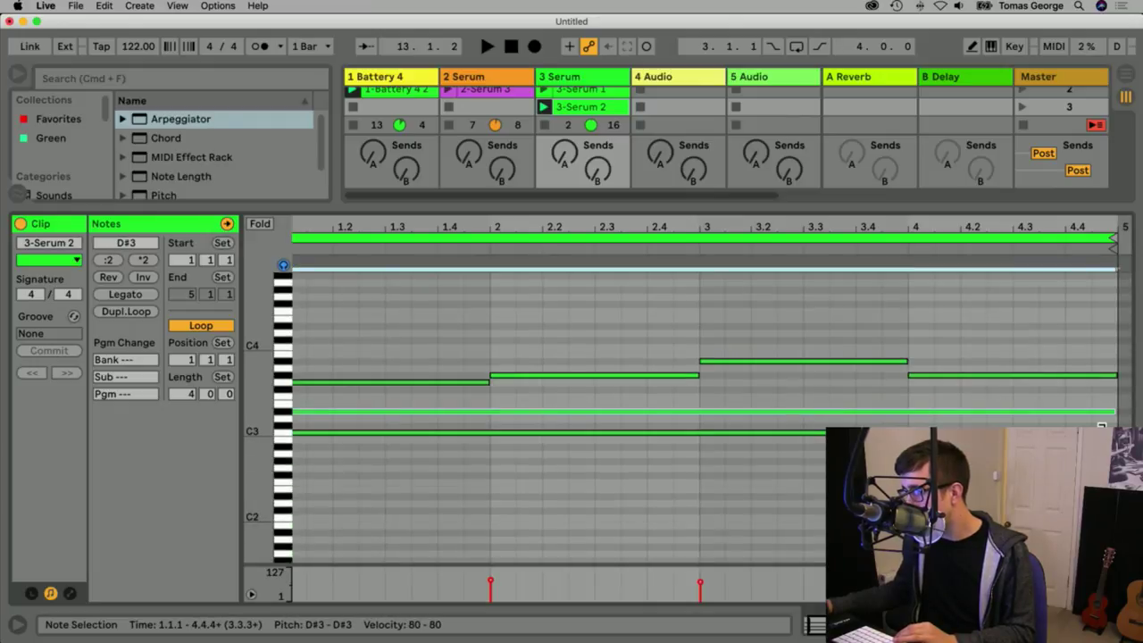
pyautogui.moveTo(1103, 433); pyautogui.dragTo(1117, 411)
pyautogui.click(882, 532)
pyautogui.hscroll(-1, 883, 531)
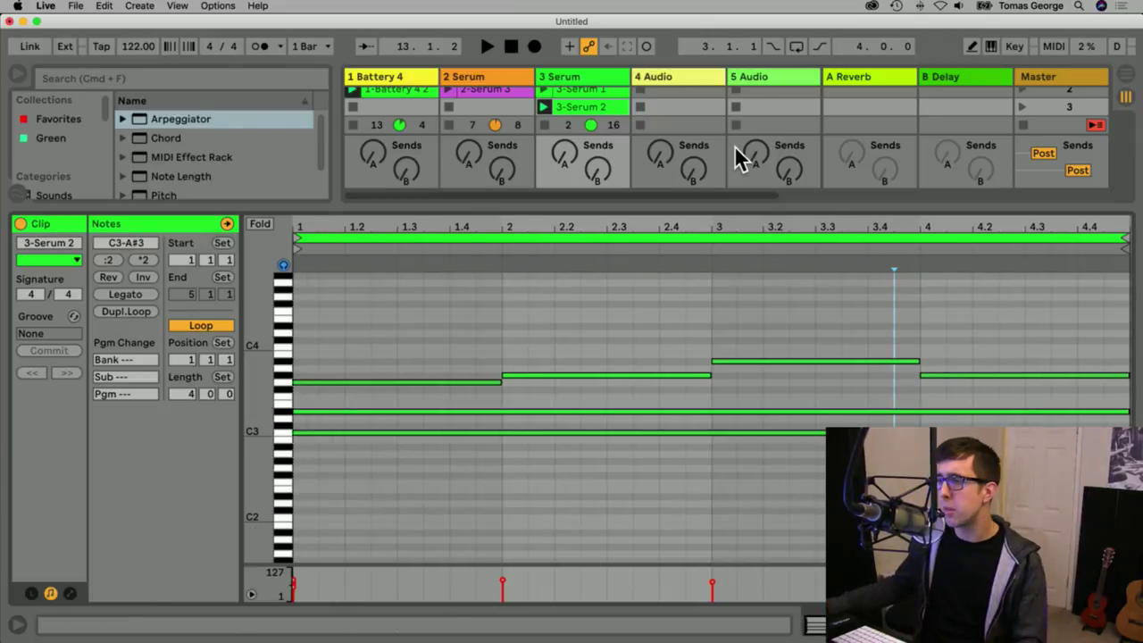
# Collapse the clip editor and examine the list of available Audio Effects from Amp to Vocoder.
pyautogui.moveTo(630, 208); pyautogui.dragTo(639, 411)
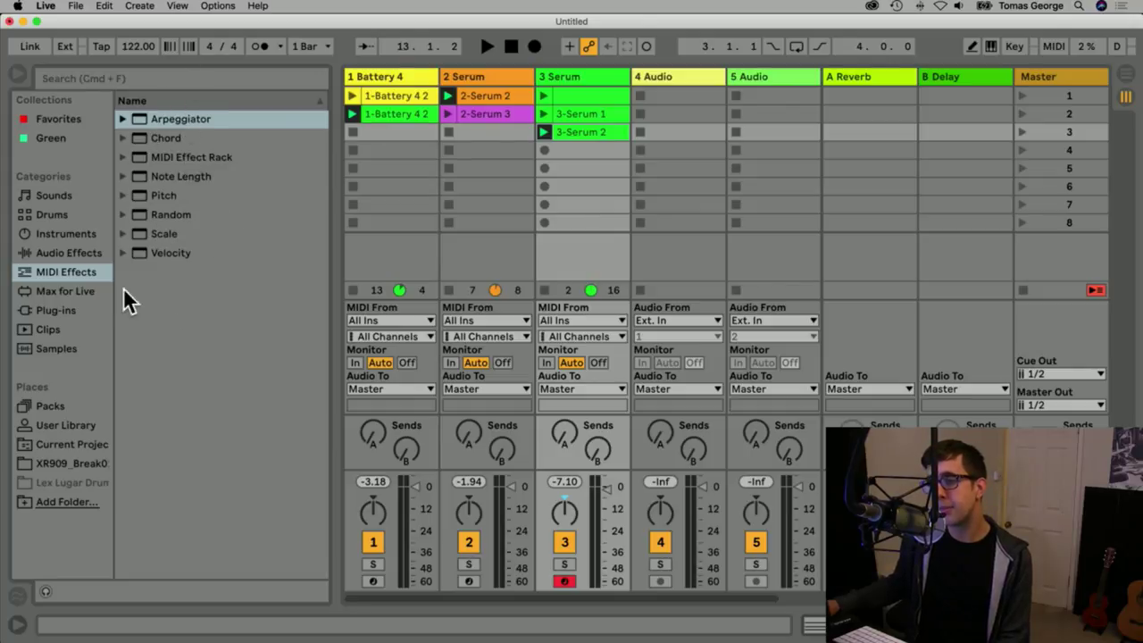
pyautogui.click(69, 253)
pyautogui.scroll(-10, 213, 234)
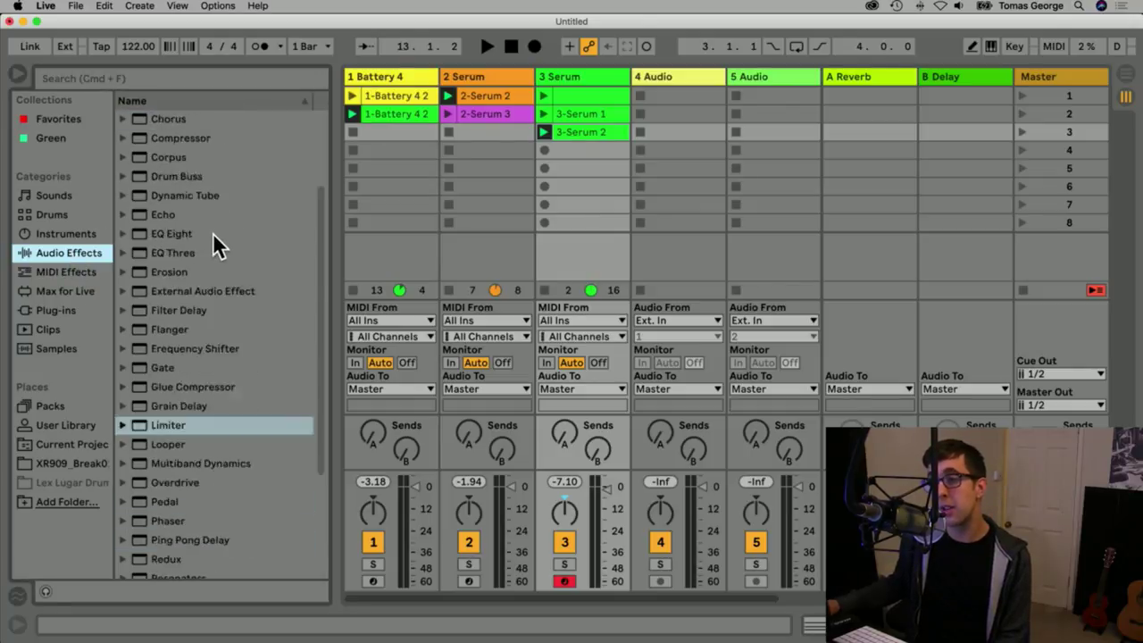
pyautogui.scroll(10, 213, 239)
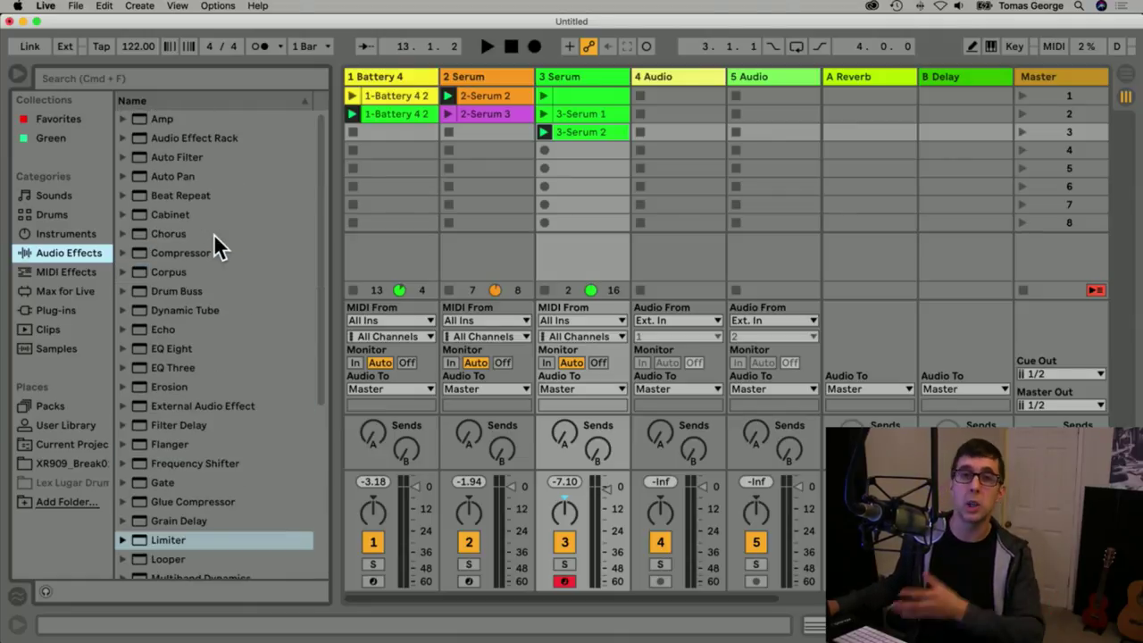
pyautogui.scroll(-5, 214, 236)
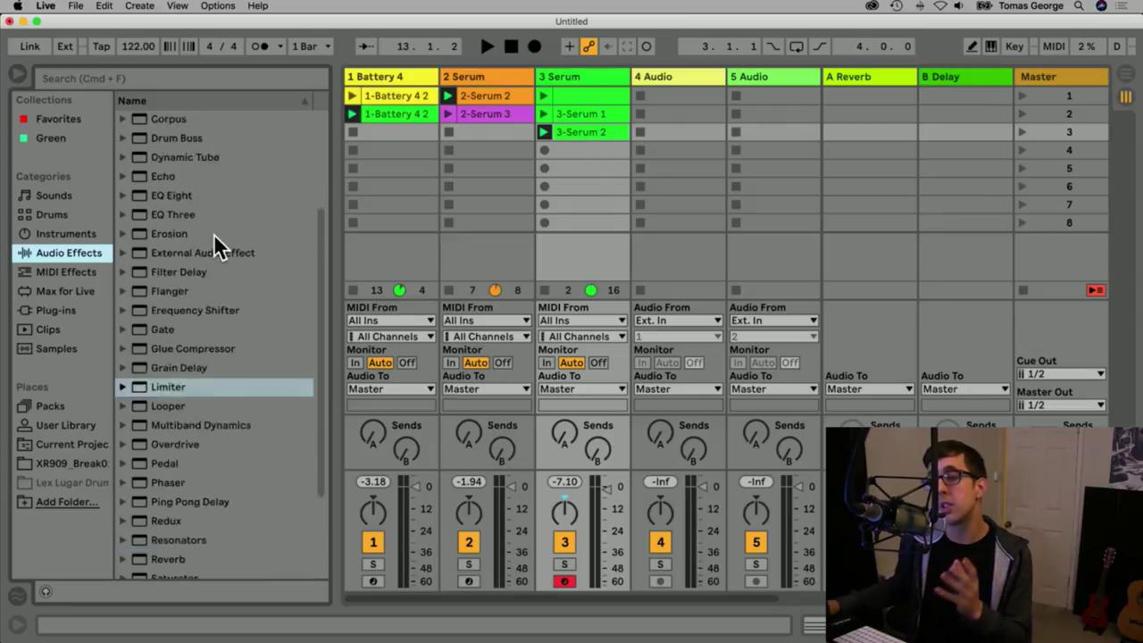
pyautogui.scroll(5, 189, 297)
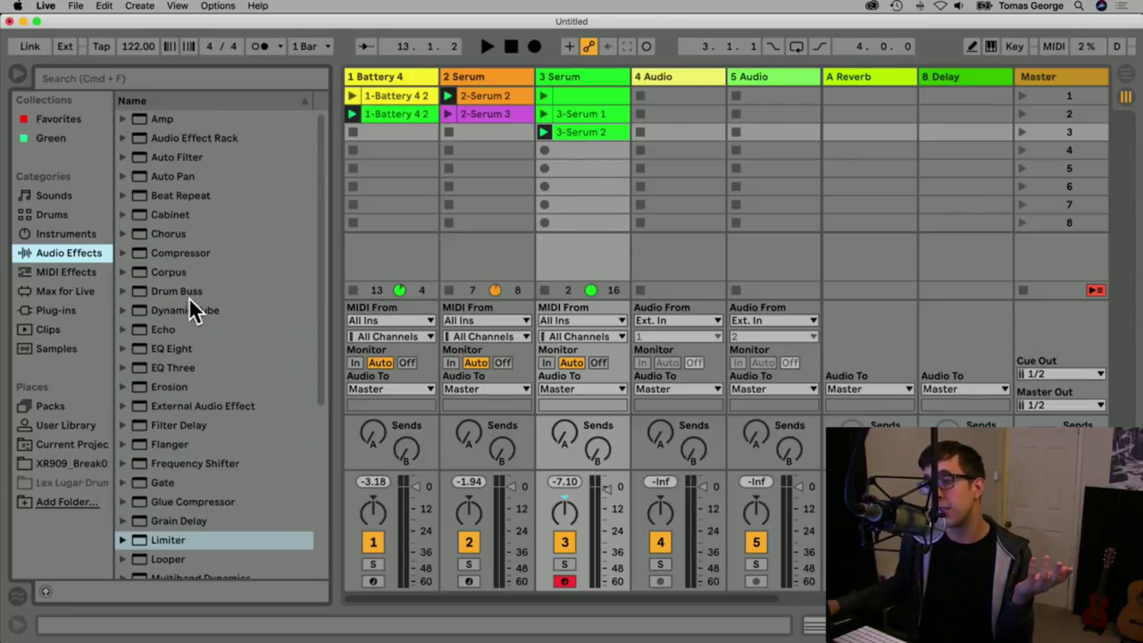
pyautogui.scroll(-5, 188, 297)
pyautogui.scroll(5, 189, 297)
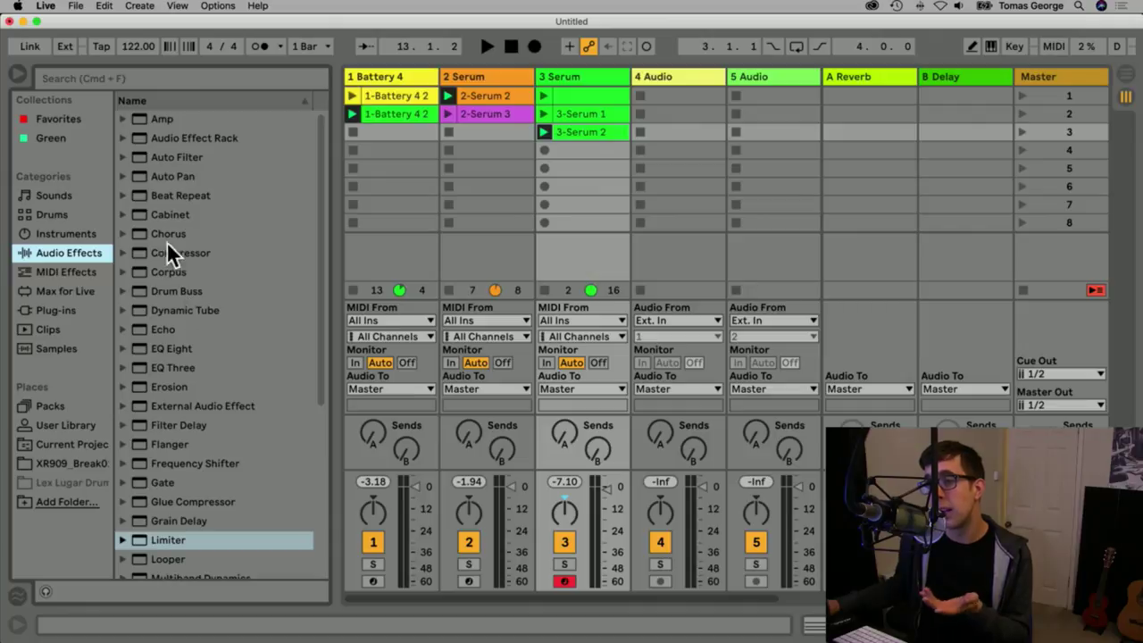
pyautogui.scroll(-5, 211, 294)
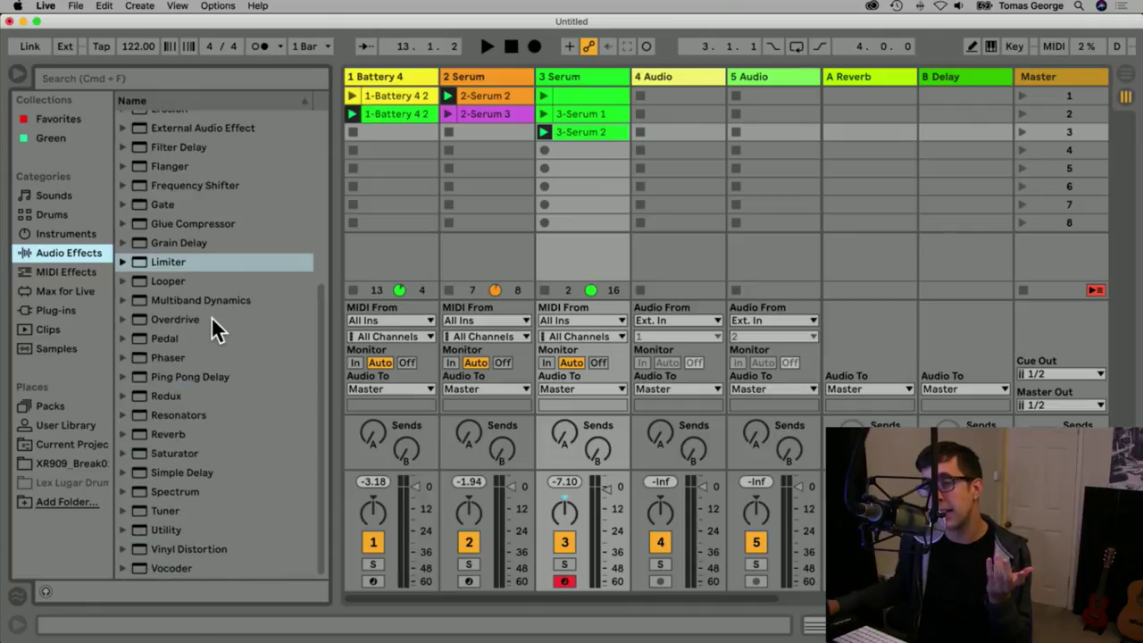
# Examine the available Audio Effects, the installed plug-ins and the sample library in the browser.
pyautogui.scroll(3, 184, 264)
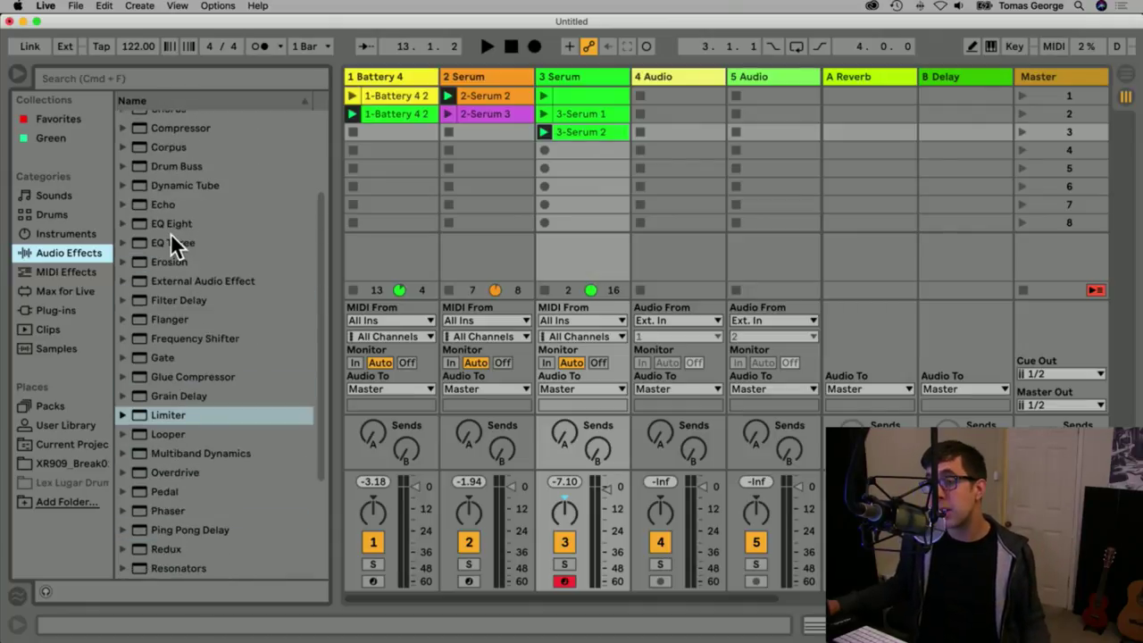
pyautogui.scroll(-3, 277, 447)
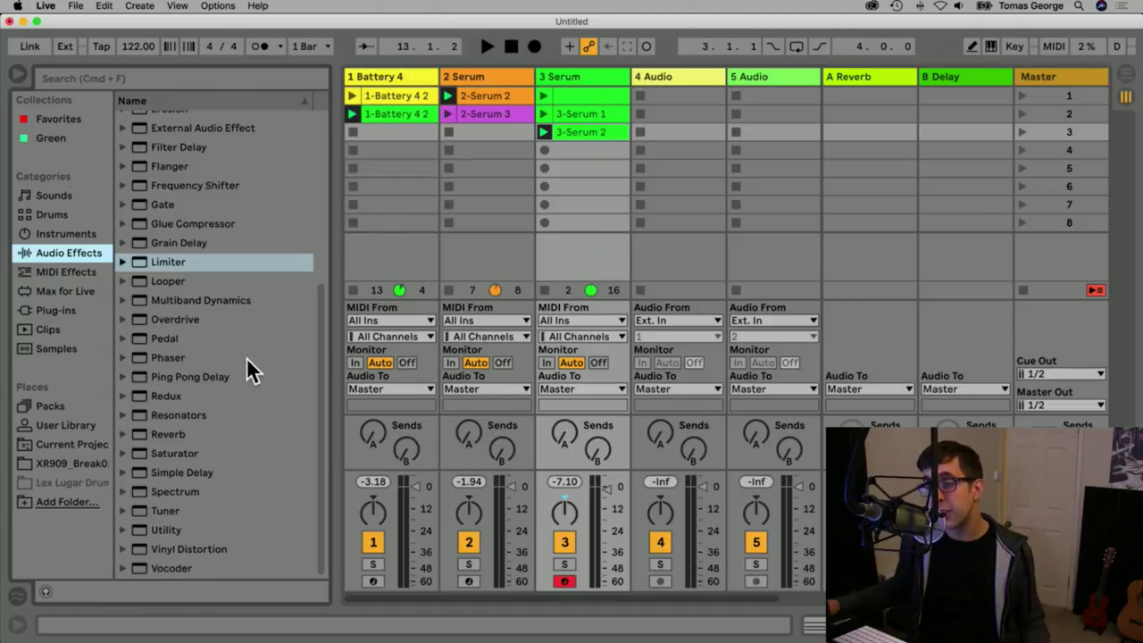
pyautogui.scroll(5, 251, 371)
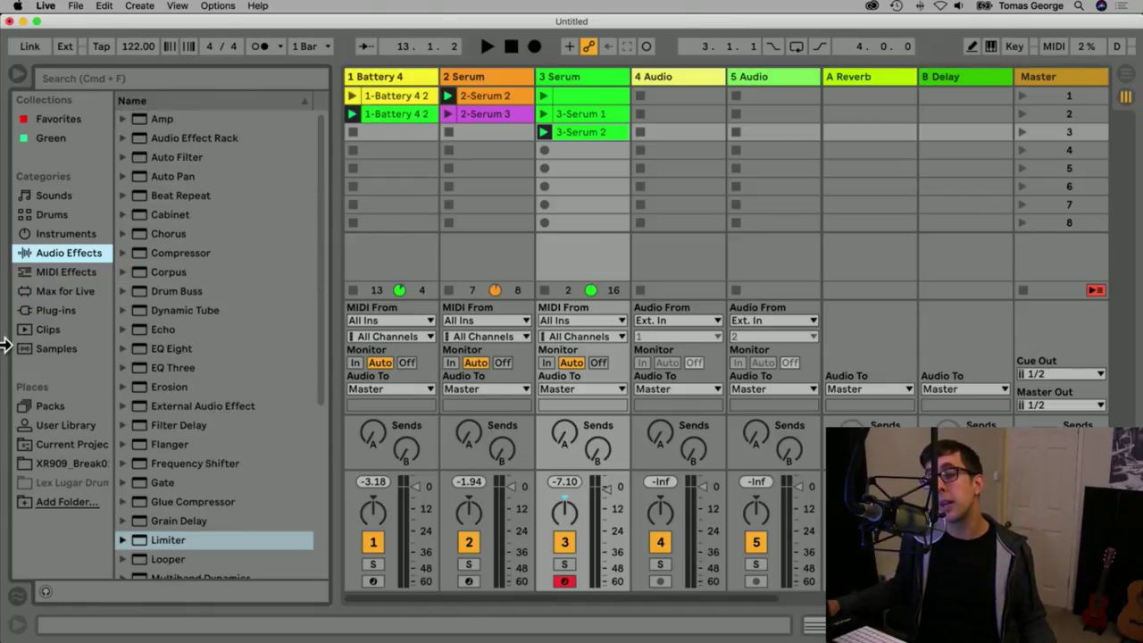
pyautogui.click(58, 312)
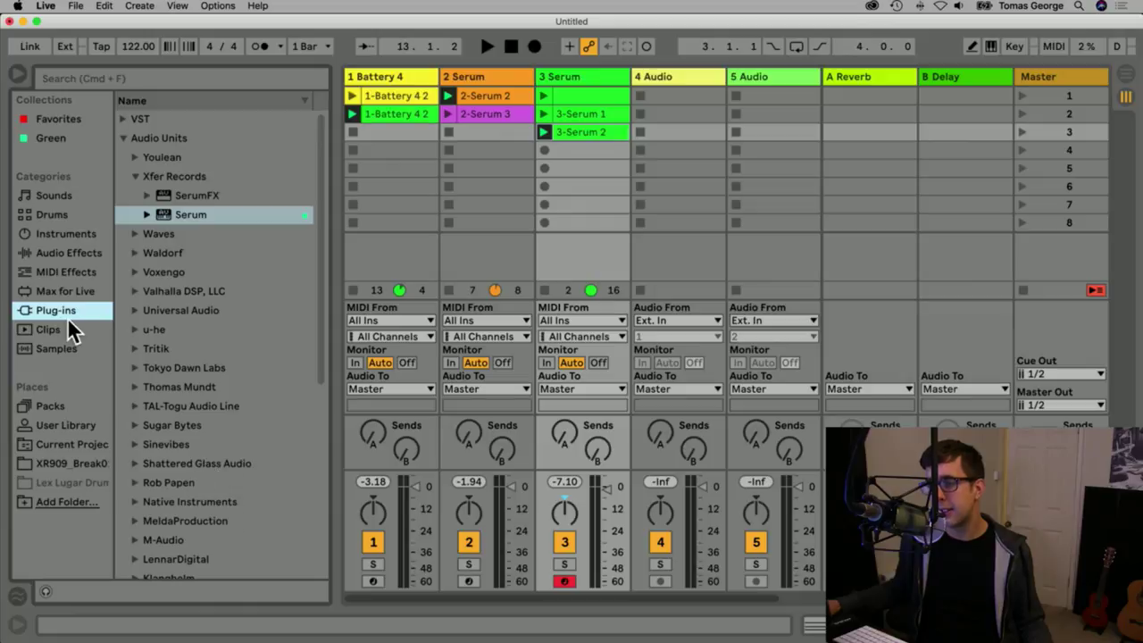
pyautogui.click(47, 346)
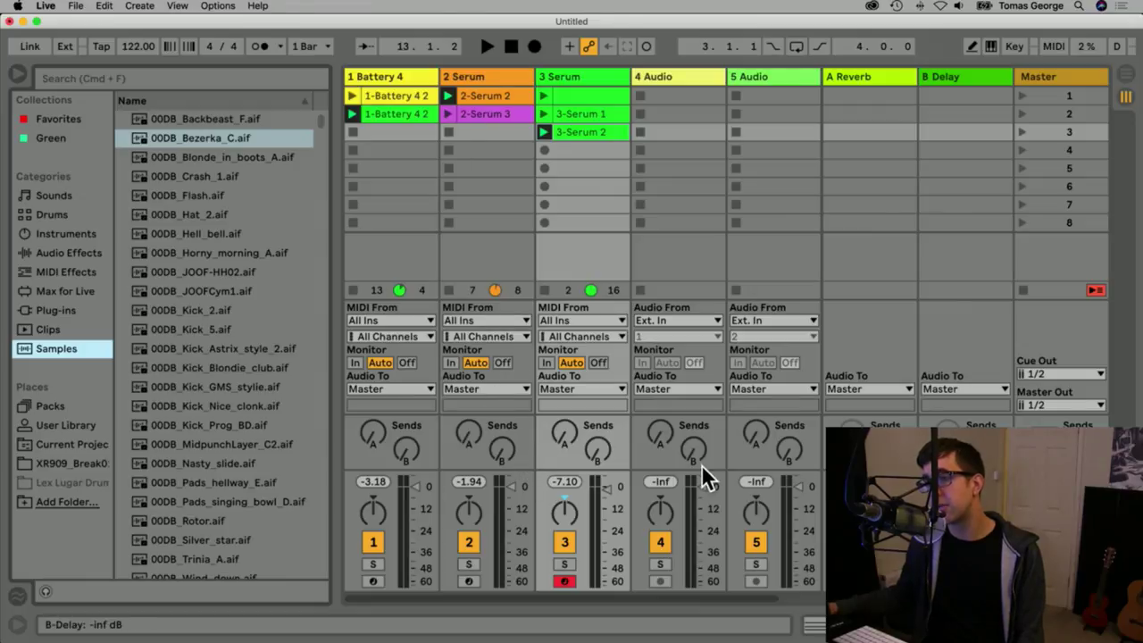
# Add the Reverb audio effect to return track A and delete the reverb that was already on it.
pyautogui.click(59, 254)
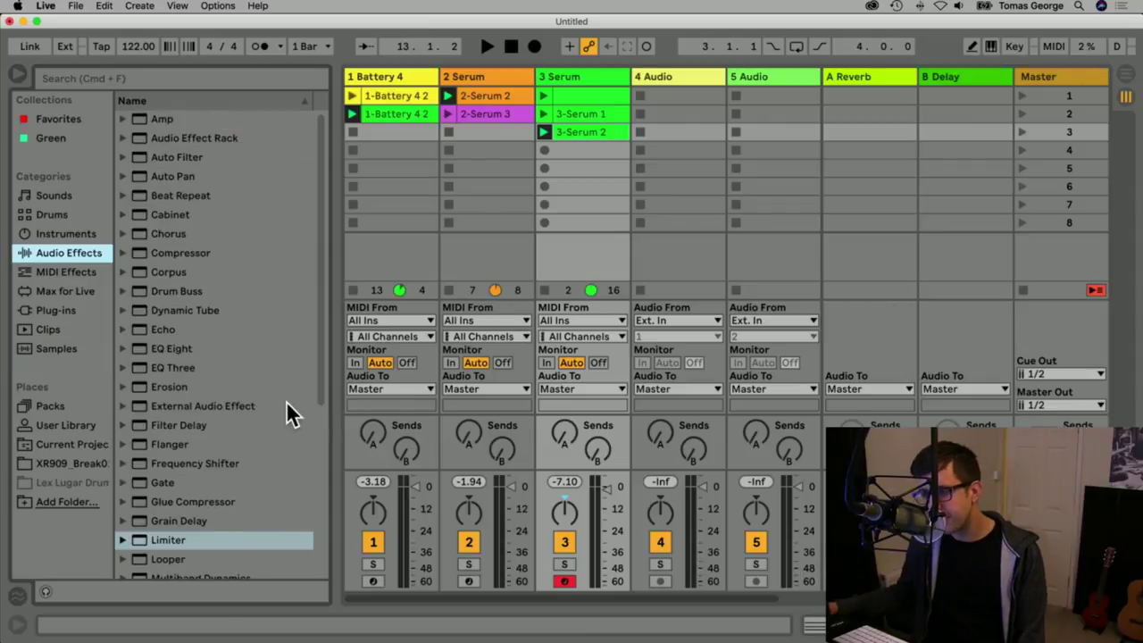
pyautogui.scroll(-4, 279, 411)
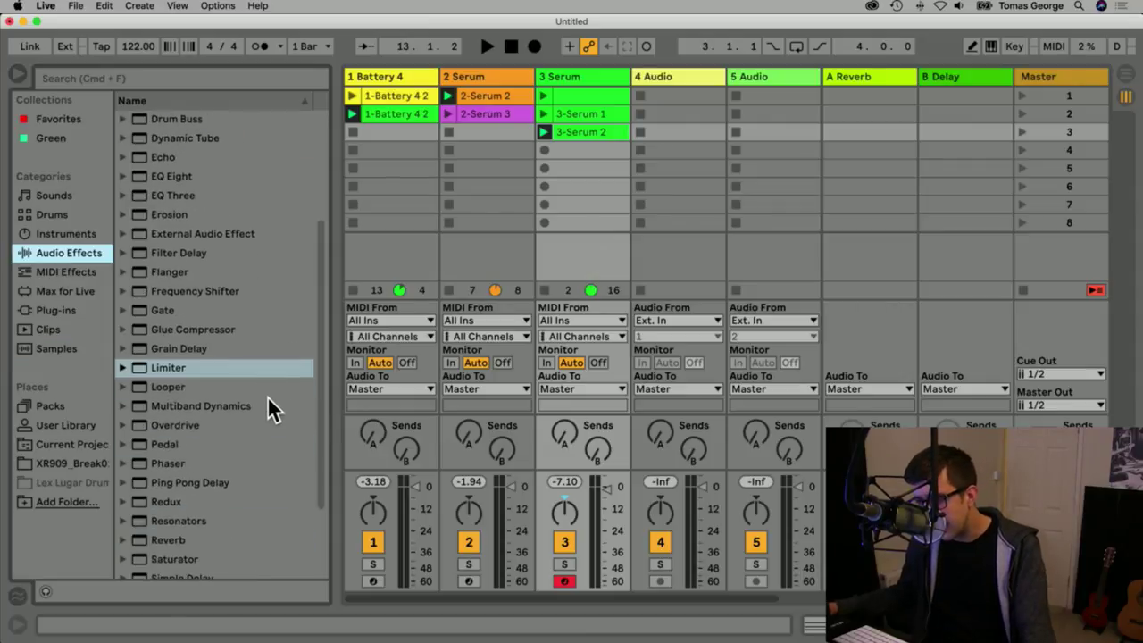
pyautogui.click(163, 541)
pyautogui.moveTo(168, 539); pyautogui.dragTo(873, 73)
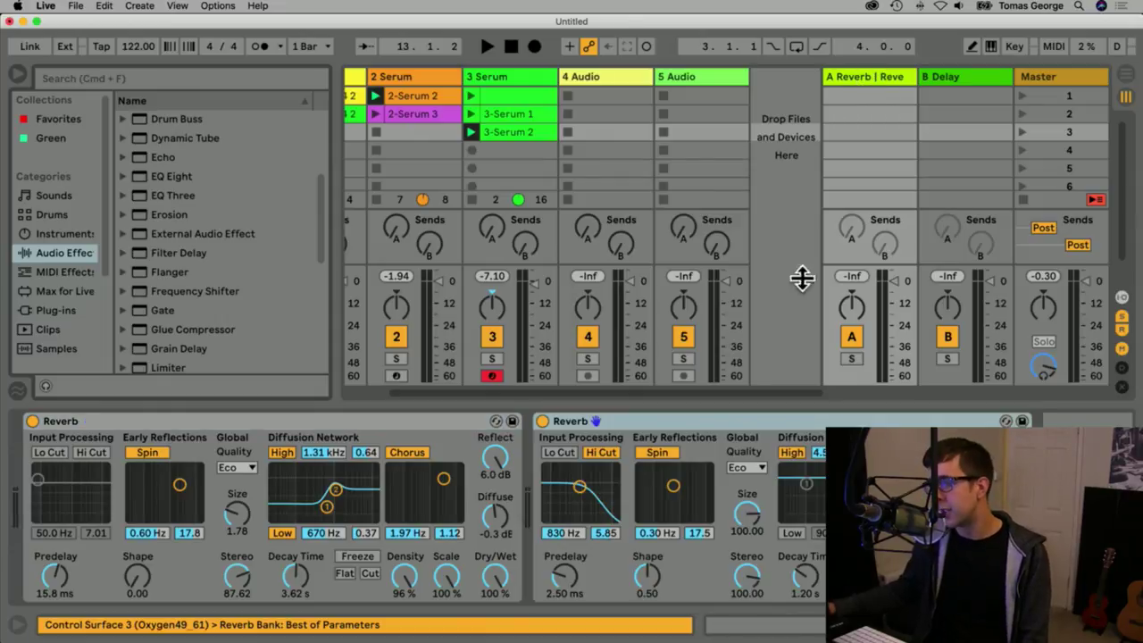
pyautogui.press('Delete')
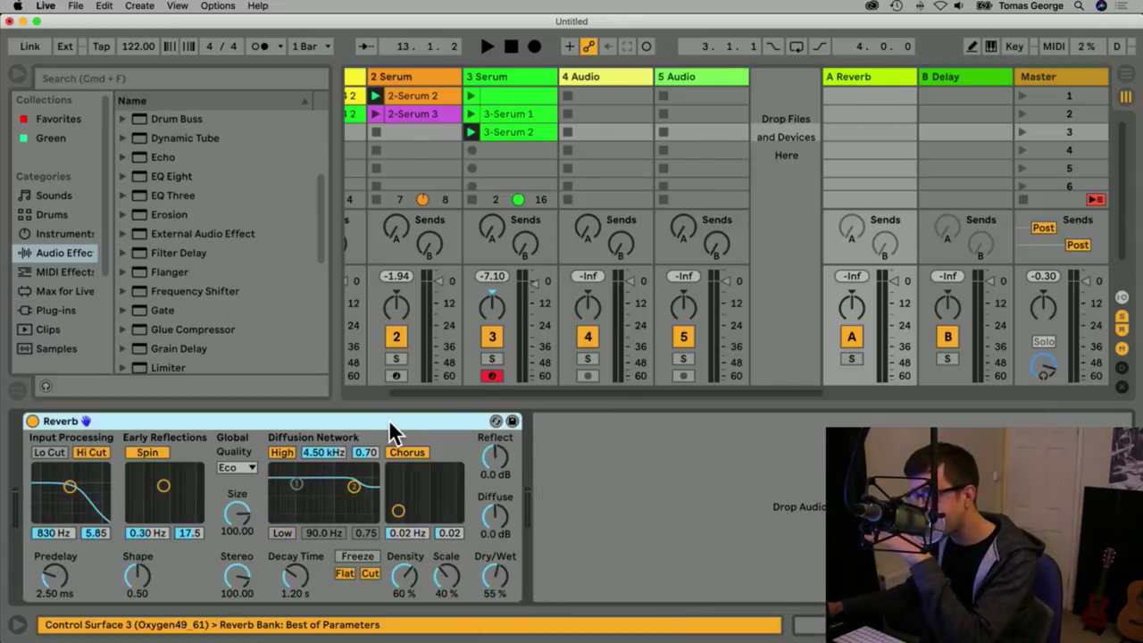
# Set the return Reverb's Dry/Wet to 100 %, Decay Time to 6.83 s, Shape to 0.82, Predelay to 97.9 ms and Density to 75 %.
pyautogui.moveTo(493, 576); pyautogui.dragTo(492, 592)
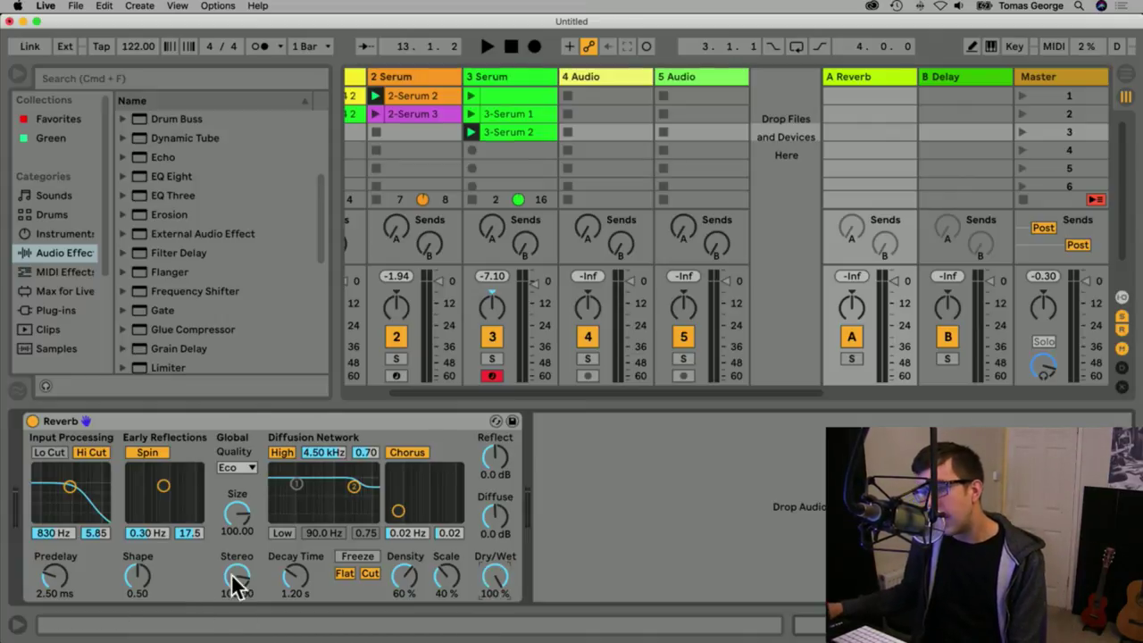
pyautogui.moveTo(295, 576); pyautogui.dragTo(295, 543)
pyautogui.moveTo(123, 586); pyautogui.dragTo(124, 550)
pyautogui.moveTo(40, 593); pyautogui.dragTo(40, 513)
pyautogui.moveTo(48, 588); pyautogui.dragTo(48, 607)
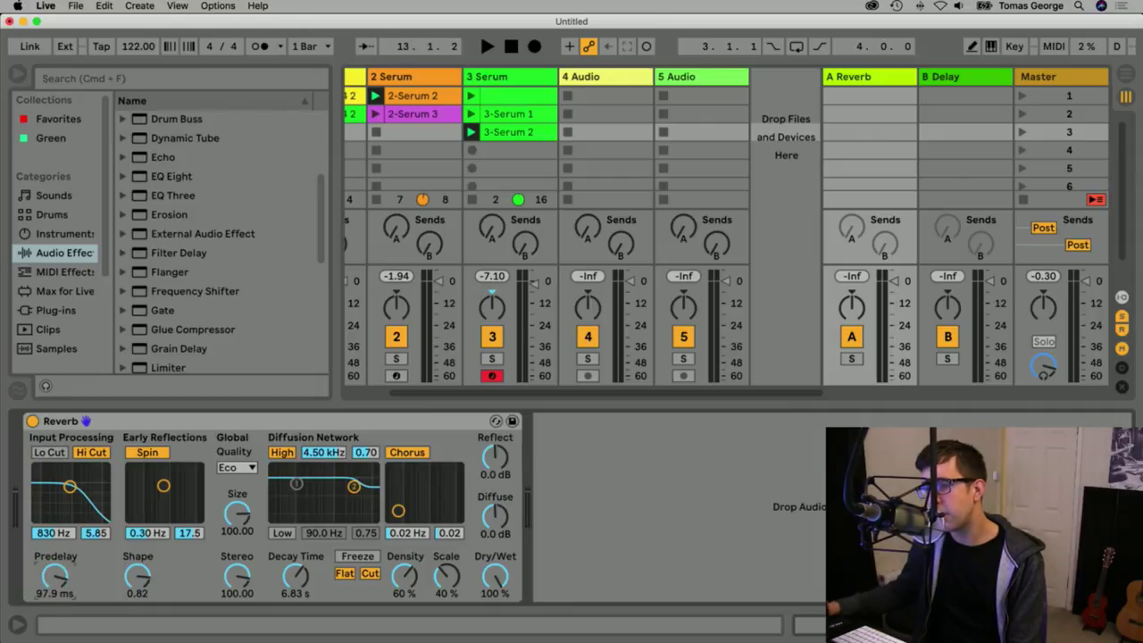
pyautogui.moveTo(404, 576); pyautogui.dragTo(405, 552)
# Launch the 3-Serum 2 clip, solo the 3 Serum track and raise its send A to maximum.
pyautogui.click(471, 131)
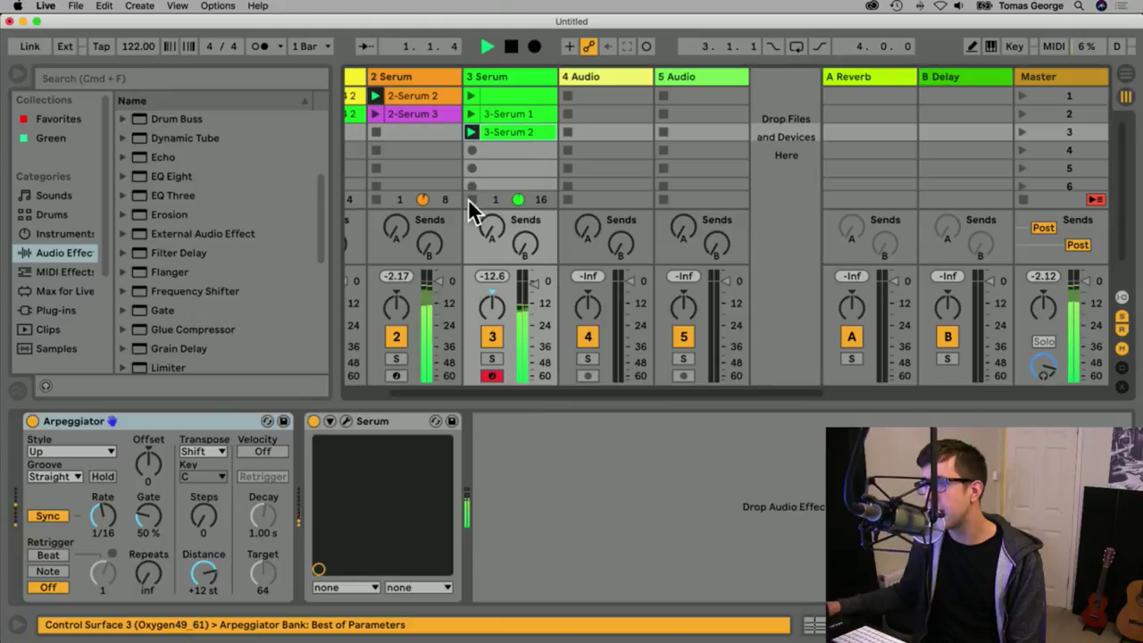
pyautogui.click(493, 358)
pyautogui.moveTo(498, 243); pyautogui.dragTo(498, 228)
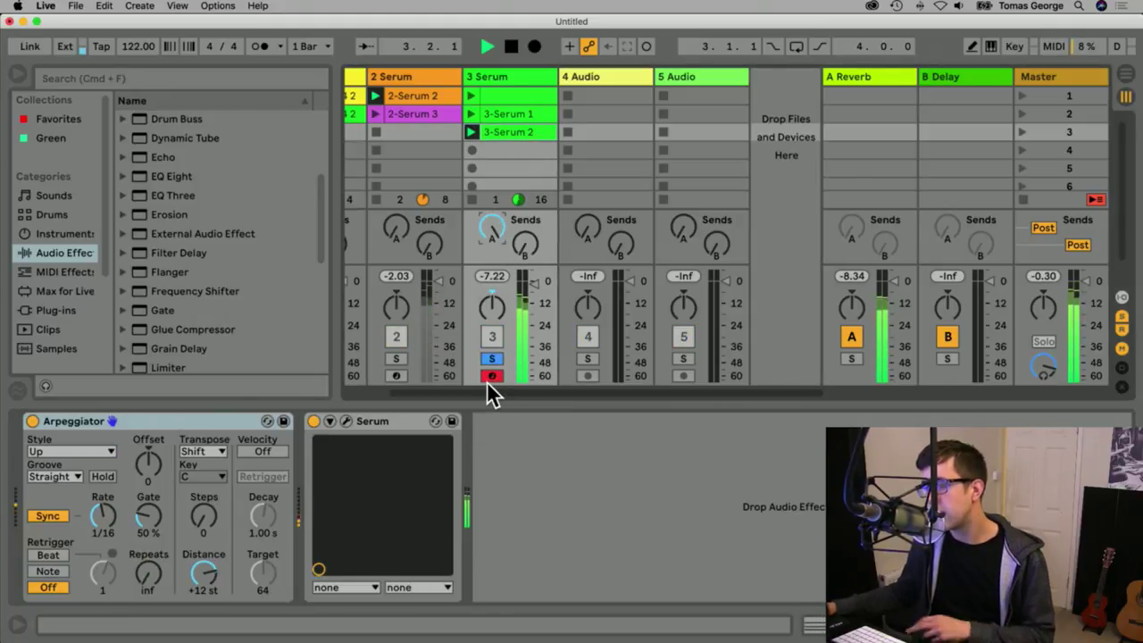
# Raise send A on the 2 Serum track to maximum, restart playback and solo that track.
pyautogui.hscroll(-3, 496, 344)
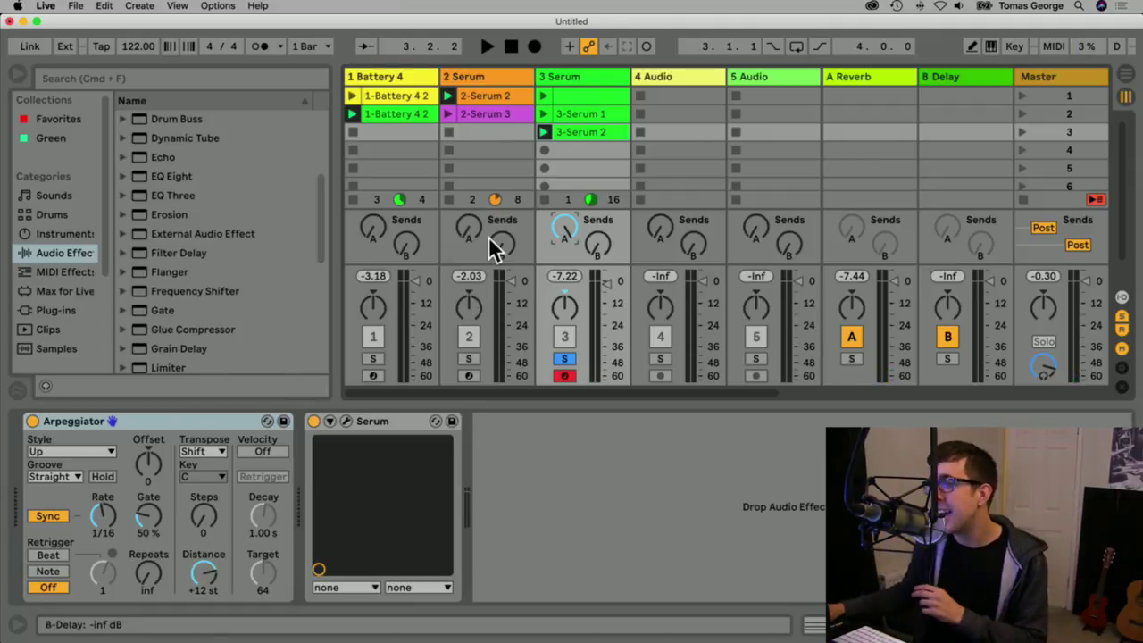
pyautogui.moveTo(468, 229); pyautogui.dragTo(468, 201)
pyautogui.press('space')
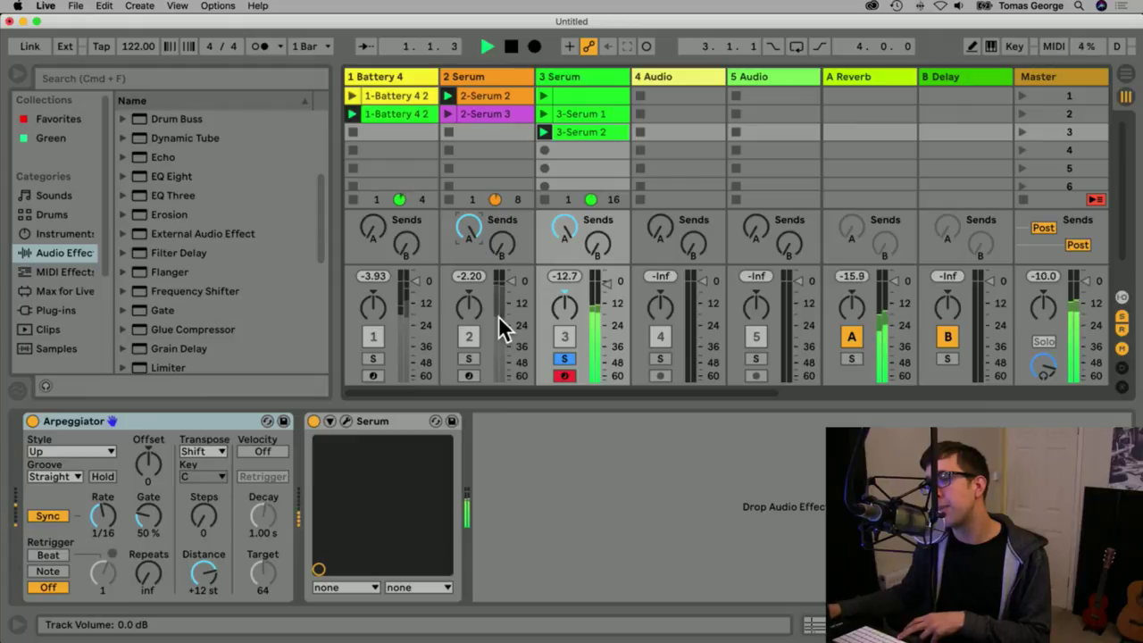
pyautogui.click(470, 359)
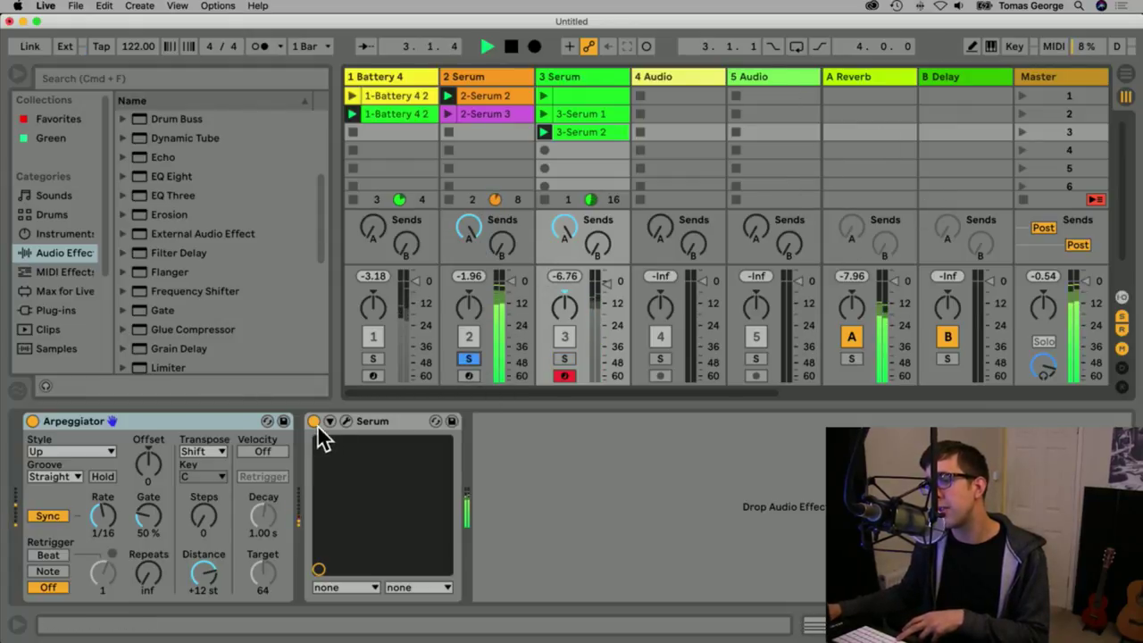
# Show the A Reverb return's device, hand playback back to the arrangement and check the Arrangement View before returning to Session View.
pyautogui.click(859, 75)
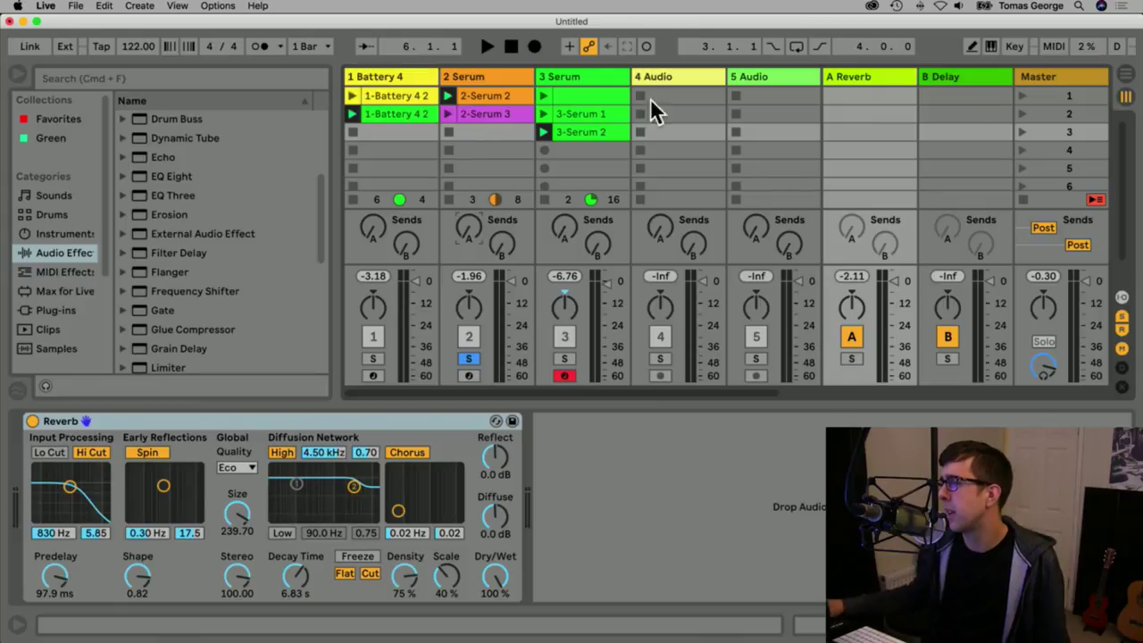
pyautogui.click(1095, 200)
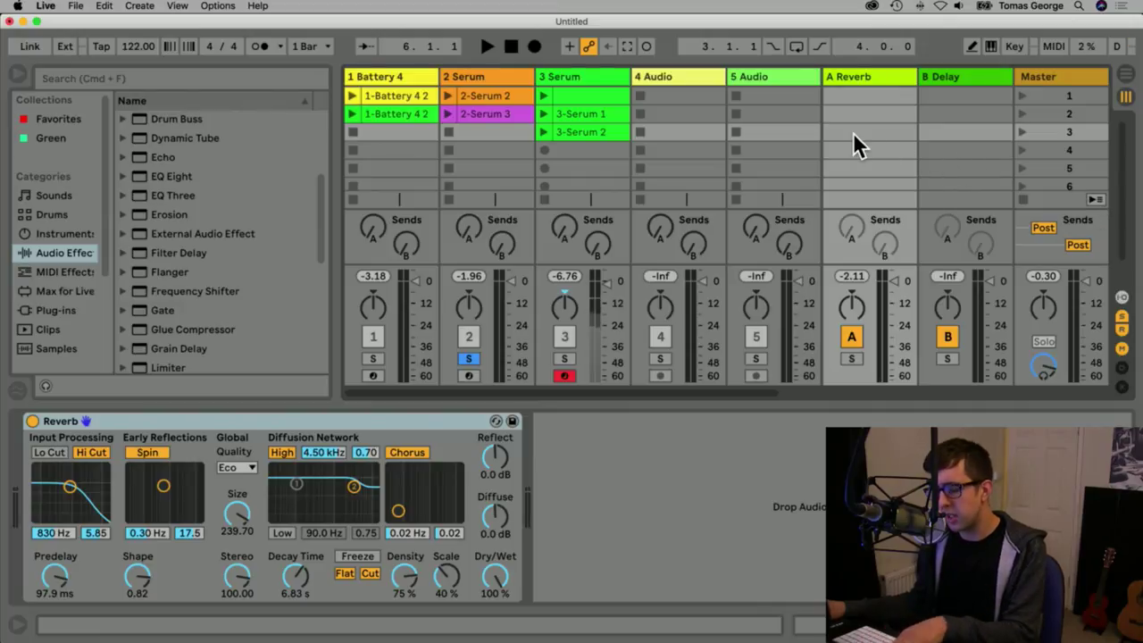
pyautogui.press('Tab')
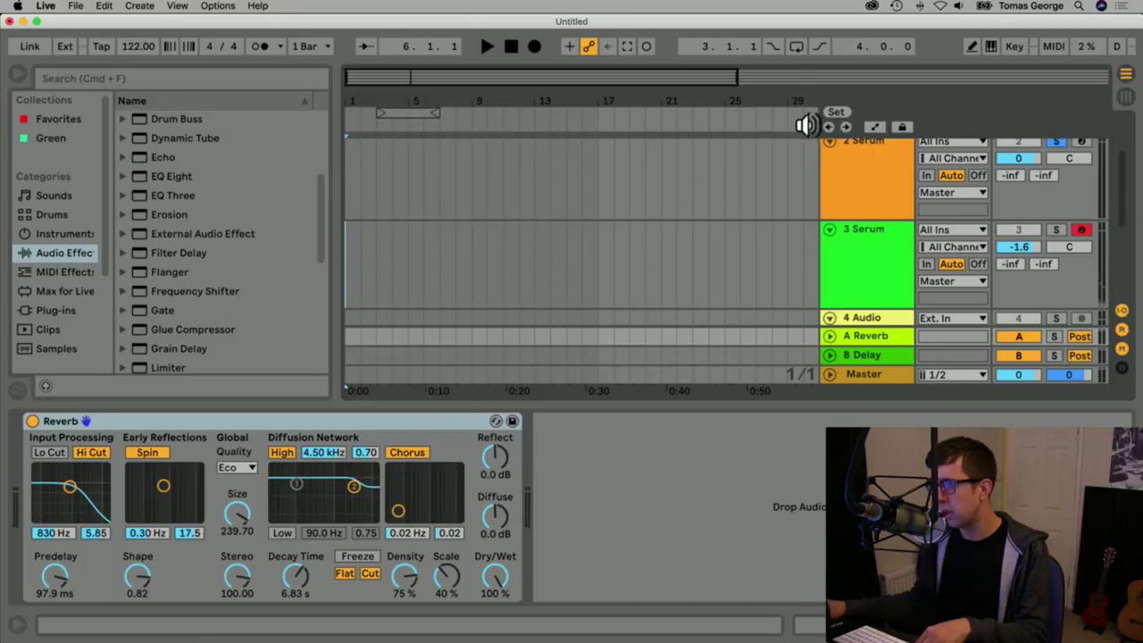
pyautogui.press('Tab')
# Audition the unnamed first clip and the 3-Serum 1 clip on the 3 Serum track, and launch scene 1.
pyautogui.click(547, 93)
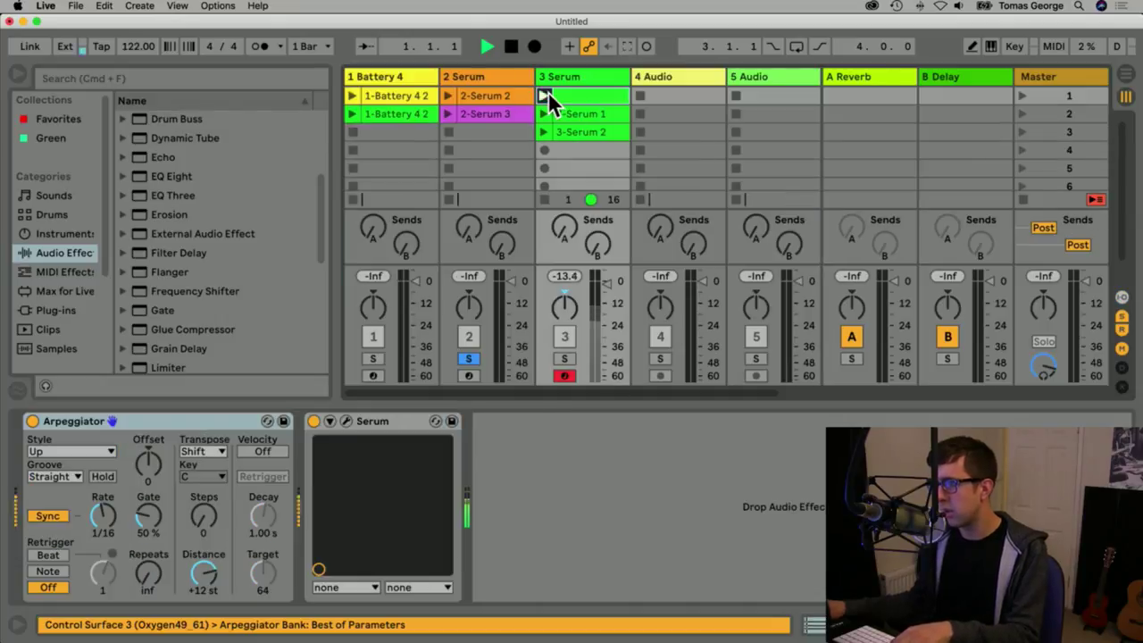
pyautogui.click(544, 112)
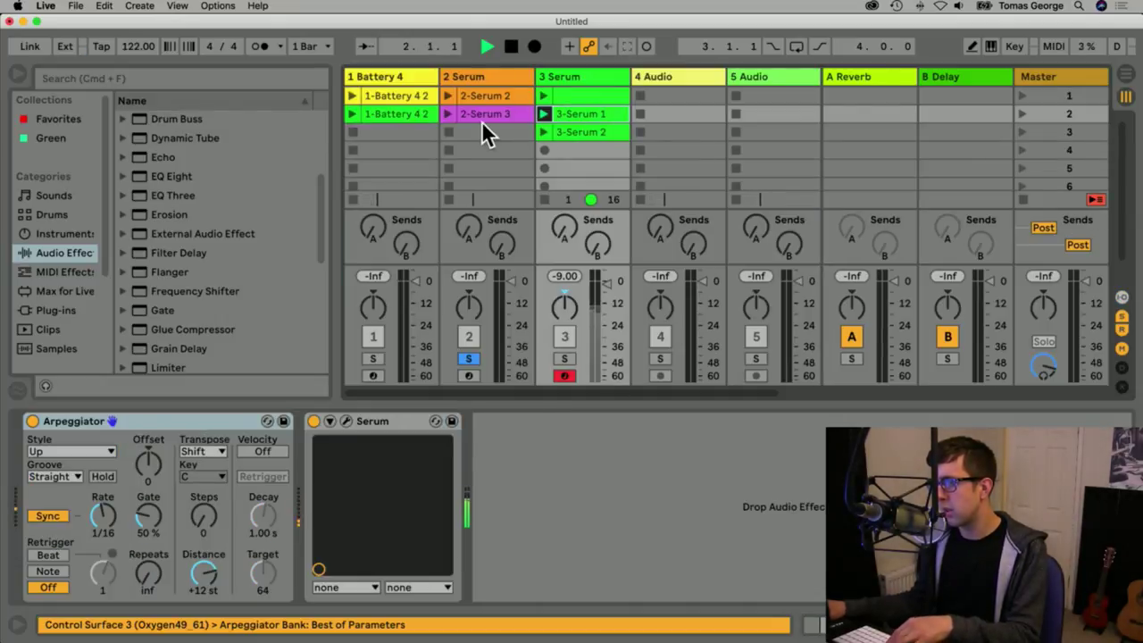
pyautogui.click(1021, 93)
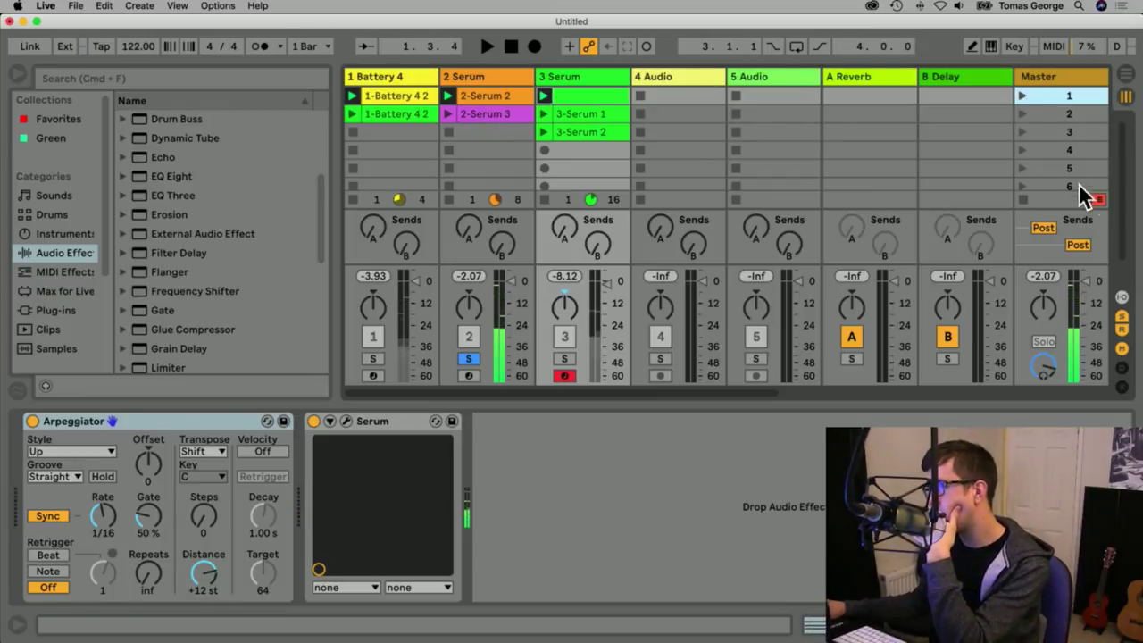
# Hand playback back to the arrangement, relaunch scene 1 and switch to the Arrangement View.
pyautogui.click(1095, 200)
pyautogui.click(1023, 97)
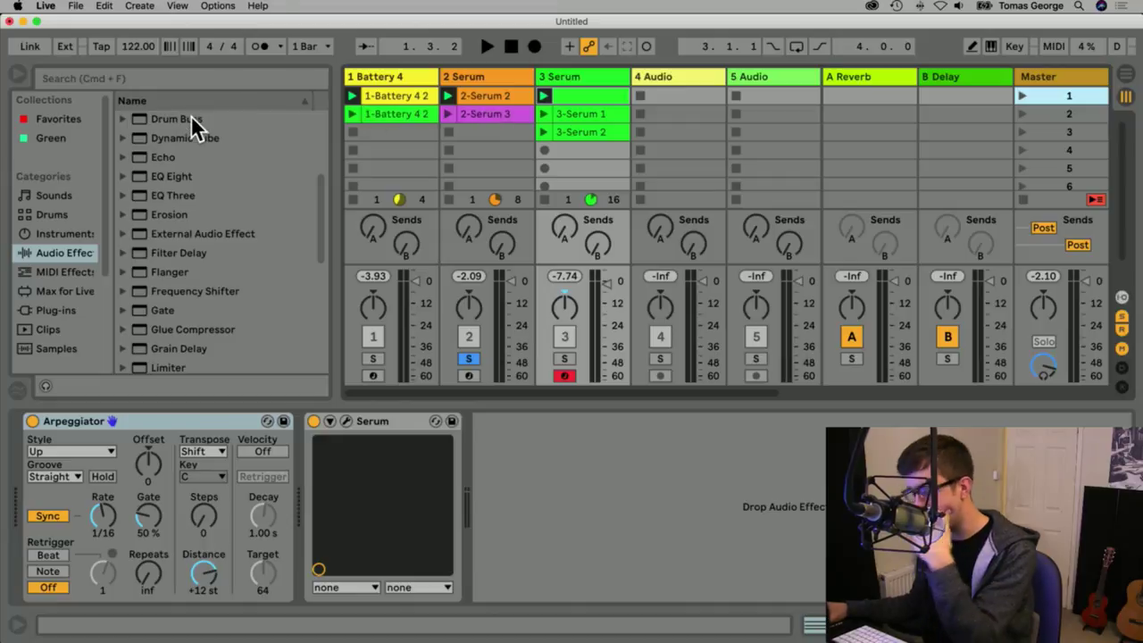
pyautogui.press('Tab')
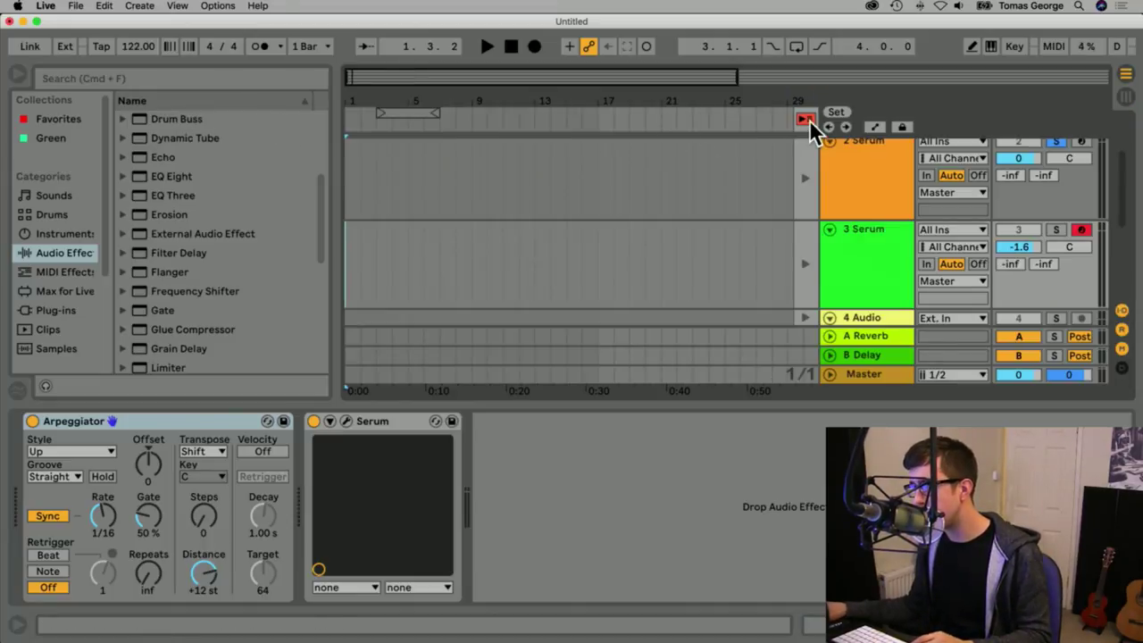
# Compare the Session and Arrangement views and briefly show the Info View, ending in Session View.
pyautogui.press('Tab')
pyautogui.press('Tab')
pyautogui.press('Tab')
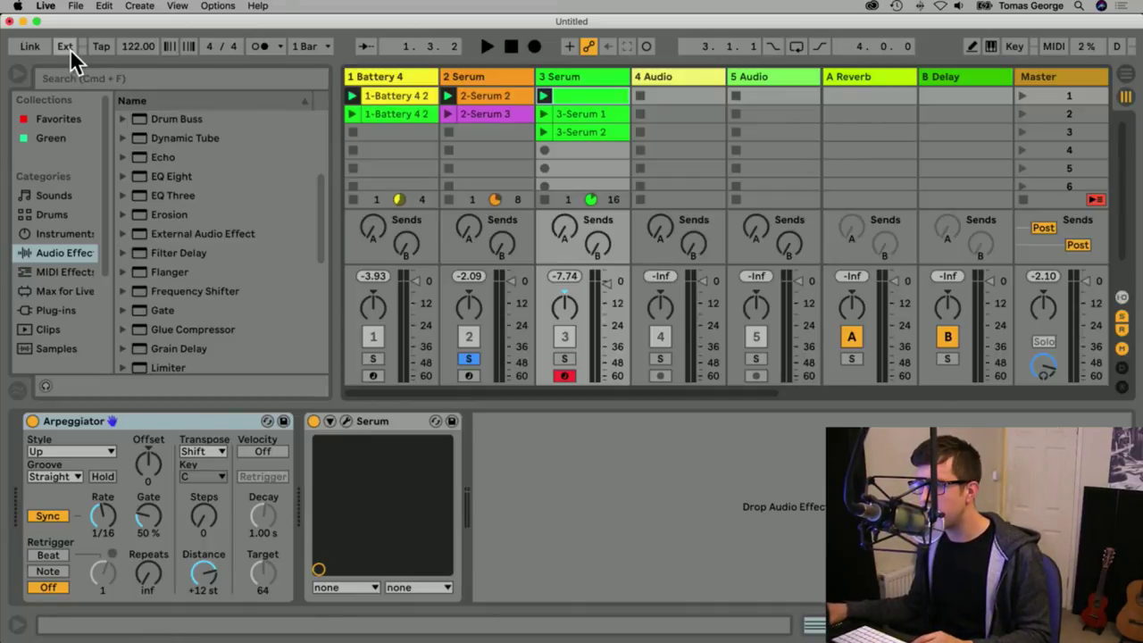
pyautogui.click(19, 624)
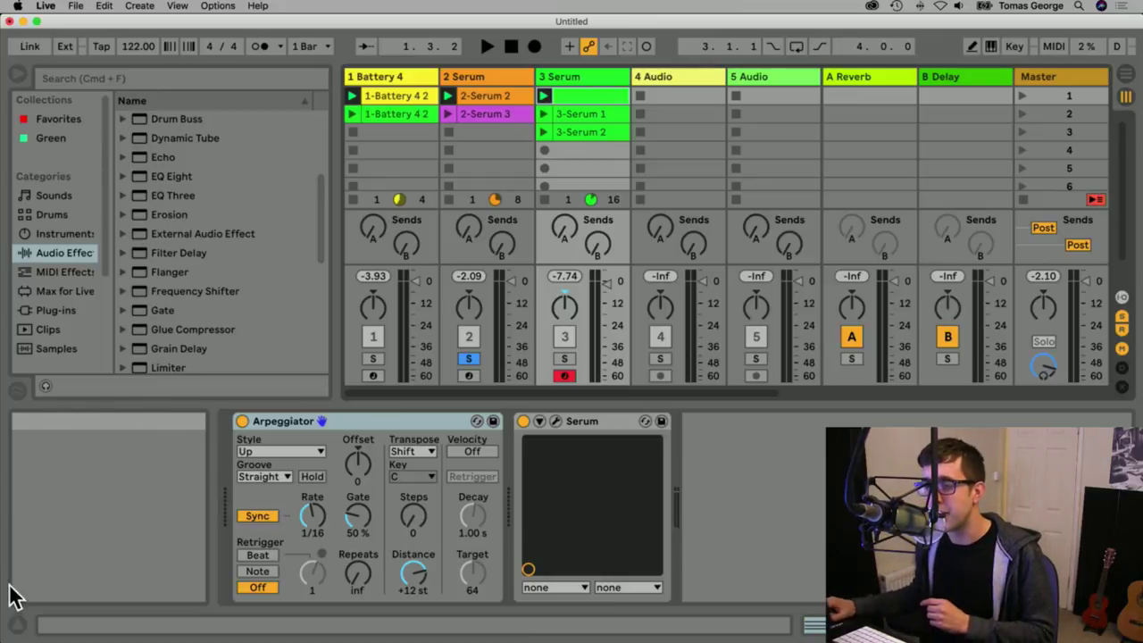
pyautogui.click(17, 624)
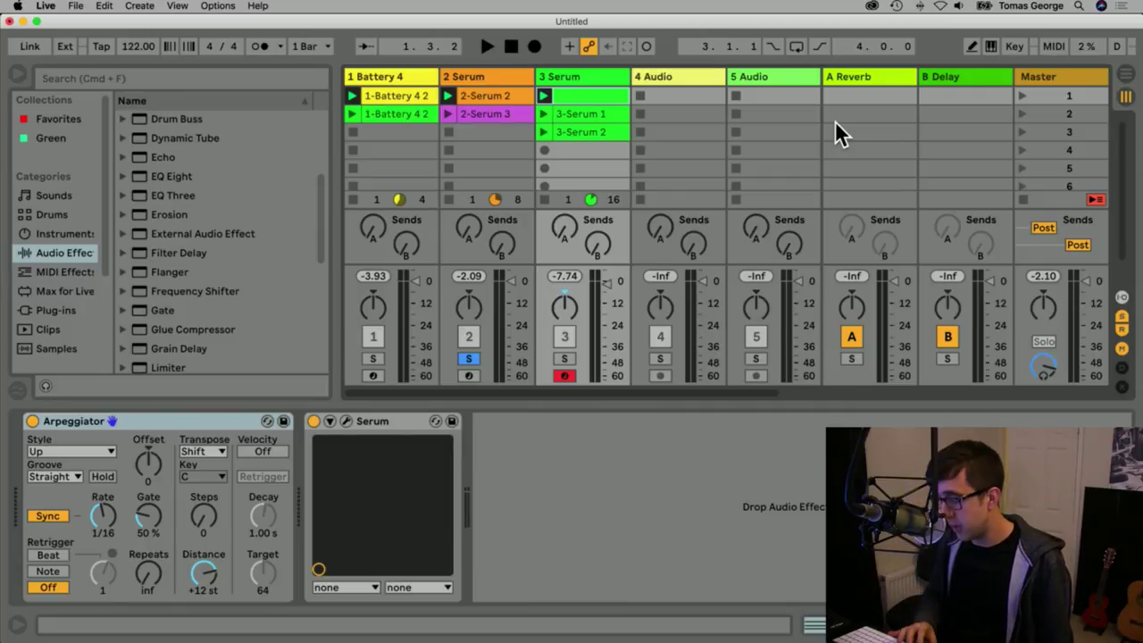
pyautogui.press('Tab')
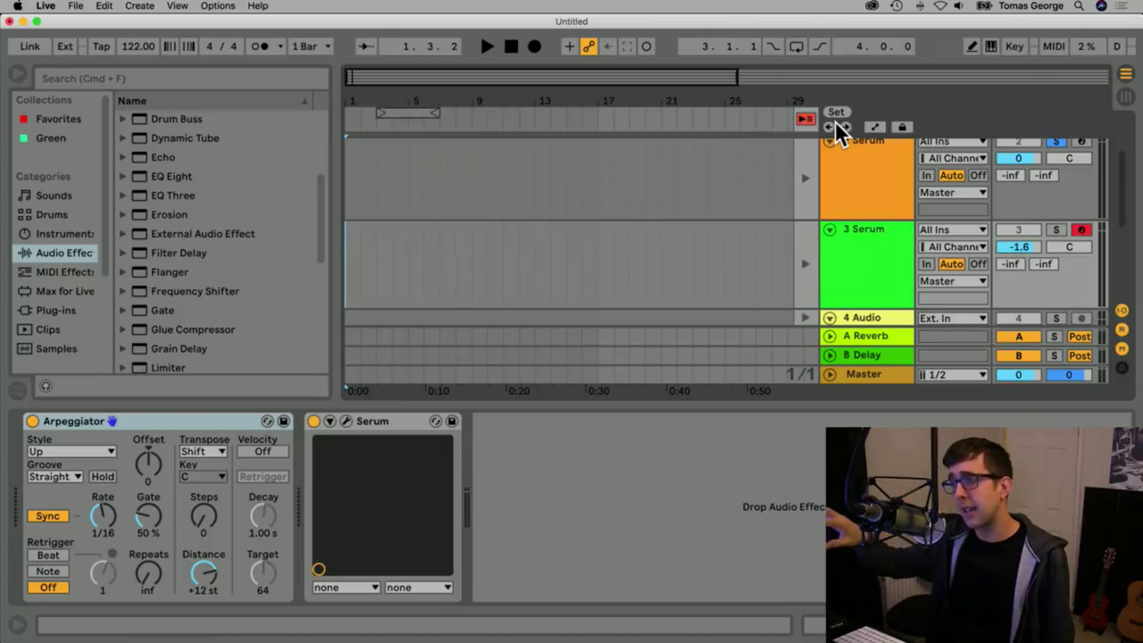
pyautogui.press('Tab')
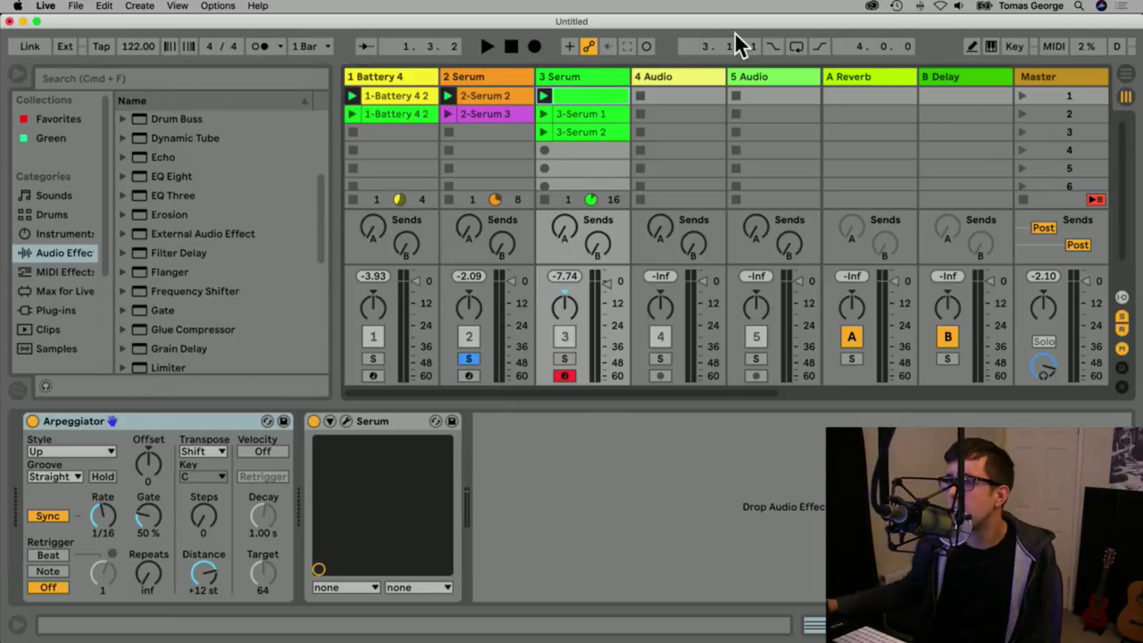
# Review the MIDI control surface and port settings in the preferences.
pyautogui.click(45, 6)
pyautogui.click(54, 40)
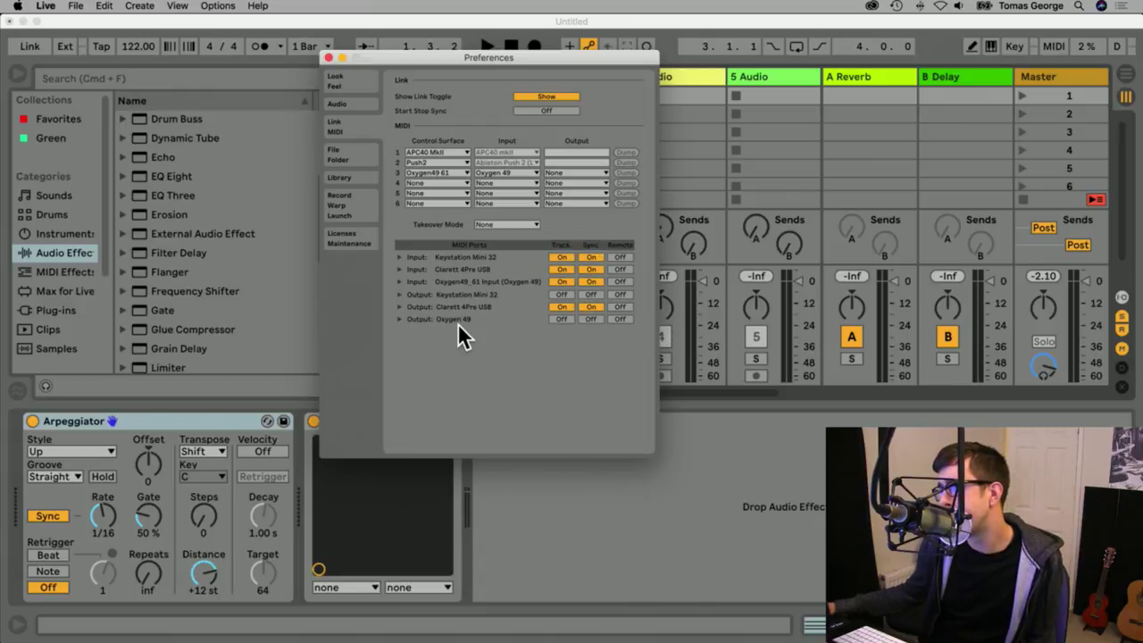
pyautogui.click(328, 58)
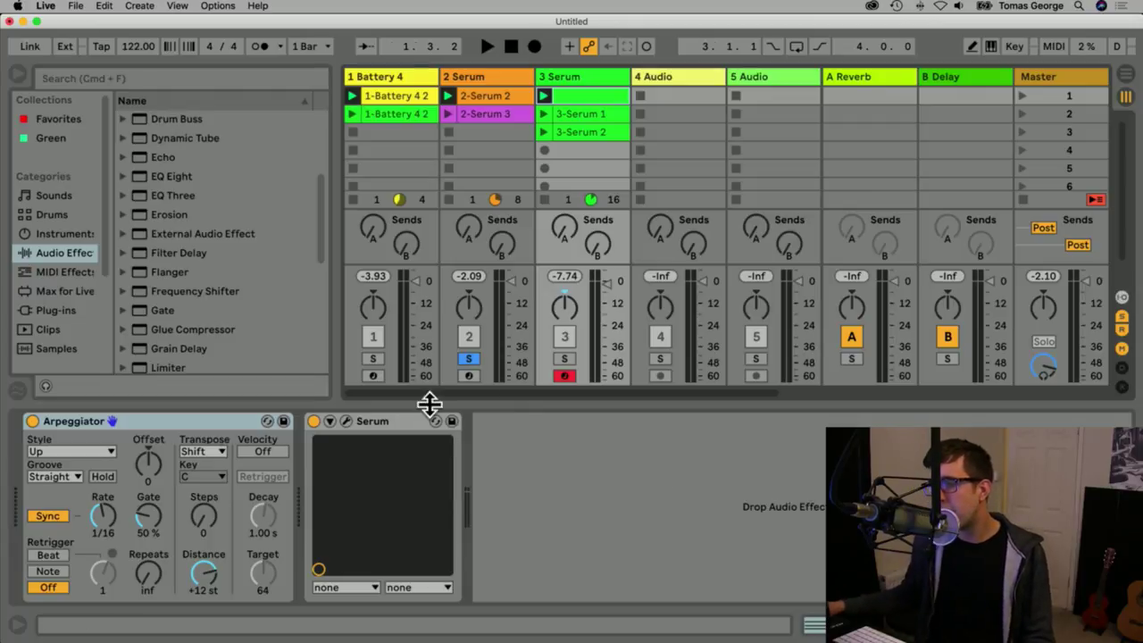
# Unsolo track 2 and launch the 3-Serum 2 and 2-Serum 3 clips.
pyautogui.click(468, 359)
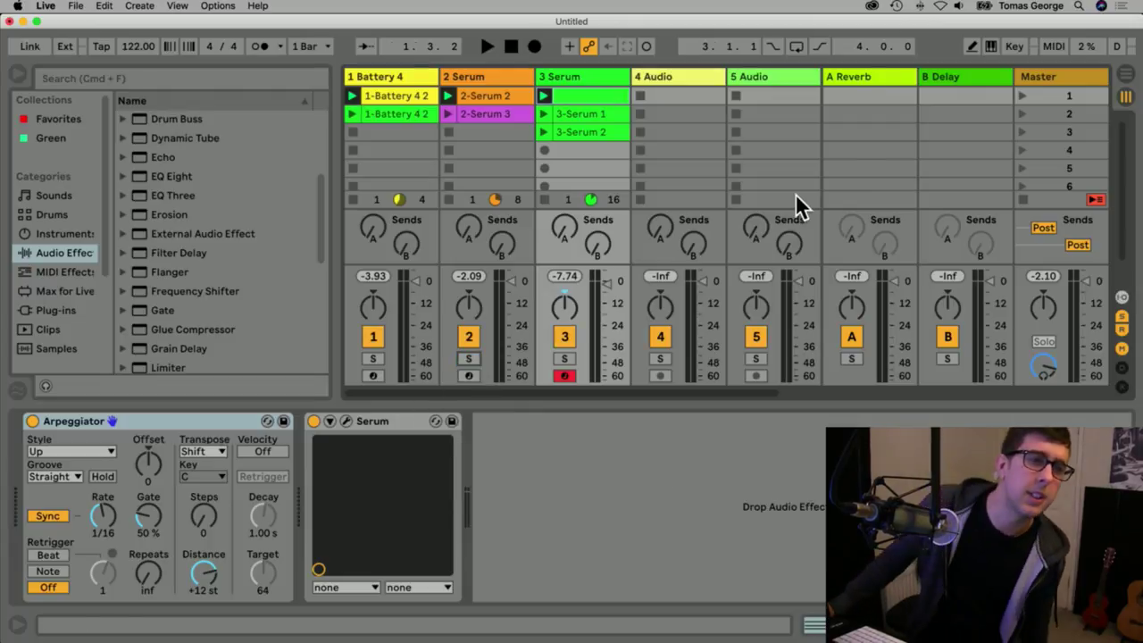
pyautogui.click(542, 131)
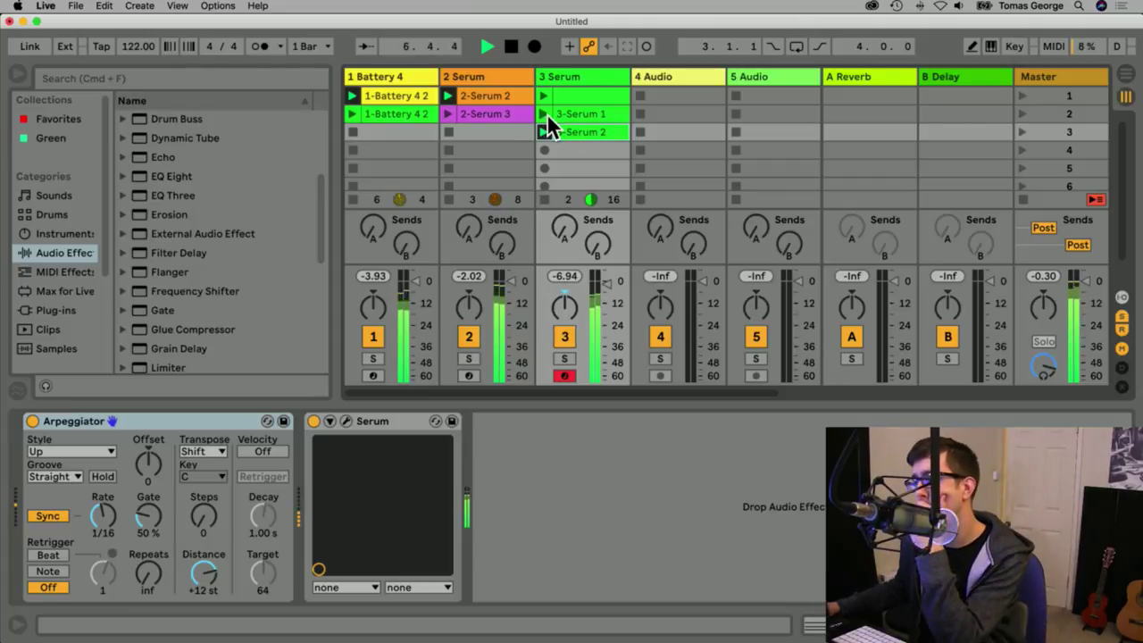
pyautogui.click(475, 114)
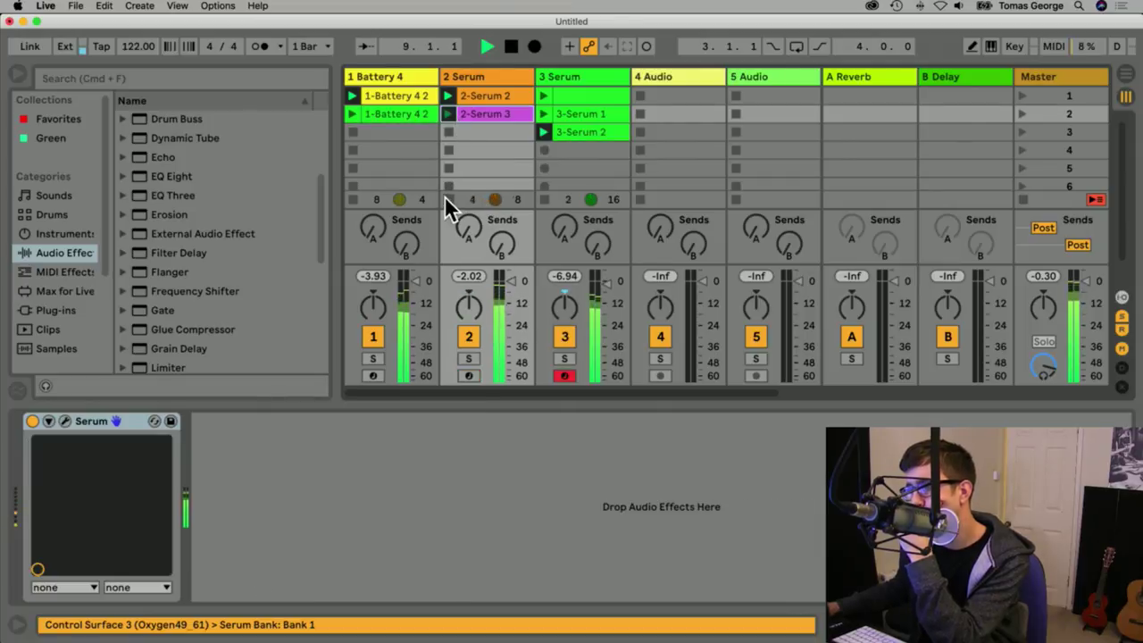
# Open the 2-Serum 3 clip in an enlarged note editor and trim its loop to run from bar 4 to bar 6.
pyautogui.doubleClick(486, 113)
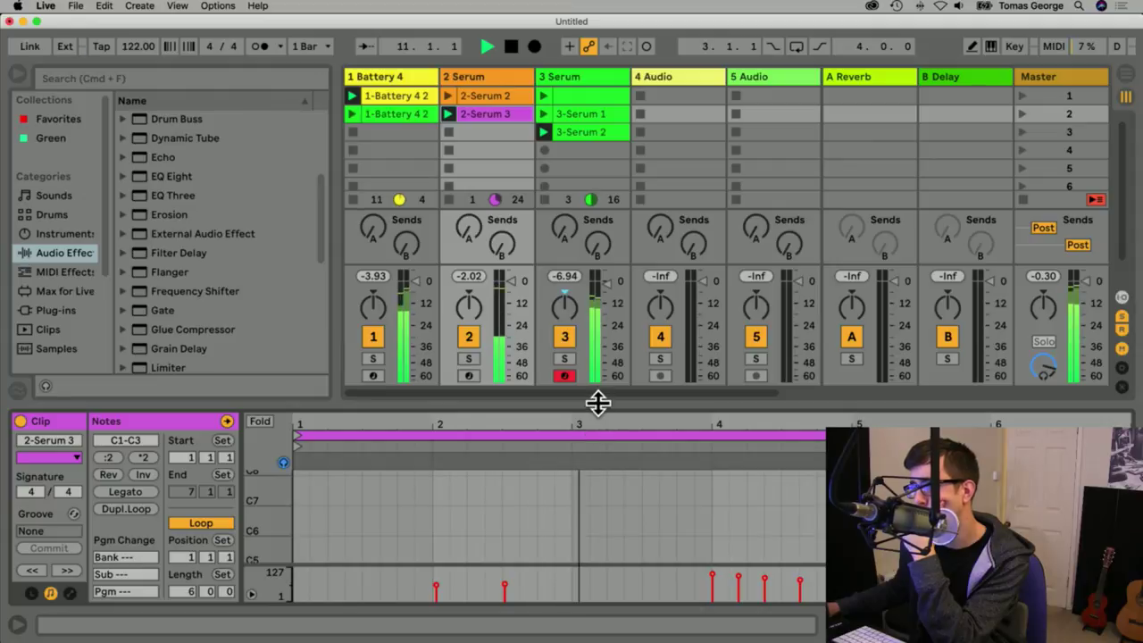
pyautogui.moveTo(598, 403); pyautogui.dragTo(577, 183)
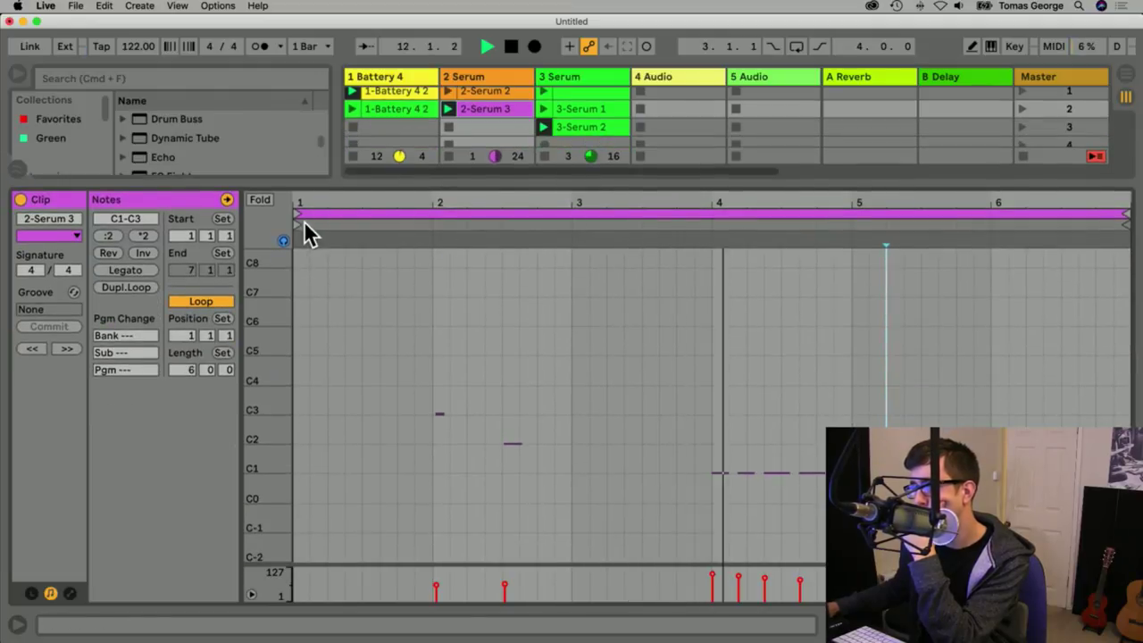
pyautogui.moveTo(299, 222)
pyautogui.mouseDown()
pyautogui.moveTo(387, 235)
pyautogui.moveTo(666, 230)
pyautogui.mouseUp()
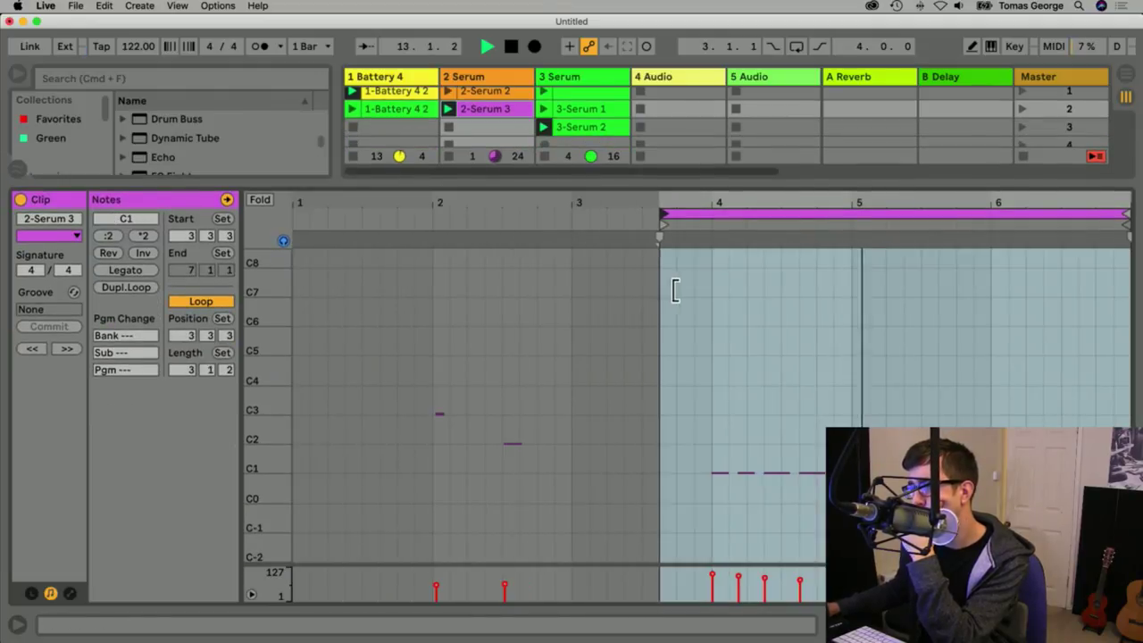
pyautogui.moveTo(675, 291); pyautogui.dragTo(724, 301)
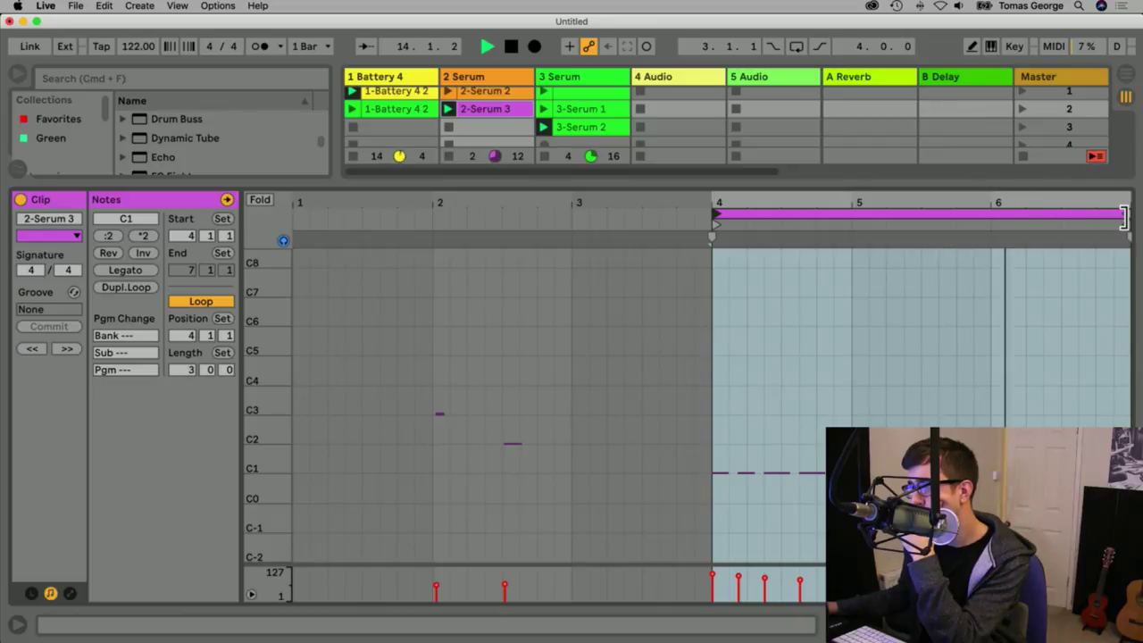
pyautogui.moveTo(1123, 217); pyautogui.dragTo(1006, 250)
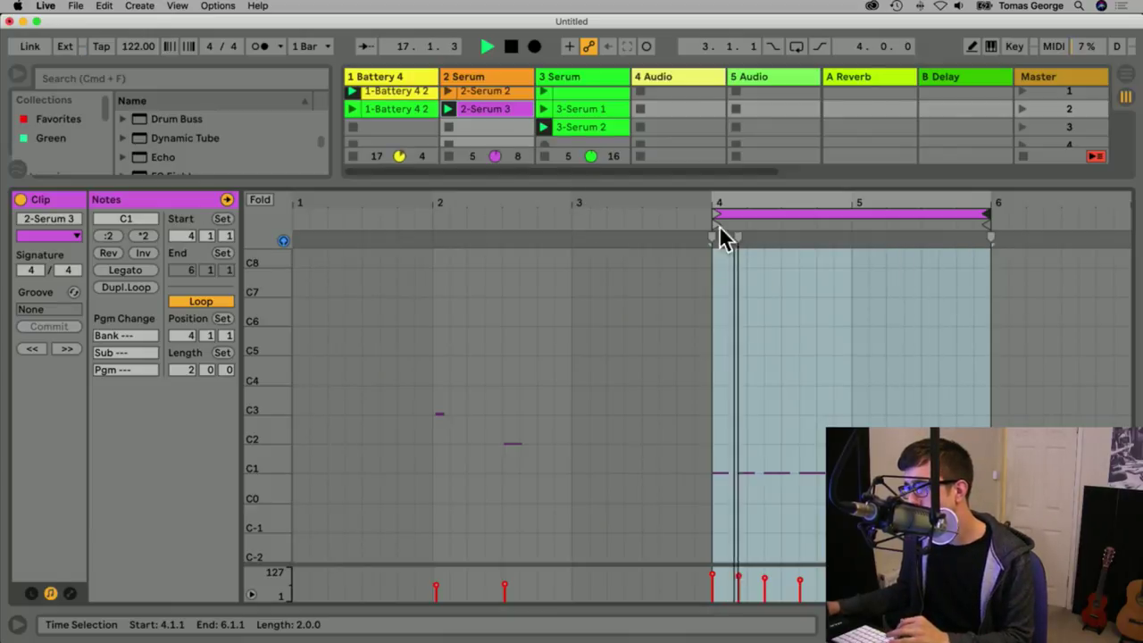
# Renumber the clip so the loop starts at 1.1.1, and extend the loop length to four bars.
pyautogui.click(992, 259)
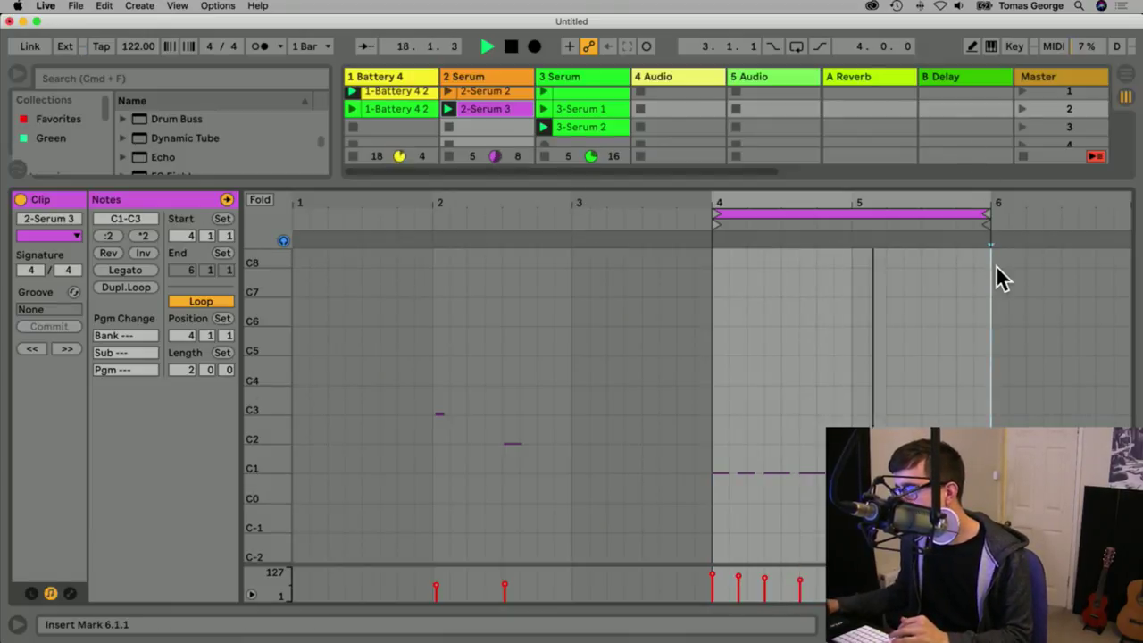
pyautogui.click(741, 237)
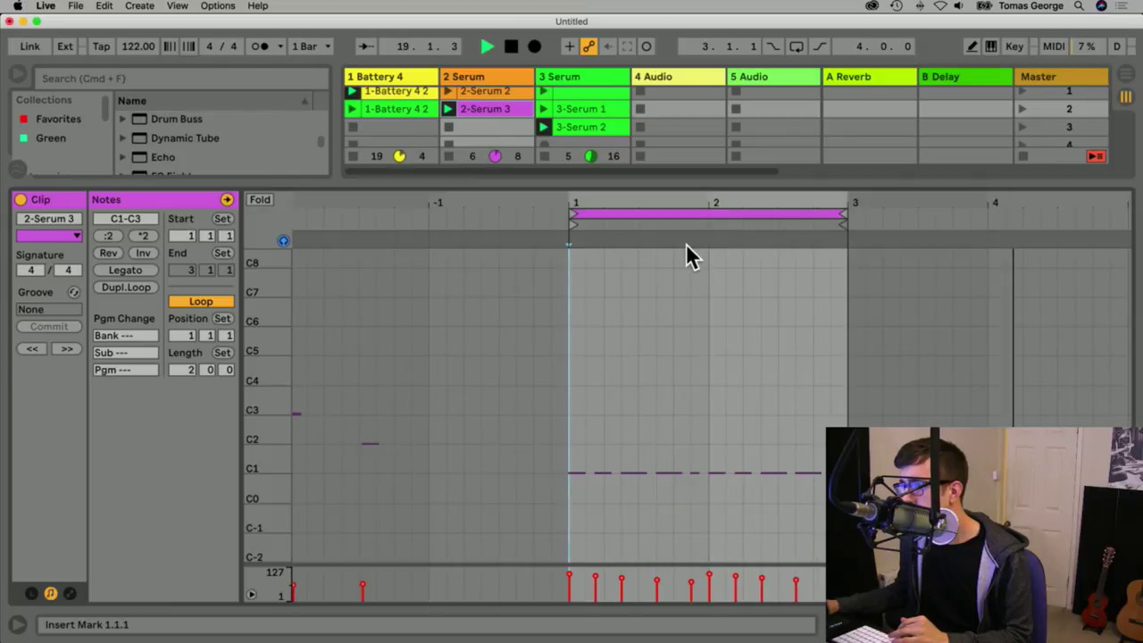
pyautogui.moveTo(842, 236); pyautogui.dragTo(1126, 240)
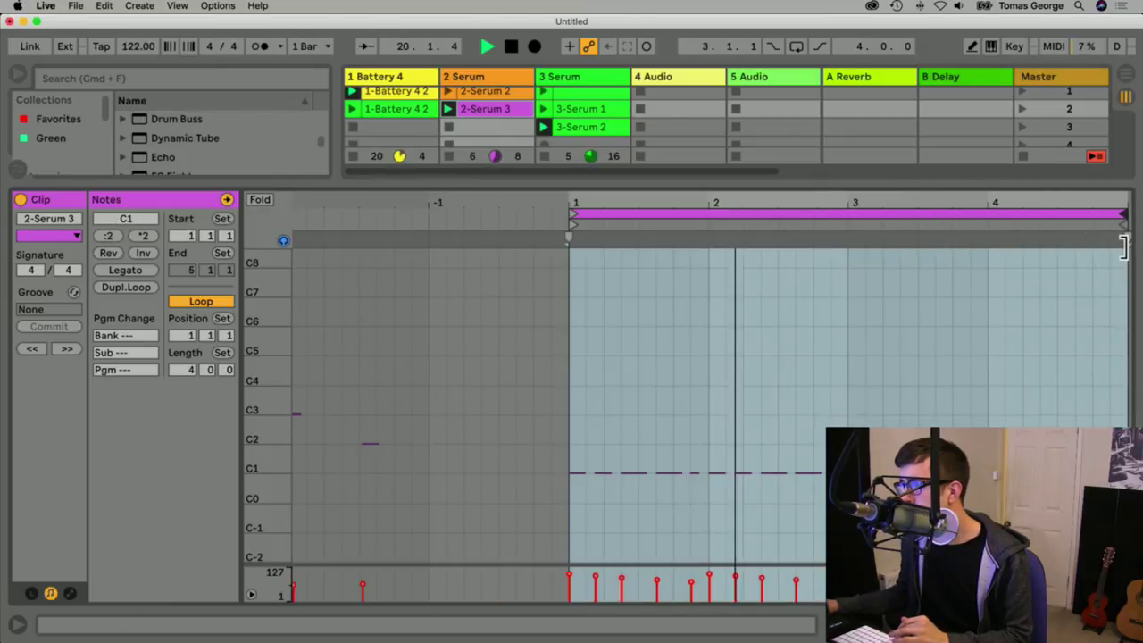
# Copy the two bars of C1 notes to start at bar 3 on pitch F1.
pyautogui.moveTo(844, 507); pyautogui.dragTo(556, 462)
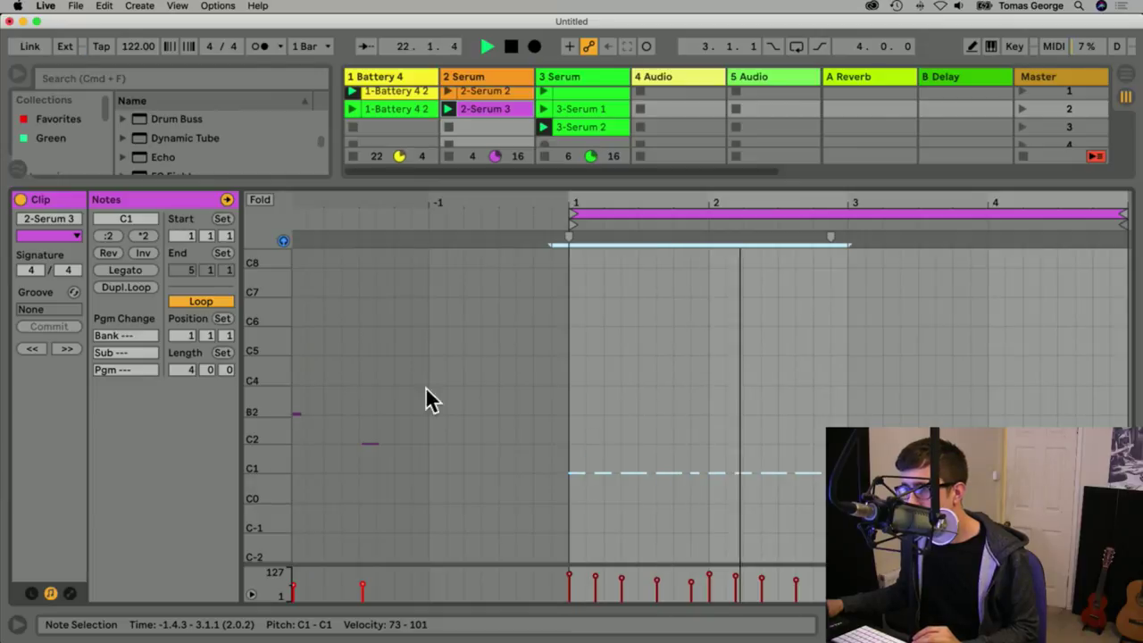
pyautogui.click(257, 200)
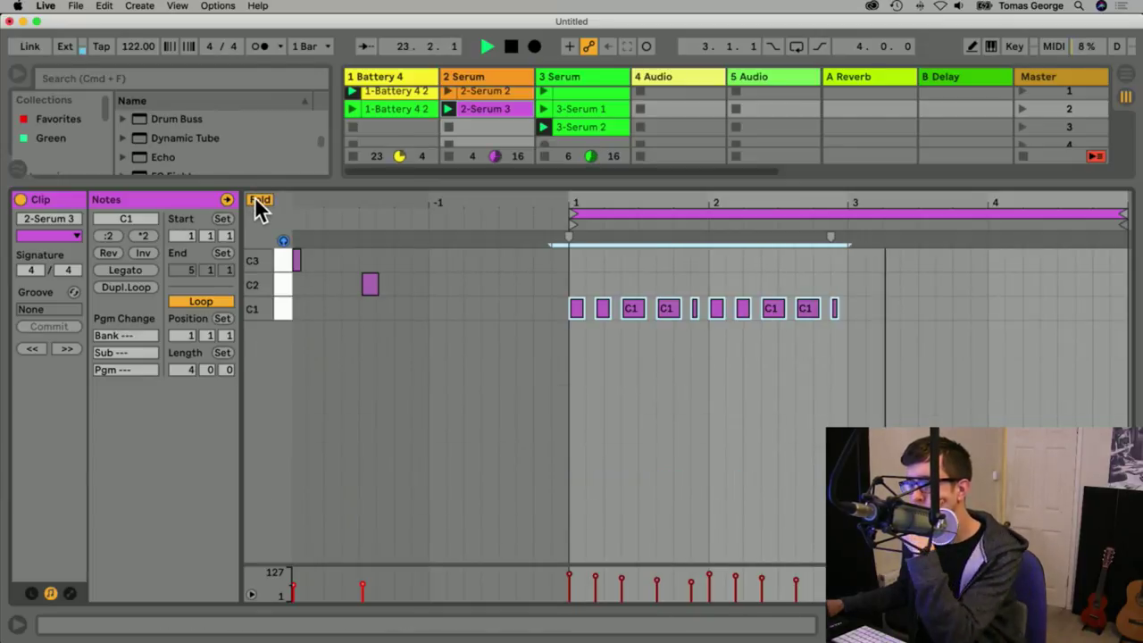
pyautogui.click(256, 201)
pyautogui.moveTo(264, 317); pyautogui.dragTo(299, 329)
pyautogui.scroll(-5, 322, 332)
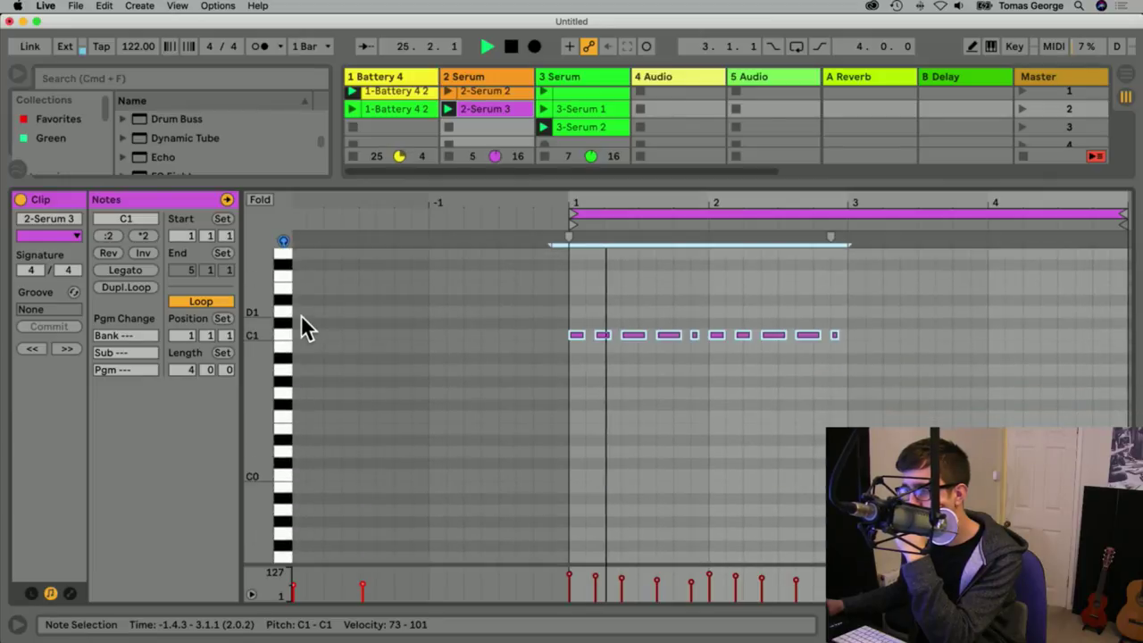
pyautogui.moveTo(840, 351); pyautogui.dragTo(853, 280)
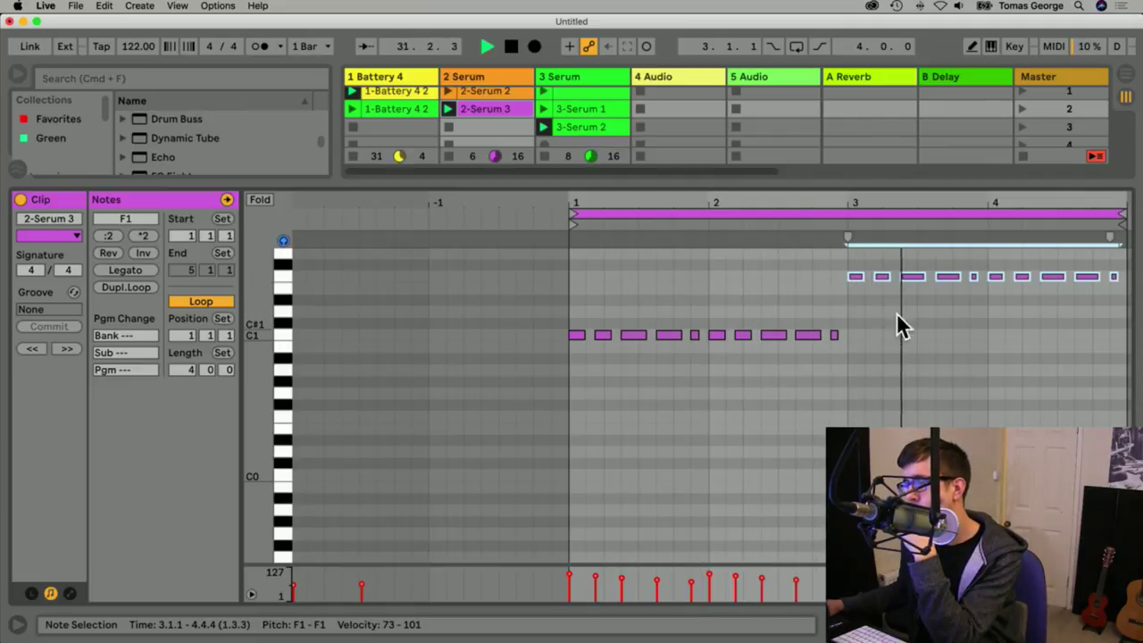
# Transpose the copied notes down to G#0, and raise the notes in bar 4 to A#0 during playback.
pyautogui.moveTo(857, 284); pyautogui.dragTo(857, 381)
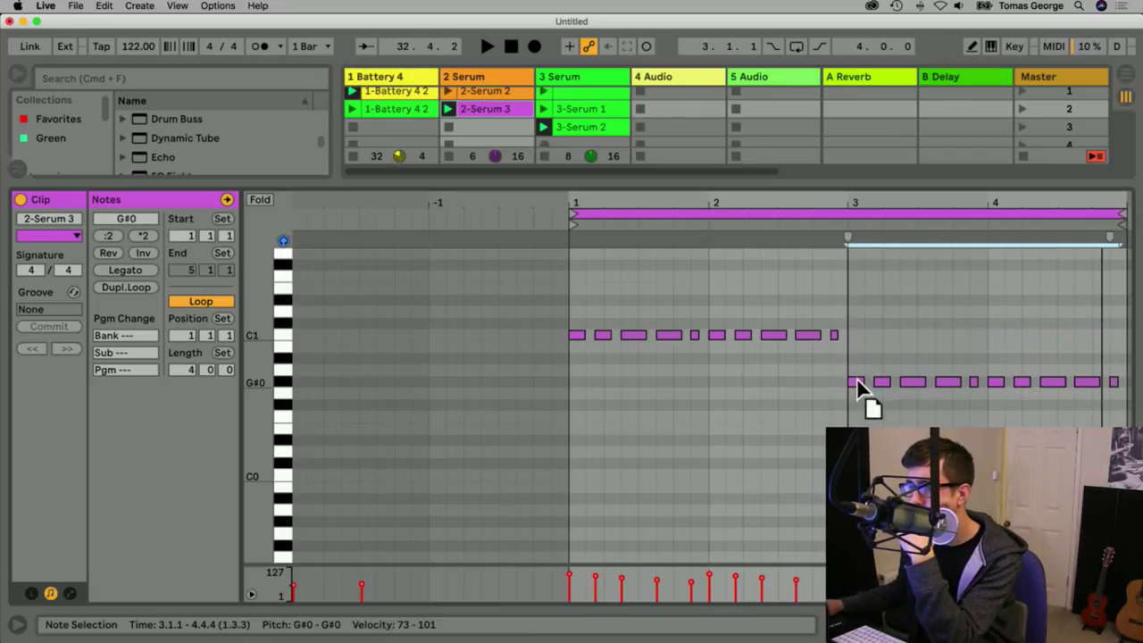
pyautogui.press('space')
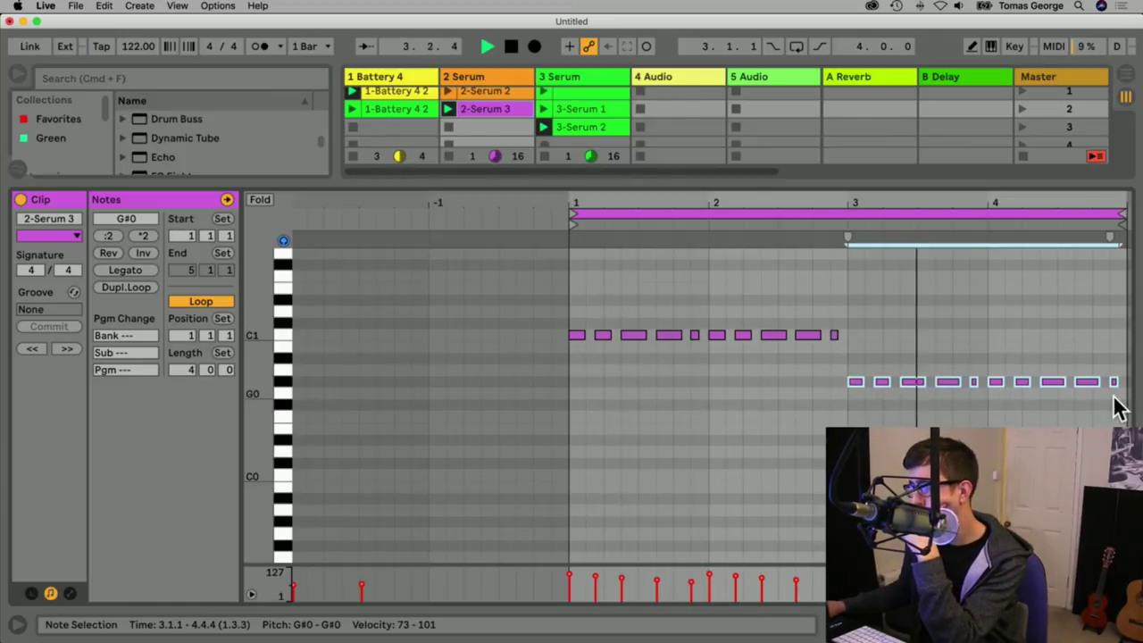
pyautogui.moveTo(1112, 401); pyautogui.dragTo(996, 359)
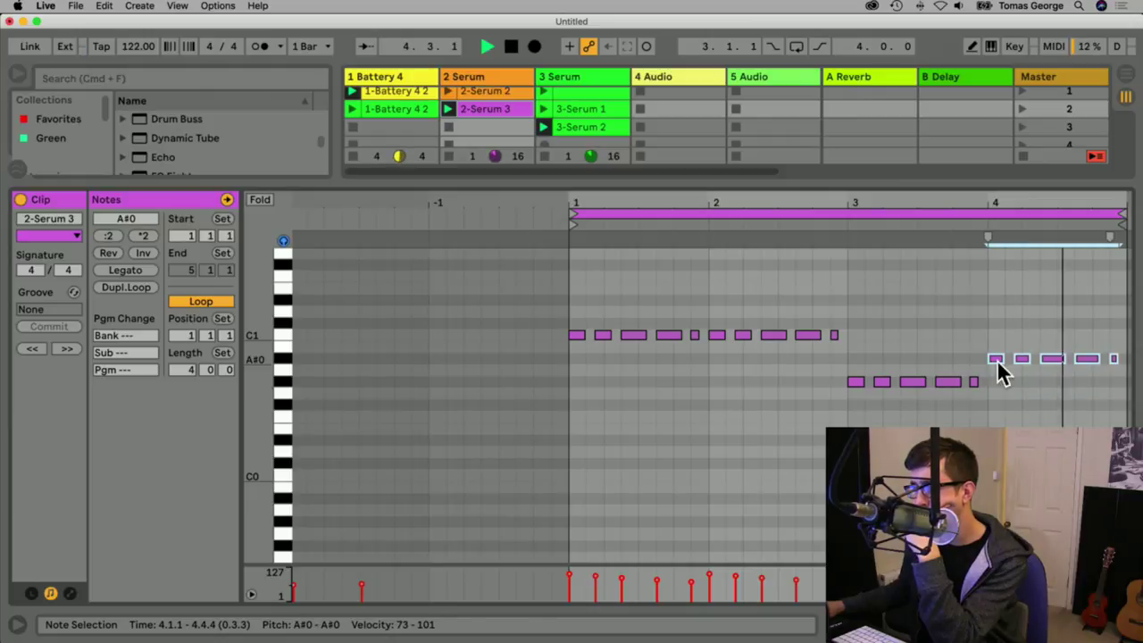
pyautogui.click(1004, 371)
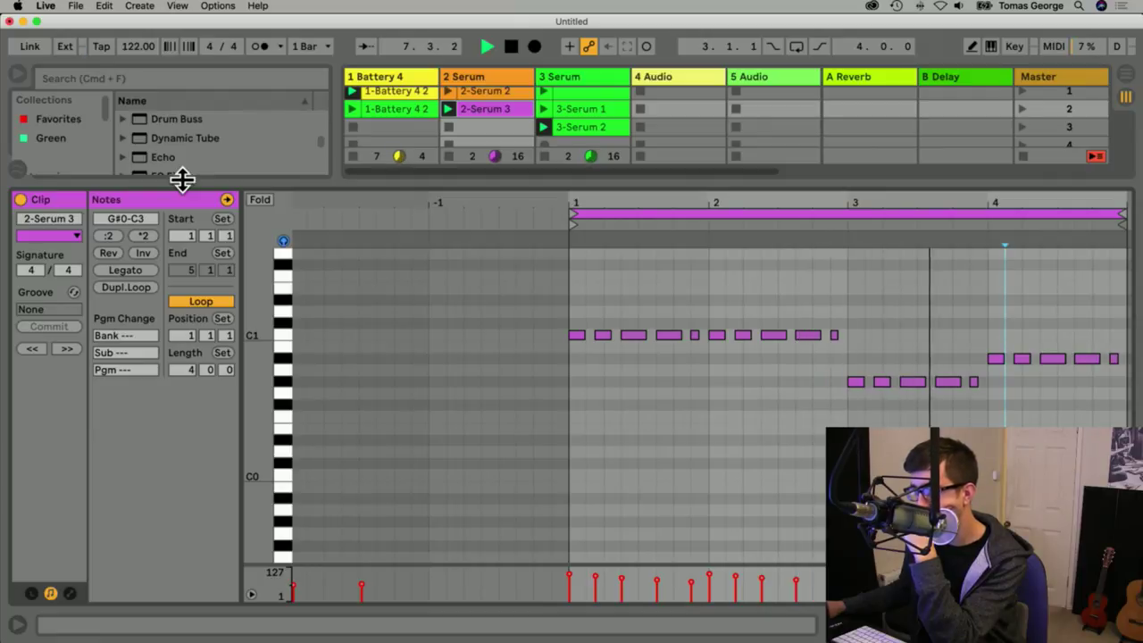
# Collapse the enlarged note editor, and stop playback with the 2 Serum track selected.
pyautogui.moveTo(182, 180); pyautogui.dragTo(225, 612)
pyautogui.click(478, 79)
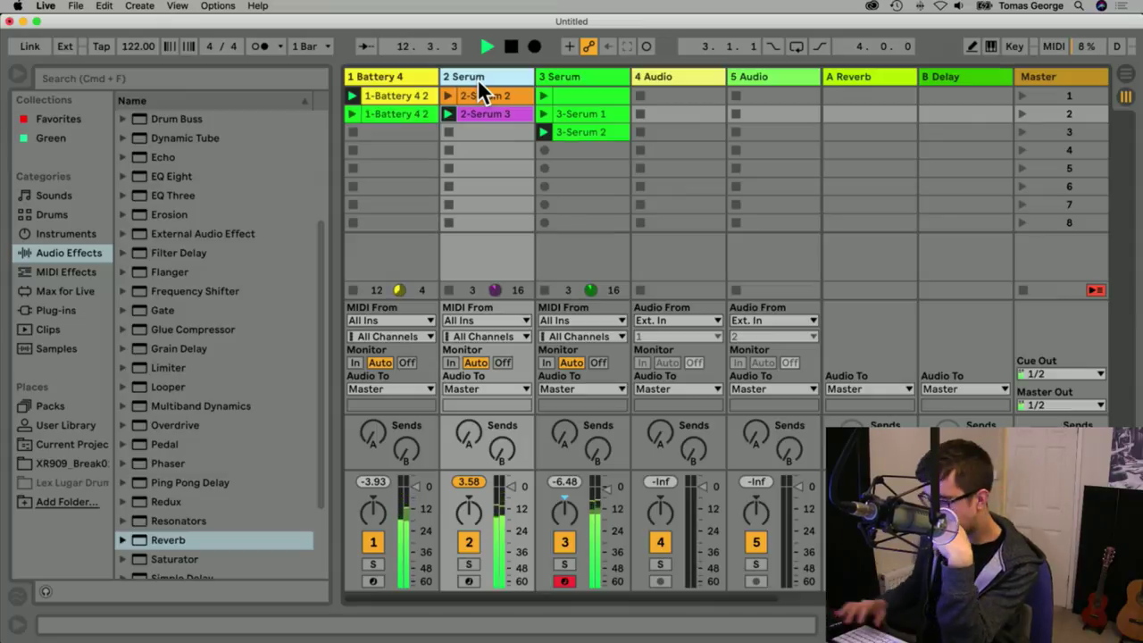
pyautogui.press('space')
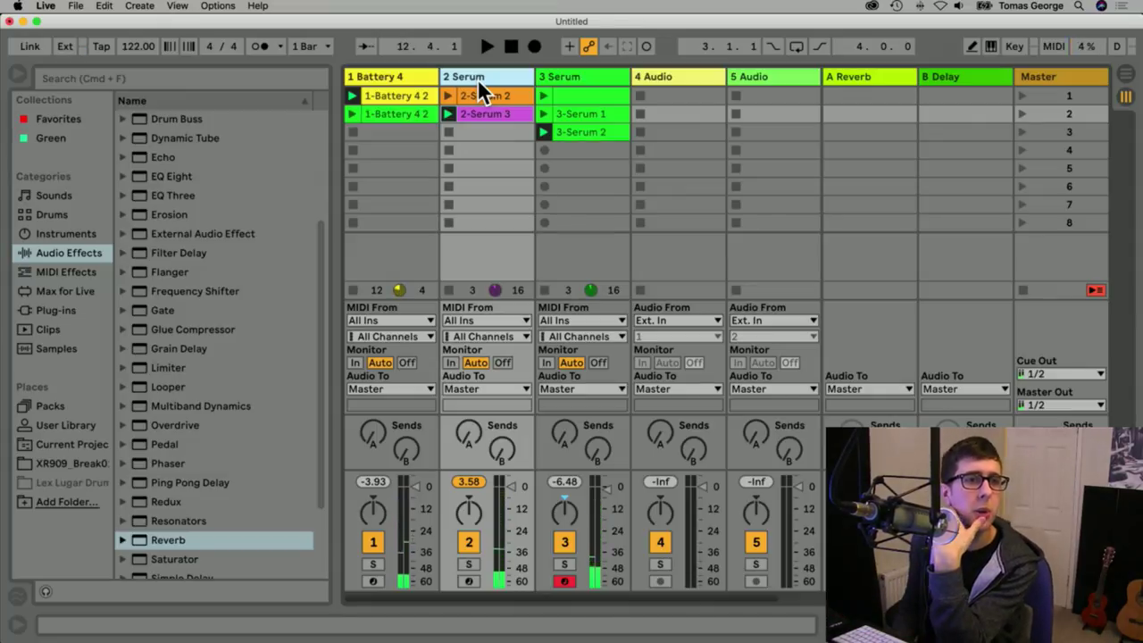
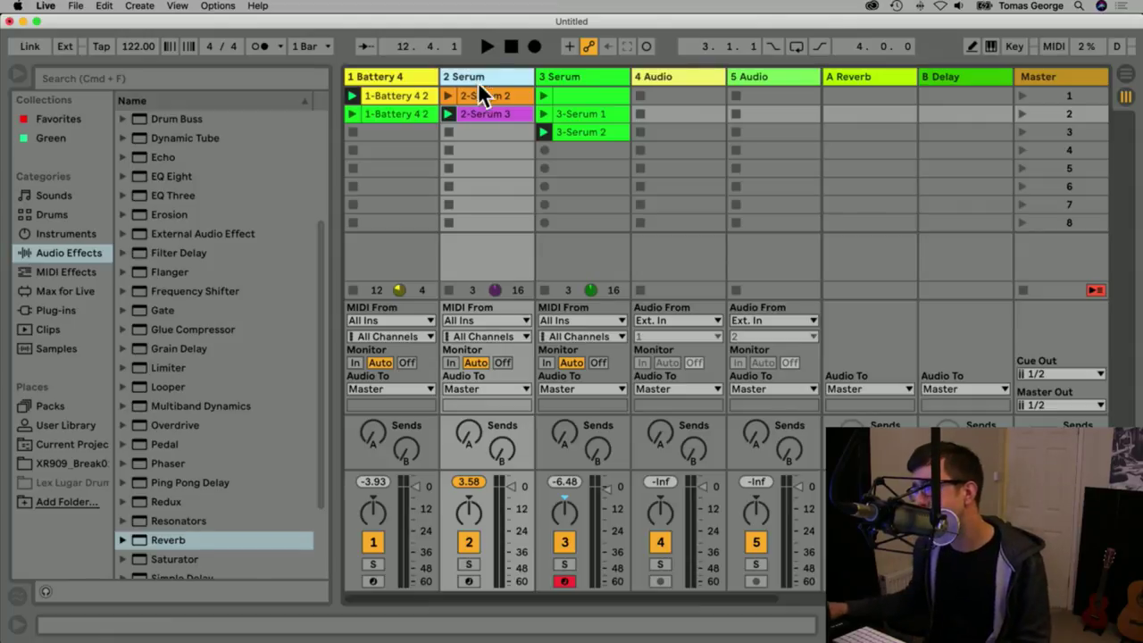
# Relaunch the 2-Serum 3 clip and open the Serum plug-in window of track 2.
pyautogui.click(447, 114)
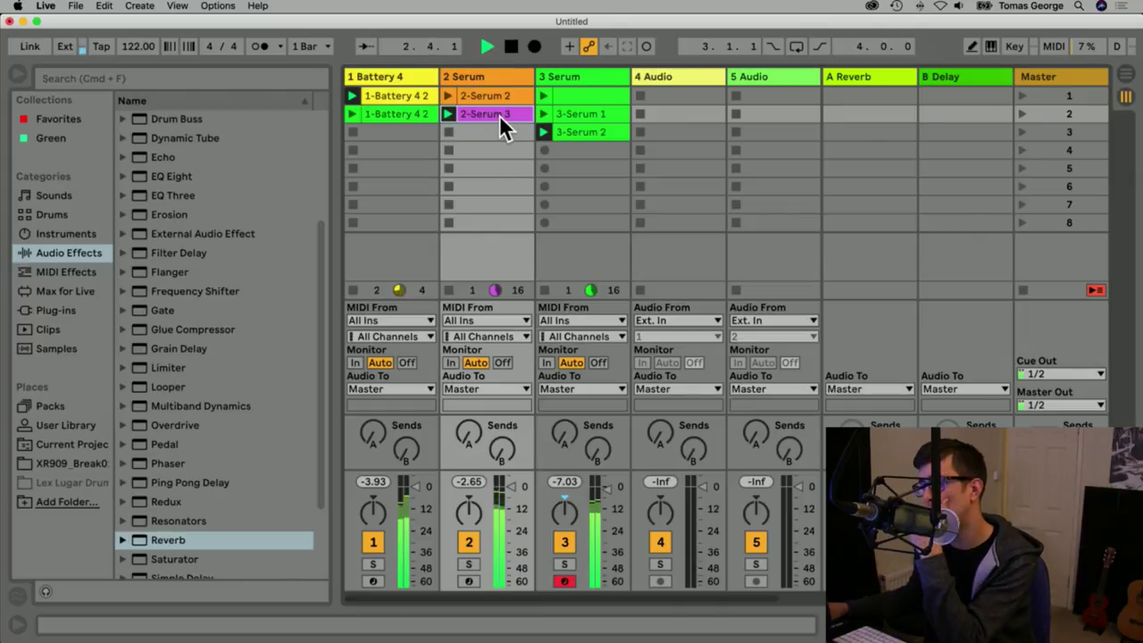
pyautogui.doubleClick(480, 73)
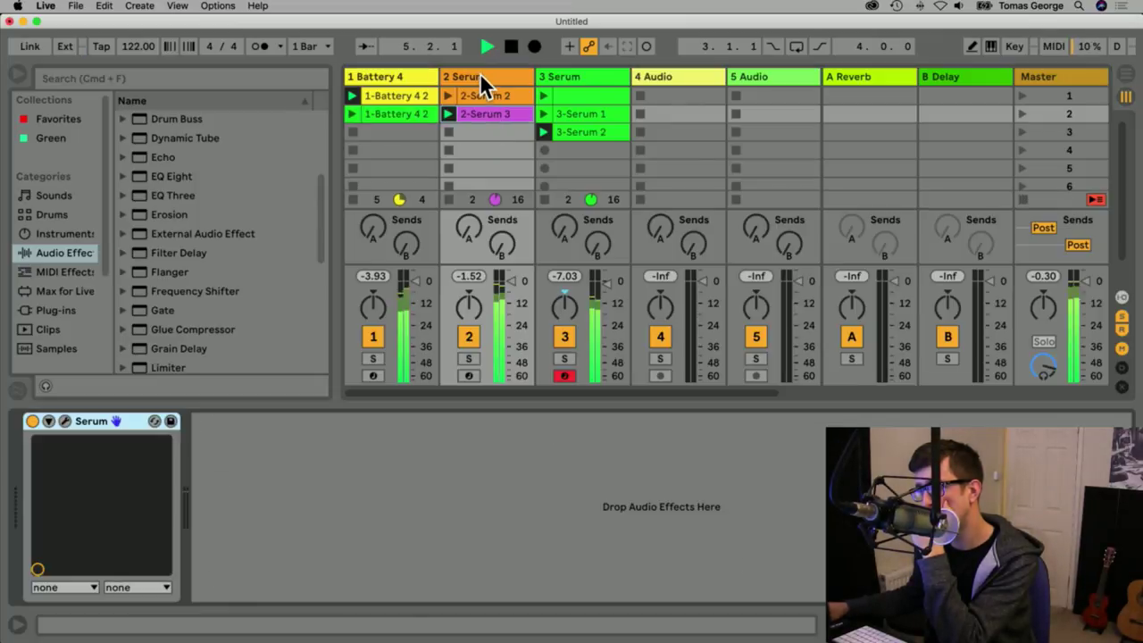
pyautogui.click(66, 421)
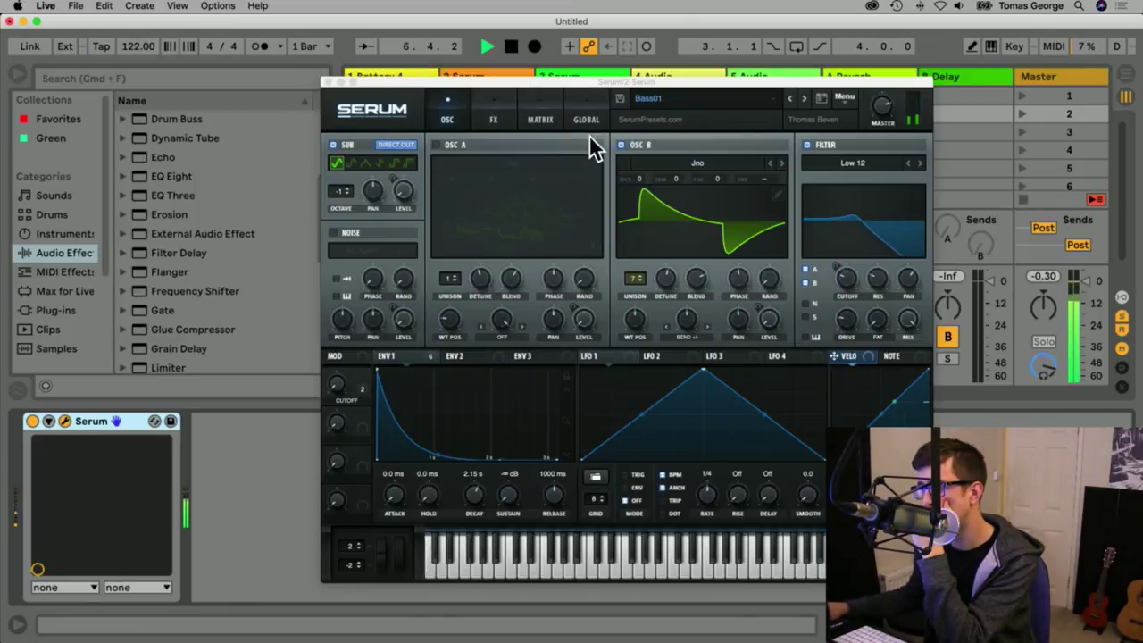
# Switch off oscillator B and set the sub oscillator to octave 0, level about 51% and a triangle waveform.
pyautogui.click(333, 145)
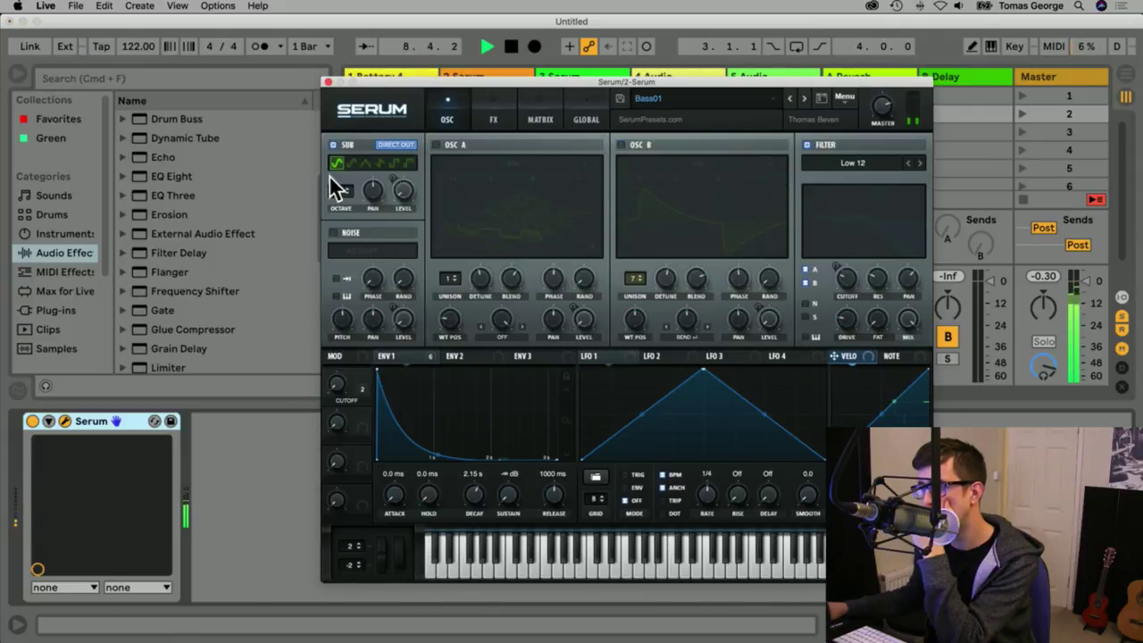
pyautogui.moveTo(348, 187)
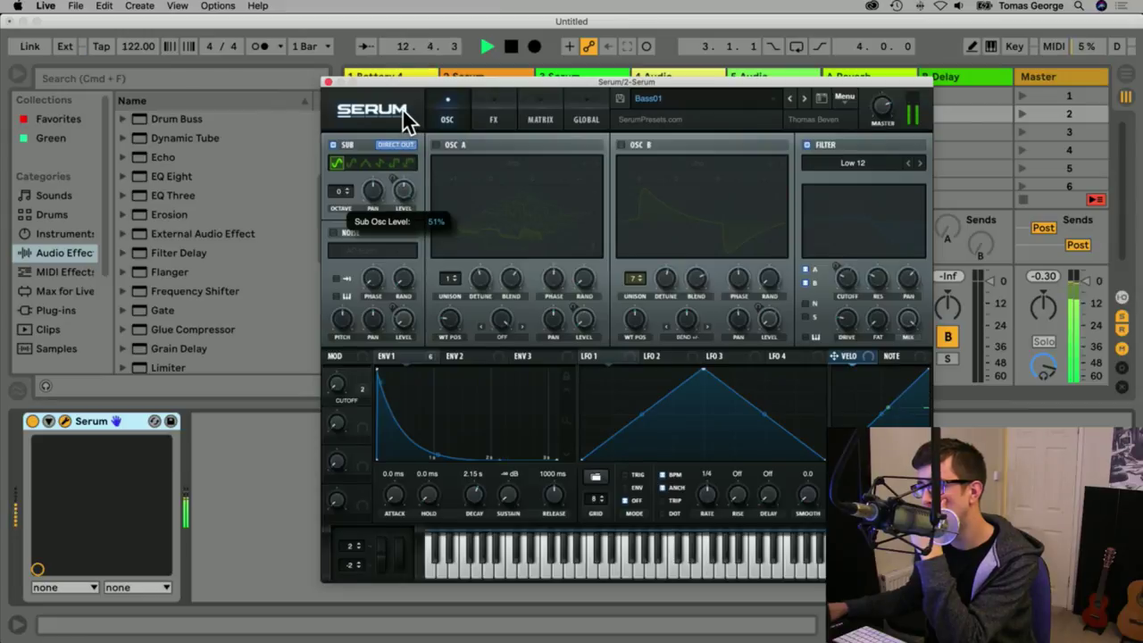
pyautogui.click(359, 161)
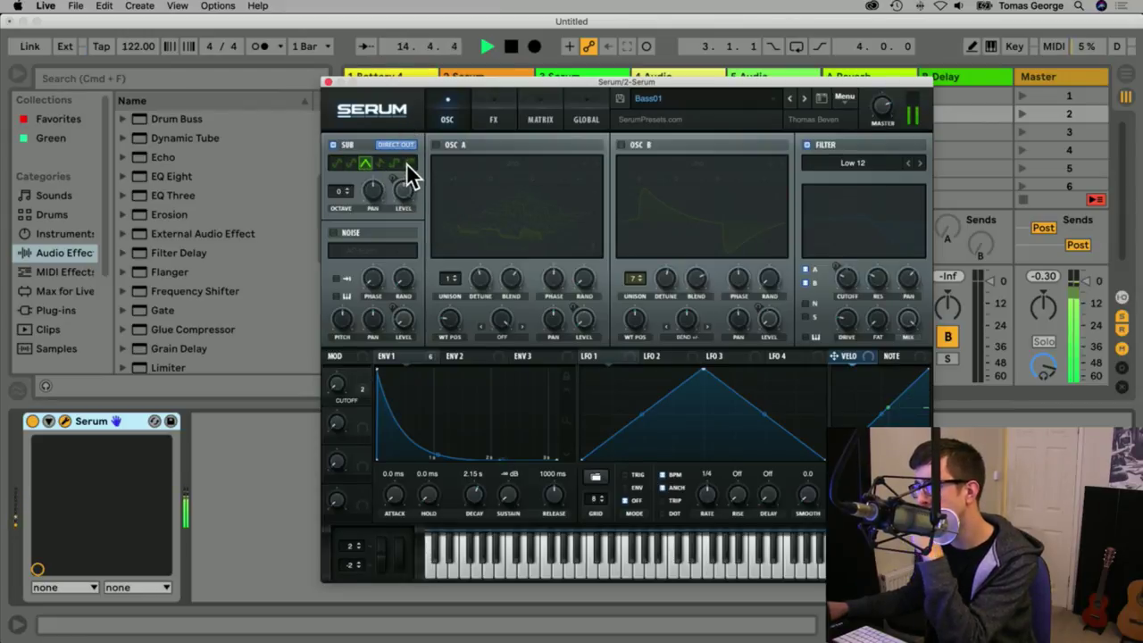
# Open the 2-Serum 3 clip in the enlarged note editor, transpose the bar 3 notes up to D#1 and play it back.
pyautogui.click(328, 82)
pyautogui.click(494, 116)
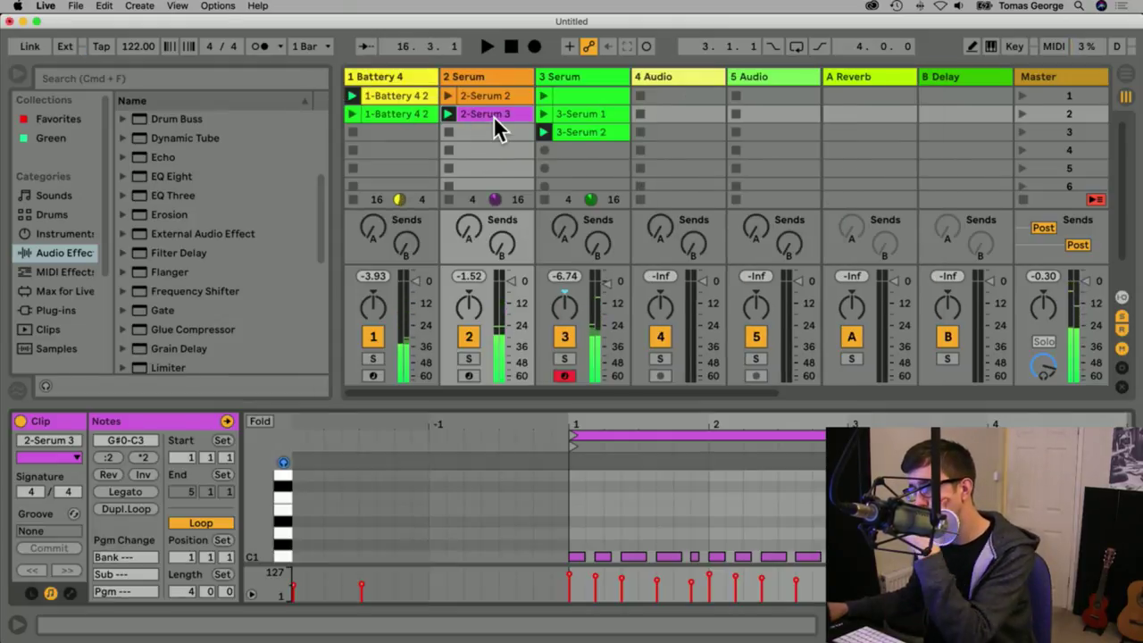
pyautogui.moveTo(608, 401); pyautogui.dragTo(549, 151)
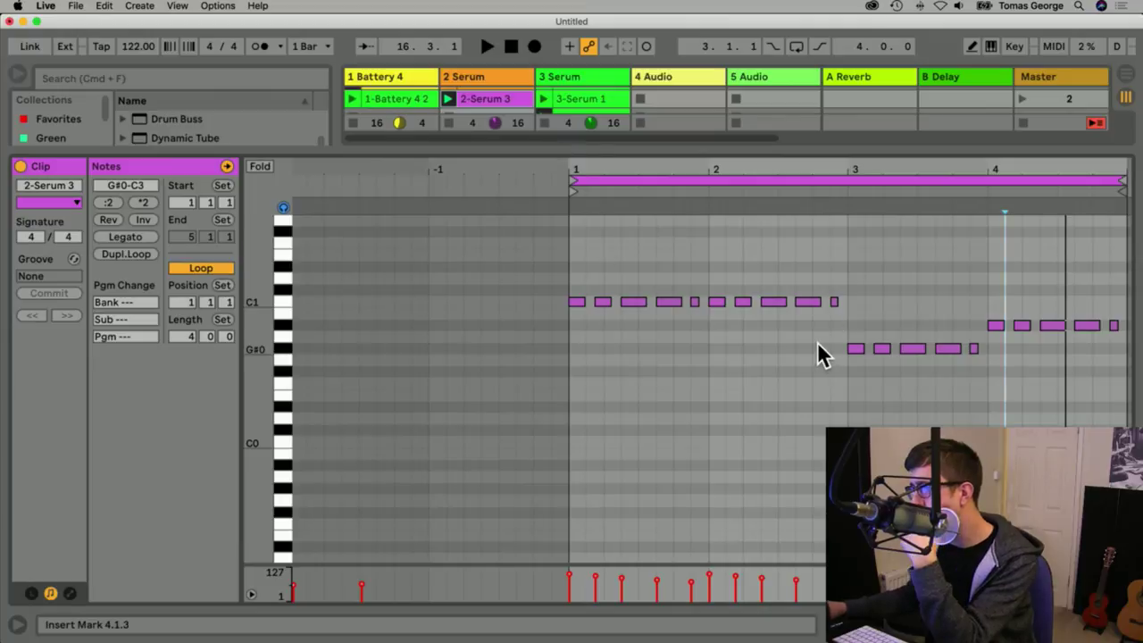
pyautogui.moveTo(986, 368); pyautogui.dragTo(847, 273)
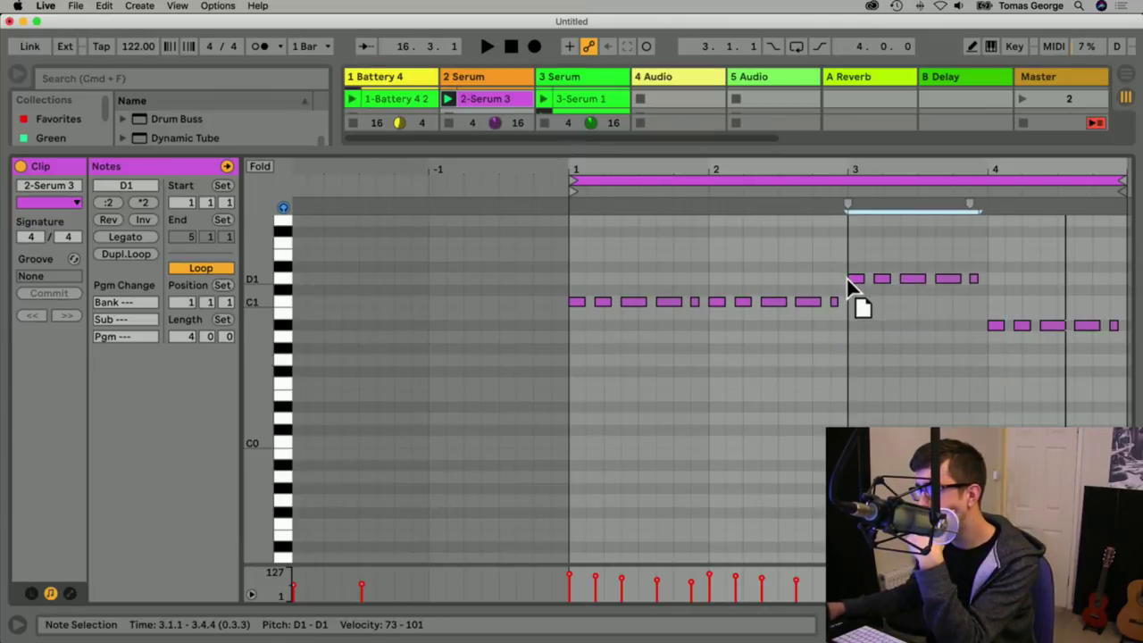
pyautogui.click(884, 346)
pyautogui.press('space')
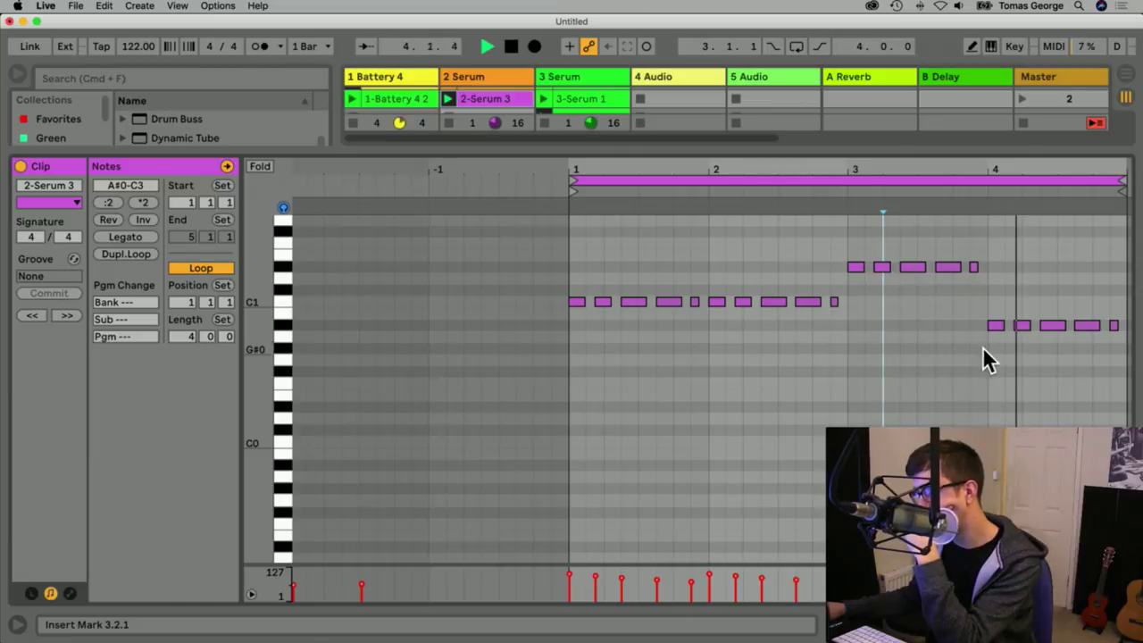
# Collapse the note editor and reopen the Serum plug-in window of track 2.
pyautogui.moveTo(692, 149); pyautogui.dragTo(684, 594)
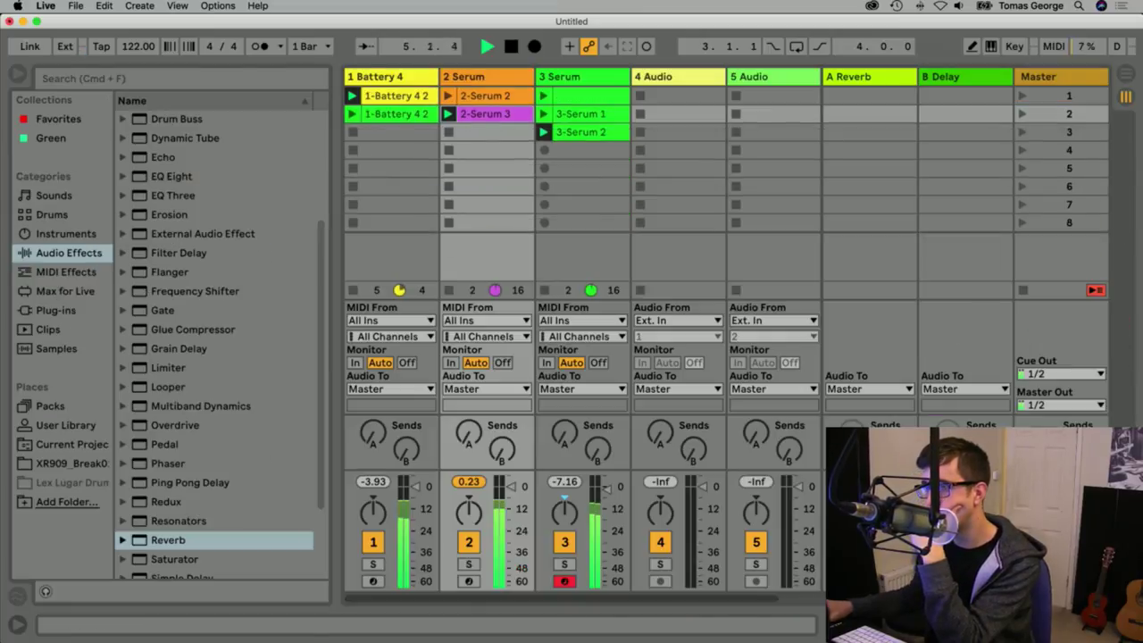
pyautogui.doubleClick(469, 76)
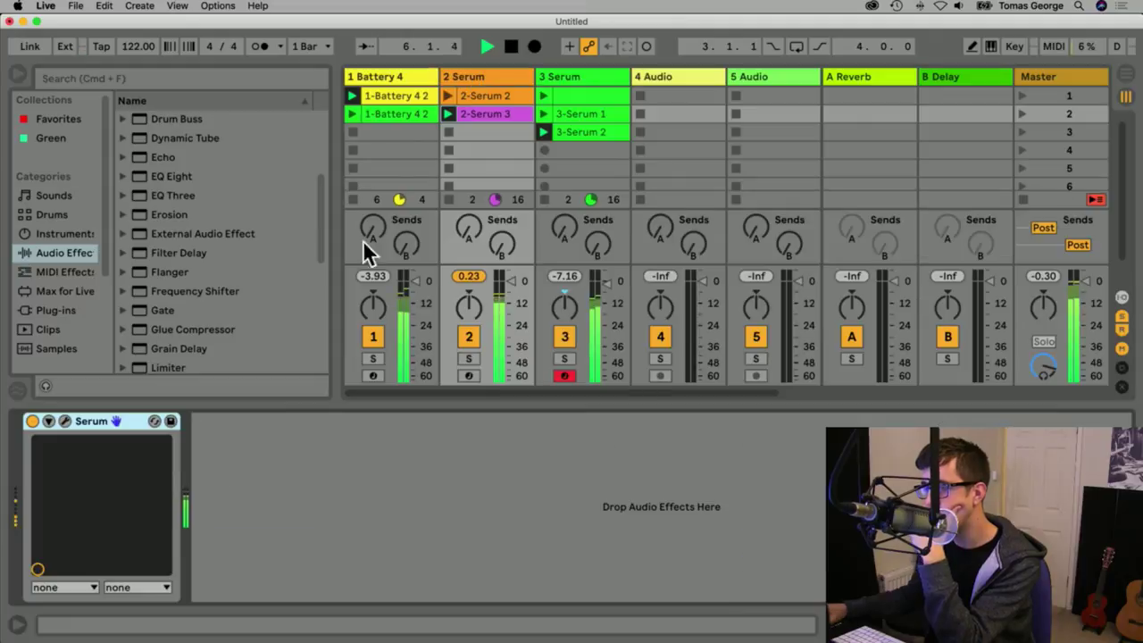
pyautogui.click(65, 421)
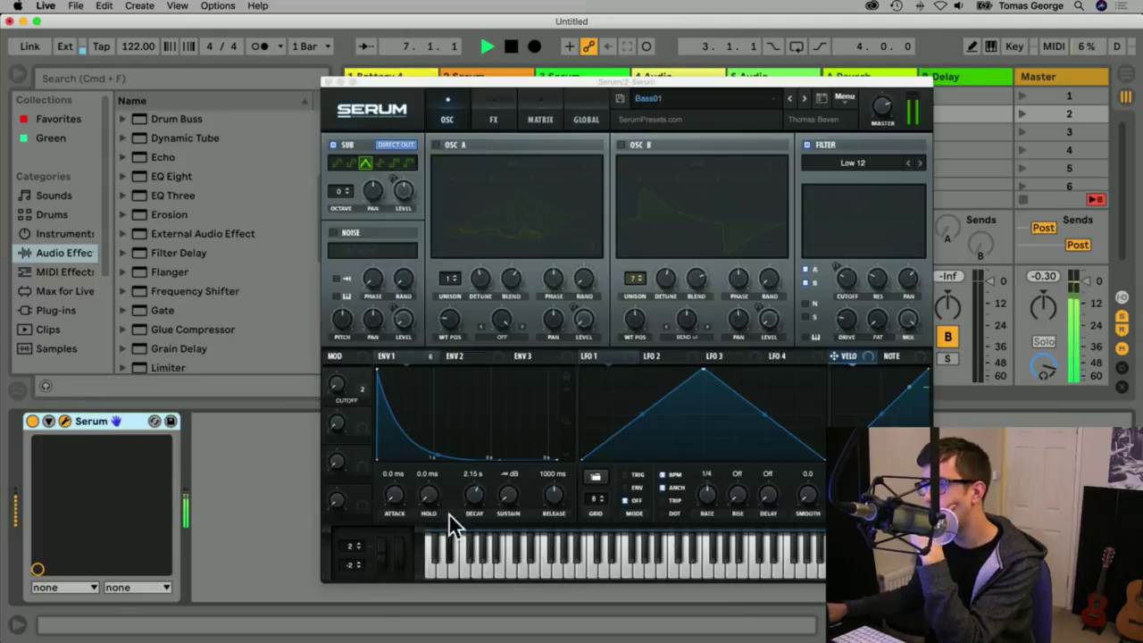
# Switch on oscillator A, adjust its wavetable position to 5 and set its level to about 79%.
pyautogui.click(435, 145)
pyautogui.moveTo(451, 318); pyautogui.dragTo(452, 284)
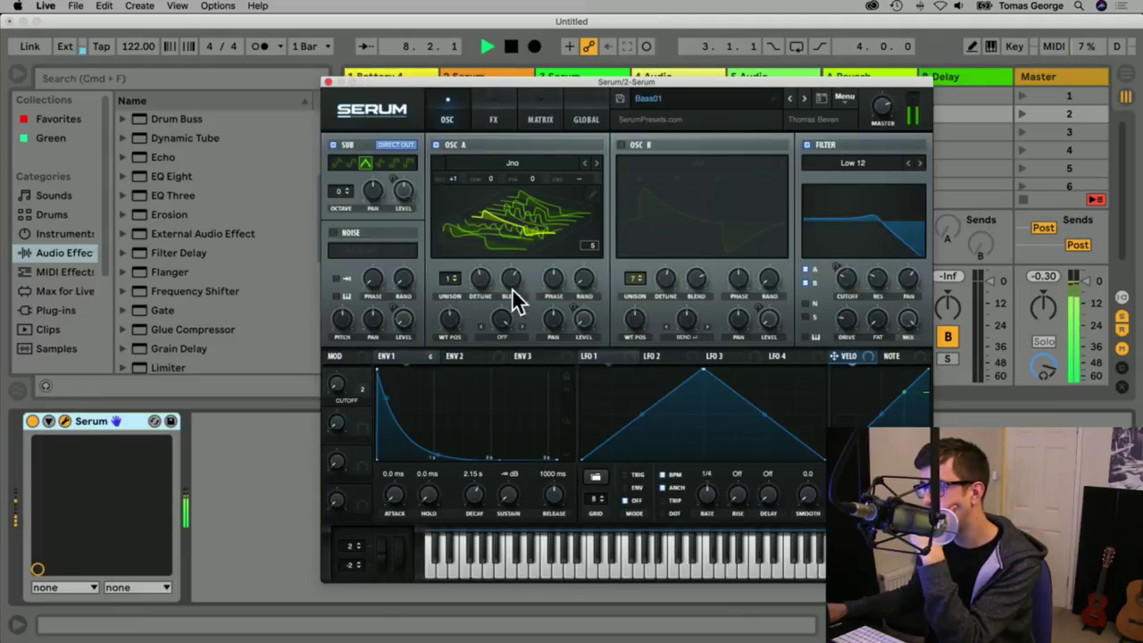
pyautogui.moveTo(584, 319); pyautogui.dragTo(580, 243)
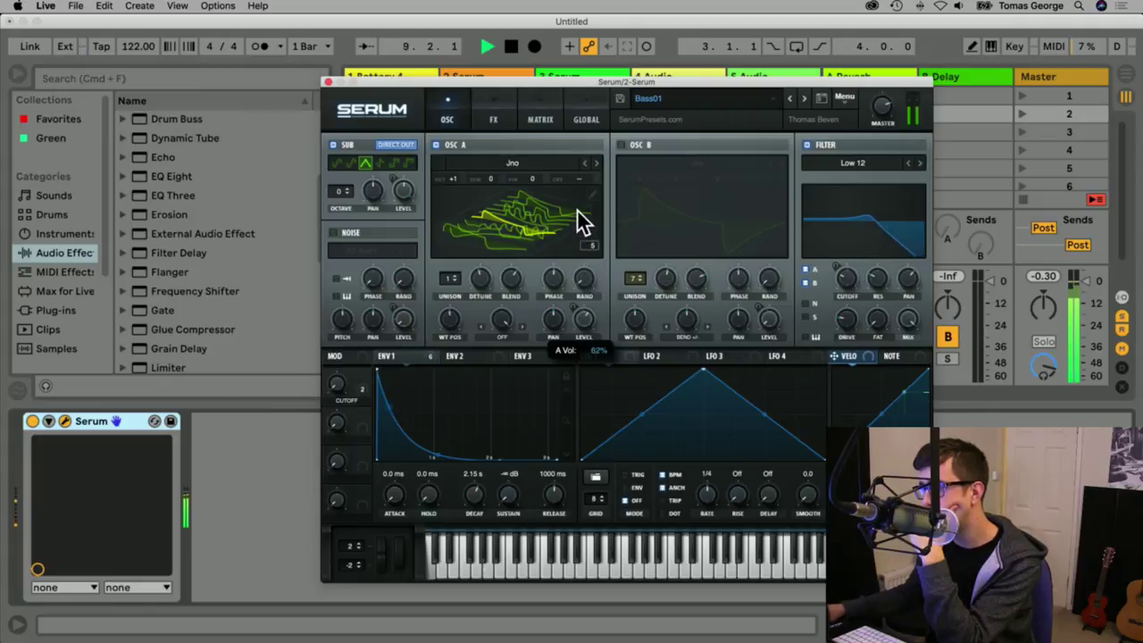
pyautogui.click(479, 272)
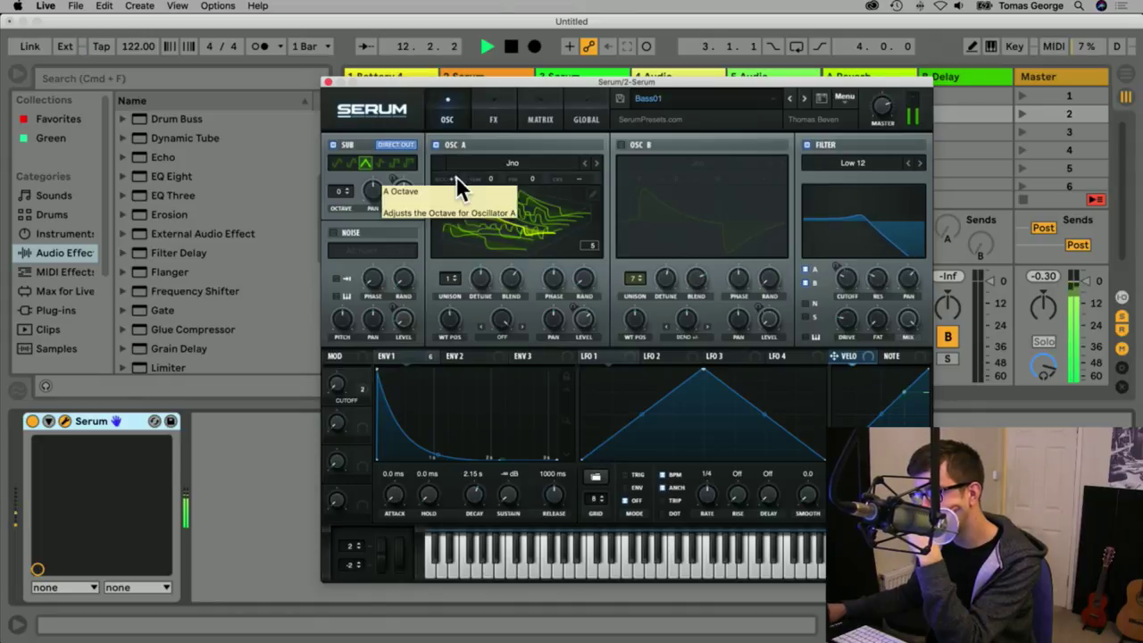
pyautogui.moveTo(586, 317)
pyautogui.mouseDown()
pyautogui.moveTo(585, 283)
pyautogui.moveTo(583, 298)
pyautogui.mouseUp()
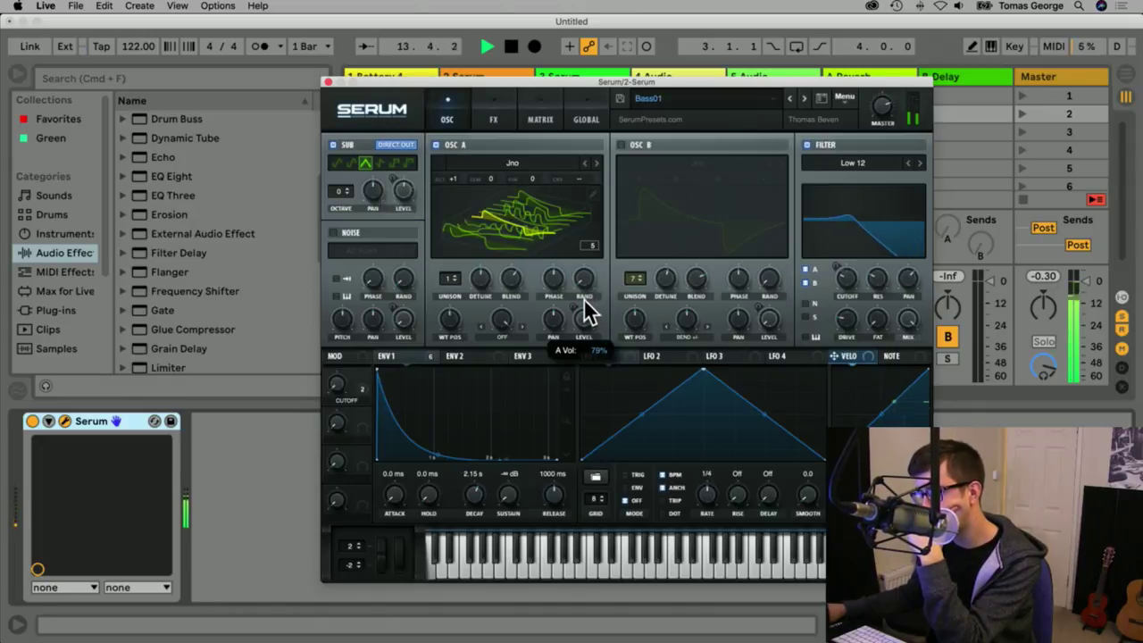
# Enable Serum's Tube distortion with drive at about 66%, close the plug-in window and fine-tune track 2's volume fader.
pyautogui.click(489, 114)
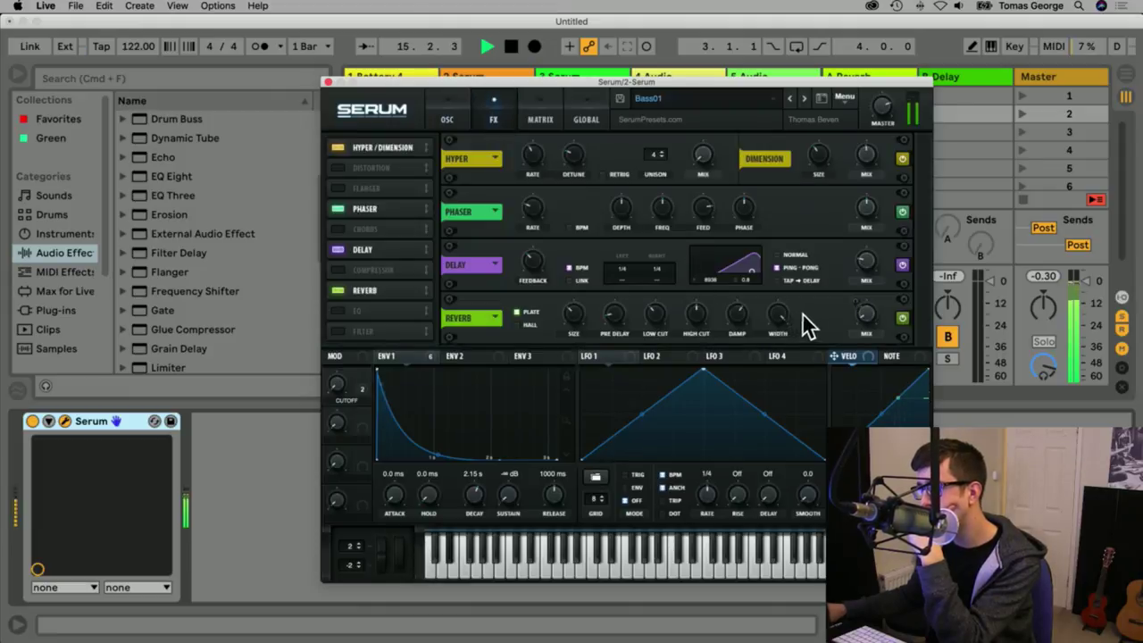
pyautogui.click(340, 167)
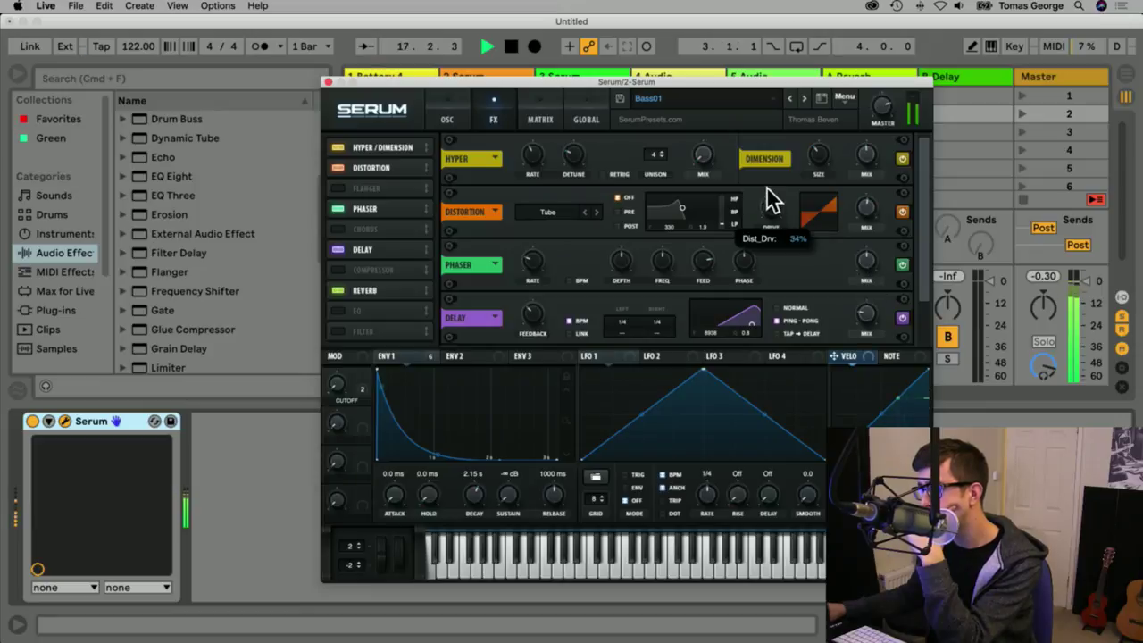
pyautogui.moveTo(785, 209); pyautogui.dragTo(778, 183)
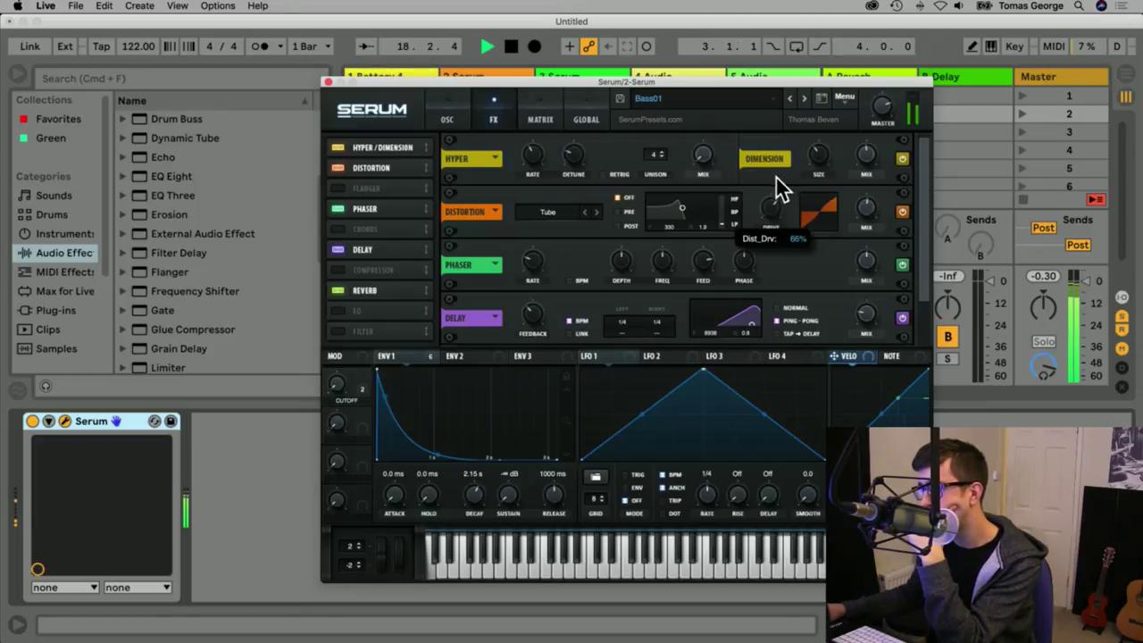
pyautogui.click(326, 82)
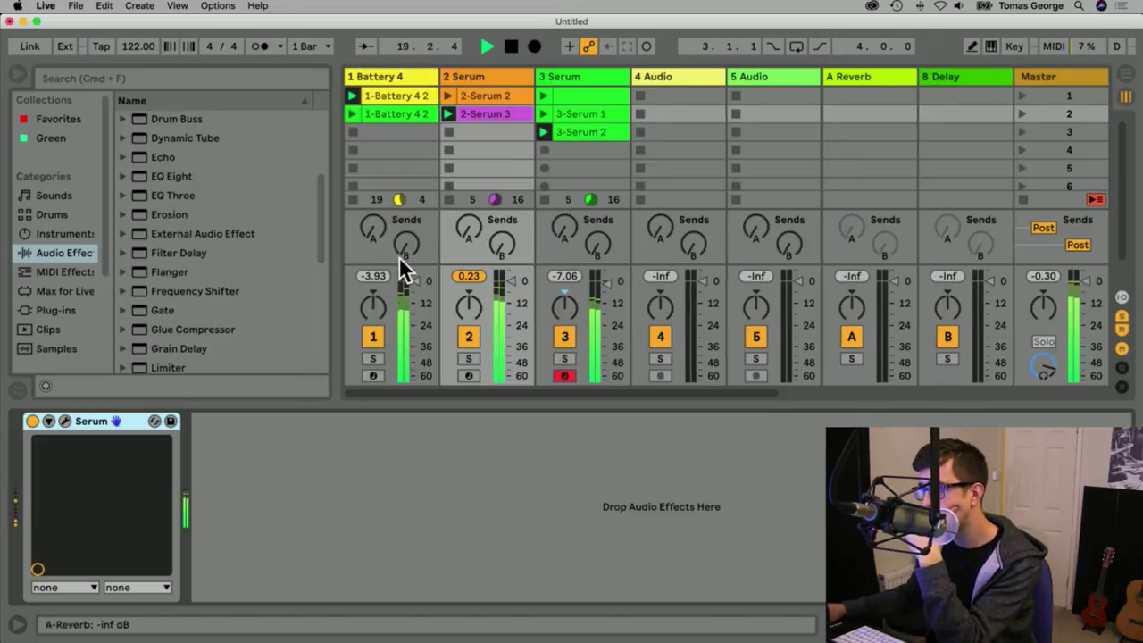
pyautogui.moveTo(512, 286); pyautogui.dragTo(515, 284)
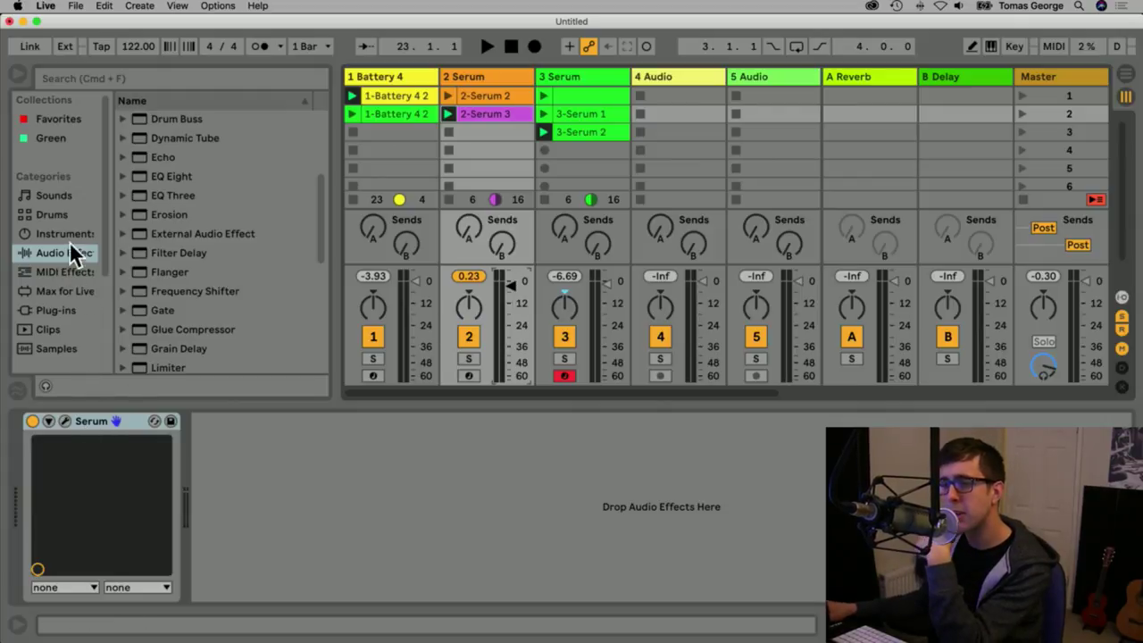
# Browse the Scale presets among the MIDI effects, through the C major and C minor variants.
pyautogui.click(63, 272)
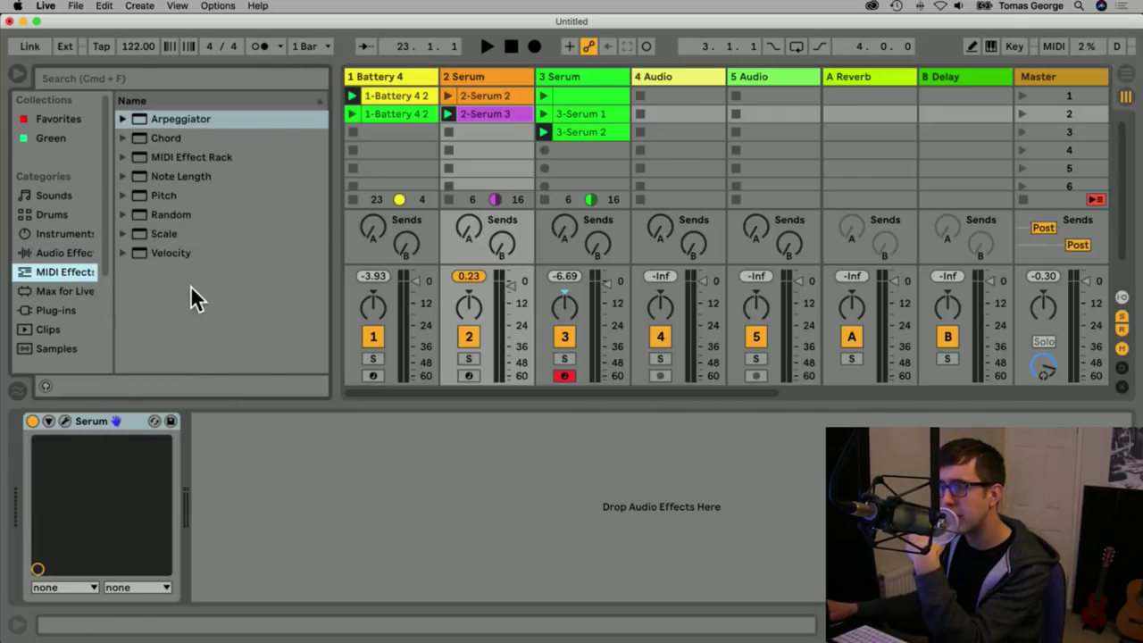
pyautogui.click(126, 233)
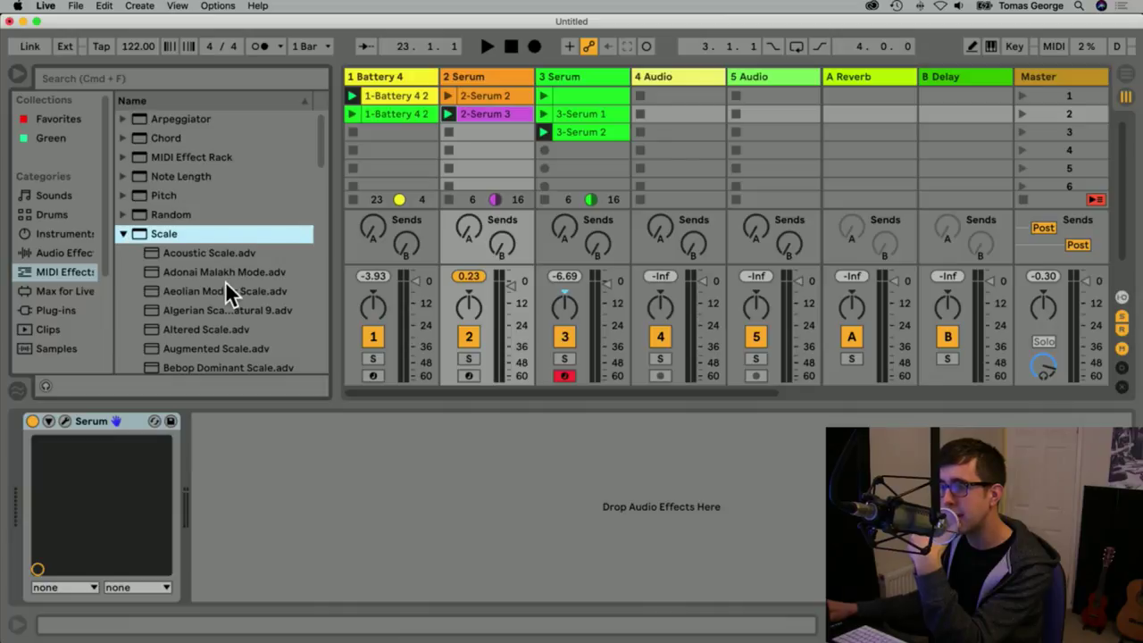
pyautogui.scroll(-5, 225, 280)
pyautogui.scroll(5, 225, 292)
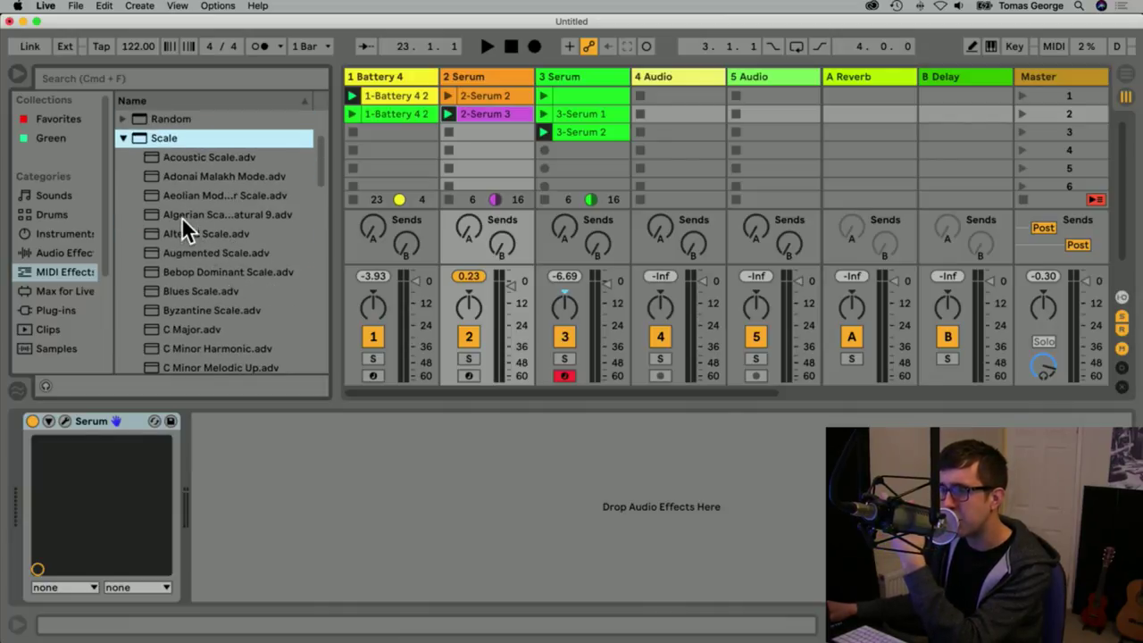
pyautogui.scroll(-3, 215, 265)
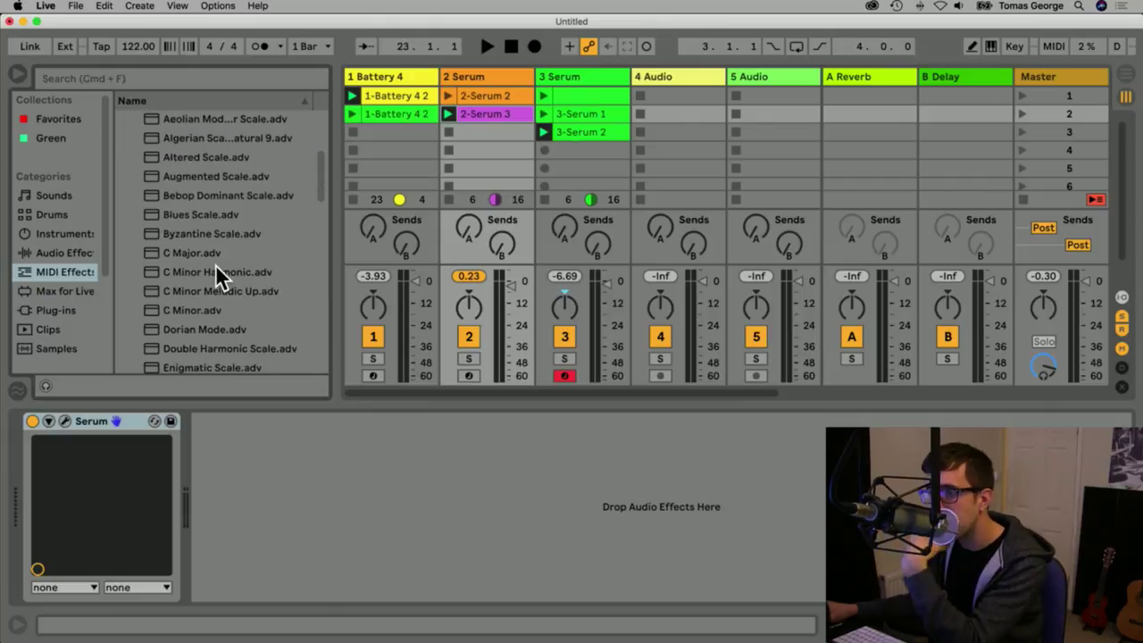
pyautogui.scroll(-3, 215, 264)
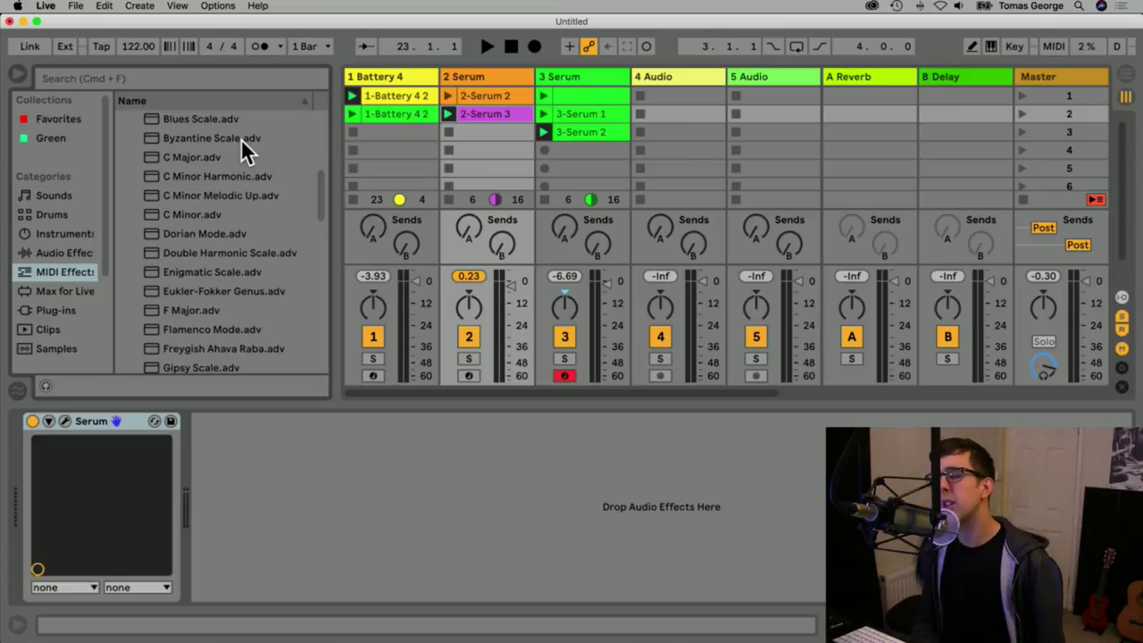
# Open Serum on track 2 and look through its effects, modulation matrix, global and oscillator pages.
pyautogui.click(65, 421)
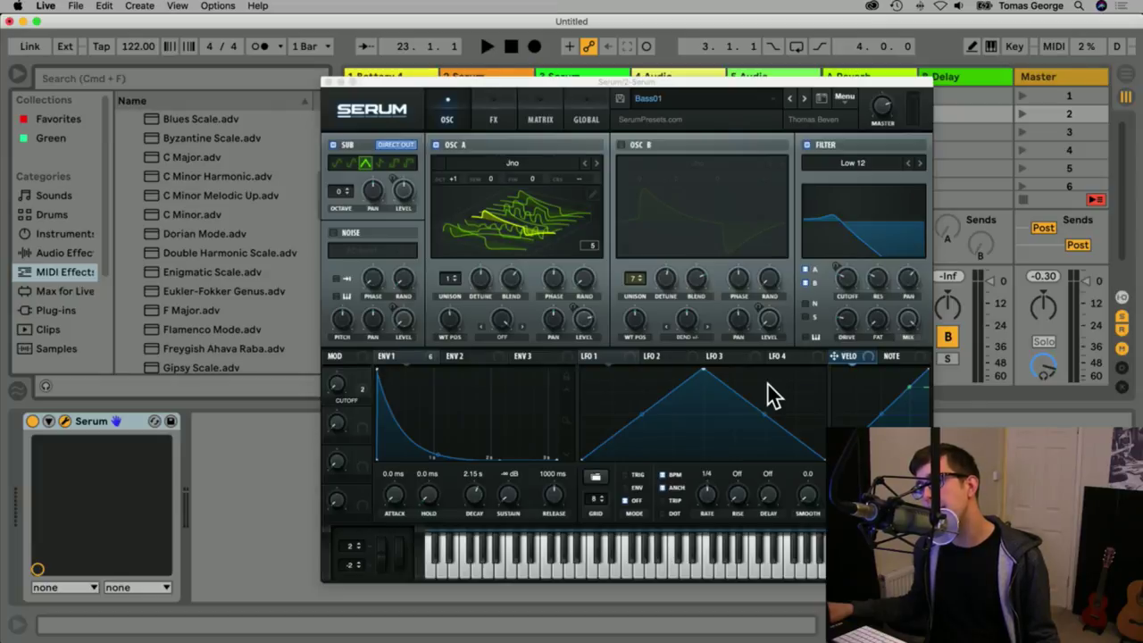
pyautogui.click(495, 109)
pyautogui.click(543, 103)
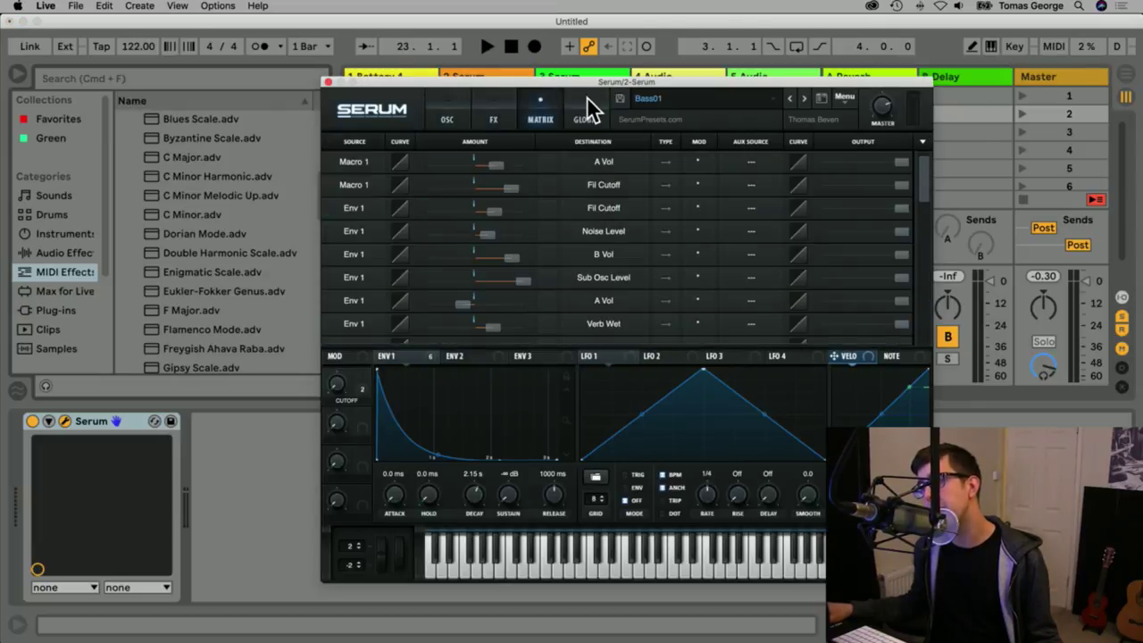
pyautogui.click(587, 100)
pyautogui.click(497, 103)
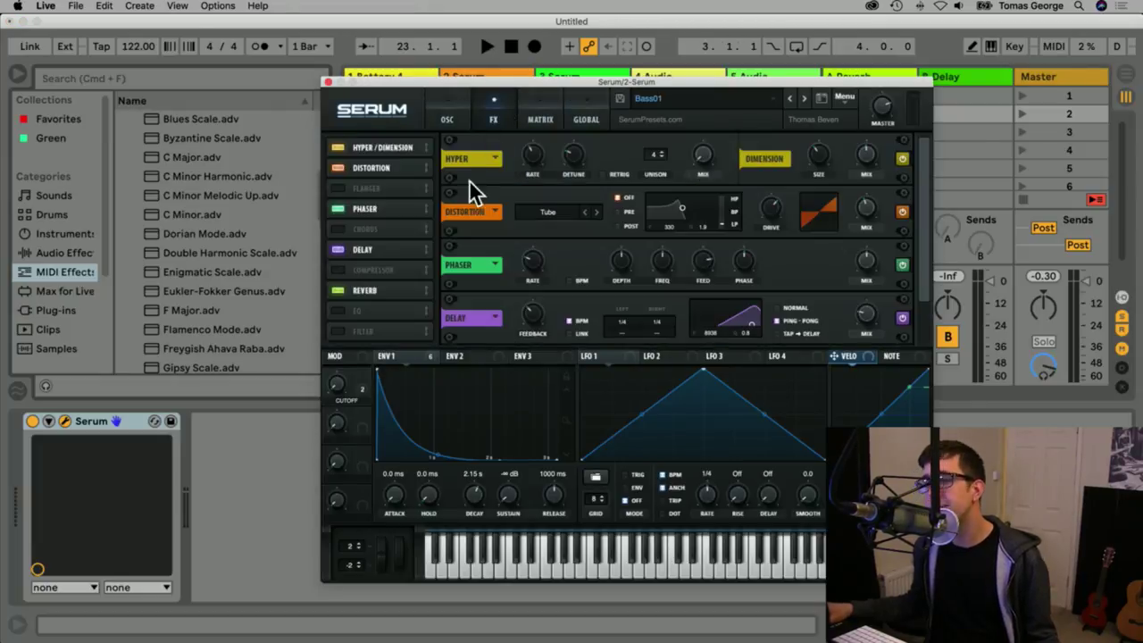
pyautogui.click(448, 105)
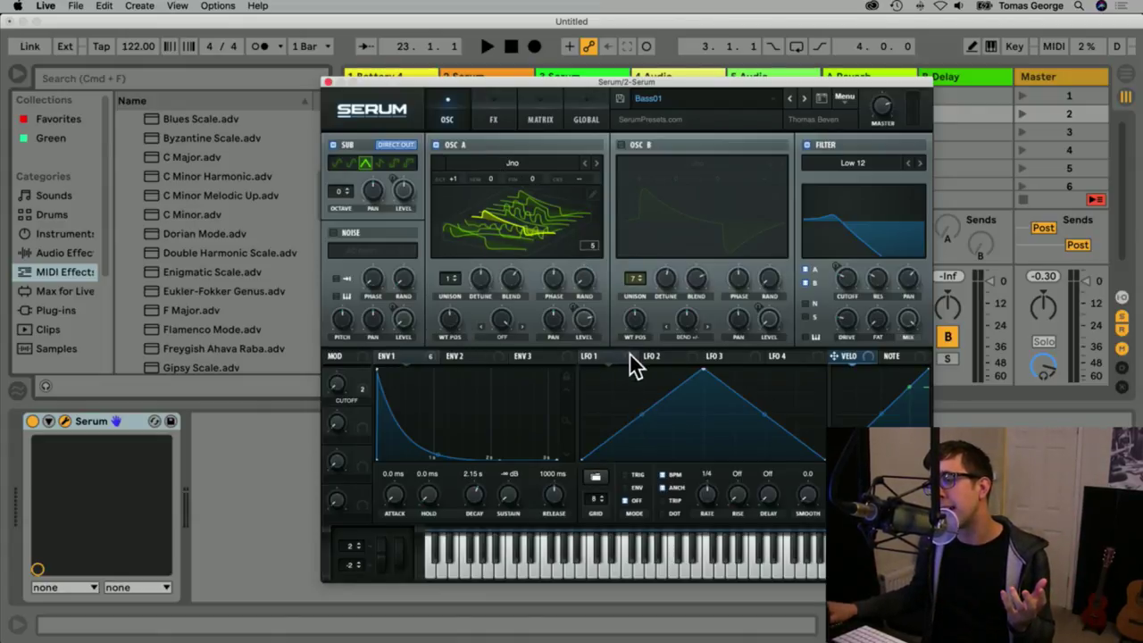
# Assign LFO 1 to oscillator A's wavetable position and audition the modulation briefly.
pyautogui.moveTo(585, 355); pyautogui.dragTo(450, 322)
pyautogui.press('space')
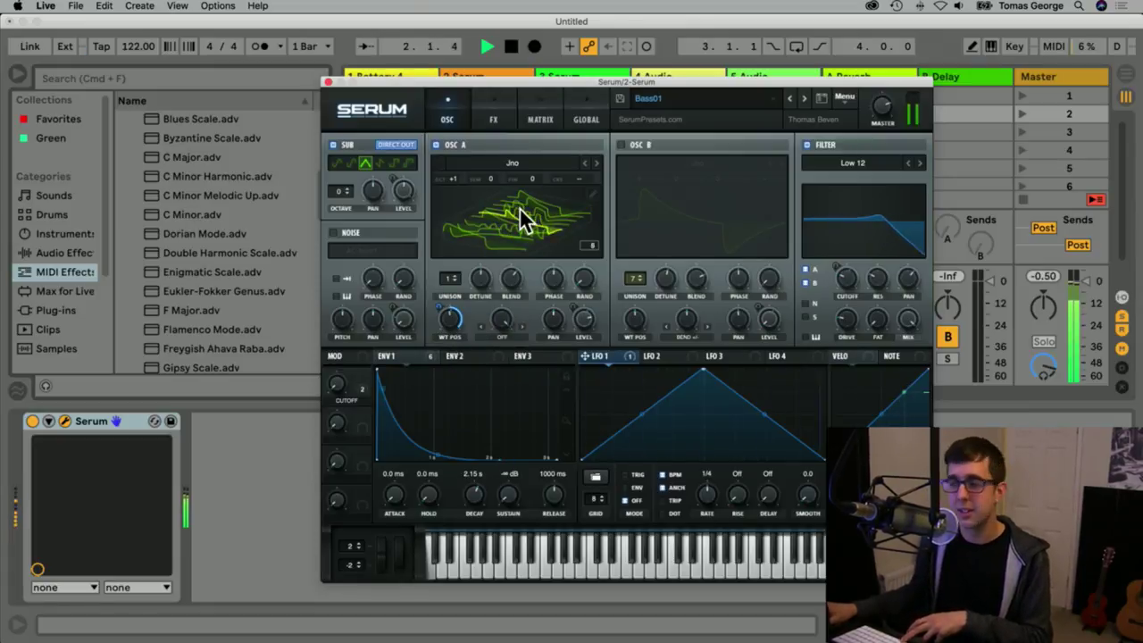
pyautogui.press('space')
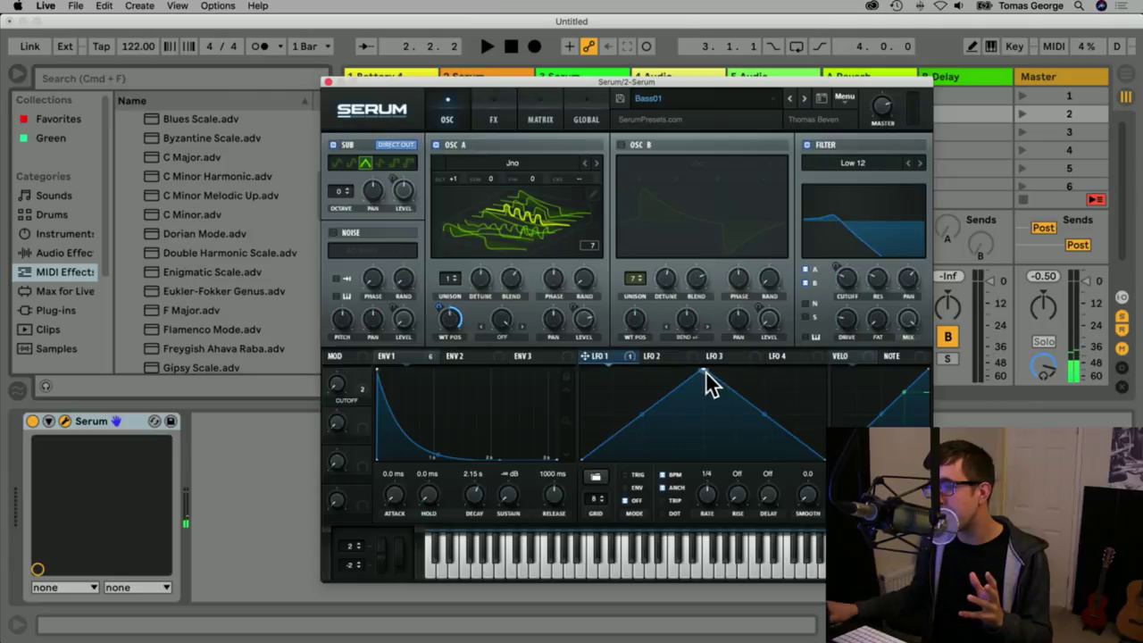
# Reshape LFO 1 with an early peak and a concave falling curve, and reduce its modulation of oscillator A's wavetable position.
pyautogui.moveTo(706, 371); pyautogui.dragTo(621, 371)
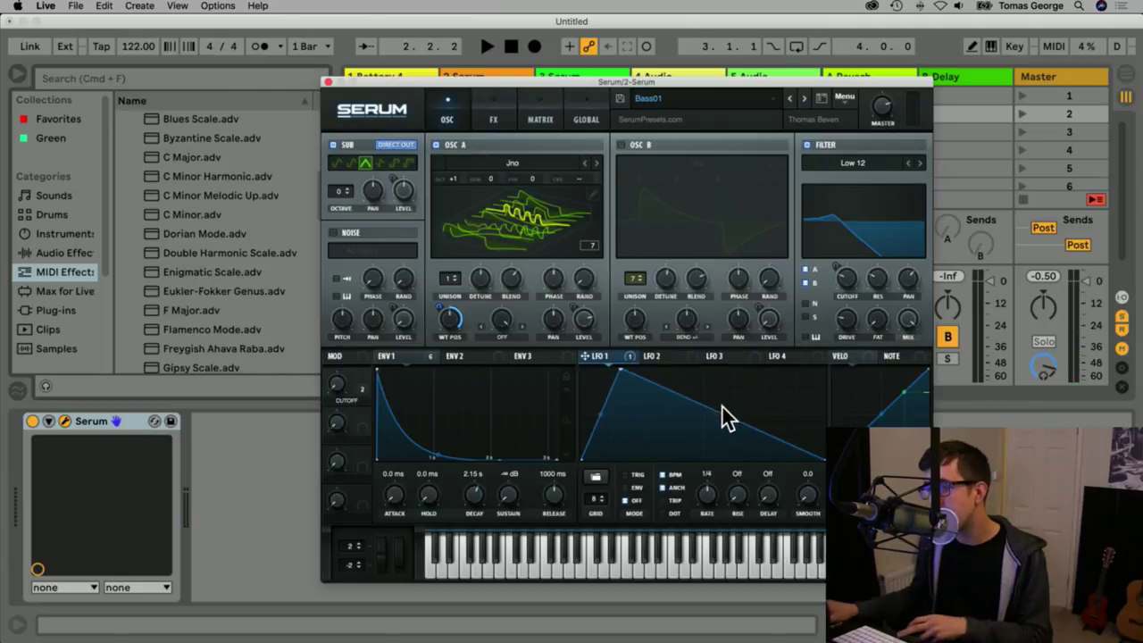
pyautogui.moveTo(723, 415); pyautogui.dragTo(706, 434)
pyautogui.press('space')
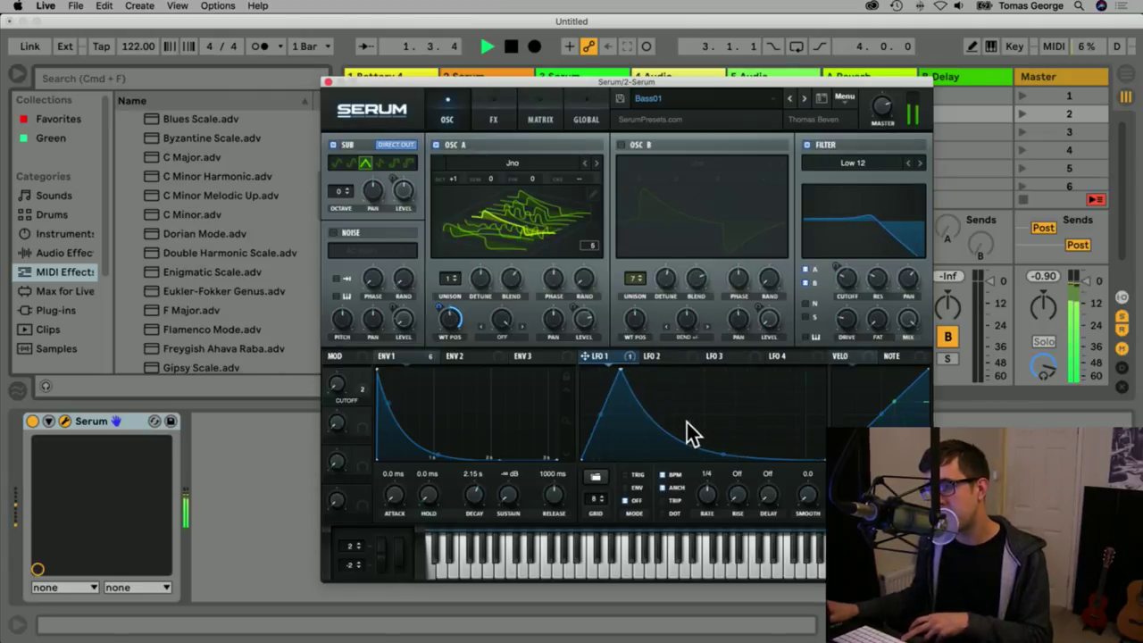
pyautogui.moveTo(621, 371); pyautogui.dragTo(608, 370)
pyautogui.moveTo(439, 315)
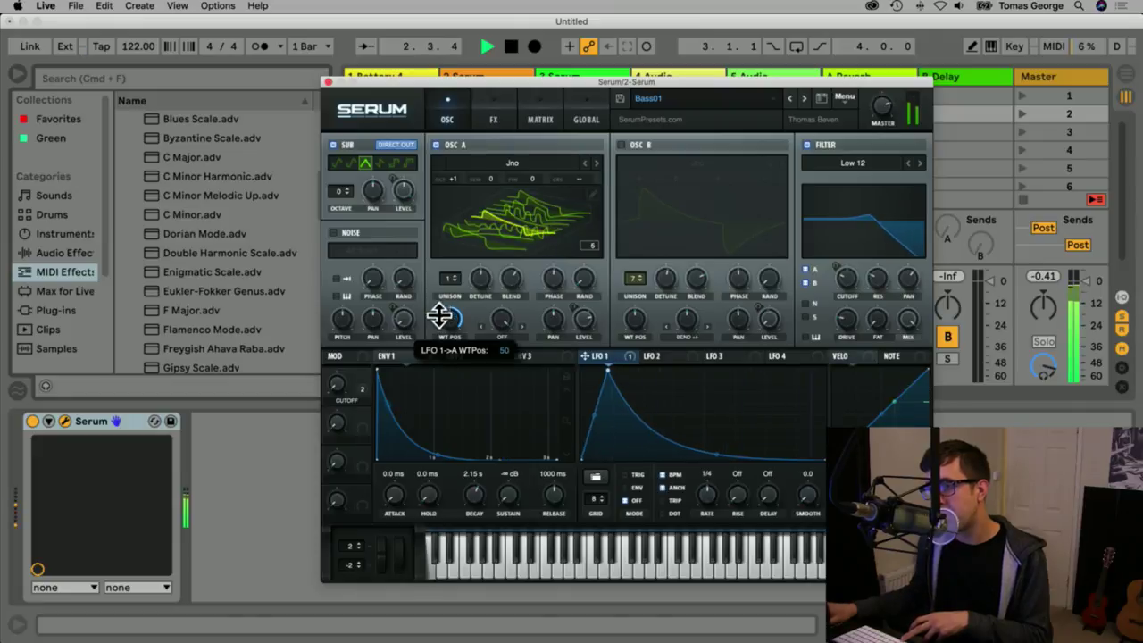
pyautogui.press('space')
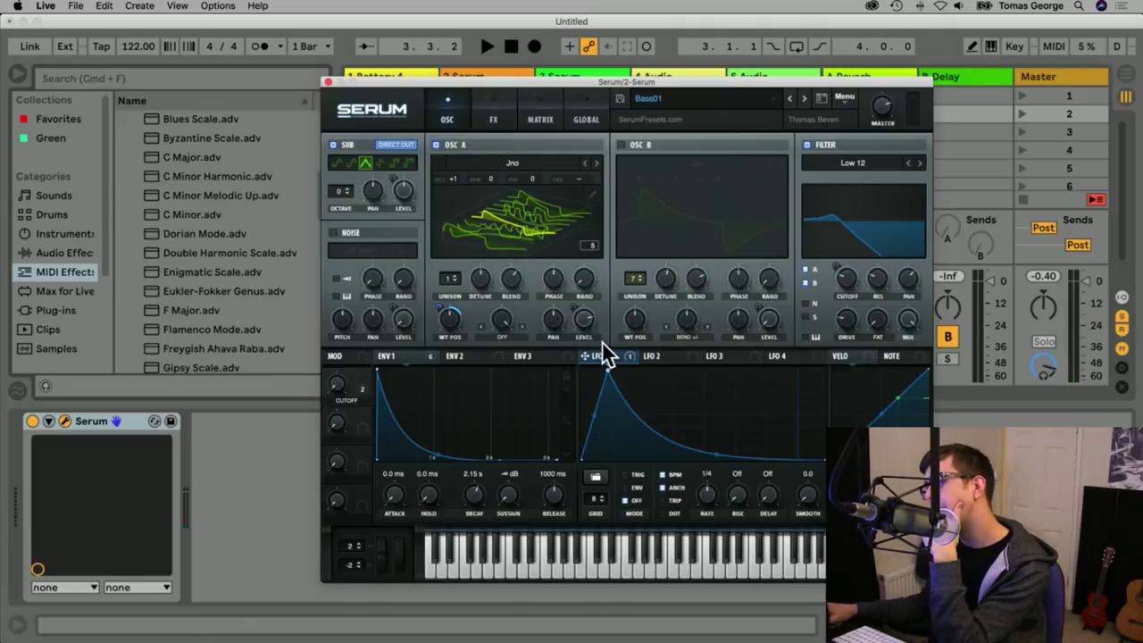
# Check the bass patch's effects page, return to the oscillators and listen briefly to the modulated sound.
pyautogui.click(493, 116)
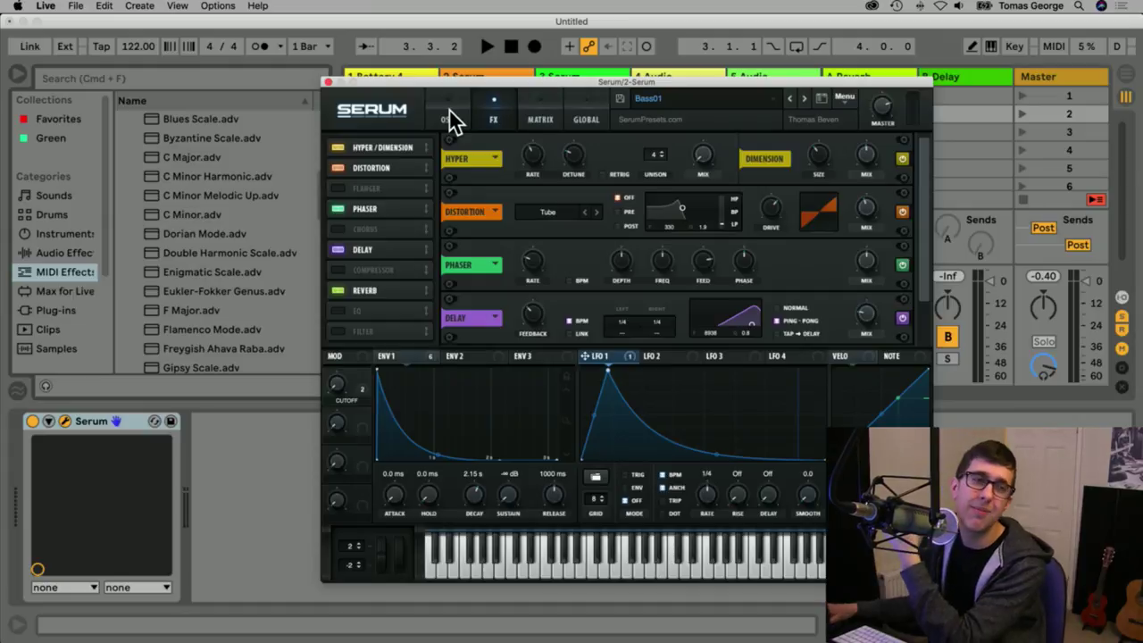
pyautogui.click(449, 111)
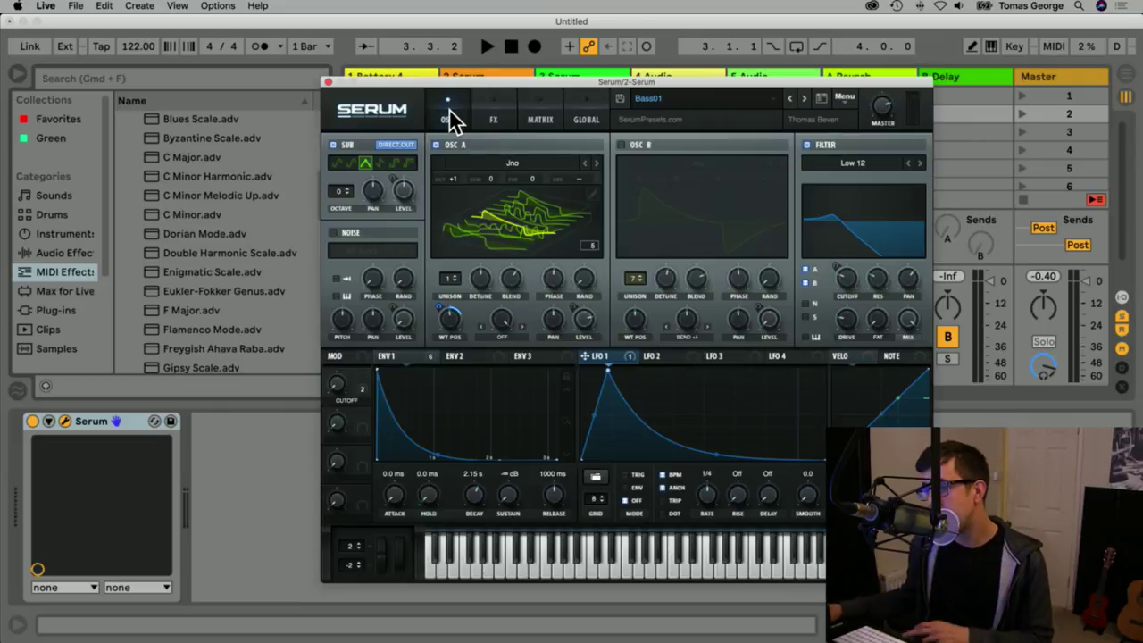
pyautogui.press('space')
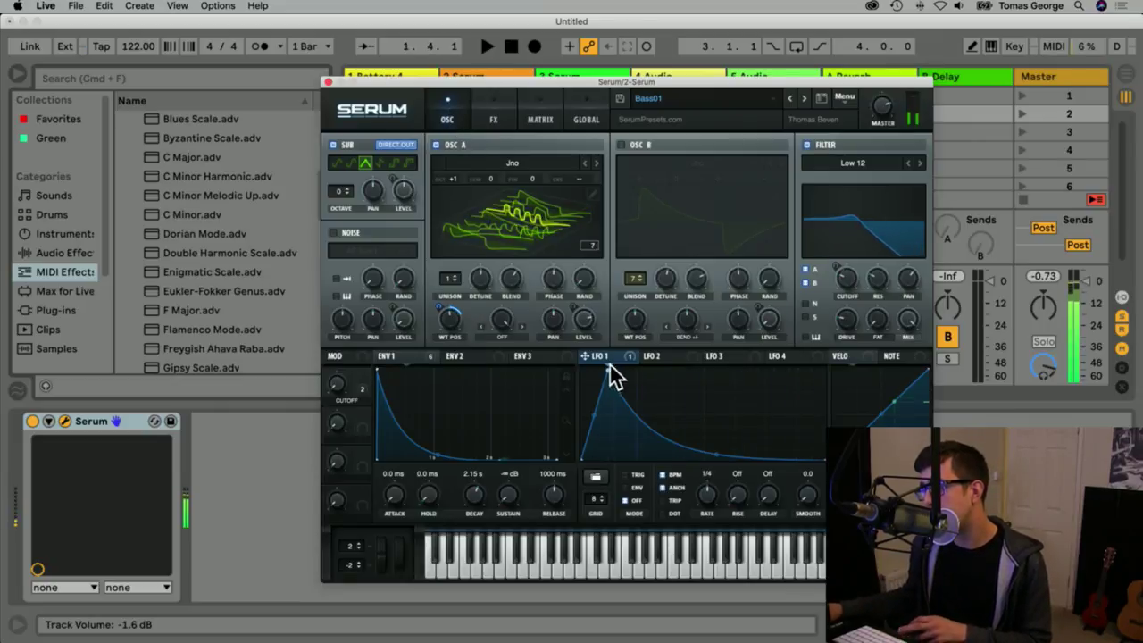
pyautogui.press('space')
# Remove all modulators from oscillator A's wavetable position, close the bass Serum window and replay the clips.
pyautogui.rightClick(630, 358)
pyautogui.click(450, 321)
pyautogui.rightClick(450, 321)
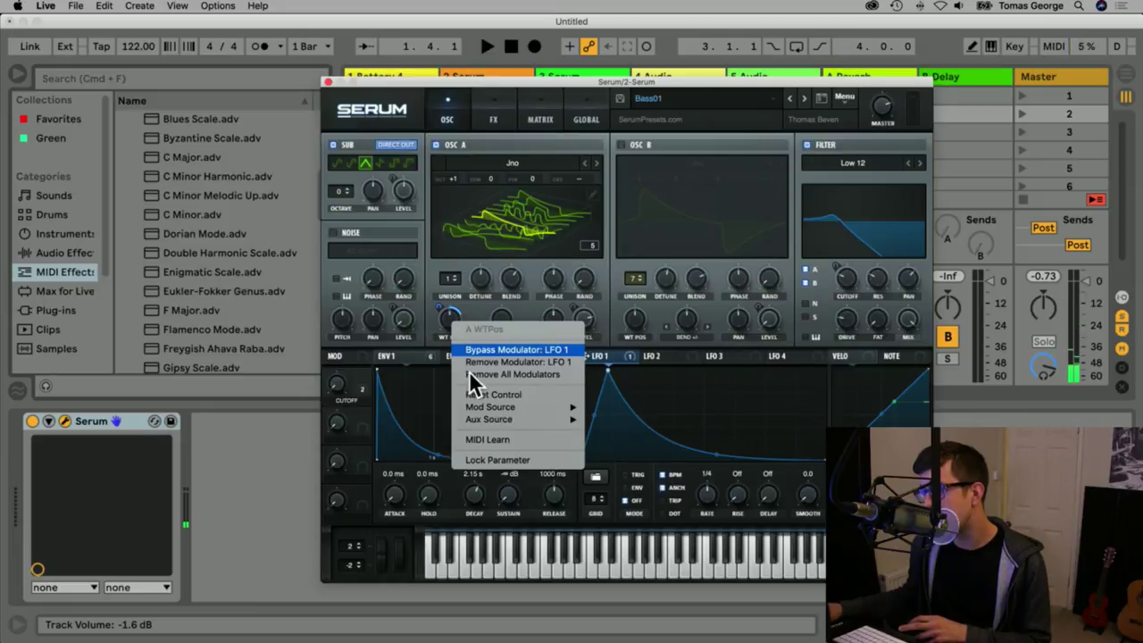
pyautogui.click(511, 374)
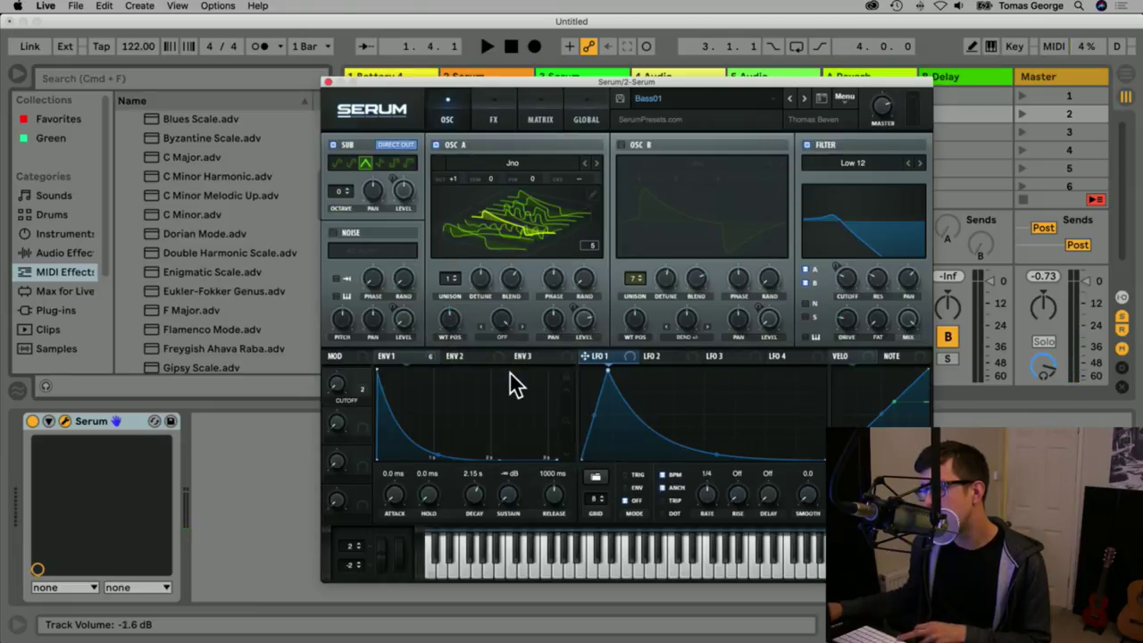
pyautogui.press('space')
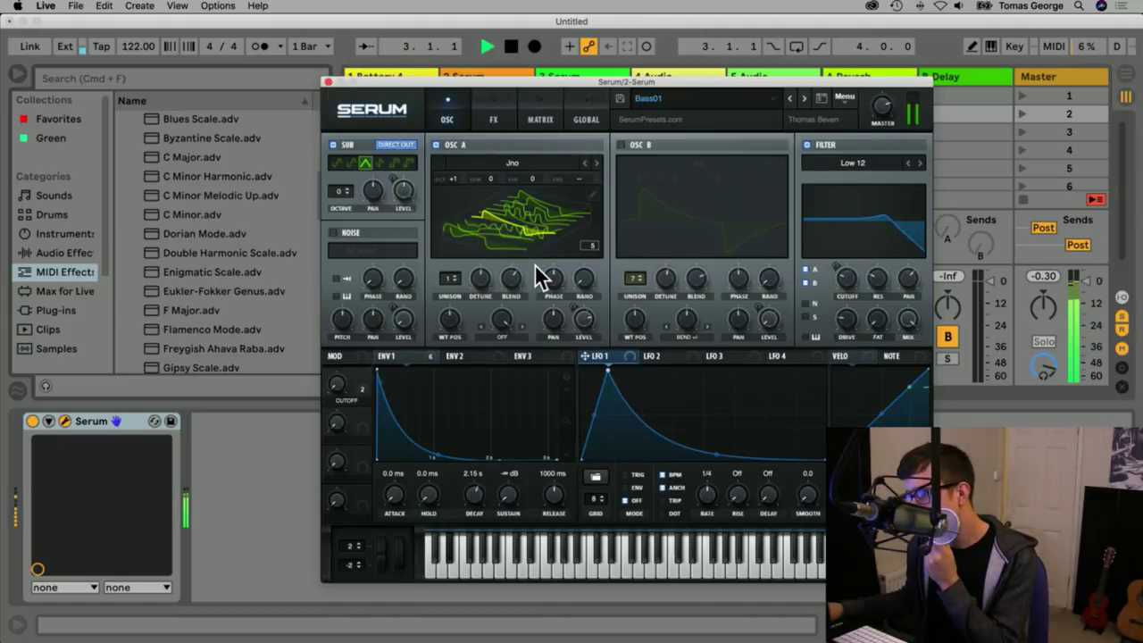
pyautogui.click(328, 80)
pyautogui.press('space')
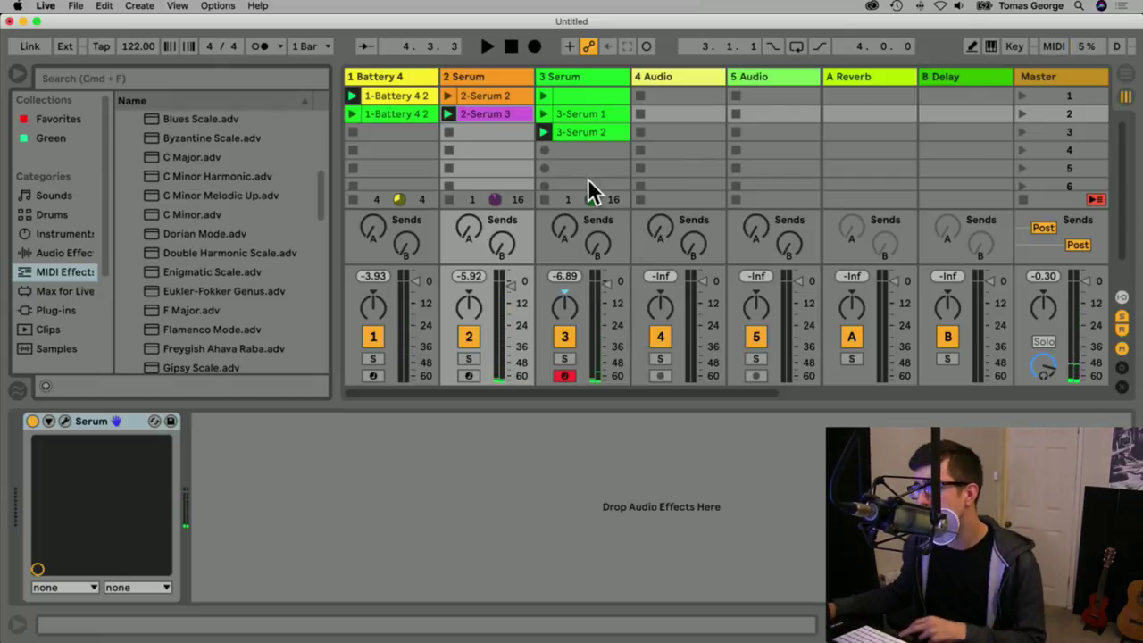
pyautogui.press('space')
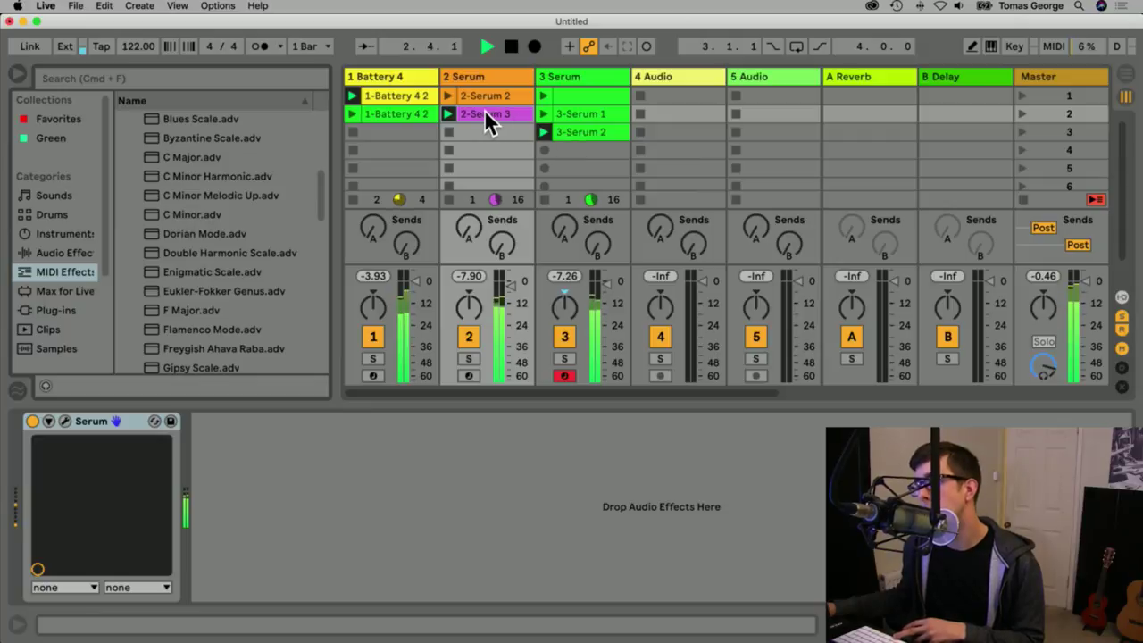
# Duplicate the second Battery 4 clip into slot 3 and delete all C1 notes from the copy.
pyautogui.click(391, 115)
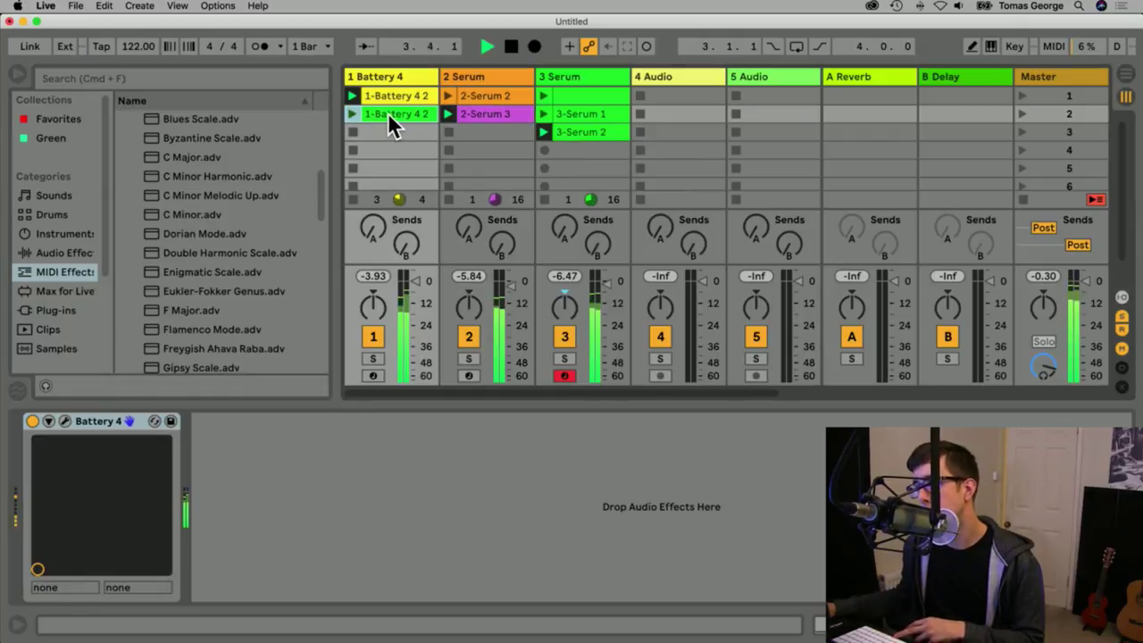
pyautogui.press('super+d')
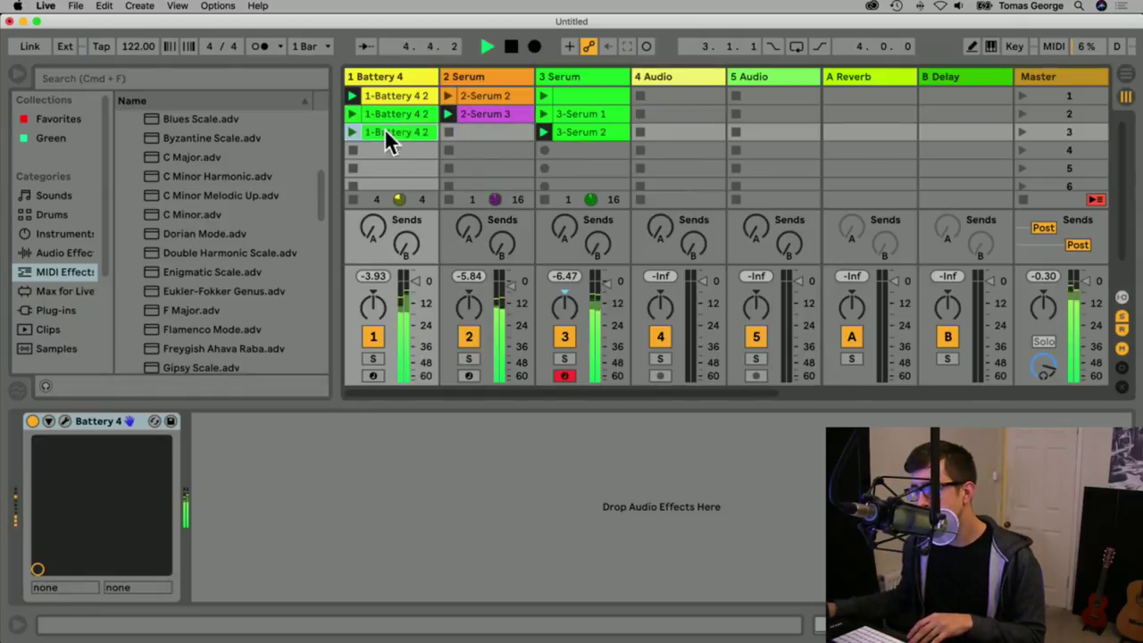
pyautogui.doubleClick(376, 132)
pyautogui.moveTo(459, 403); pyautogui.dragTo(449, 141)
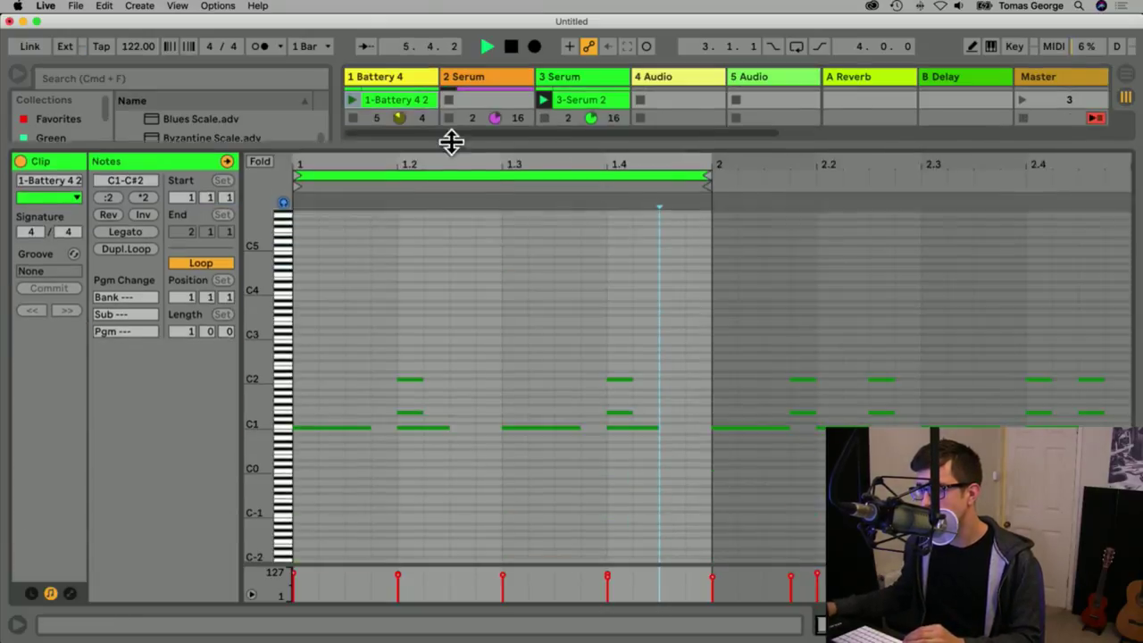
pyautogui.click(284, 424)
pyautogui.press('Delete')
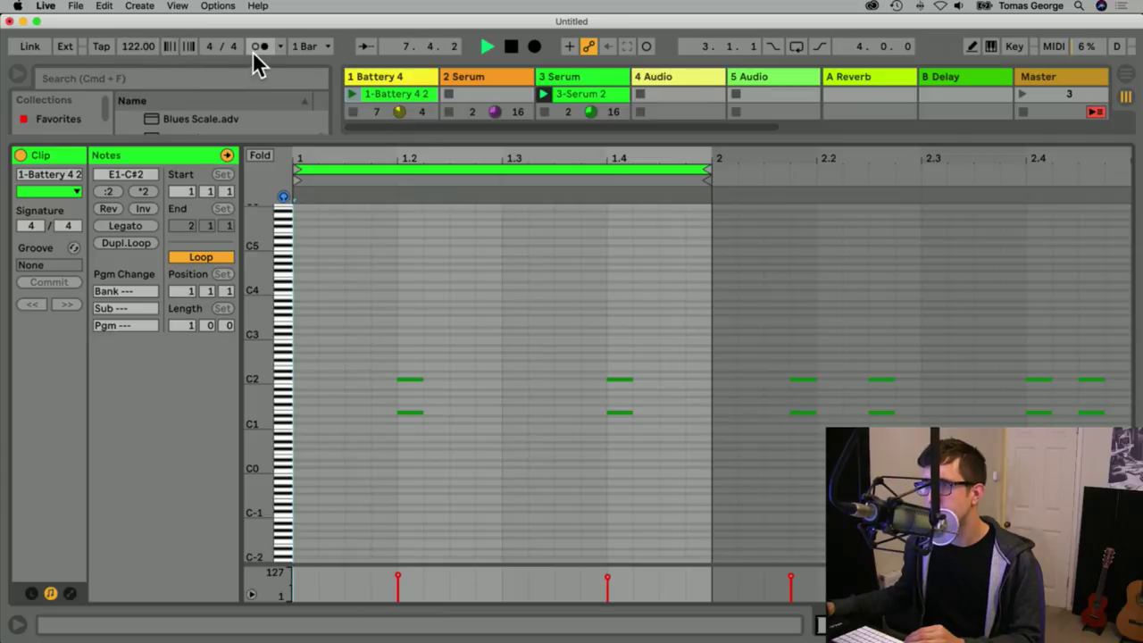
pyautogui.moveTo(331, 138); pyautogui.dragTo(366, 628)
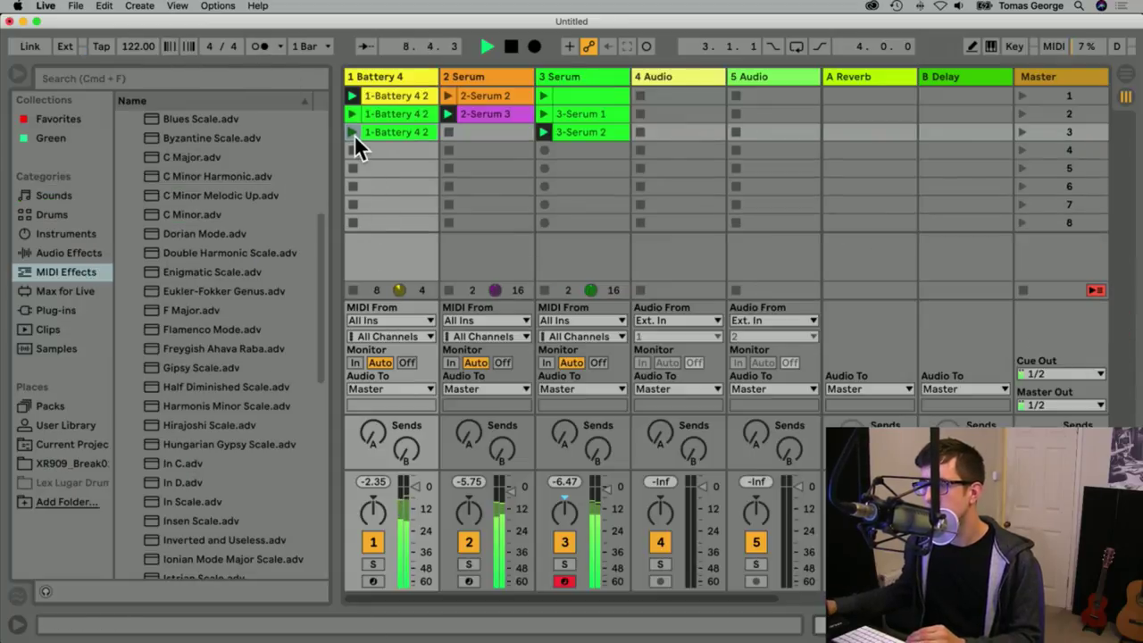
# Copy the slot 3 Battery 4 clip into slot 4 and colour the slot 3 clip purple.
pyautogui.click(385, 94)
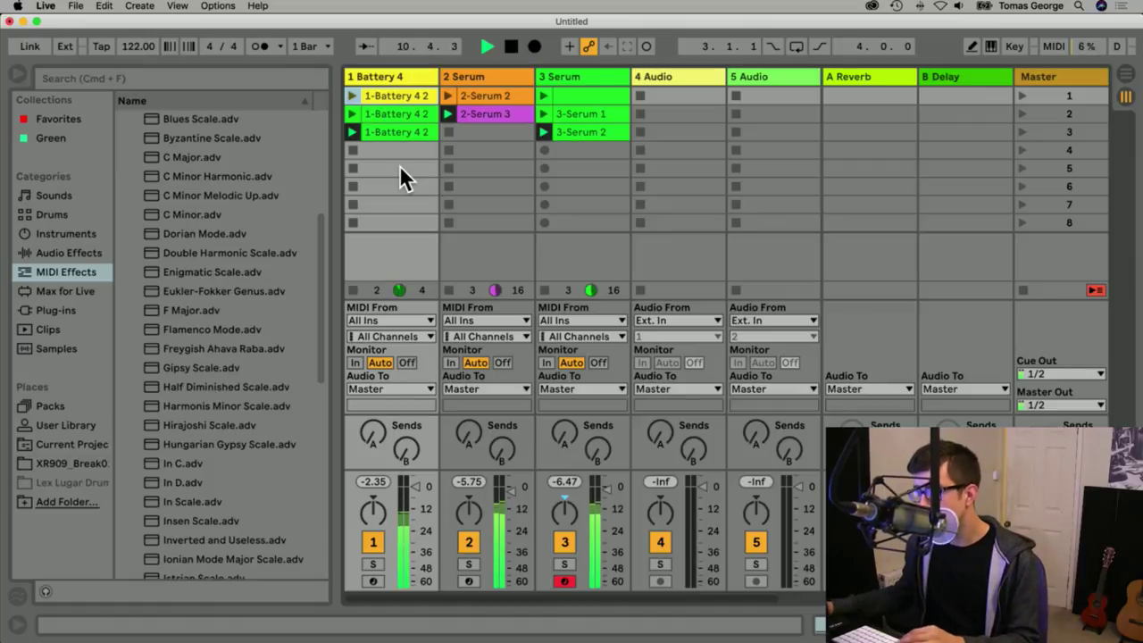
pyautogui.click(395, 131)
pyautogui.moveTo(390, 130); pyautogui.dragTo(390, 145)
pyautogui.click(398, 130)
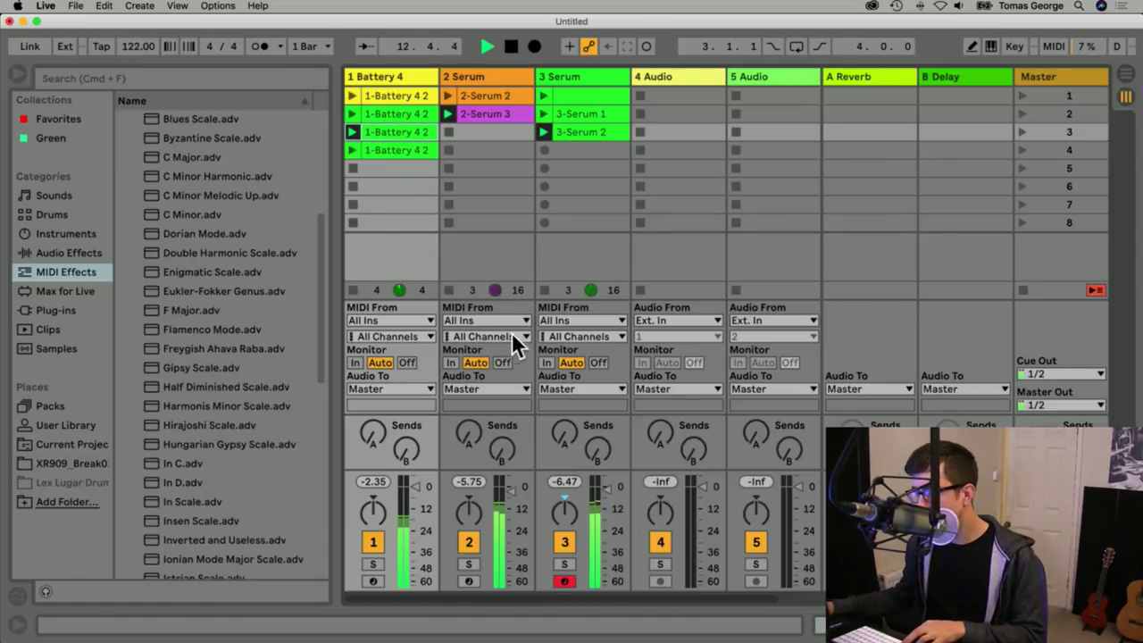
pyautogui.rightClick(393, 130)
pyautogui.click(602, 391)
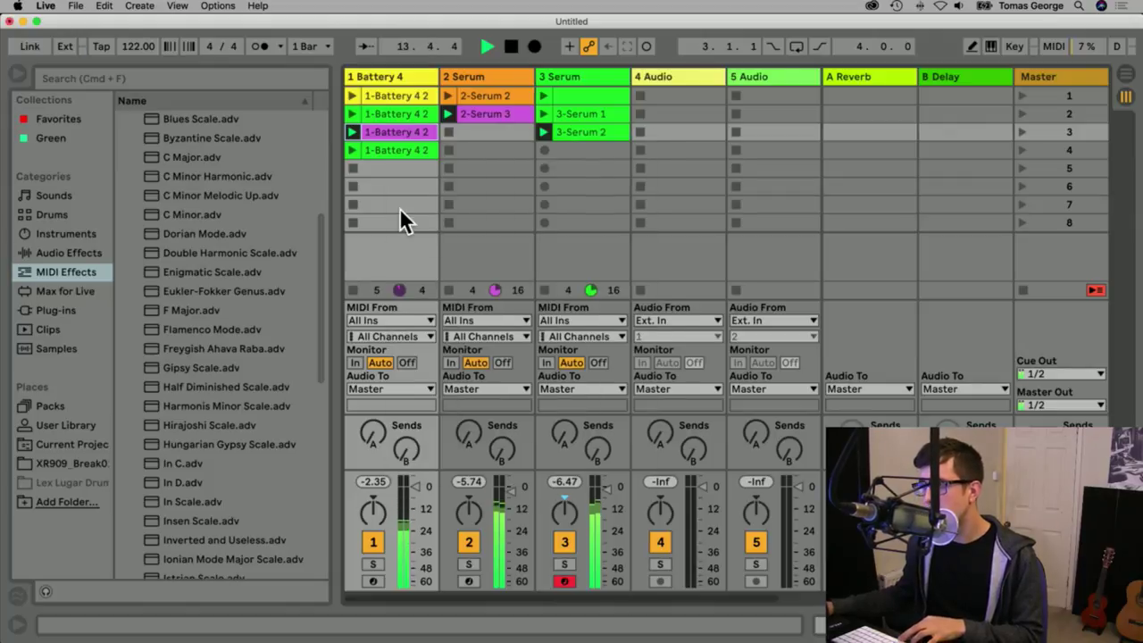
# In the slot 4 Battery 4 clip, copy the E1 and C#2 hits from beat 1.2 to beats 1 and 1.3.
pyautogui.doubleClick(406, 152)
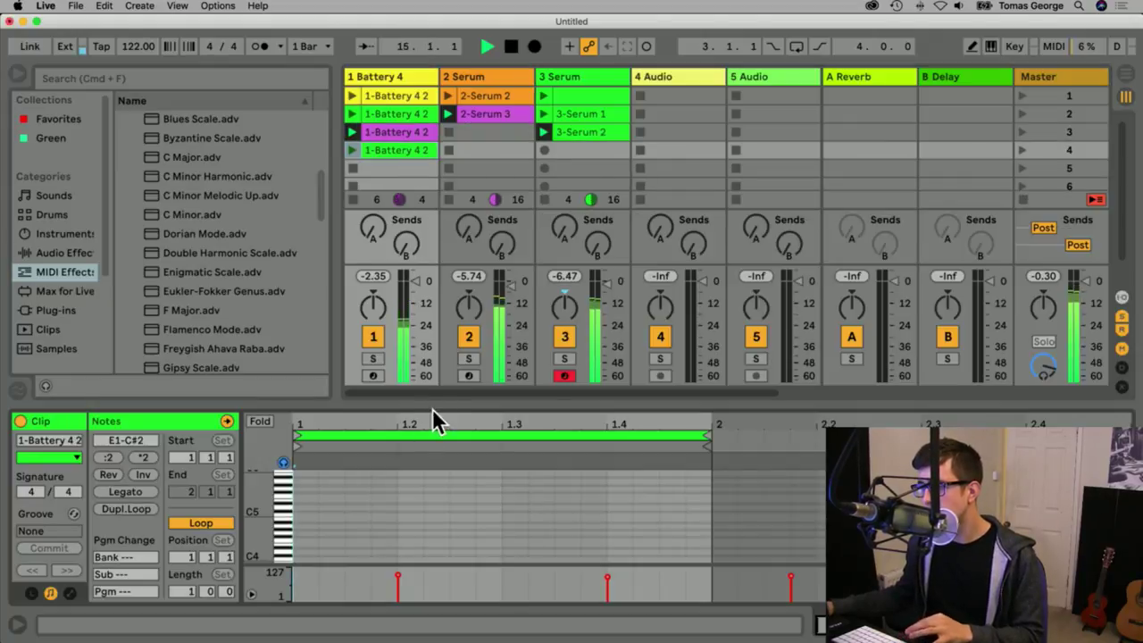
pyautogui.moveTo(430, 406); pyautogui.dragTo(403, 140)
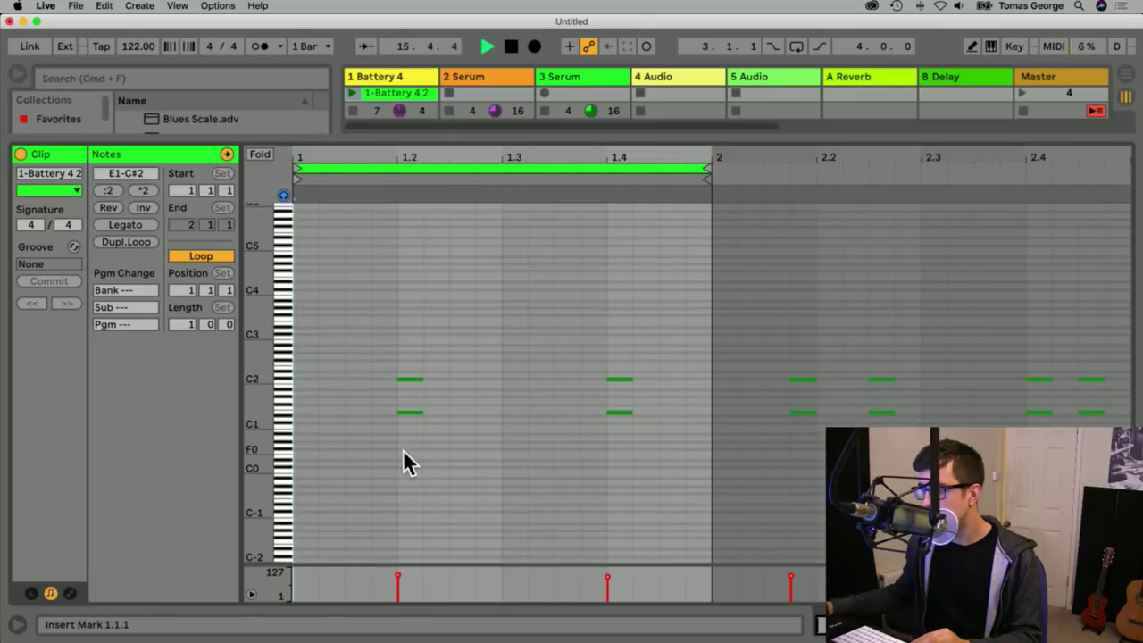
pyautogui.moveTo(403, 450); pyautogui.dragTo(308, 384)
pyautogui.moveTo(413, 355); pyautogui.dragTo(417, 446)
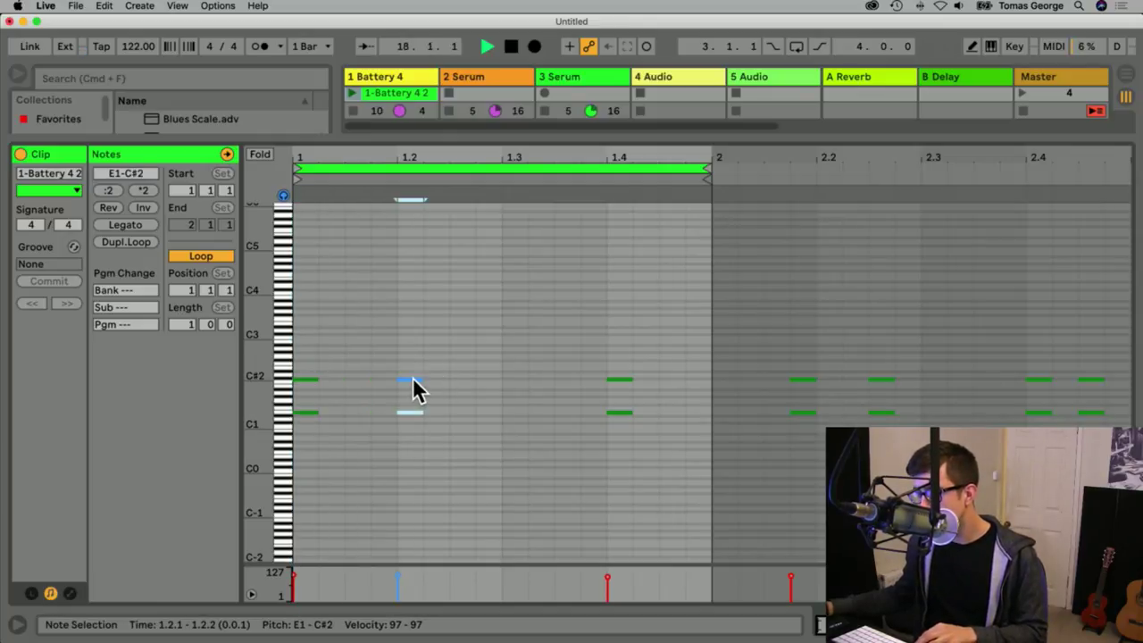
pyautogui.moveTo(413, 388); pyautogui.dragTo(520, 380)
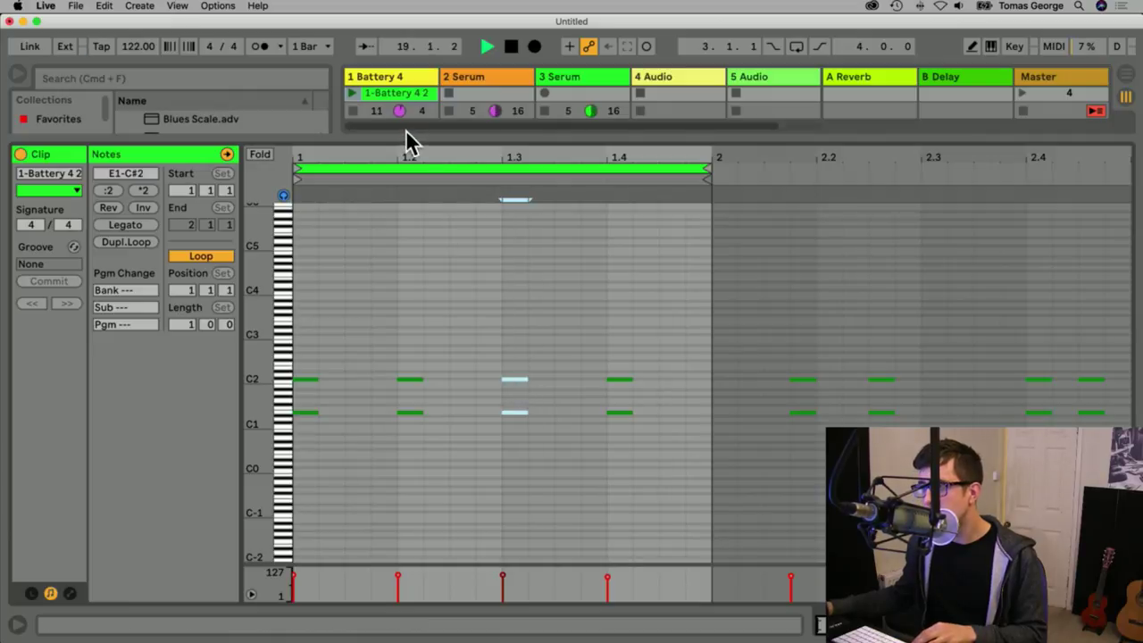
pyautogui.moveTo(409, 154); pyautogui.dragTo(416, 404)
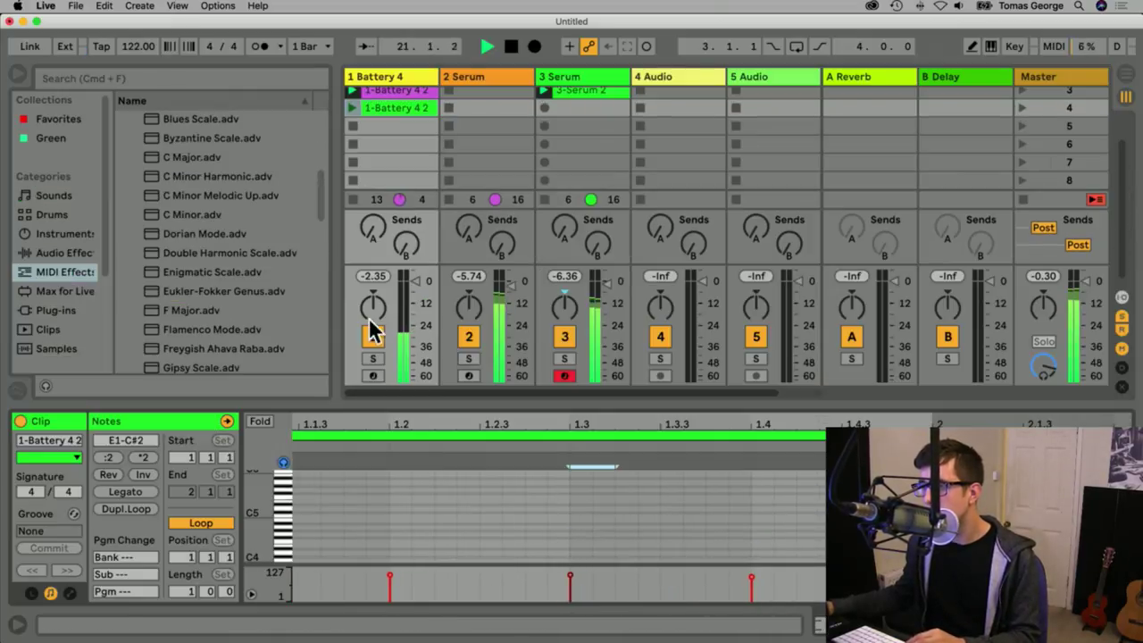
# Audition the Battery 4 clips against the bass and synth, comparing the slot 4, slot 1 and slot 2 patterns.
pyautogui.scroll(2, 367, 161)
pyautogui.scroll(1, 367, 161)
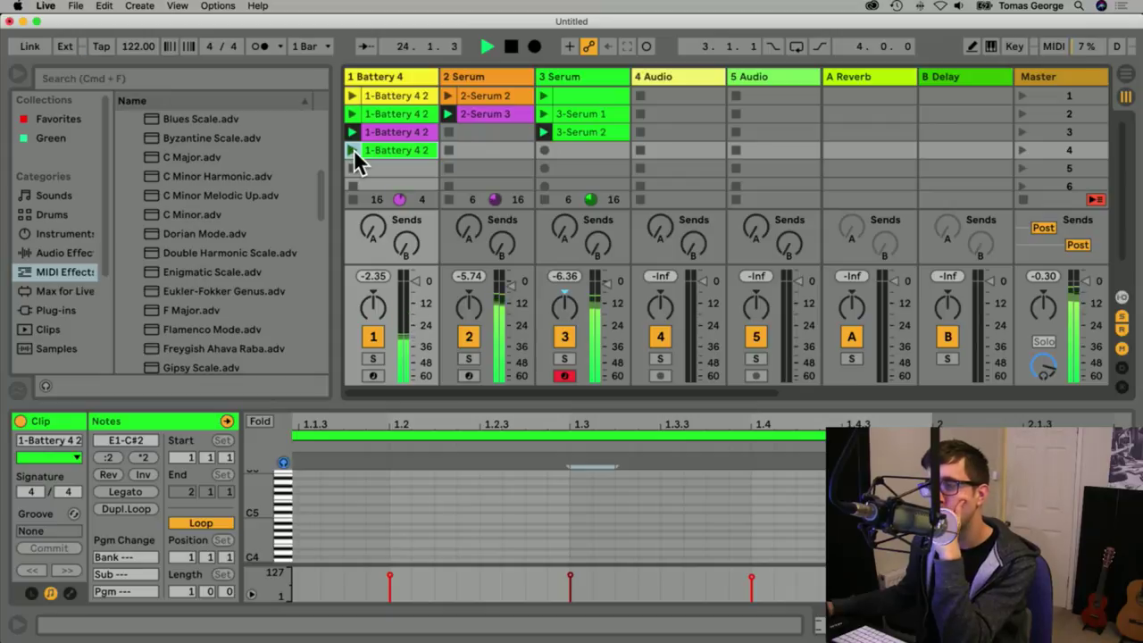
pyautogui.click(354, 149)
pyautogui.scroll(-2, 448, 167)
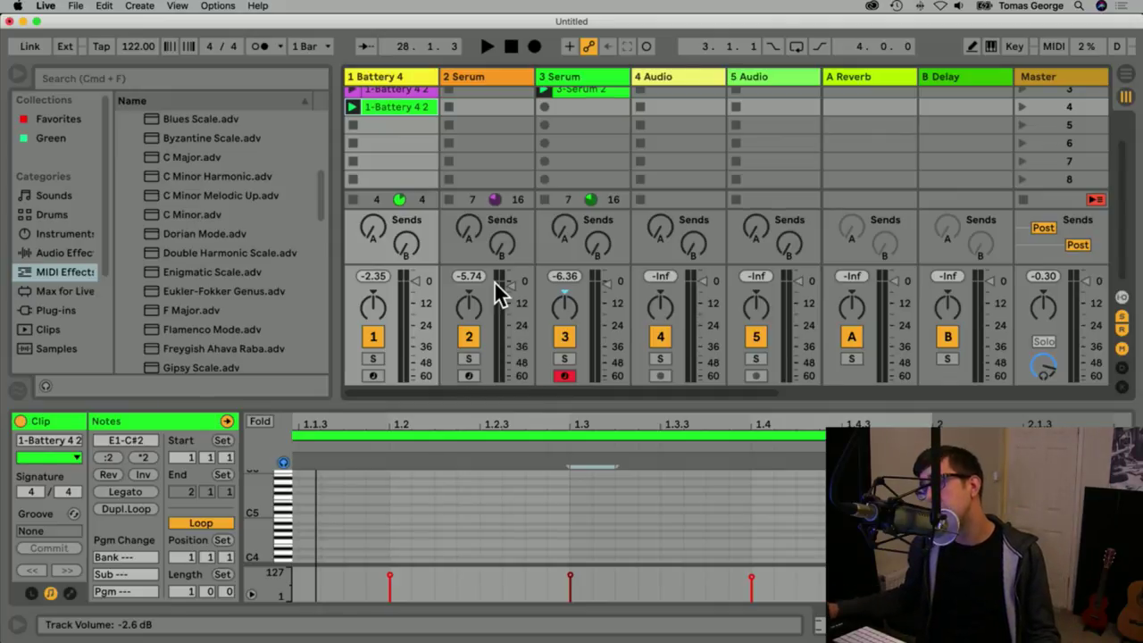
pyautogui.scroll(3, 494, 135)
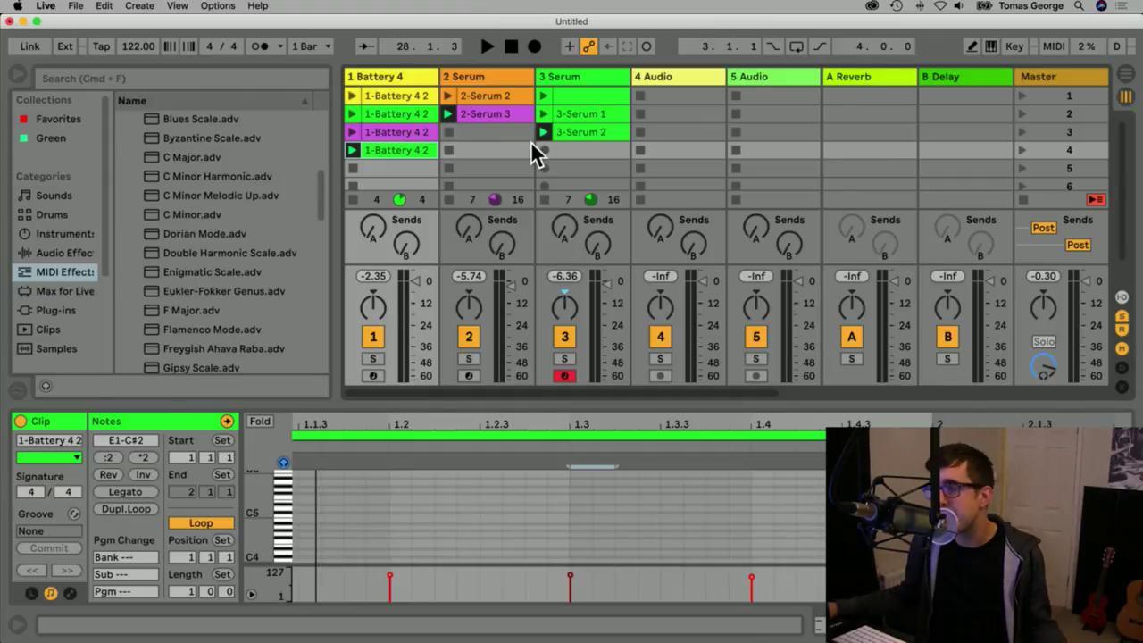
pyautogui.click(353, 95)
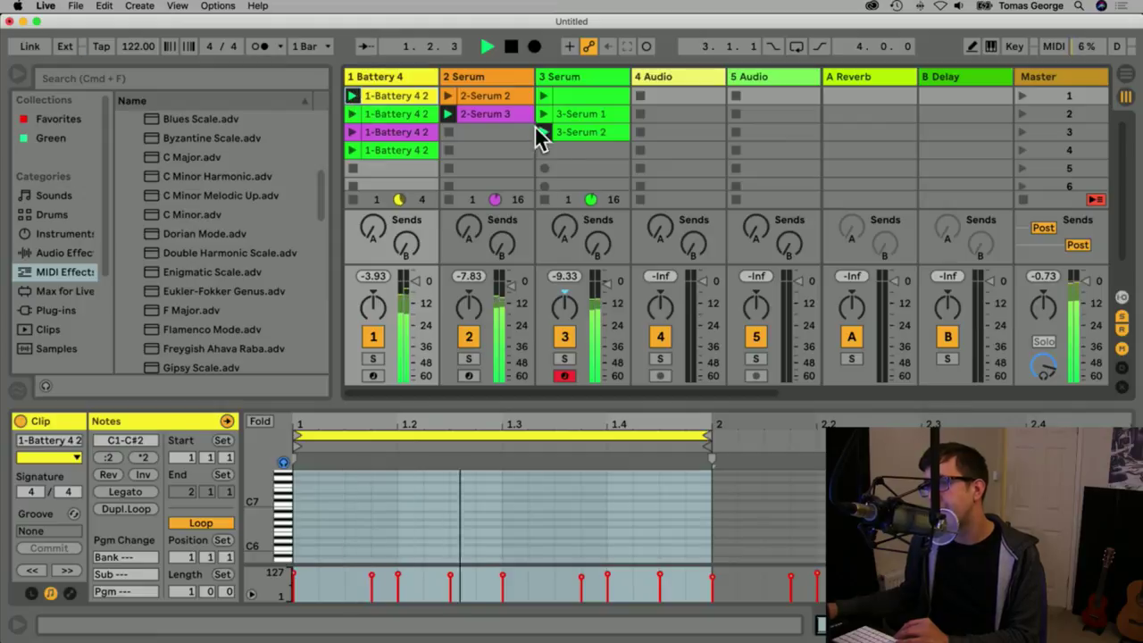
pyautogui.click(351, 110)
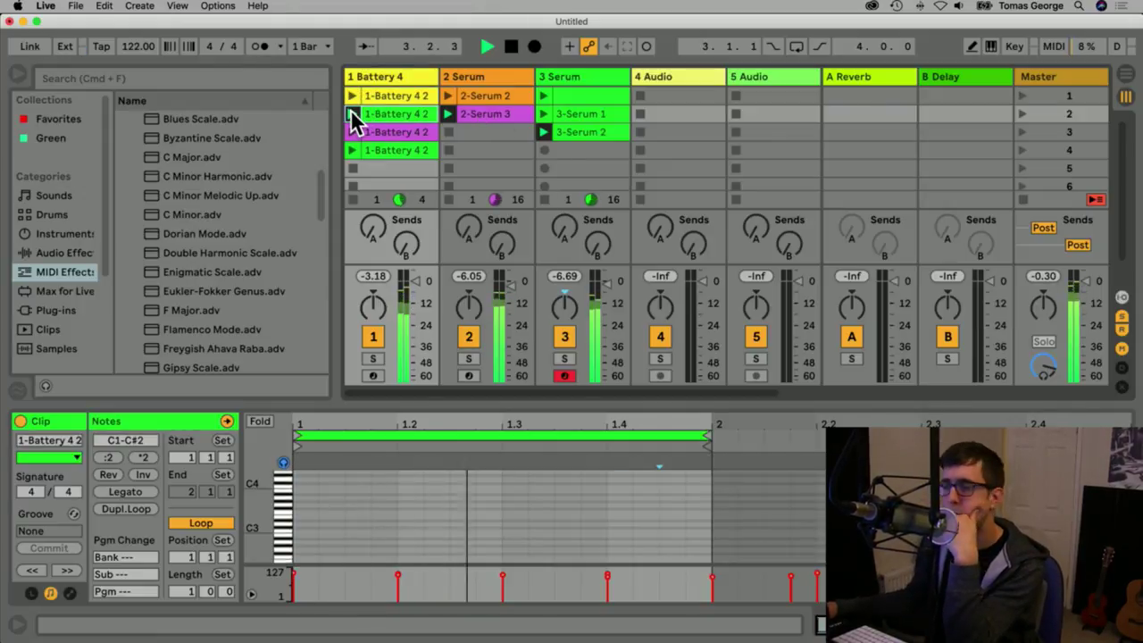
pyautogui.click(355, 94)
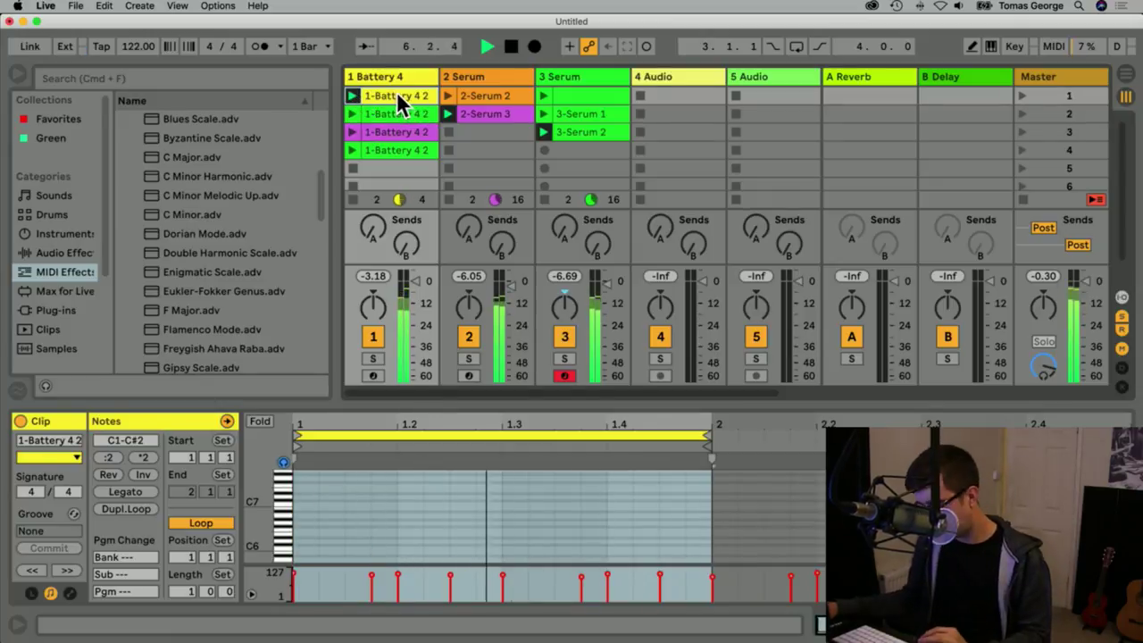
# Copy the first Battery 4 clip into slot 5 and delete the C1 notes from the copy.
pyautogui.moveTo(397, 96); pyautogui.dragTo(395, 170)
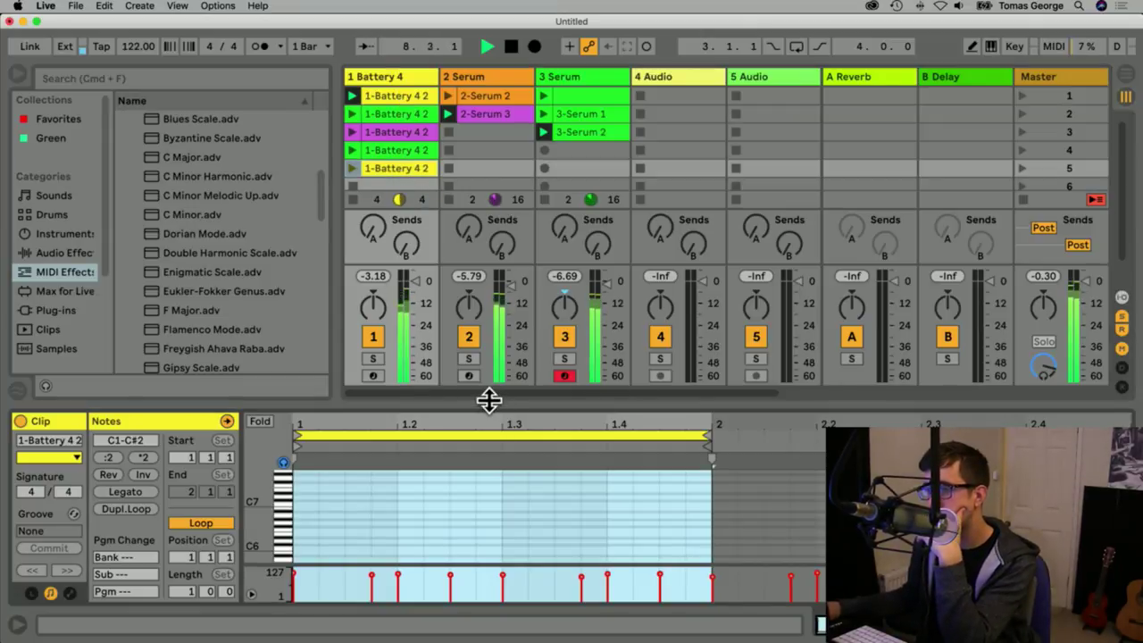
pyautogui.moveTo(488, 398); pyautogui.dragTo(482, 84)
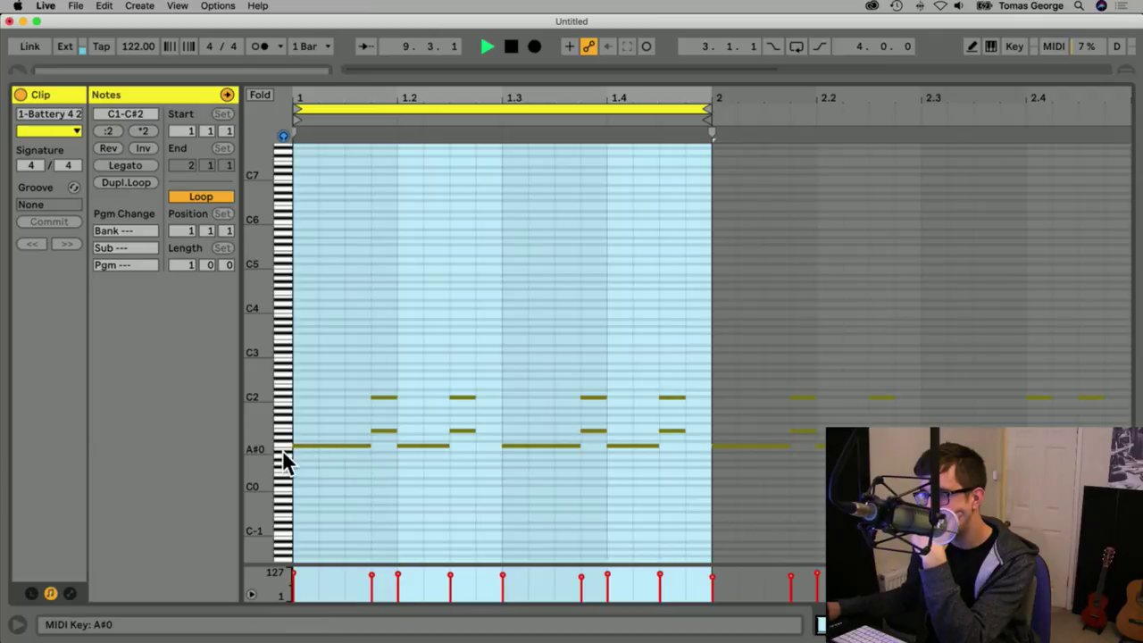
pyautogui.click(286, 455)
pyautogui.press('Delete')
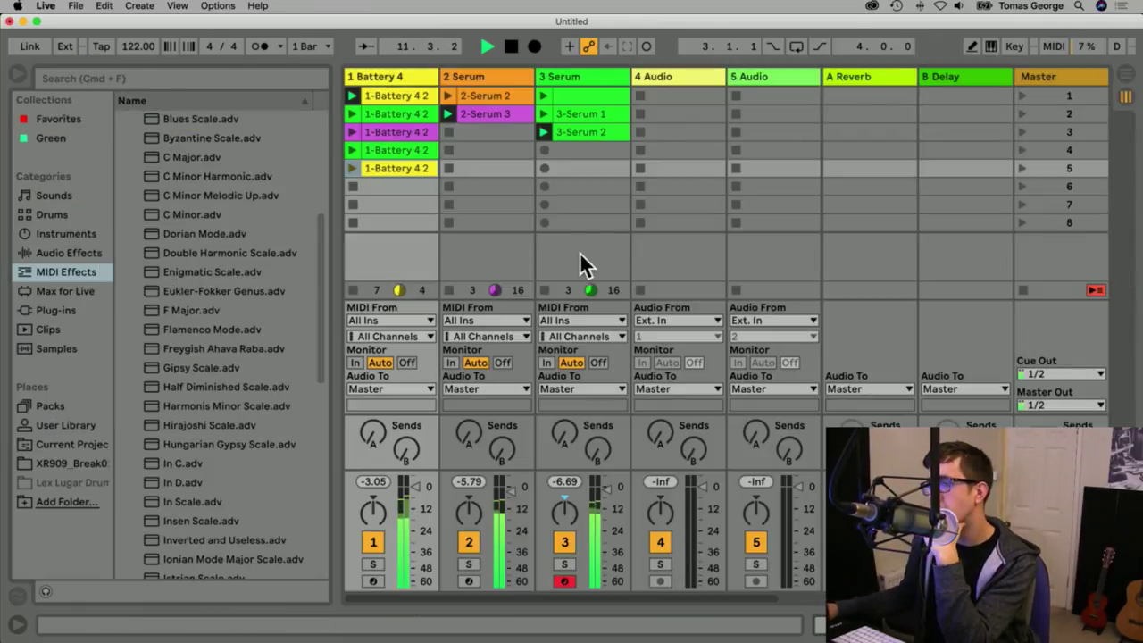
# Launch the 3-Serum 1 clip and open the Serum instrument on track 3.
pyautogui.click(544, 113)
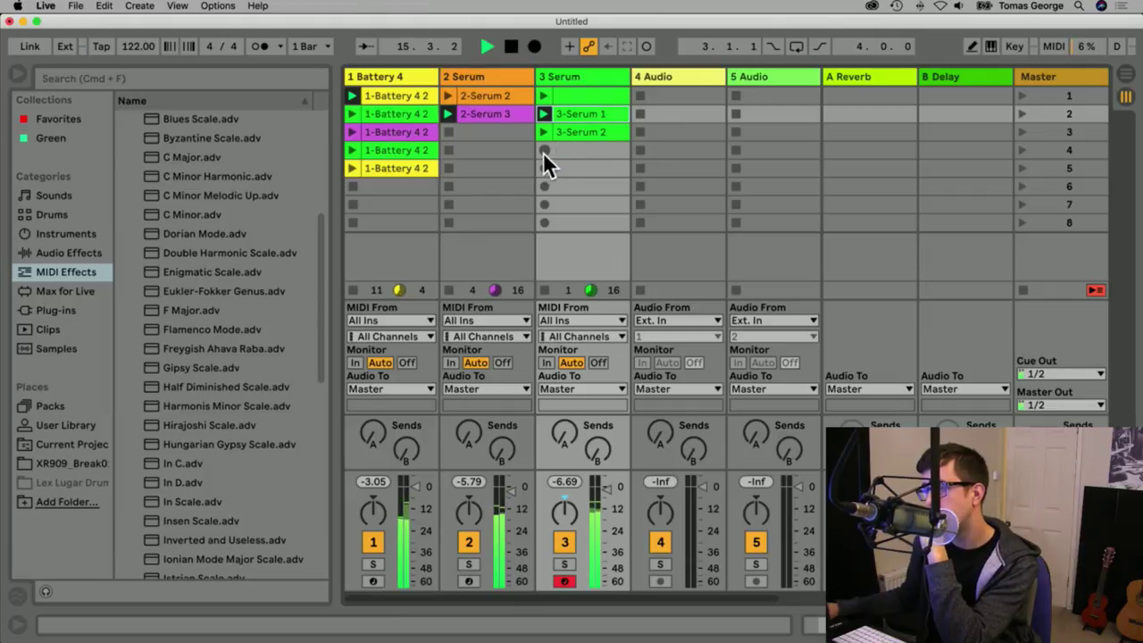
pyautogui.doubleClick(561, 76)
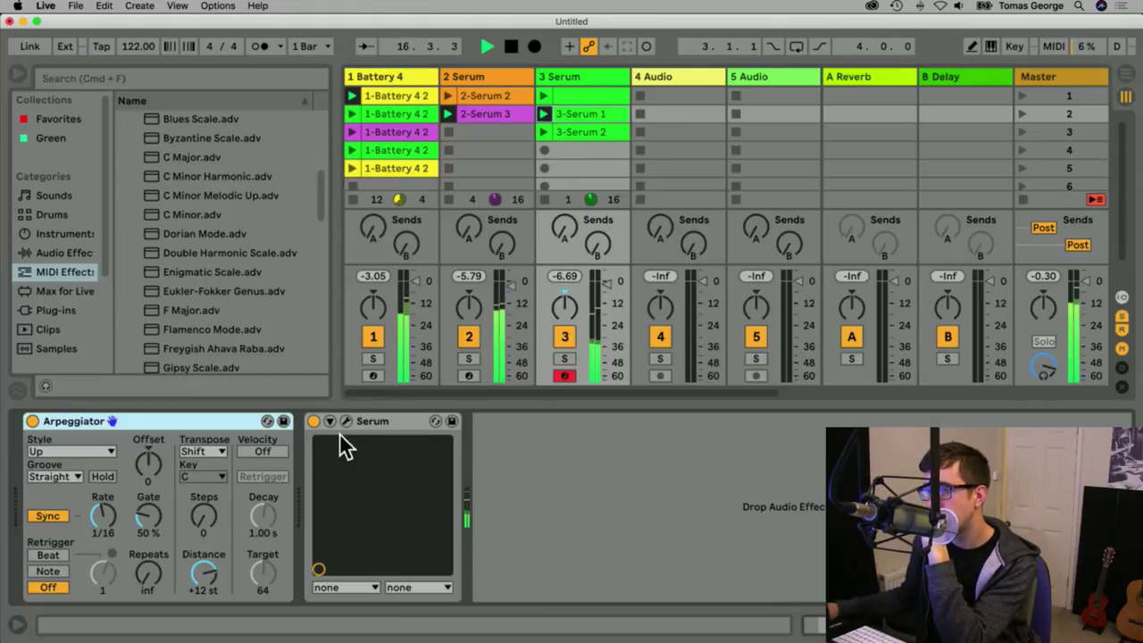
pyautogui.click(349, 420)
pyautogui.moveTo(546, 156); pyautogui.dragTo(516, 82)
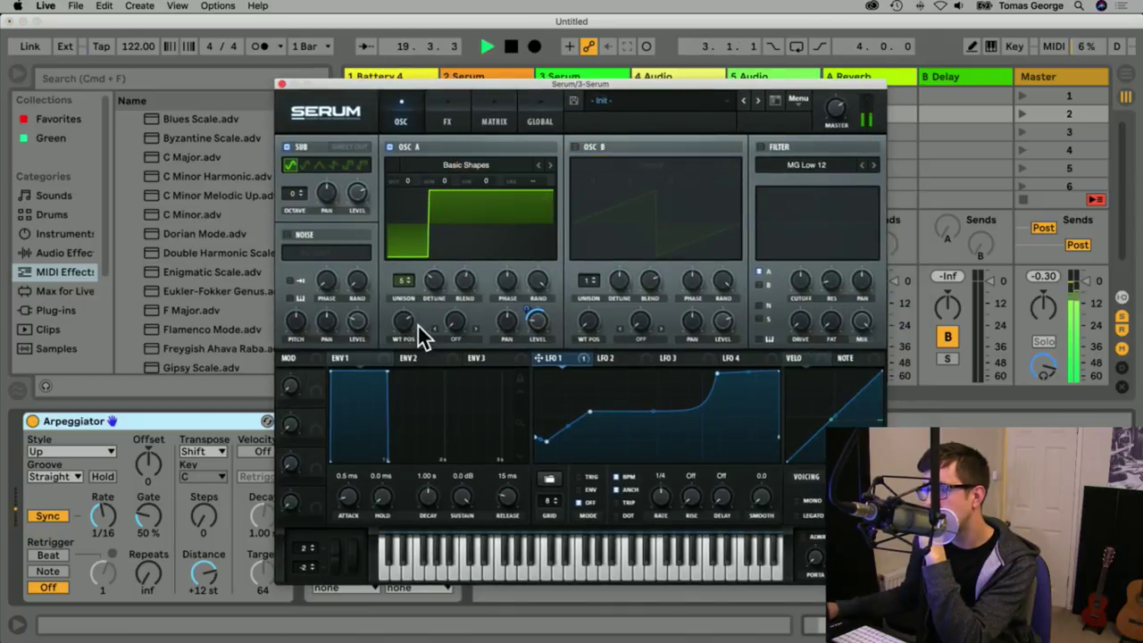
# Lower oscillator A's wavetable position to a triangle shape, and replace its wavetable with the spectral Grimace [SN].
pyautogui.moveTo(413, 327); pyautogui.dragTo(413, 391)
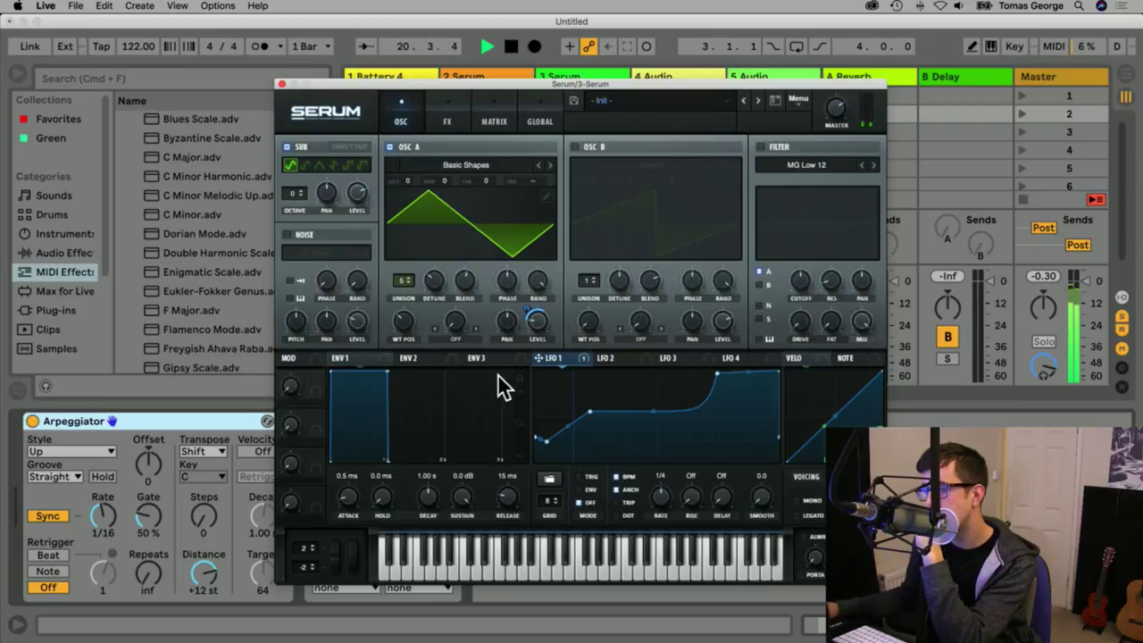
pyautogui.click(475, 166)
pyautogui.moveTo(485, 219)
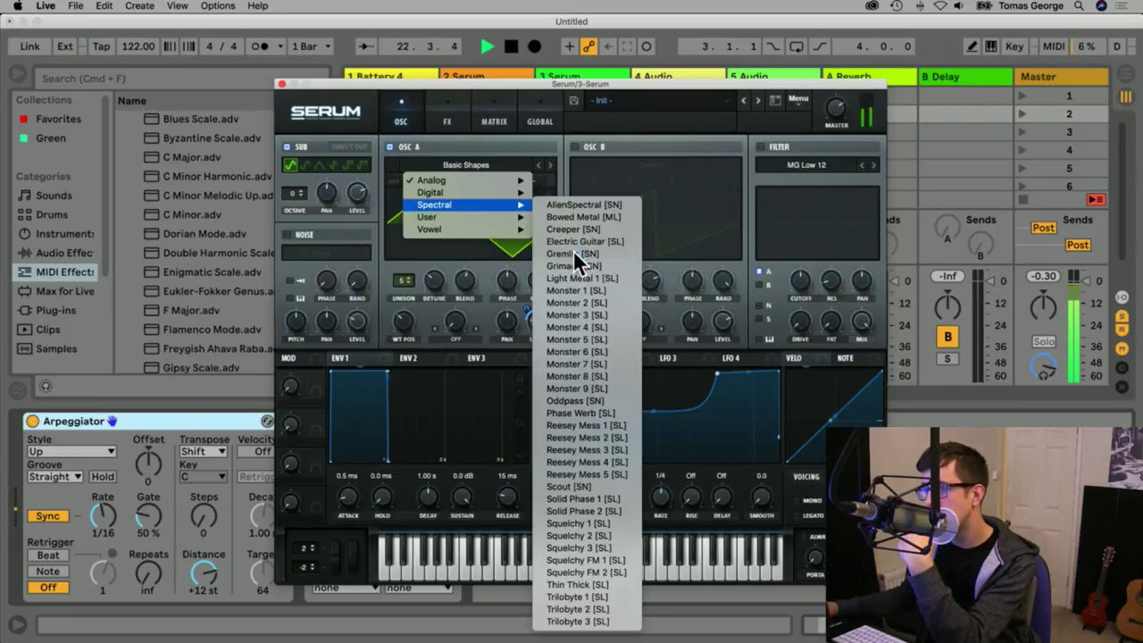
pyautogui.click(574, 256)
pyautogui.click(550, 164)
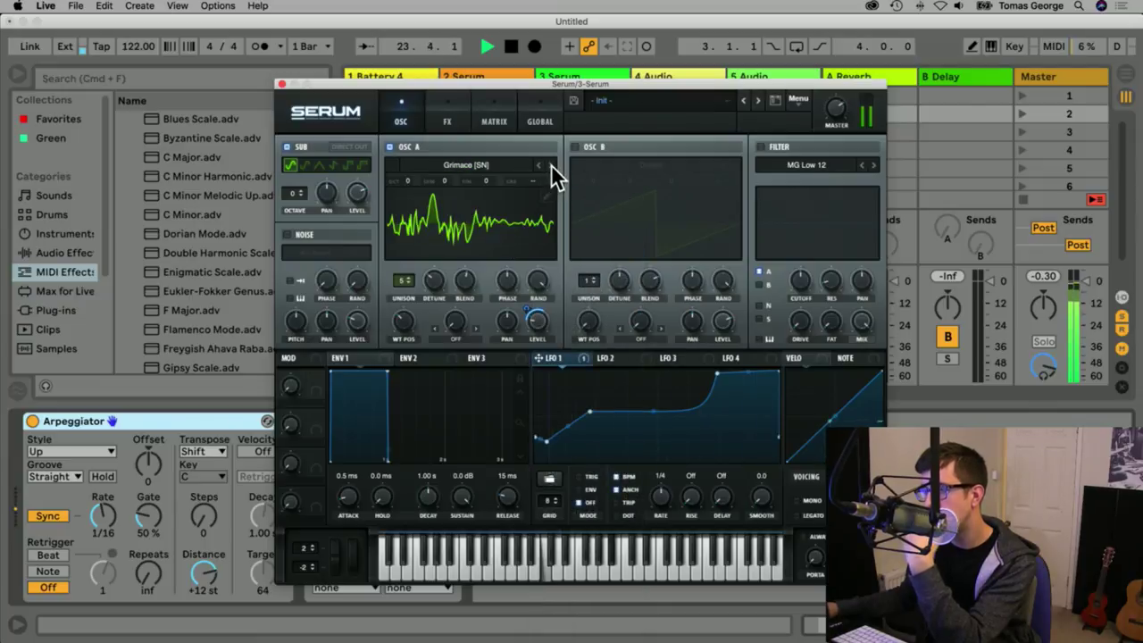
# Turn off the sub oscillator and advance oscillator A's wavetable to Monster 2 [SL].
pyautogui.click(287, 146)
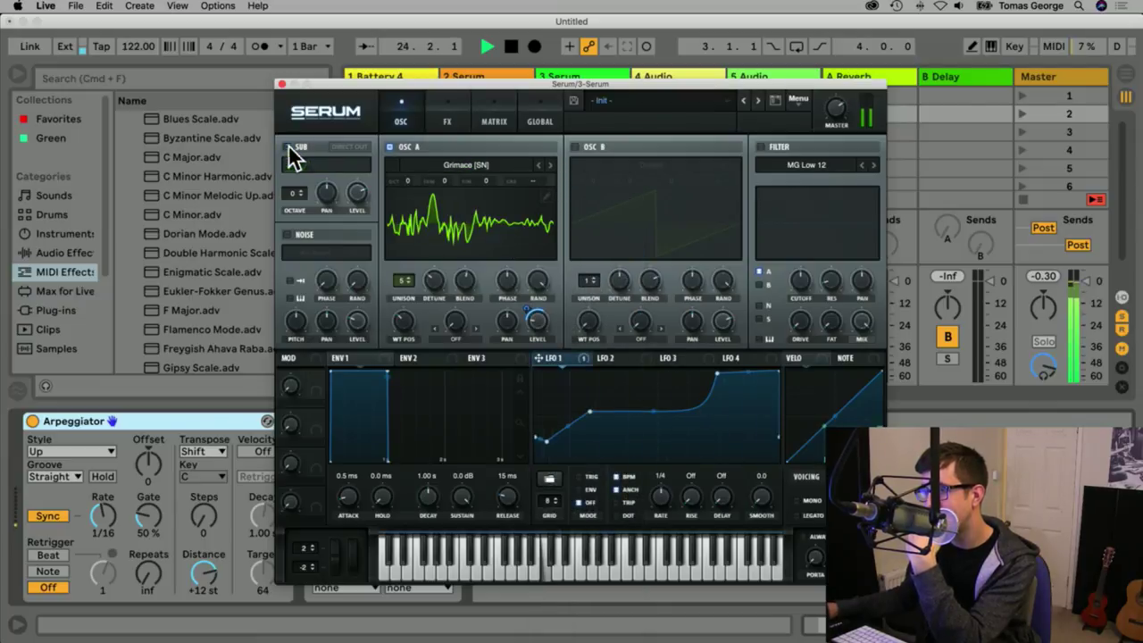
pyautogui.click(550, 165)
pyautogui.click(550, 166)
pyautogui.click(550, 165)
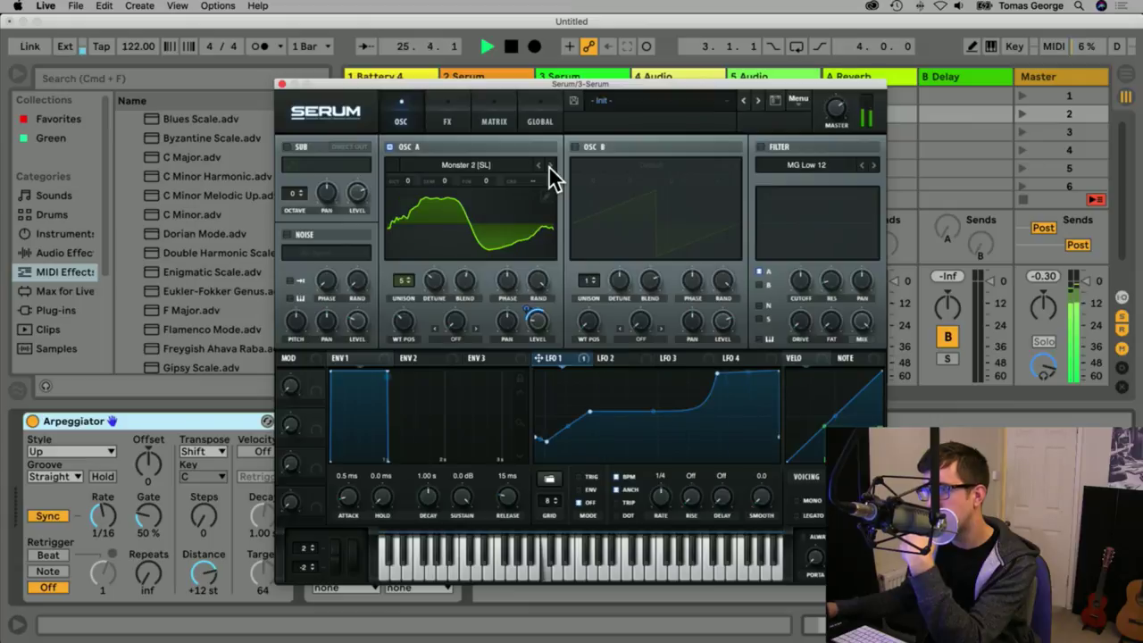
# Audition oscillator A's following spectral wavetables from Monster 2 [SL] up to Oddpass [SN].
pyautogui.click(549, 165)
pyautogui.click(549, 165)
pyautogui.click(549, 165)
pyautogui.click(549, 166)
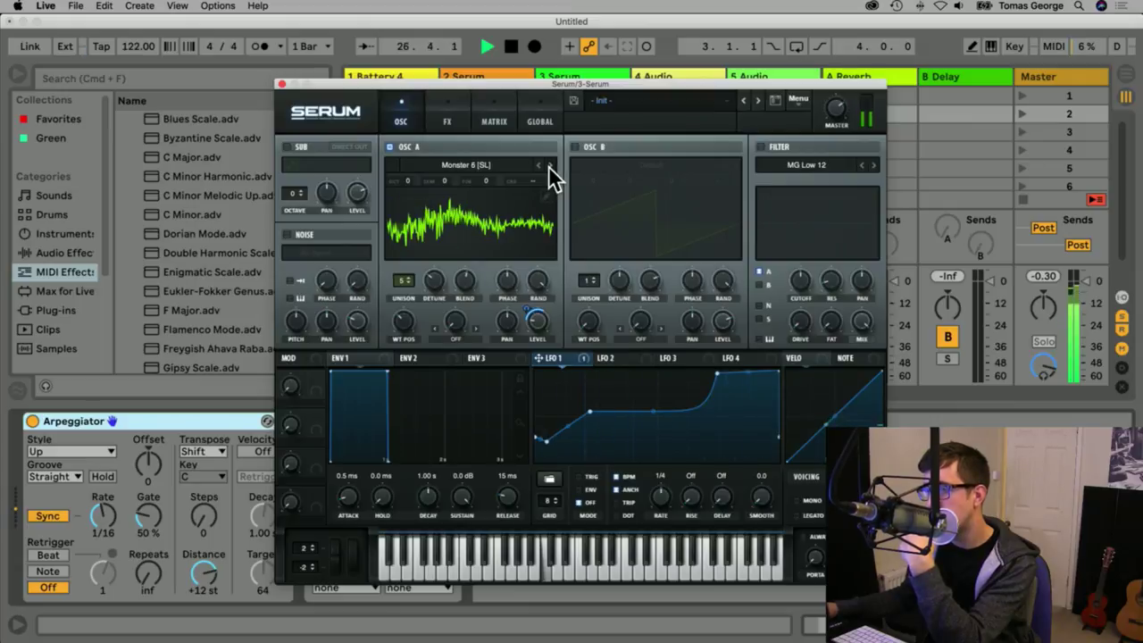
pyautogui.click(550, 165)
pyautogui.click(549, 166)
pyautogui.click(549, 166)
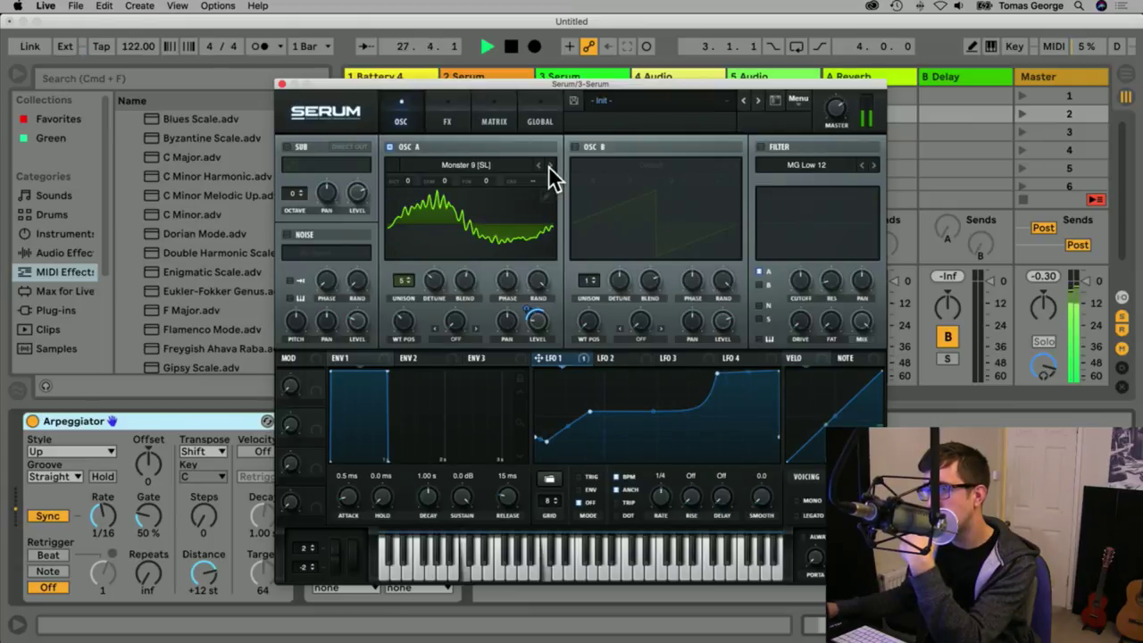
pyautogui.click(549, 166)
# Change oscillator A's wavetable to the vowel table Native Curse, and assign LFO 1 to its wavetable position.
pyautogui.click(468, 164)
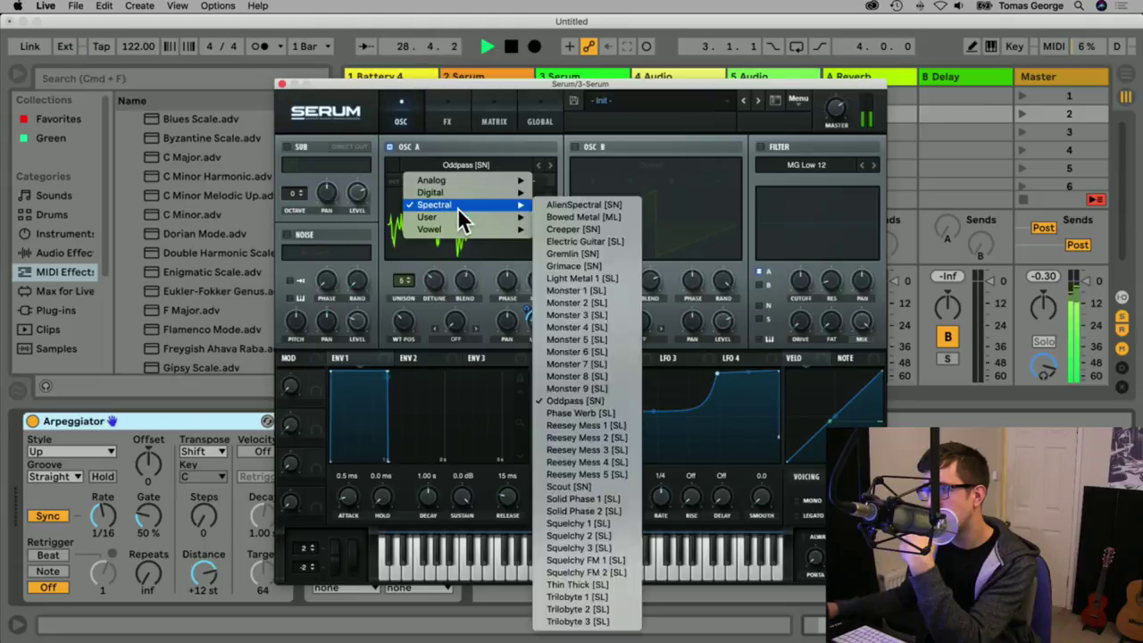
pyautogui.moveTo(458, 227)
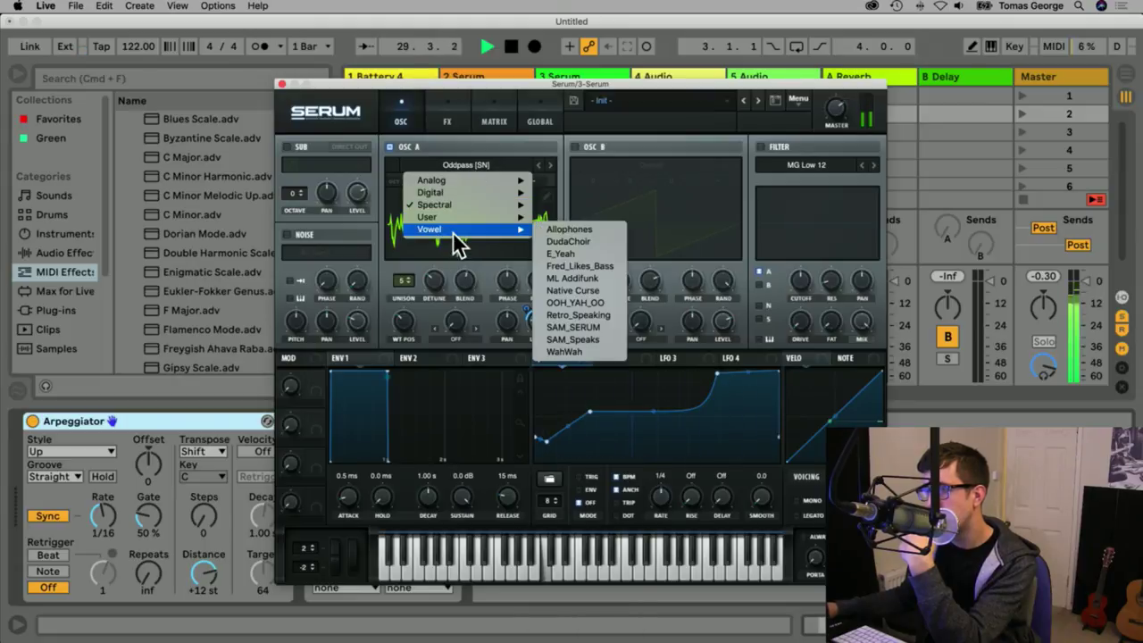
pyautogui.click(578, 281)
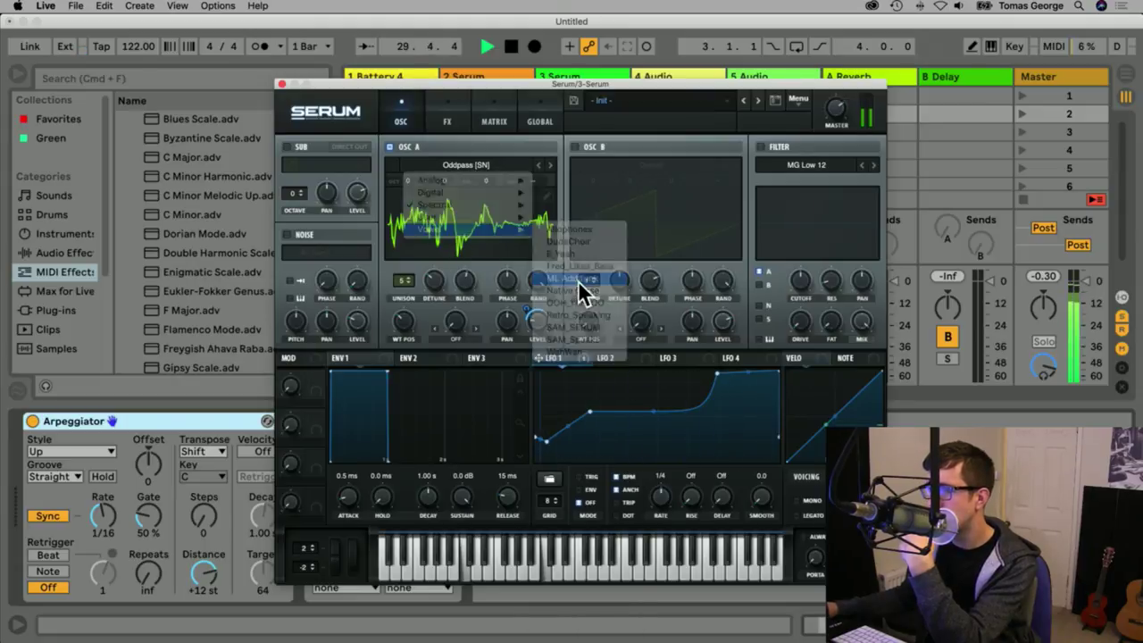
pyautogui.click(550, 165)
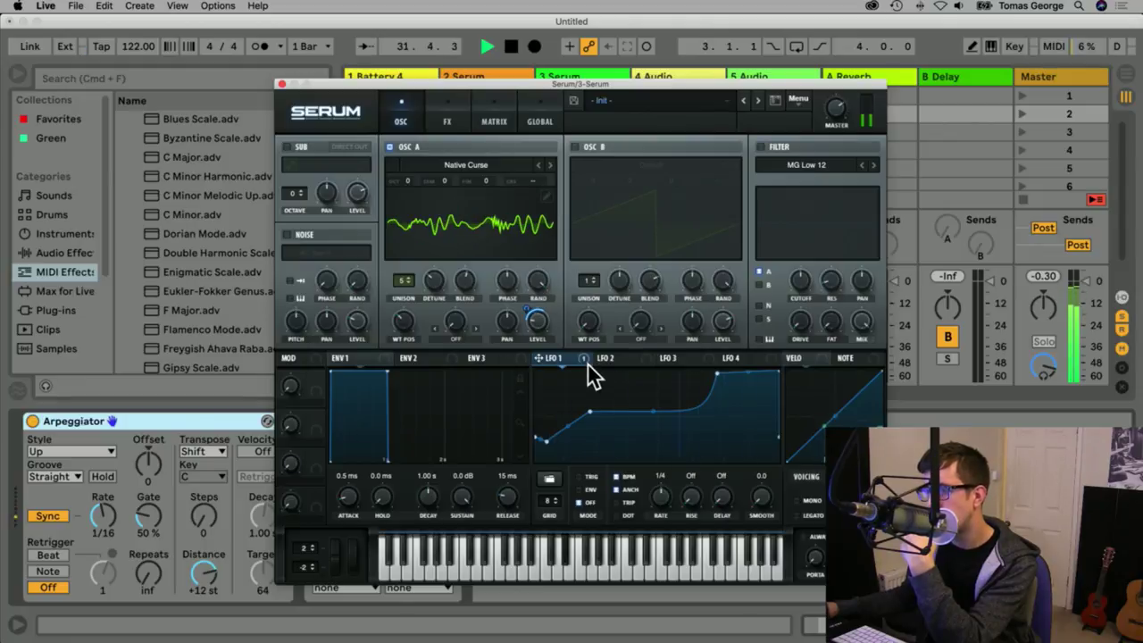
pyautogui.moveTo(539, 358); pyautogui.dragTo(404, 325)
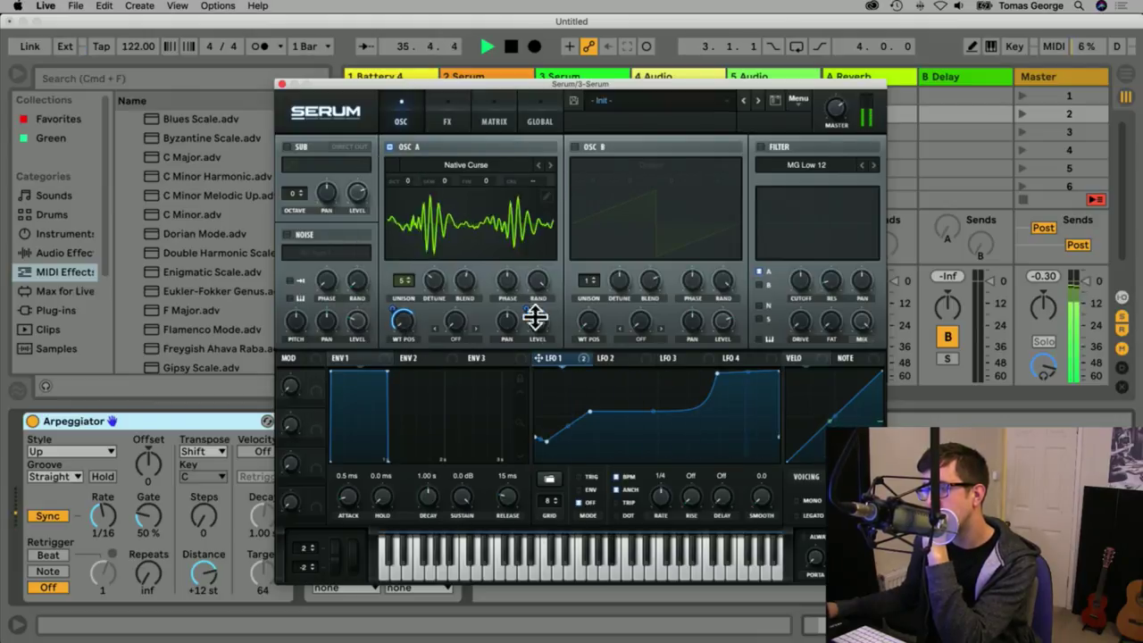
# Turn on oscillator B with the Analog_BD_Sin wavetable, and assign LFO 2 to its wavetable position.
pyautogui.click(575, 147)
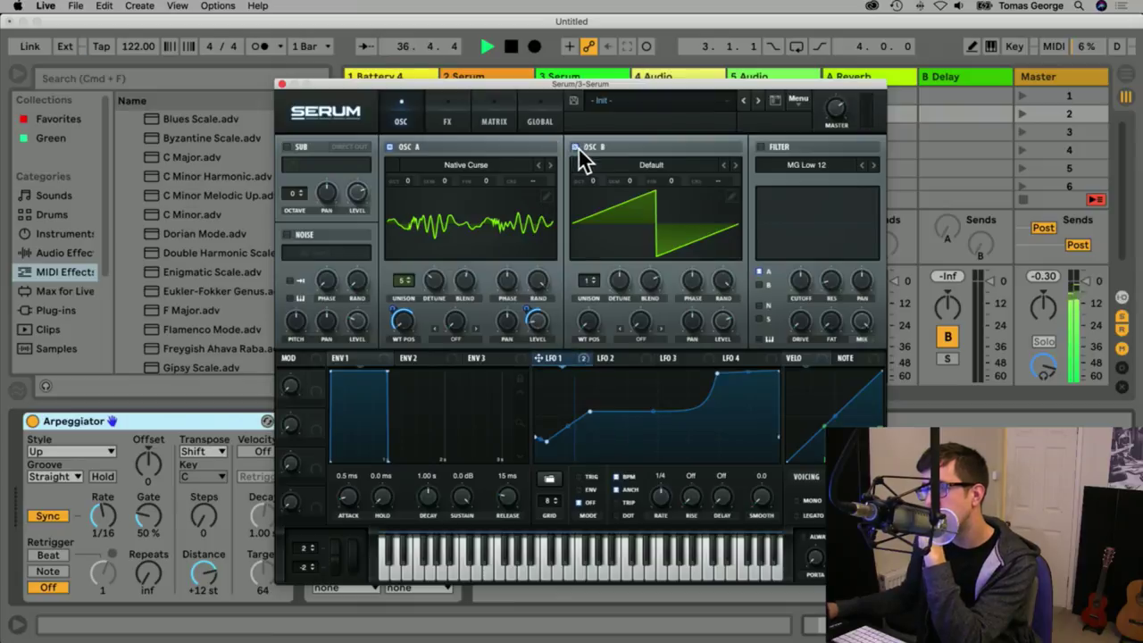
pyautogui.click(736, 165)
pyautogui.click(736, 165)
pyautogui.click(736, 165)
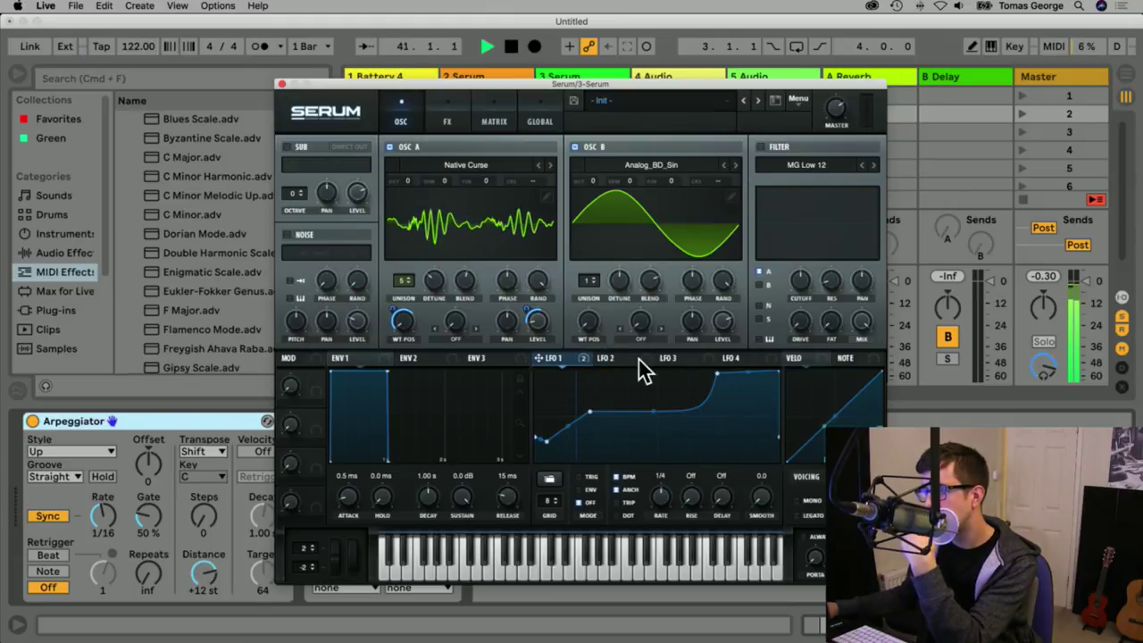
pyautogui.moveTo(625, 359); pyautogui.dragTo(586, 324)
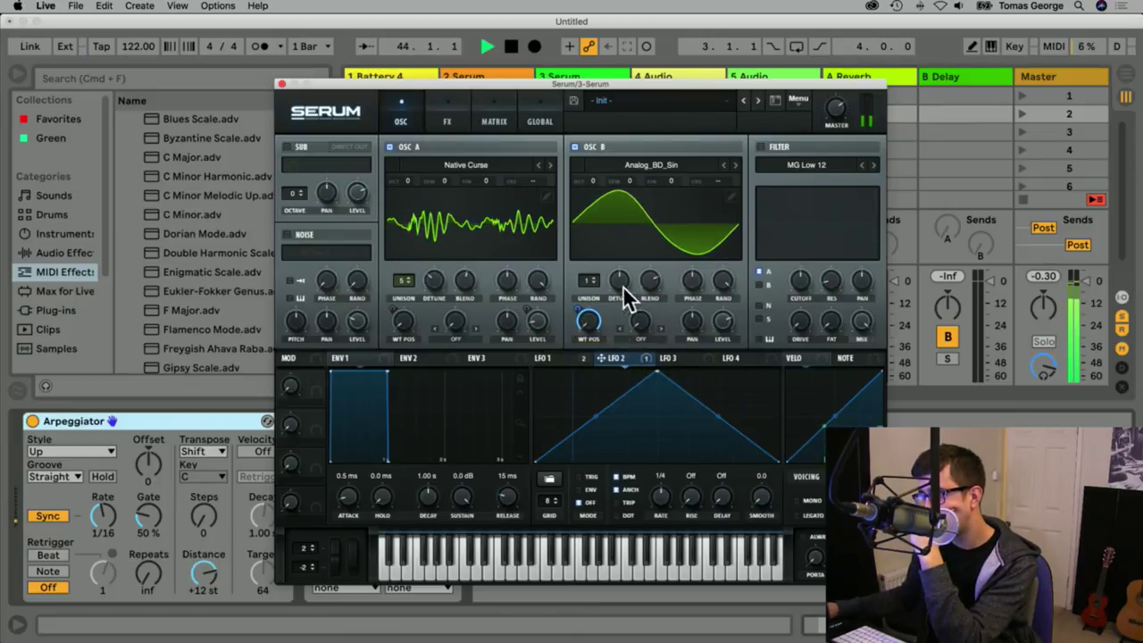
# Set oscillator B to 6 unison voices with a lower level, assign LFO 2 to its pan, and close Serum.
pyautogui.moveTo(589, 280)
pyautogui.mouseDown()
pyautogui.moveTo(585, 228)
pyautogui.moveTo(651, 282)
pyautogui.moveTo(648, 325)
pyautogui.moveTo(622, 294)
pyautogui.moveTo(618, 348)
pyautogui.moveTo(595, 278)
pyautogui.mouseUp()
pyautogui.moveTo(724, 322); pyautogui.dragTo(722, 346)
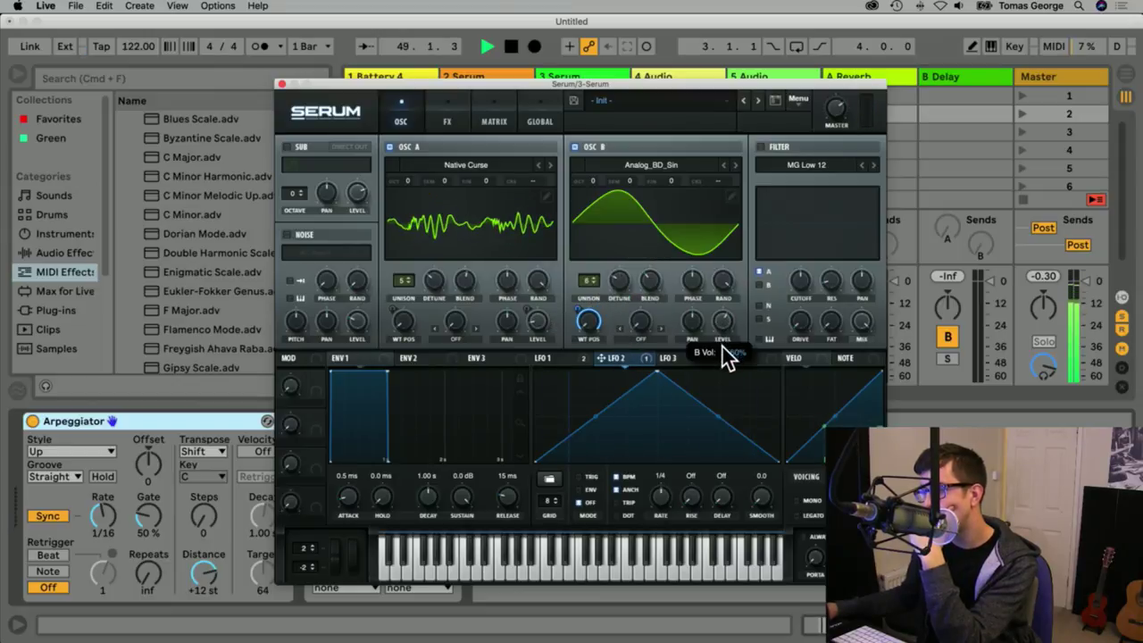
pyautogui.moveTo(643, 359); pyautogui.dragTo(695, 329)
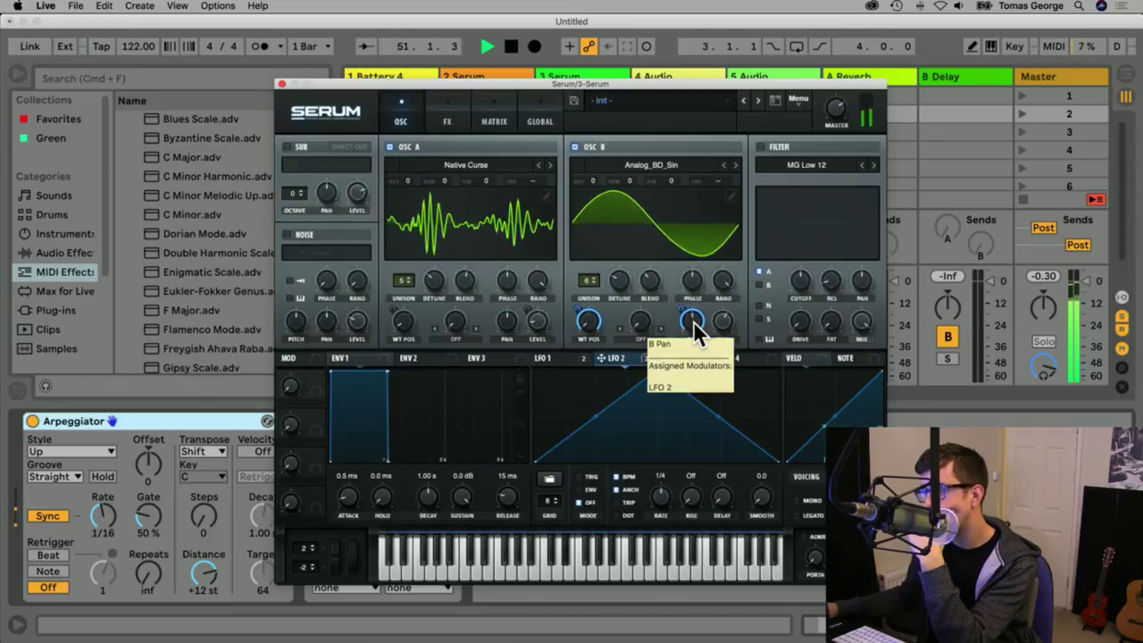
pyautogui.click(281, 84)
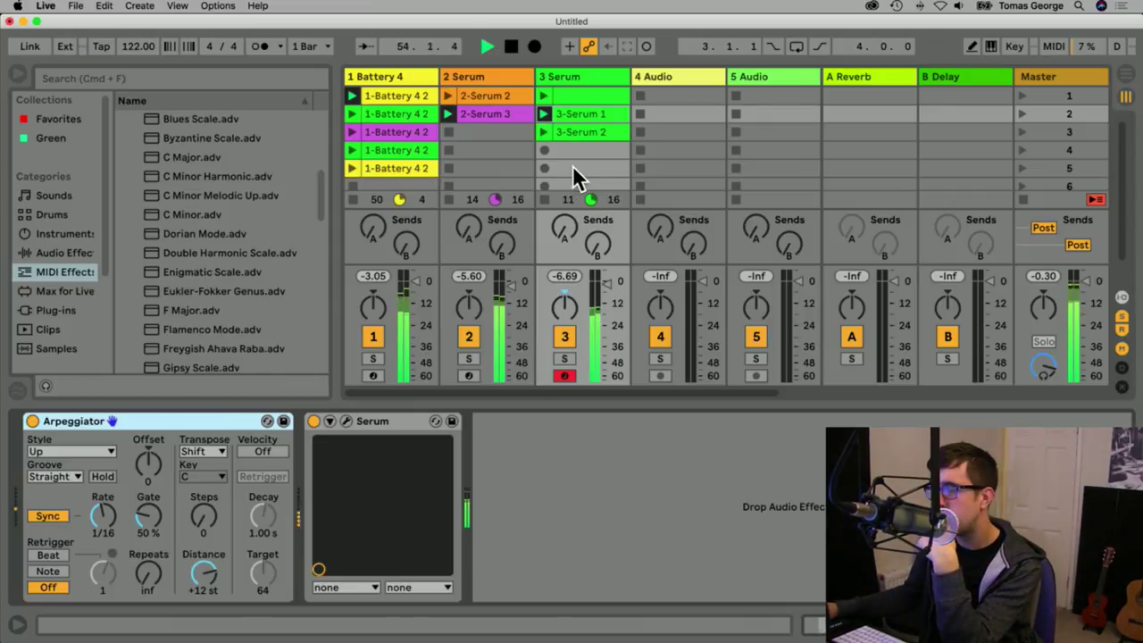
# Launch the 3-Serum 2 and 2-Serum 2 clips, and lower track 3's volume slightly.
pyautogui.click(541, 132)
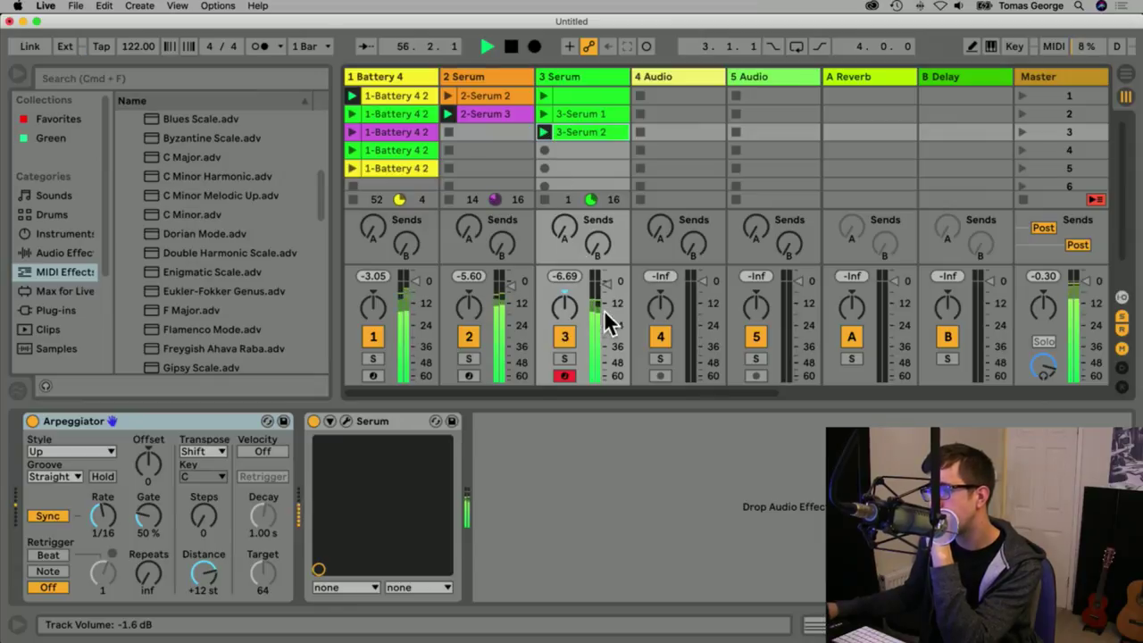
pyautogui.moveTo(606, 285); pyautogui.dragTo(606, 292)
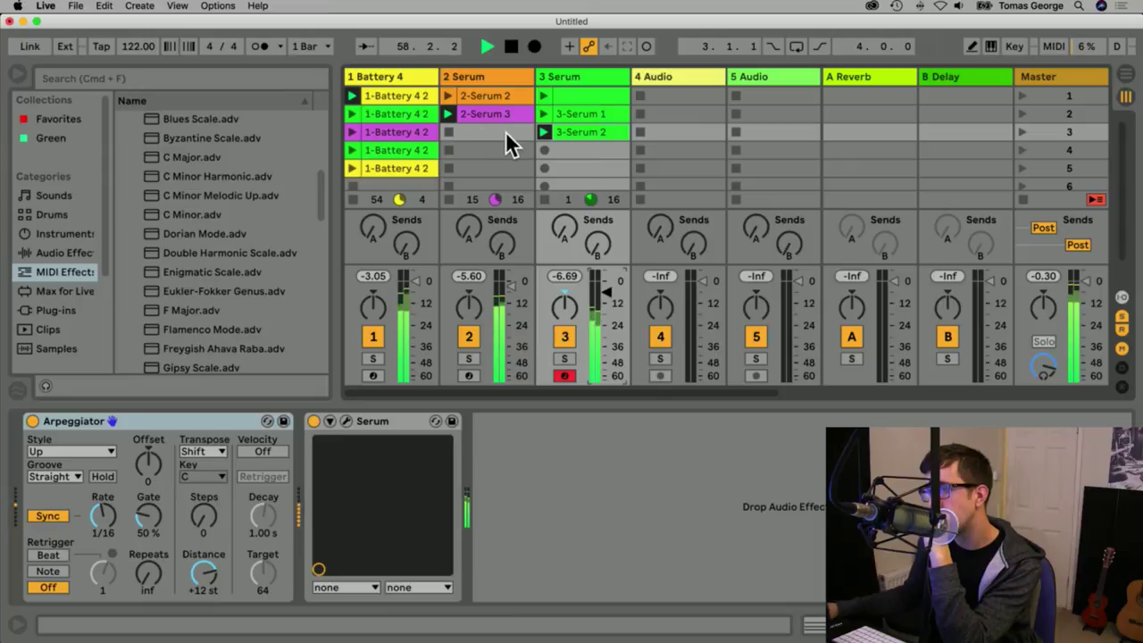
pyautogui.click(450, 96)
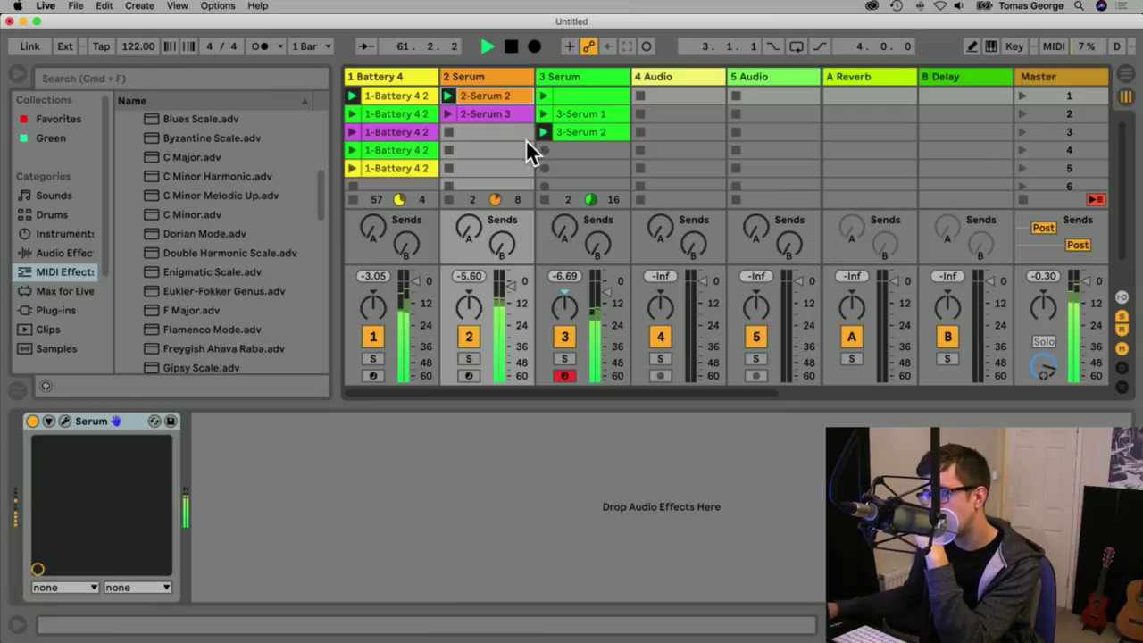
# Stop the playing clip on track 2 and set that track's input monitoring to In.
pyautogui.click(474, 131)
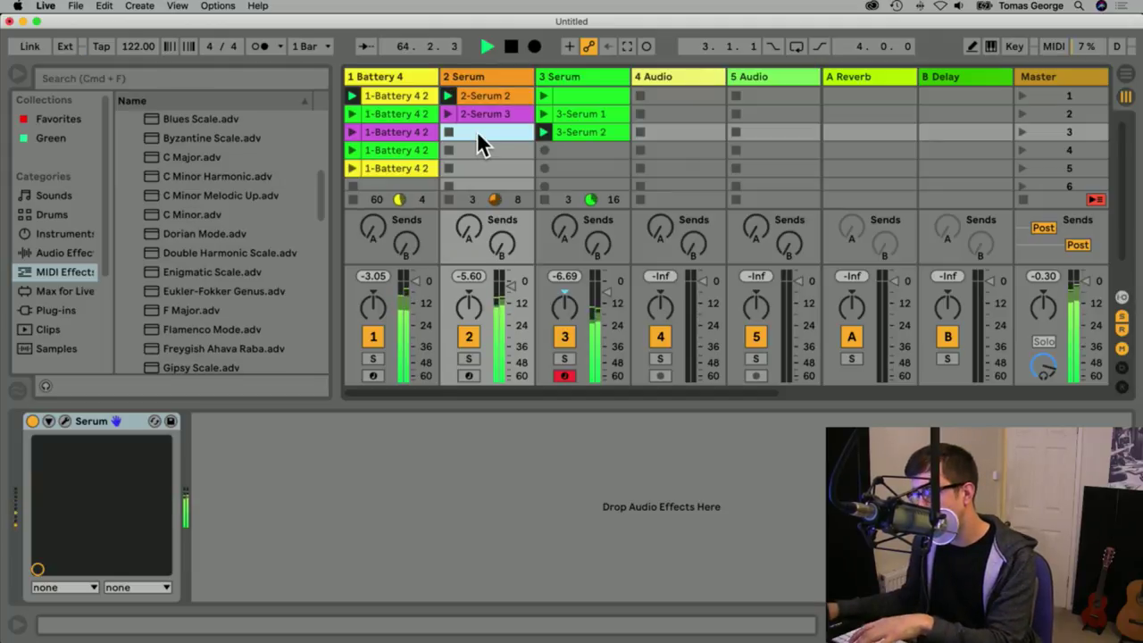
pyautogui.click(480, 74)
pyautogui.click(480, 148)
pyautogui.click(483, 132)
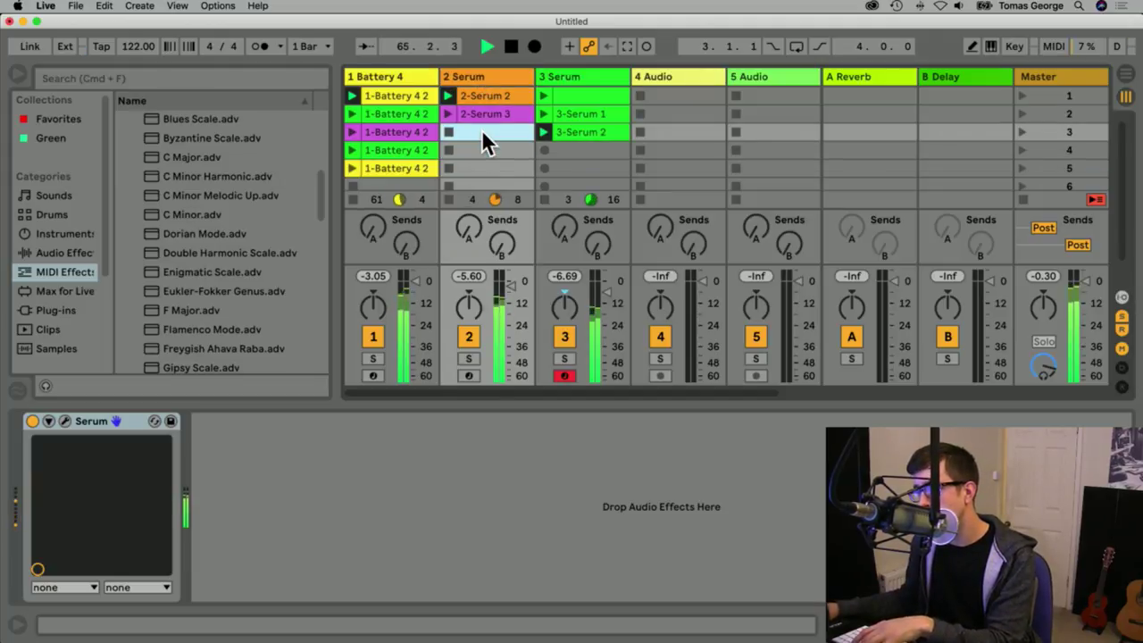
pyautogui.click(453, 199)
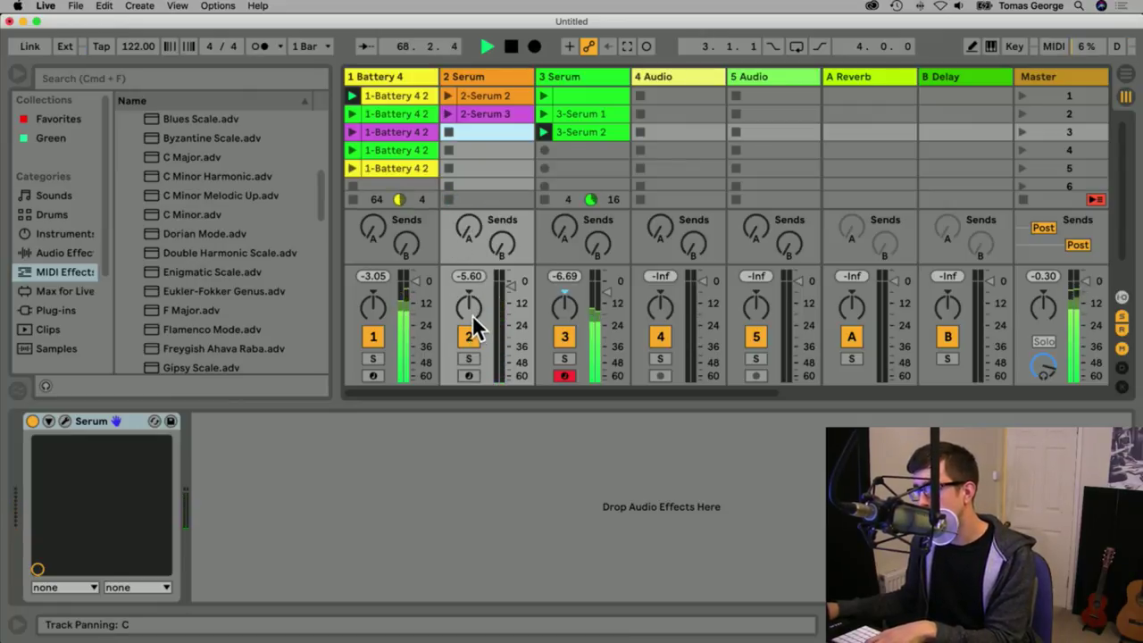
pyautogui.moveTo(524, 401); pyautogui.dragTo(527, 572)
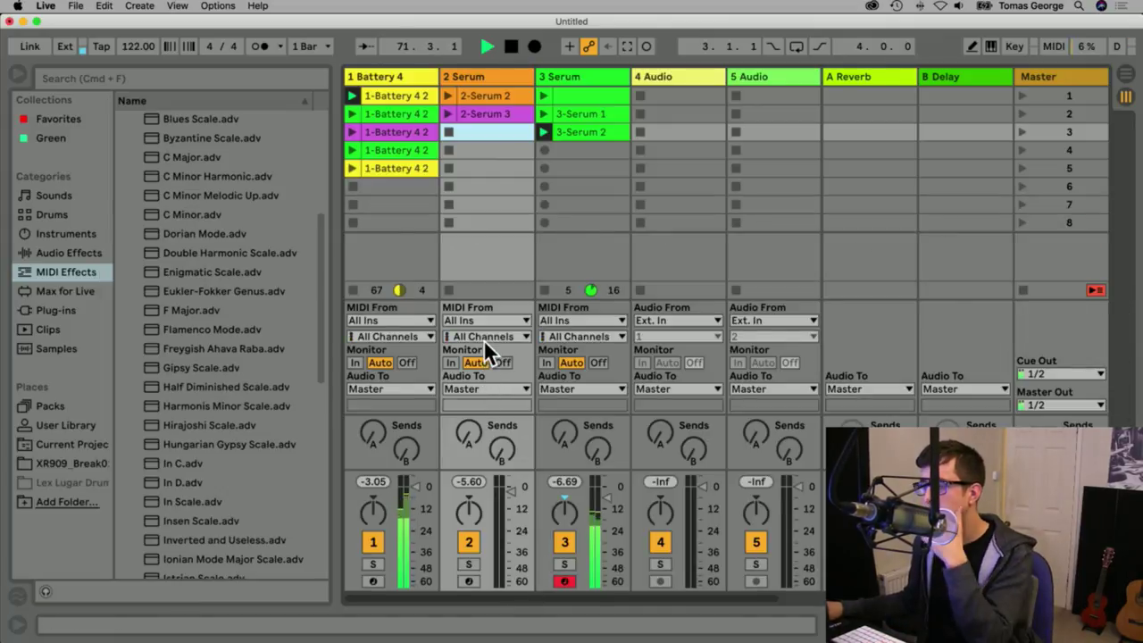
pyautogui.click(451, 362)
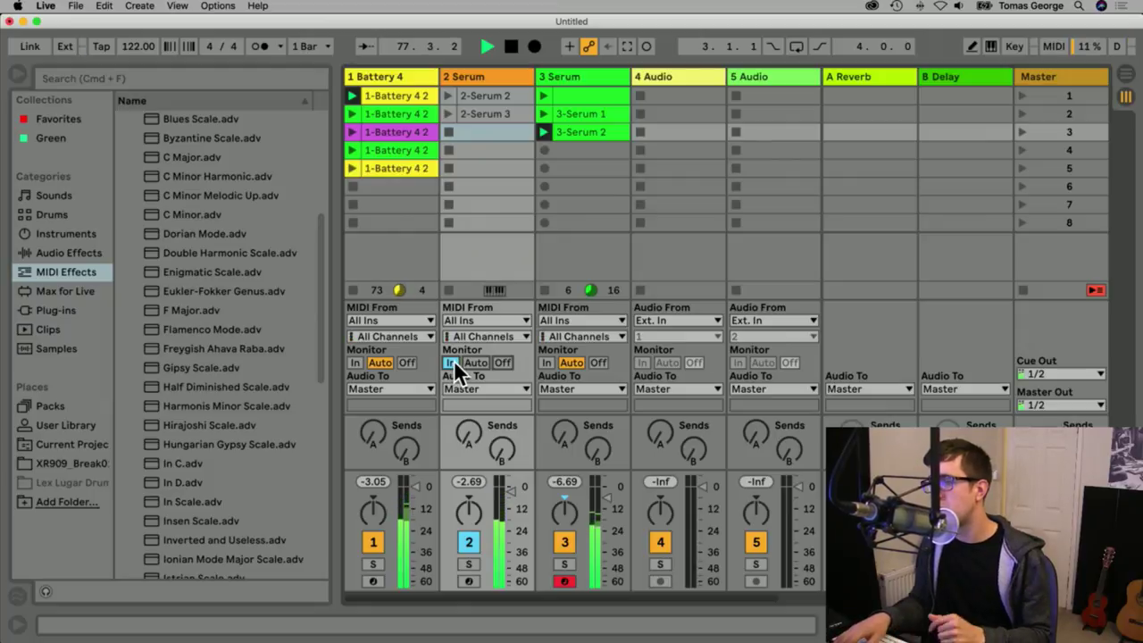
# Stop the 3-Serum 2 clip on track 3 and enlarge the session view to show the track routing.
pyautogui.click(559, 292)
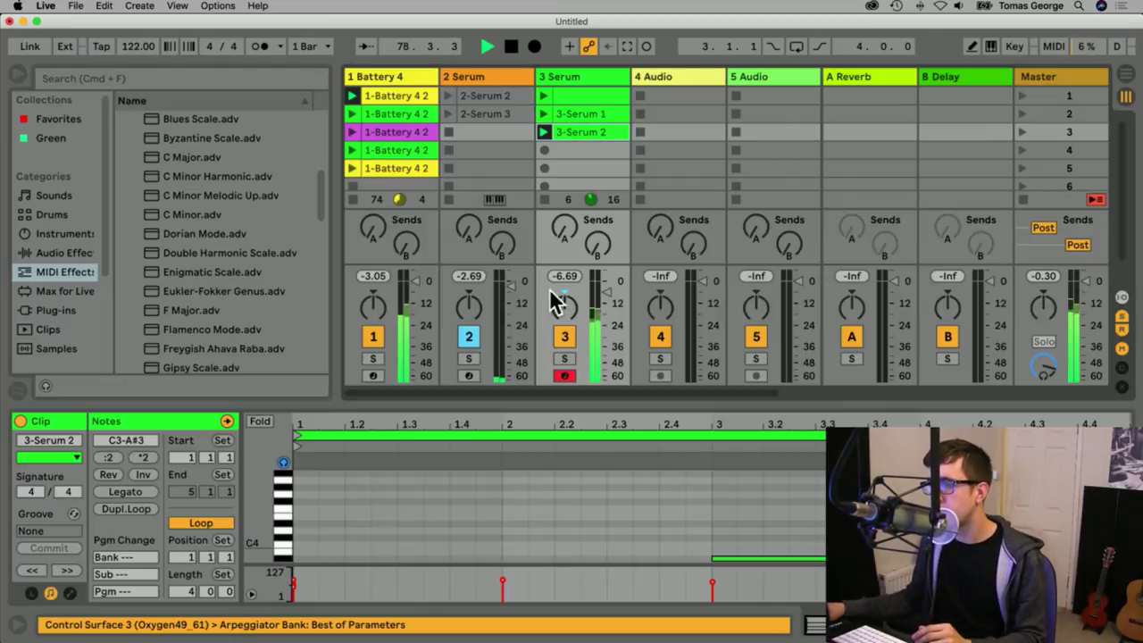
pyautogui.click(545, 197)
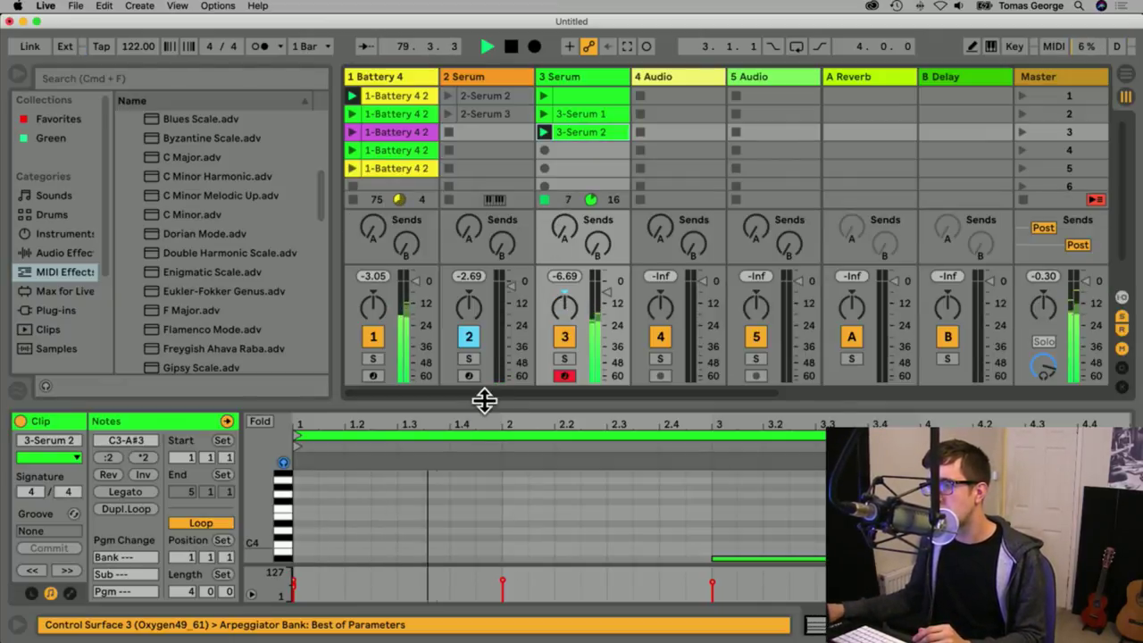
pyautogui.moveTo(485, 399); pyautogui.dragTo(523, 543)
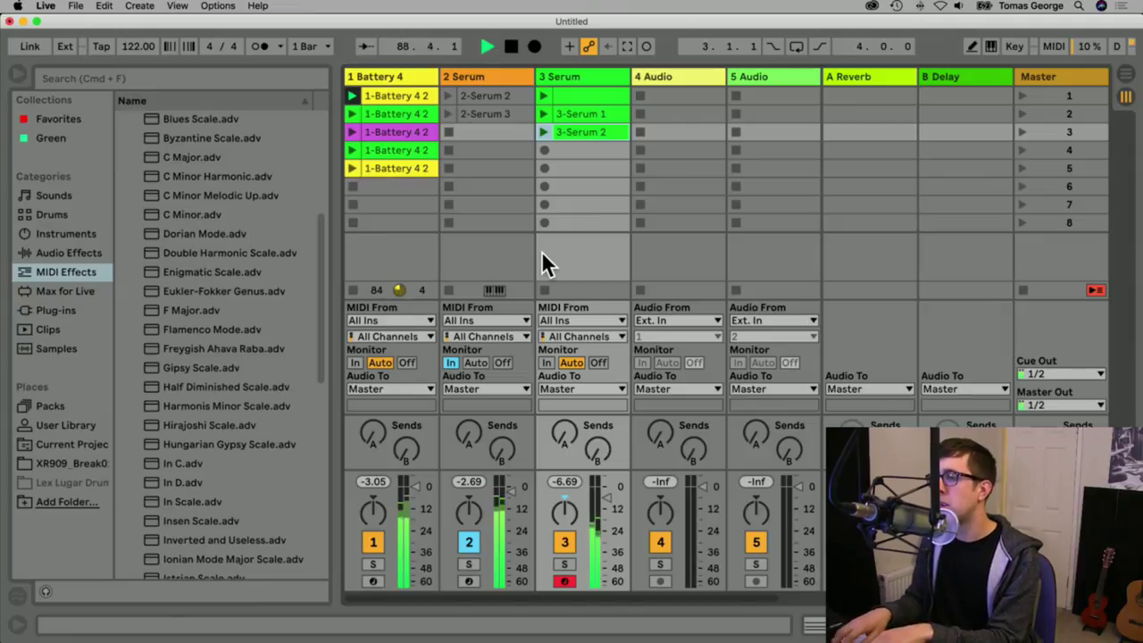
# Capture the played MIDI into slot 4 of tracks 2 and 3, and try session recording there.
pyautogui.click(629, 43)
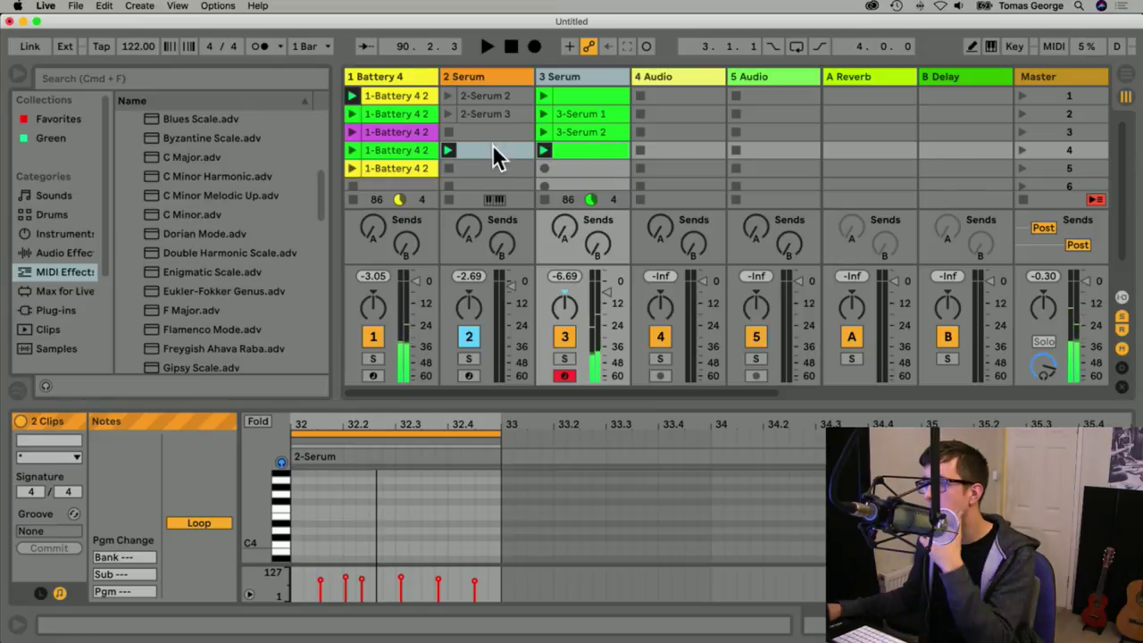
pyautogui.click(644, 46)
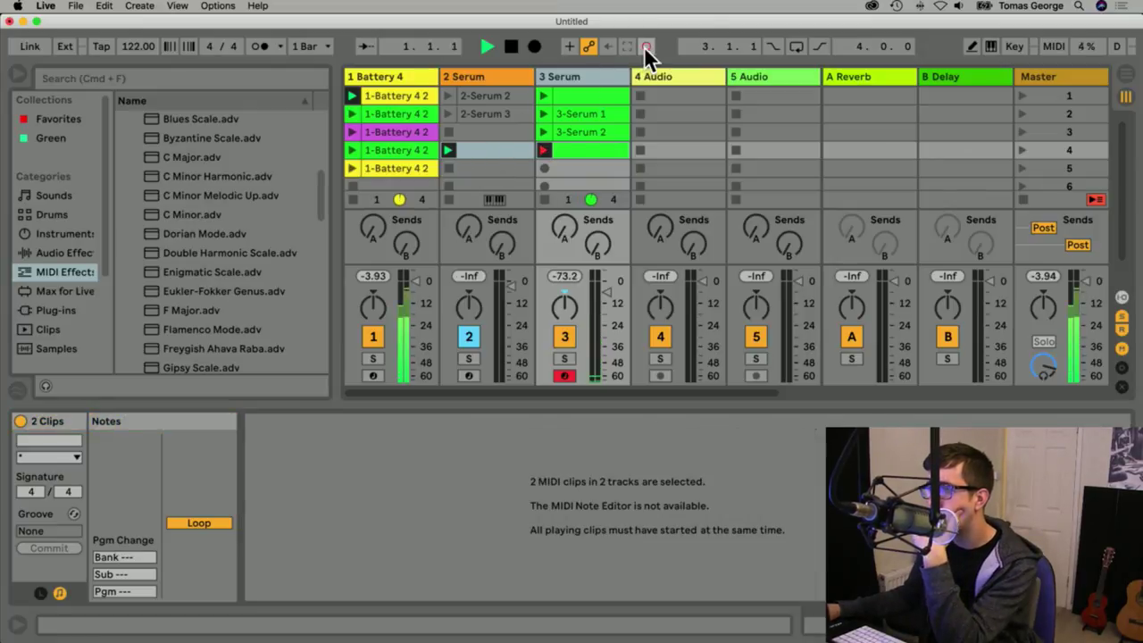
pyautogui.click(490, 157)
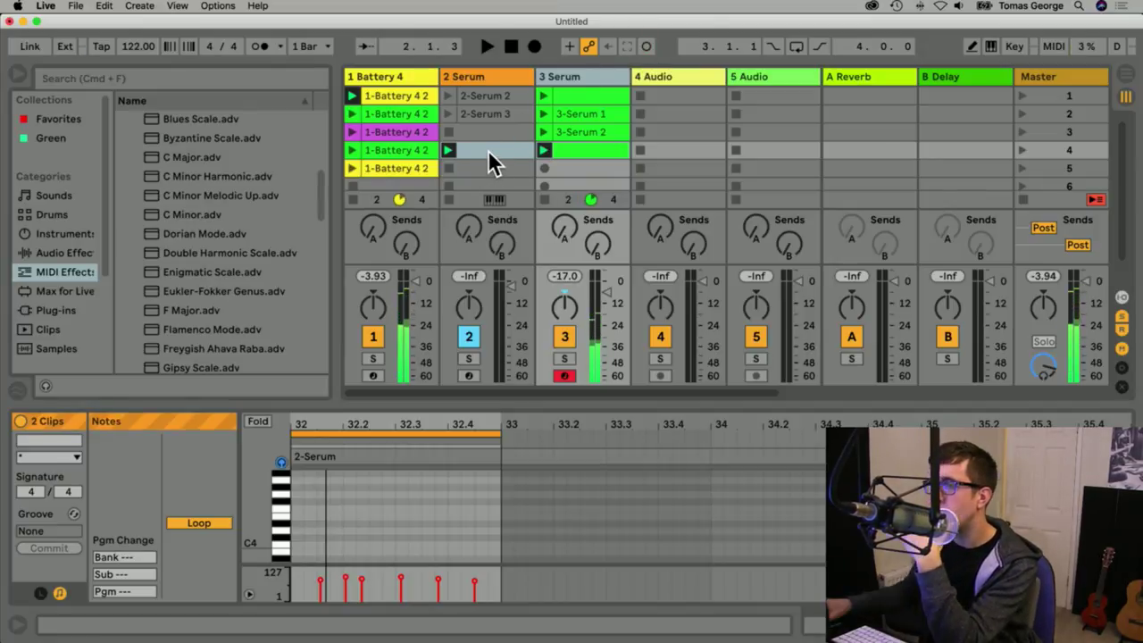
pyautogui.click(449, 200)
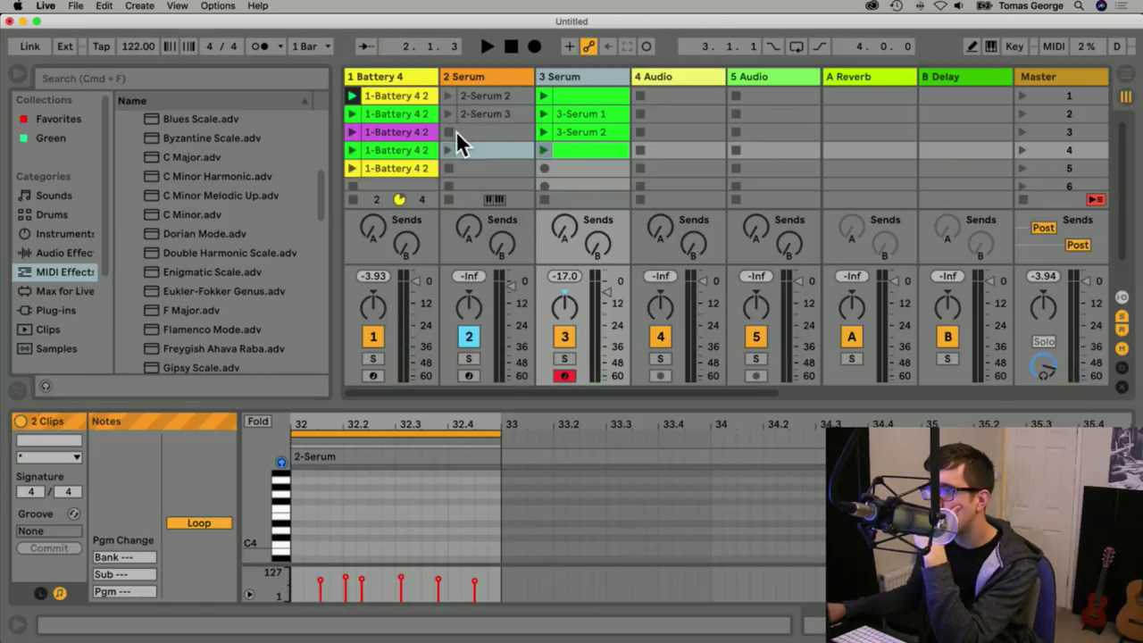
# Arm track 2 for recording alongside track 3, and delete the captured clip from track 2's slot 4.
pyautogui.click(469, 376)
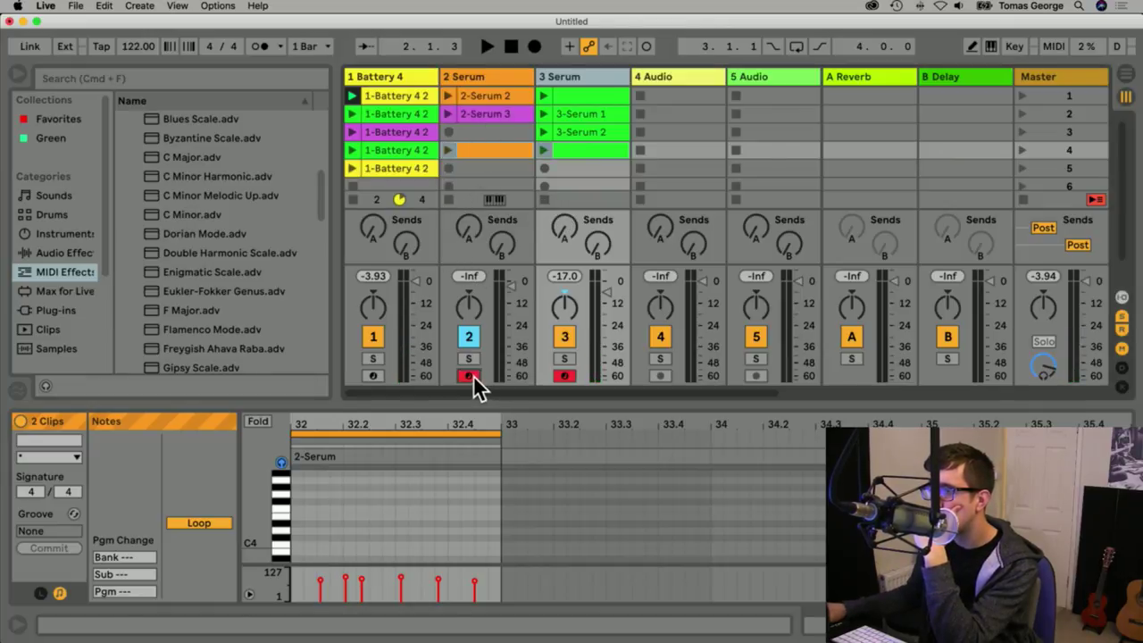
pyautogui.click(448, 151)
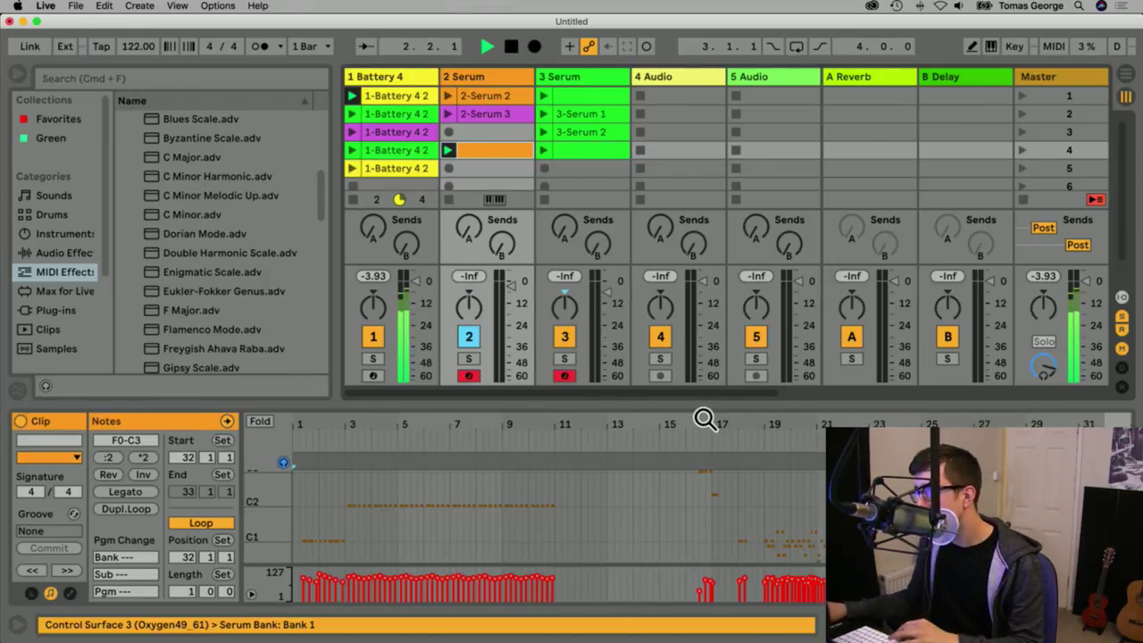
pyautogui.click(492, 148)
pyautogui.press('Delete')
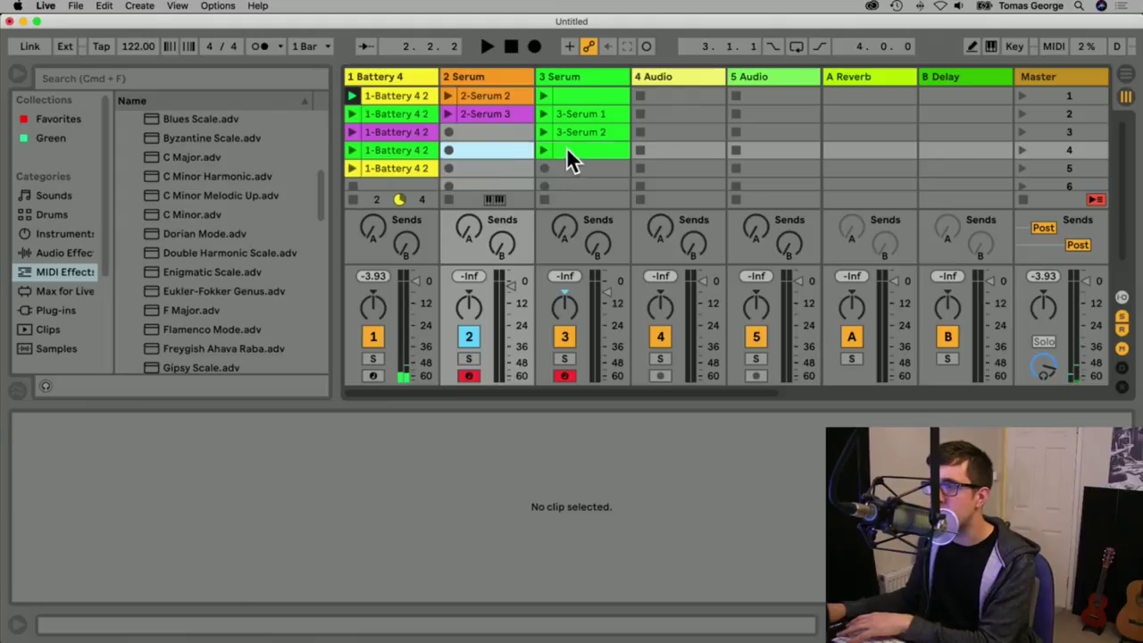
# Record a new 9-bar bass clip in slot 3 of track 2 and enlarge its note editor.
pyautogui.click(467, 134)
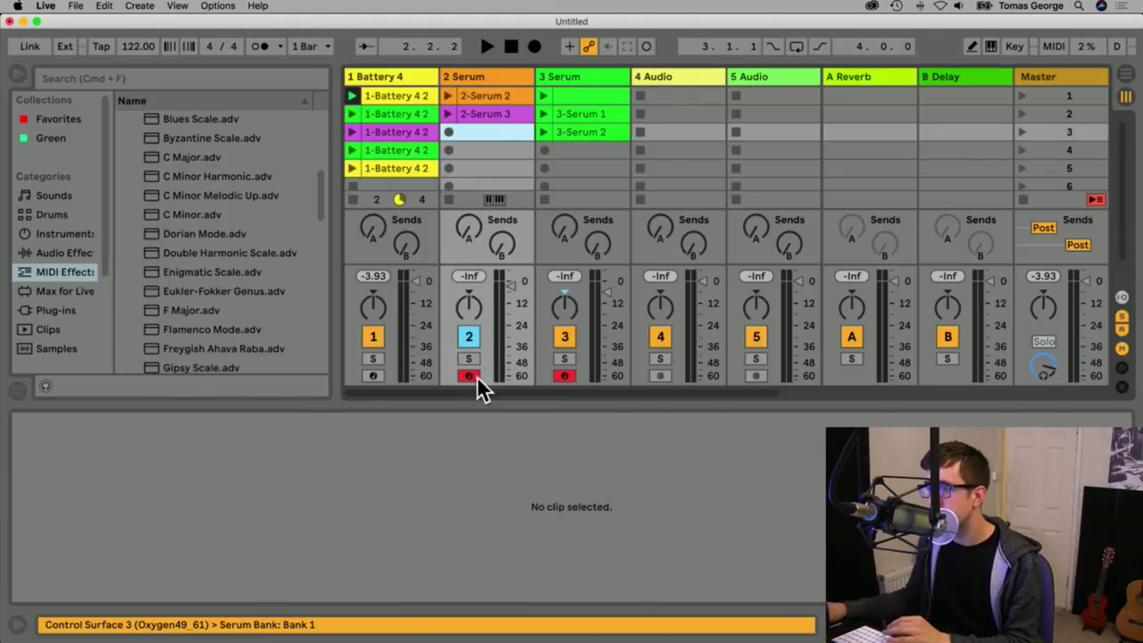
pyautogui.click(447, 131)
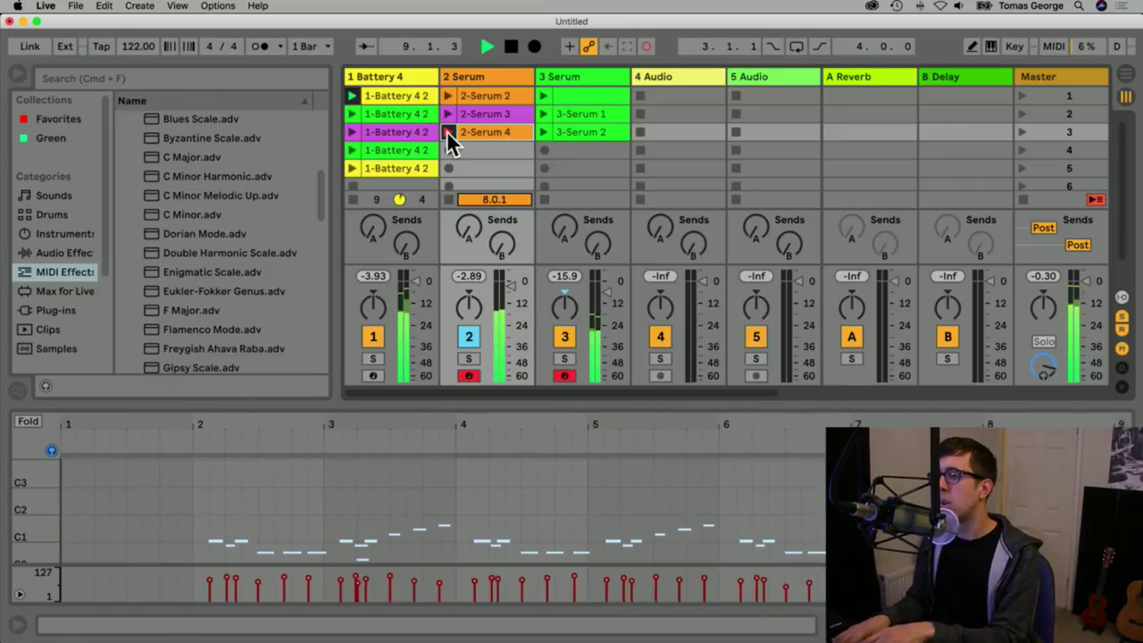
pyautogui.click(446, 131)
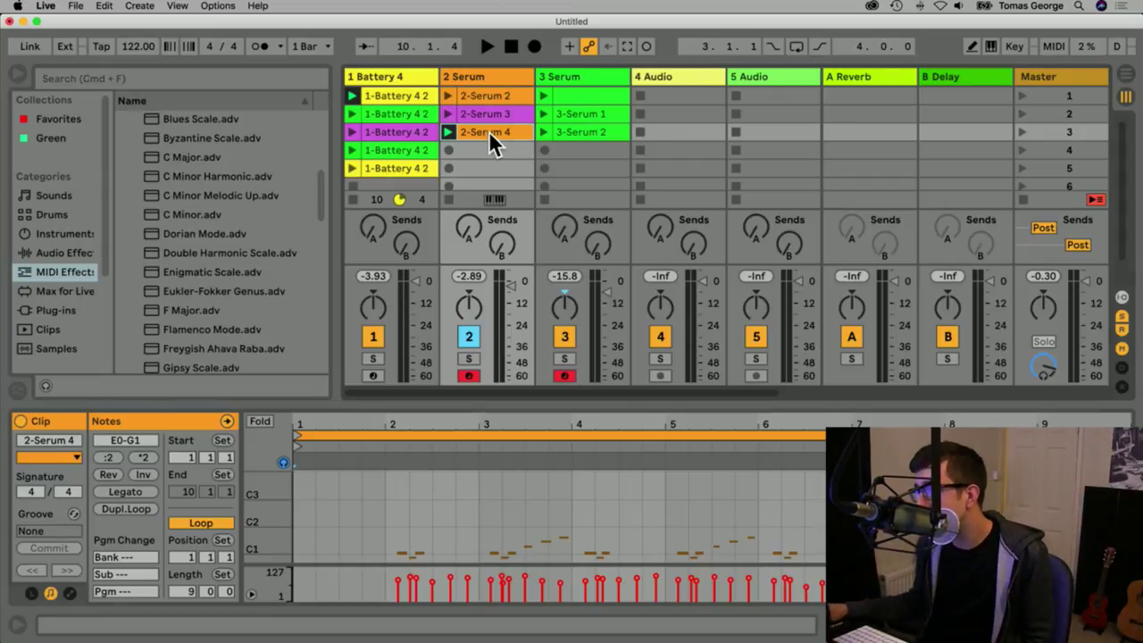
pyautogui.moveTo(551, 401); pyautogui.dragTo(477, 148)
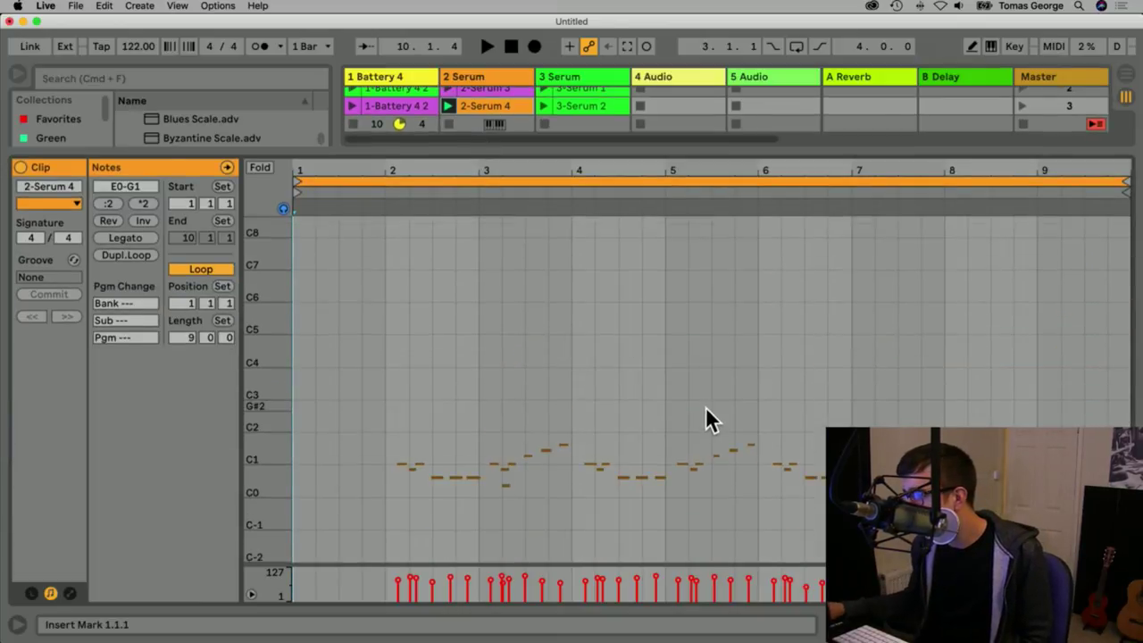
# Select all the recorded bass notes between 2.1.1 and 8.1.1 and quantize them to the grid.
pyautogui.moveTo(1057, 168)
pyautogui.mouseDown()
pyautogui.moveTo(1057, 214)
pyautogui.moveTo(1057, 173)
pyautogui.mouseUp()
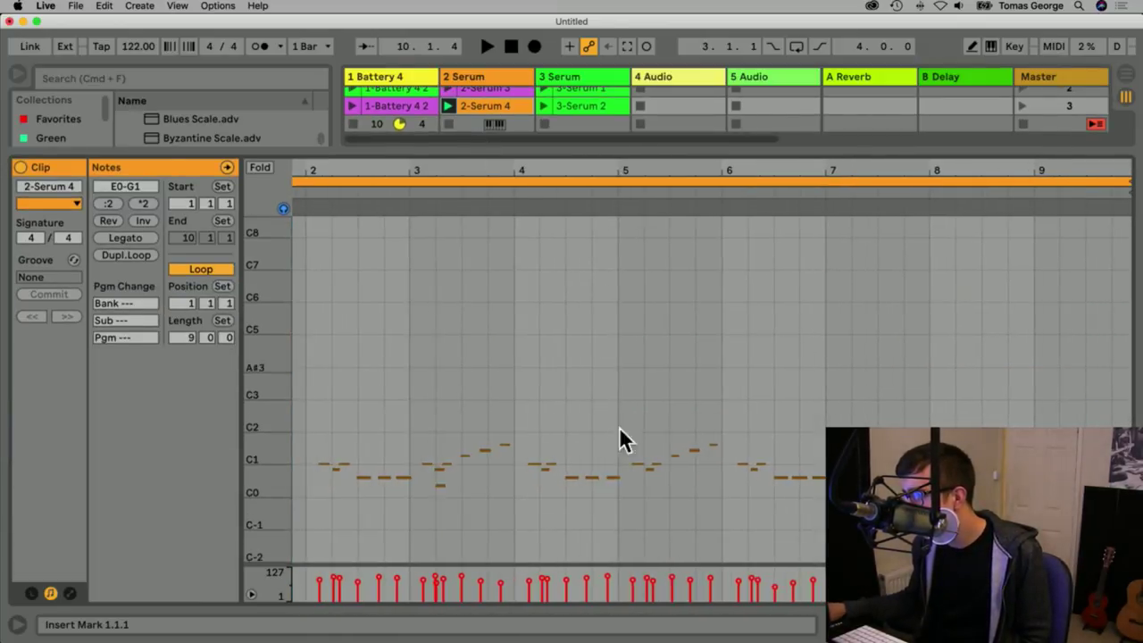
pyautogui.hscroll(-3, 595, 522)
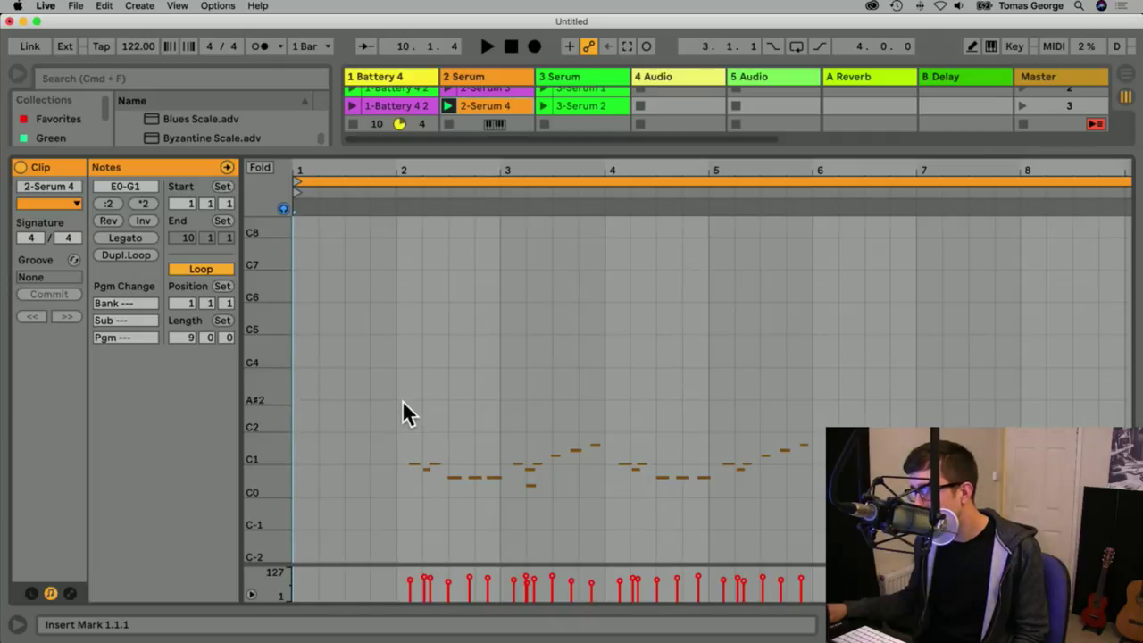
pyautogui.moveTo(402, 401); pyautogui.dragTo(1023, 538)
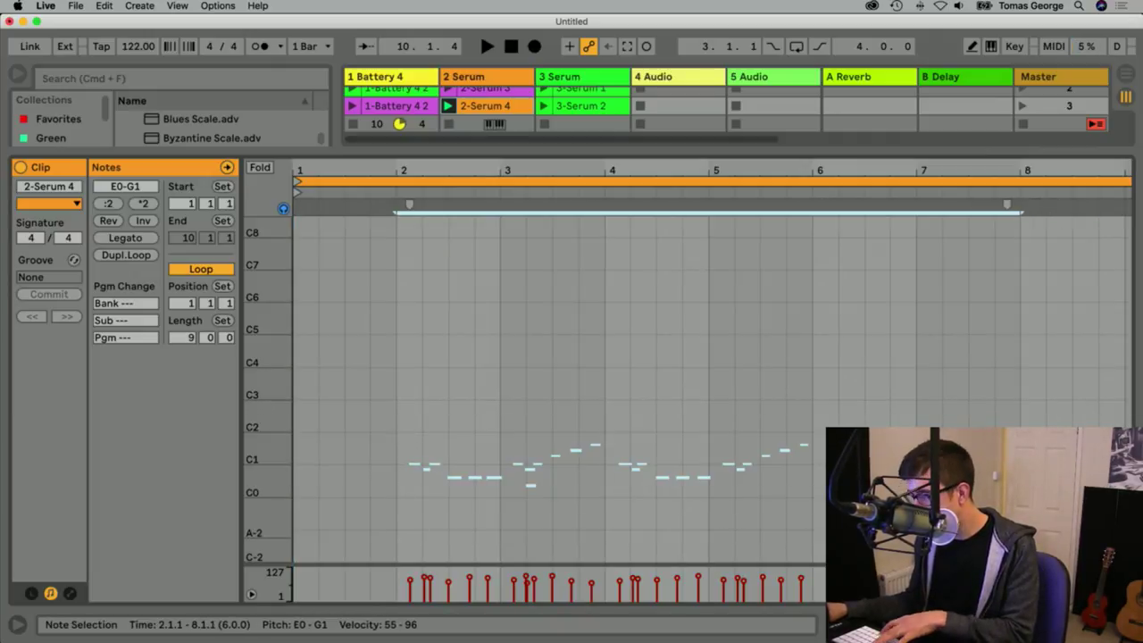
pyautogui.press('super+u')
pyautogui.hscroll(3, 1001, 523)
pyautogui.click(960, 377)
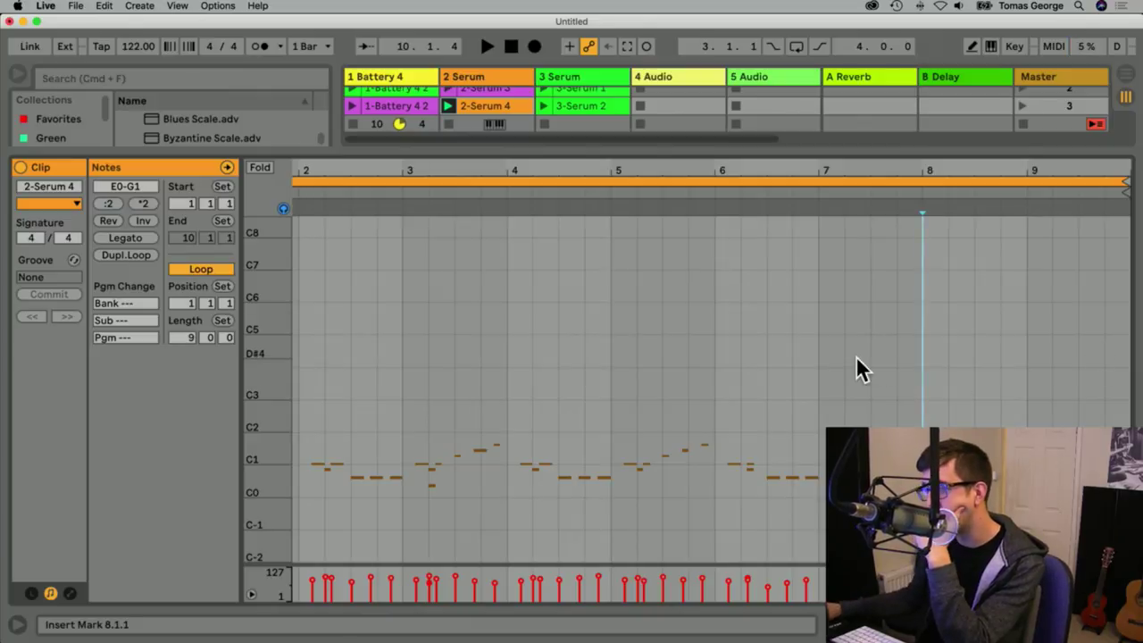
# Trim the empty first bar by making the loop start at bar 2 the new 1.1.1, and set the loop length to 7 bars.
pyautogui.hscroll(-3, 834, 363)
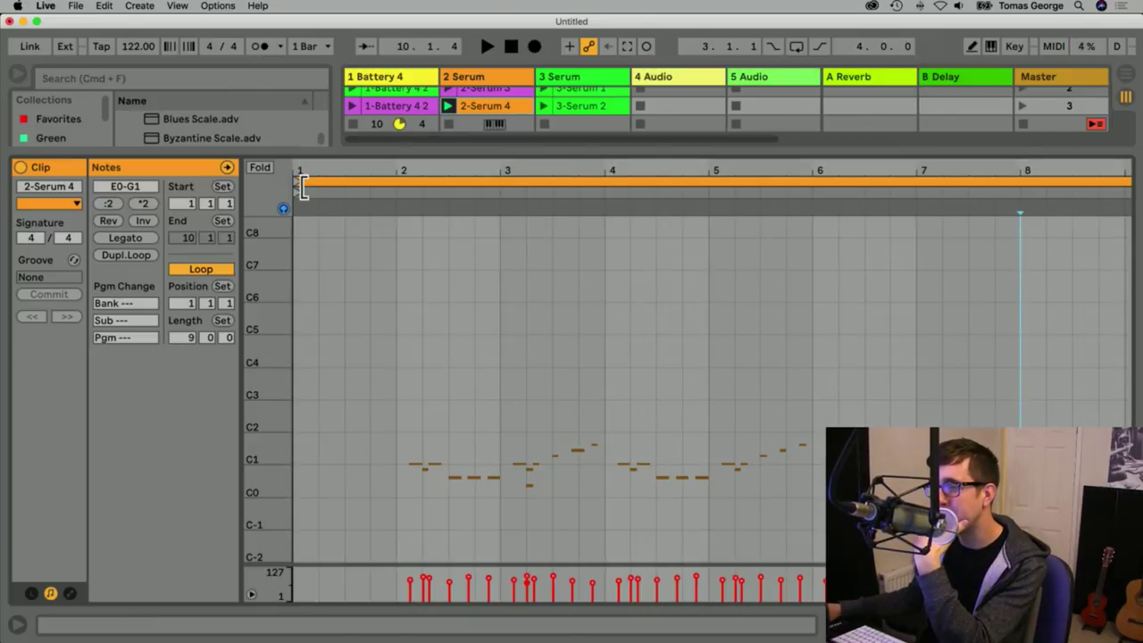
pyautogui.moveTo(304, 186); pyautogui.dragTo(400, 184)
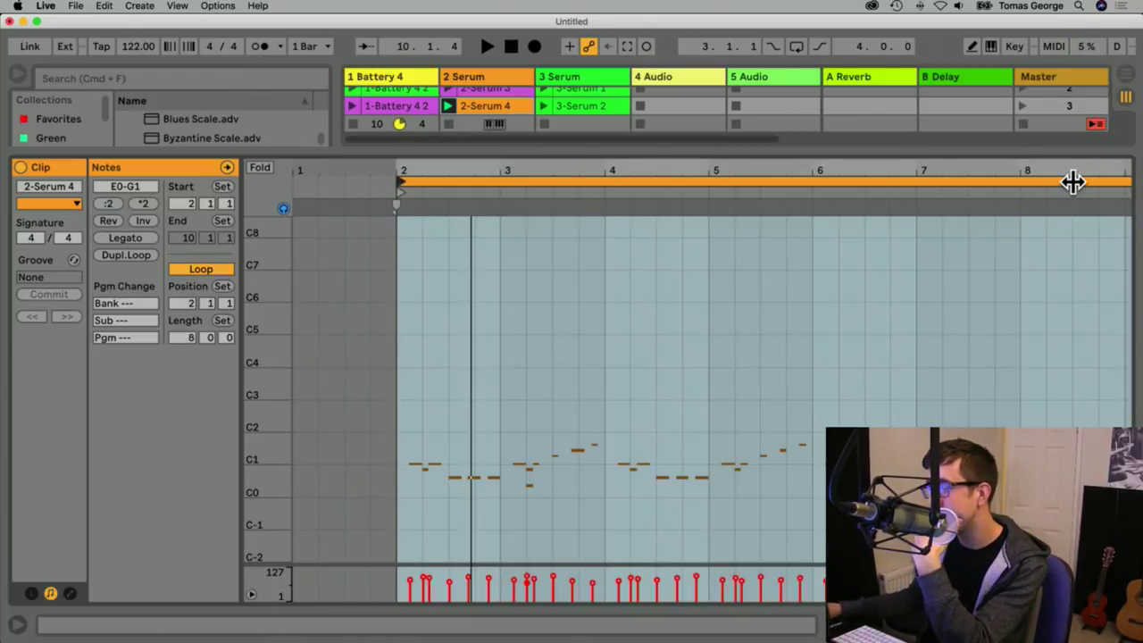
pyautogui.moveTo(1121, 183); pyautogui.dragTo(921, 212)
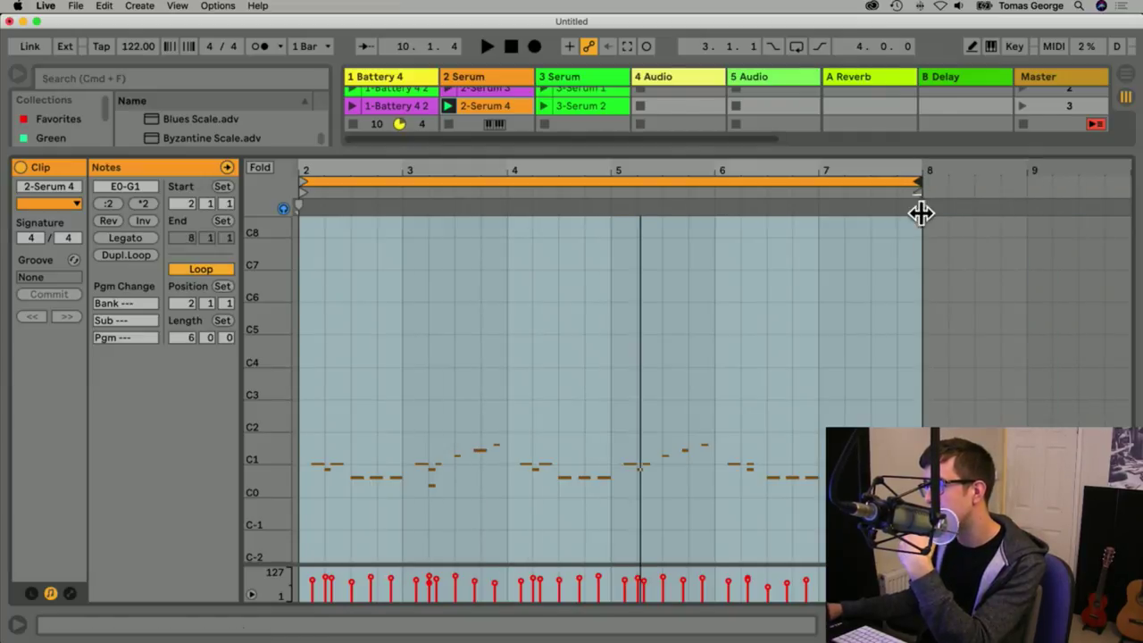
pyautogui.hscroll(-2, 812, 229)
pyautogui.rightClick(404, 195)
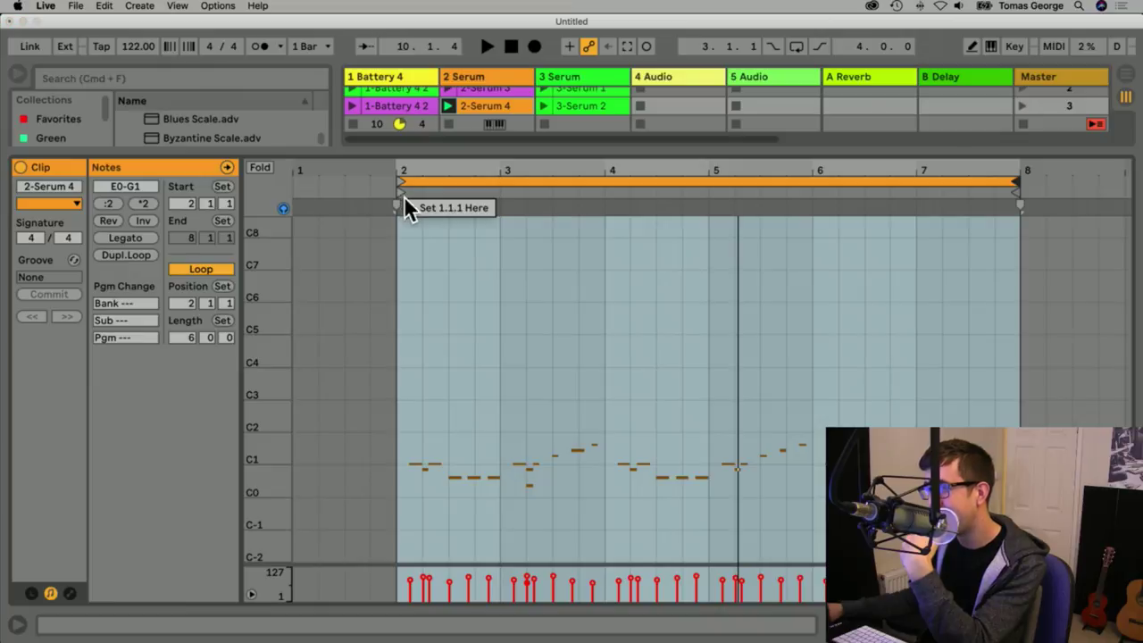
pyautogui.click(422, 204)
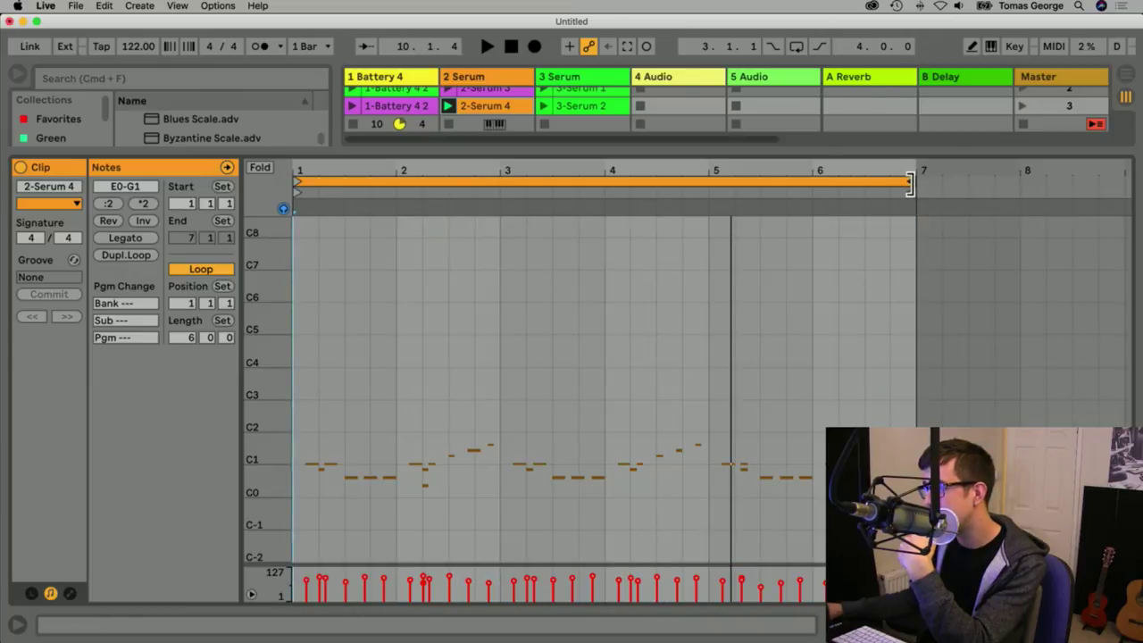
pyautogui.moveTo(909, 183); pyautogui.dragTo(1016, 199)
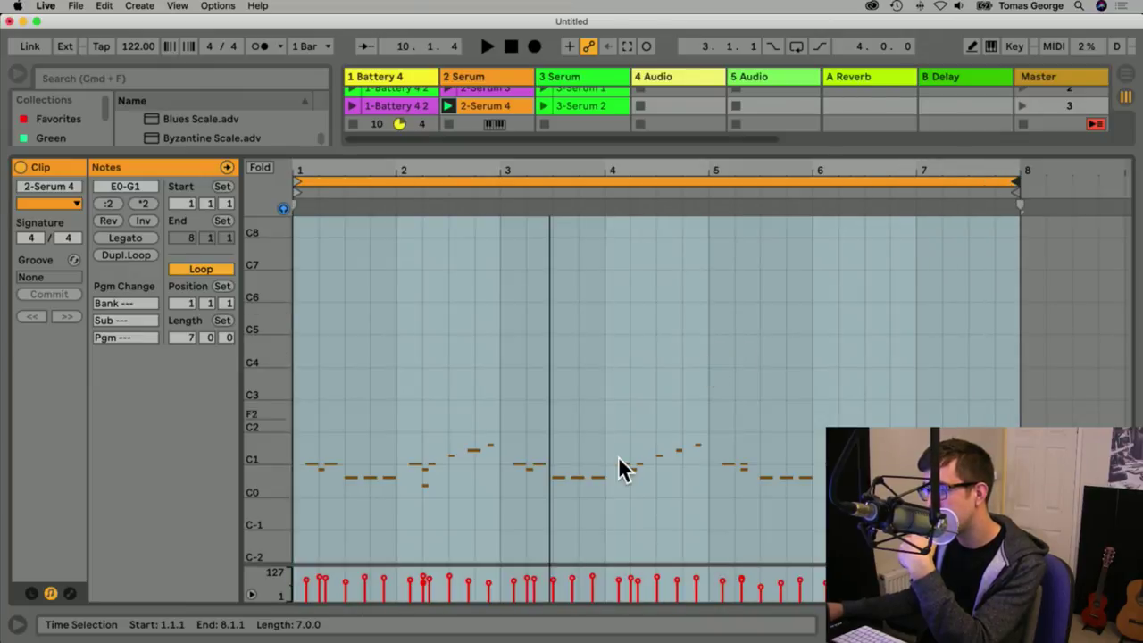
# Set track 2's monitoring to Auto, play back the 2-Serum 4 clip and reopen it in an enlarged note editor.
pyautogui.press('space')
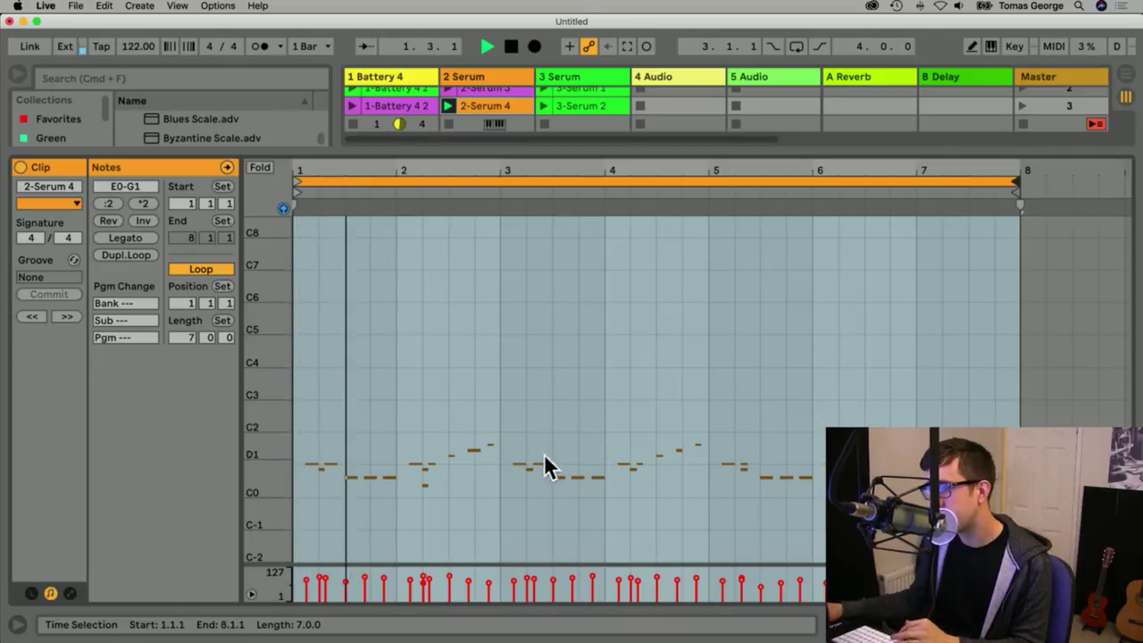
pyautogui.press('space')
pyautogui.moveTo(498, 153); pyautogui.dragTo(603, 631)
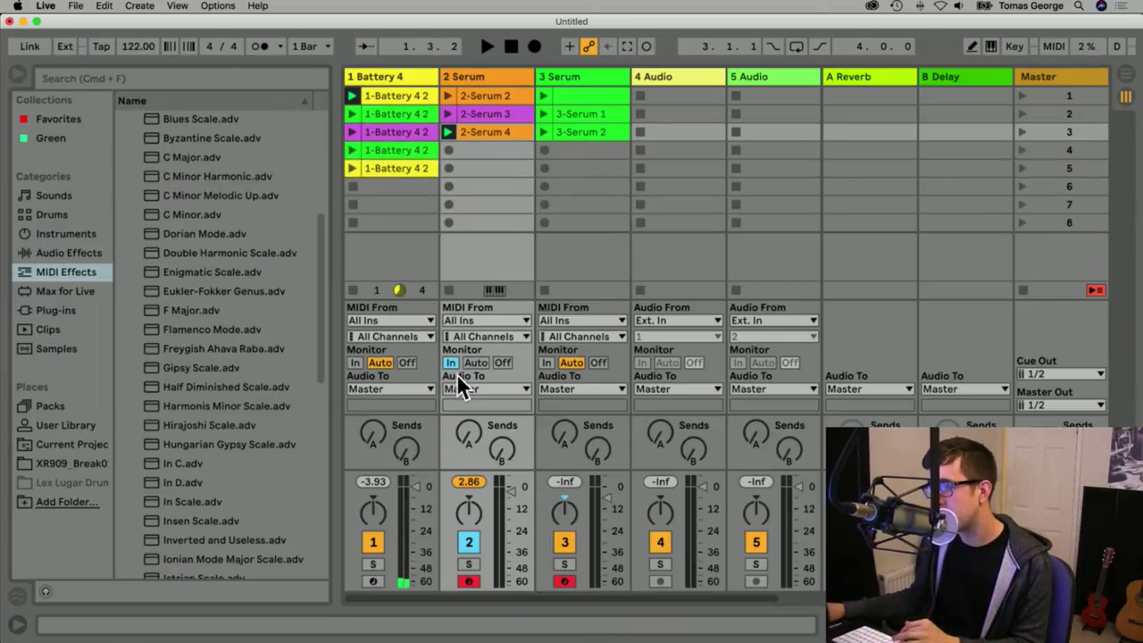
pyautogui.click(476, 362)
pyautogui.press('space')
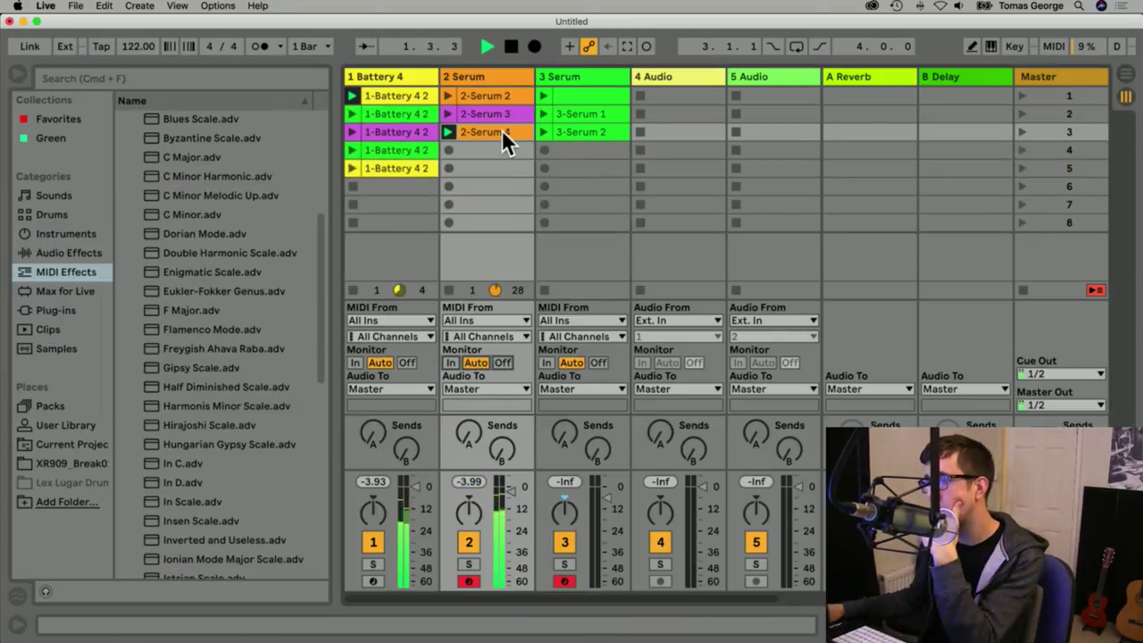
pyautogui.doubleClick(501, 143)
pyautogui.moveTo(539, 403); pyautogui.dragTo(526, 214)
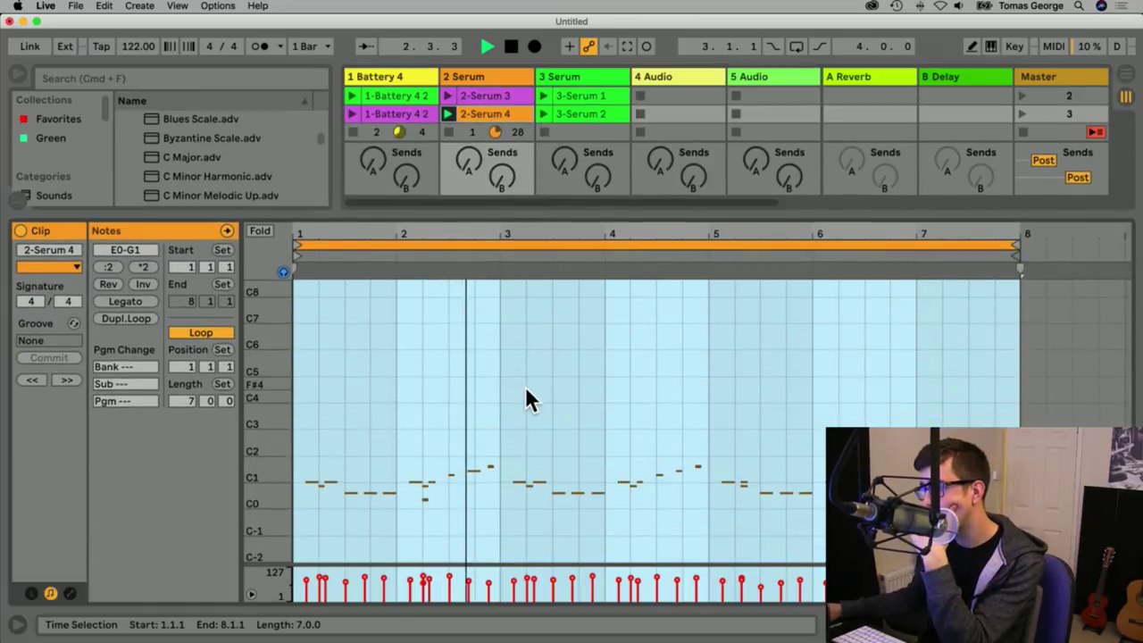
pyautogui.press('space')
# Shorten the bass clip's loop to 2 bars, delete the stray E0 note at 2.2.1 and play it back.
pyautogui.click(1020, 243)
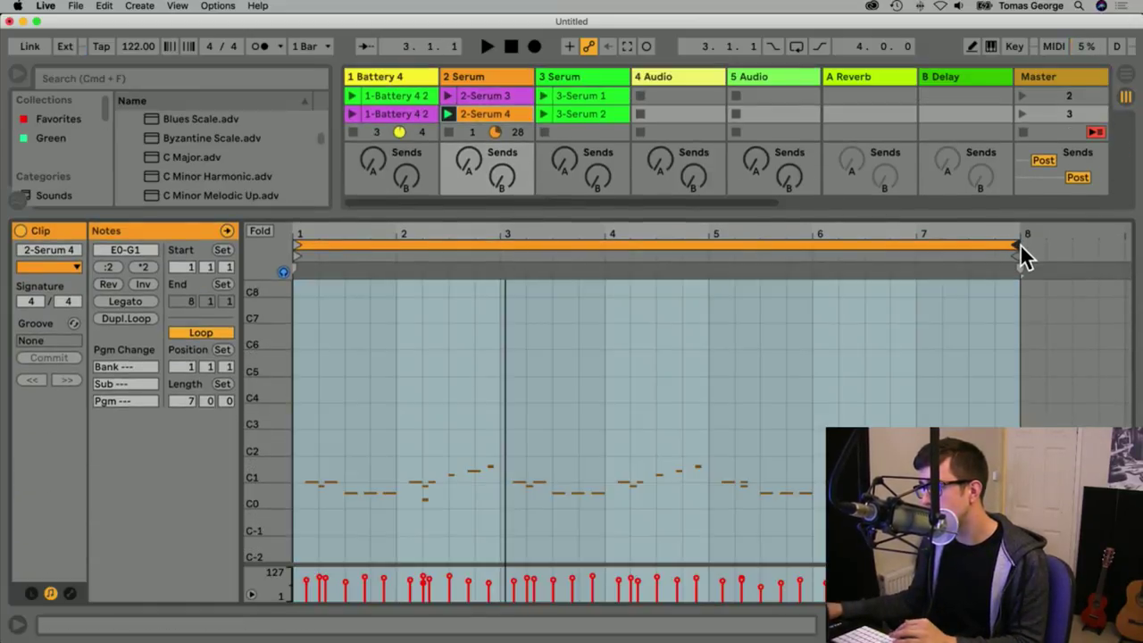
pyautogui.moveTo(1020, 246); pyautogui.dragTo(467, 304)
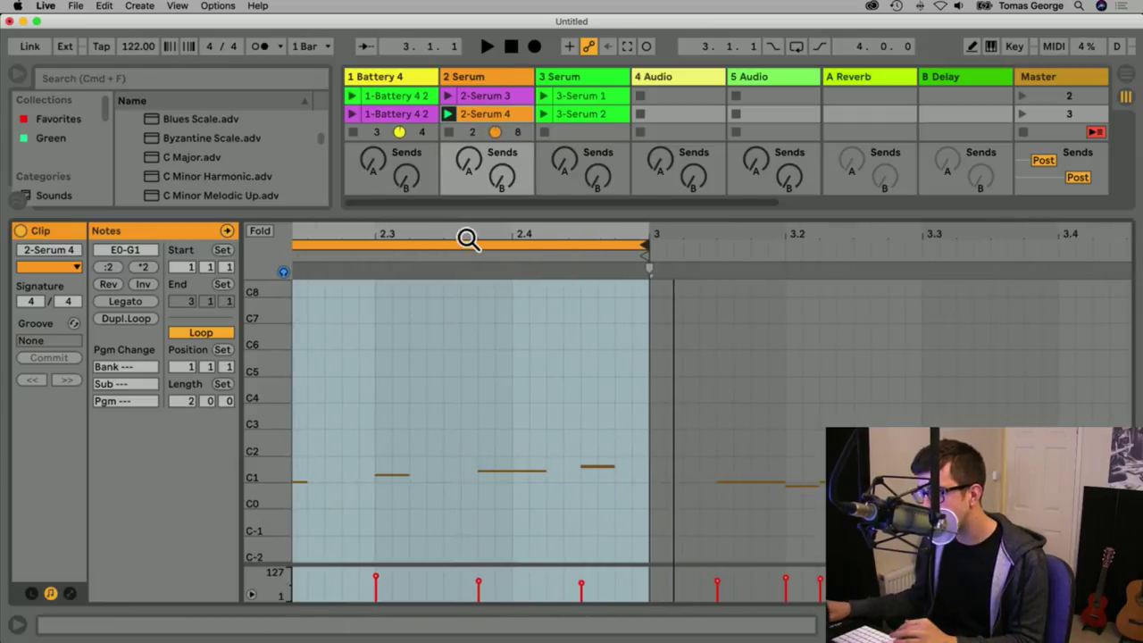
pyautogui.hscroll(-5, 556, 572)
pyautogui.click(519, 499)
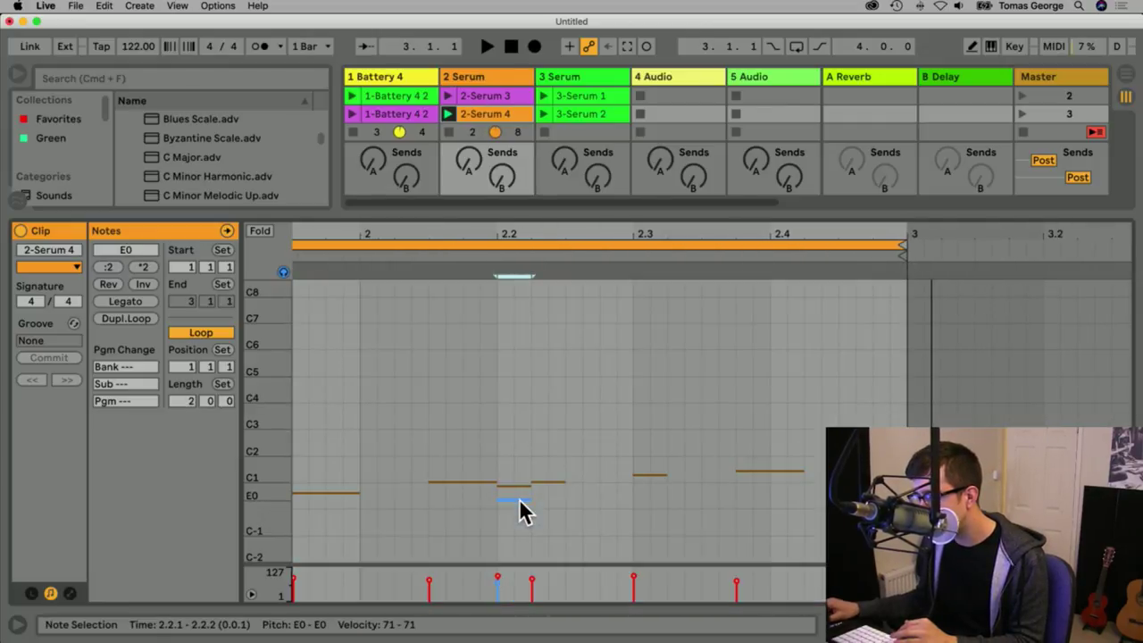
pyautogui.click(520, 500)
pyautogui.press('space')
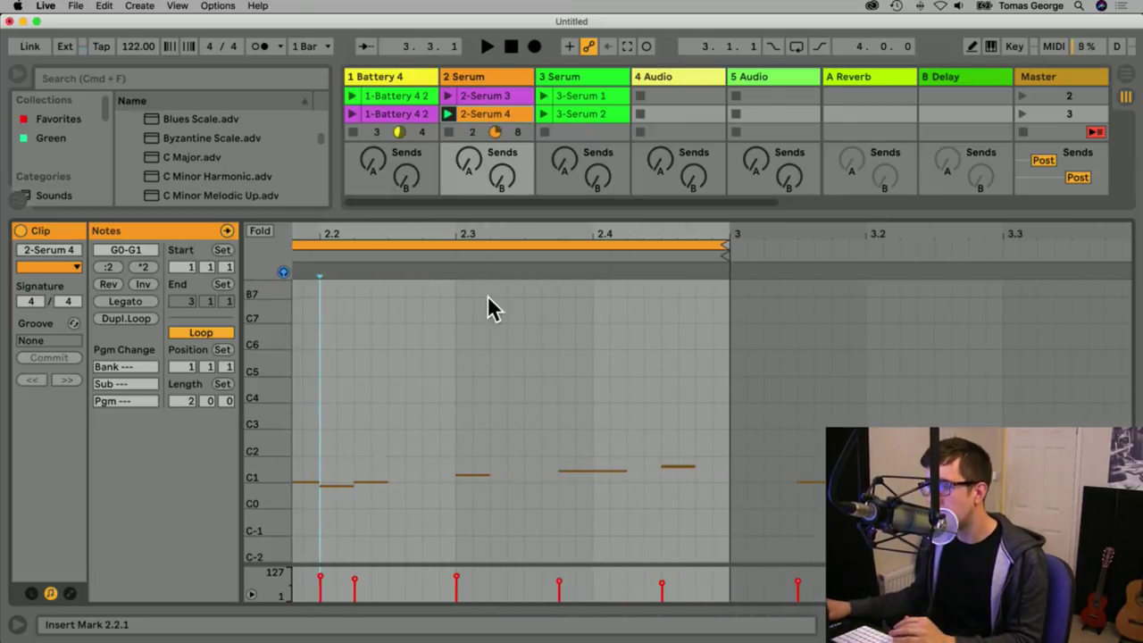
pyautogui.press('space')
# Copy the first C1 note to 1.1.1 to fill the gap at the start of the bass clip, and play it.
pyautogui.hscroll(-4, 493, 307)
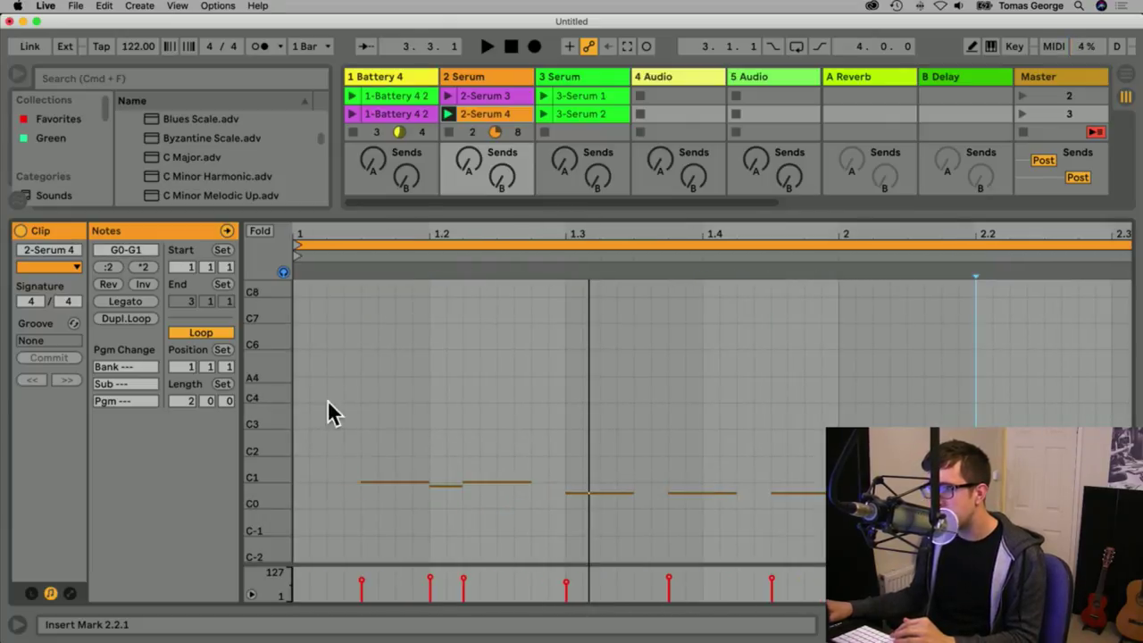
pyautogui.moveTo(441, 248); pyautogui.dragTo(370, 400)
pyautogui.scroll(-10, 372, 400)
pyautogui.hscroll(-2, 368, 401)
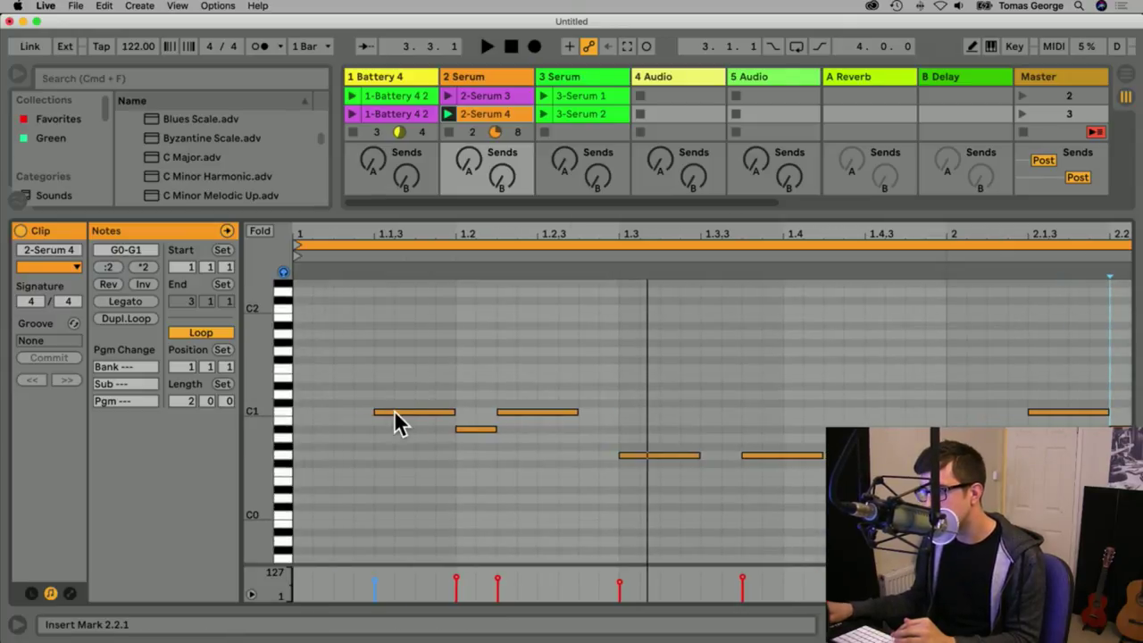
pyautogui.click(395, 411)
pyautogui.moveTo(393, 412); pyautogui.dragTo(310, 413)
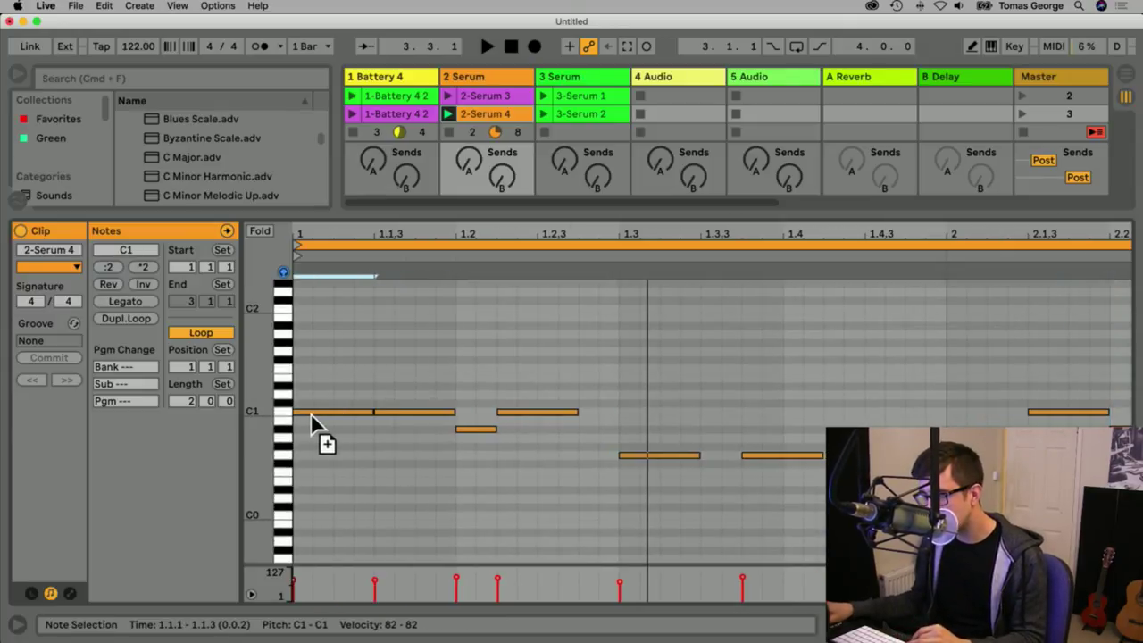
pyautogui.press('space')
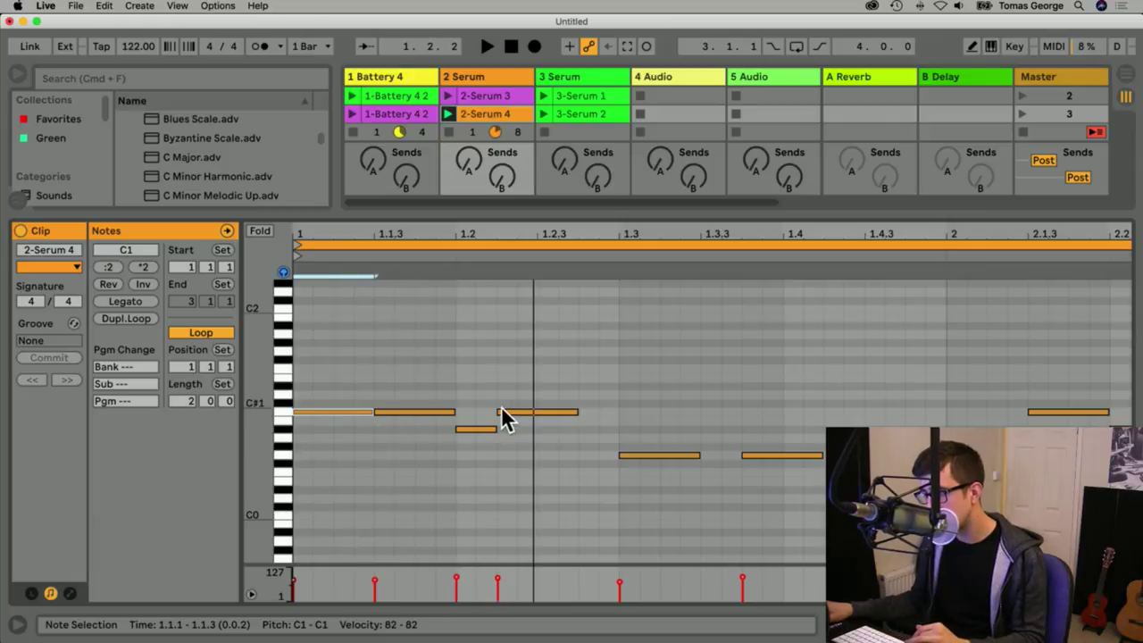
# Copy the C1 note to 1.2.4 and shorten it to one sixteenth so it ends at 1.3.1.
pyautogui.click(516, 413)
pyautogui.moveTo(516, 412); pyautogui.dragTo(616, 412)
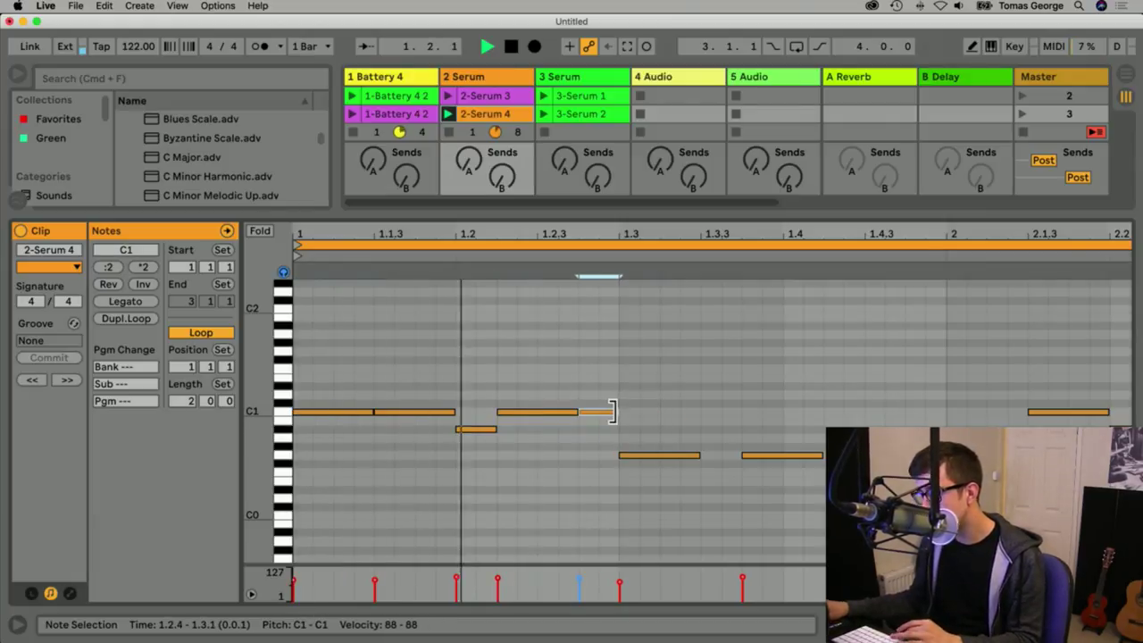
pyautogui.press('space')
# Copy one-sixteenth G0 notes to 1.3.3 and 1.4.2 to fill the gaps in the G0 run, and play the clip.
pyautogui.click(668, 456)
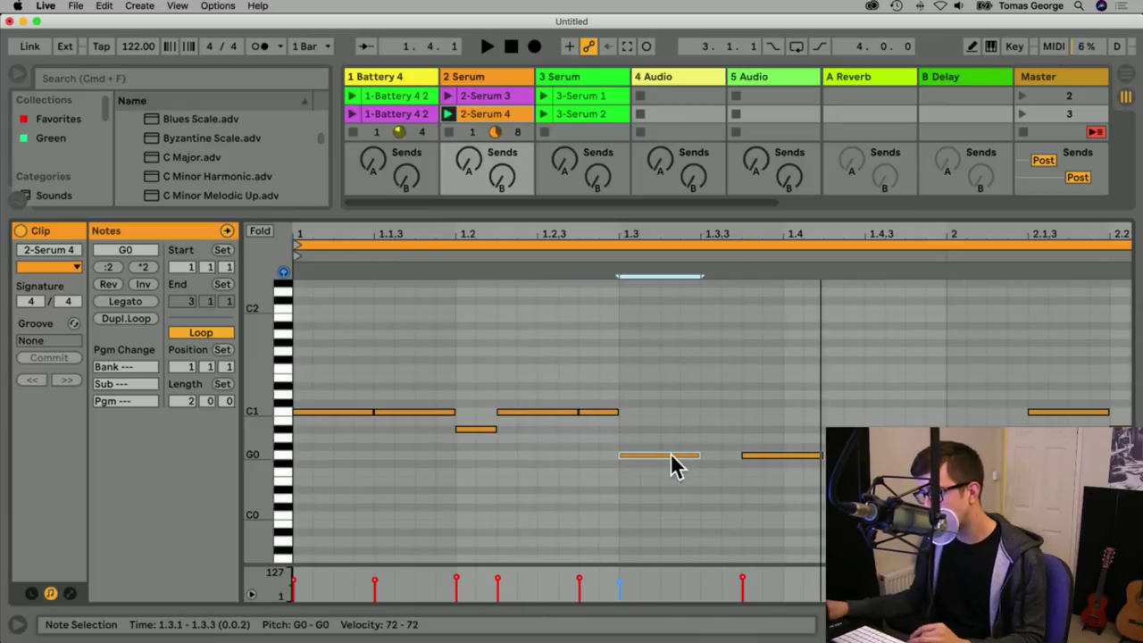
pyautogui.moveTo(665, 458); pyautogui.dragTo(851, 459)
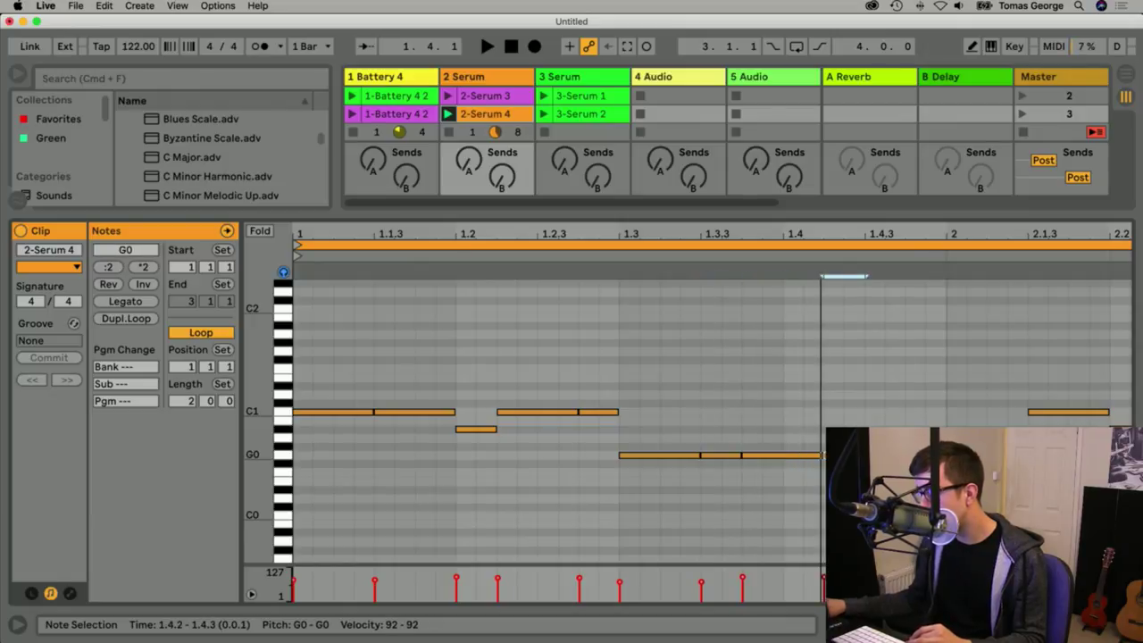
pyautogui.hscroll(5, 722, 471)
pyautogui.press('space')
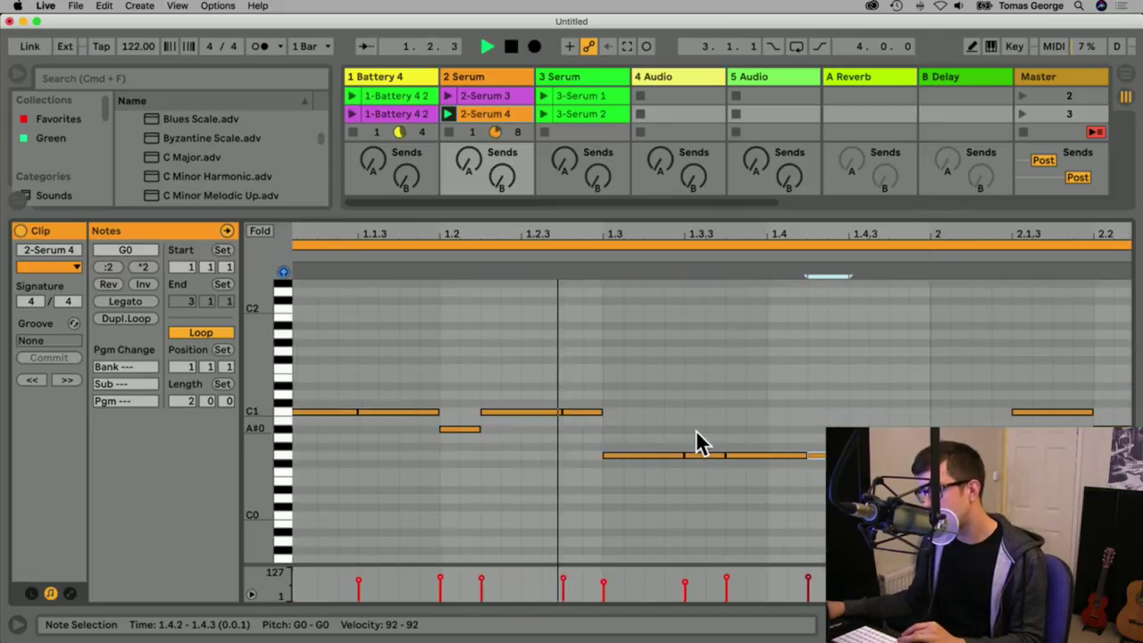
pyautogui.hscroll(-3, 696, 431)
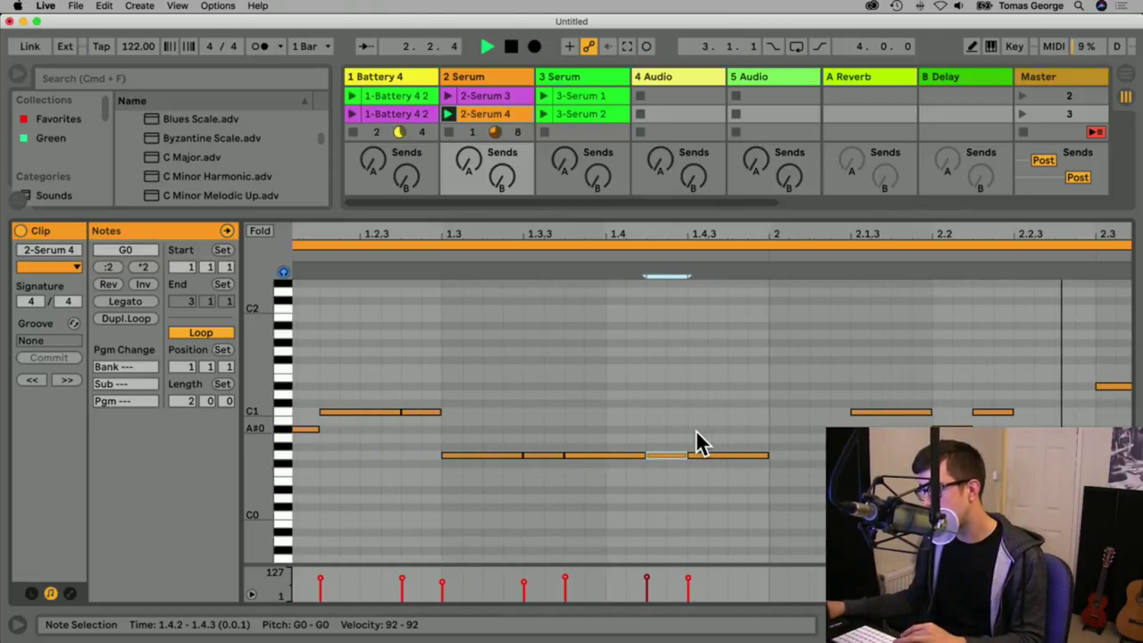
pyautogui.hscroll(-2, 695, 430)
pyautogui.press('space')
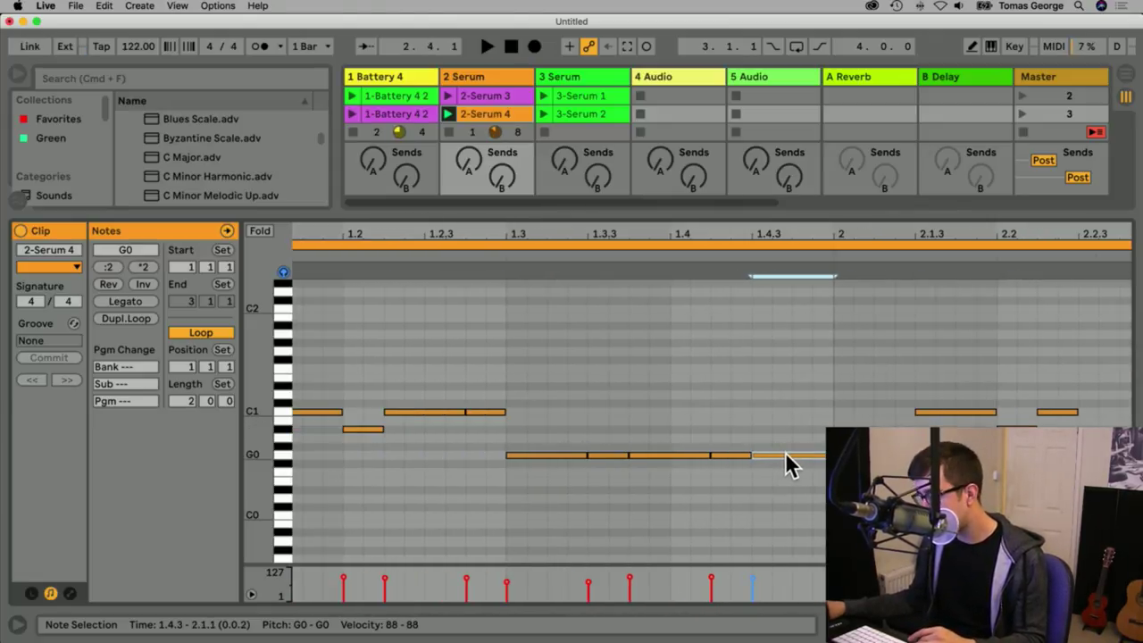
# Add a two-sixteenth C1 note at 2.1.1 to fill the start of bar 2, and play the clip.
pyautogui.doubleClick(871, 412)
pyautogui.press('space')
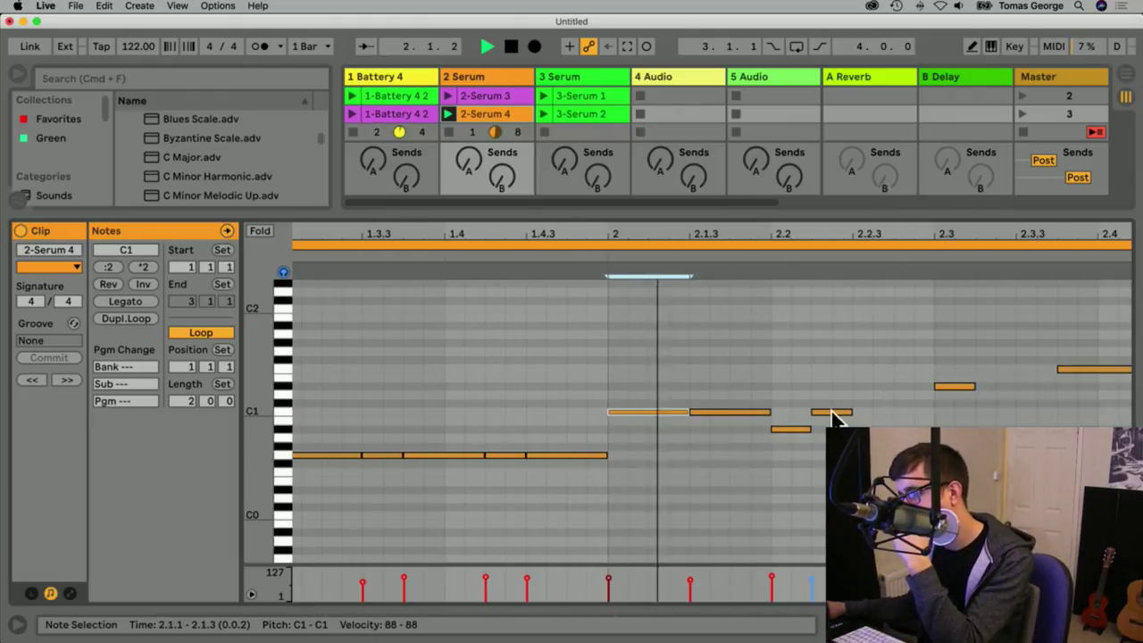
pyautogui.press('space')
# Fill the remaining gaps in bar 2 with copied C1, D#1, F1 and G1 notes up to the loop end at bar 3.
pyautogui.click(476, 412)
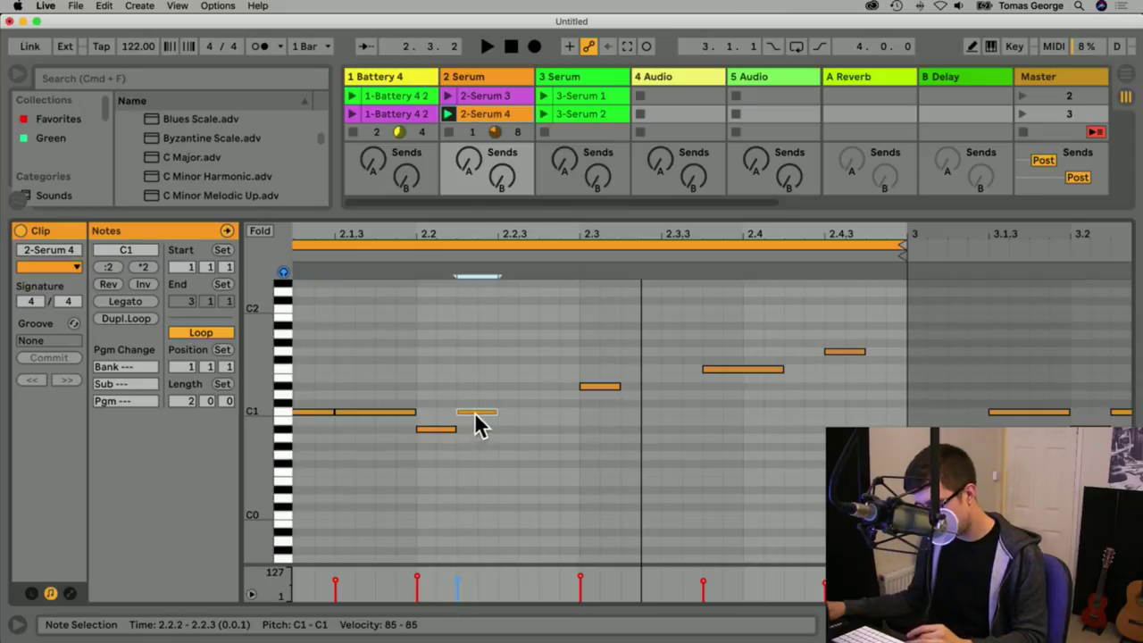
pyautogui.moveTo(476, 414); pyautogui.dragTo(677, 386)
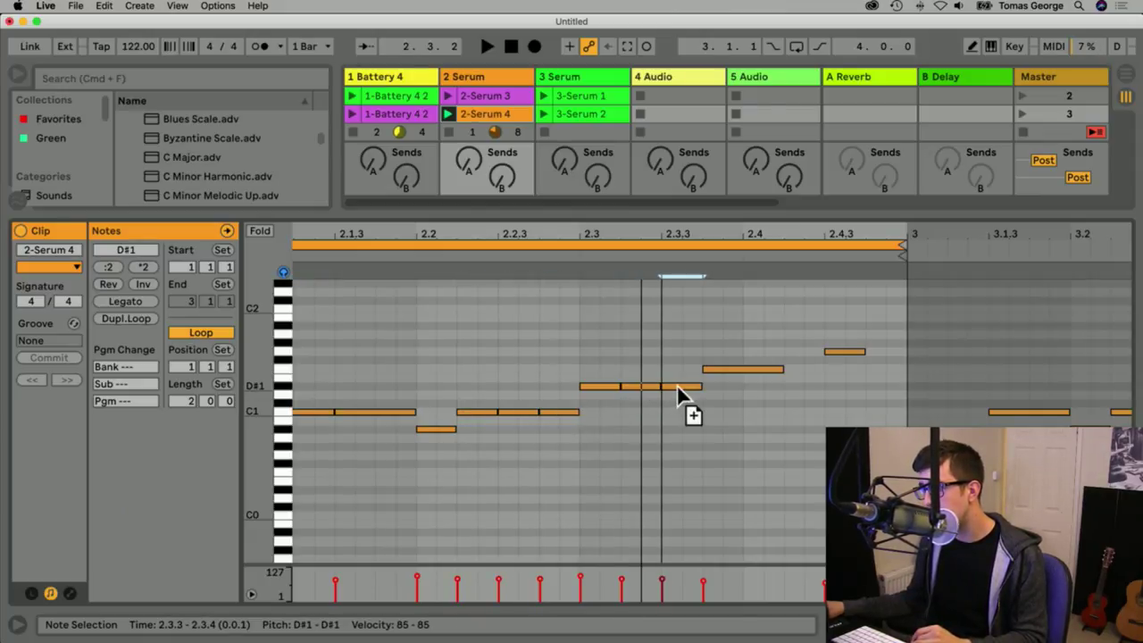
pyautogui.click(846, 353)
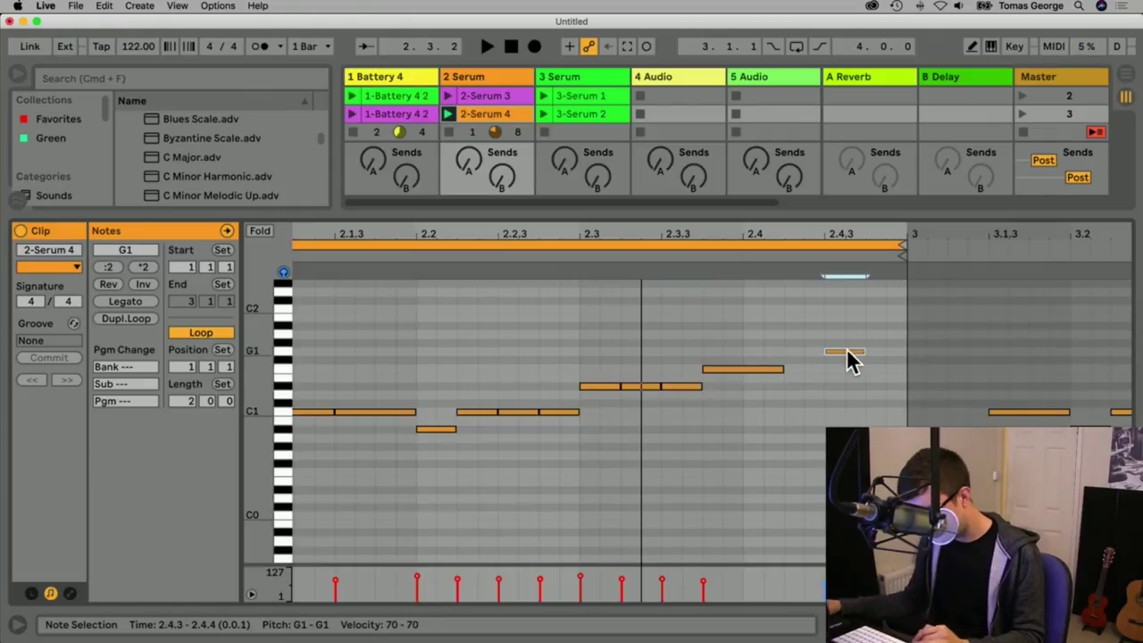
pyautogui.press('0')
pyautogui.moveTo(847, 352); pyautogui.dragTo(884, 350)
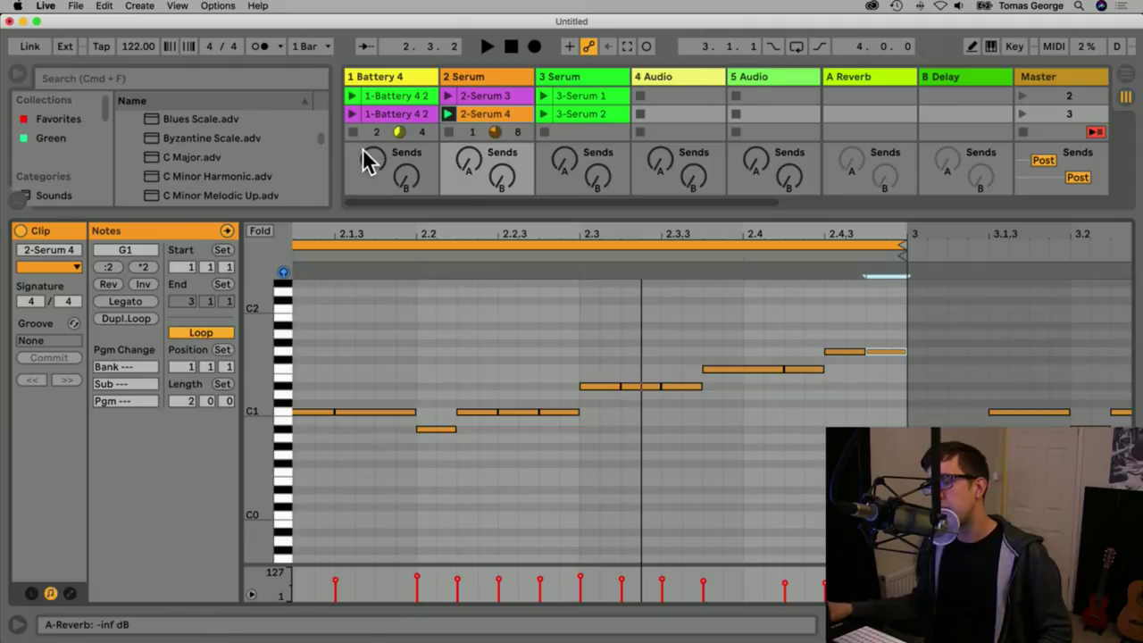
# Collapse the note editor and enlarge the session view to show all clip slots, track routing and mixer.
pyautogui.moveTo(589, 209); pyautogui.dragTo(607, 637)
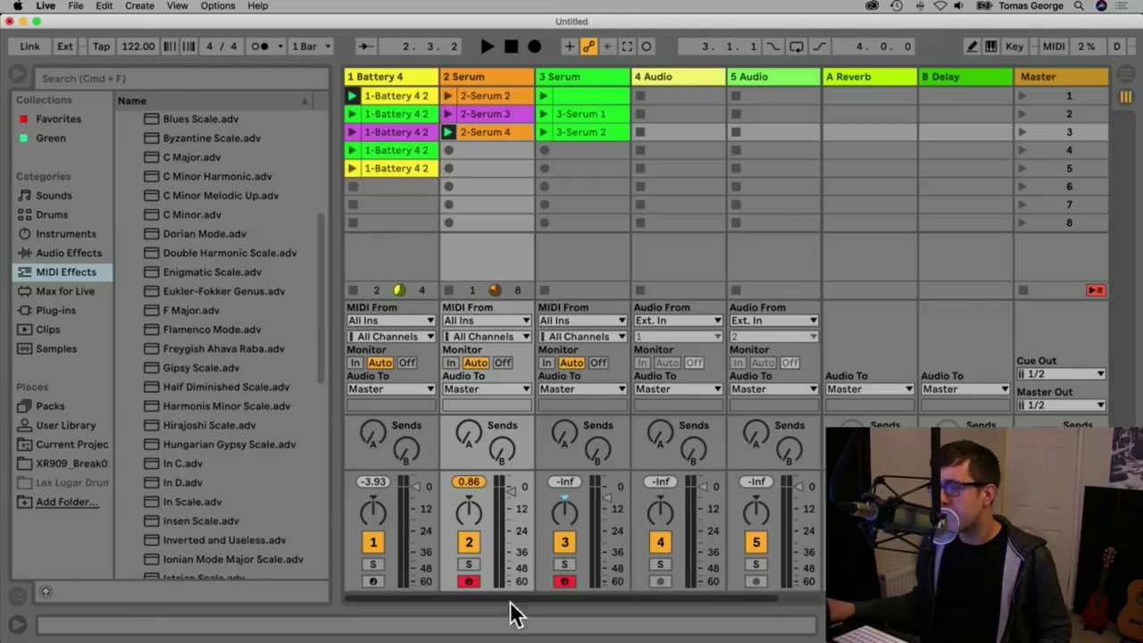
pyautogui.moveTo(505, 608); pyautogui.dragTo(393, 604)
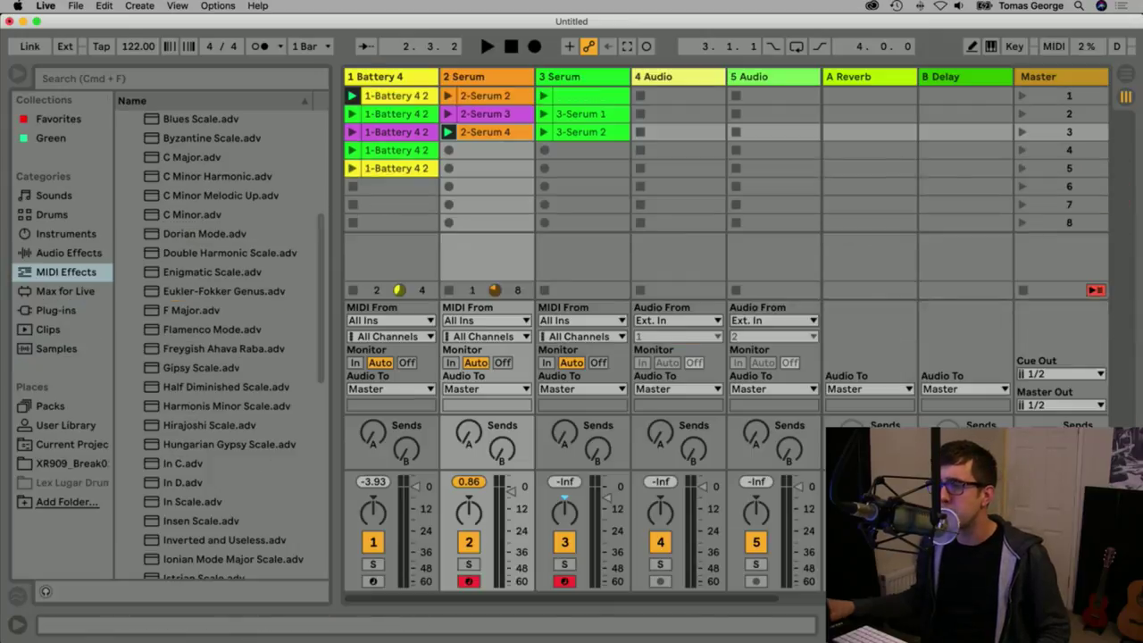
# Show the Instruments category in the browser, start playback and launch clip 2-Serum 3 on track 2.
pyautogui.click(70, 235)
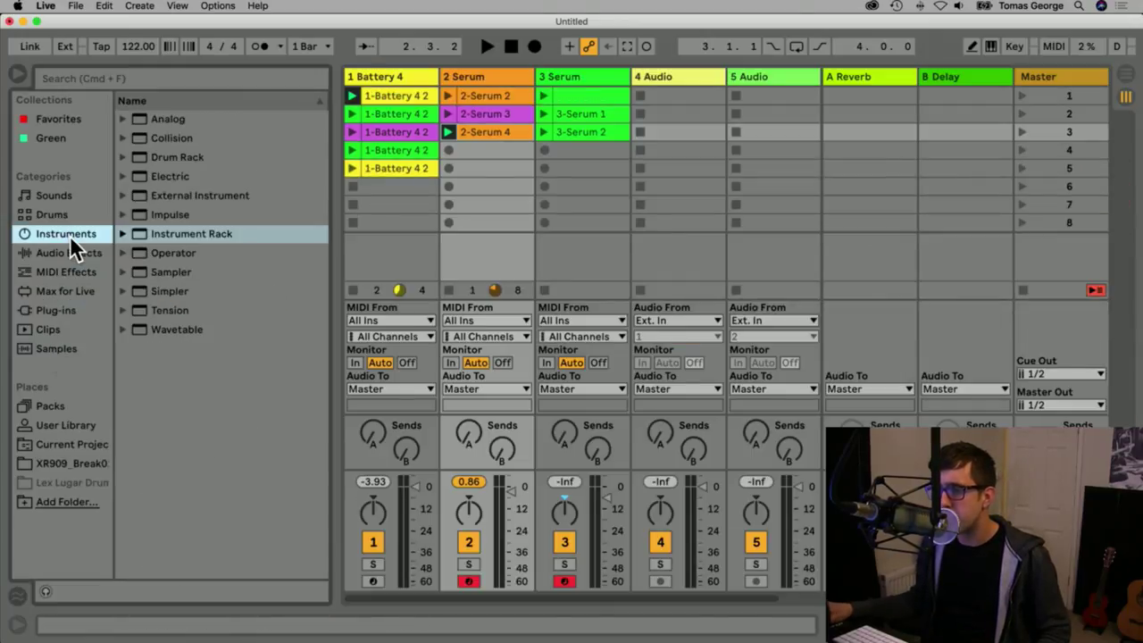
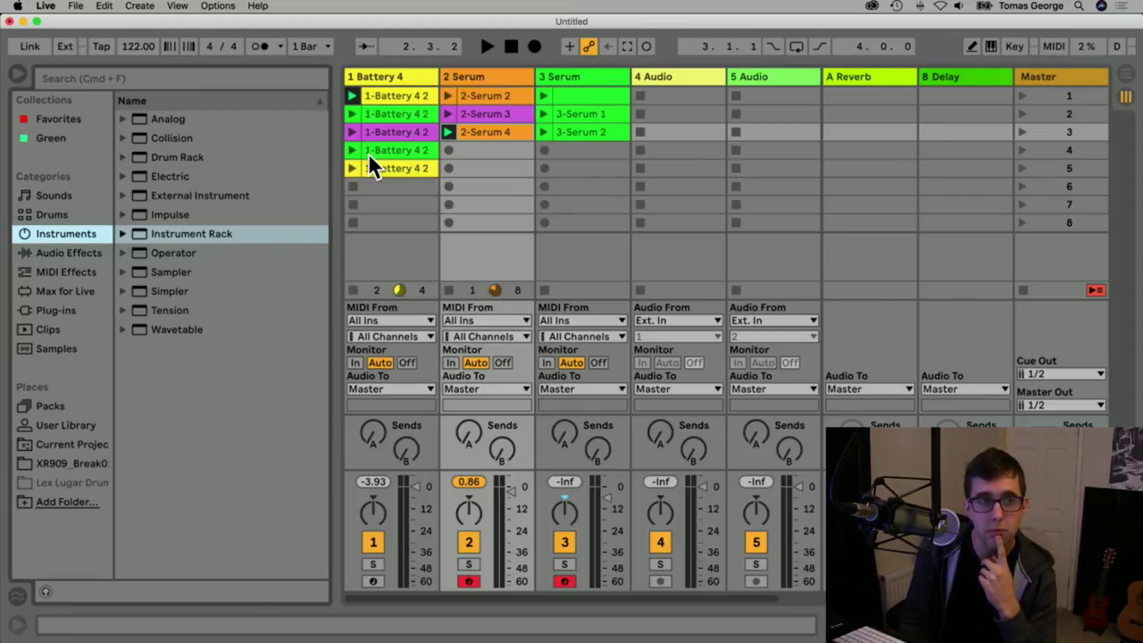
pyautogui.press('space')
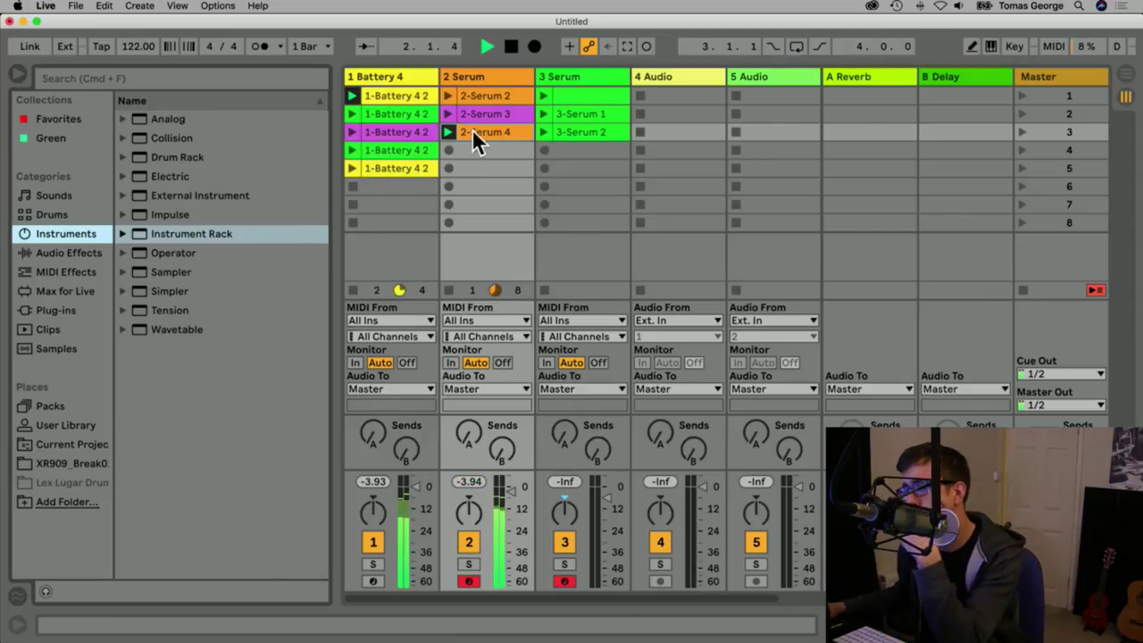
pyautogui.click(447, 114)
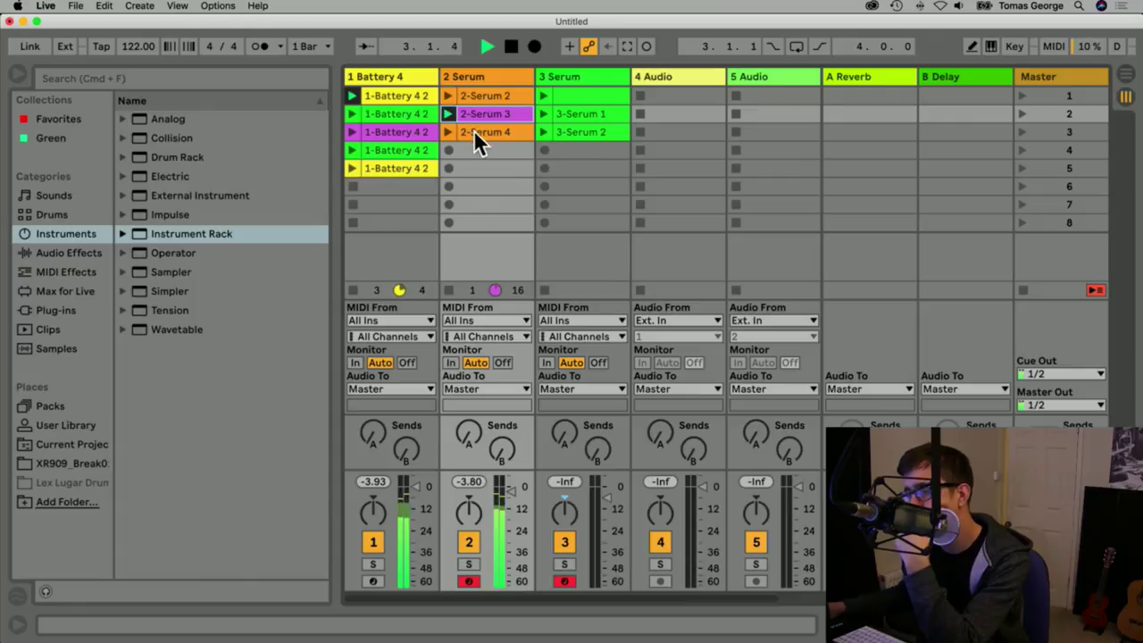
# Open clip 2-Serum 4 in an enlarged note editor and undo the recent gap-filling note copies in both bars.
pyautogui.doubleClick(471, 131)
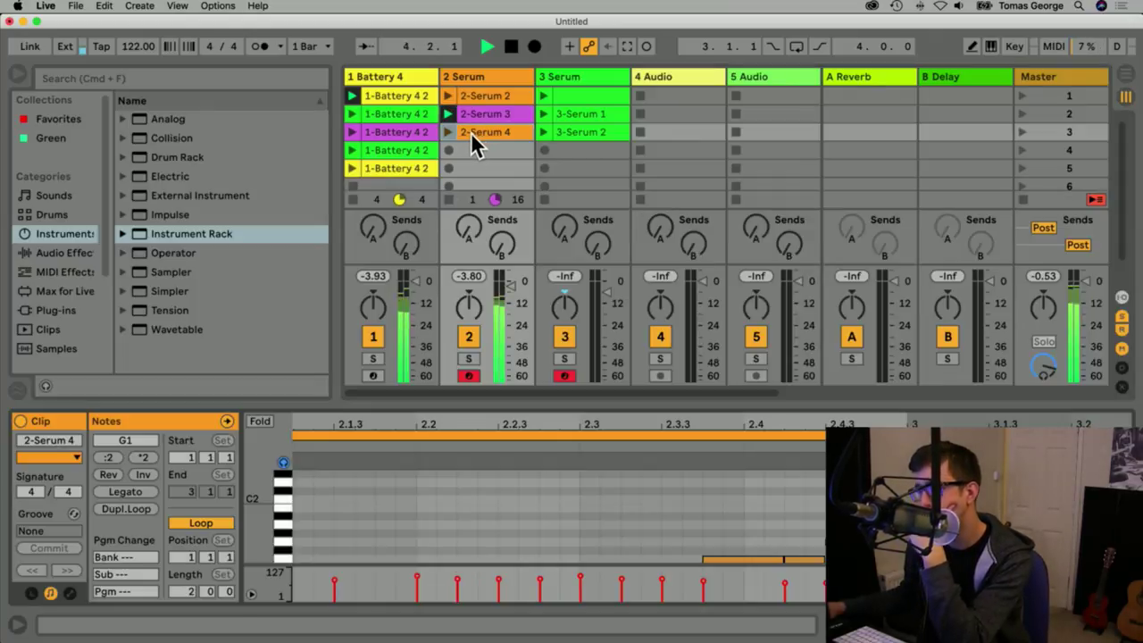
pyautogui.moveTo(504, 407); pyautogui.dragTo(510, 224)
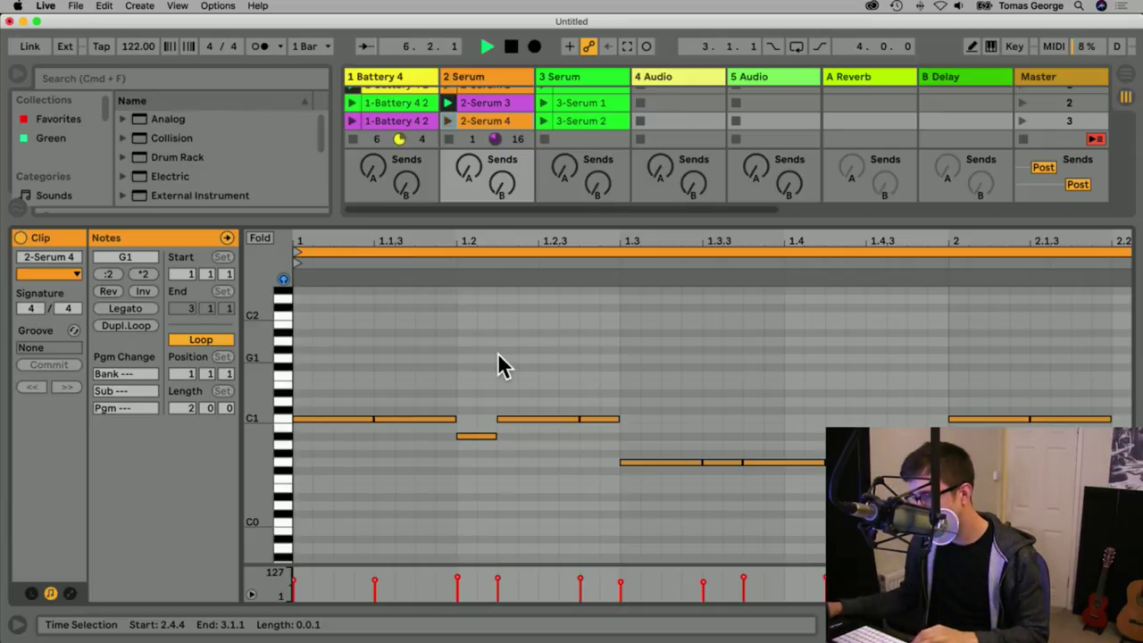
pyautogui.press('super+z')
pyautogui.press('super+z')
pyautogui.press('super+z')
pyautogui.press('super+z')
pyautogui.press('super+z')
pyautogui.press('super+z')
pyautogui.press('super+z')
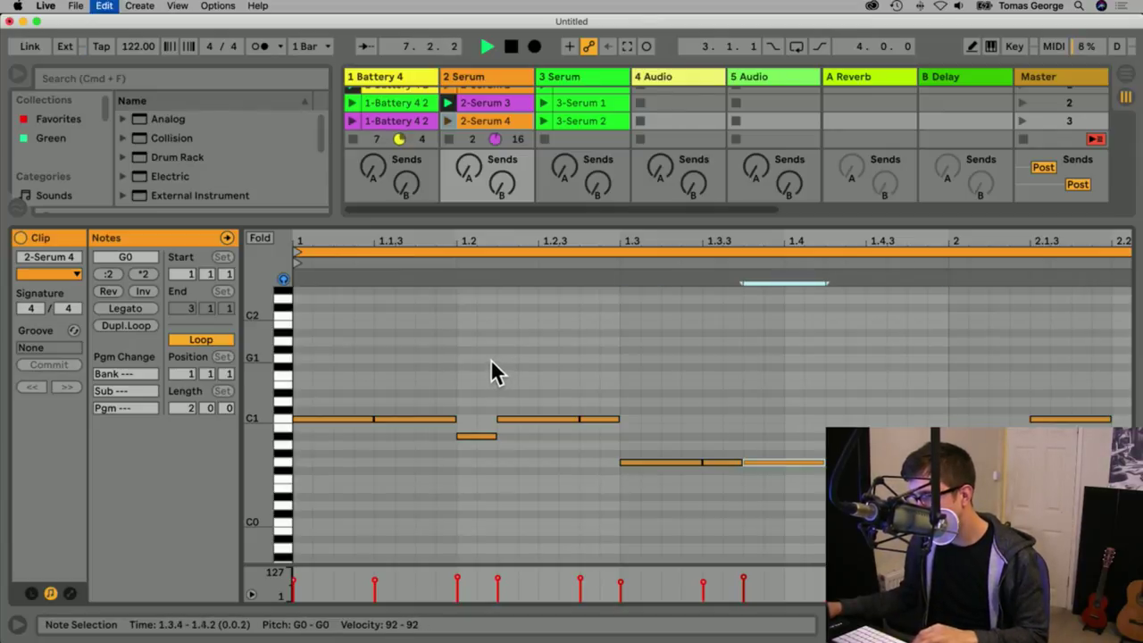
pyautogui.press('super+z')
pyautogui.press('super+z')
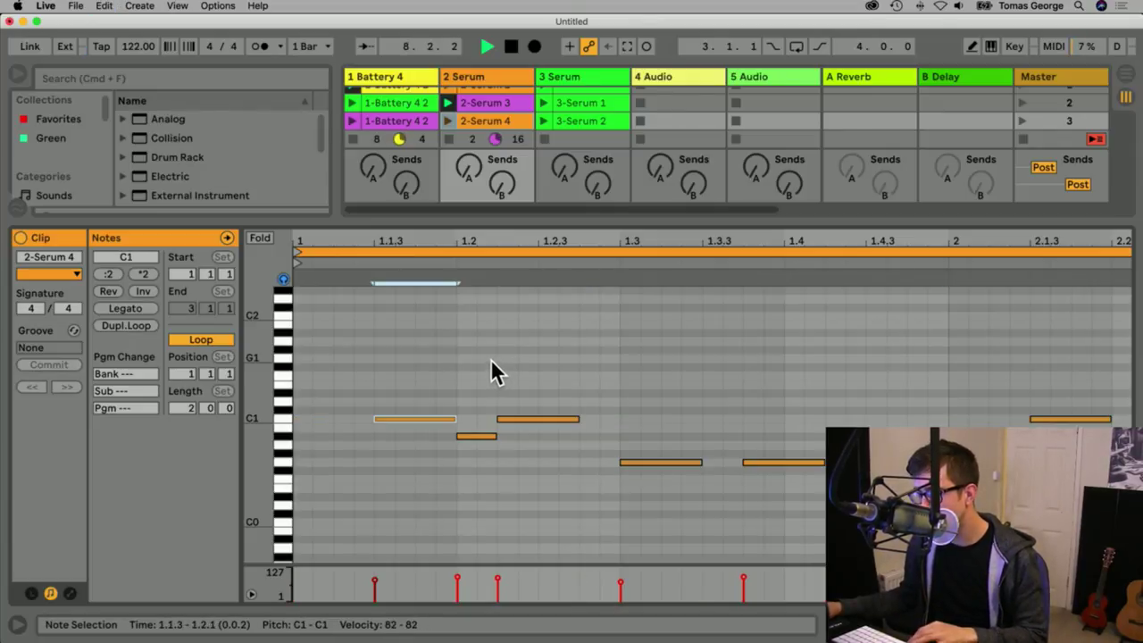
# Play clip 2-Serum 4, collapse the note editor and move the clip down to scene 8 on track 2.
pyautogui.click(450, 121)
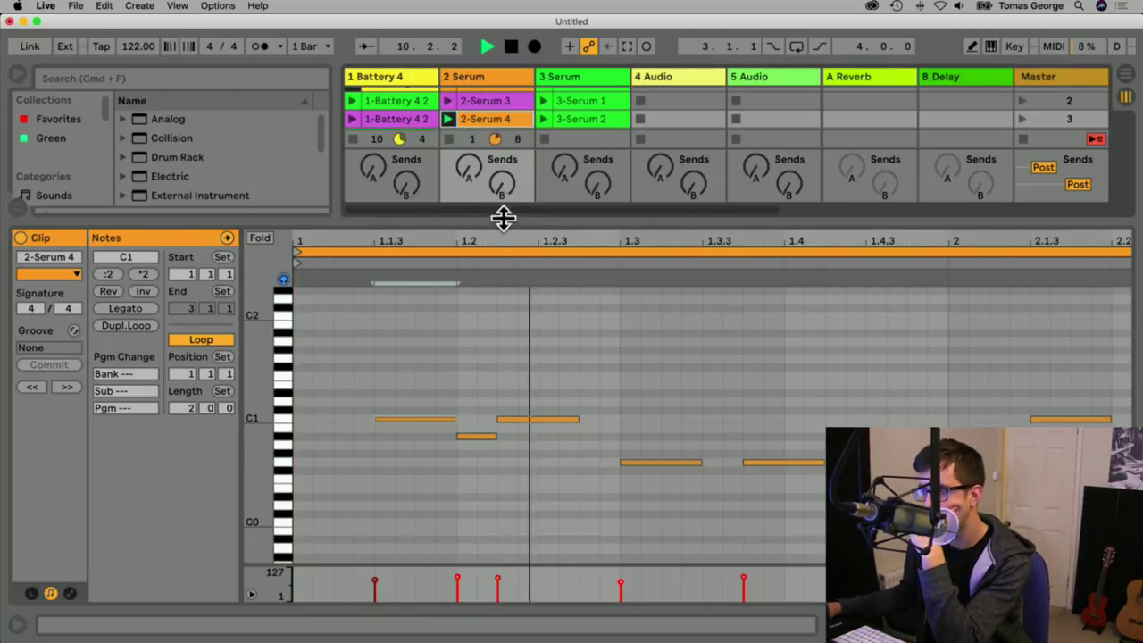
pyautogui.moveTo(503, 217); pyautogui.dragTo(590, 625)
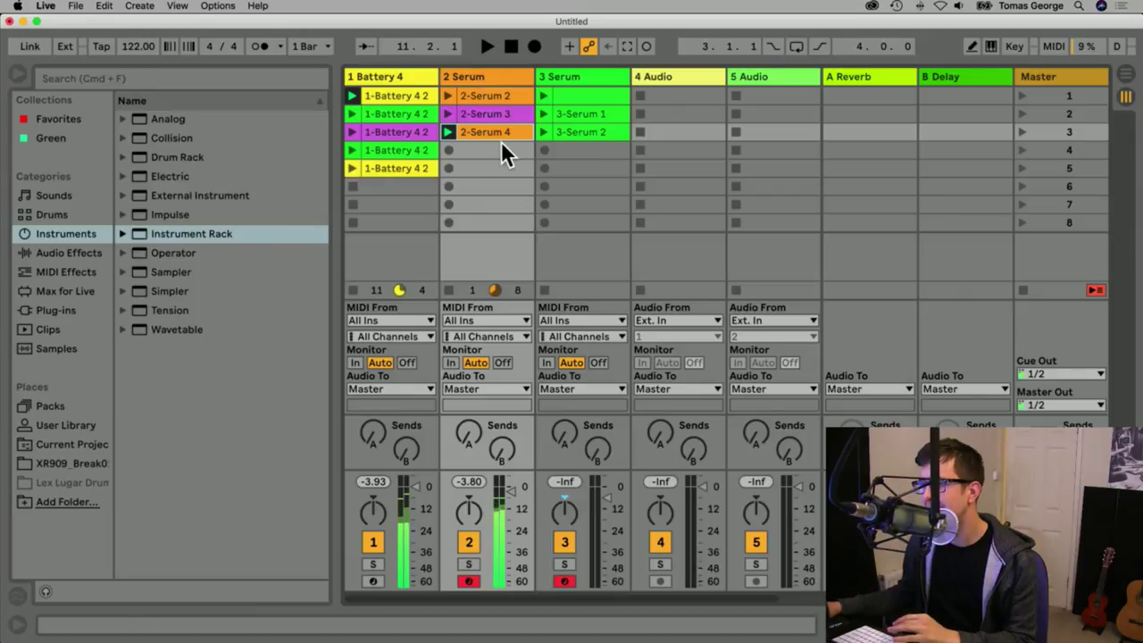
pyautogui.moveTo(500, 136); pyautogui.dragTo(499, 217)
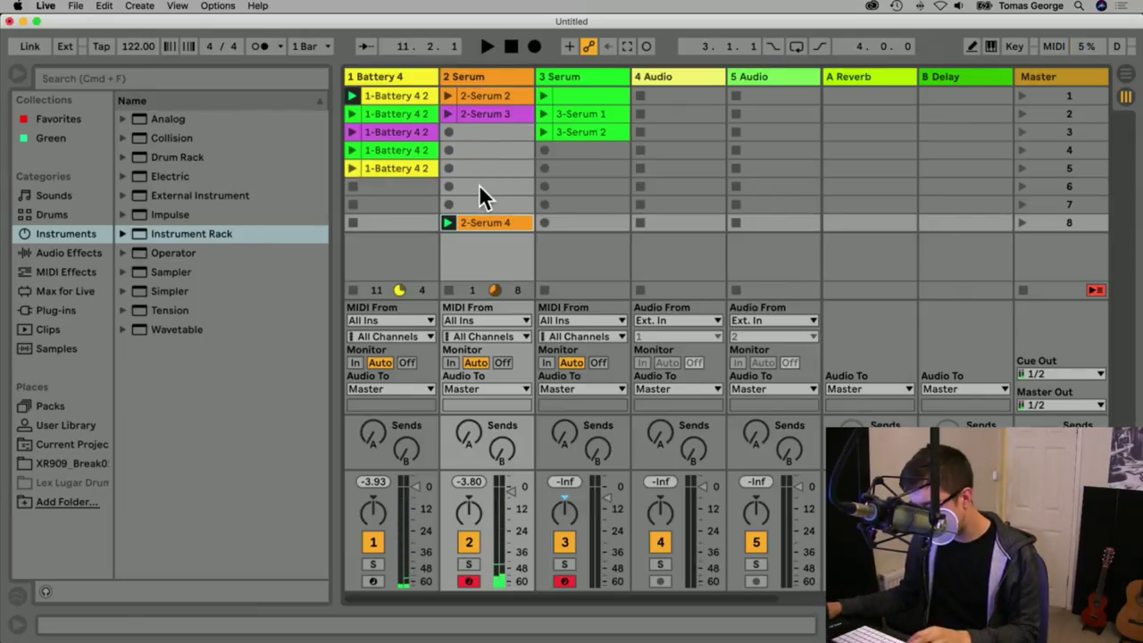
# Save the Live Set to the Desktop as "Example 04/02/19".
pyautogui.press('super+s')
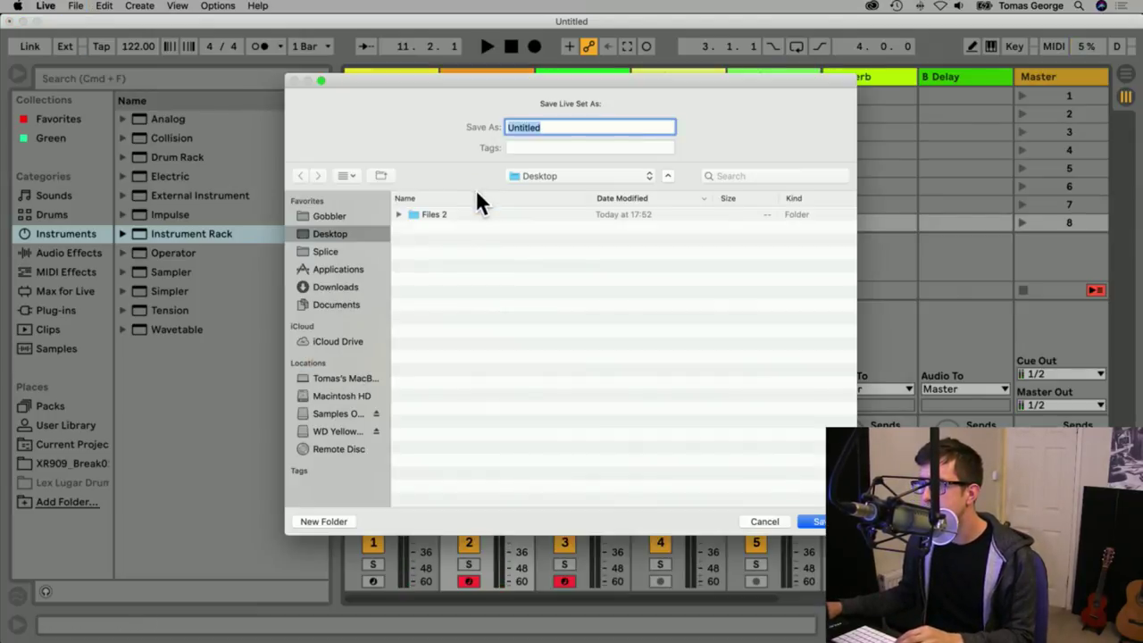
pyautogui.write('E')
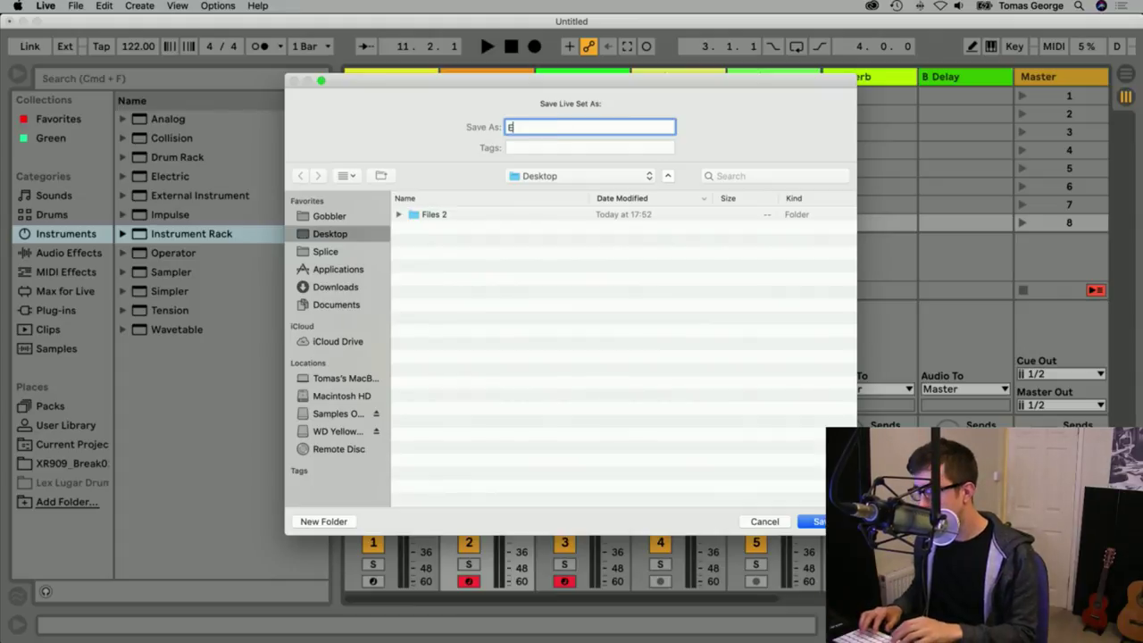
pyautogui.write('xample')
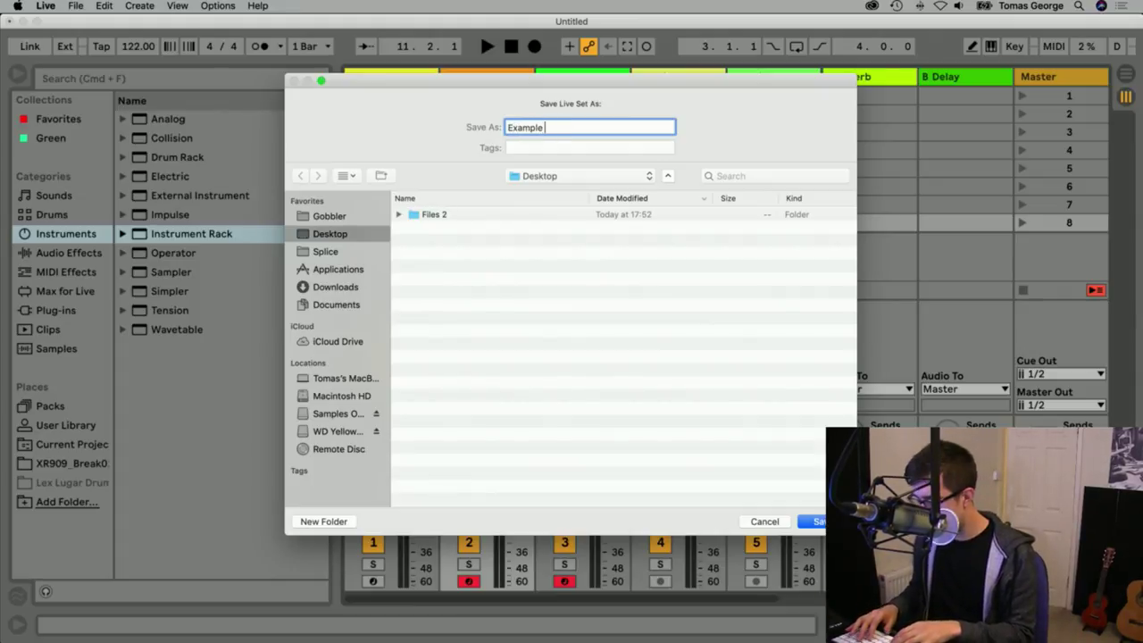
pyautogui.write(' 04/02/1')
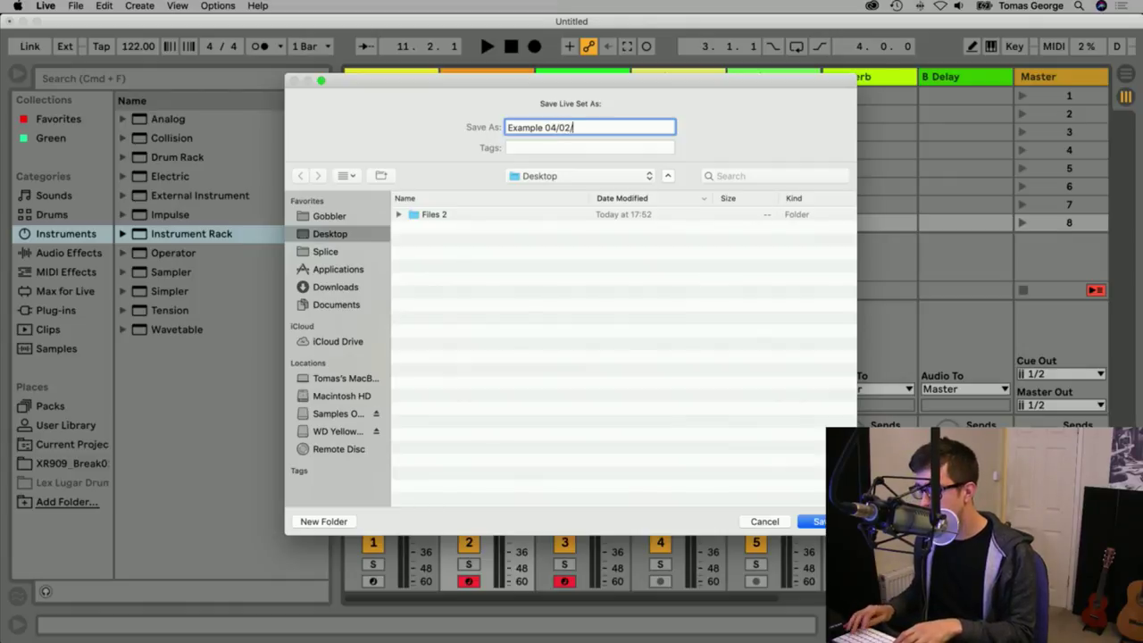
pyautogui.write('9')
pyautogui.press('Return')
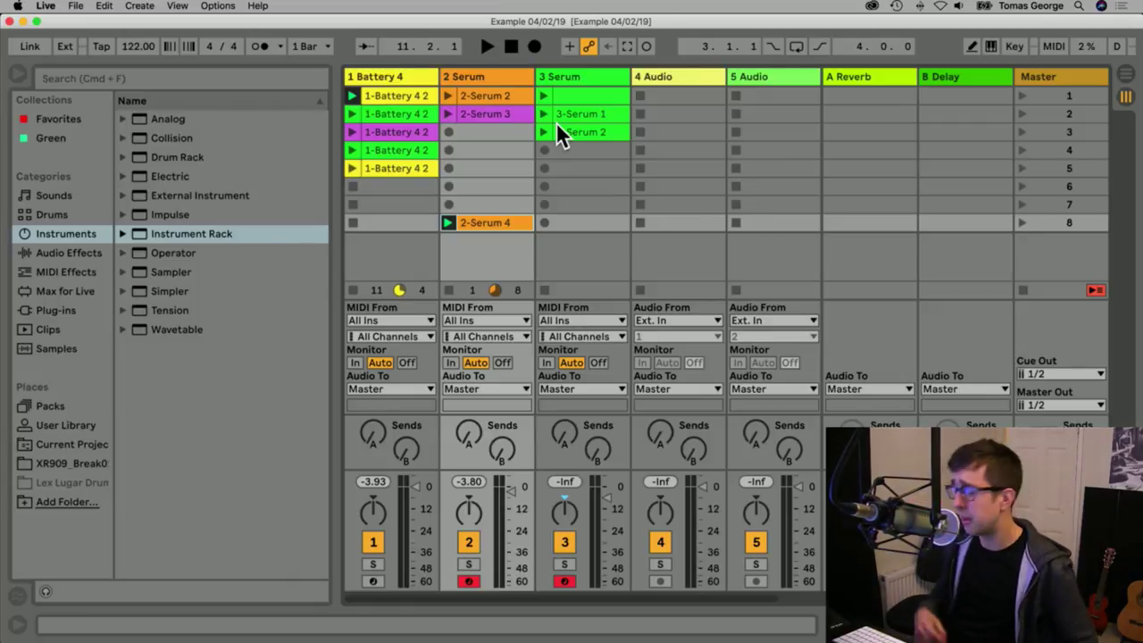
# Audition clip 2-Serum 4 in scene 8, switch track 2 to 2-Serum 3 and launch 3-Serum 2 on track 3.
pyautogui.click(447, 223)
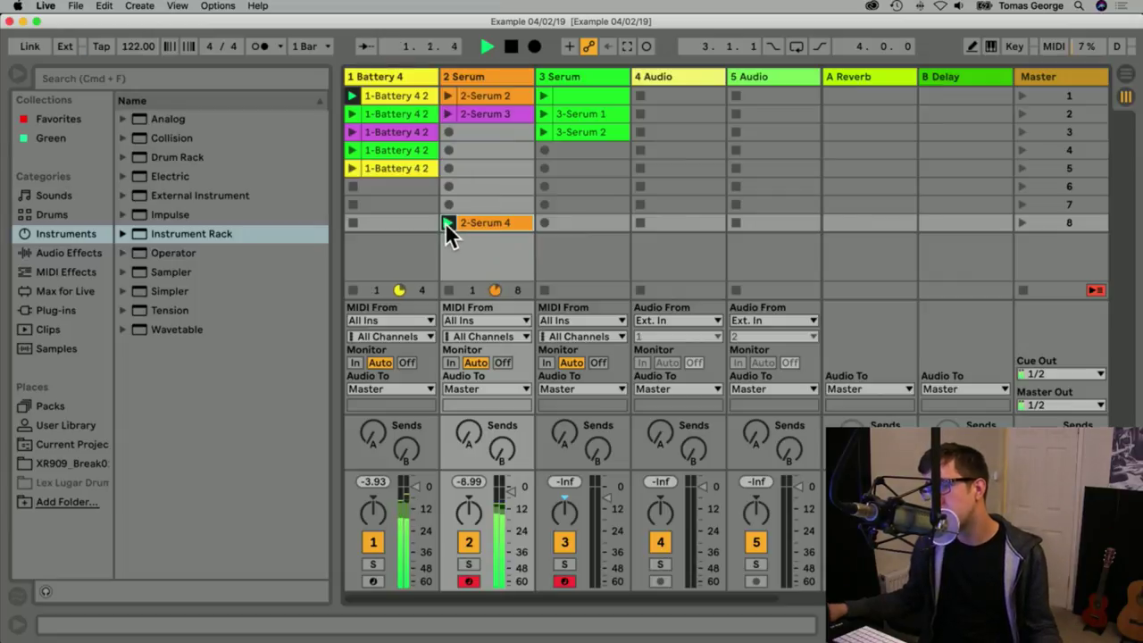
pyautogui.click(451, 114)
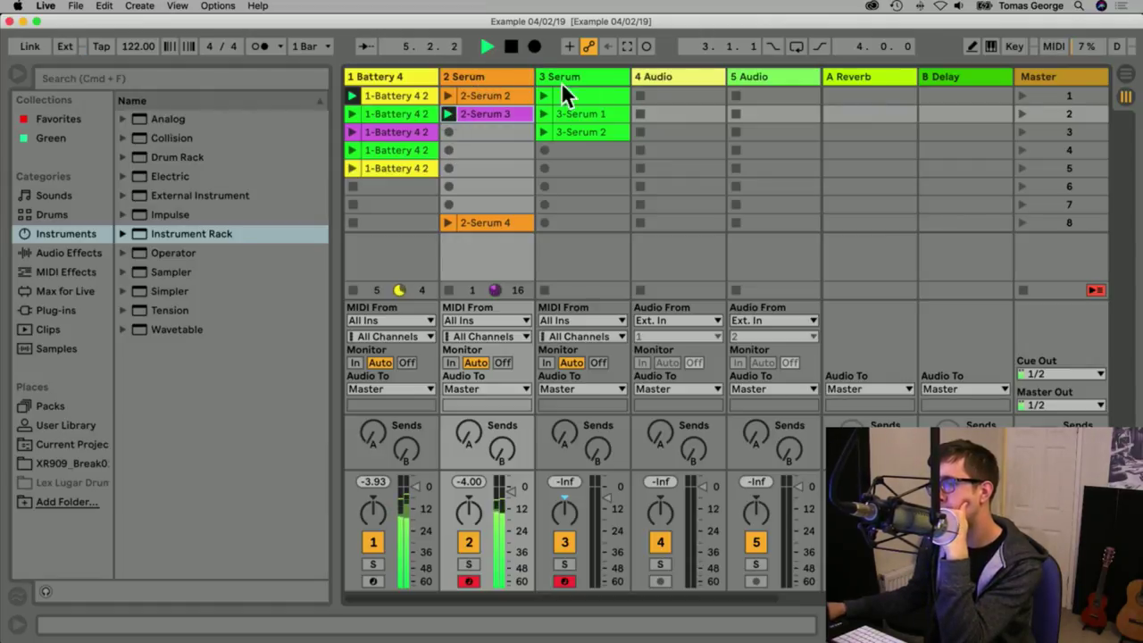
pyautogui.click(542, 132)
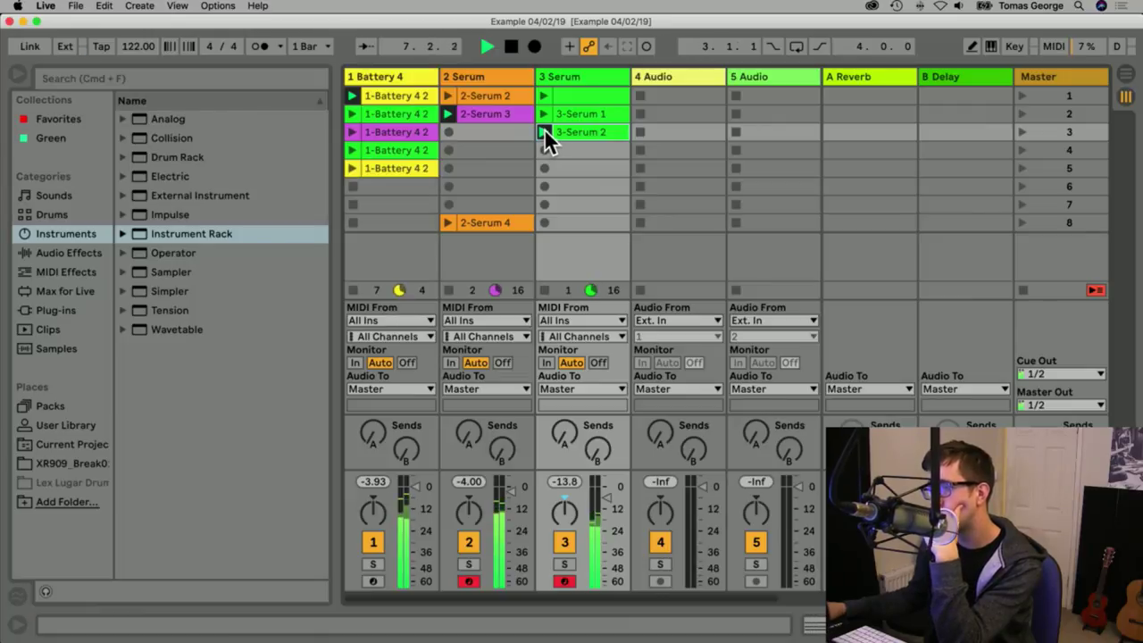
# Search the audio effects for "fade" and add the Performance & DJ rack Knob 1 Fade to Grey to track 3.
pyautogui.click(578, 76)
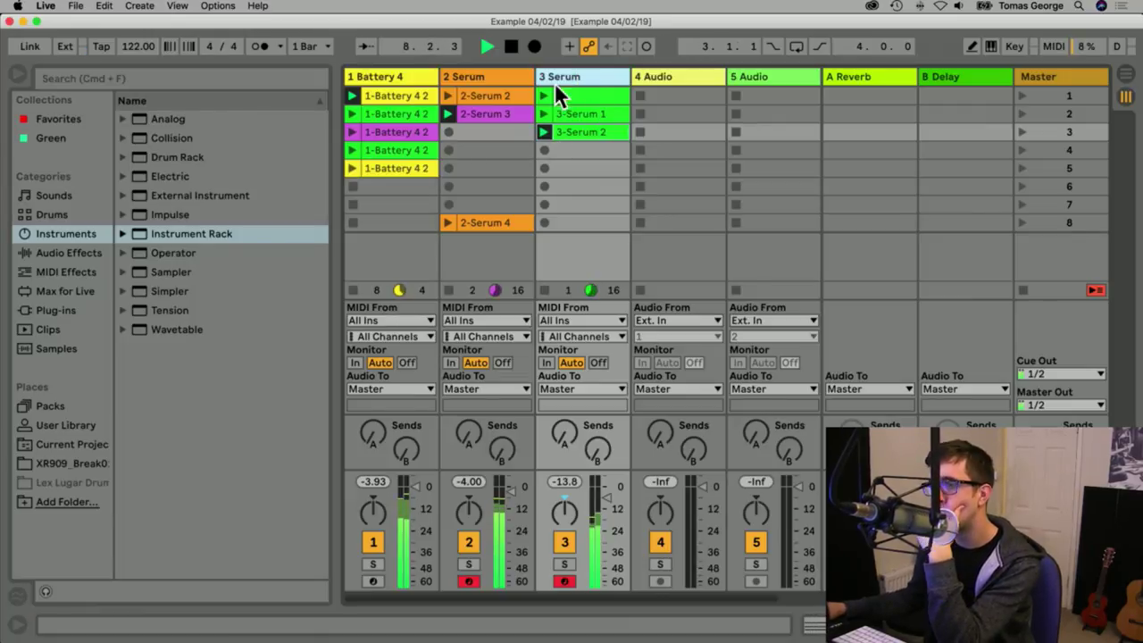
pyautogui.click(101, 77)
pyautogui.write('fade')
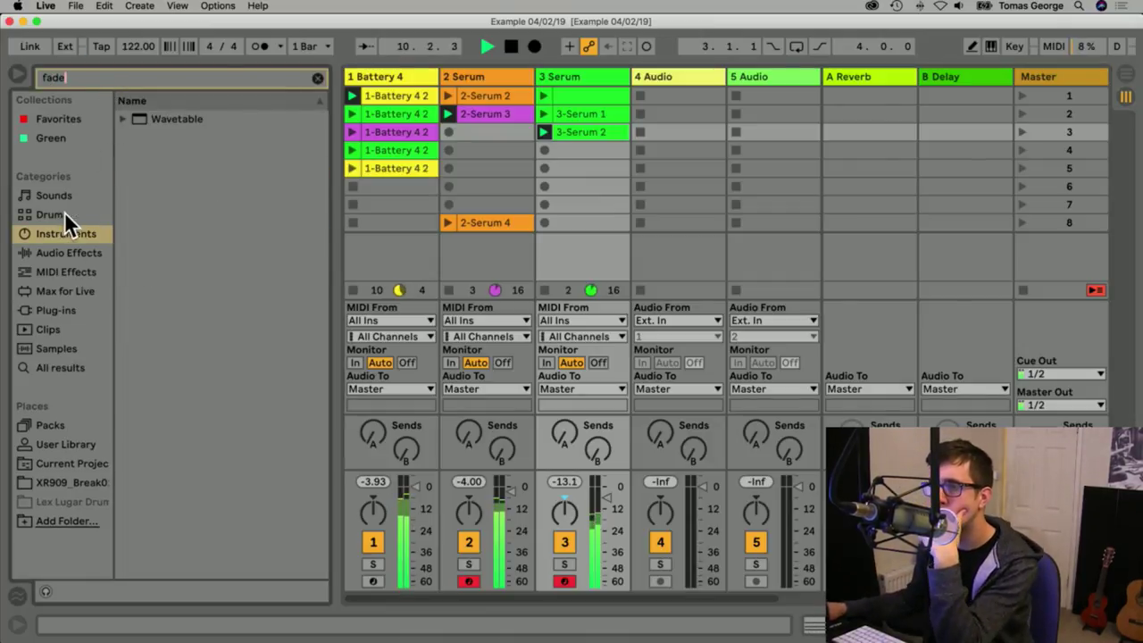
pyautogui.click(74, 274)
pyautogui.click(77, 253)
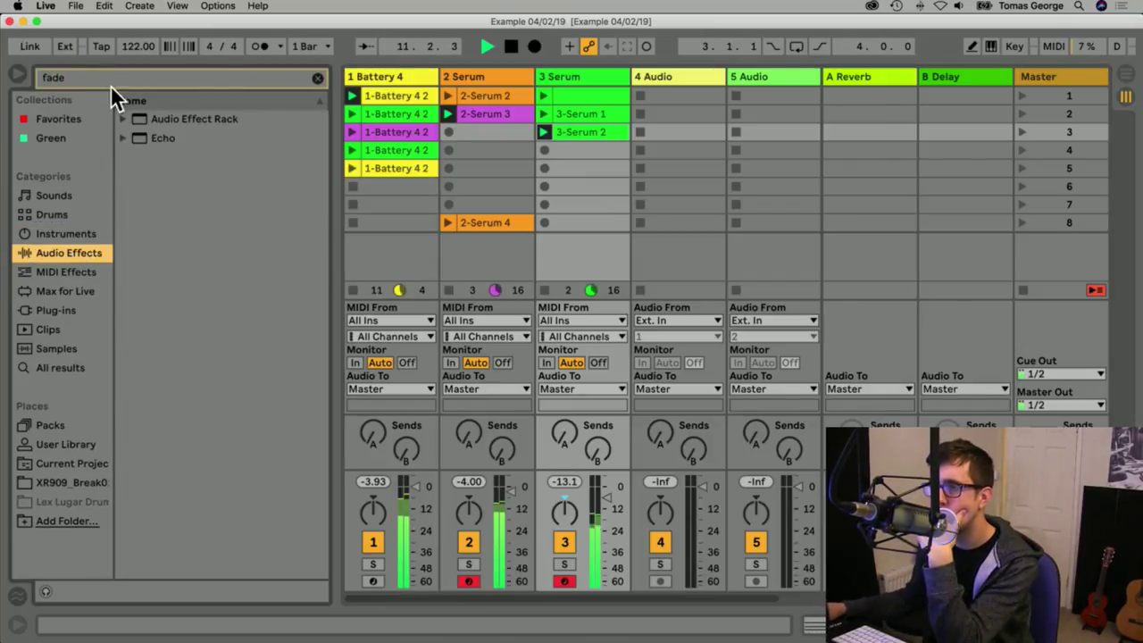
pyautogui.click(124, 119)
pyautogui.click(158, 138)
pyautogui.click(135, 138)
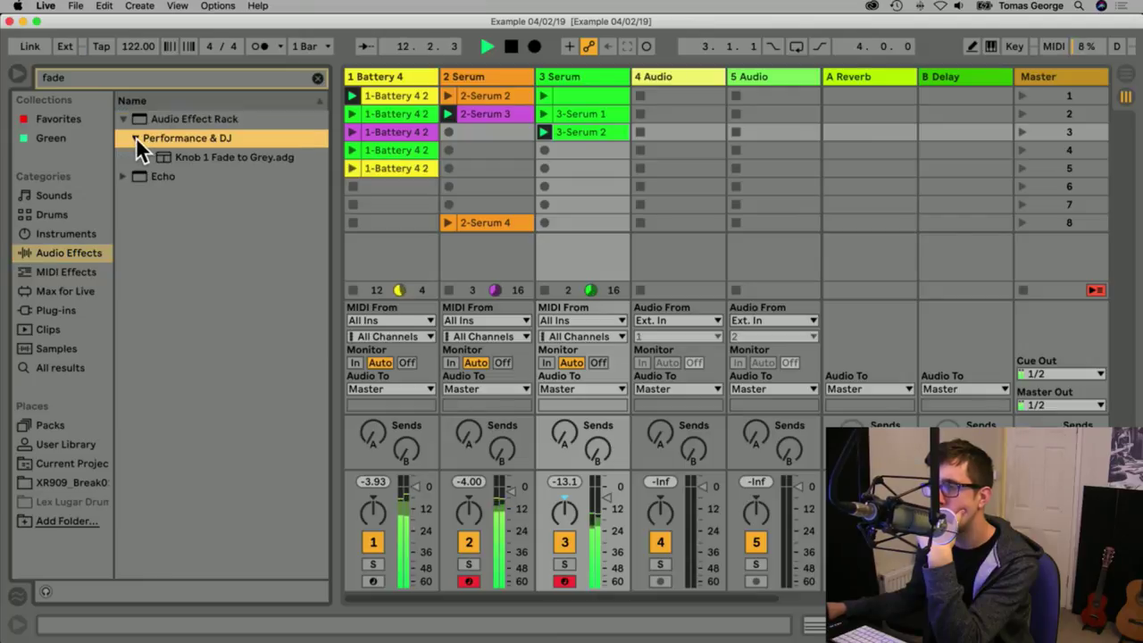
pyautogui.moveTo(182, 160); pyautogui.dragTo(582, 72)
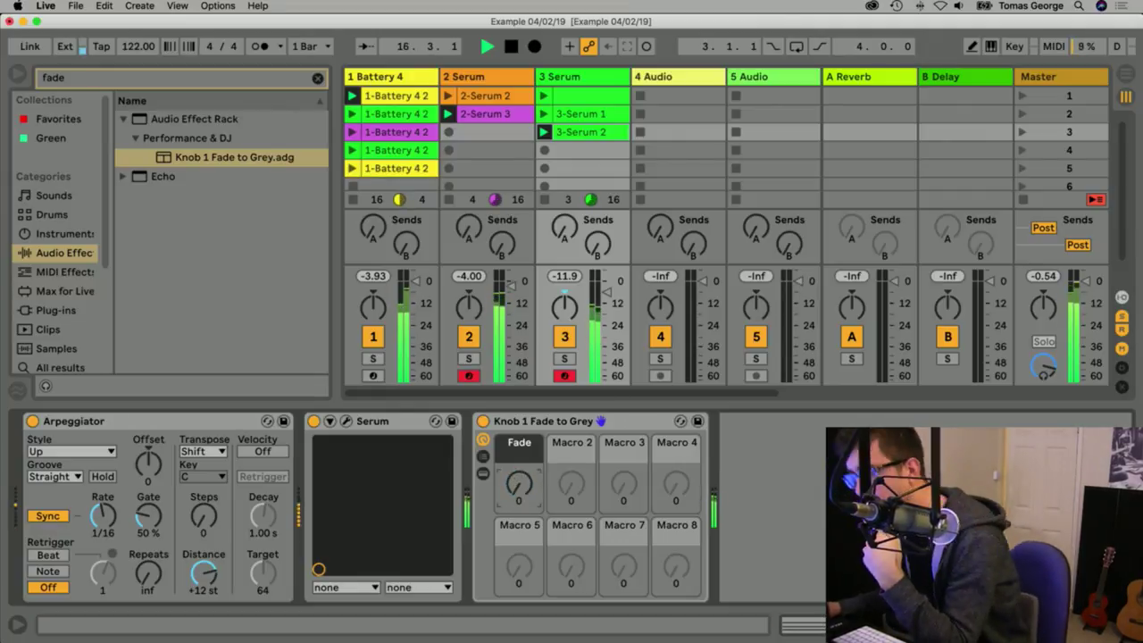
# Raise the Fade macro of the Fade to Grey rack to 127, and bring it back to 122 during playback.
pyautogui.moveTo(514, 478); pyautogui.dragTo(515, 366)
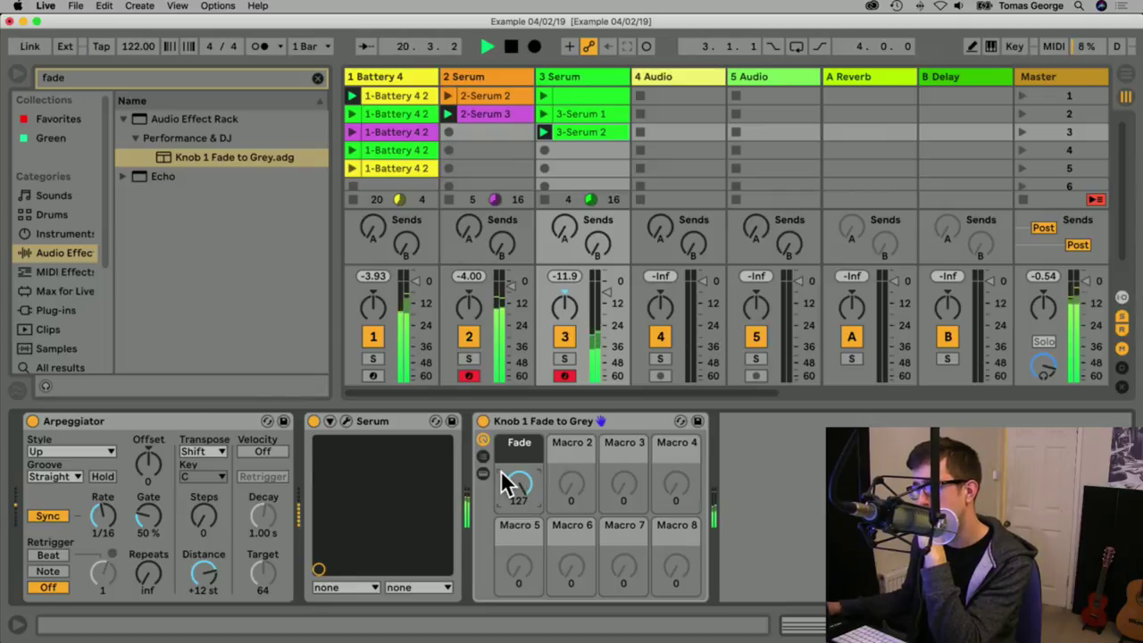
pyautogui.moveTo(519, 490)
pyautogui.mouseDown()
pyautogui.moveTo(519, 549)
pyautogui.moveTo(519, 485)
pyautogui.mouseUp()
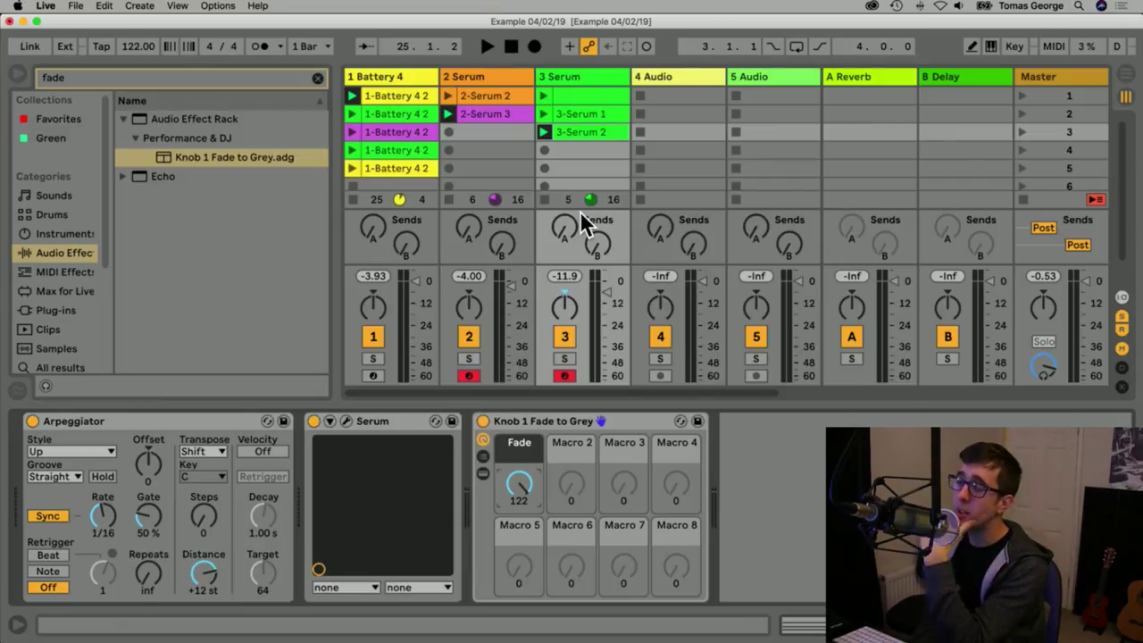
# Open the Battery 4 plug-in on track 1, look through its Effects, Modulation, Setup, Editor and Main pages, and close it.
pyautogui.click(407, 75)
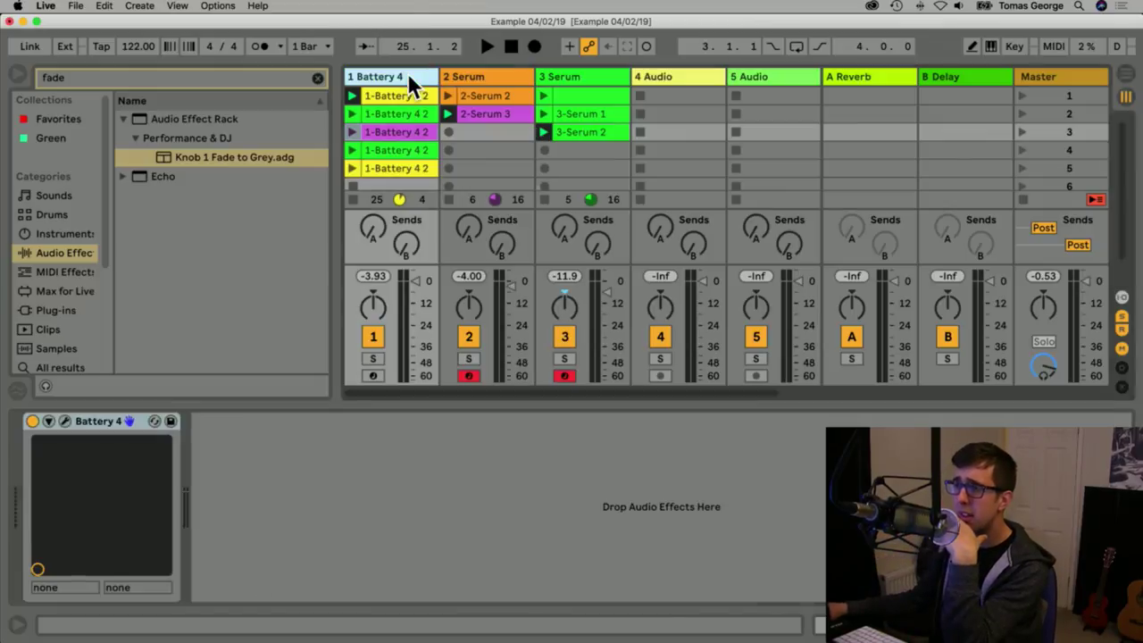
pyautogui.click(64, 419)
pyautogui.click(64, 418)
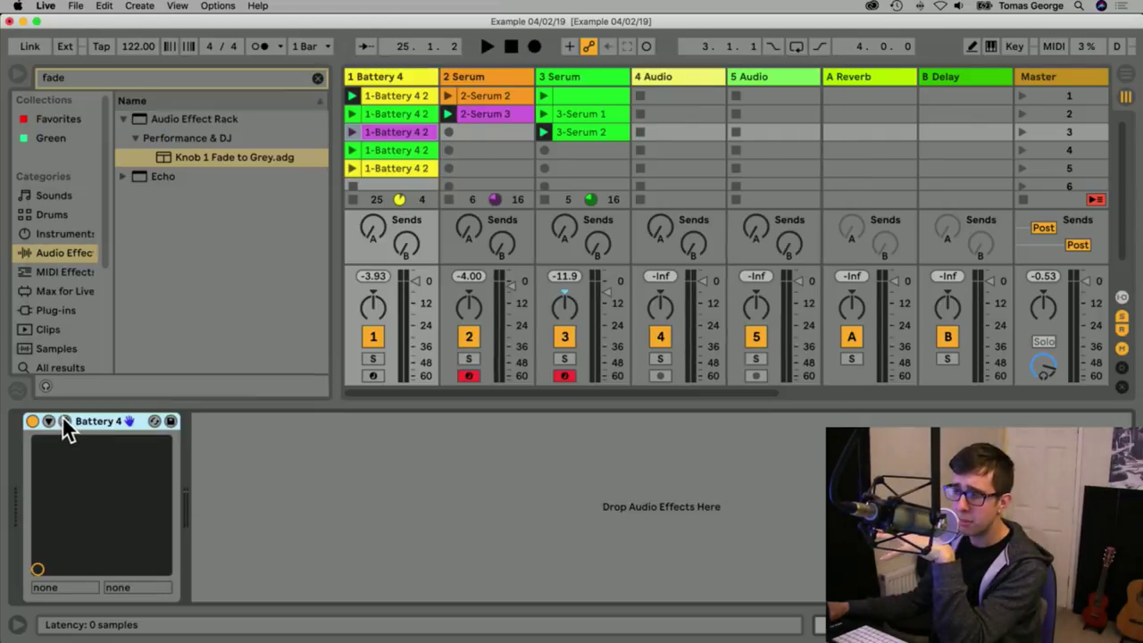
pyautogui.click(65, 419)
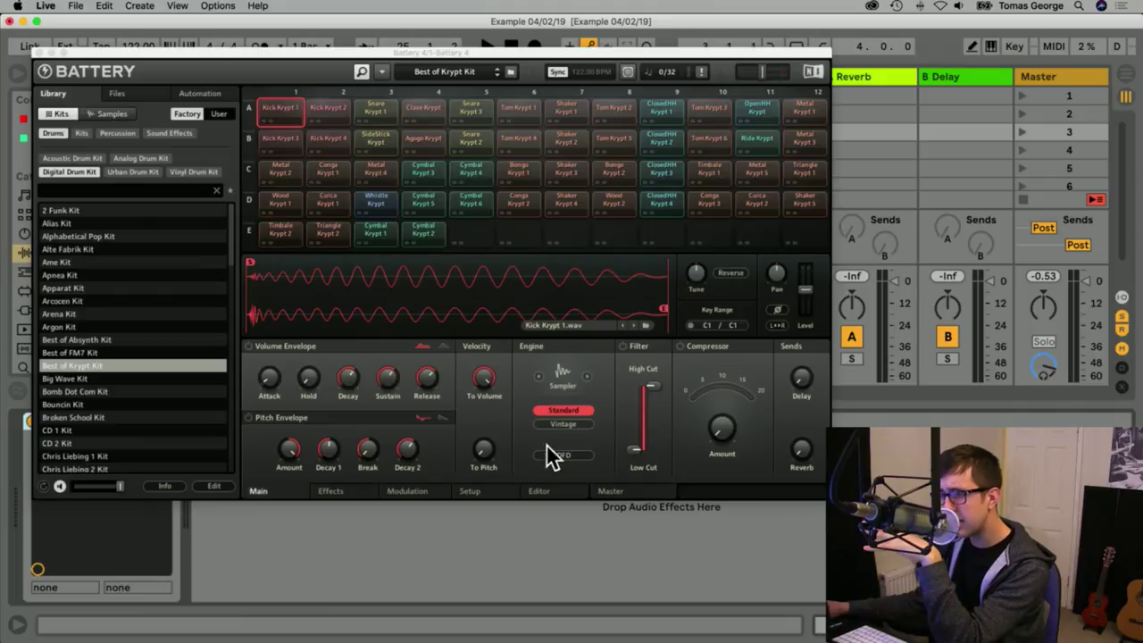
pyautogui.click(331, 492)
pyautogui.click(407, 492)
pyautogui.click(469, 491)
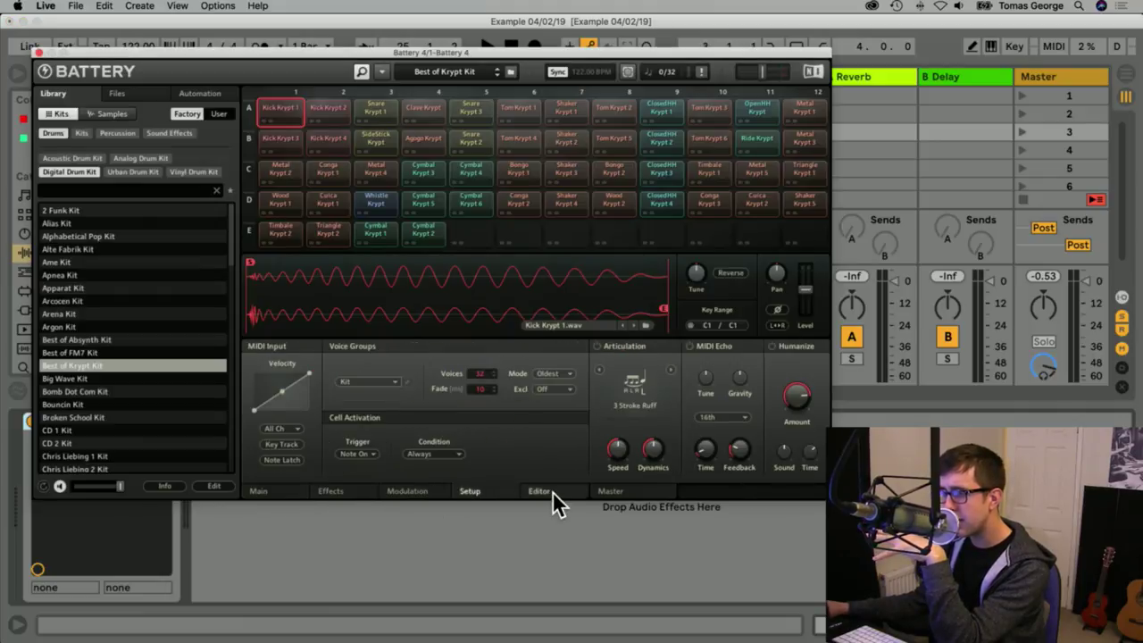
pyautogui.click(539, 491)
pyautogui.click(259, 491)
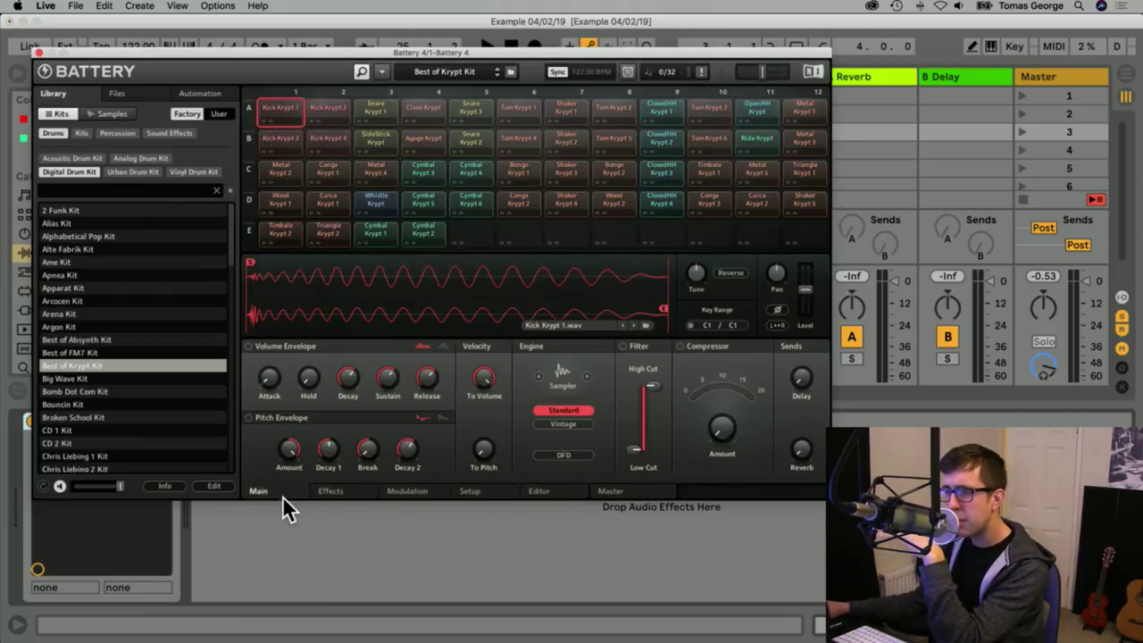
pyautogui.click(38, 52)
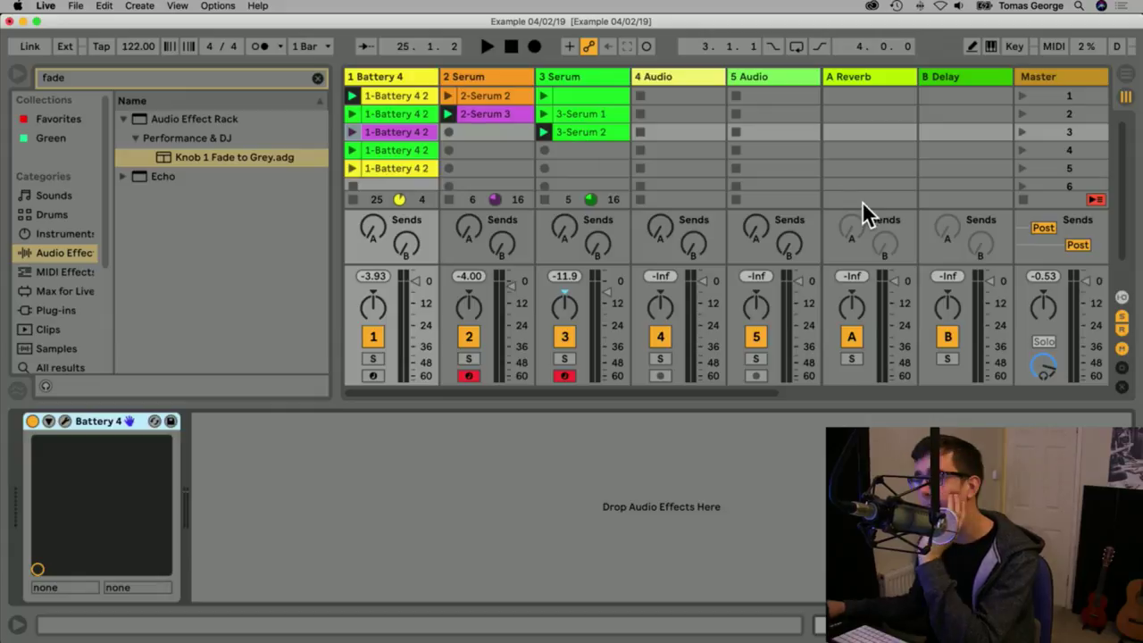
# Launch the first Battery clip and turn the Fade macro on track 3 down to 0 during playback.
pyautogui.click(350, 94)
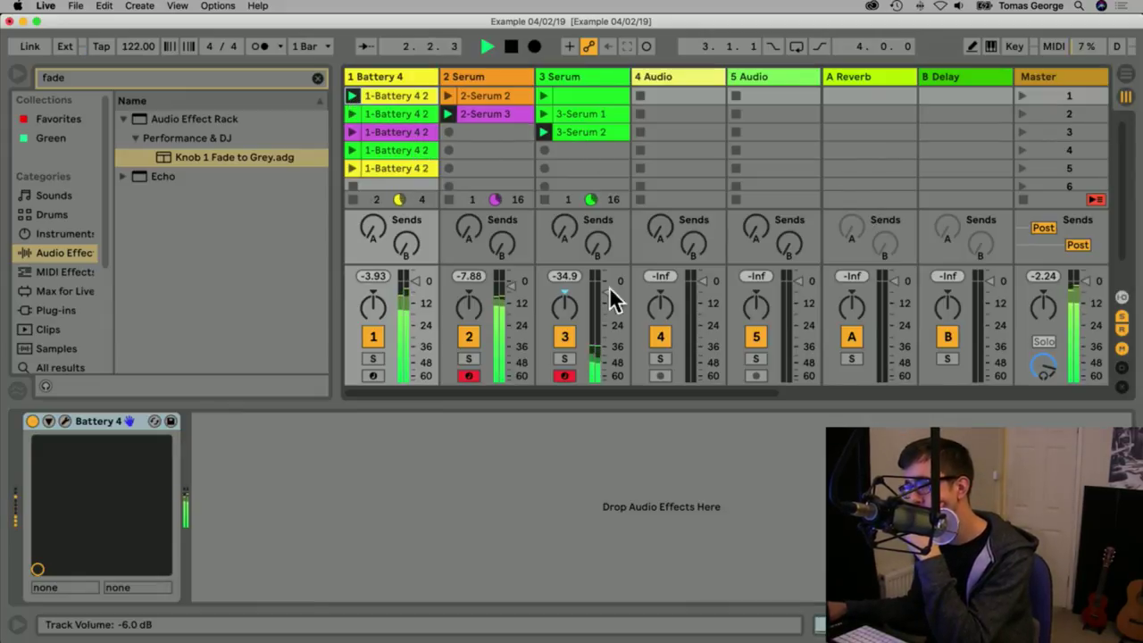
pyautogui.click(548, 76)
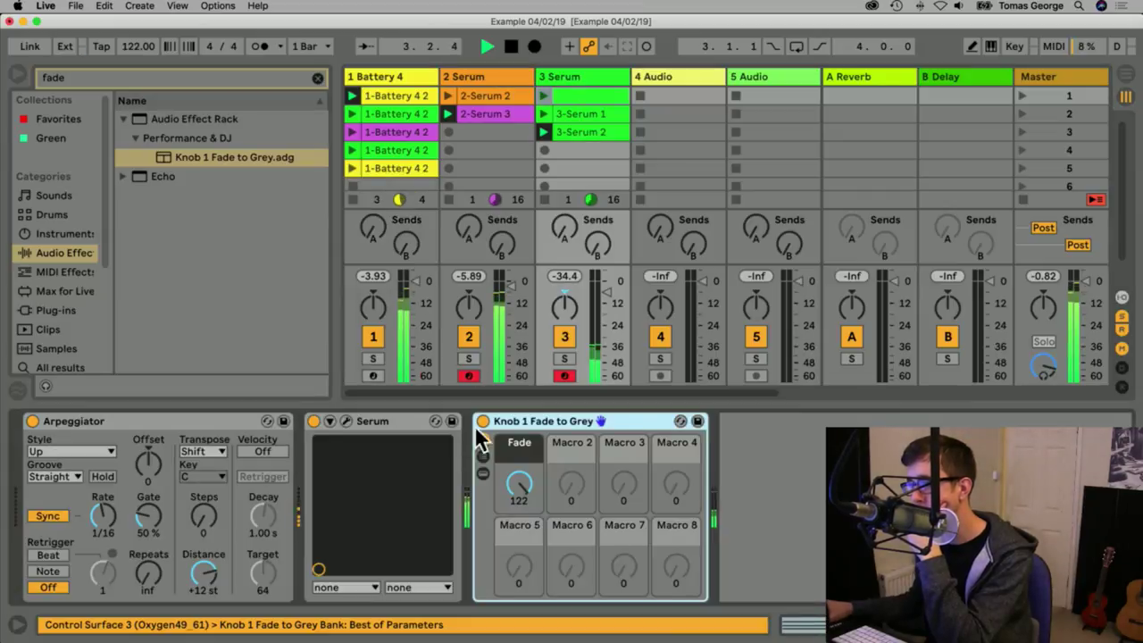
pyautogui.moveTo(519, 484); pyautogui.dragTo(519, 472)
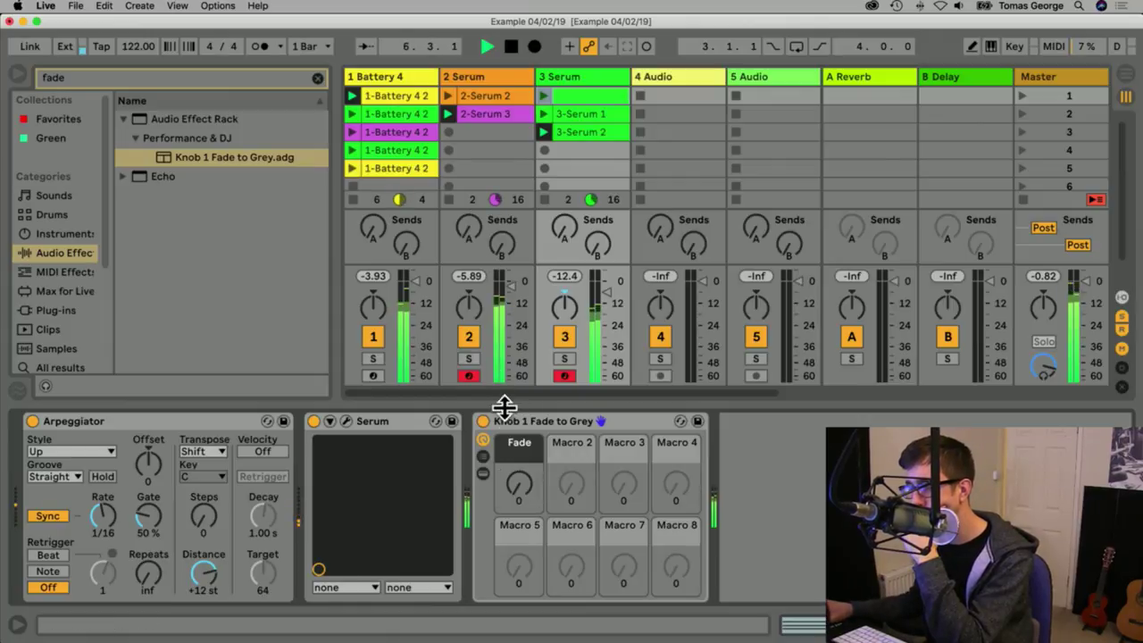
# Collapse the device view and disarm track 2 Serum for recording during playback.
pyautogui.moveTo(502, 405); pyautogui.dragTo(496, 544)
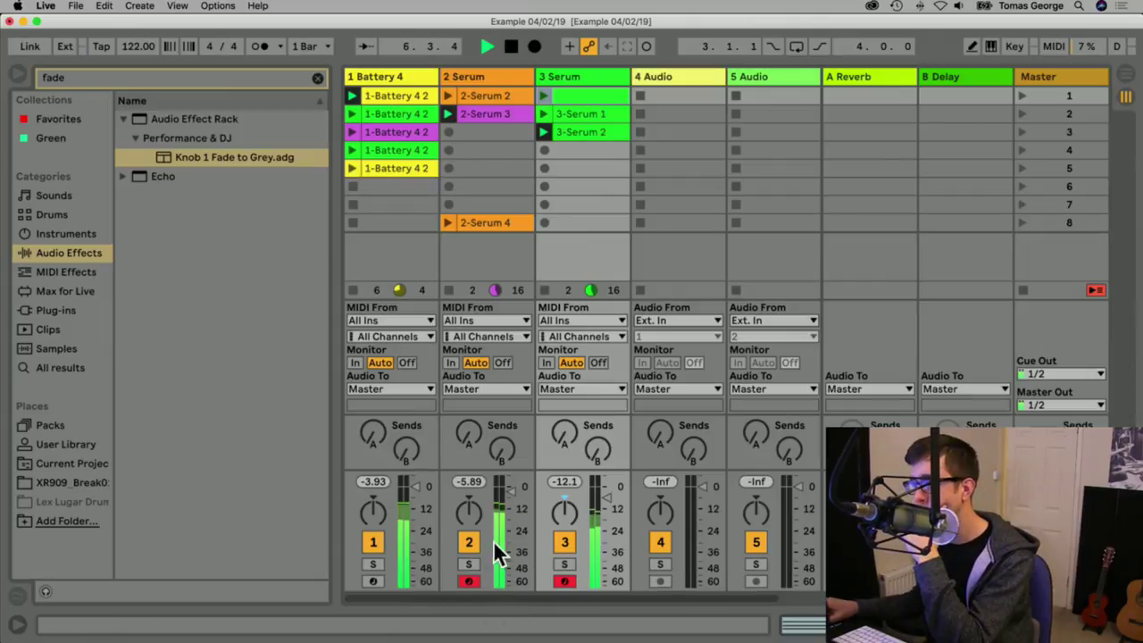
pyautogui.click(572, 148)
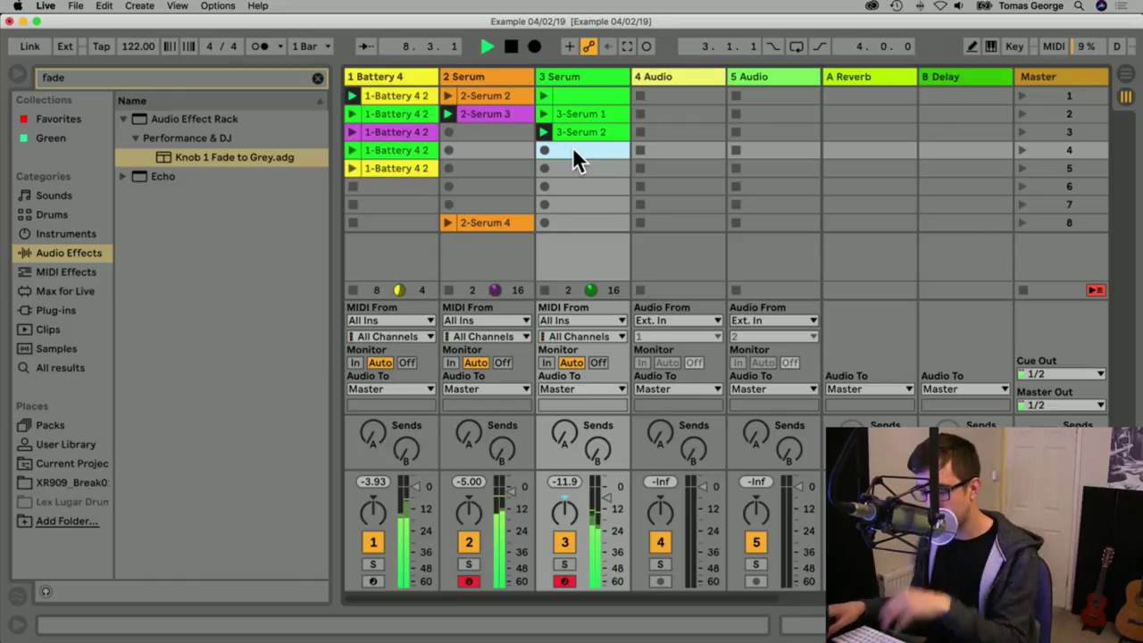
pyautogui.click(586, 76)
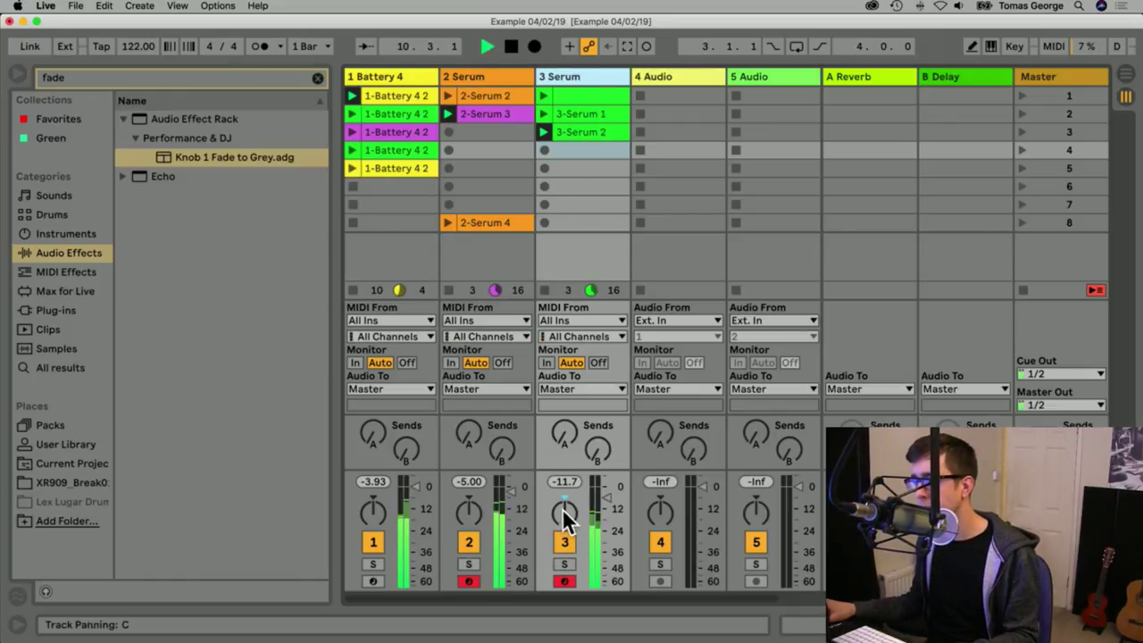
pyautogui.click(469, 582)
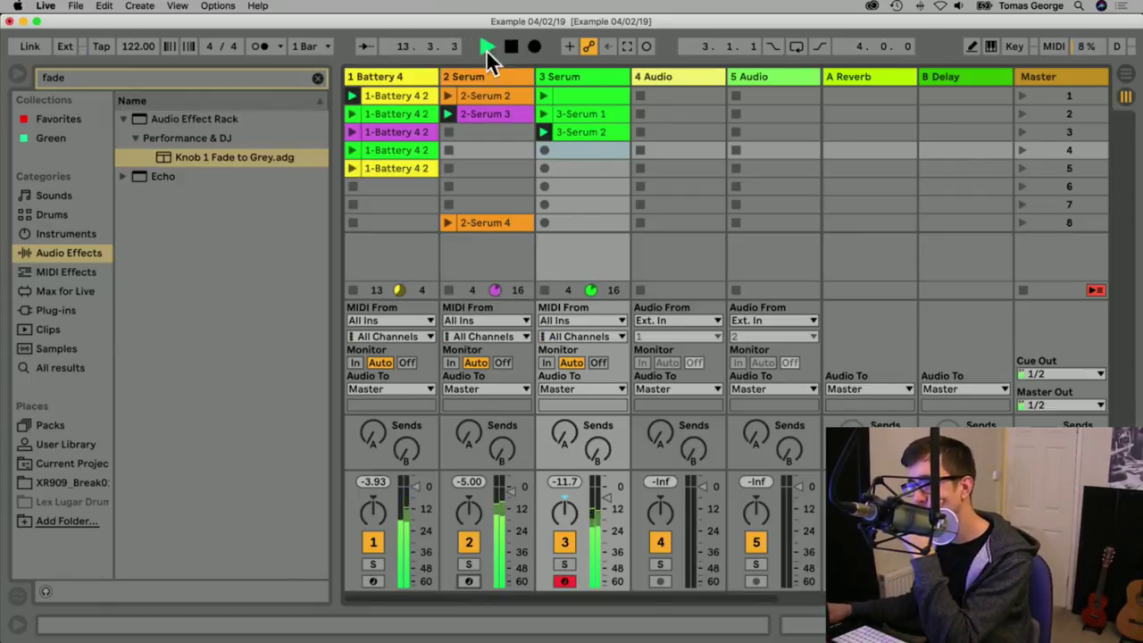
# Insert a new MIDI track after track 3 Serum and set its monitoring to Auto.
pyautogui.click(572, 75)
pyautogui.click(147, 5)
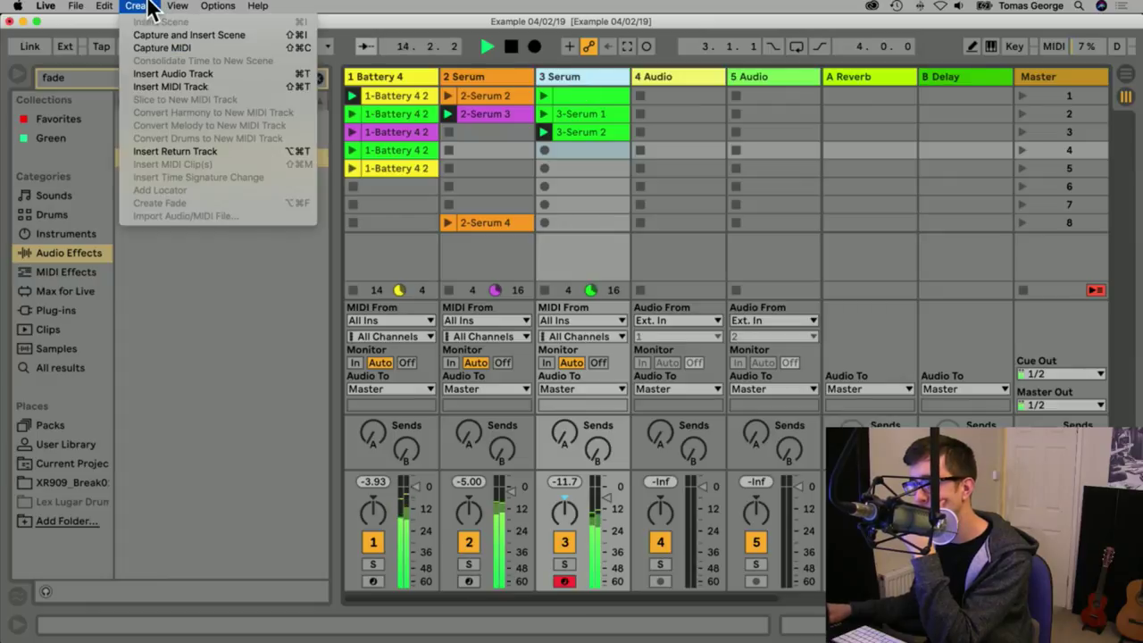
pyautogui.click(147, 85)
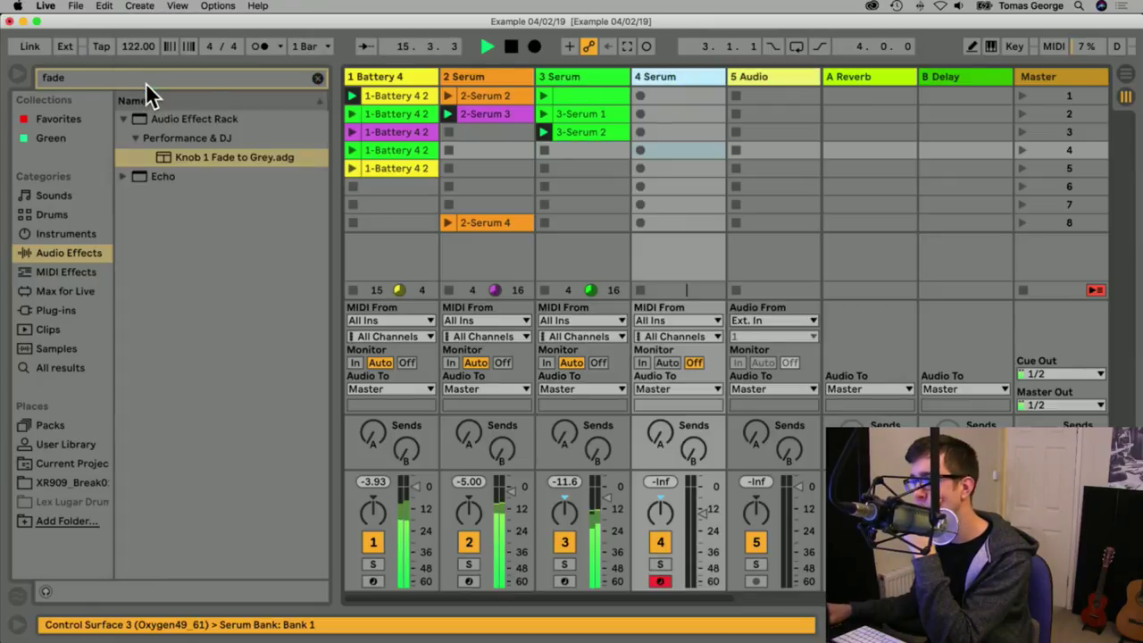
pyautogui.click(666, 363)
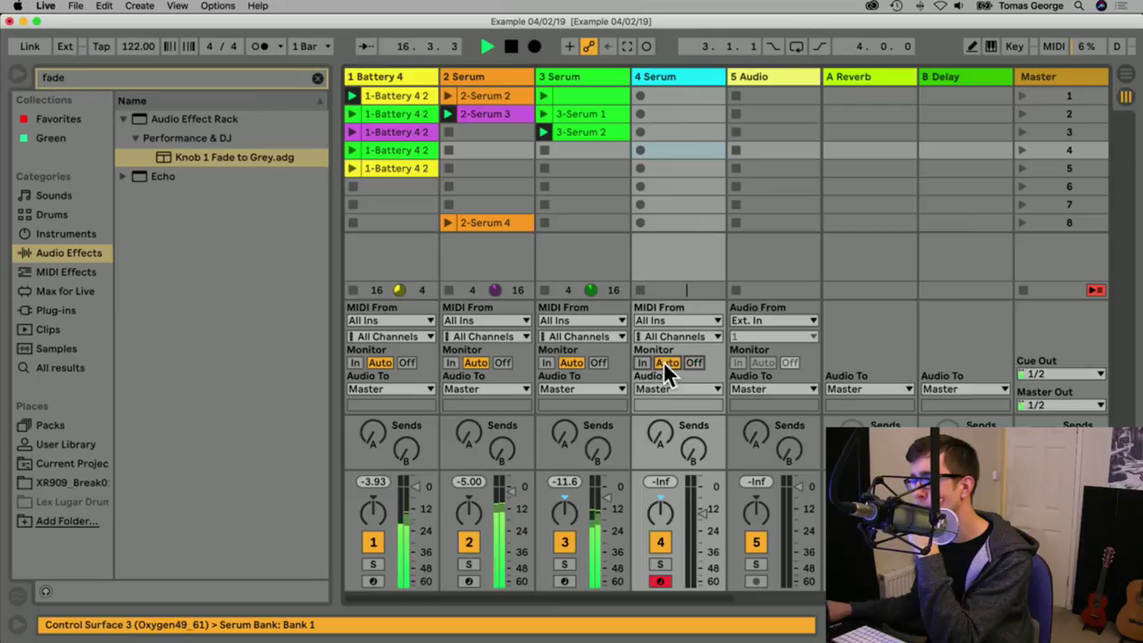
# Open the Serum plug-in on track 4, load the user preset DeadMau5 Pluck and close the plug-in.
pyautogui.doubleClick(670, 71)
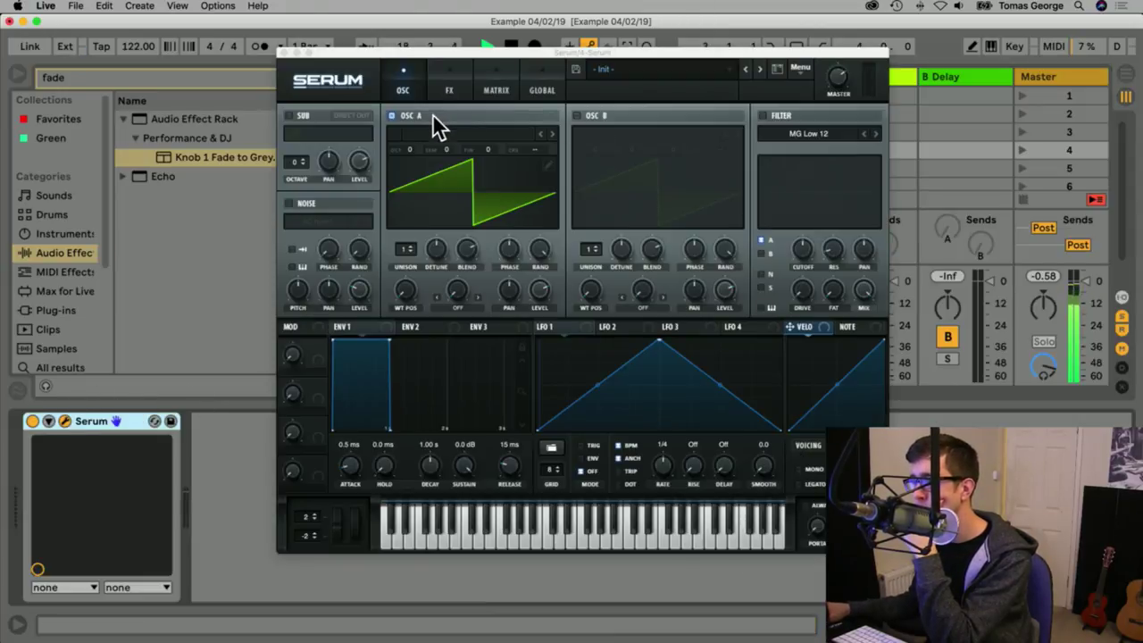
pyautogui.click(656, 70)
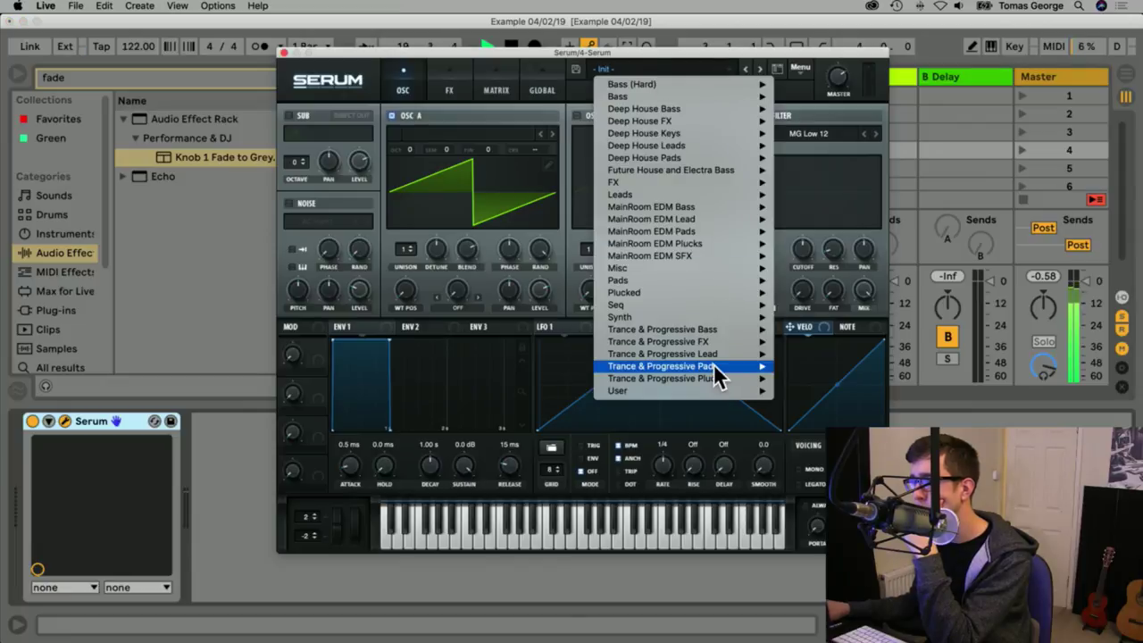
pyautogui.moveTo(714, 393)
pyautogui.click(816, 403)
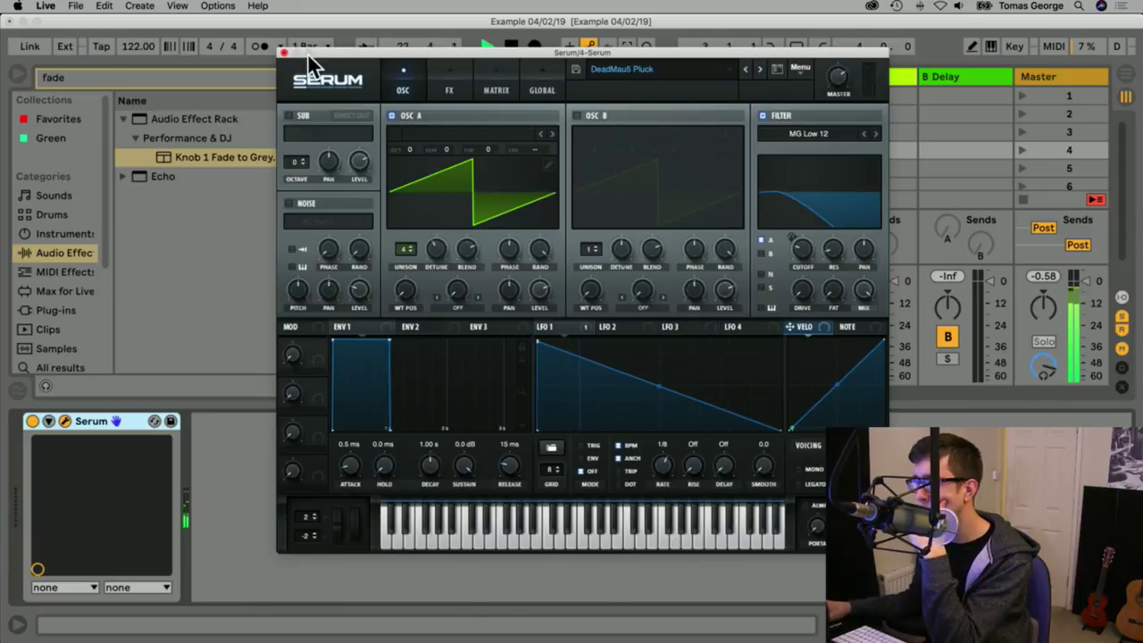
pyautogui.click(284, 53)
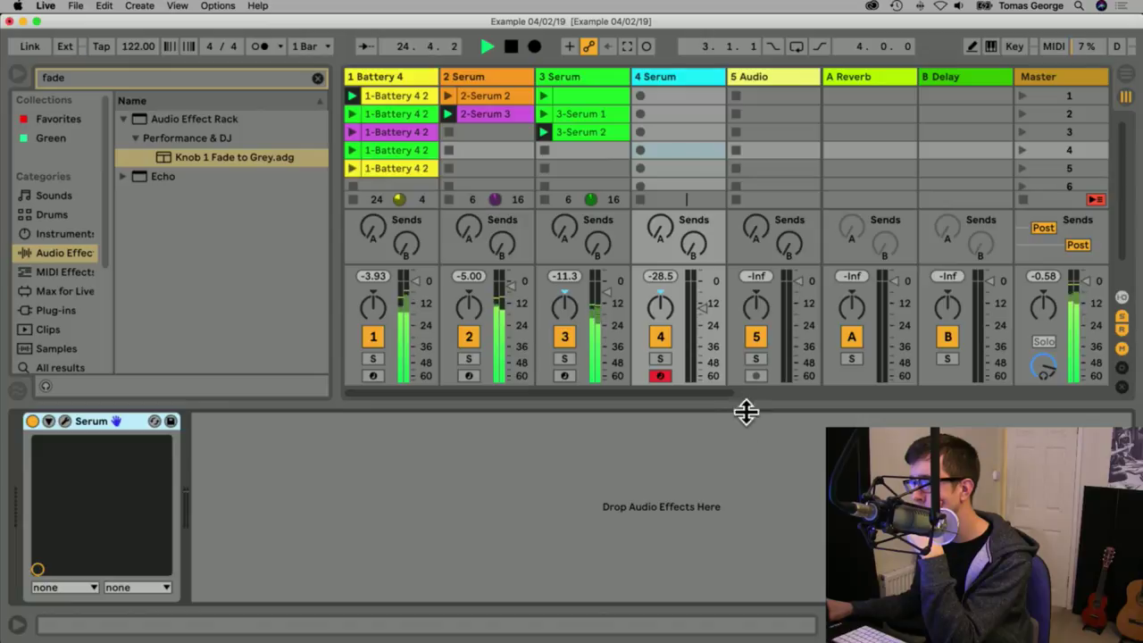
# Expand the mixer, try track 4's monitoring on In while auditioning the pluck, and return it to Auto.
pyautogui.moveTo(748, 408); pyautogui.dragTo(748, 603)
pyautogui.click(641, 362)
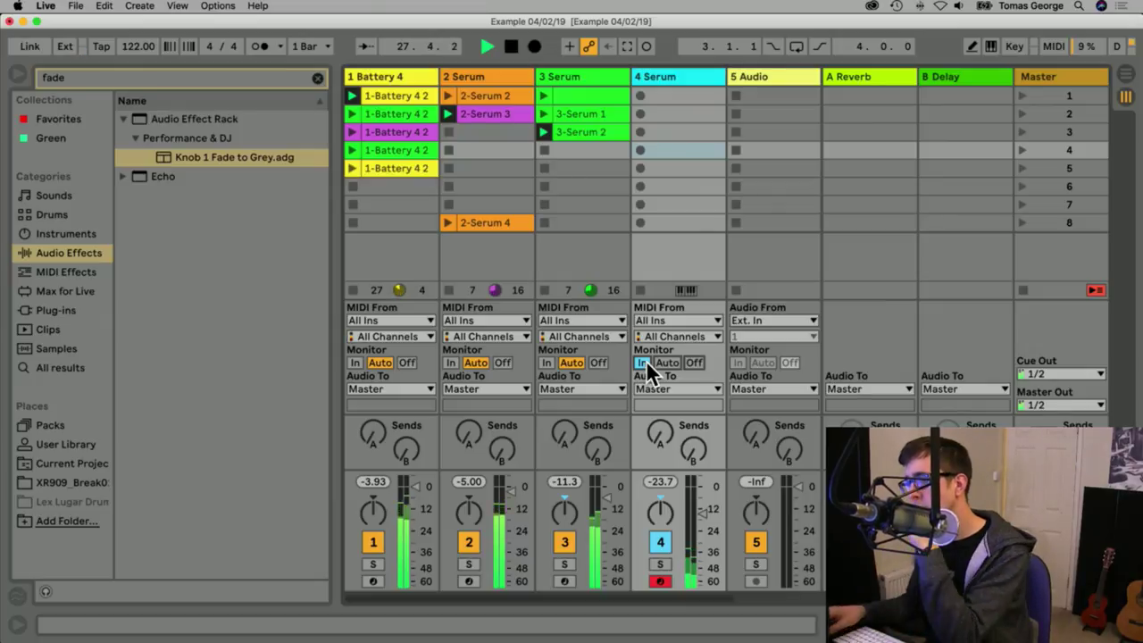
pyautogui.click(667, 363)
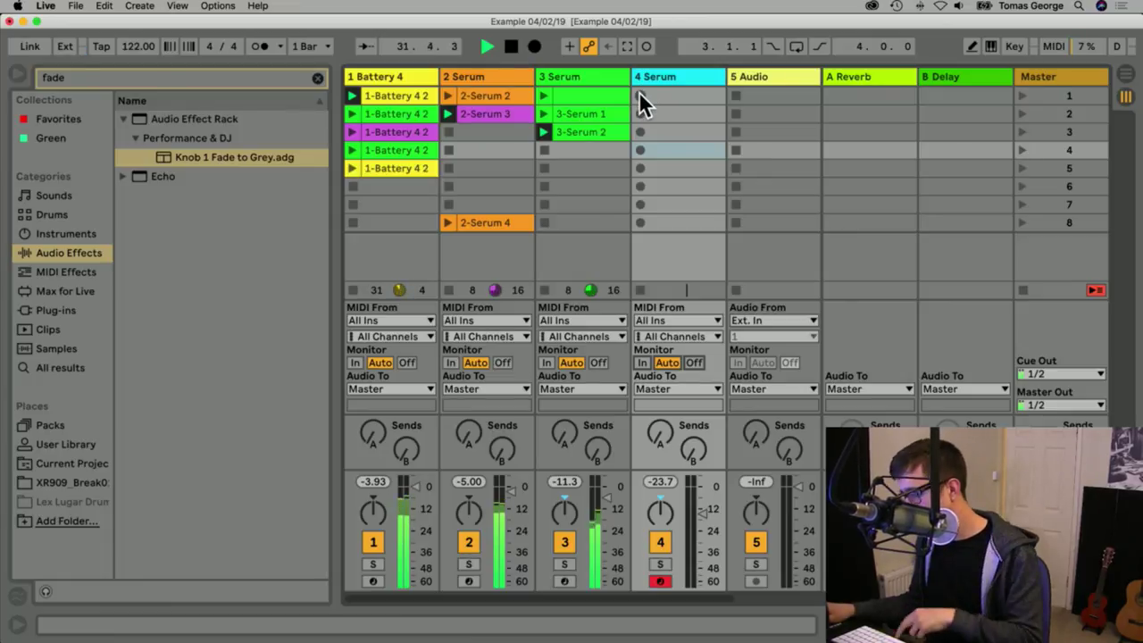
# Stop playback and lower the volumes of tracks 1 to 3, setting track 1 to -3.0 dB and track 3 to -12 dB.
pyautogui.press('space')
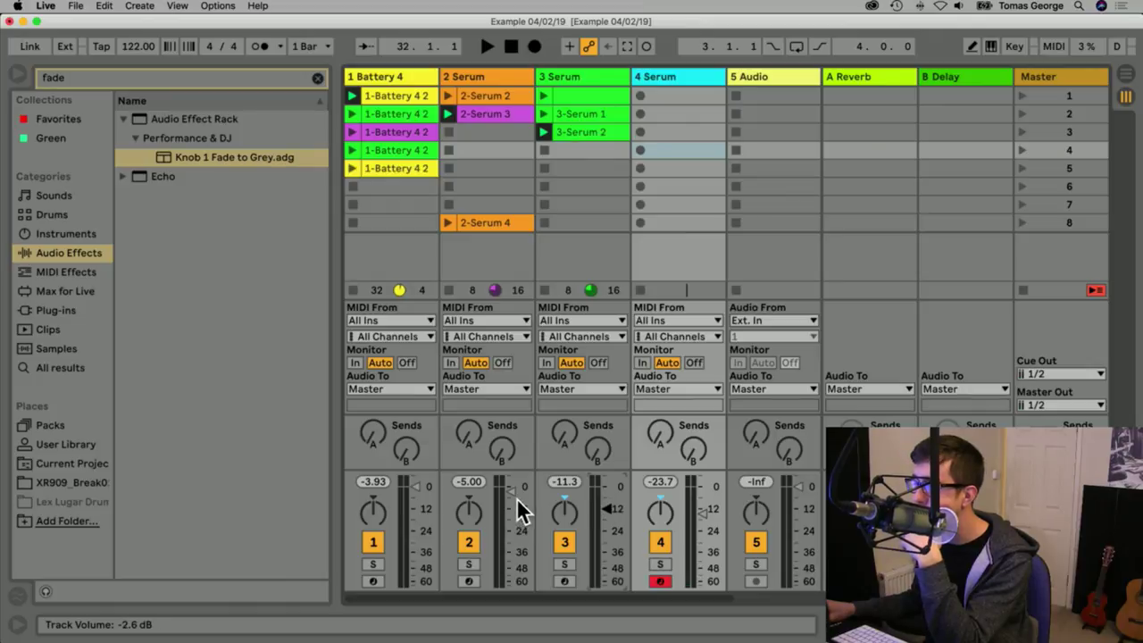
pyautogui.moveTo(427, 498); pyautogui.dragTo(418, 503)
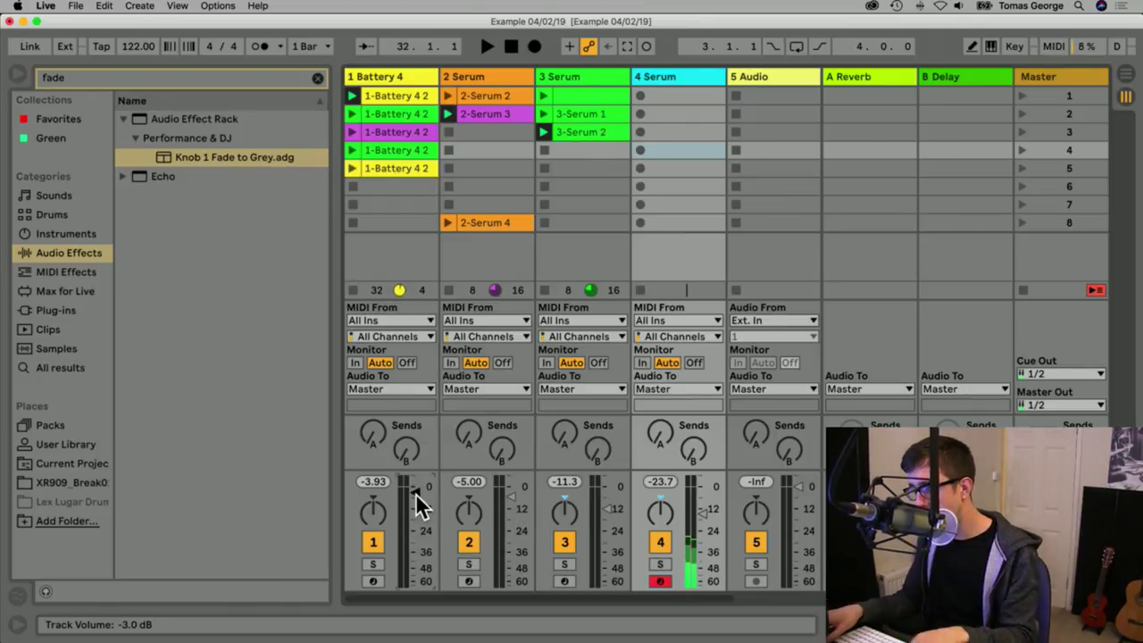
# Open the Serum plug-in on track 4, turn on its Sub oscillator and close the plug-in.
pyautogui.doubleClick(671, 76)
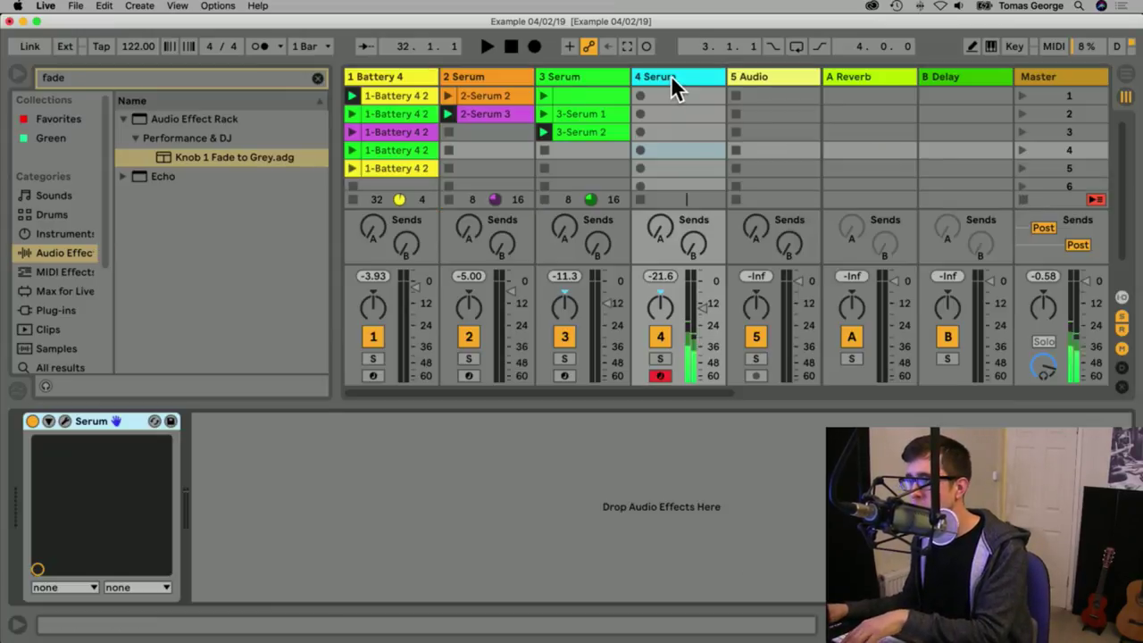
pyautogui.click(66, 420)
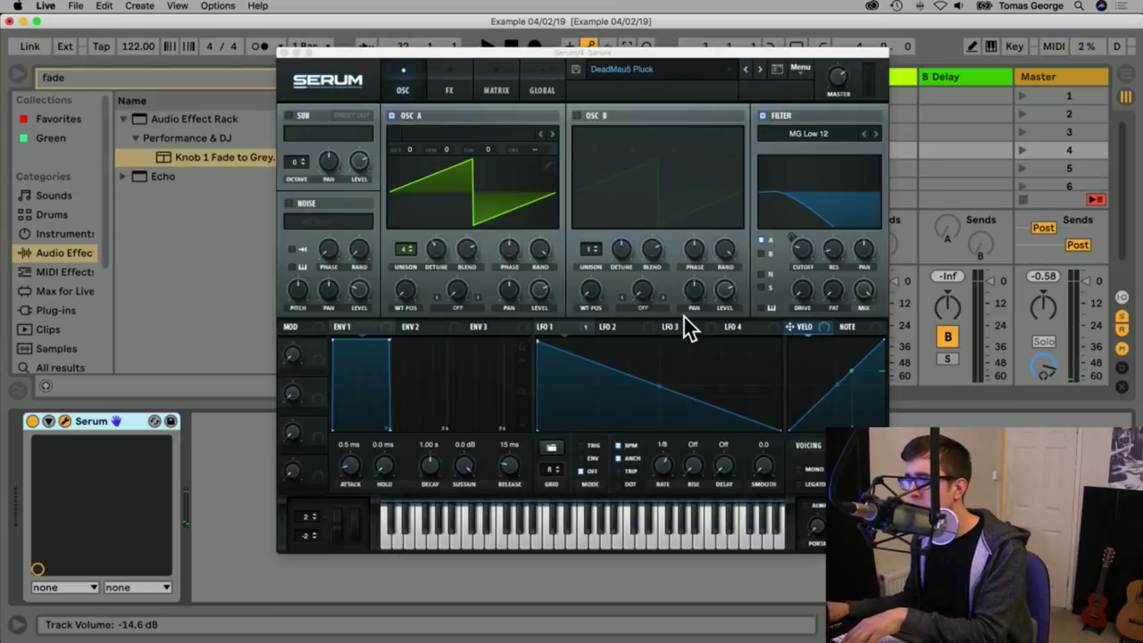
pyautogui.click(837, 78)
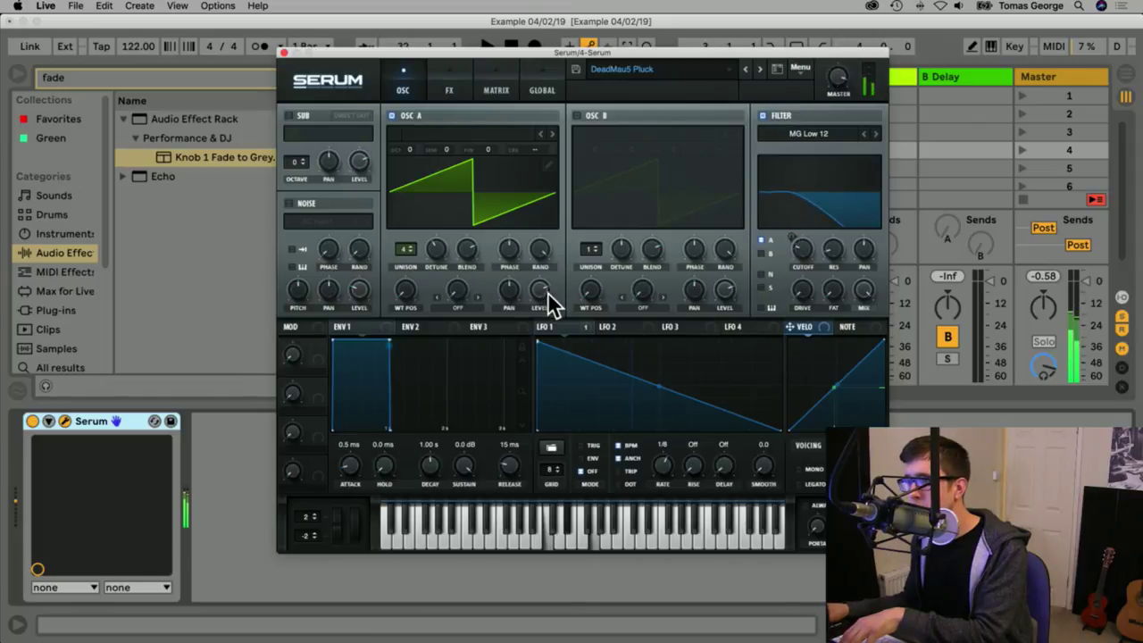
pyautogui.moveTo(538, 285)
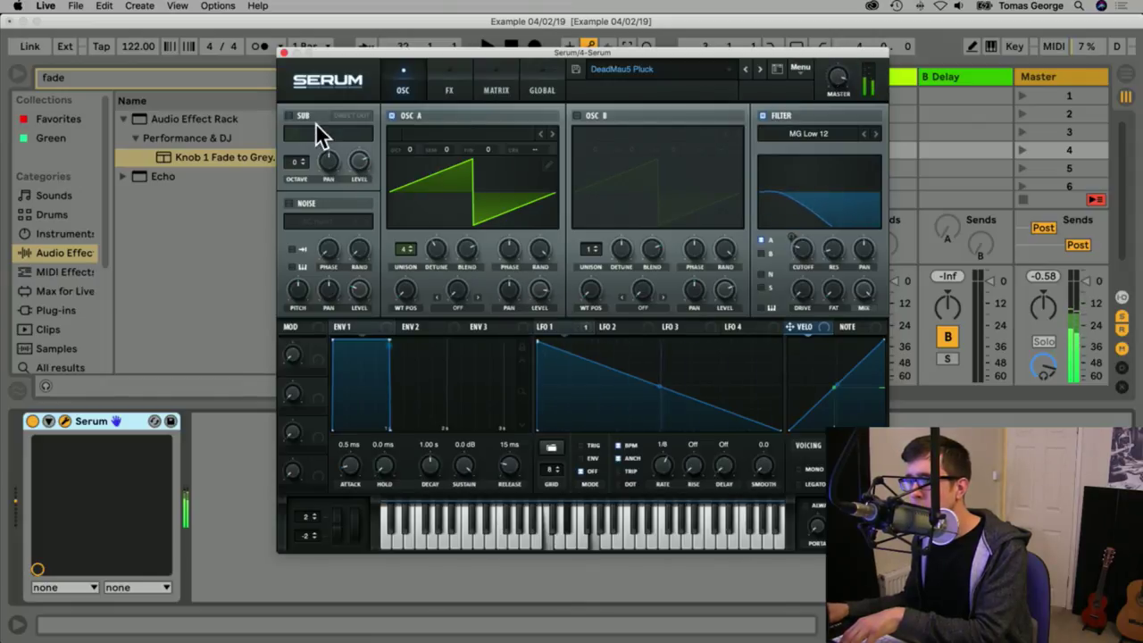
pyautogui.click(290, 115)
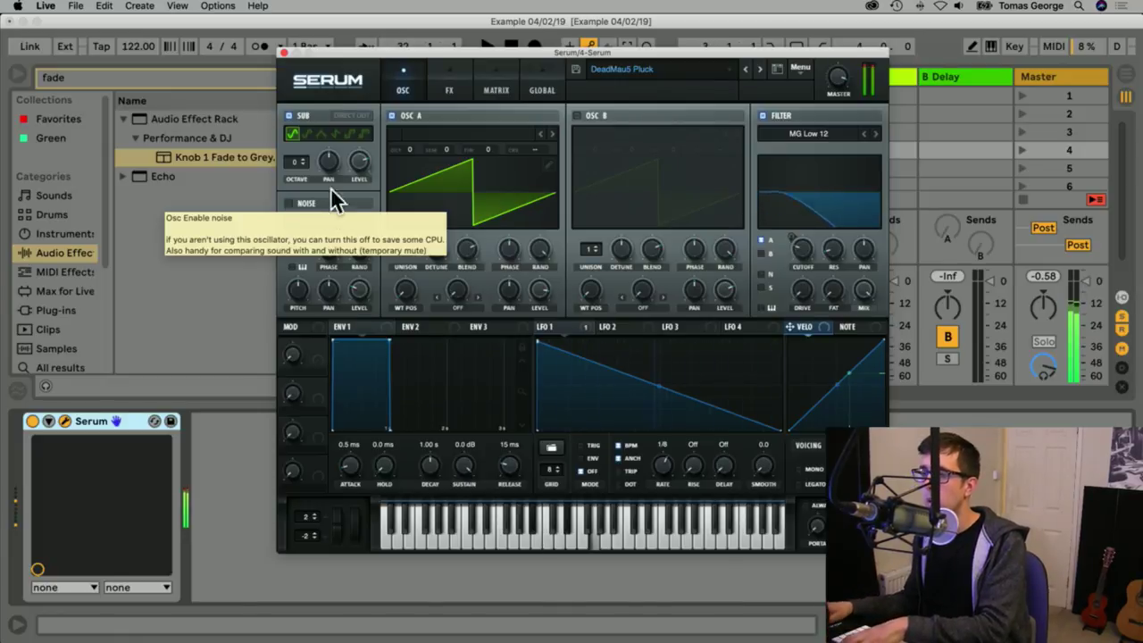
pyautogui.click(284, 52)
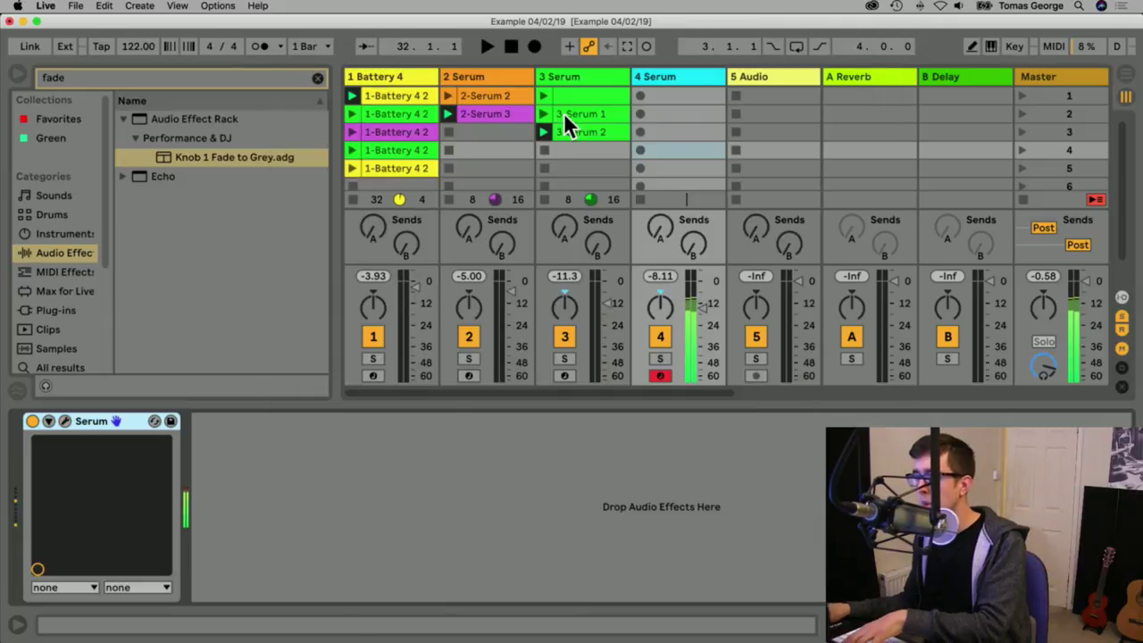
# Record takes on track 4 Serum in slots 1 and 5, stop playback and delete the slot 1 clip.
pyautogui.click(641, 95)
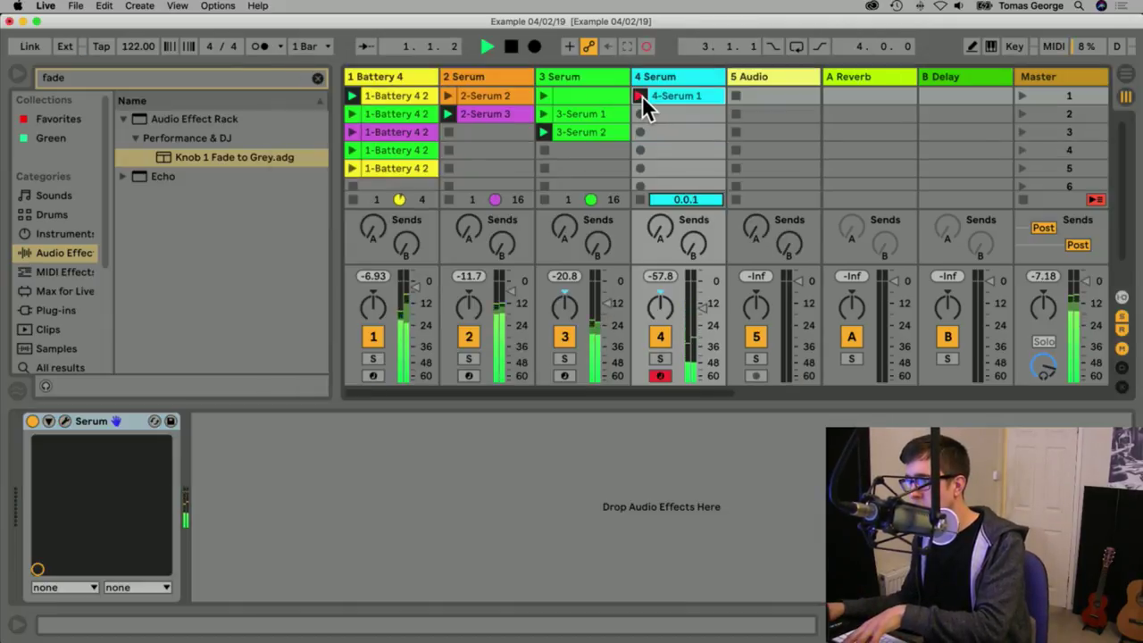
pyautogui.click(639, 170)
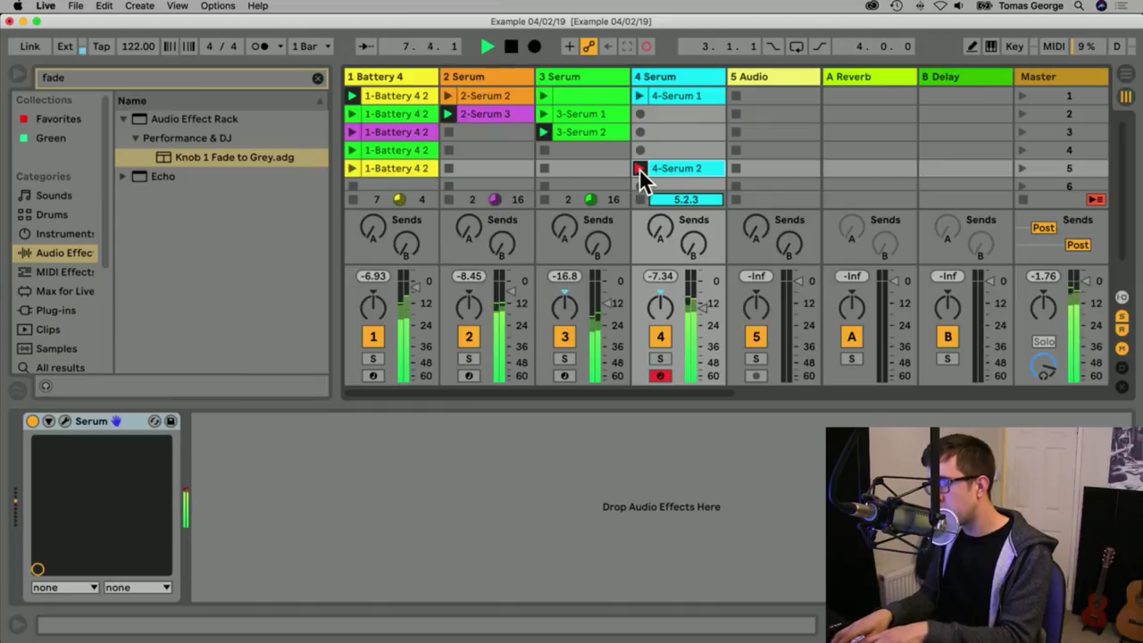
pyautogui.click(639, 169)
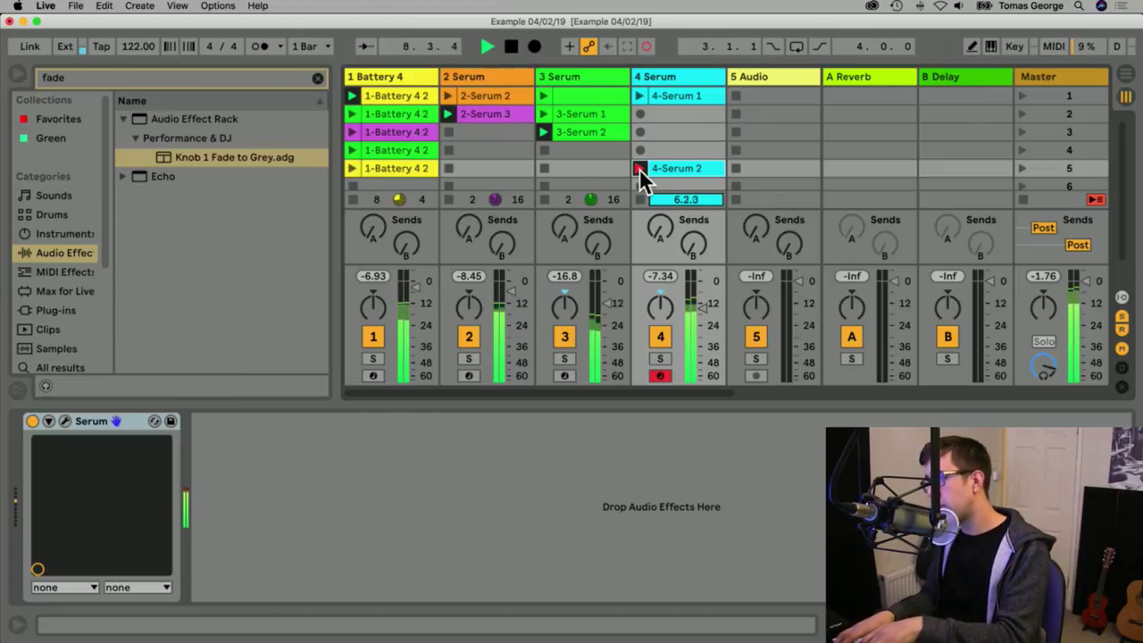
pyautogui.click(681, 167)
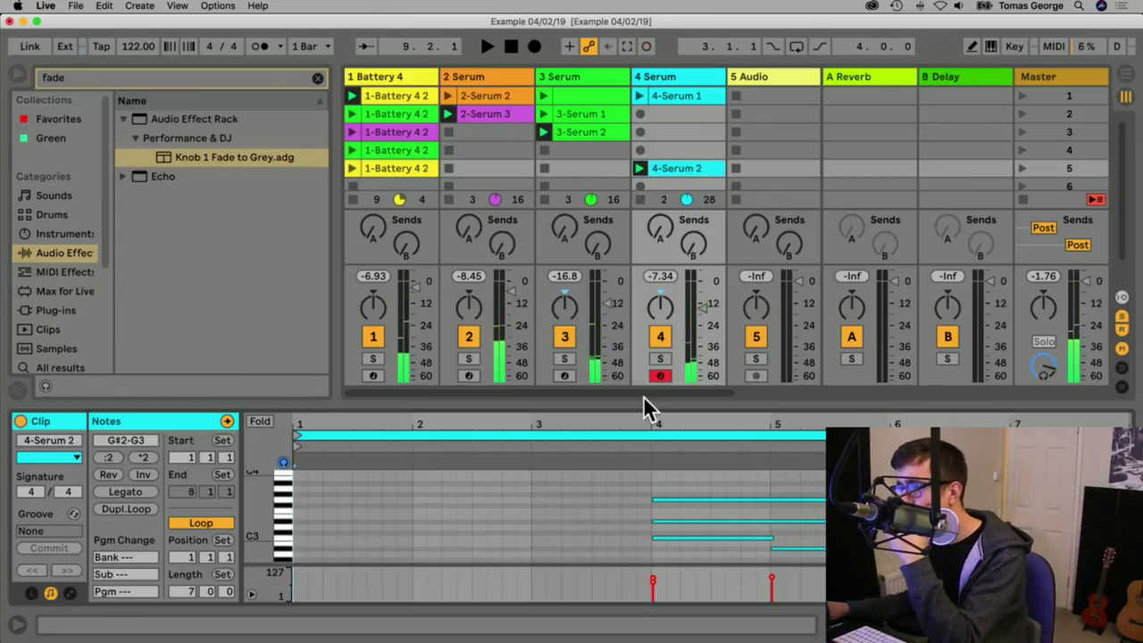
pyautogui.click(676, 97)
pyautogui.press('Delete')
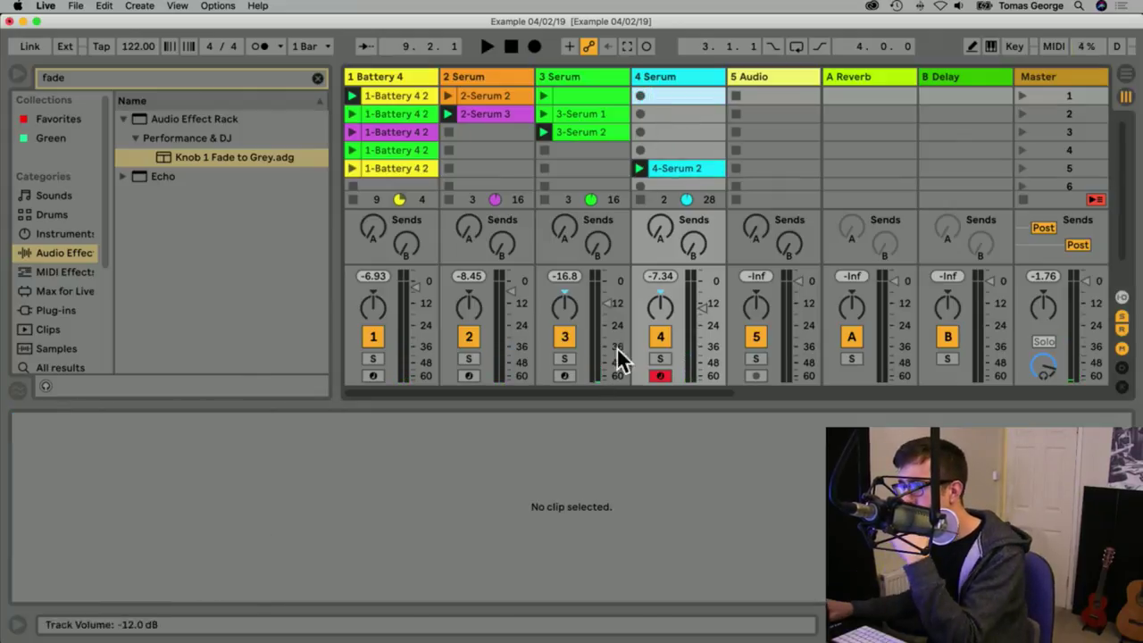
# In the slot 5 clip on track 4, trim the overlapping G#2 note to end at bar 7, and hide the clip view.
pyautogui.click(666, 169)
pyautogui.moveTo(590, 403); pyautogui.dragTo(577, 123)
pyautogui.press('super+a')
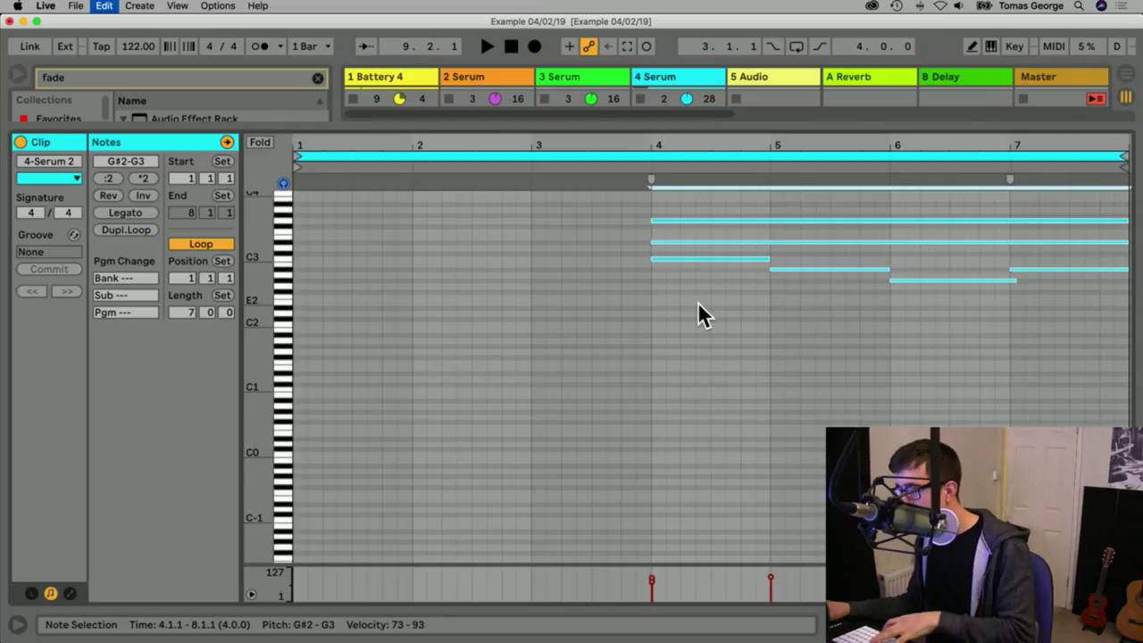
pyautogui.click(699, 315)
pyautogui.click(884, 271)
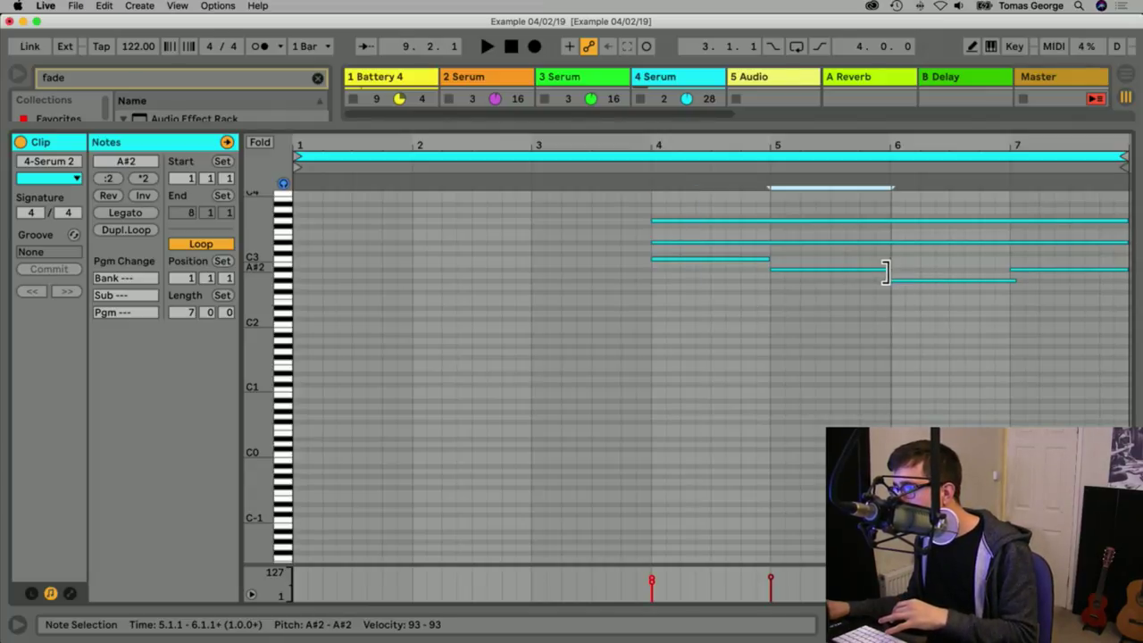
pyautogui.click(1009, 281)
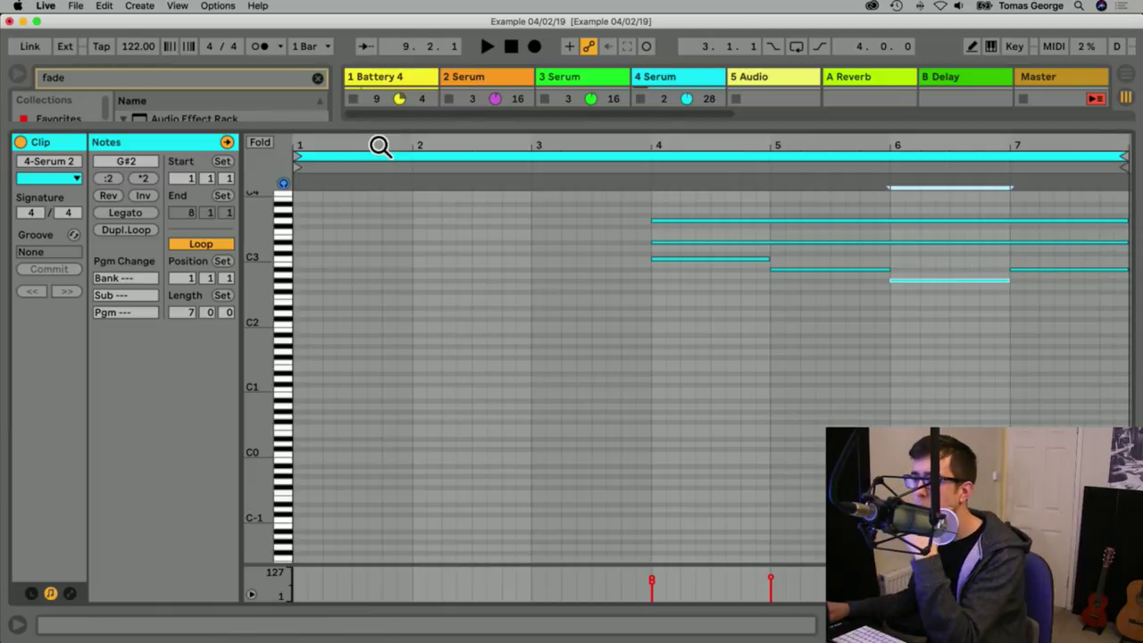
pyautogui.click(1126, 626)
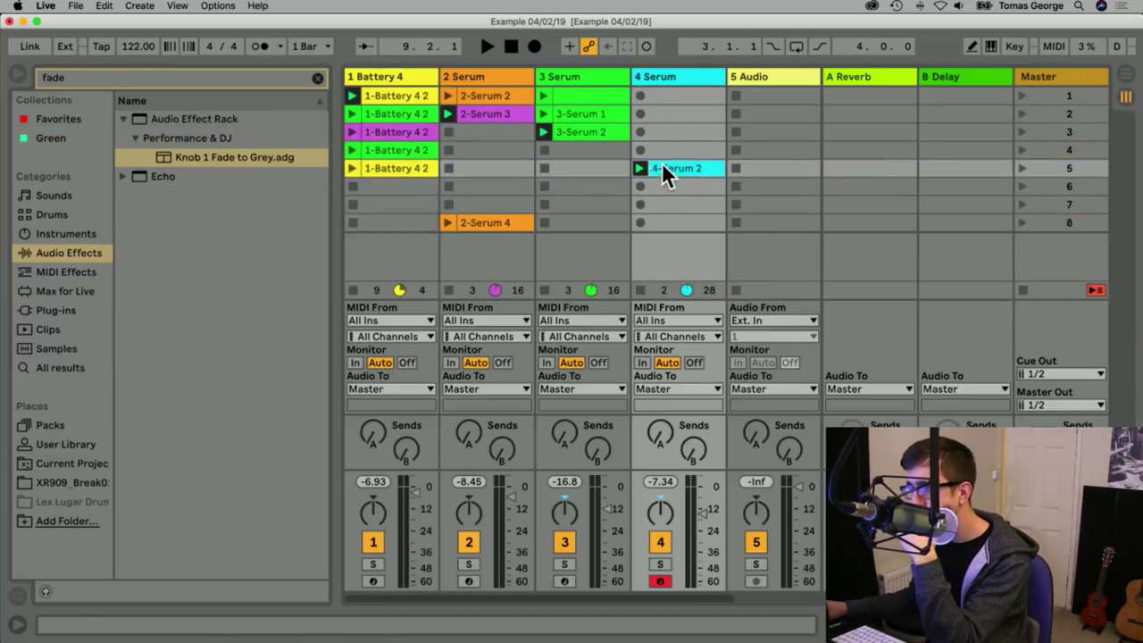
# Play the track 4 clip briefly, move it to scene 1, and shift track 3's three clips down one scene each.
pyautogui.click(638, 168)
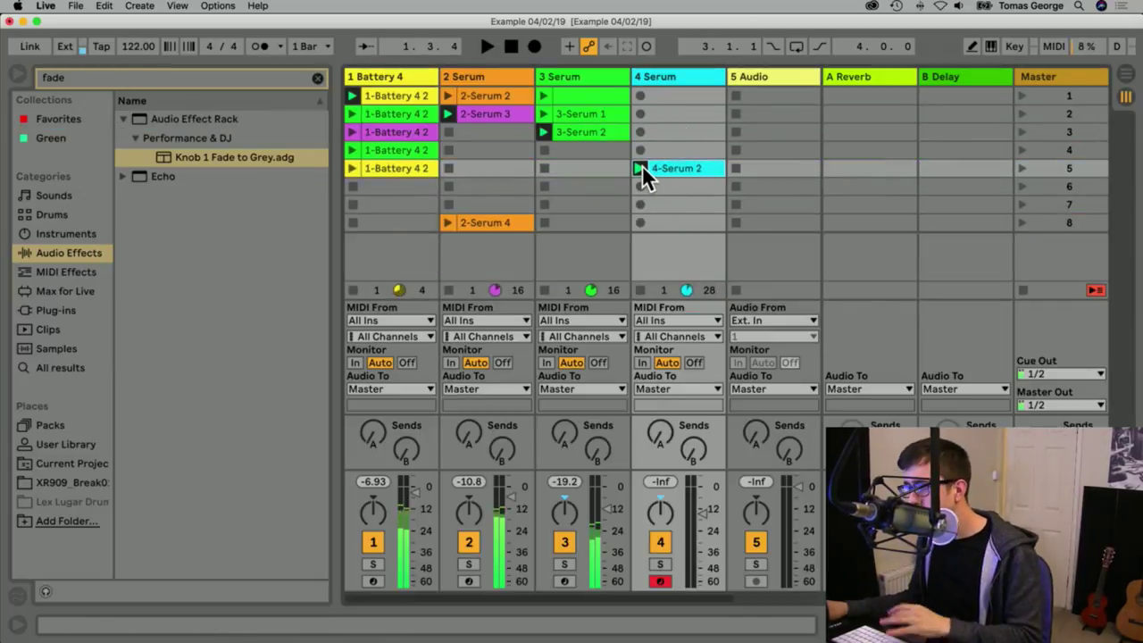
pyautogui.moveTo(672, 170); pyautogui.dragTo(659, 95)
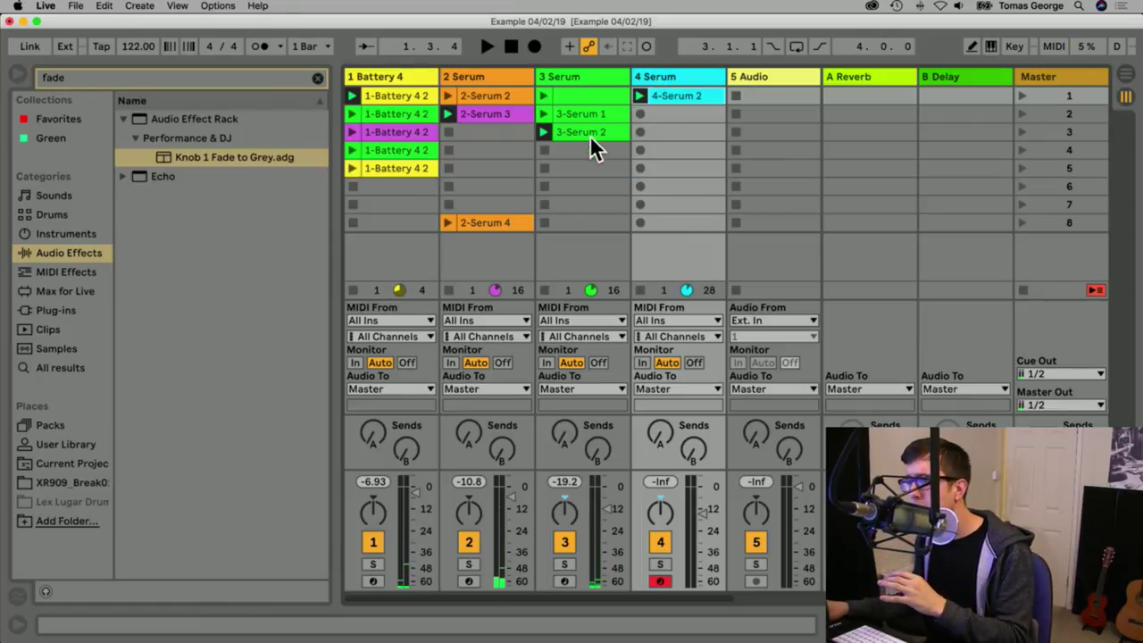
pyautogui.moveTo(590, 134); pyautogui.dragTo(589, 152)
pyautogui.moveTo(581, 112); pyautogui.dragTo(579, 129)
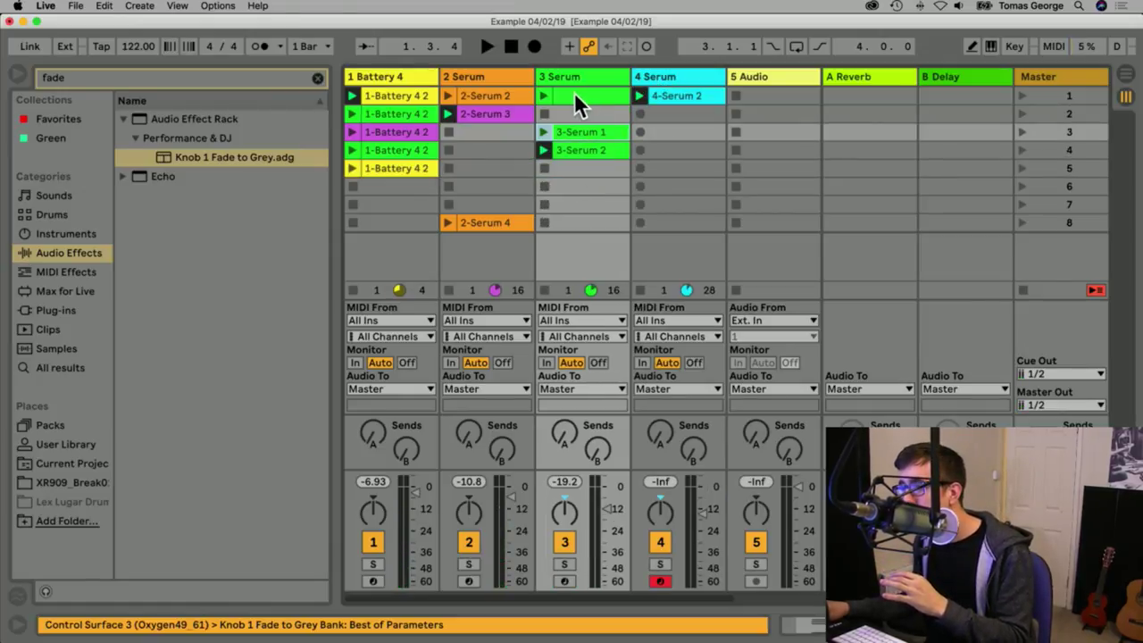
pyautogui.click(572, 113)
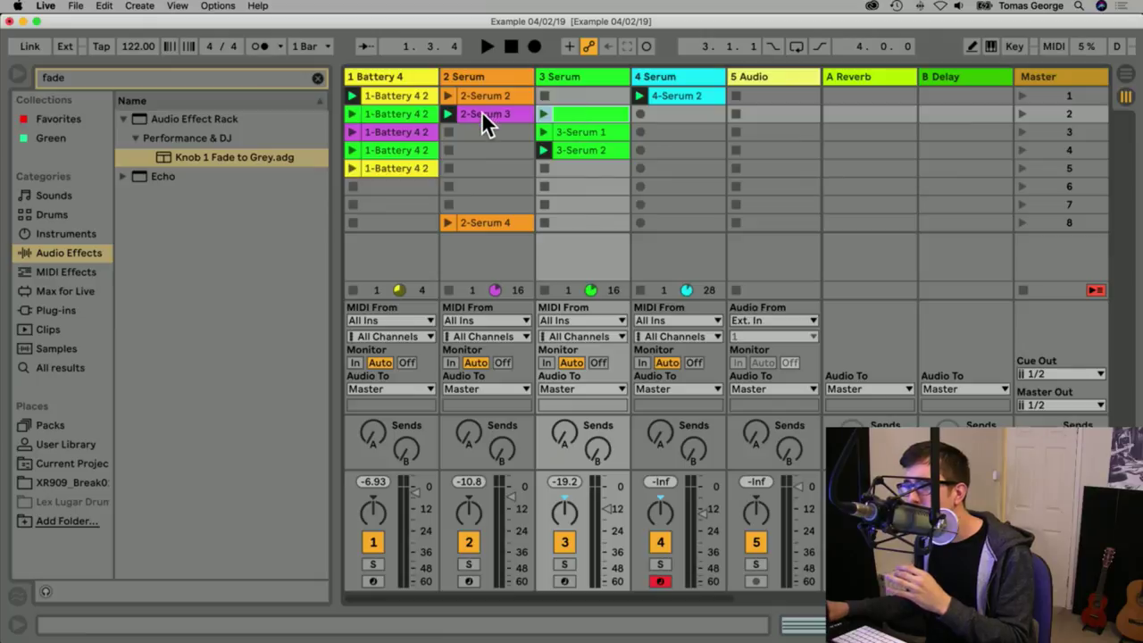
# Move track 2's upper two clips to scenes 3 and 4, and rearrange the Battery clips into scenes 3 to 7 with the first in scene 6.
pyautogui.moveTo(482, 111)
pyautogui.mouseDown()
pyautogui.moveTo(482, 148)
pyautogui.moveTo(483, 132)
pyautogui.mouseUp()
pyautogui.moveTo(393, 96); pyautogui.dragTo(385, 204)
pyautogui.moveTo(393, 147)
pyautogui.mouseDown()
pyautogui.moveTo(392, 159)
pyautogui.moveTo(394, 134)
pyautogui.mouseUp()
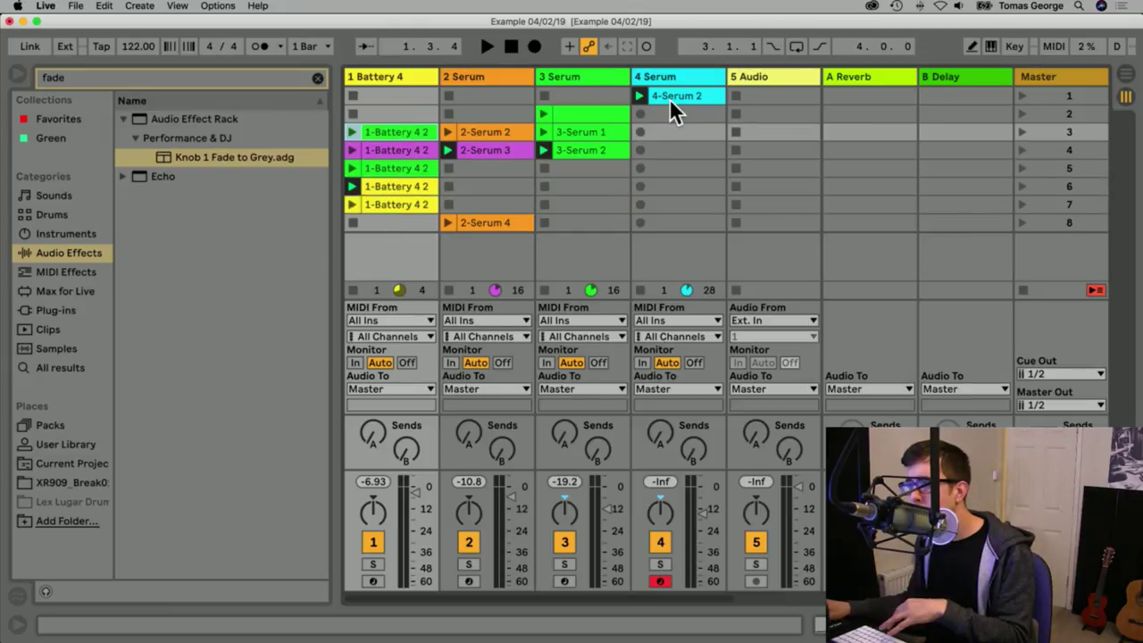
# Play the track 4 clip together with the launched clips on tracks 1 to 3, and stop all clips.
pyautogui.click(646, 93)
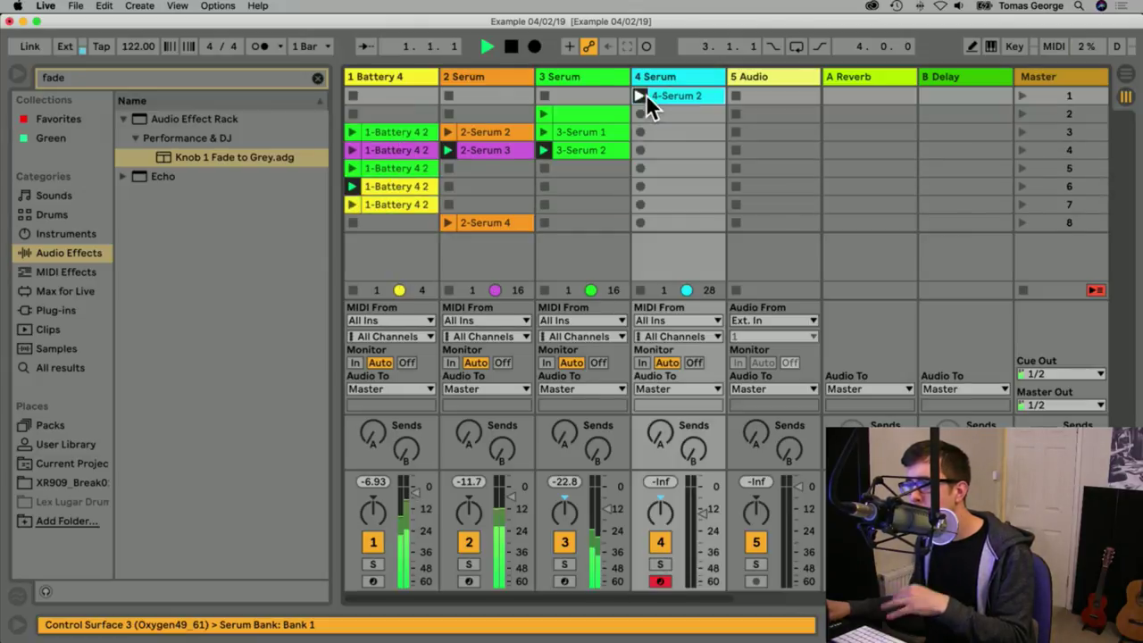
pyautogui.click(1024, 290)
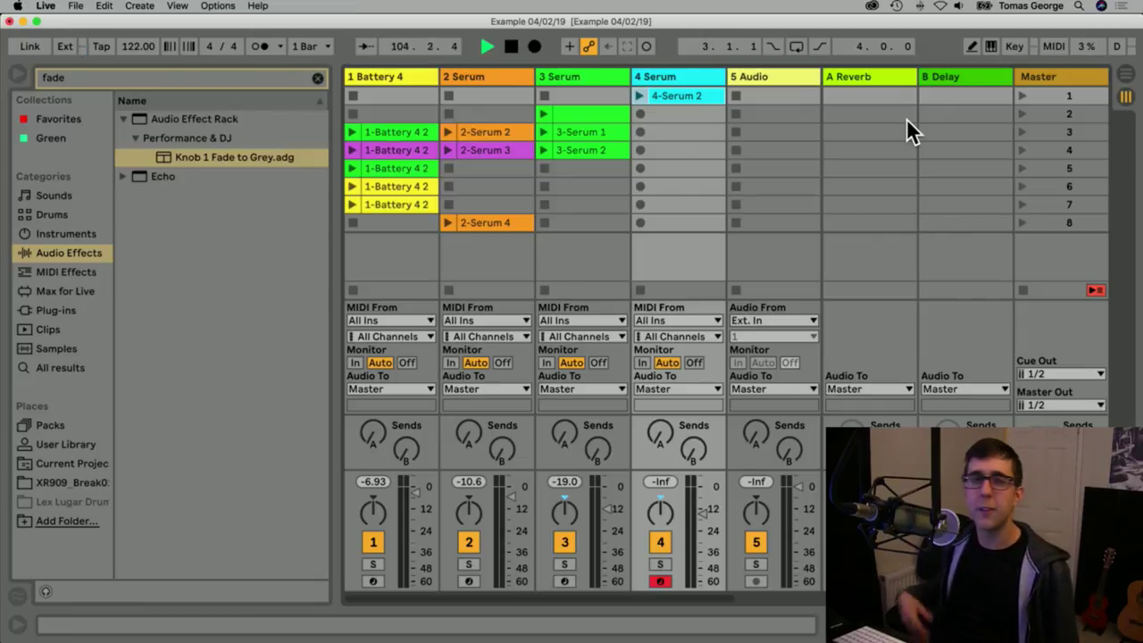
# Open track 4's Serum plug-in, and play the track 4 clip together with track 3's scene 2 clip.
pyautogui.doubleClick(684, 78)
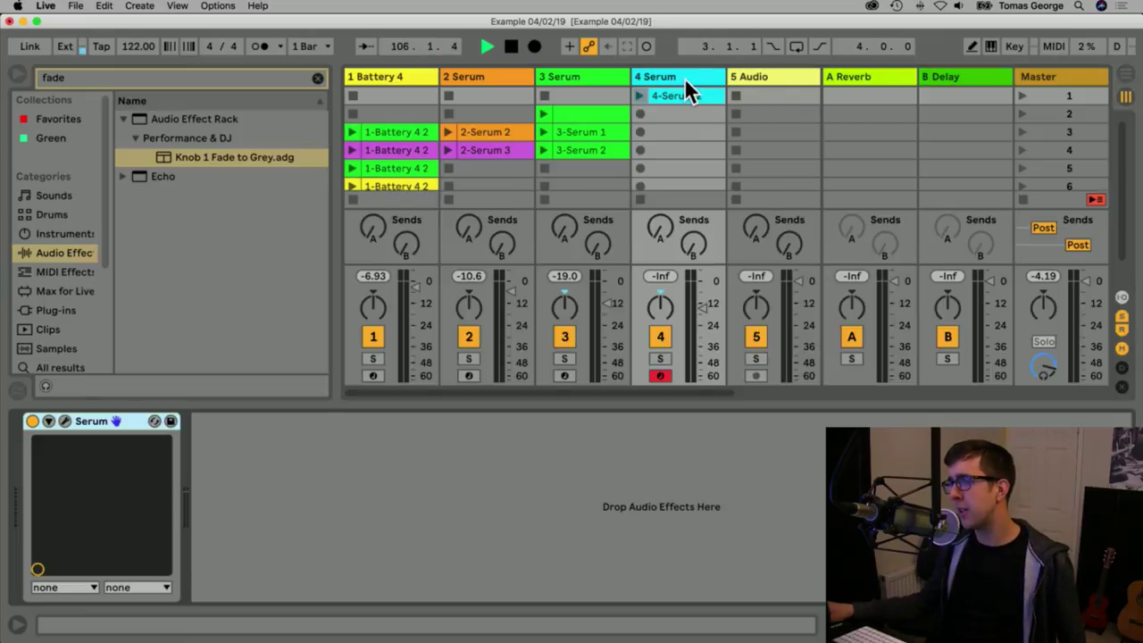
pyautogui.click(65, 420)
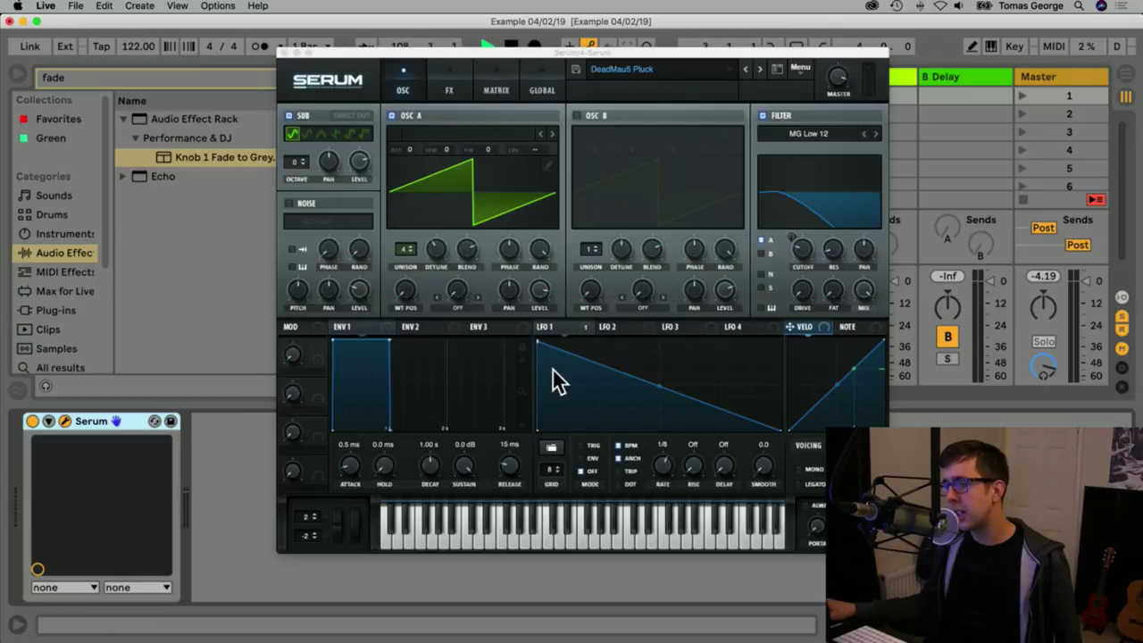
pyautogui.moveTo(402, 63); pyautogui.dragTo(472, 344)
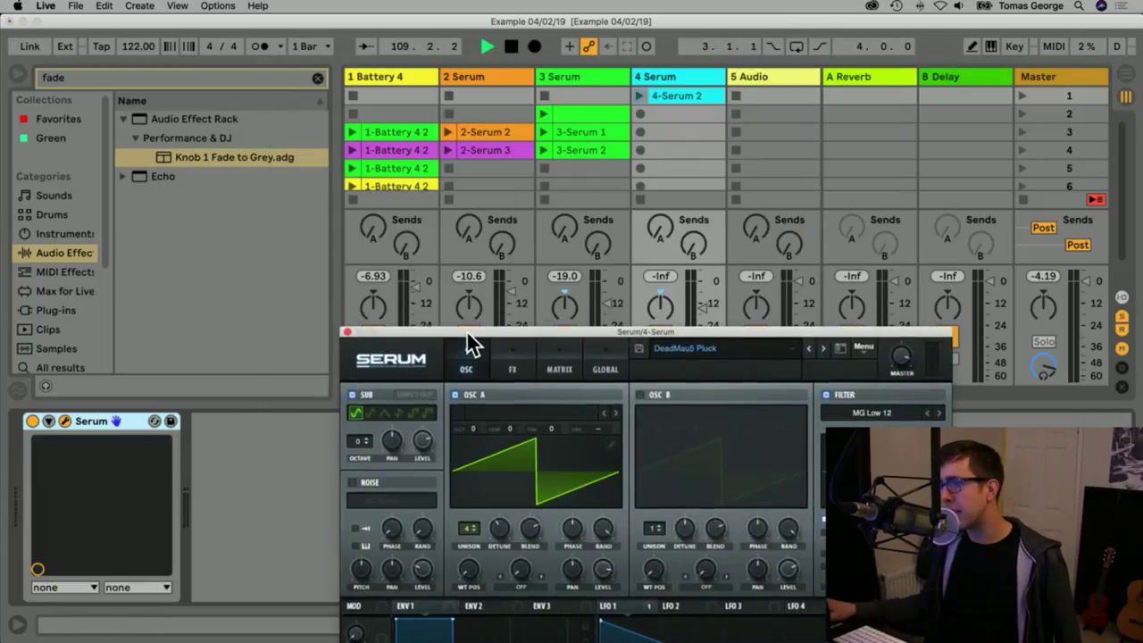
pyautogui.click(639, 96)
pyautogui.moveTo(581, 332); pyautogui.dragTo(758, 440)
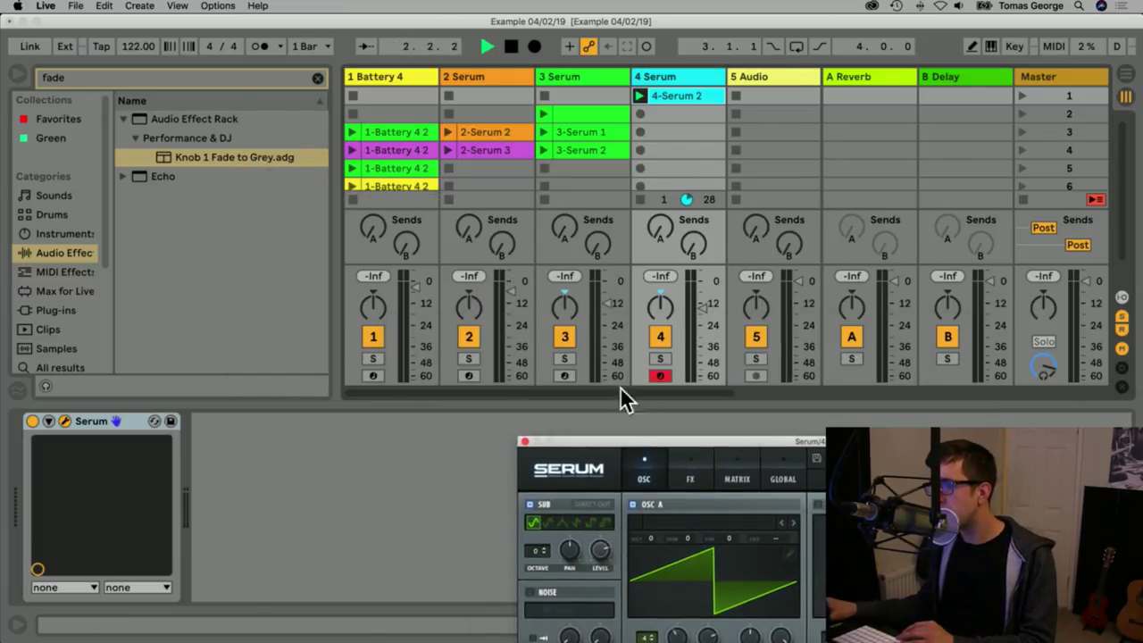
pyautogui.moveTo(622, 399); pyautogui.dragTo(656, 563)
pyautogui.click(544, 114)
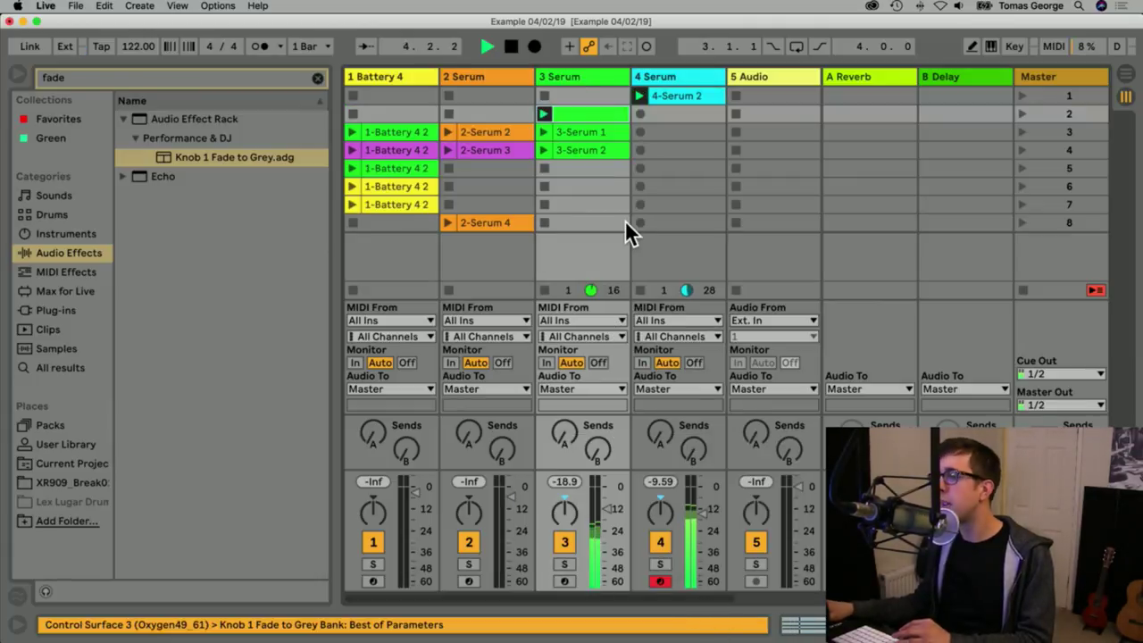
# Stop playback, close Serum, crop the track 4 clip to the four bars from bar 4, and play it briefly.
pyautogui.doubleClick(671, 95)
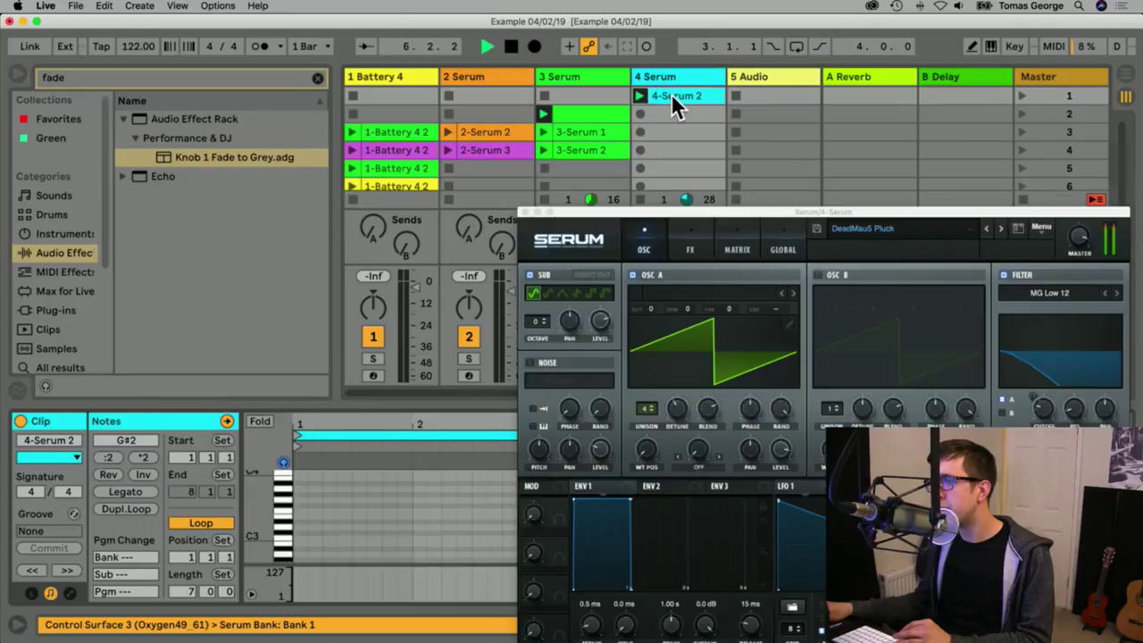
pyautogui.moveTo(631, 208); pyautogui.dragTo(397, 118)
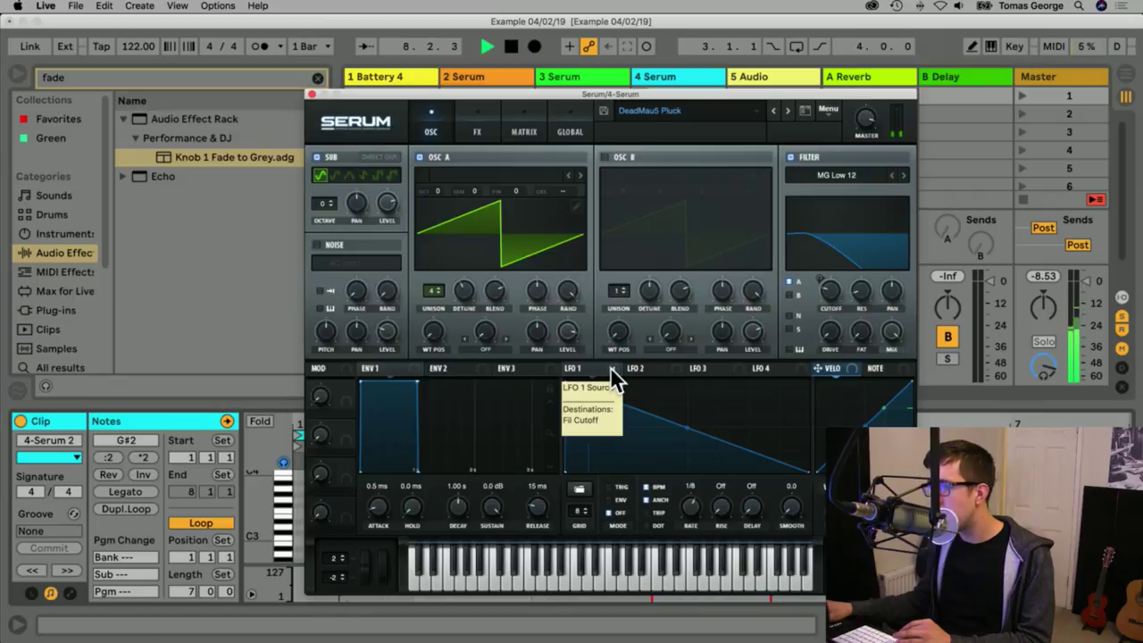
pyautogui.press('space')
pyautogui.click(310, 92)
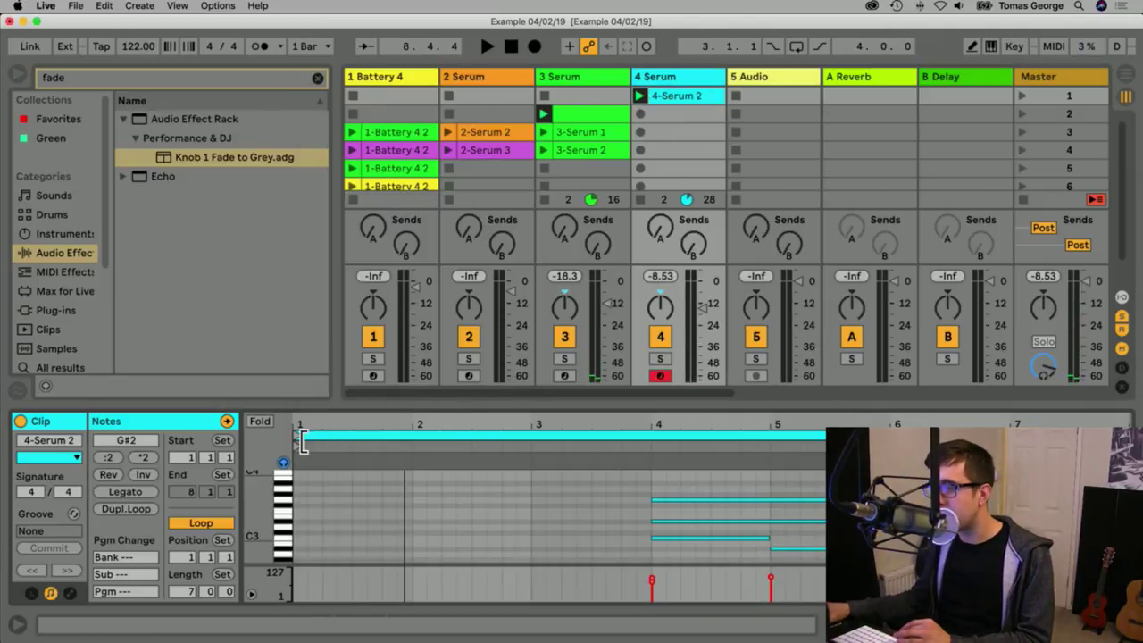
pyautogui.moveTo(302, 439); pyautogui.dragTo(653, 465)
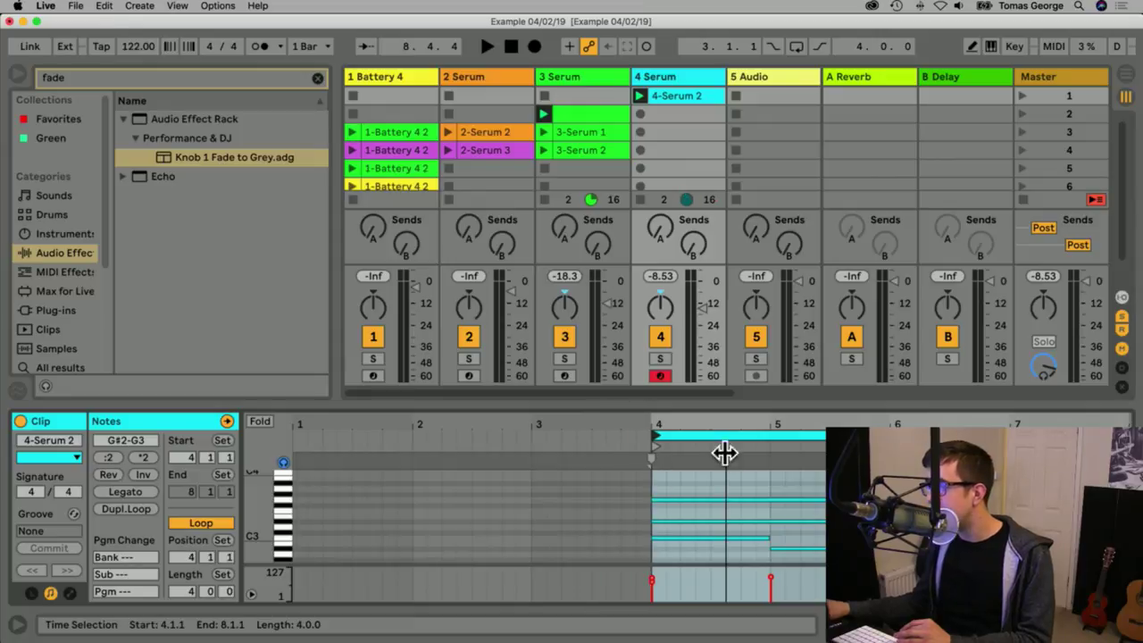
pyautogui.click(664, 461)
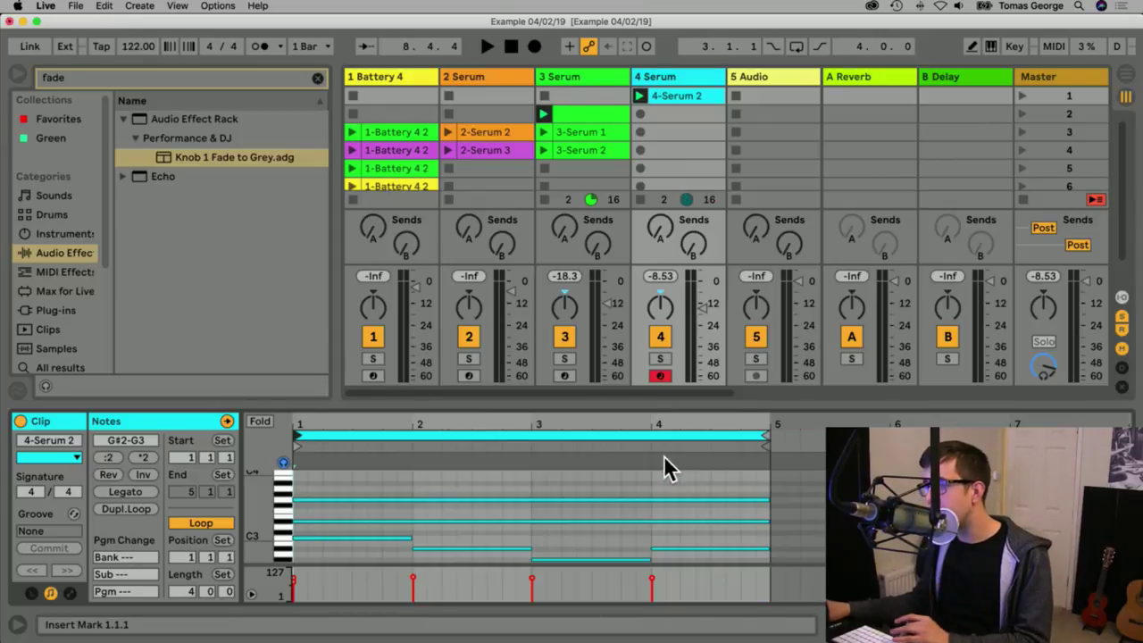
pyautogui.press('space')
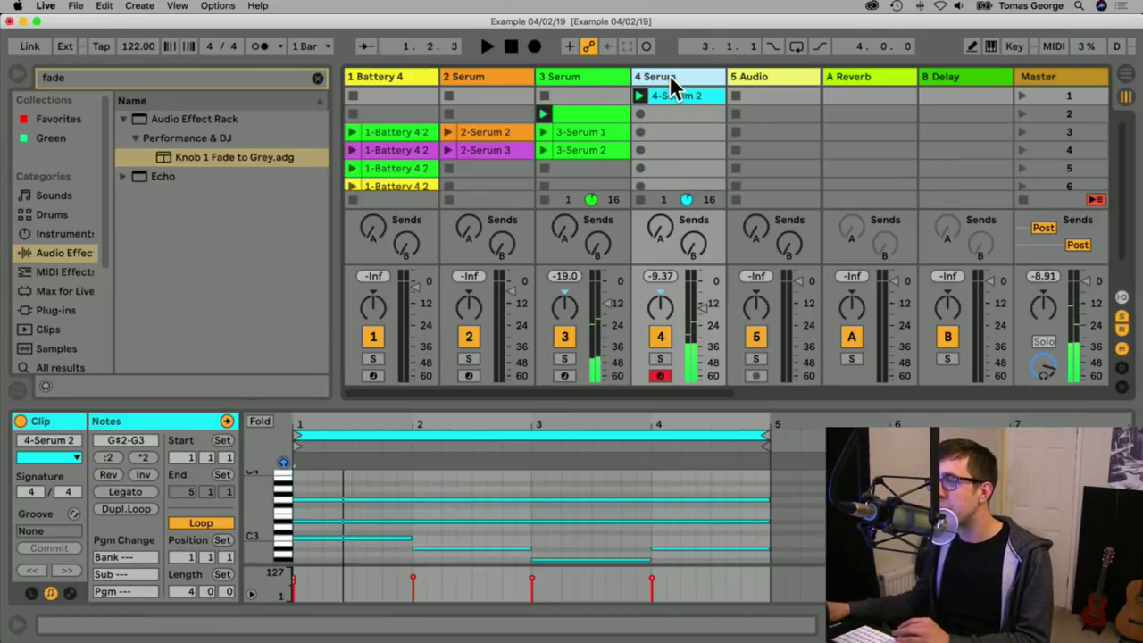
# In track 4's Serum, try modulating the Sub oscillator's level with LFO 1, and audition the sound.
pyautogui.click(669, 75)
pyautogui.click(65, 421)
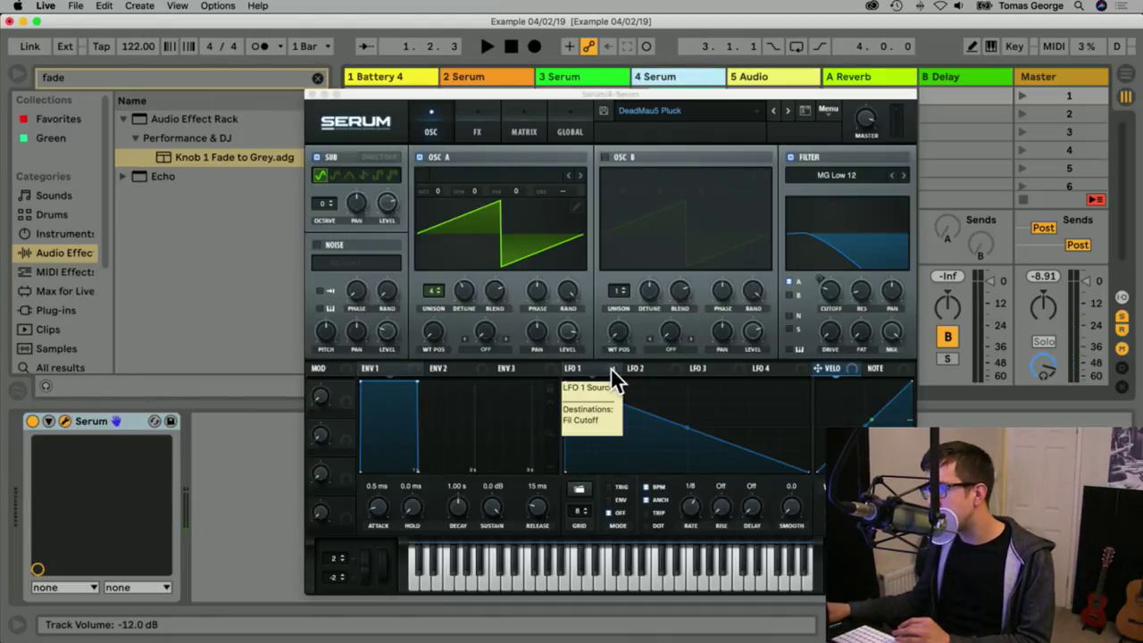
pyautogui.moveTo(613, 368); pyautogui.dragTo(391, 206)
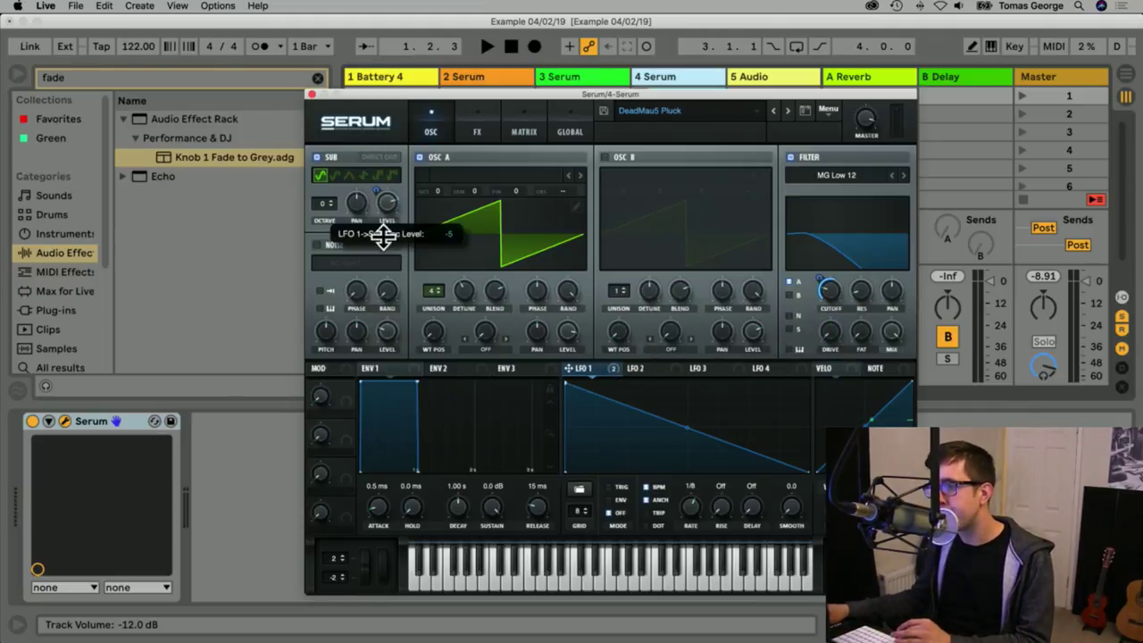
pyautogui.press('space')
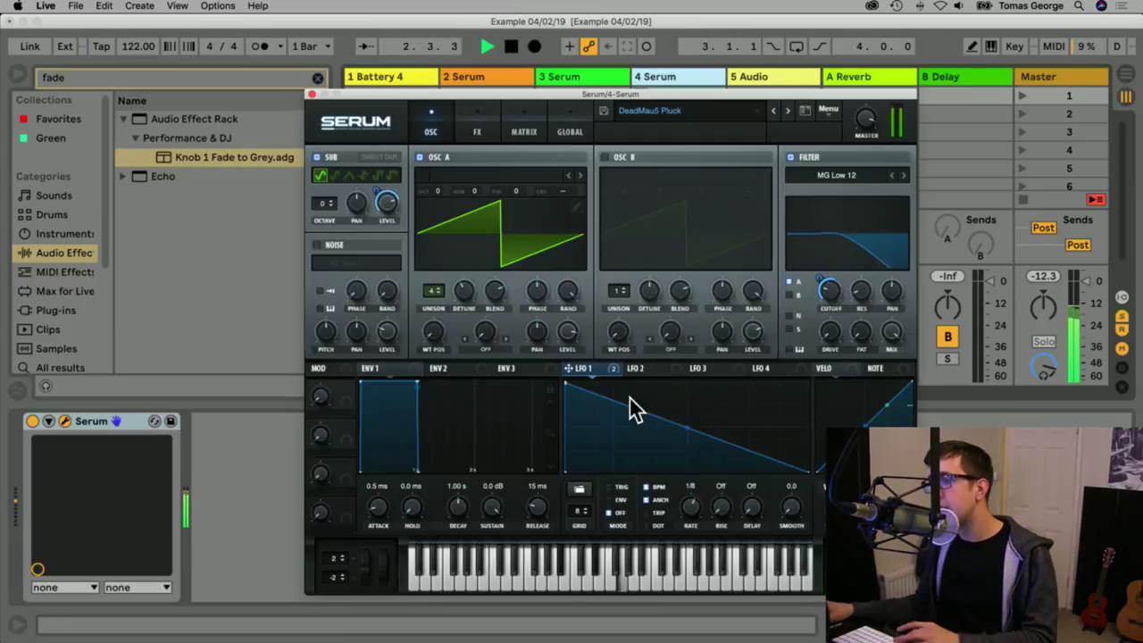
pyautogui.press('space')
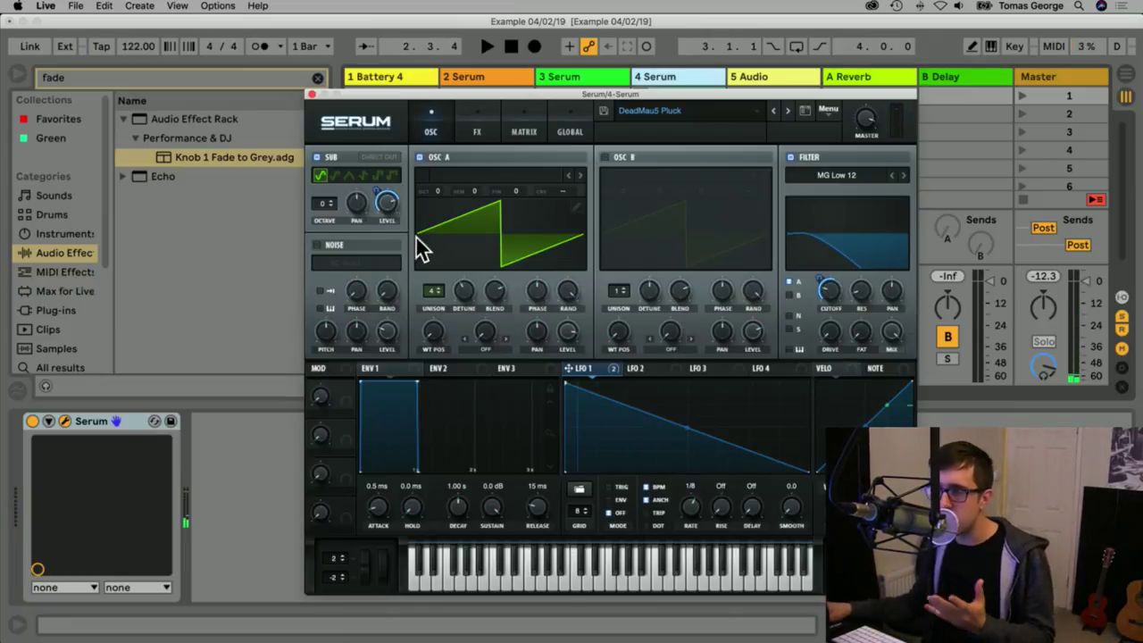
# Remove all modulators from the Sub oscillator's level and close the Serum window.
pyautogui.rightClick(386, 203)
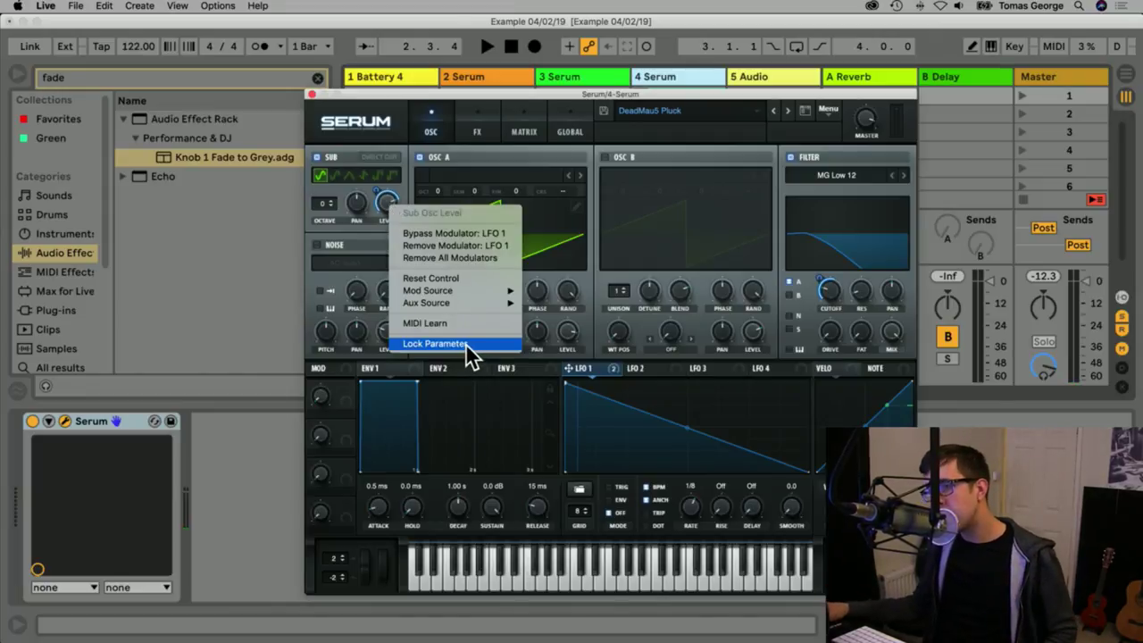
pyautogui.click(450, 258)
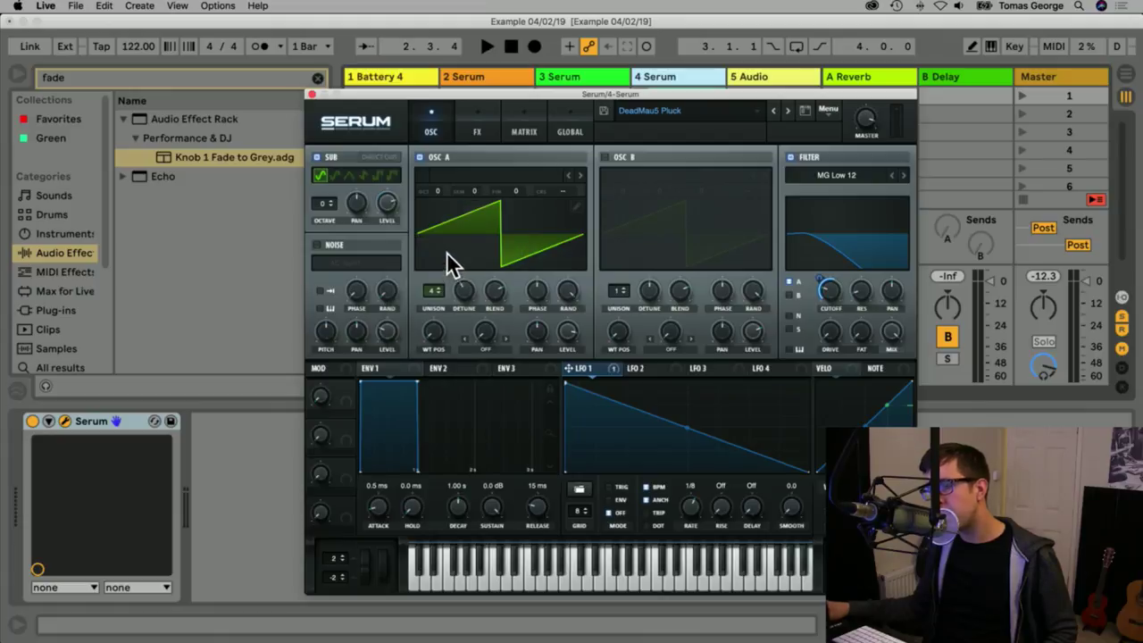
pyautogui.click(310, 94)
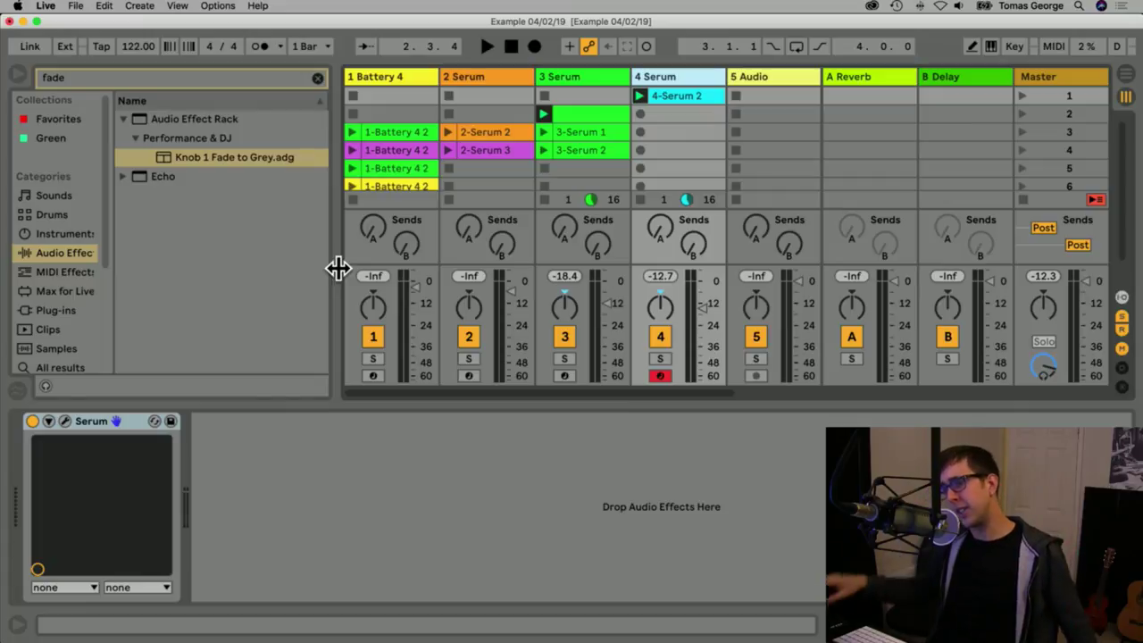
pyautogui.click(46, 254)
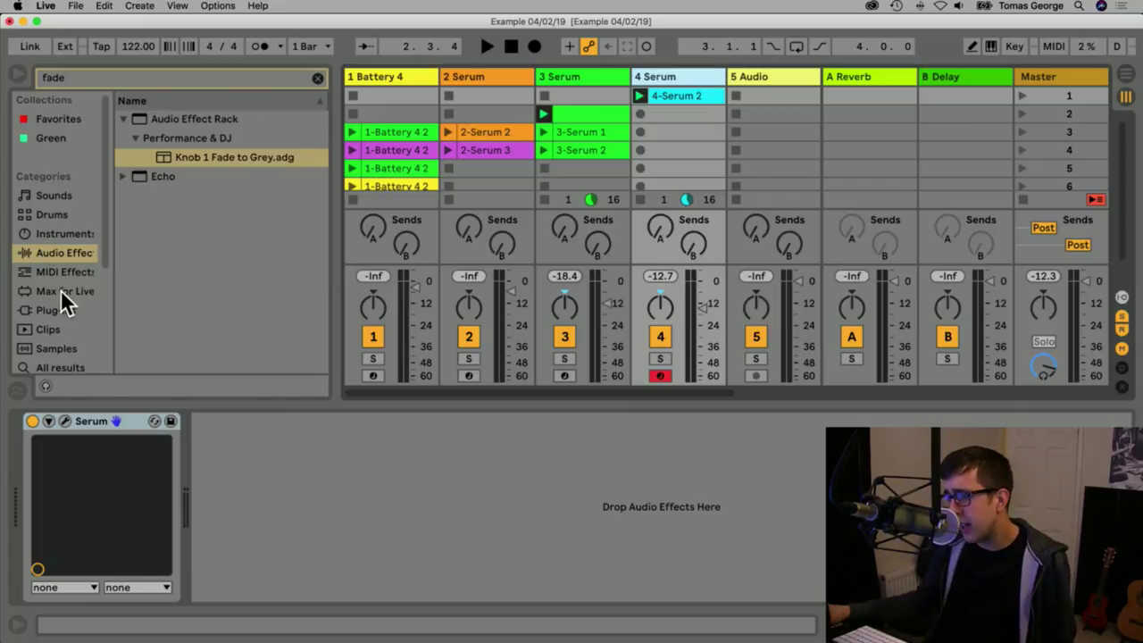
pyautogui.scroll(-1, 61, 289)
pyautogui.scroll(1, 74, 266)
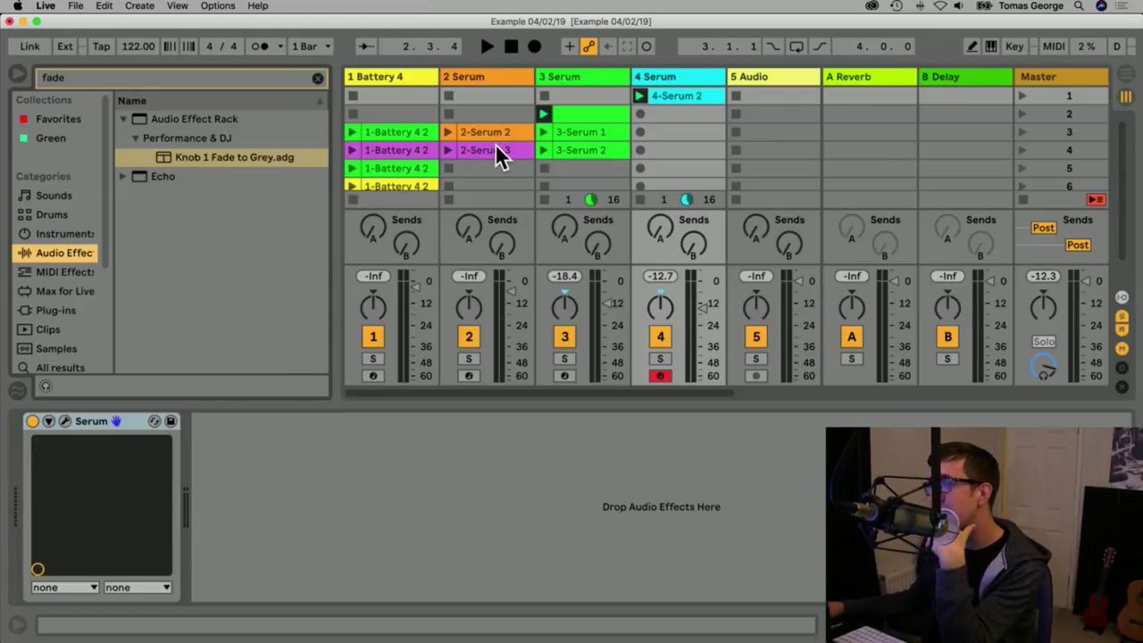
pyautogui.scroll(-3, 474, 102)
pyautogui.scroll(3, 474, 102)
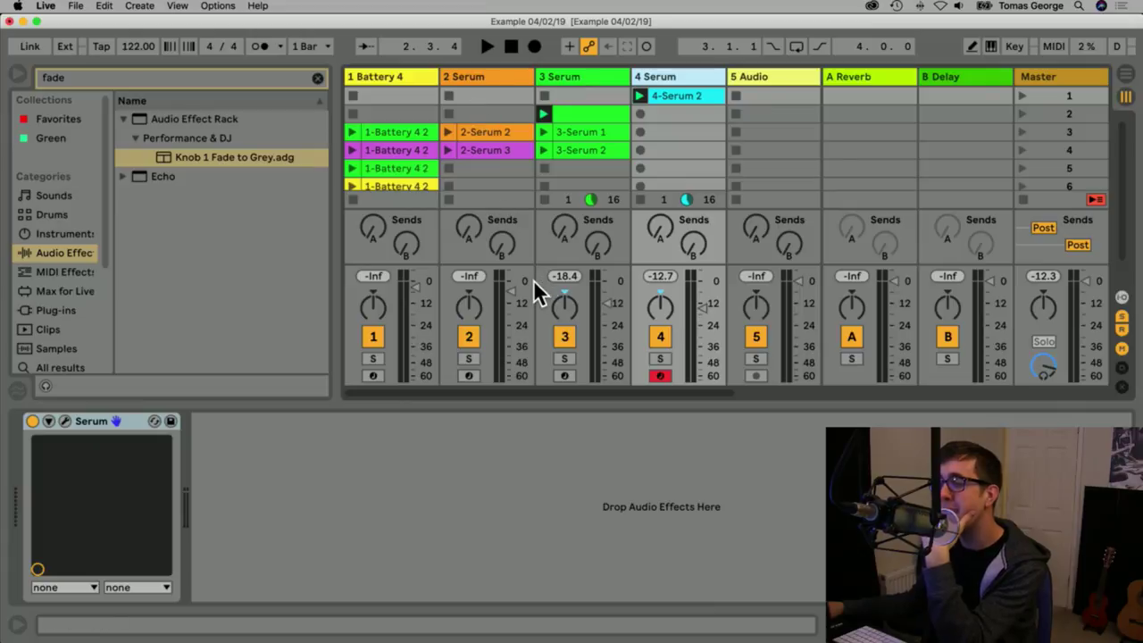